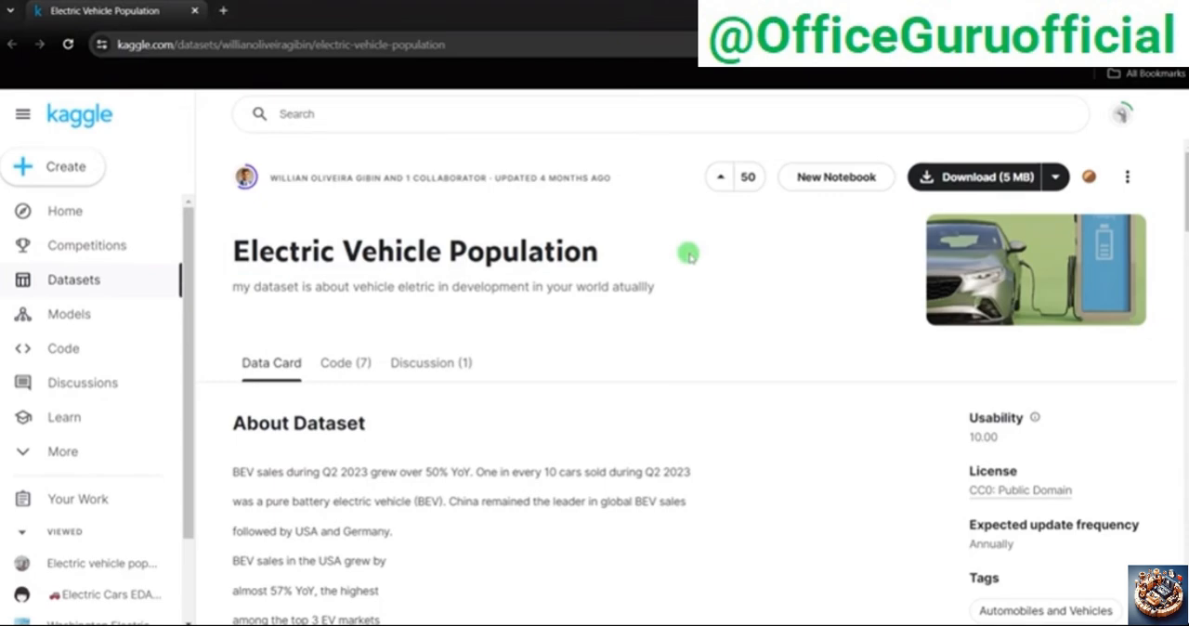
Step: Look over the Electric Vehicle Population dataset page on Kaggle, including its description and CSV preview
scroll(689, 255, down, 6)
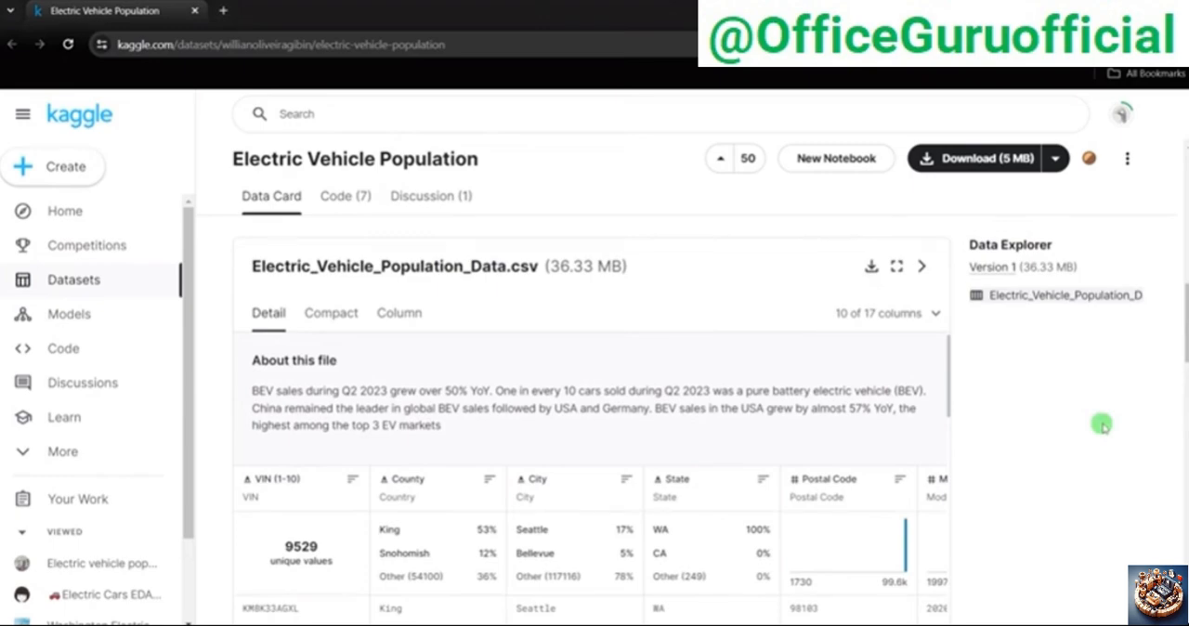
scroll(921, 397, up, 10)
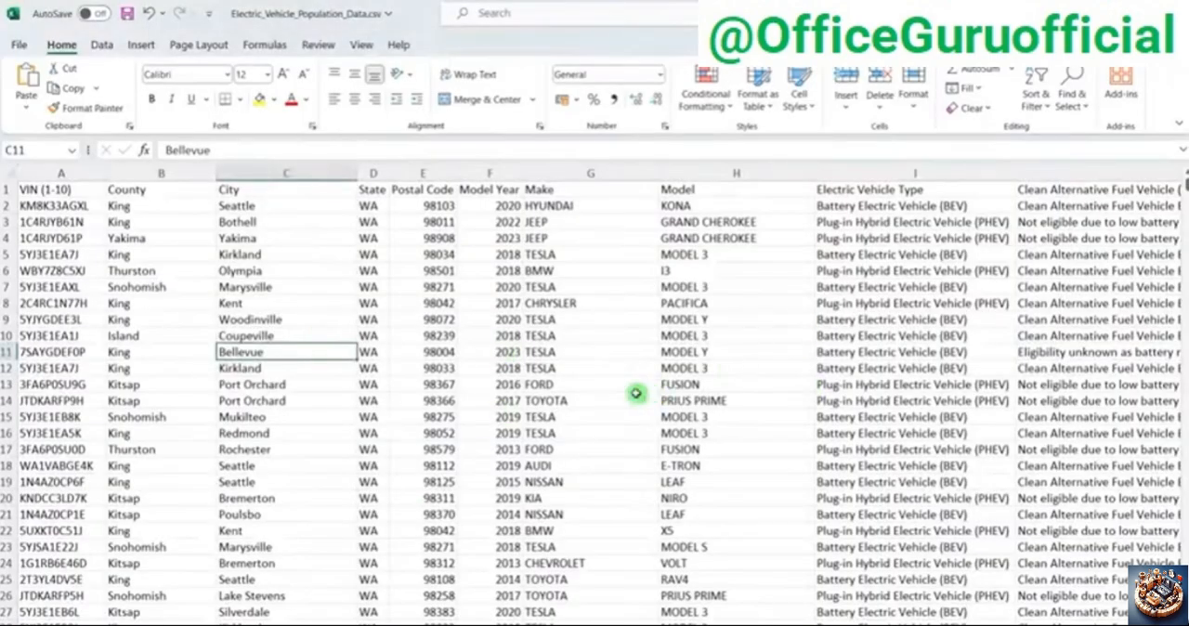
Step: Switch to Excel and examine the general layout of Electric_Vehicle_Population_Data.csv, including its header row and records
click(636, 393)
click(295, 300)
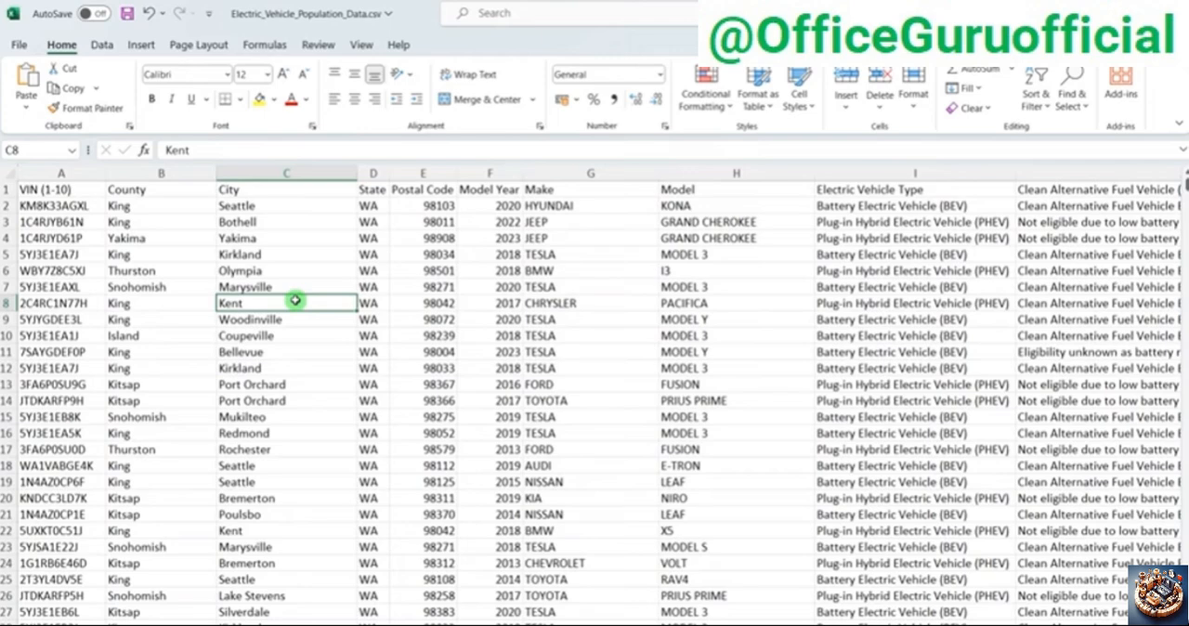
click(210, 370)
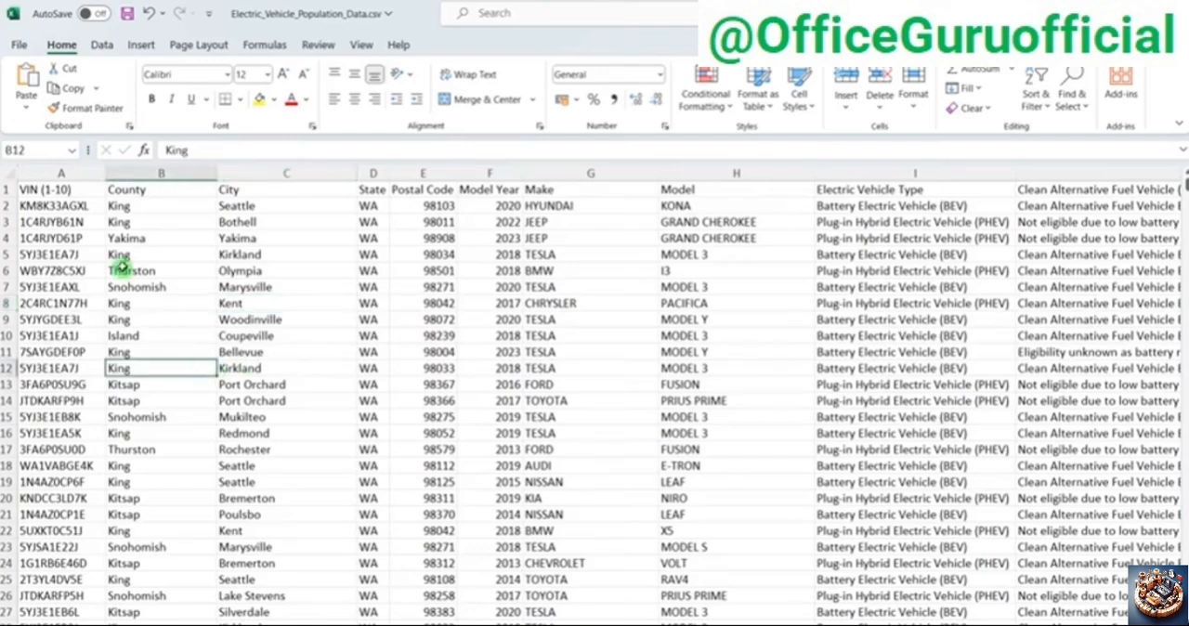
click(46, 174)
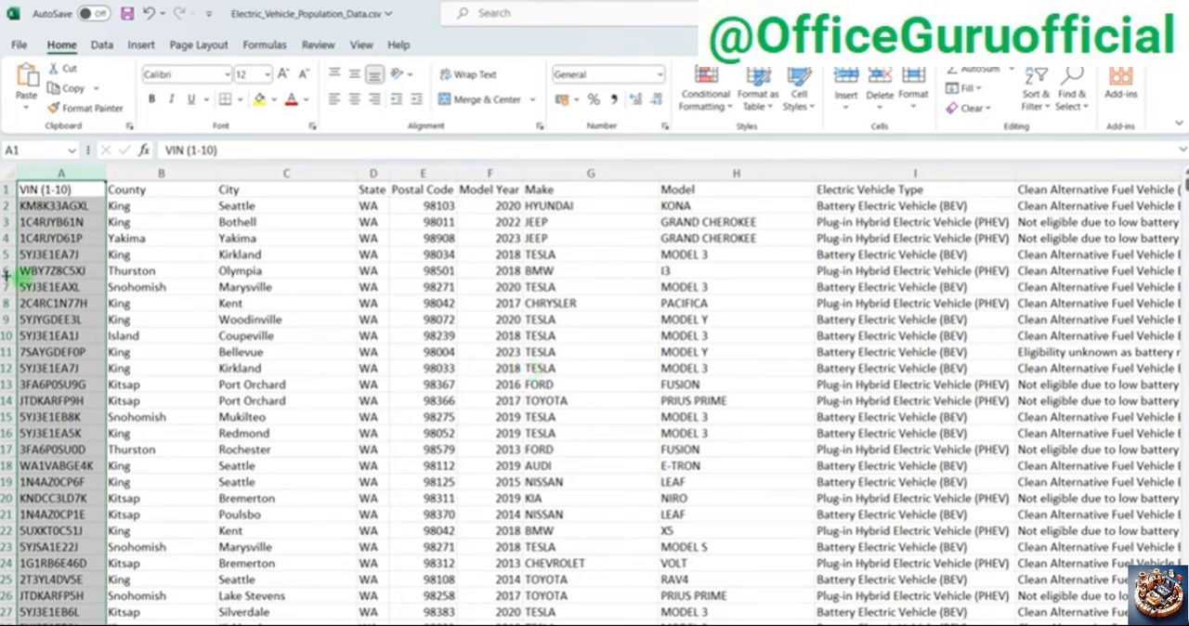
click(364, 257)
click(11, 190)
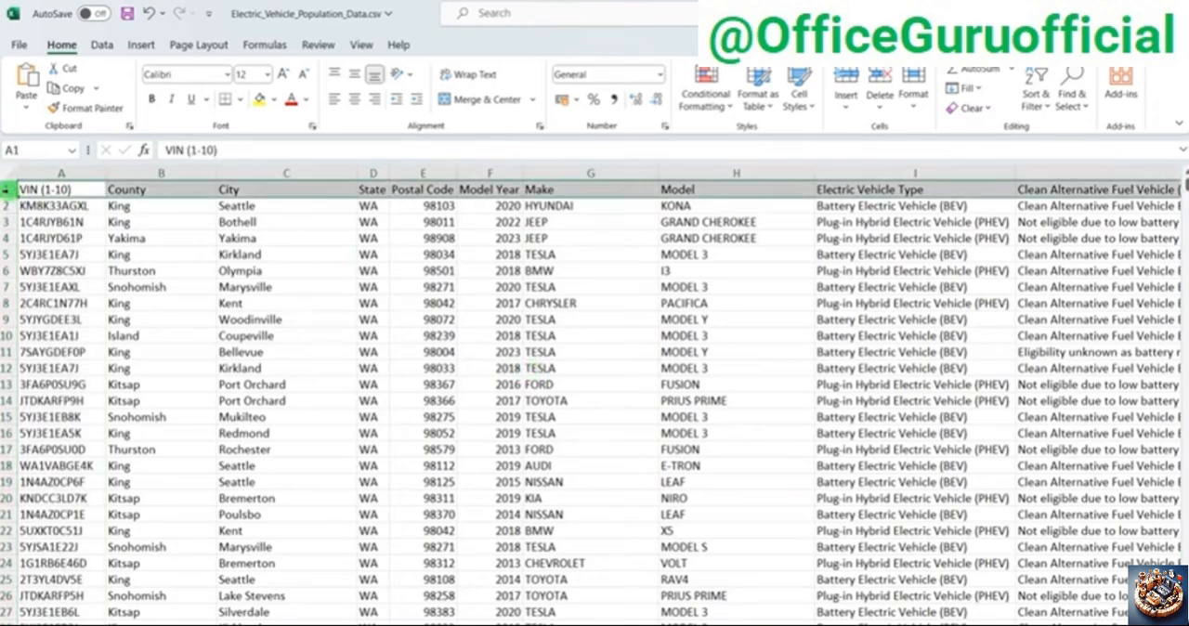
click(272, 320)
scroll(863, 401, down, 1)
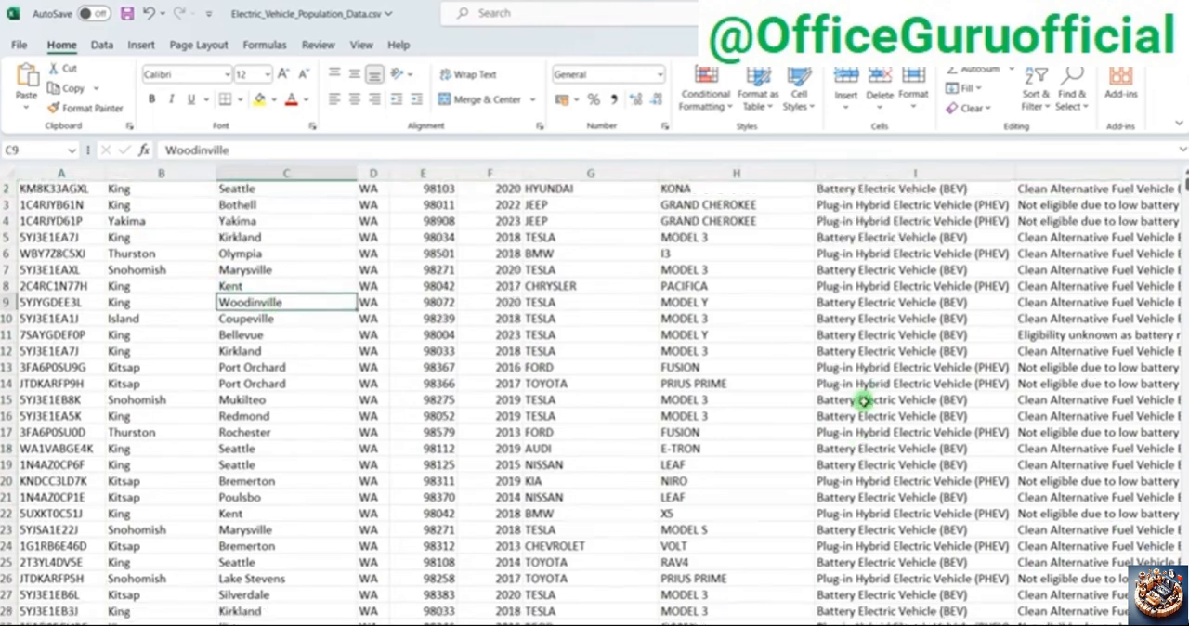
scroll(862, 401, up, 1)
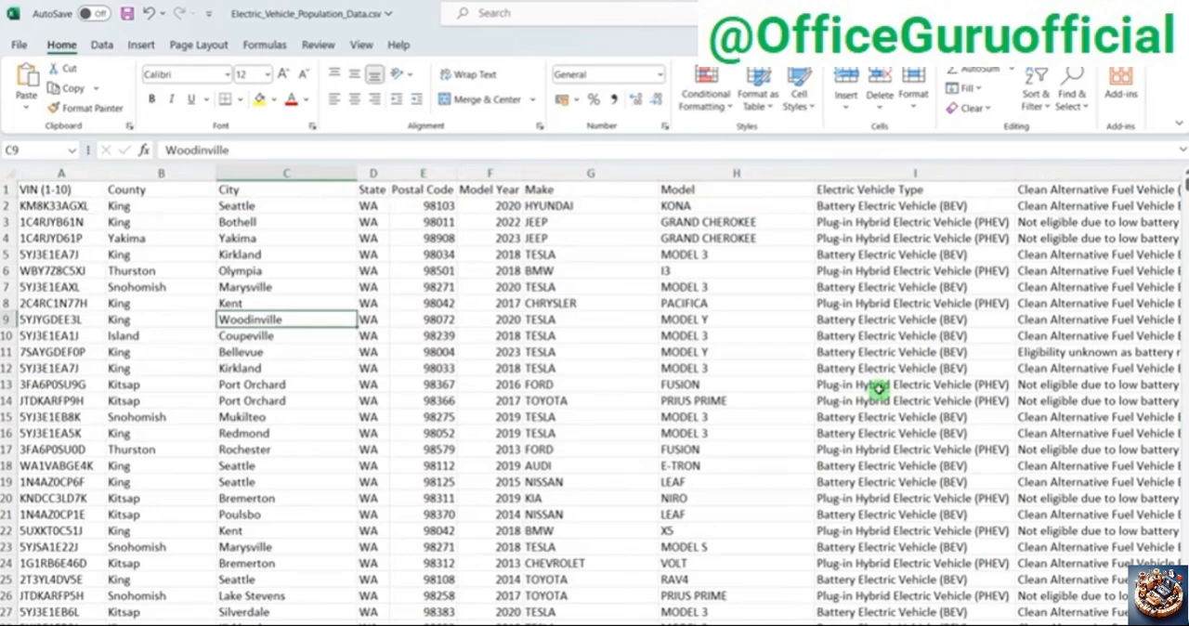
Step: Examine the VIN (1-10) column, from its header through the first vehicle records
click(179, 335)
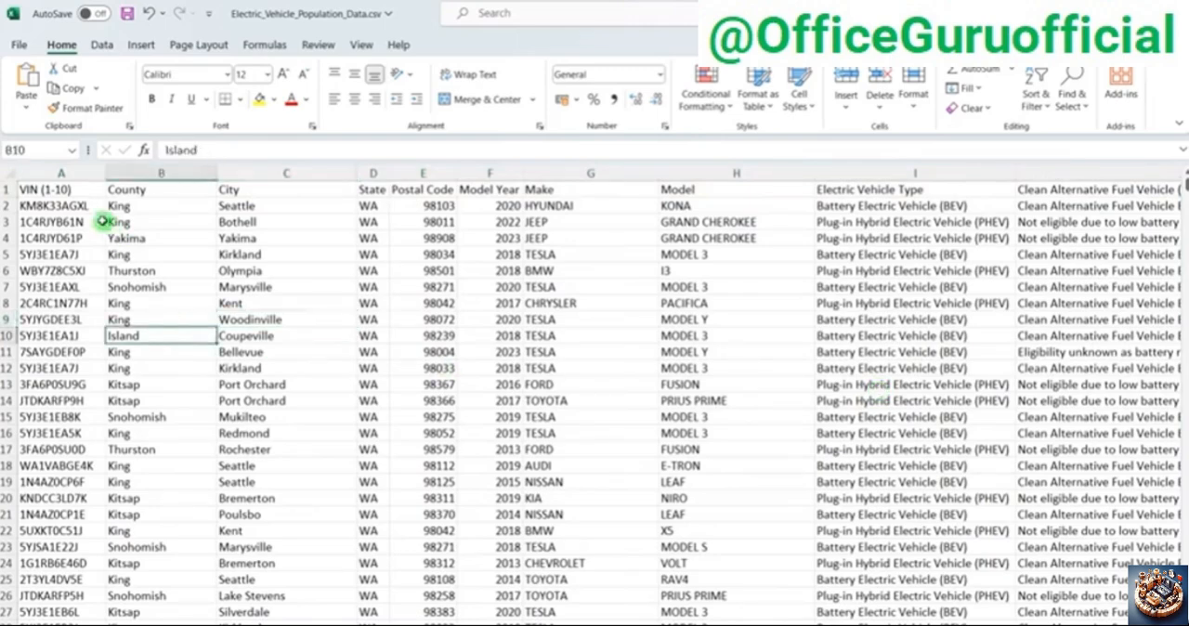
click(54, 193)
click(58, 236)
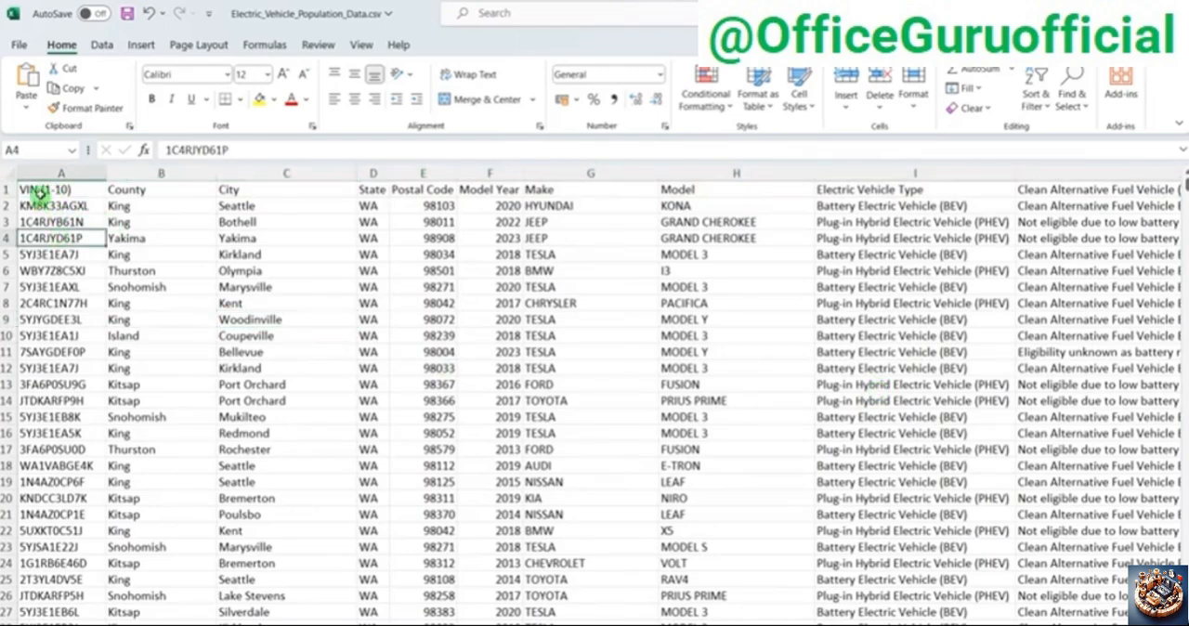
click(39, 193)
click(58, 284)
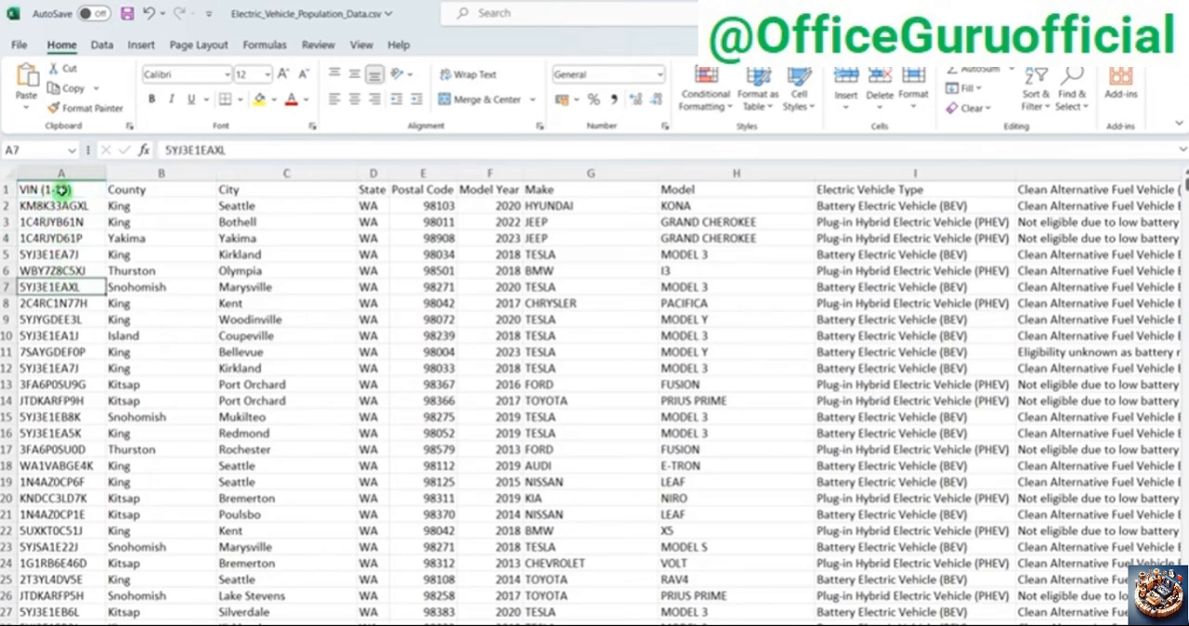
click(61, 175)
Step: Examine the County column and the different county names it contains
click(173, 259)
click(153, 201)
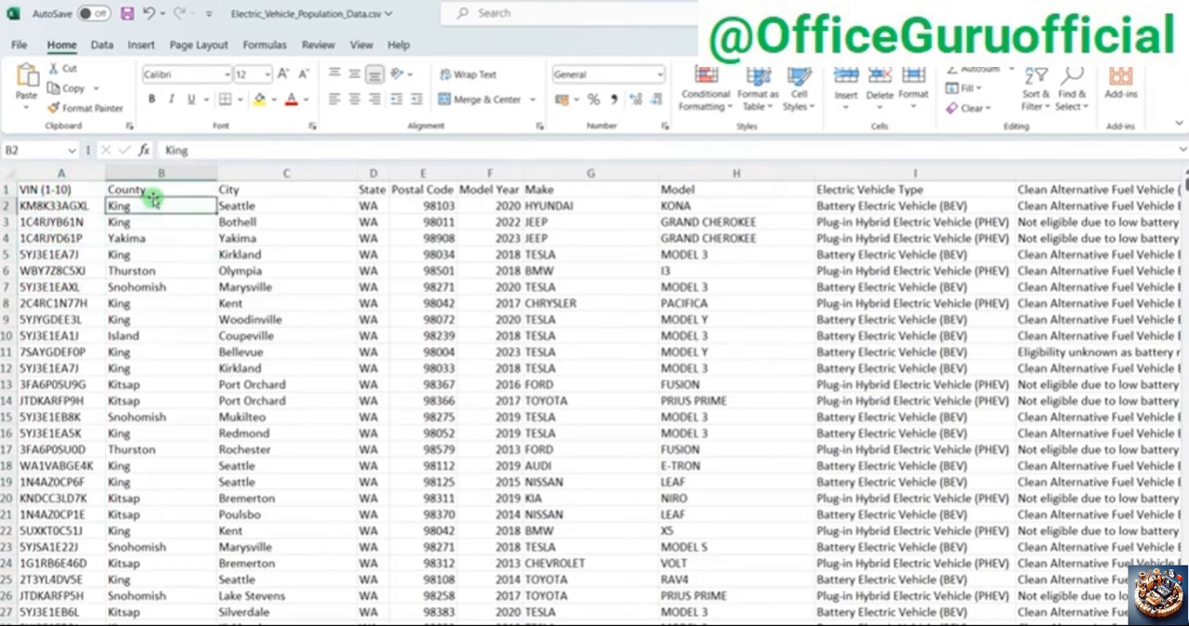
click(160, 174)
click(156, 289)
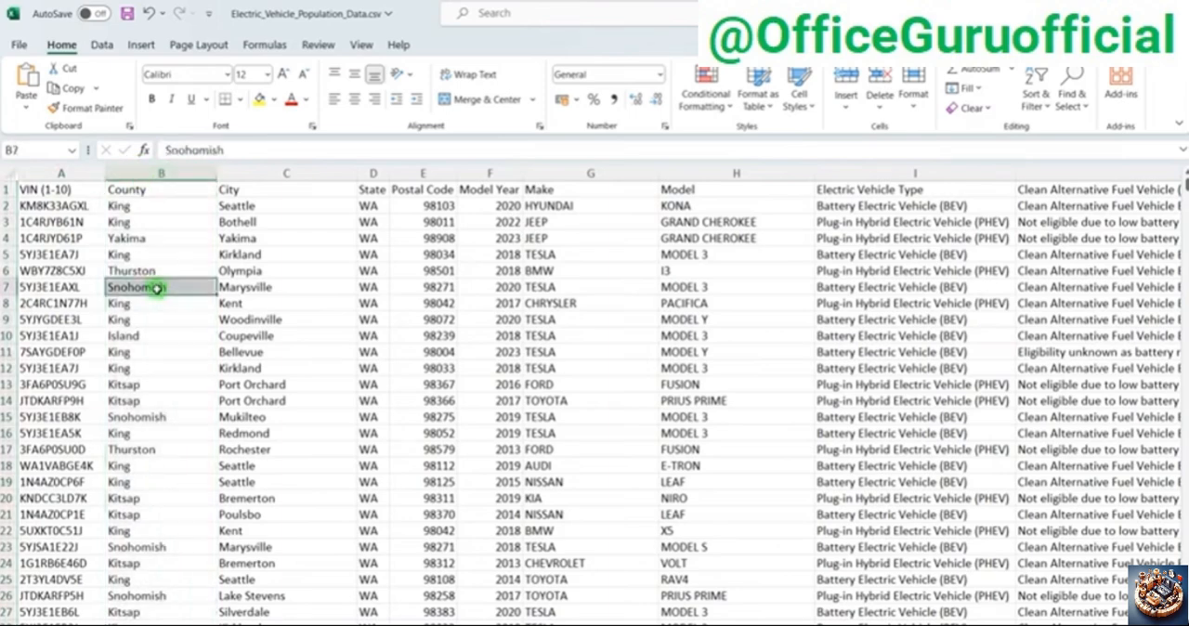
scroll(155, 286, down, 3)
scroll(158, 292, up, 3)
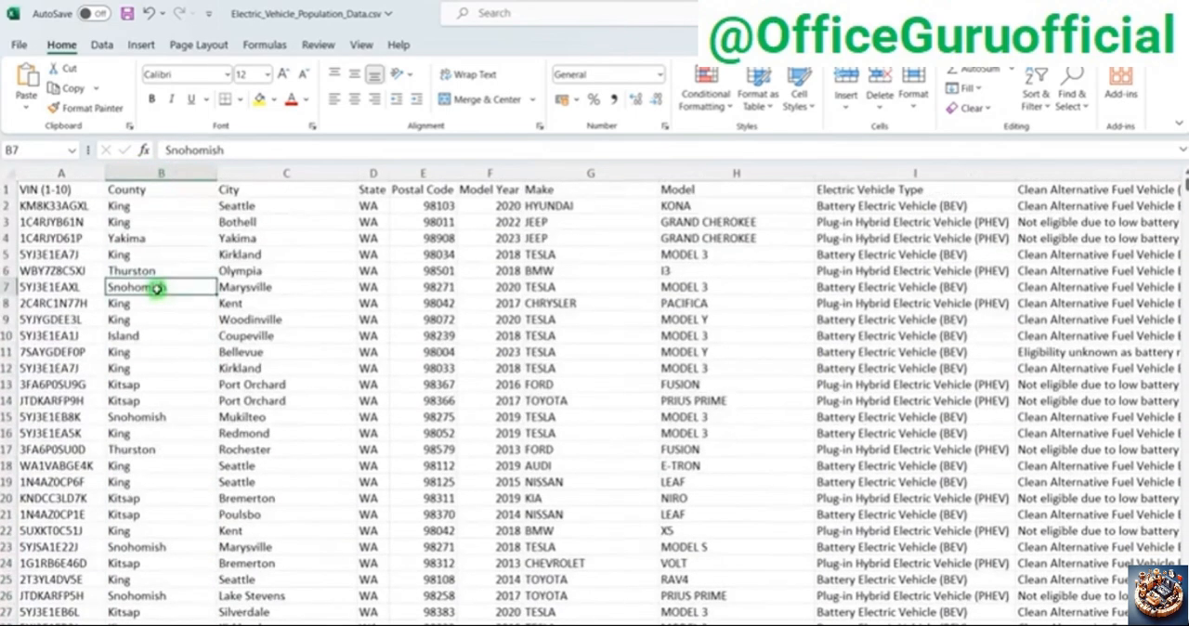
drag(168, 223, 166, 308)
click(148, 240)
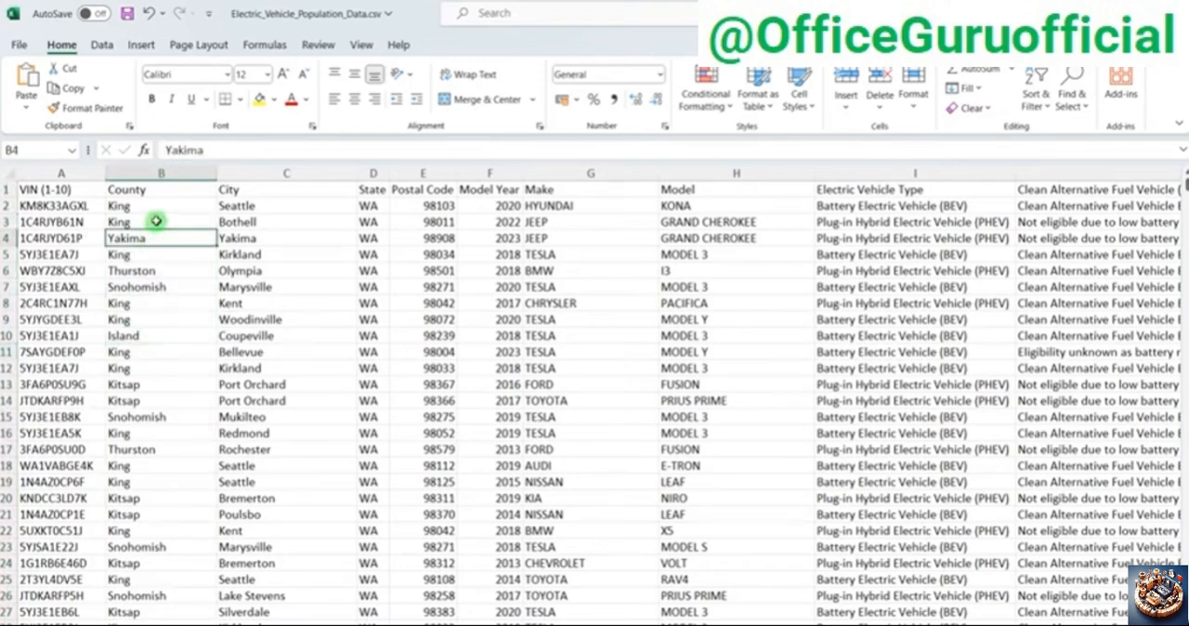
click(164, 348)
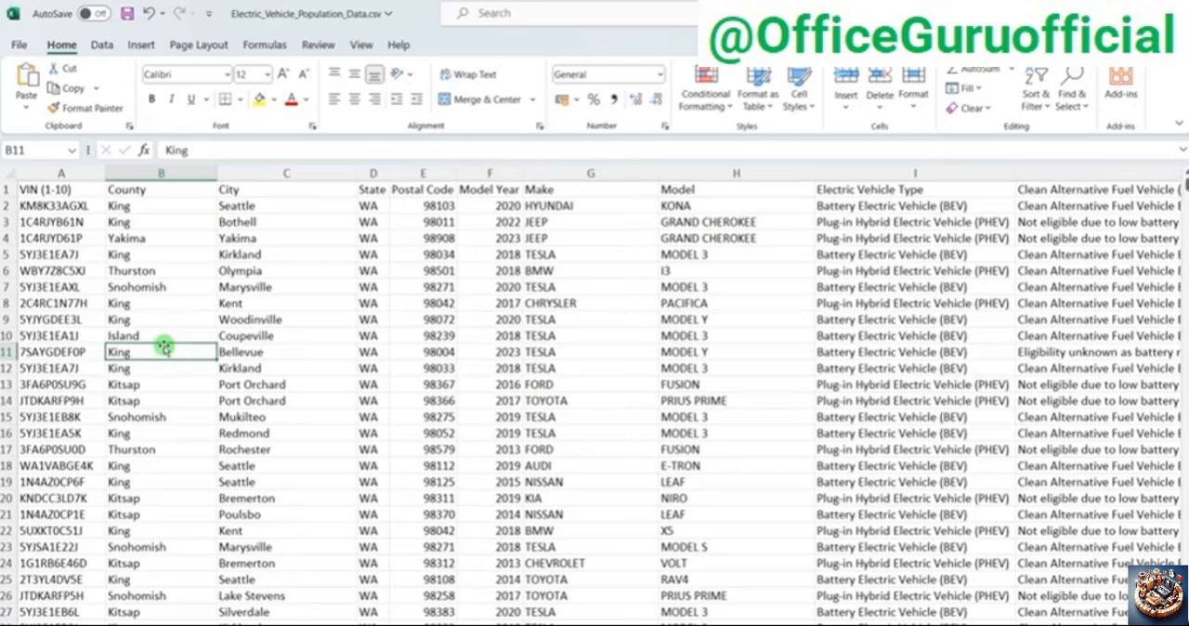
click(164, 453)
Step: Review the City, State, Postal Code and Model Year fields of the record in row 3
drag(90, 175, 145, 175)
click(365, 286)
click(260, 216)
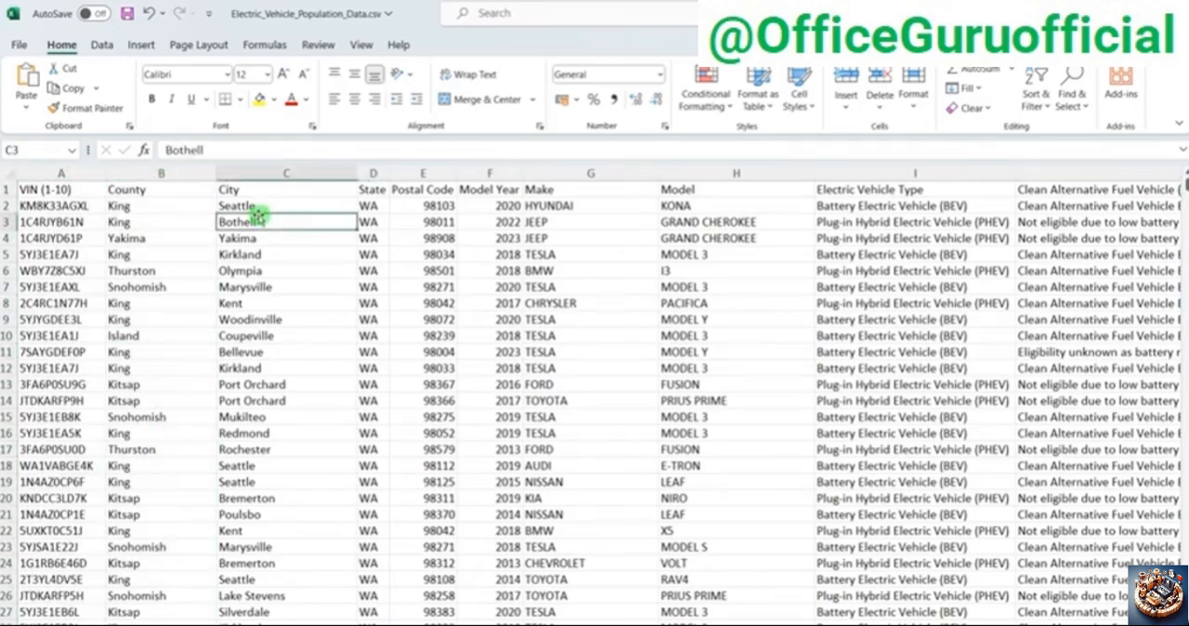
click(367, 223)
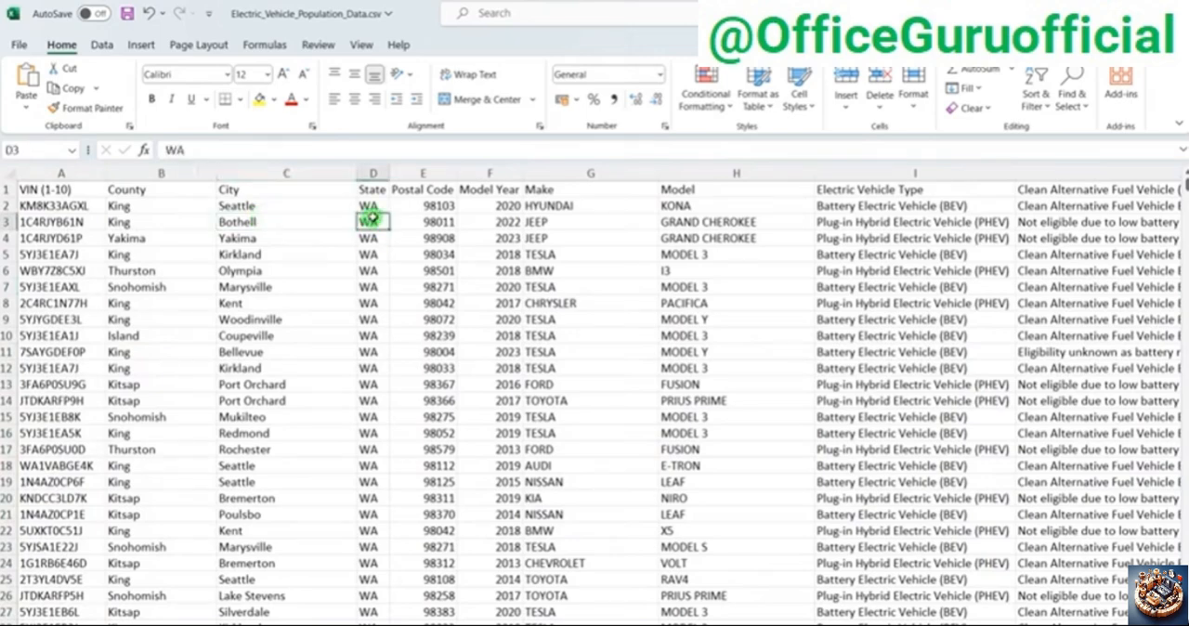
click(453, 222)
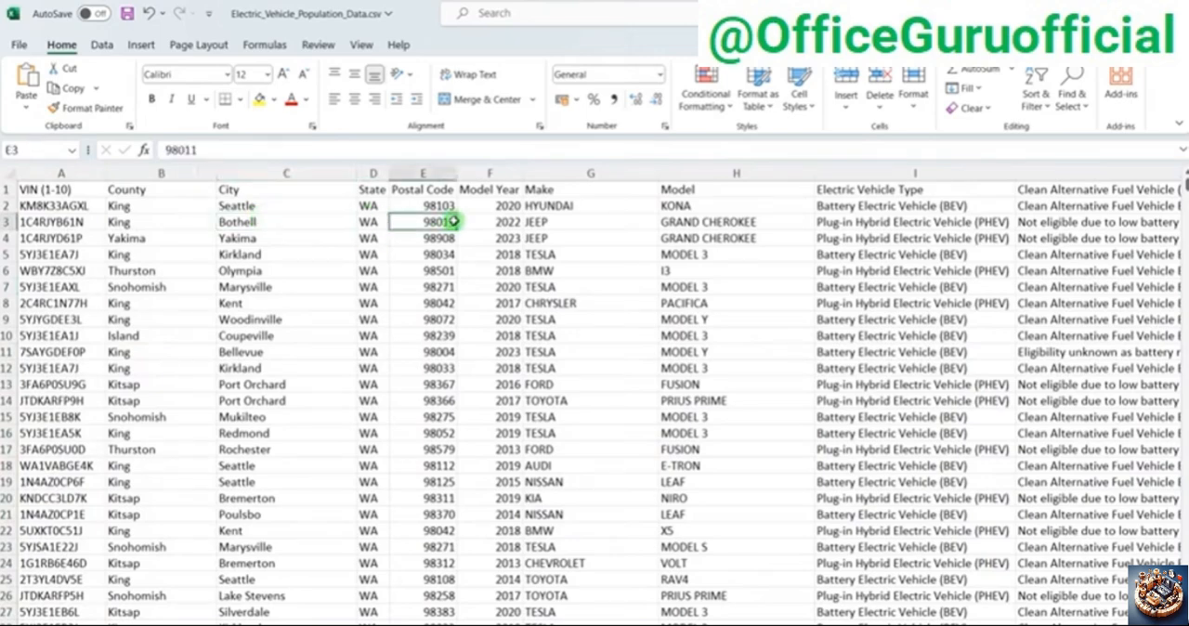
click(510, 223)
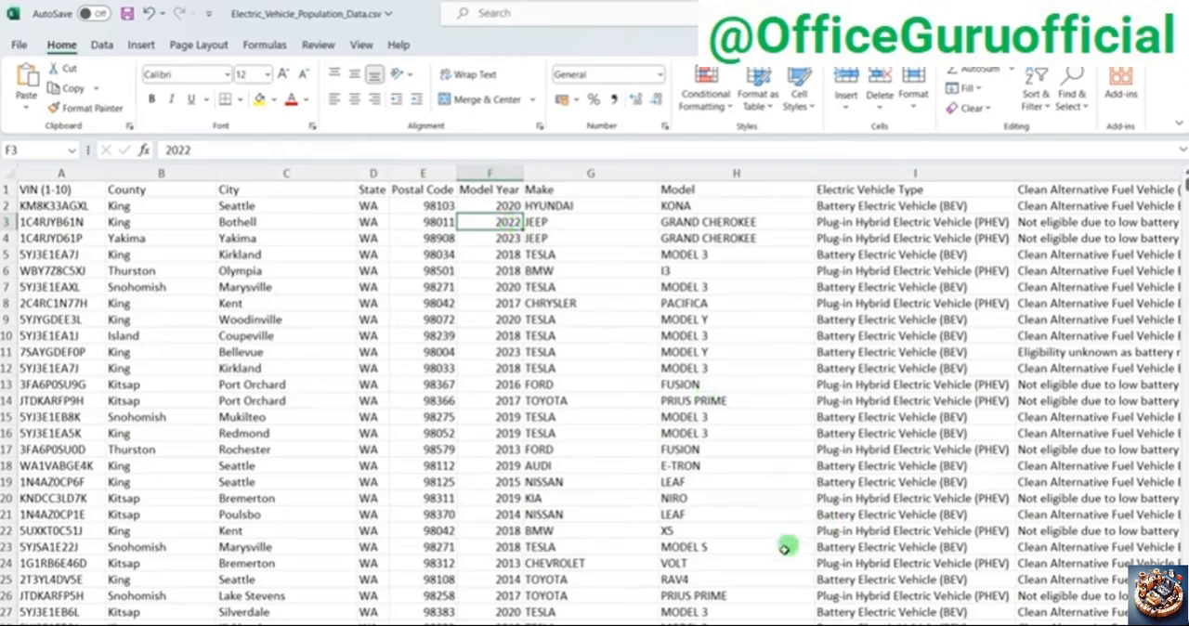
Step: Examine the Make and Model columns with their manufacturer and model names
scroll(790, 590, right, 3)
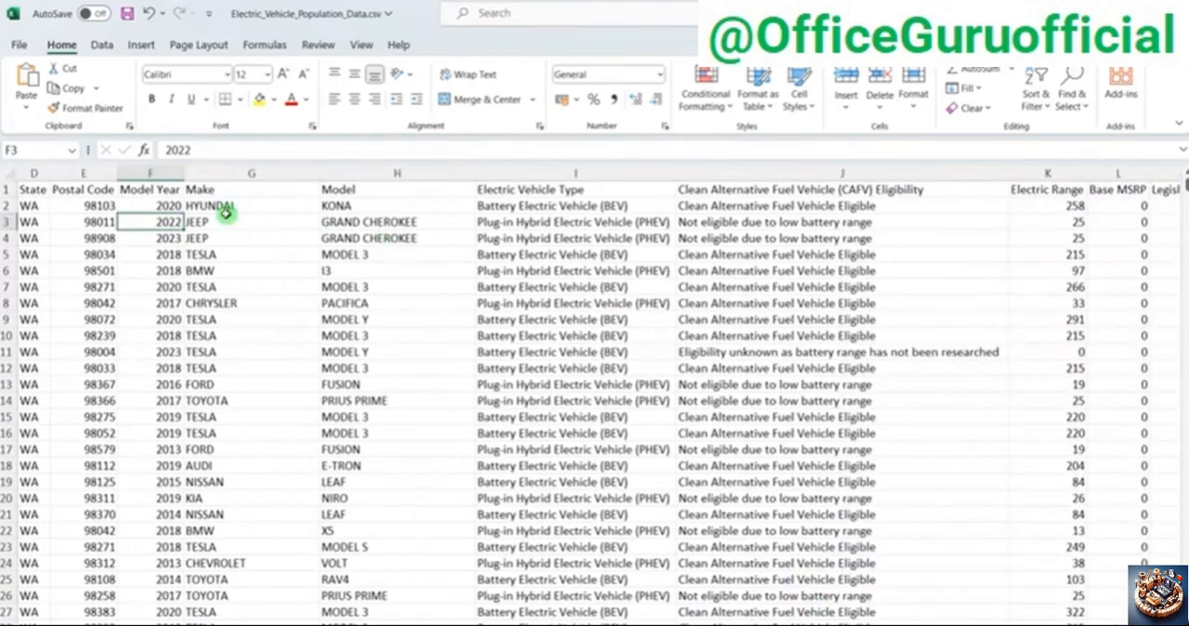
click(225, 223)
click(224, 205)
click(224, 187)
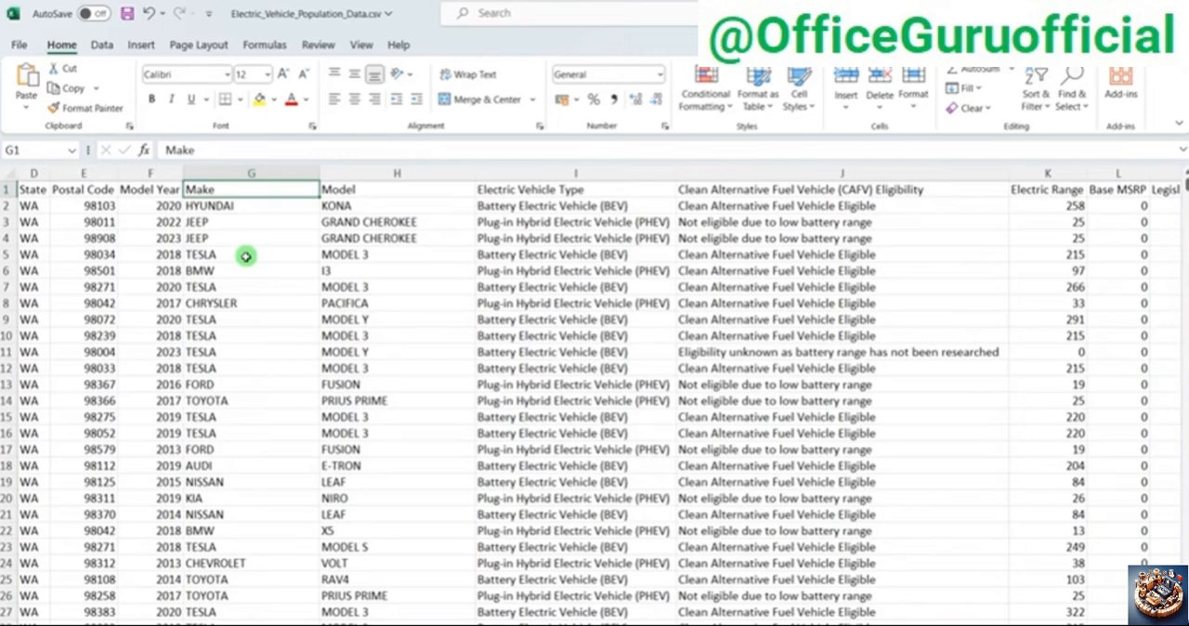
click(409, 269)
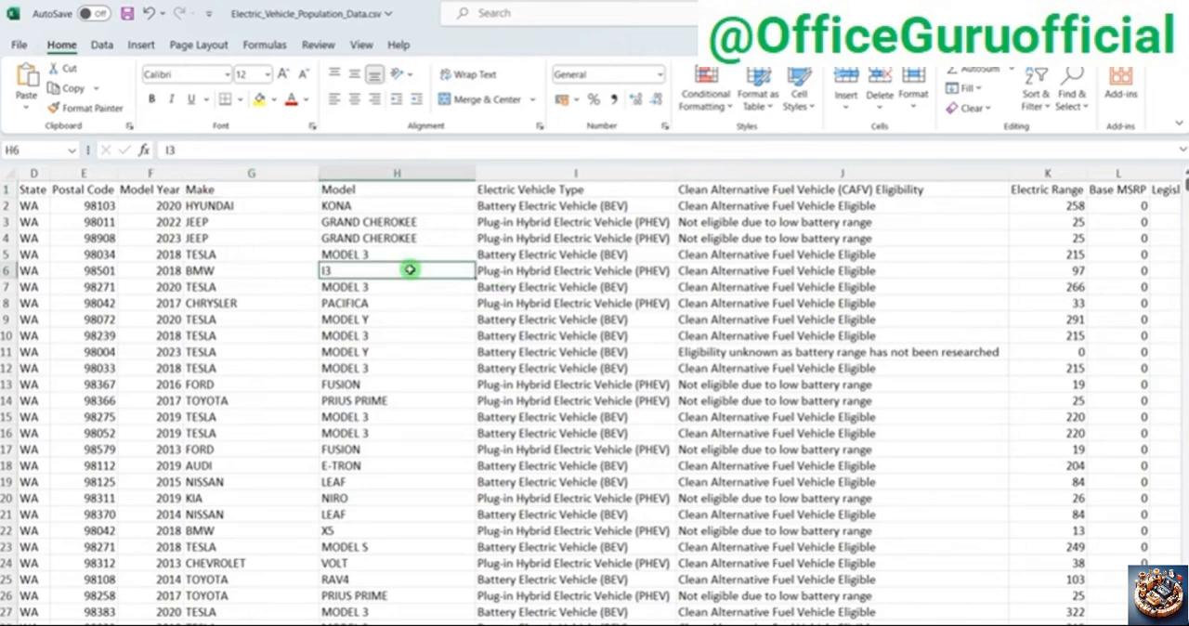
click(382, 238)
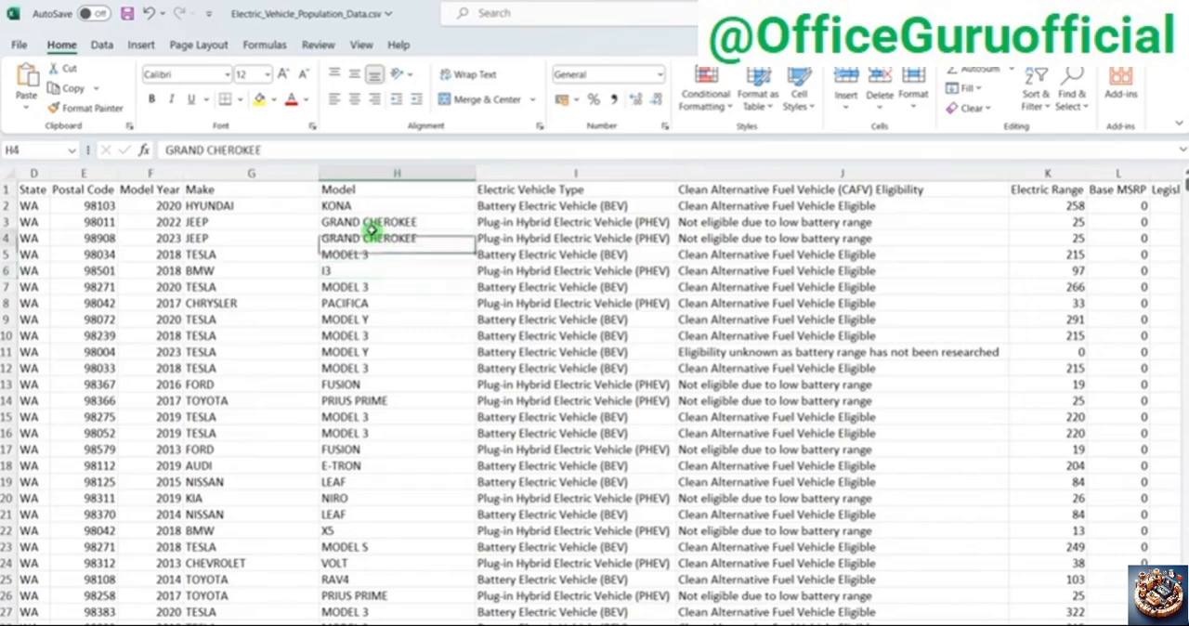
click(359, 203)
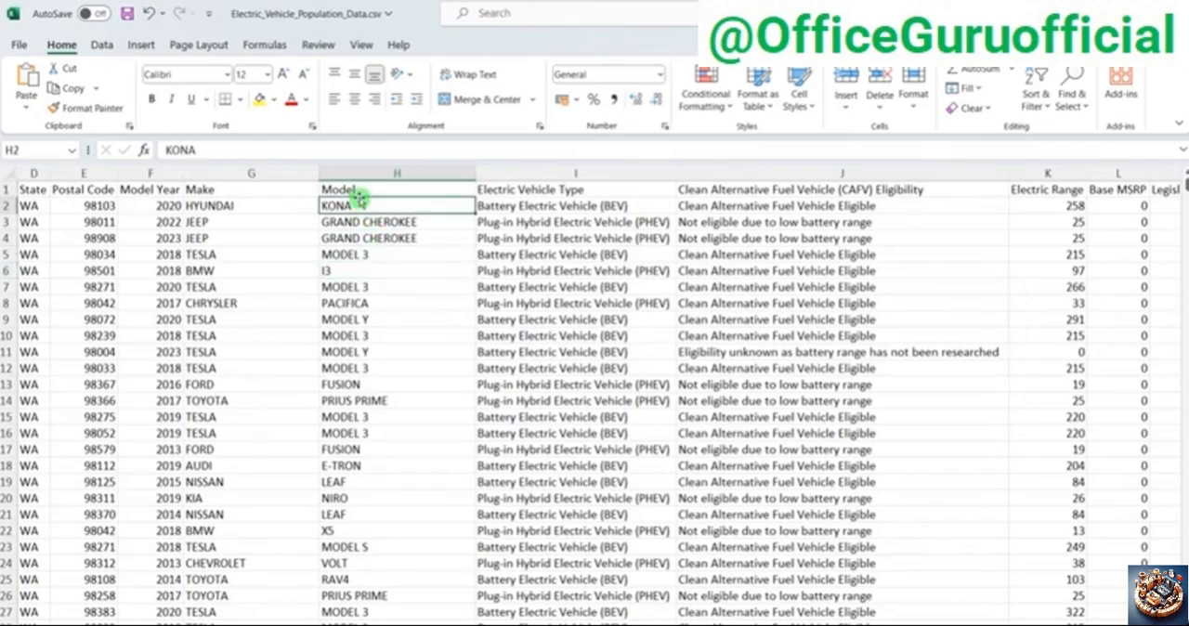
Step: Compare the entries in the Electric Vehicle Type column and check the Clean Alternative Fuel Vehicle (CAFV) Eligibility column
click(564, 204)
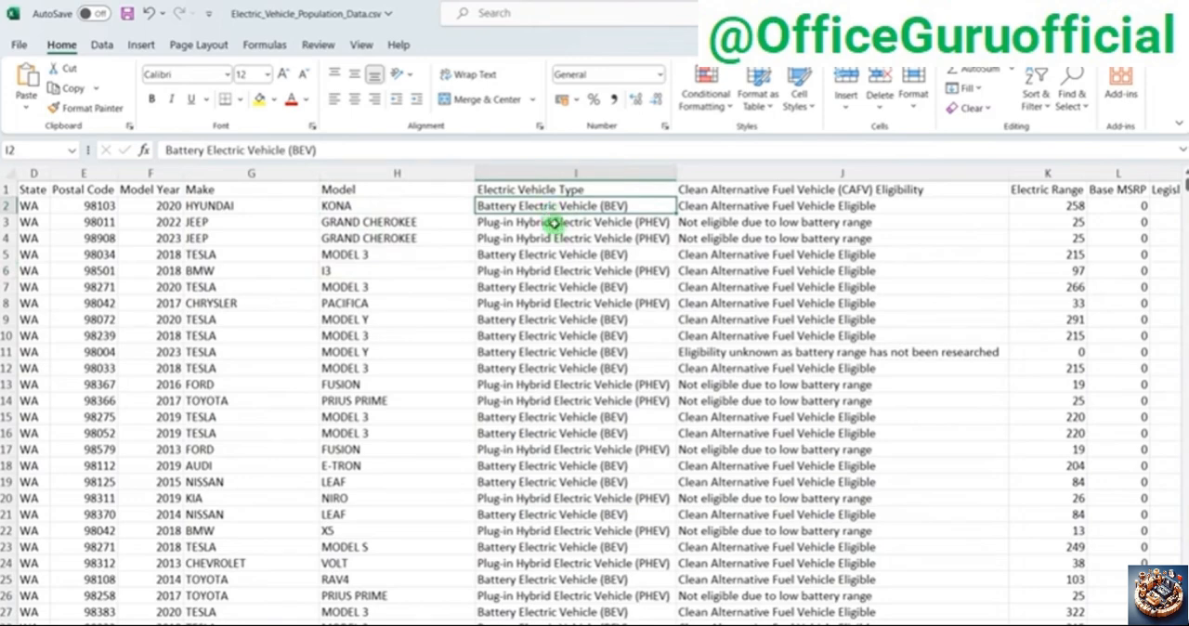
click(554, 227)
click(549, 208)
click(506, 232)
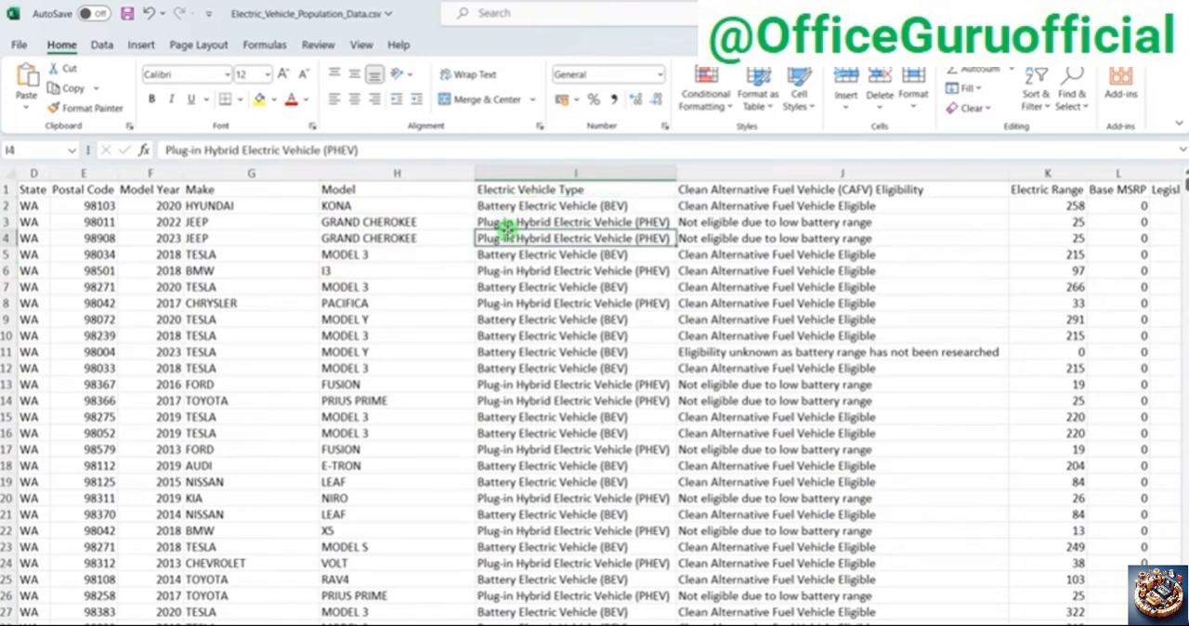
click(755, 238)
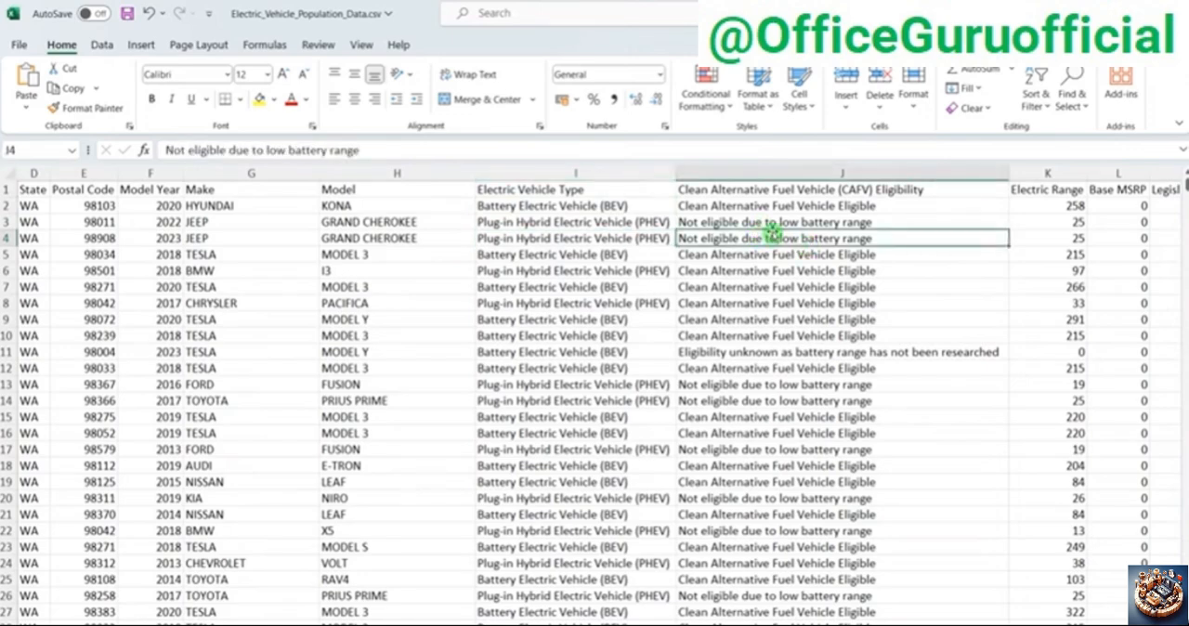
Step: Inspect several values in the Electric Range column
drag(897, 625, 987, 624)
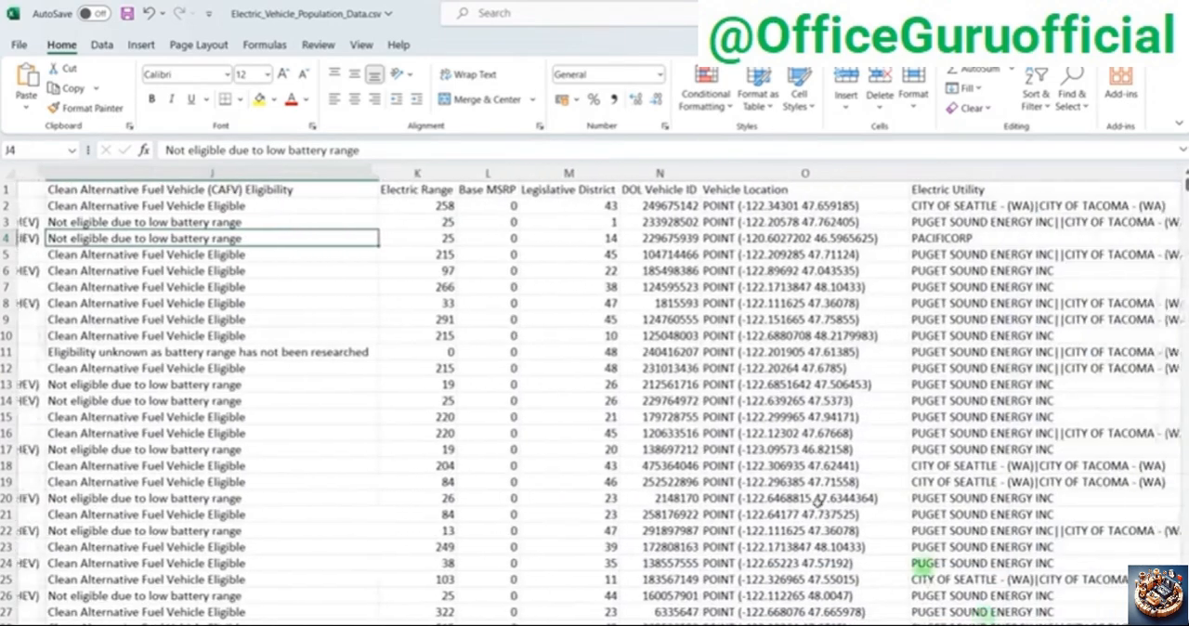
click(381, 204)
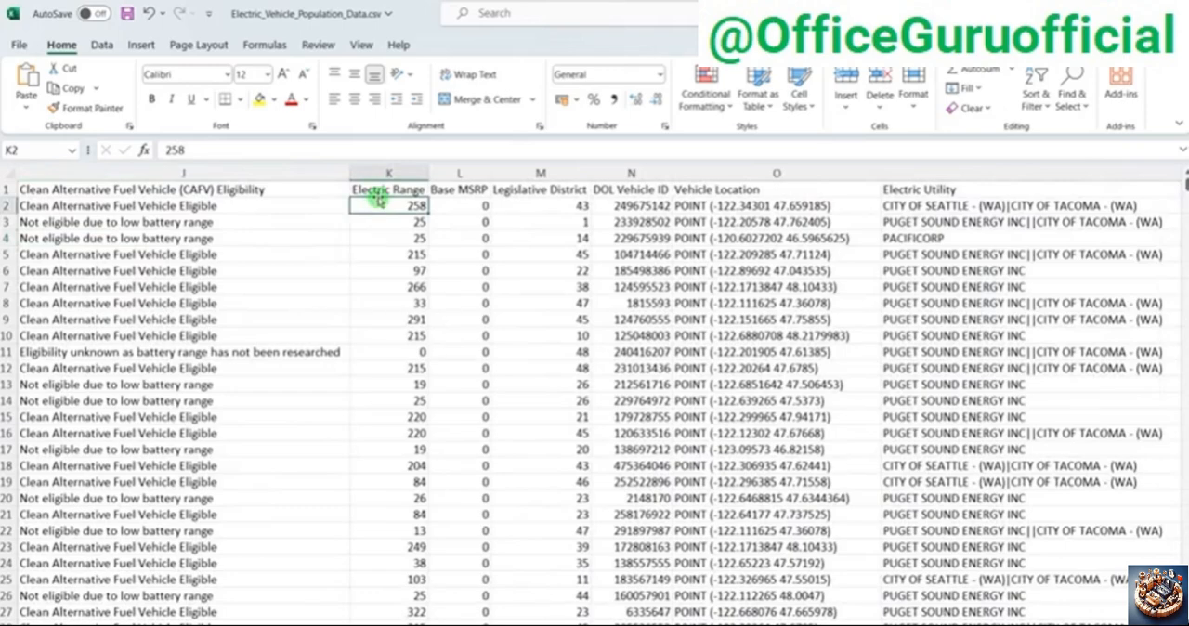
click(393, 365)
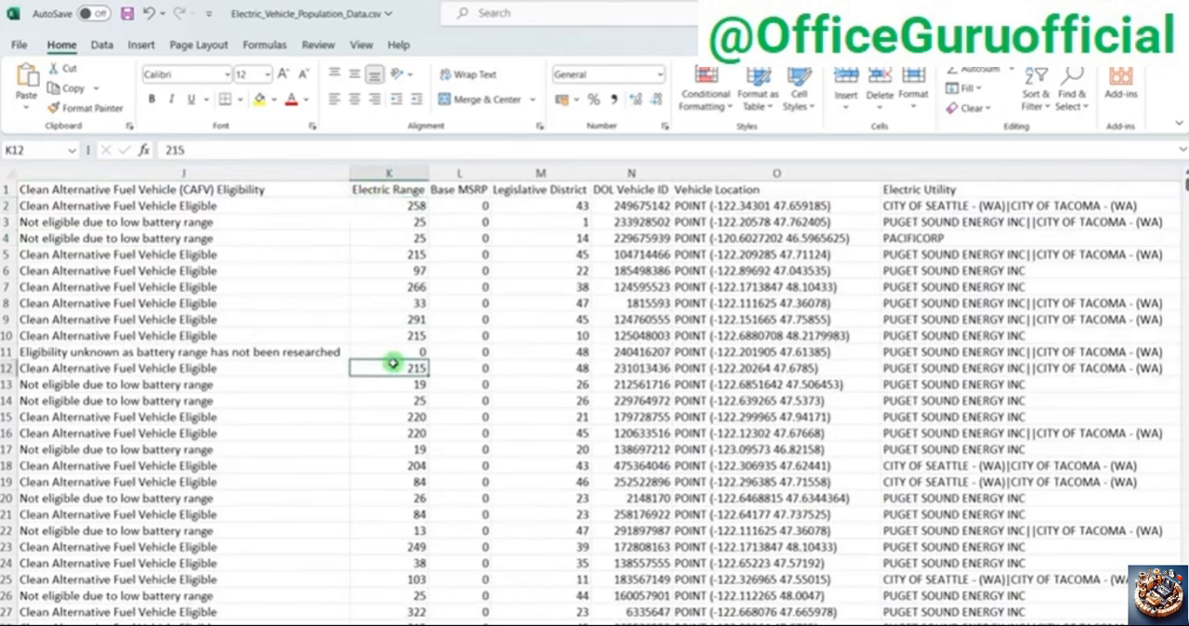
click(390, 302)
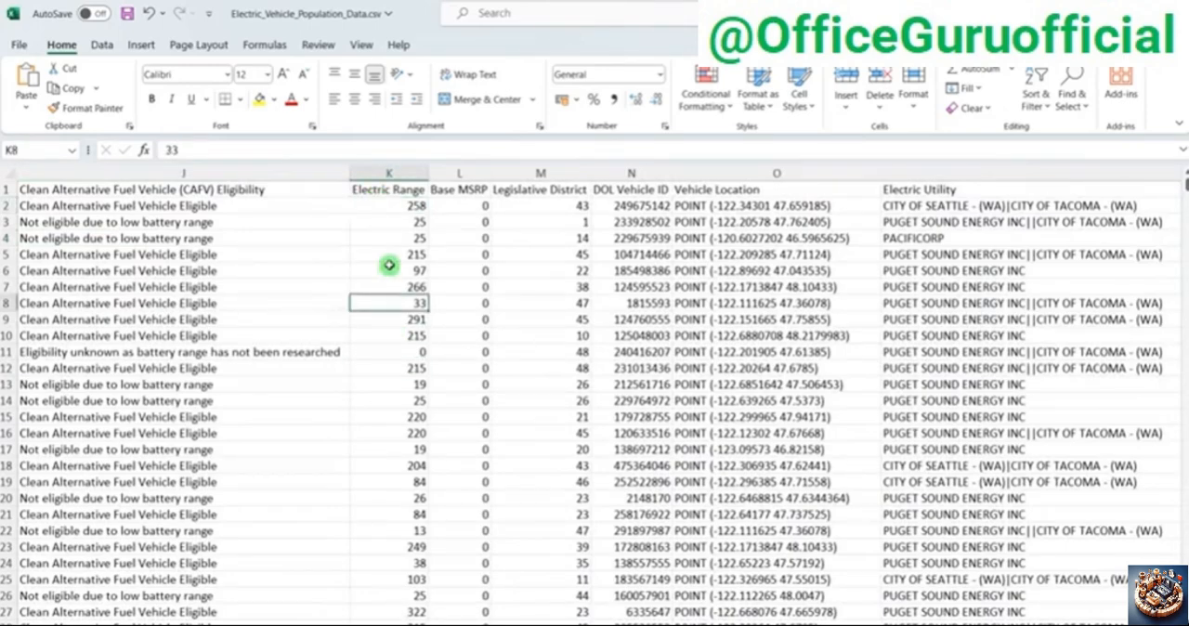
click(389, 265)
Step: Check the Legislative District and Base MSRP columns, looking through the Base MSRP values down the rows
click(507, 288)
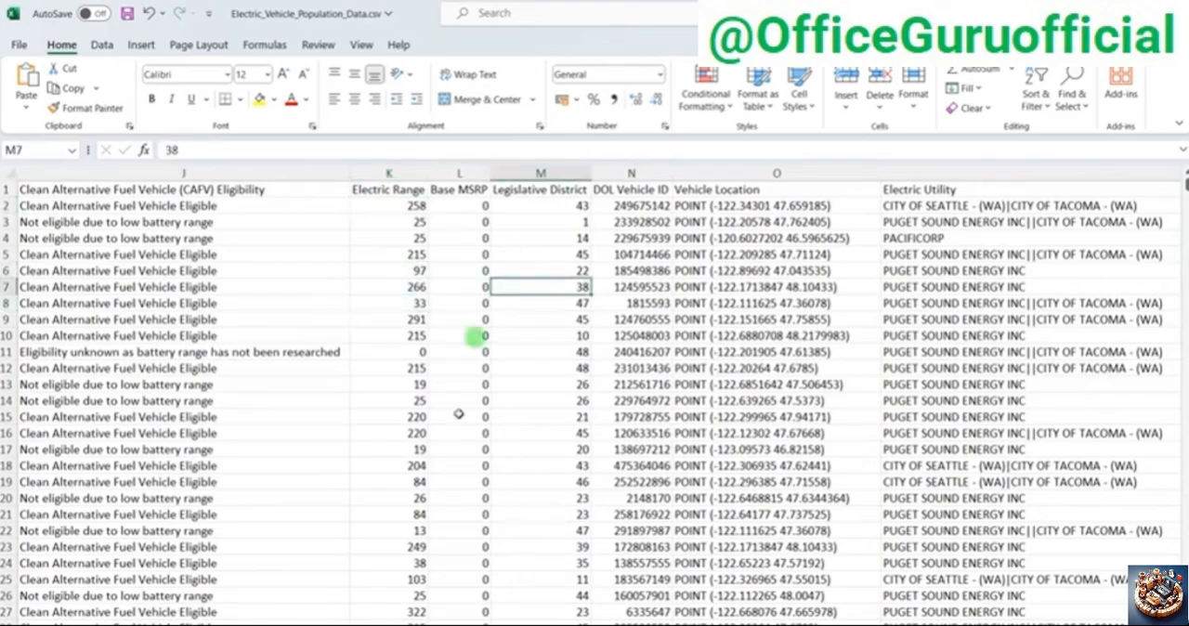
scroll(456, 433, down, 4)
scroll(458, 438, up, 2)
scroll(458, 438, up, 2)
click(469, 335)
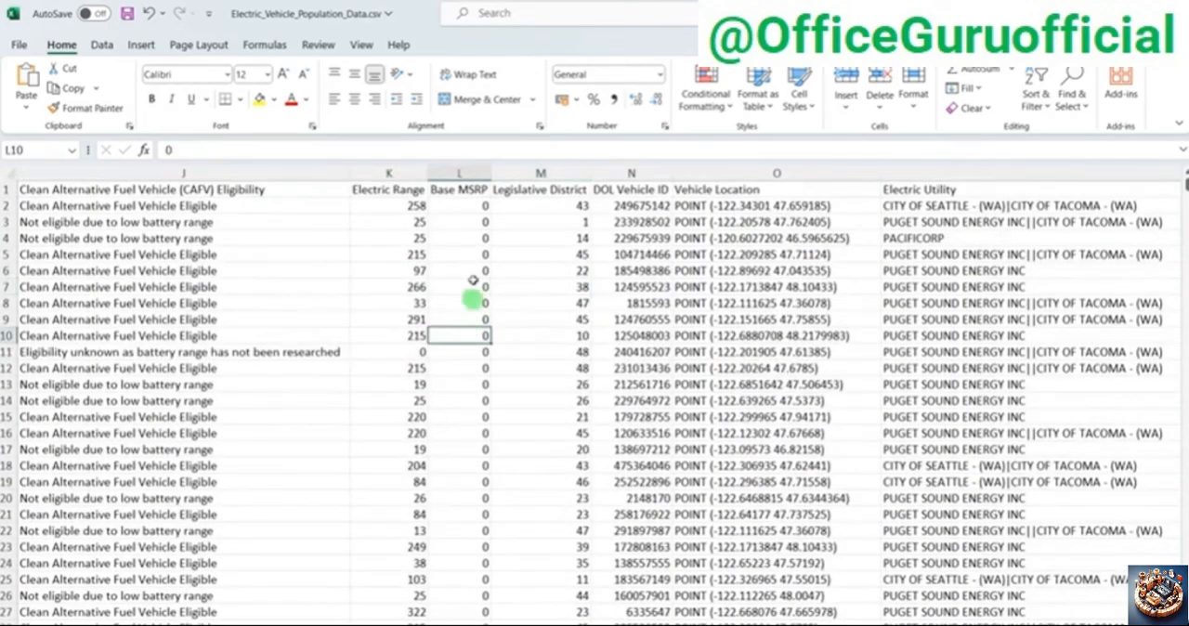
click(465, 256)
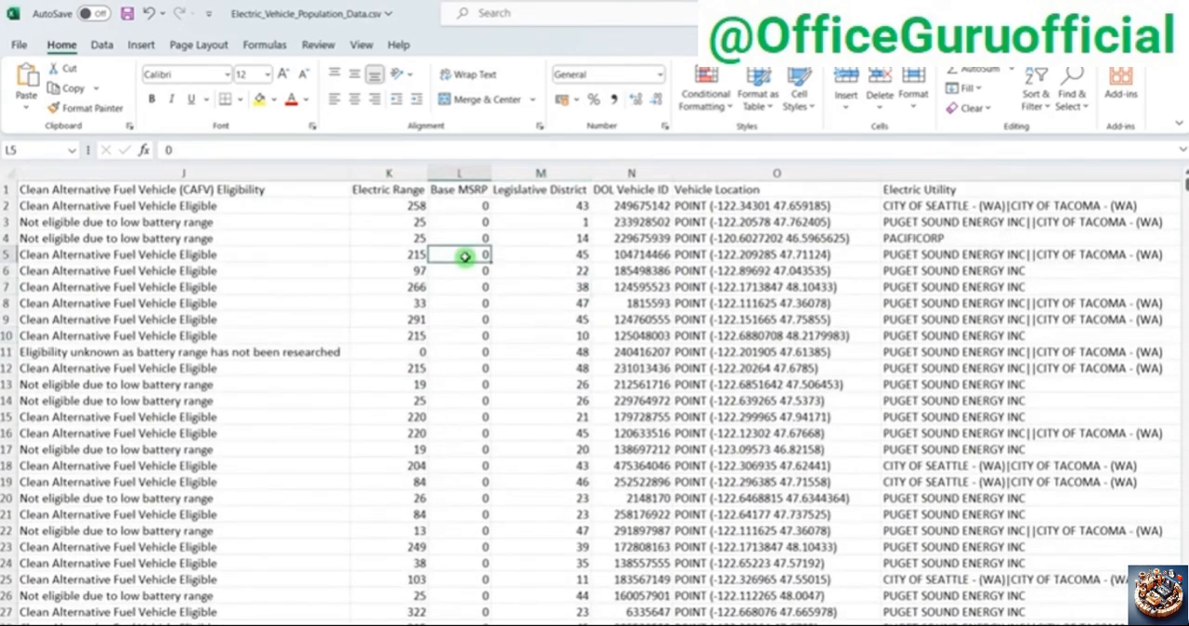
Step: Look down the Base MSRP values and check the Legislative District and DOL Vehicle ID columns
click(473, 331)
drag(473, 235, 471, 365)
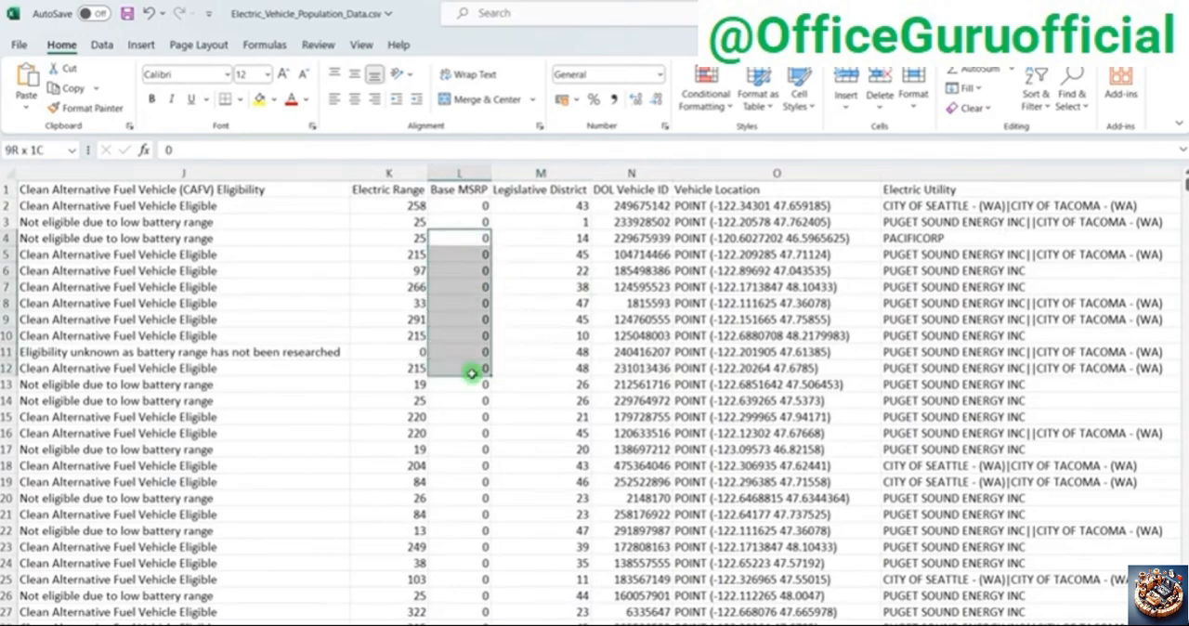
click(468, 217)
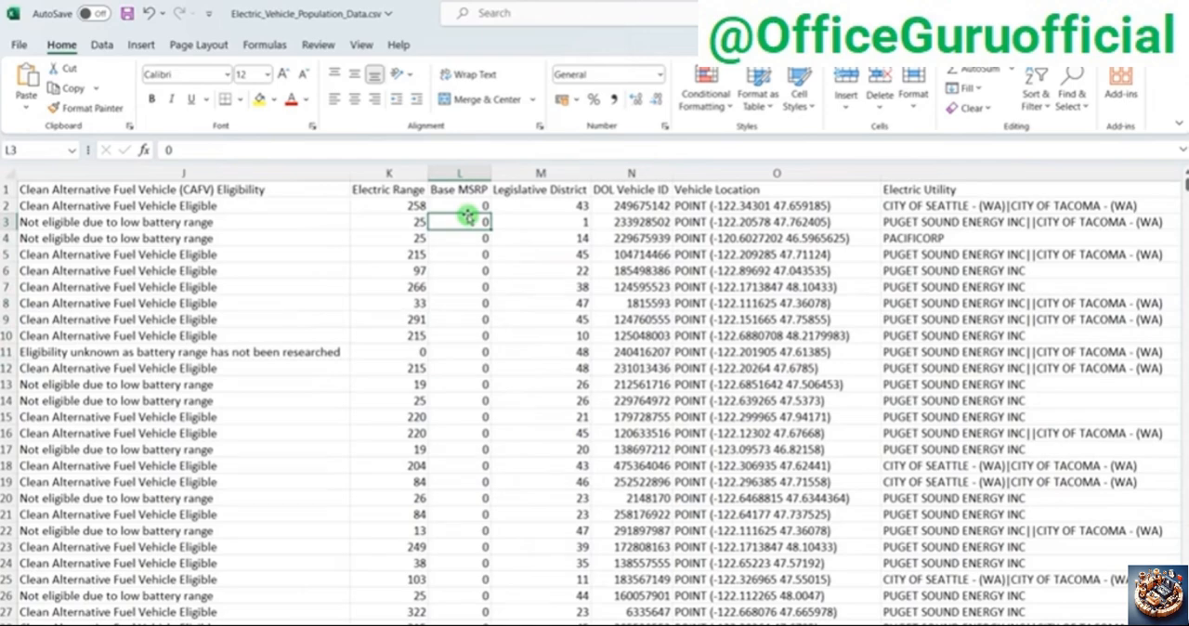
click(564, 275)
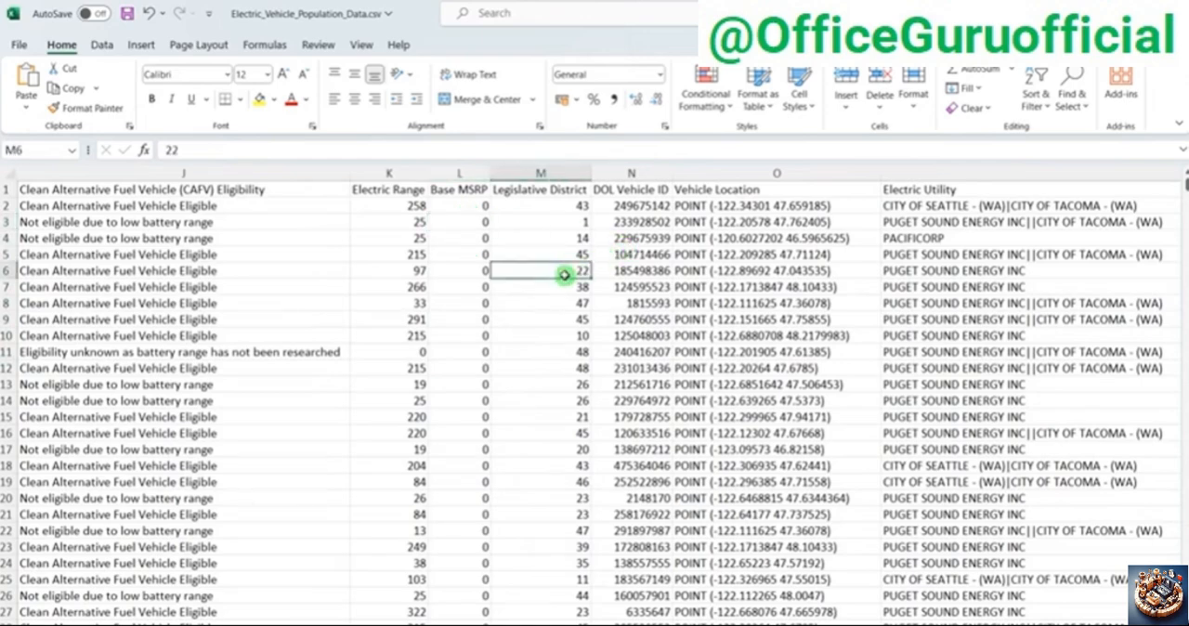
click(631, 256)
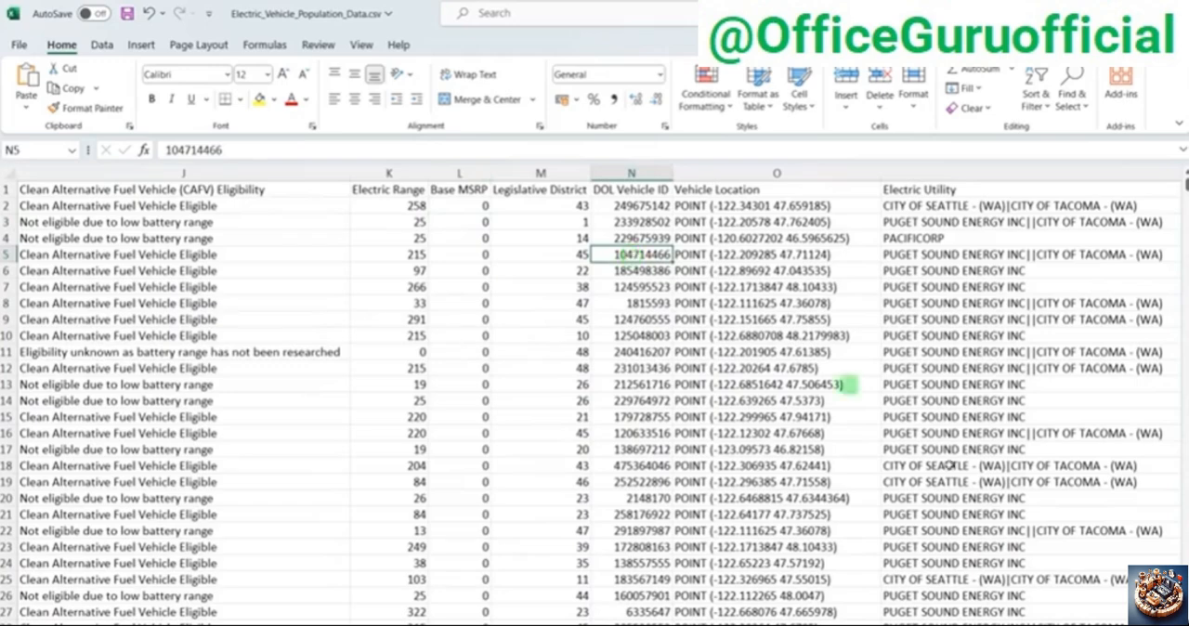
Step: Examine the Vehicle Location, Electric Utility and 2020 Census Tract columns, and return to the first columns of the sheet
drag(1089, 625, 1101, 625)
click(381, 238)
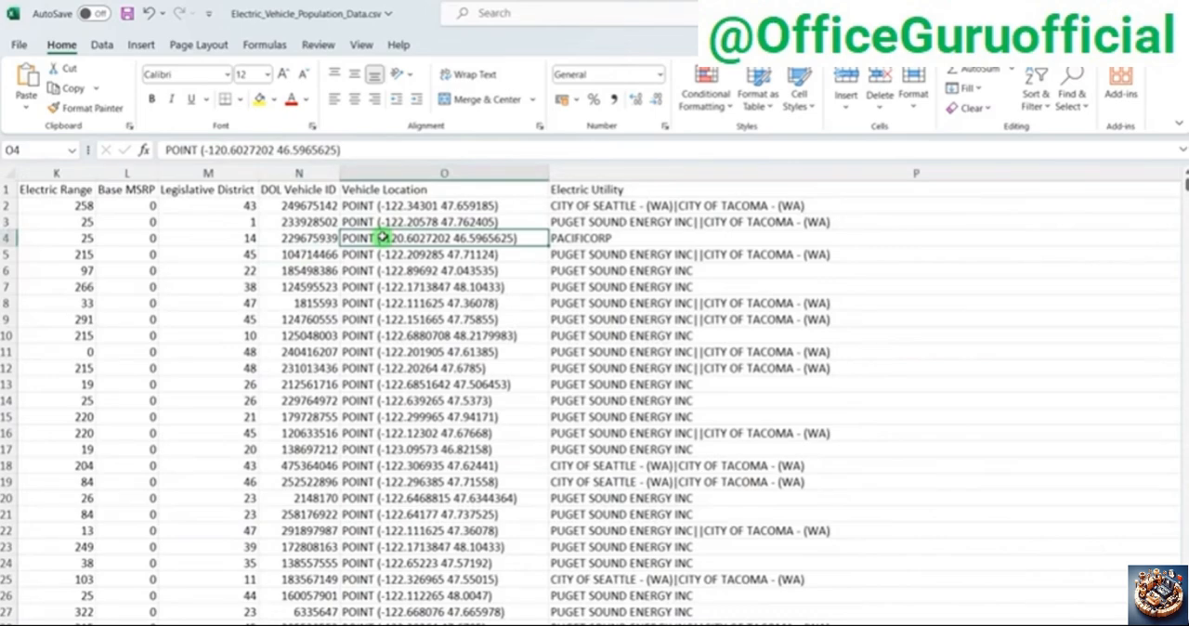
click(640, 238)
drag(1104, 625, 1108, 625)
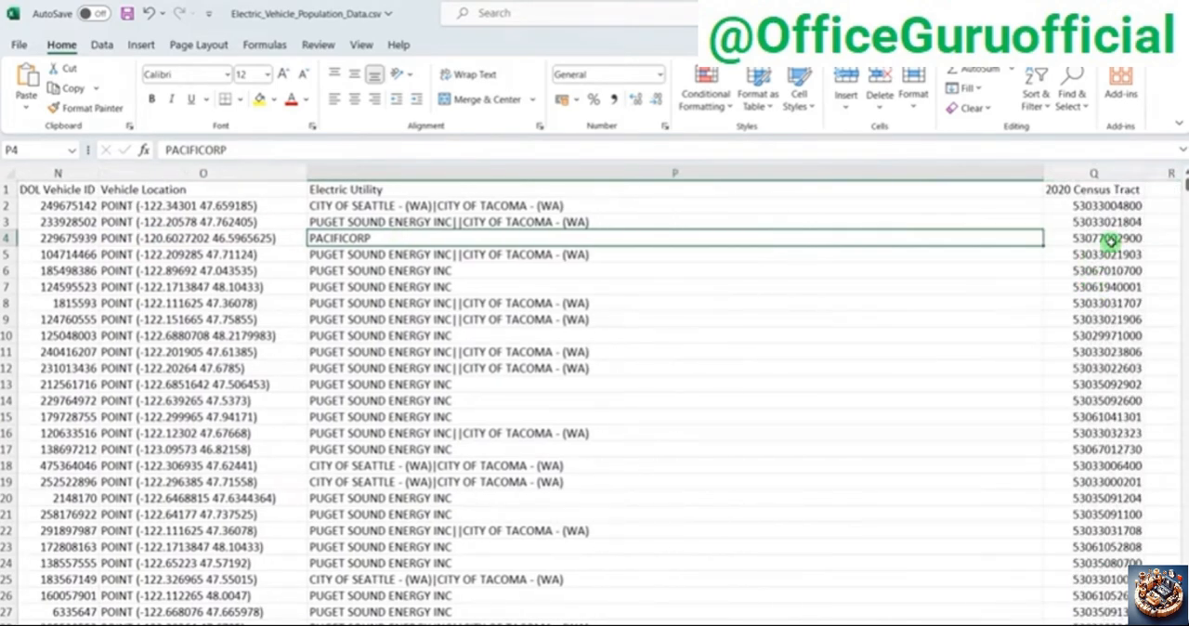
drag(1109, 624, 628, 624)
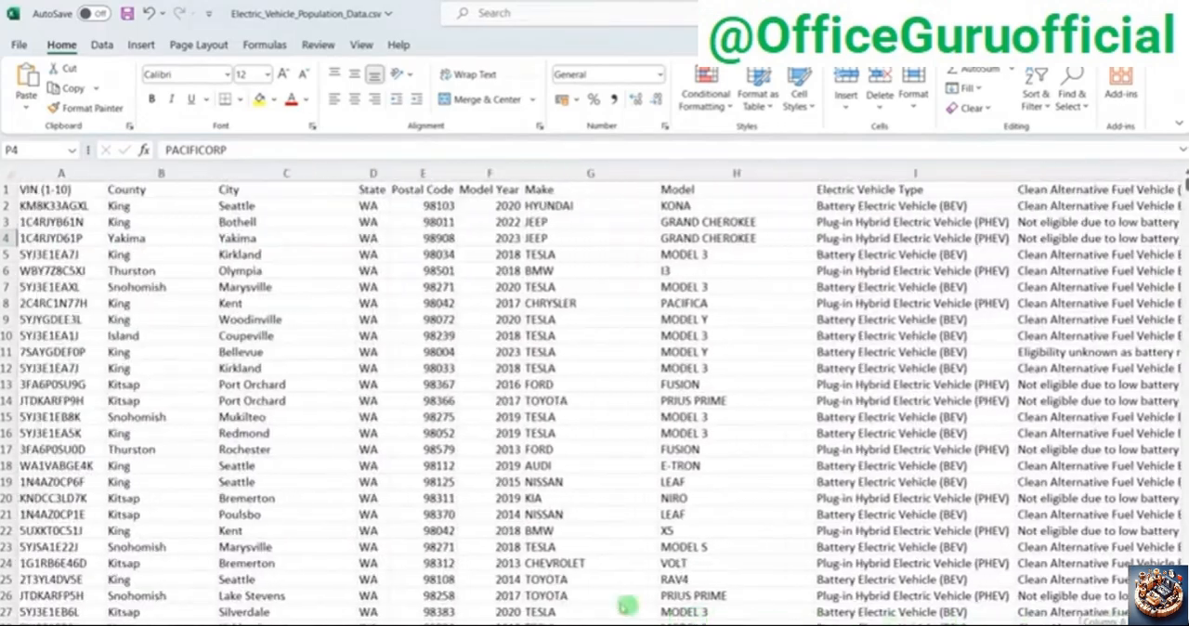
click(409, 377)
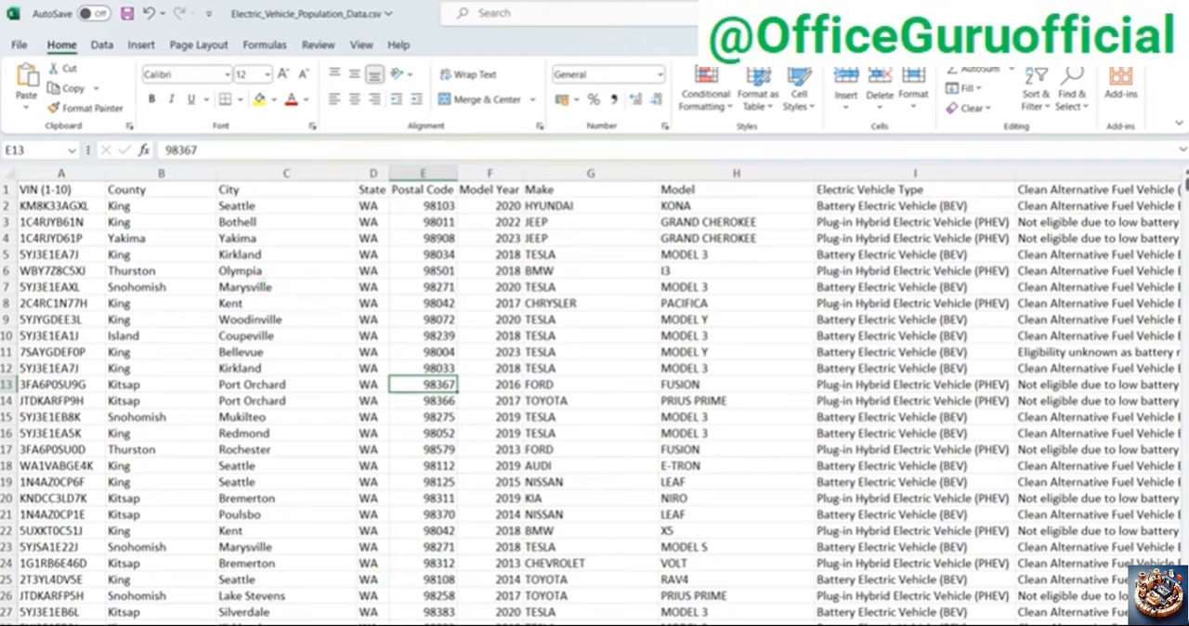
Step: Switch to Power BI Desktop and open Electric_Vehicle_Population_Data.csv from the Electric Vehicle Data folder as a Text/CSV source
click(643, 611)
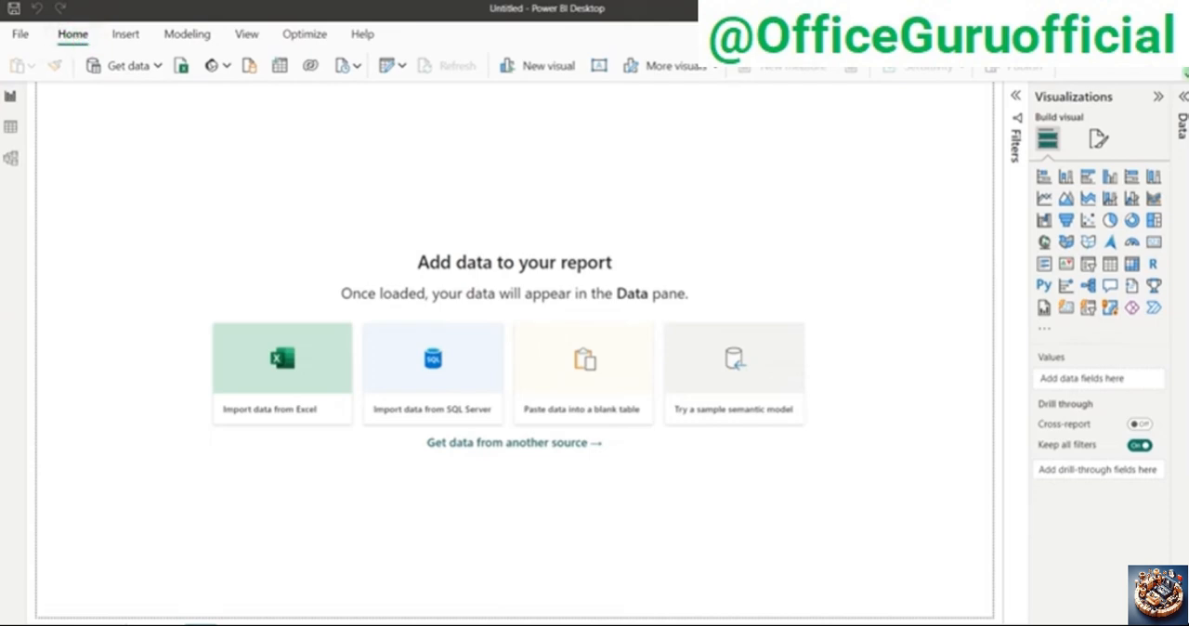
double_click(73, 34)
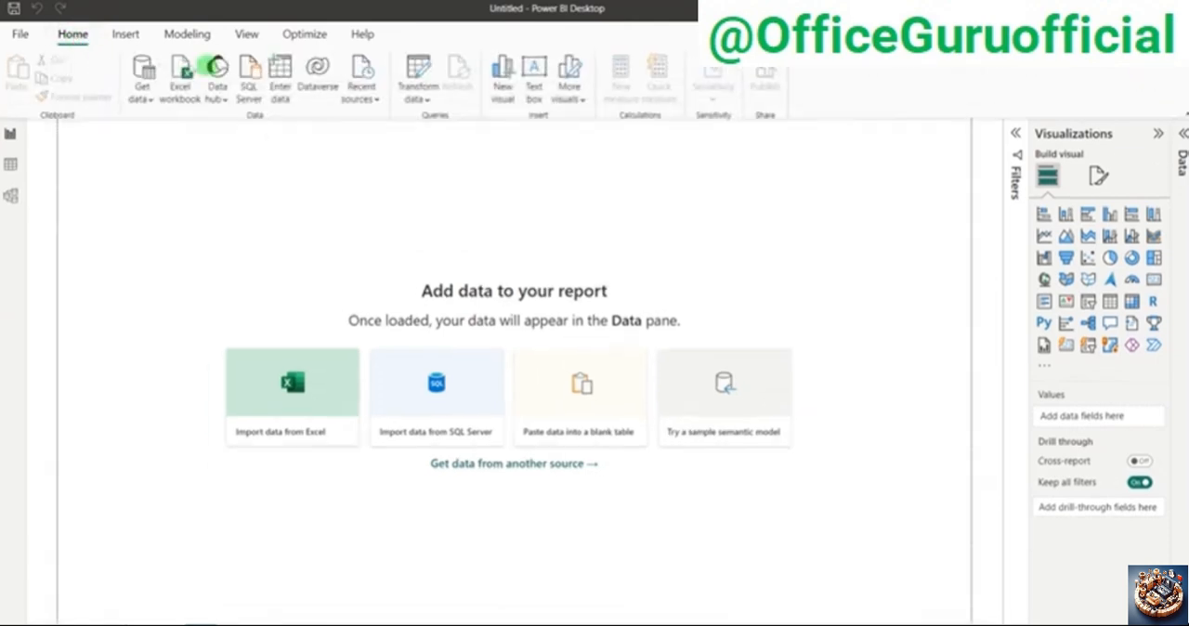
click(144, 89)
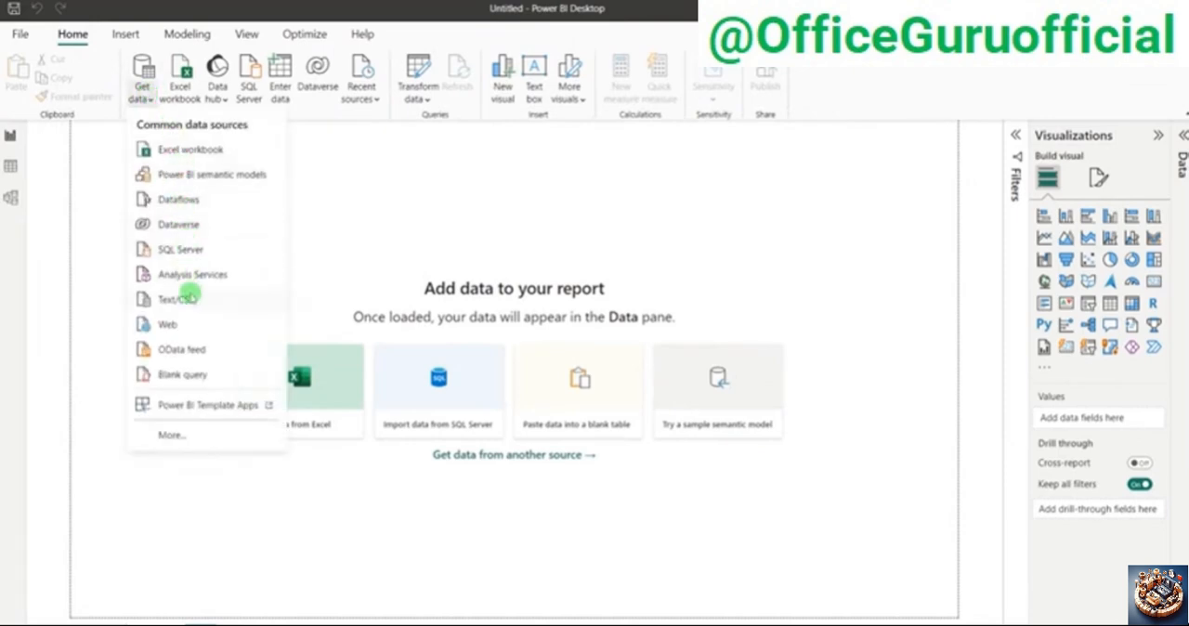
click(186, 300)
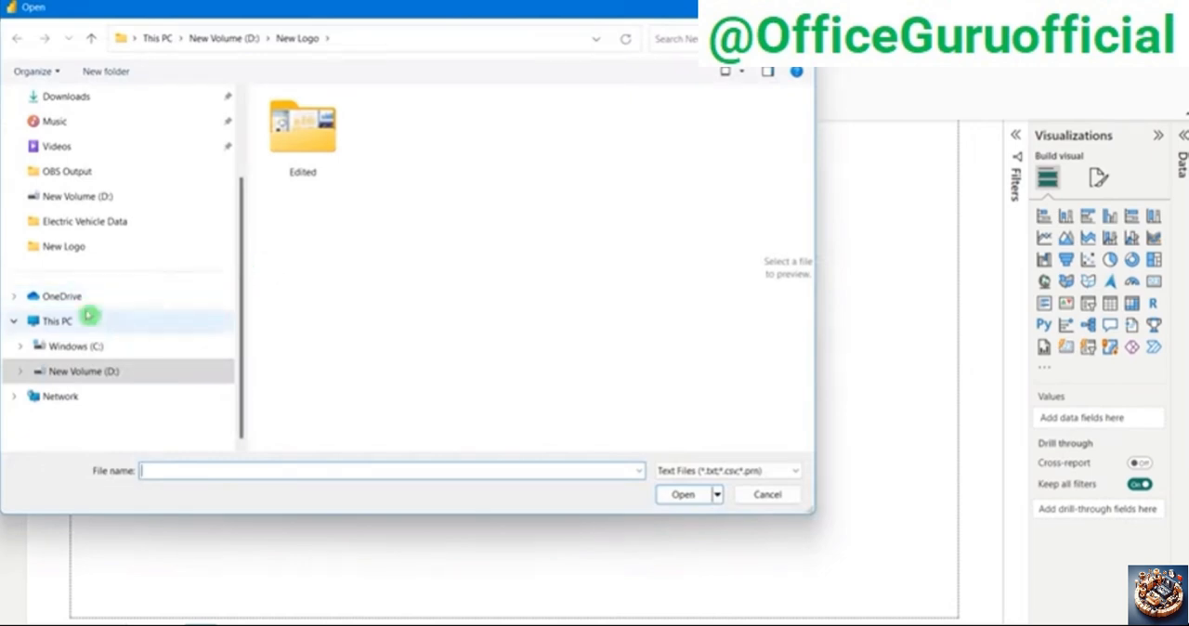
click(68, 223)
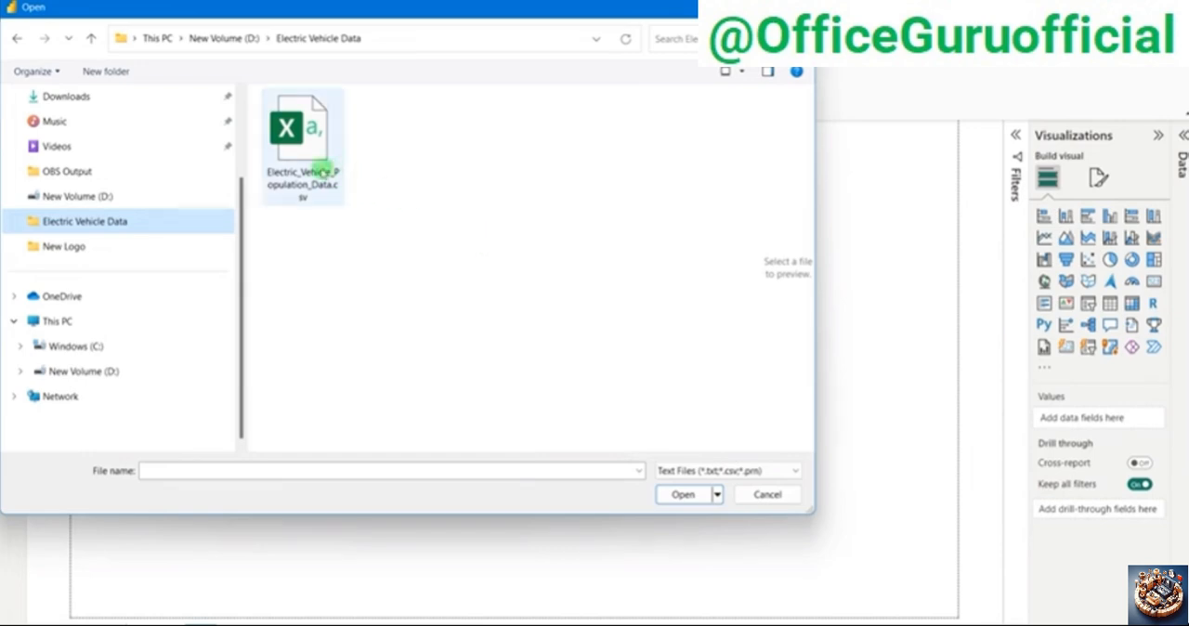
click(320, 169)
click(684, 495)
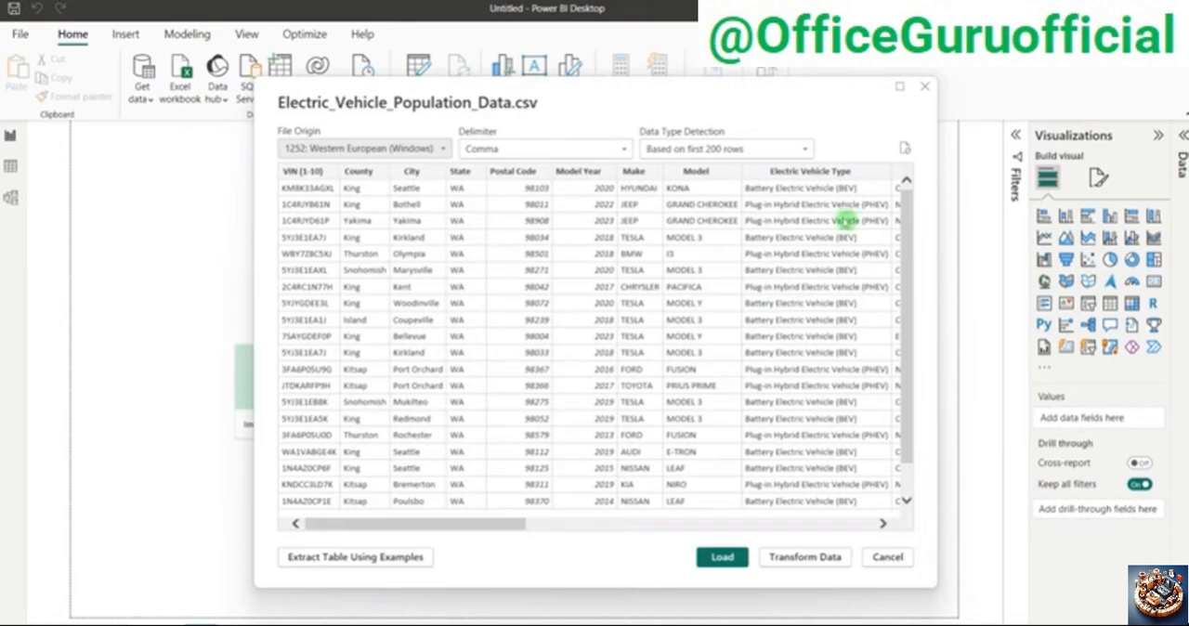
Step: Review the Data Type Detection choices and the previewed rows of the CSV file without changing the import settings
click(738, 153)
click(738, 153)
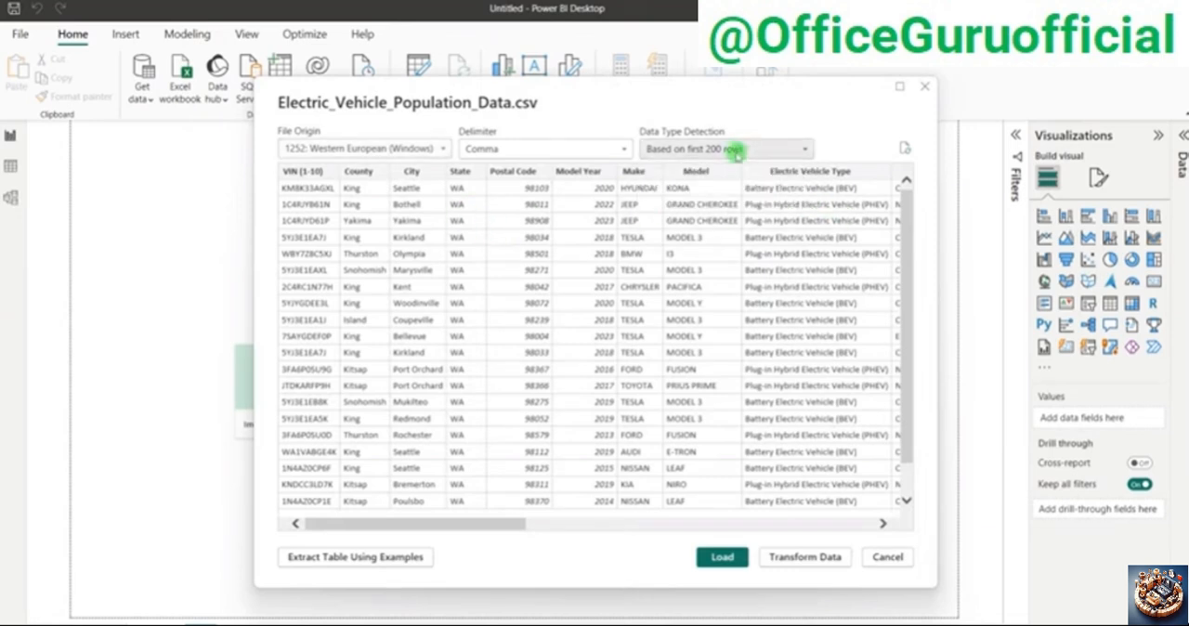
click(724, 141)
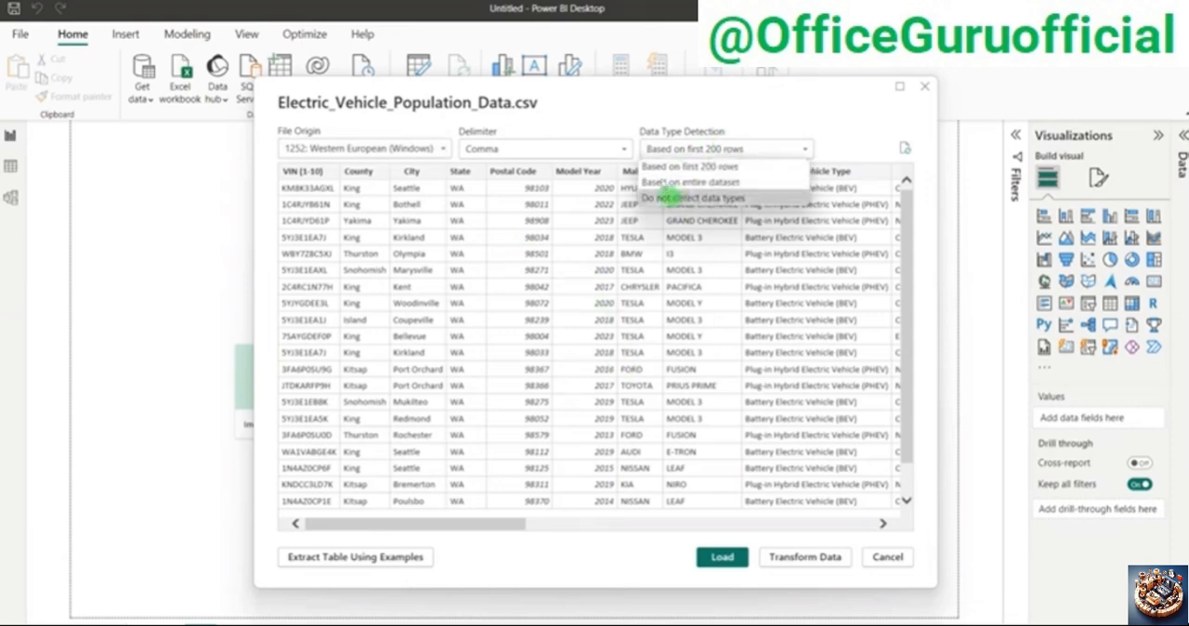
click(577, 273)
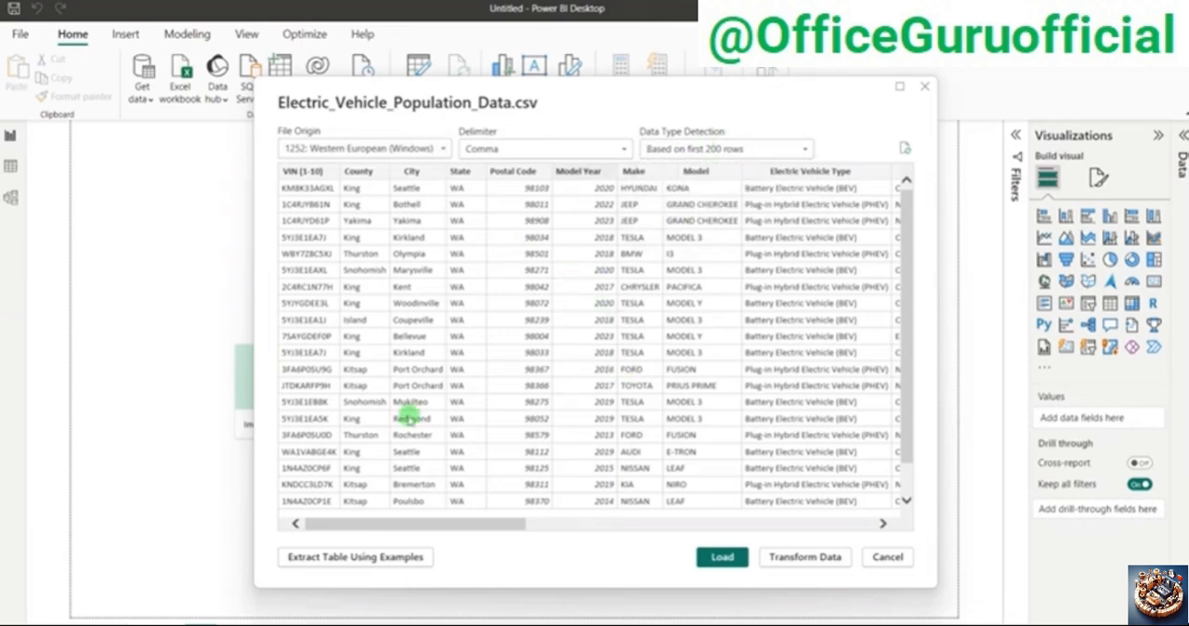
scroll(409, 418, down, 2)
scroll(408, 418, up, 2)
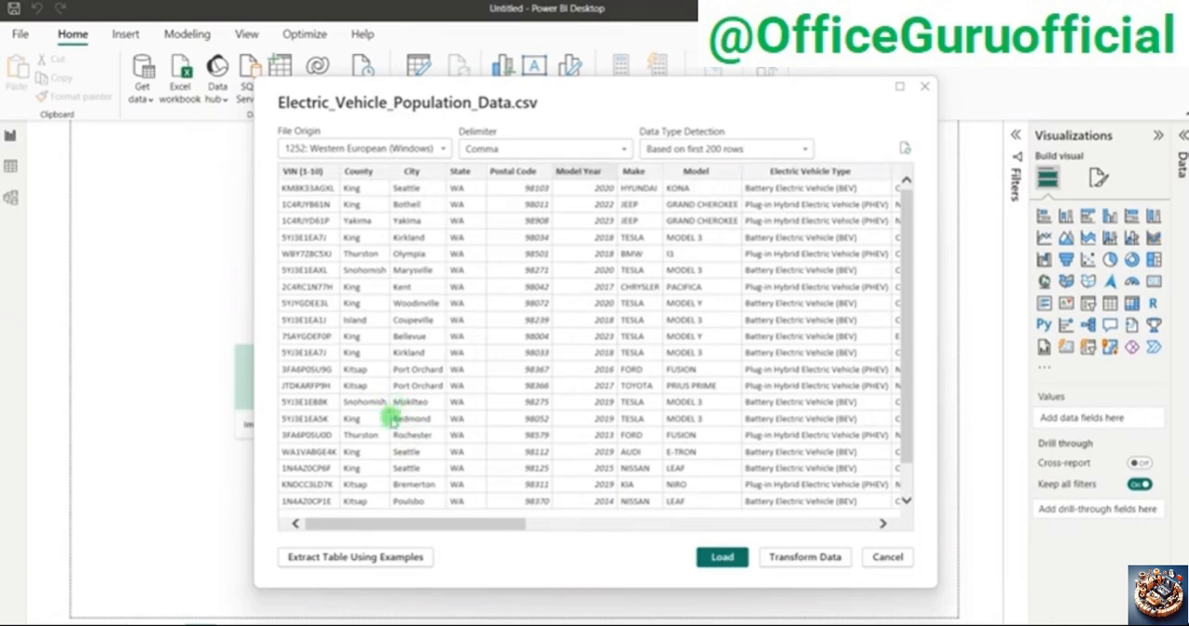
drag(409, 534, 207, 512)
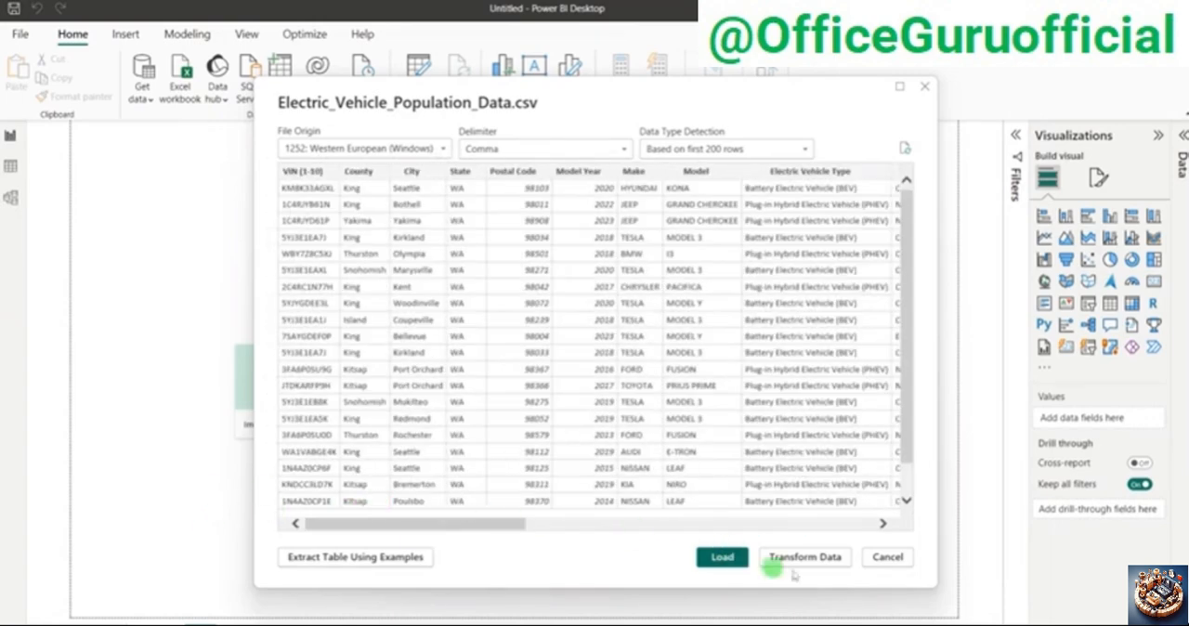
Step: Load the CSV data into the report, display it in Table view and expand the table's field list
click(732, 561)
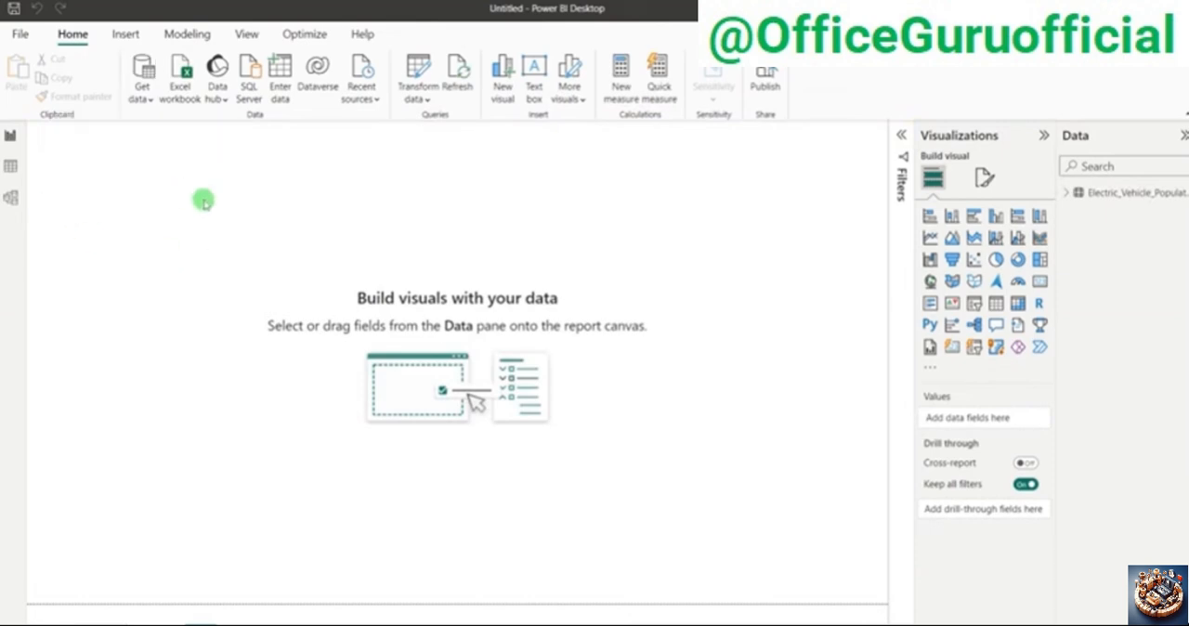
click(13, 177)
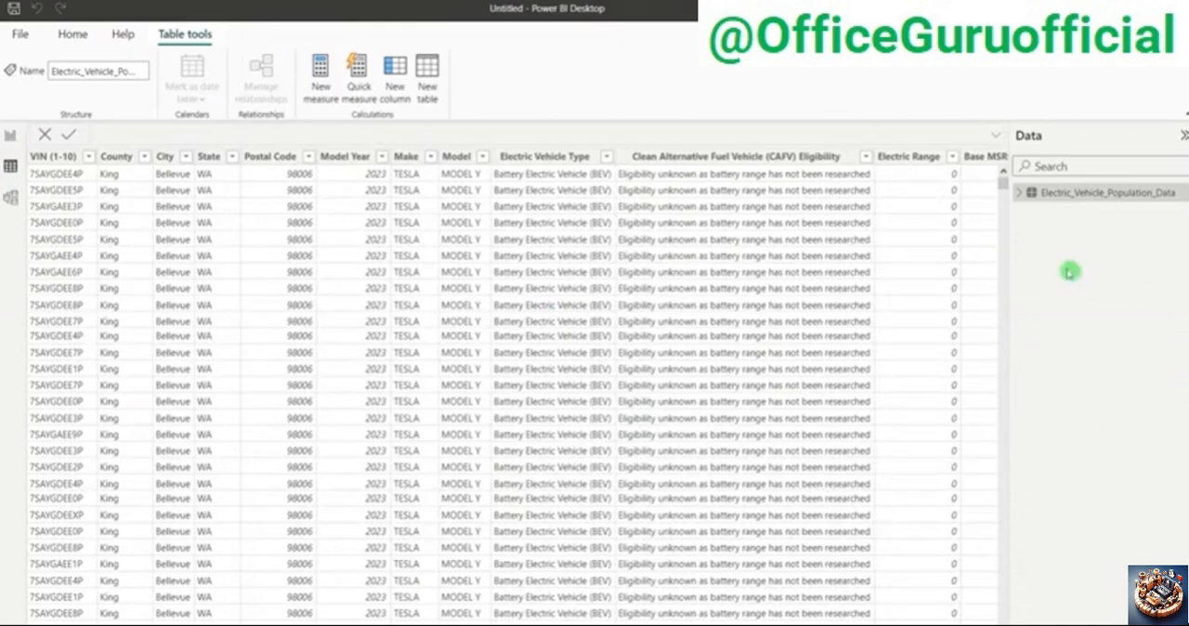
click(1020, 194)
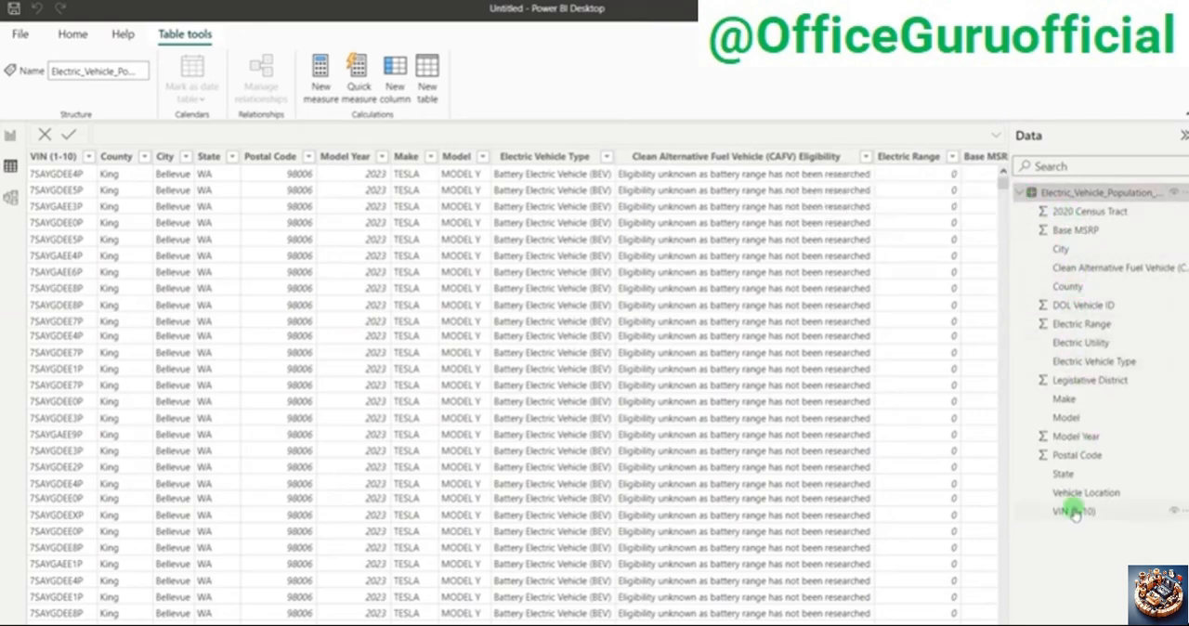
Step: Look across all columns of the loaded table, from VIN (1-10) to 2020 Census Tract and back
drag(293, 624, 509, 624)
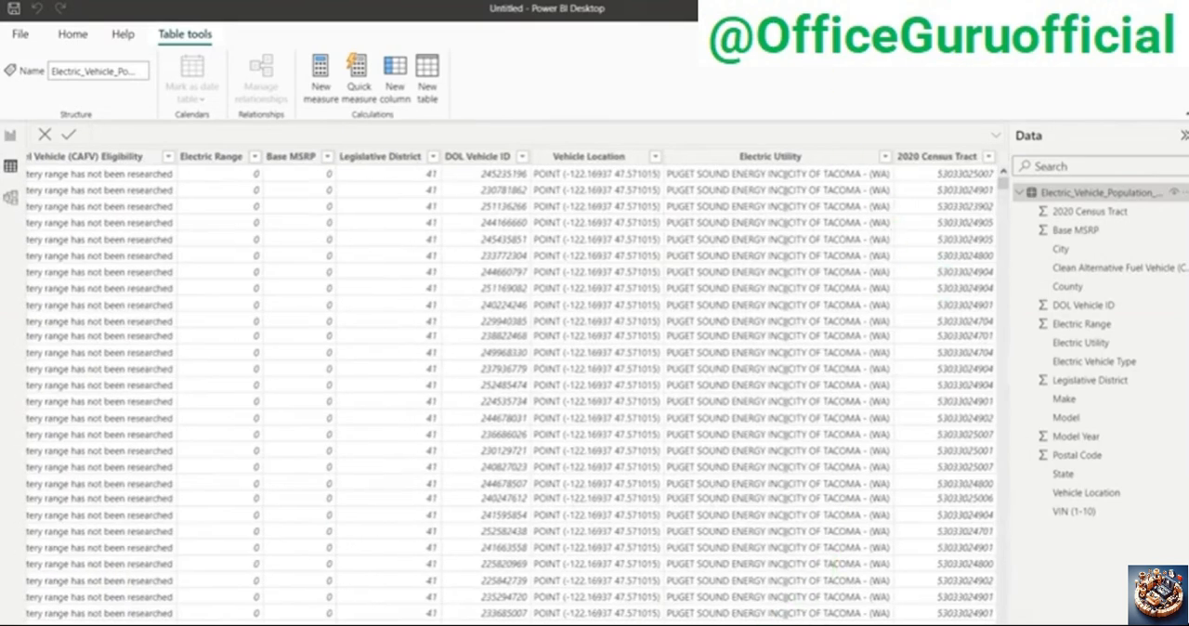
drag(576, 625, 212, 624)
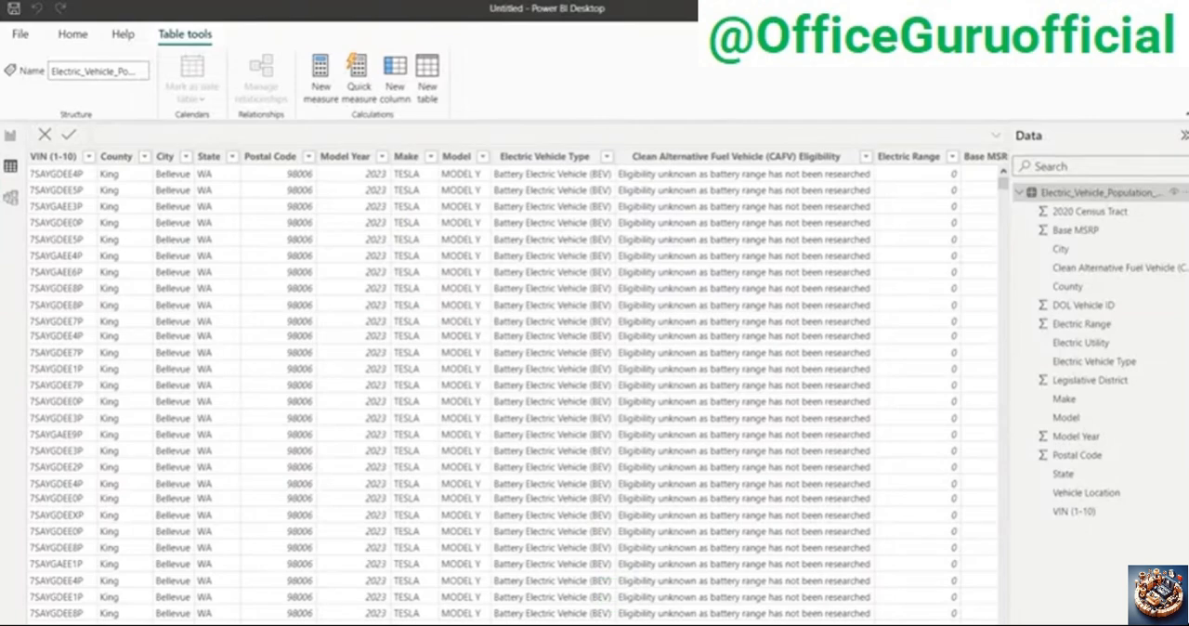
drag(548, 624, 936, 624)
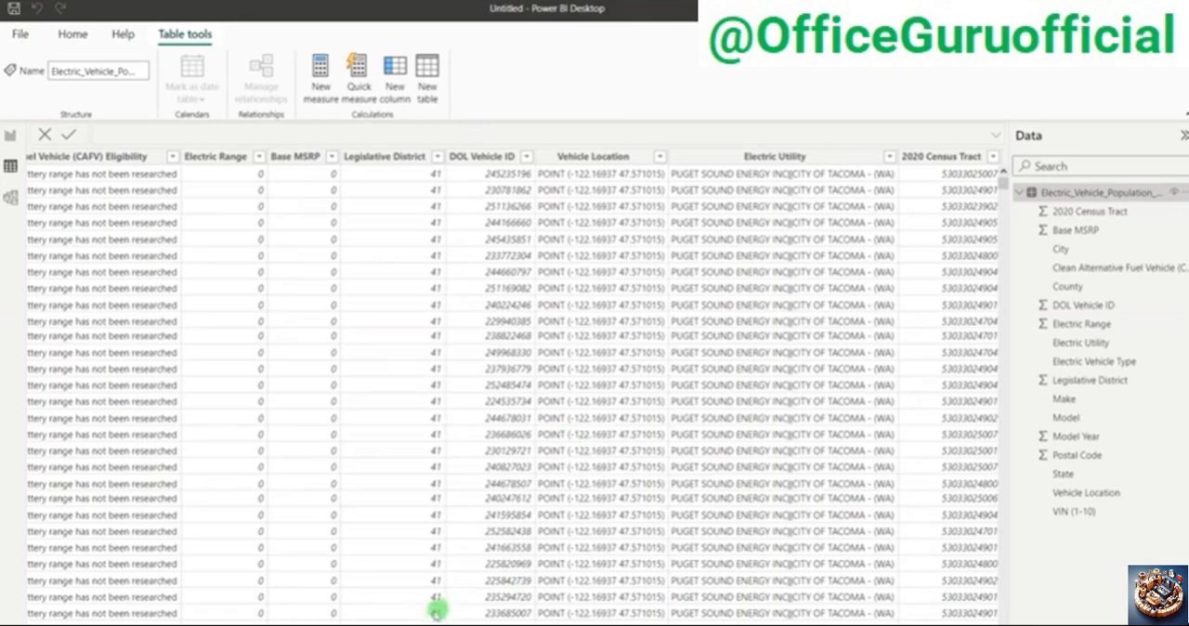
drag(426, 624, 22, 624)
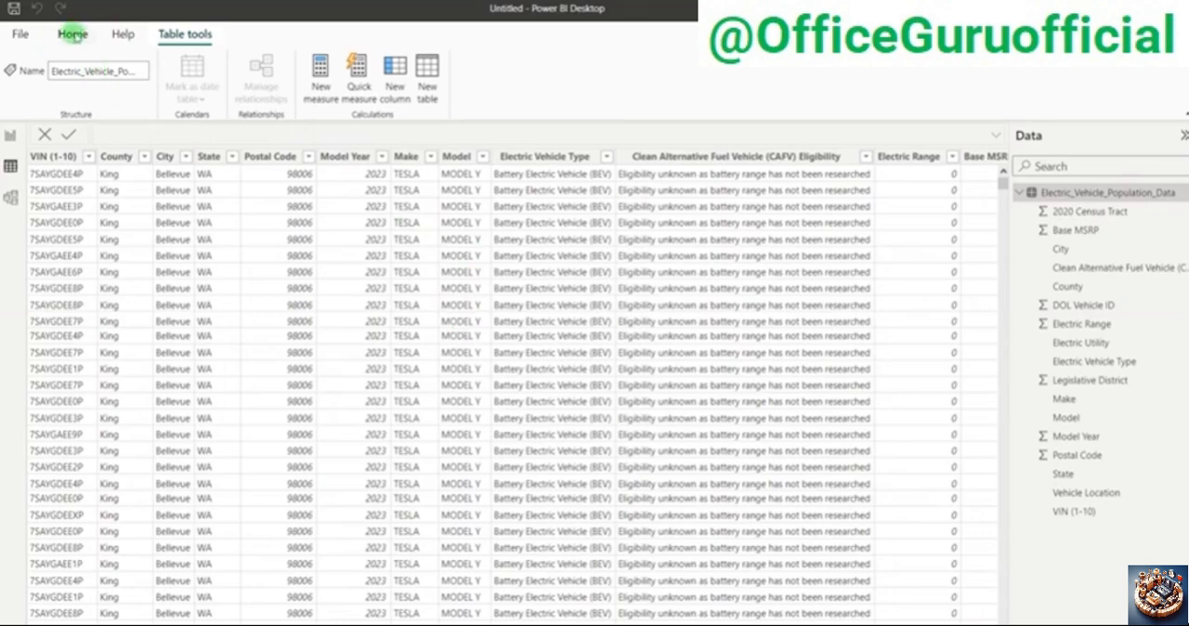
Step: Open the data in Power Query Editor and turn off the Column quality and Column distribution previews
click(72, 33)
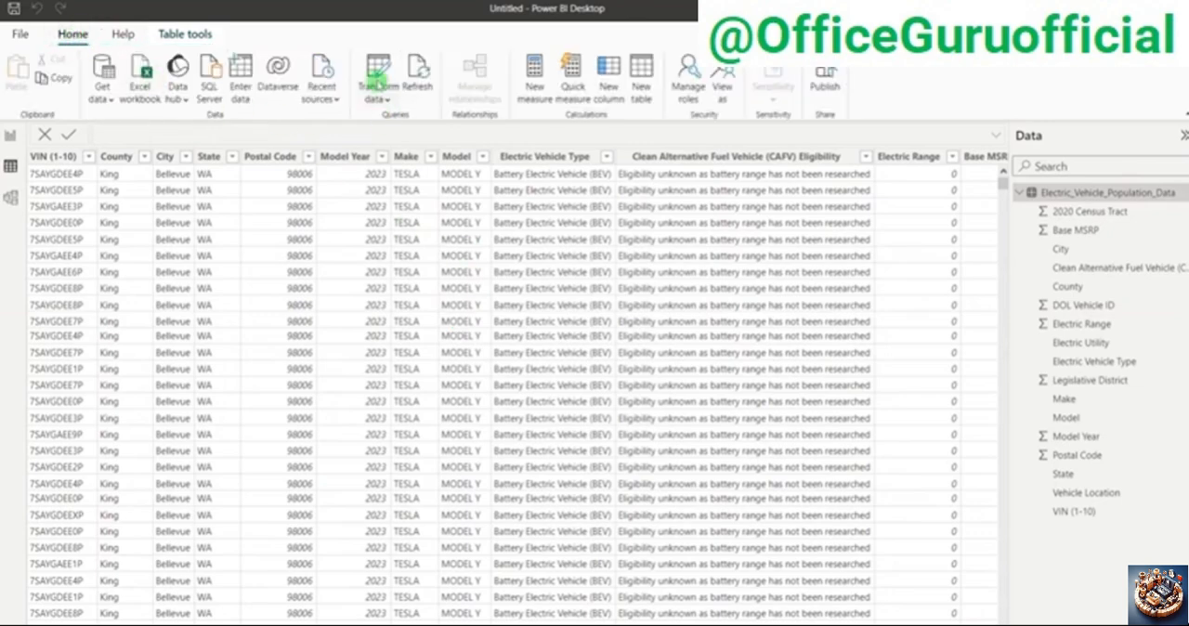
click(377, 75)
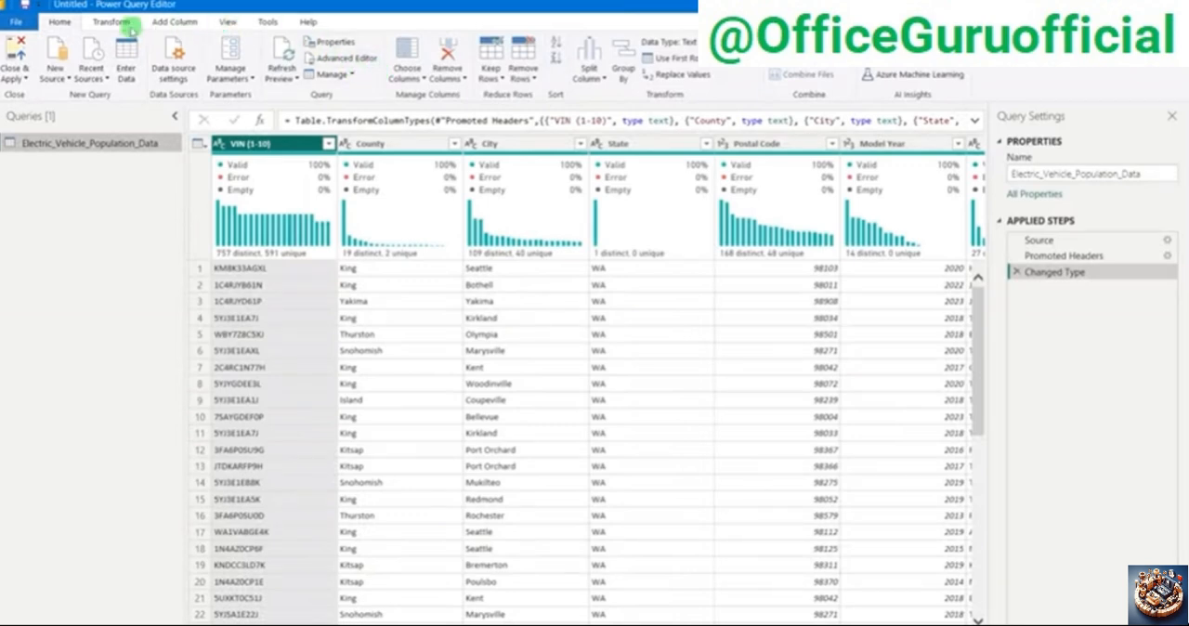
click(240, 22)
click(108, 76)
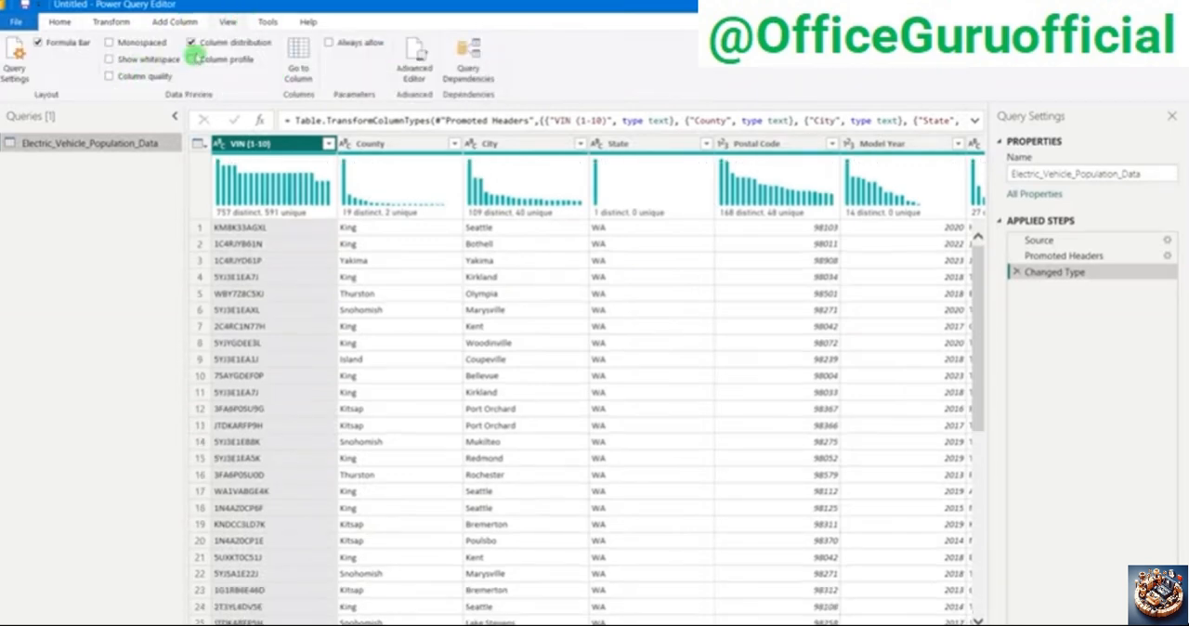
click(202, 39)
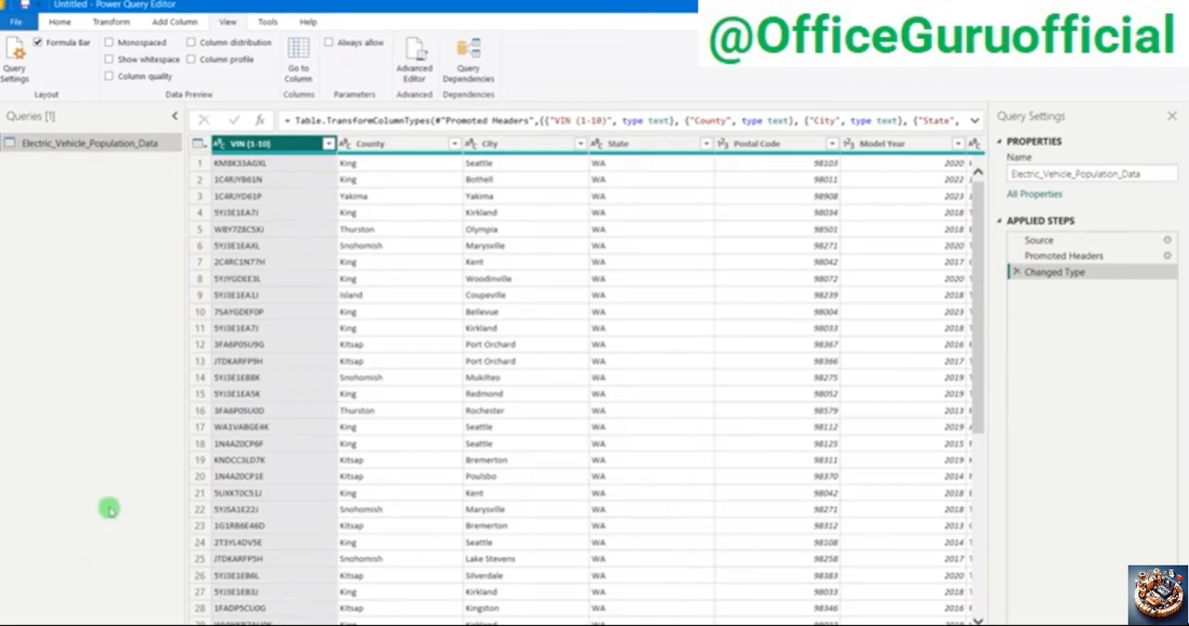
Step: Remove the VIN (1-10) and County columns from the Electric_Vehicle_Population_Data query
scroll(551, 453, down, 5)
scroll(552, 453, up, 5)
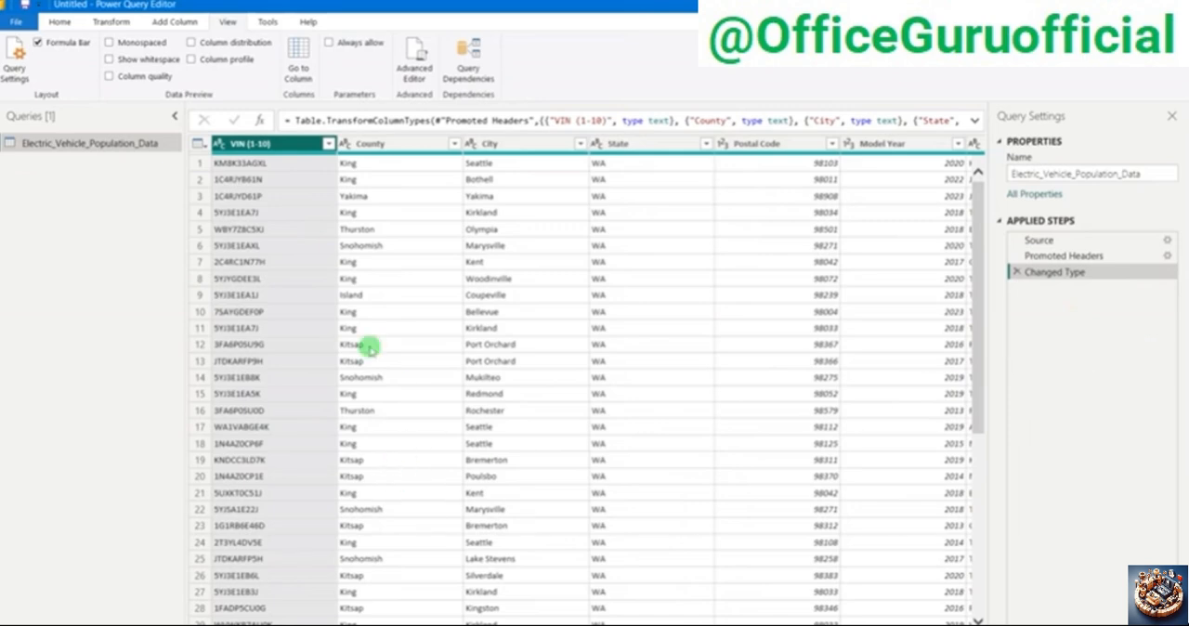
click(399, 144)
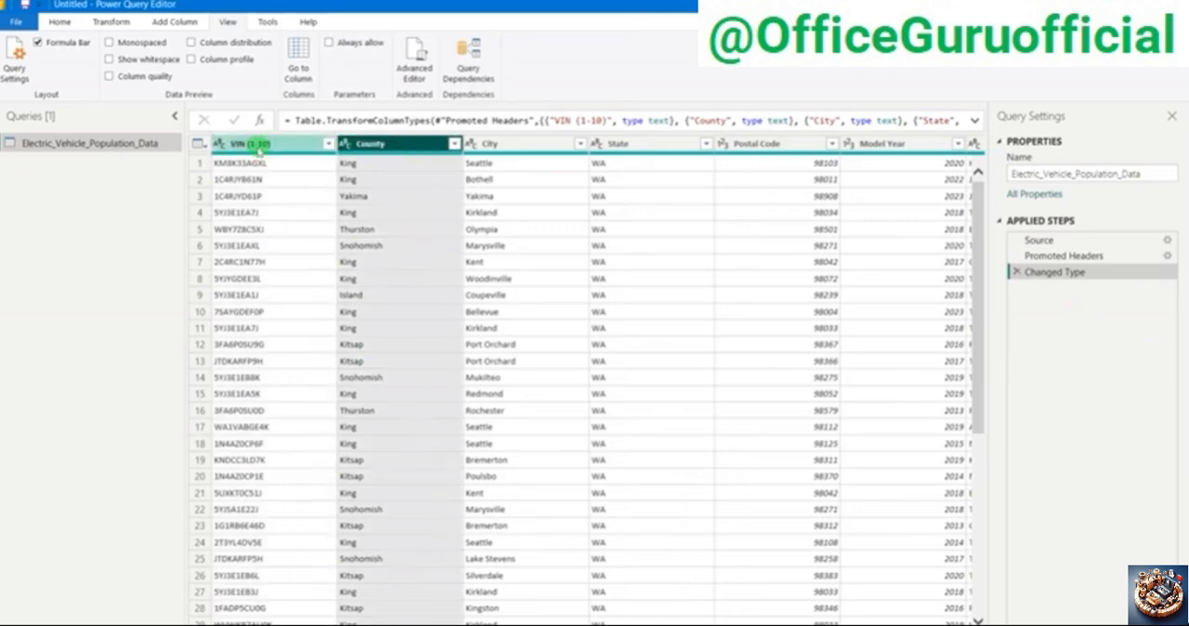
click(260, 147)
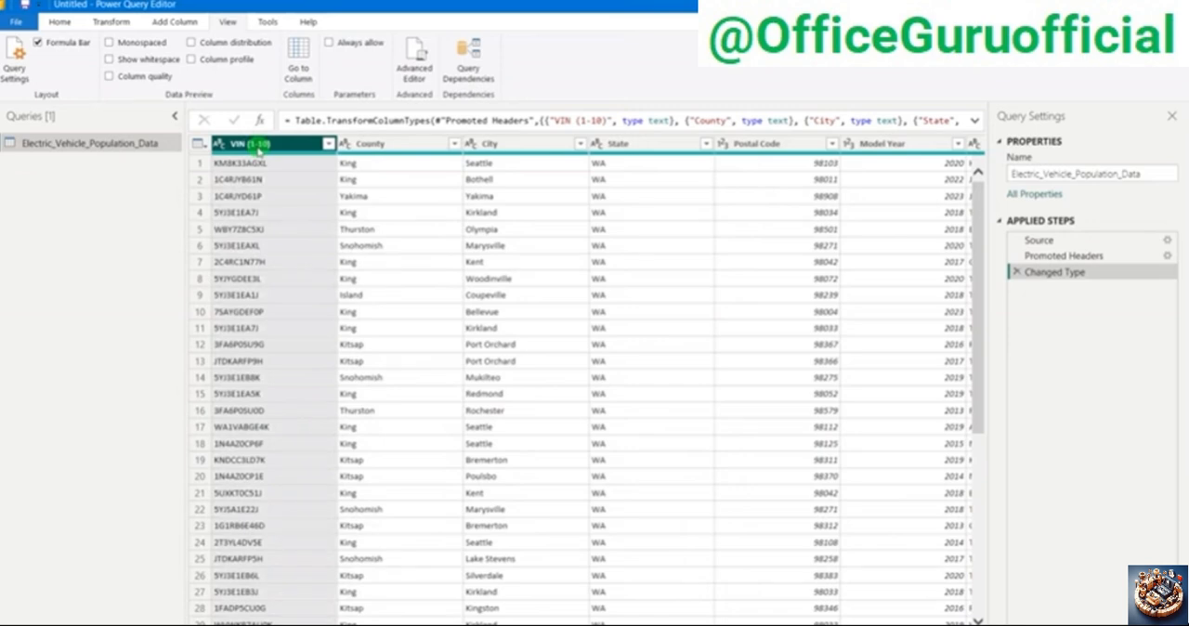
ctrl+click(379, 152)
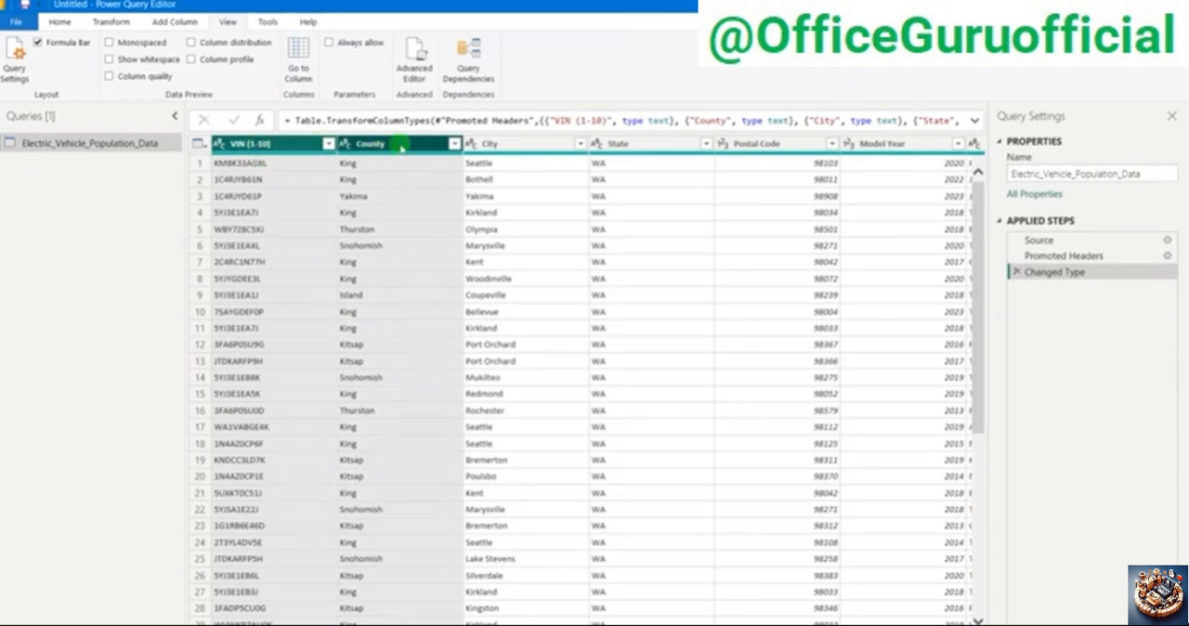
drag(418, 150, 418, 150)
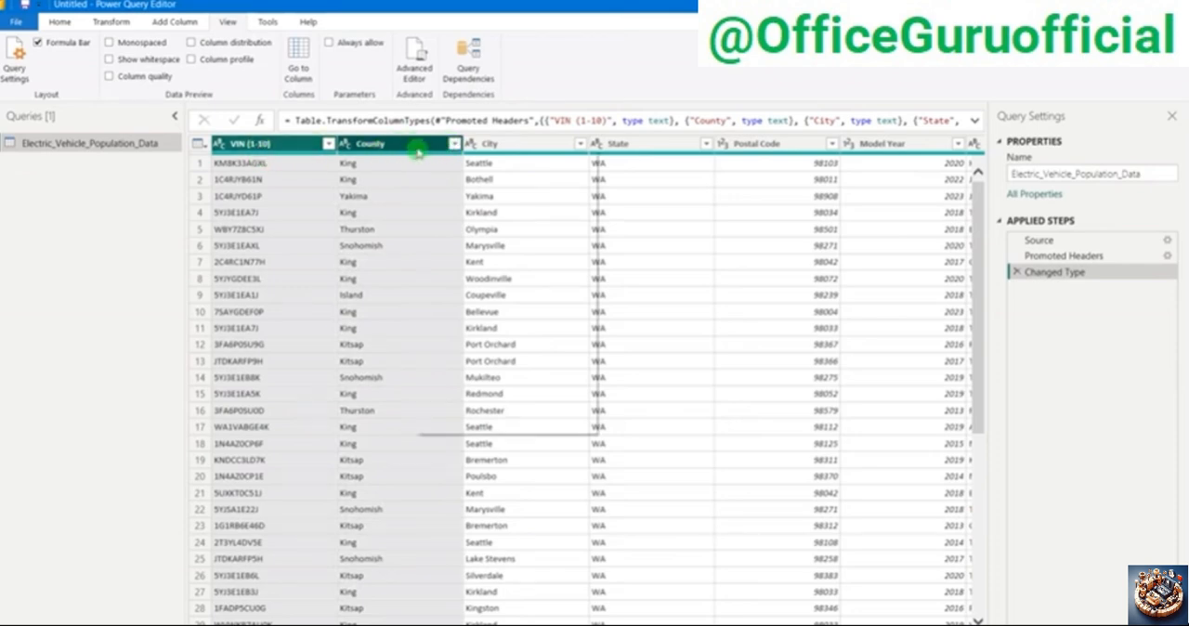
right_click(418, 151)
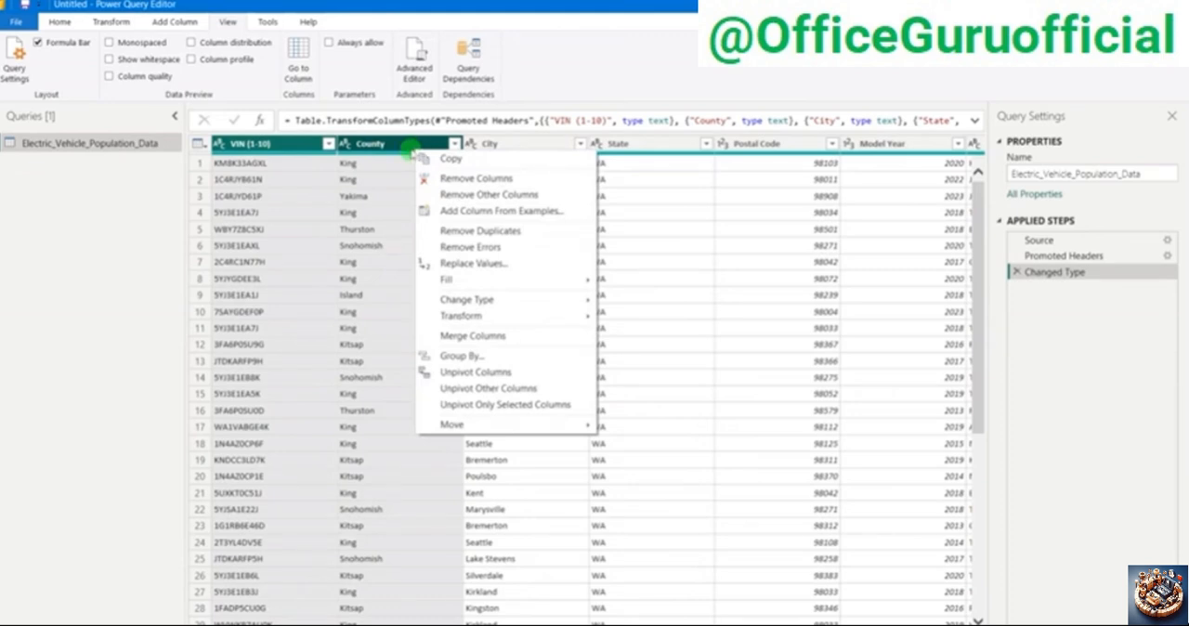
click(462, 179)
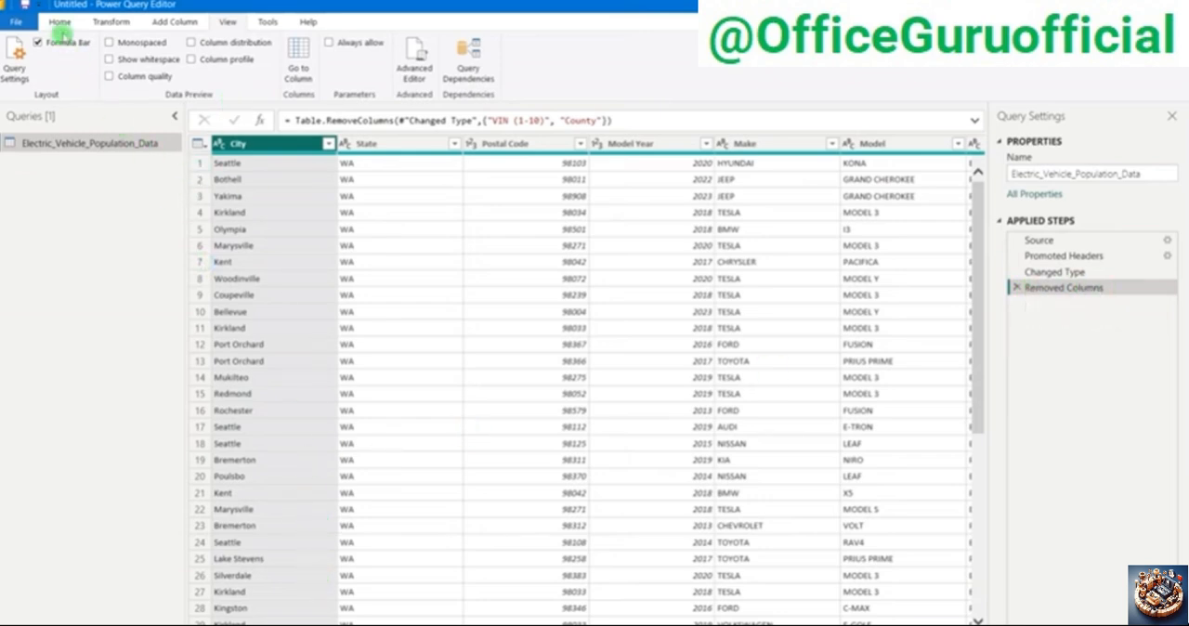
Step: Turn on the Column quality and Column distribution previews and check them against the City column's rows
click(61, 22)
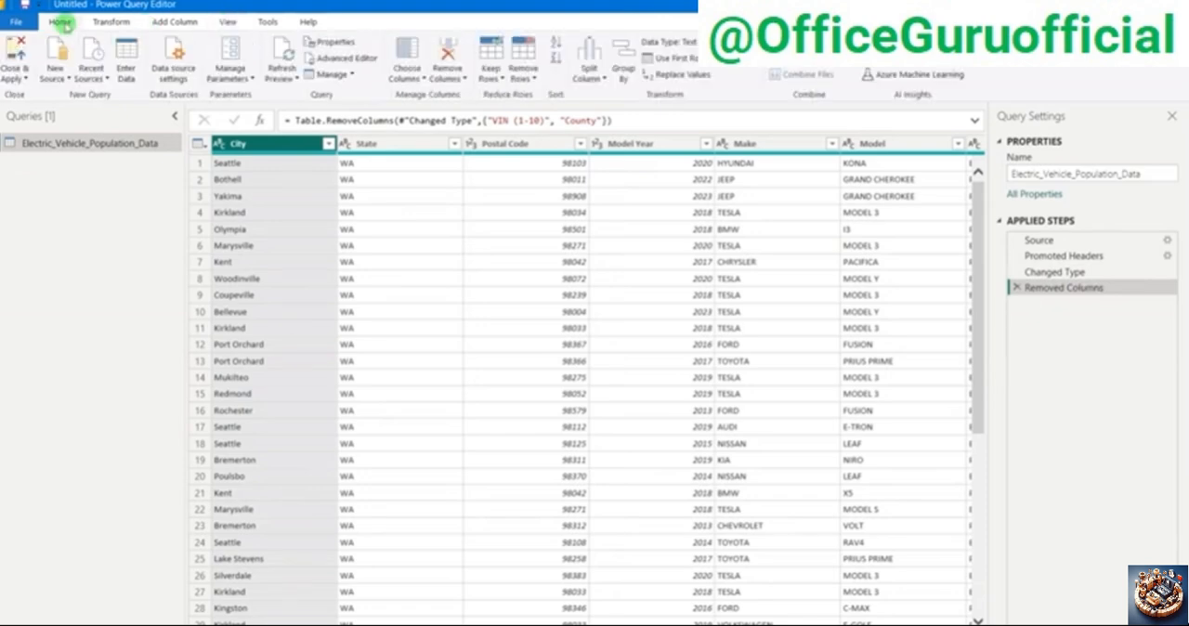
click(228, 24)
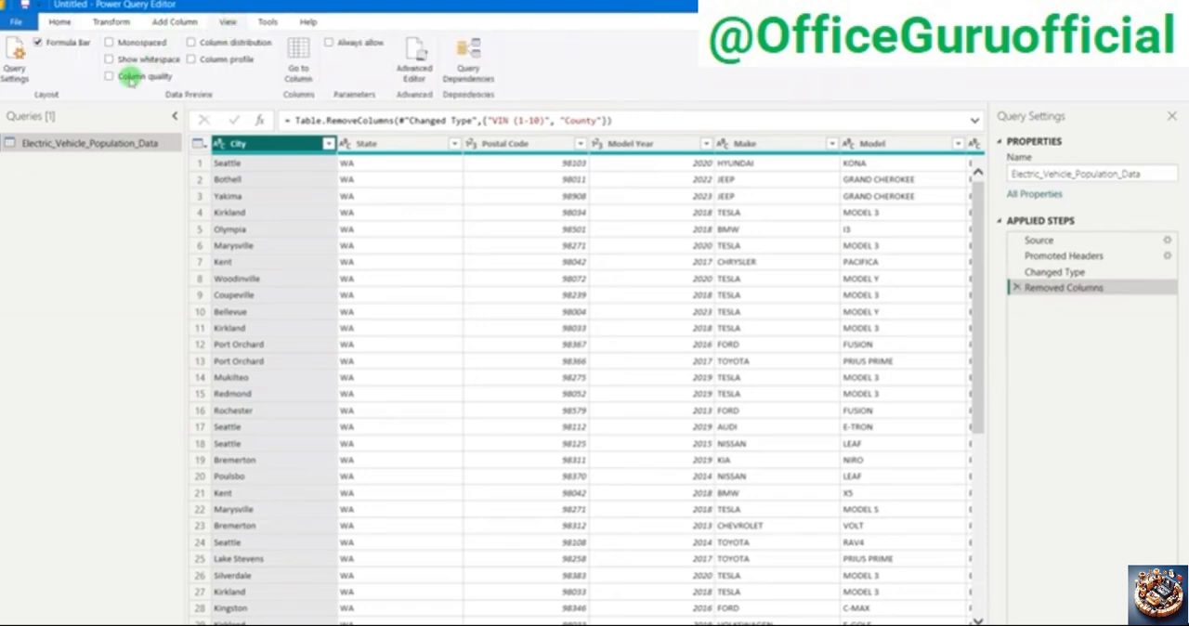
click(127, 80)
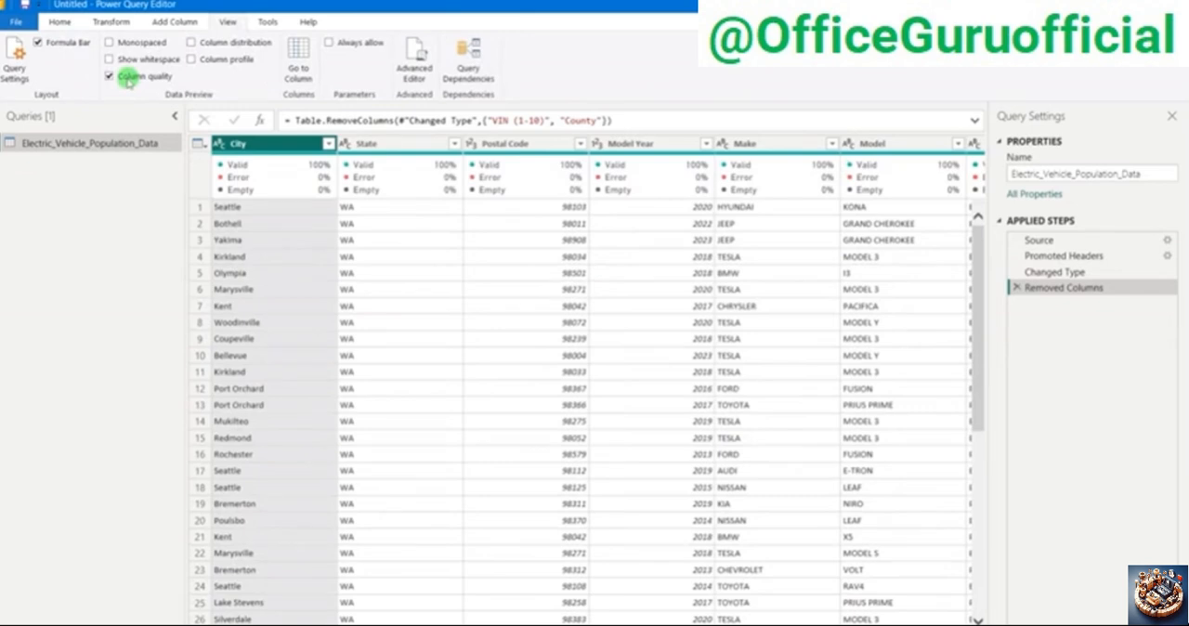
click(219, 43)
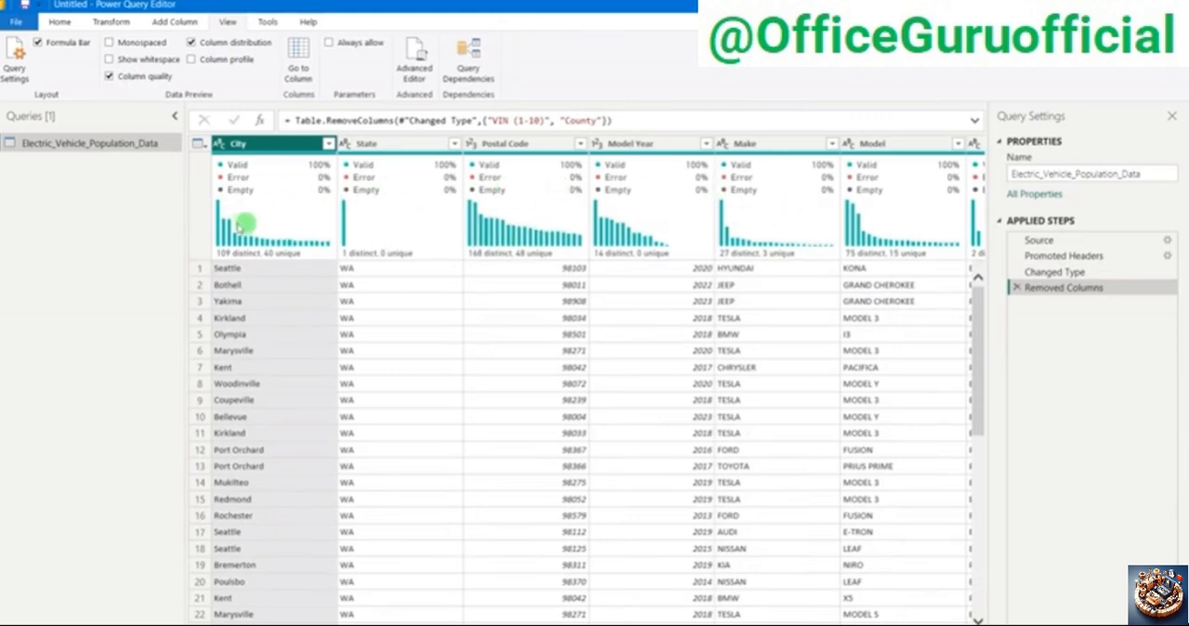
mouse_move(239, 226)
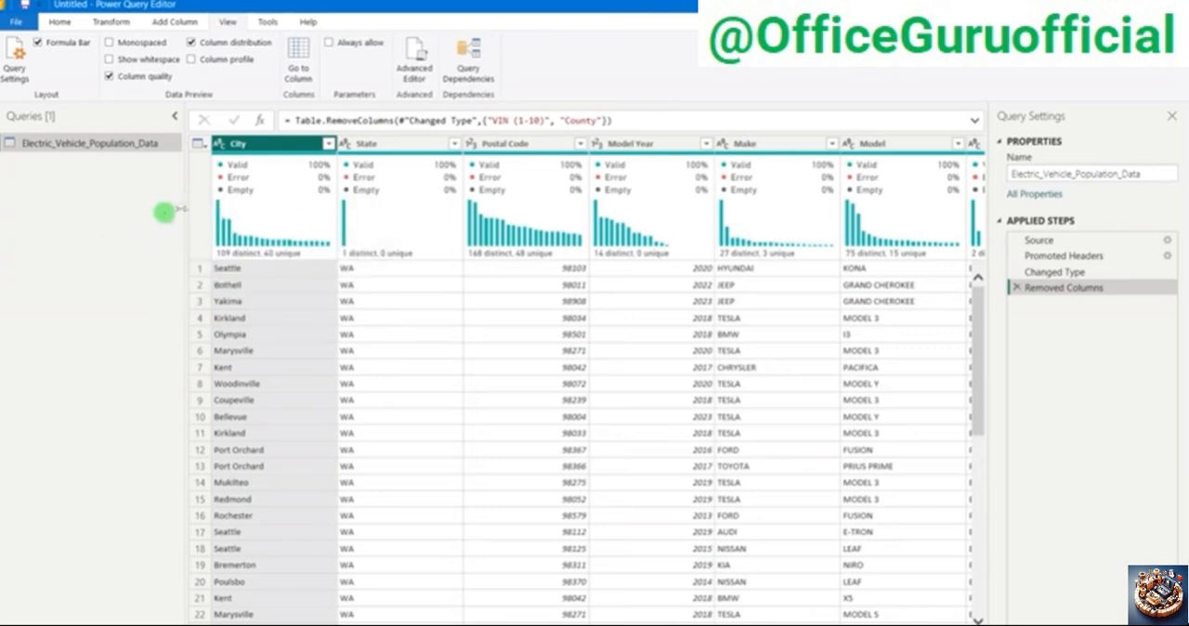
mouse_move(243, 170)
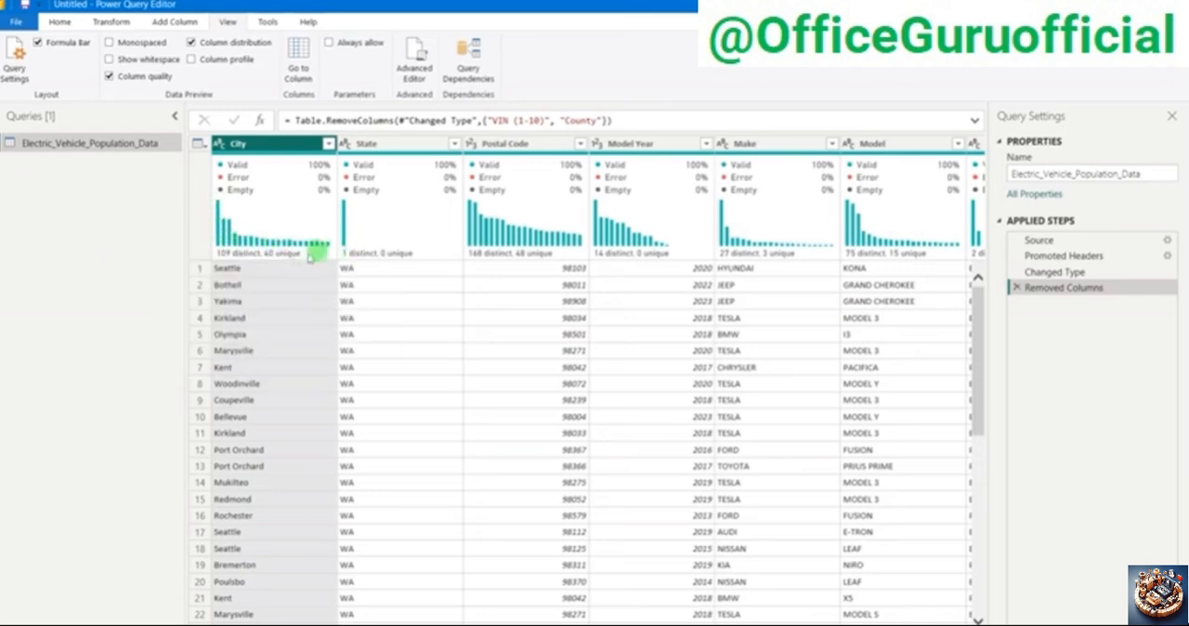
mouse_move(228, 260)
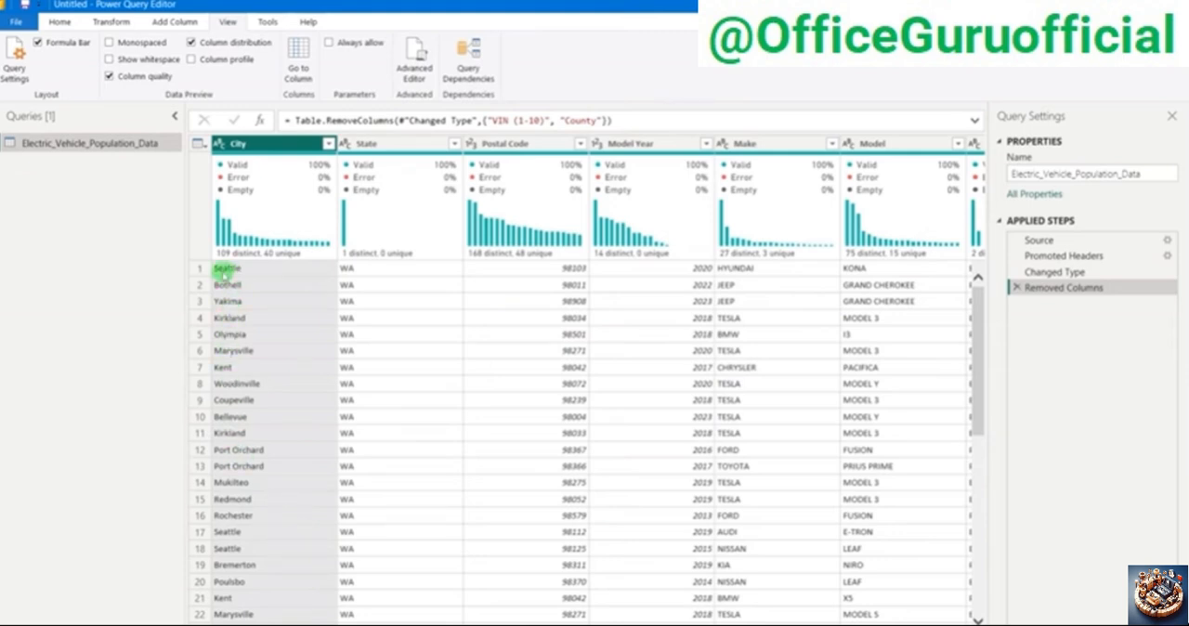
scroll(269, 399, down, 1)
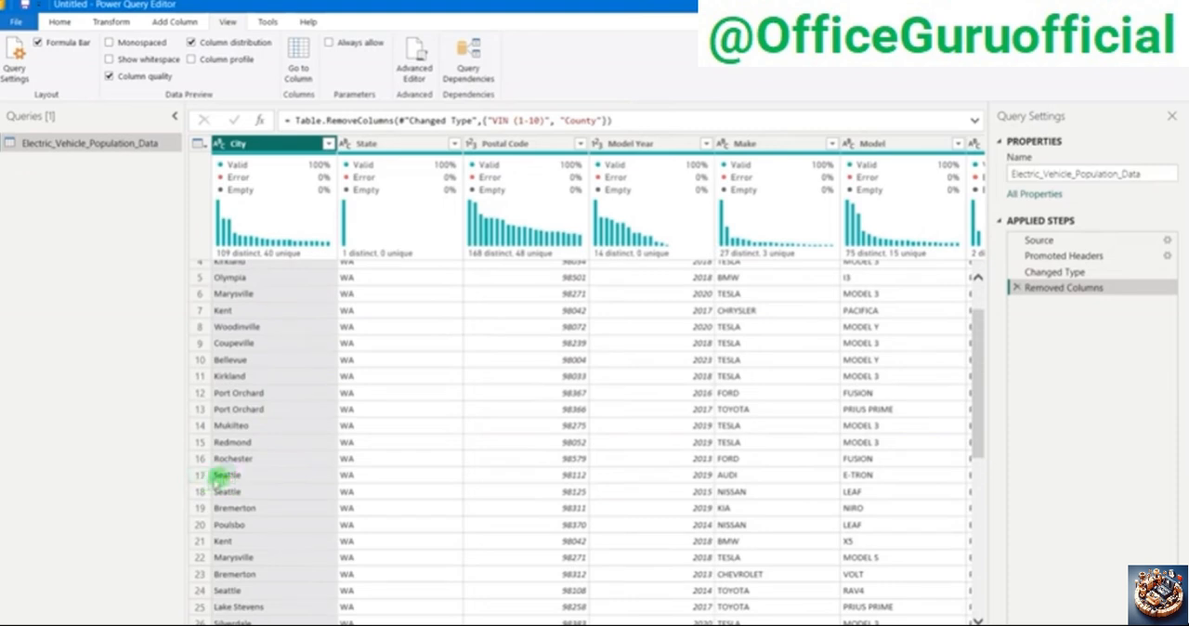
scroll(257, 491, up, 1)
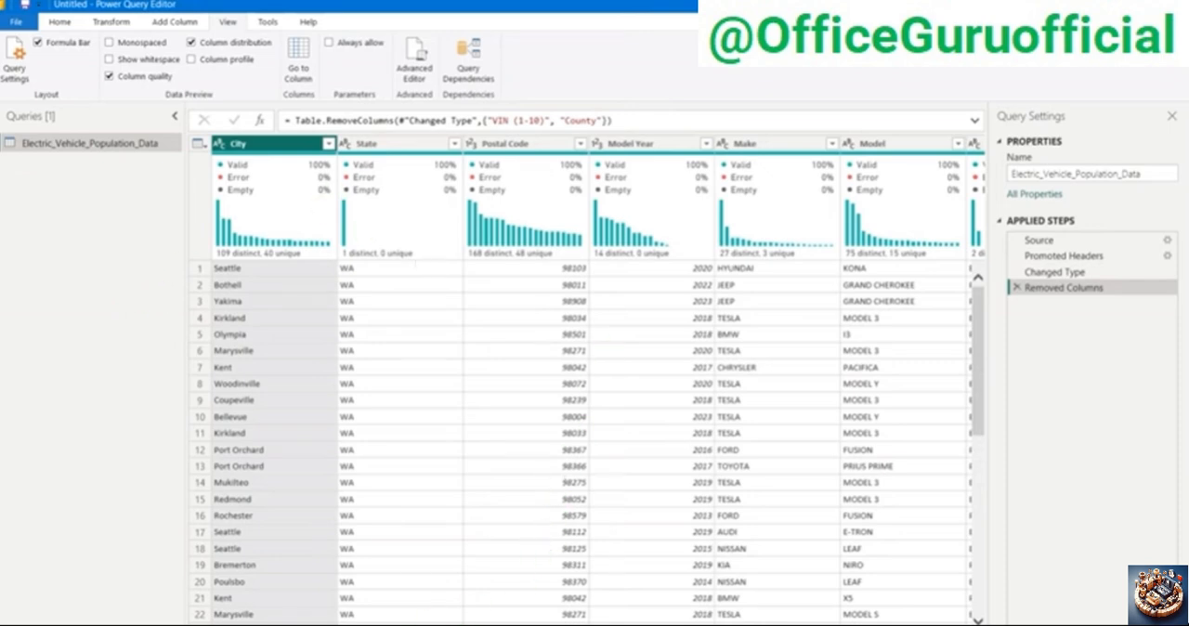
Step: Look through the remaining column profiles and inspect the distinct and unique value counts of DOL Vehicle ID
scroll(946, 207, right, 10)
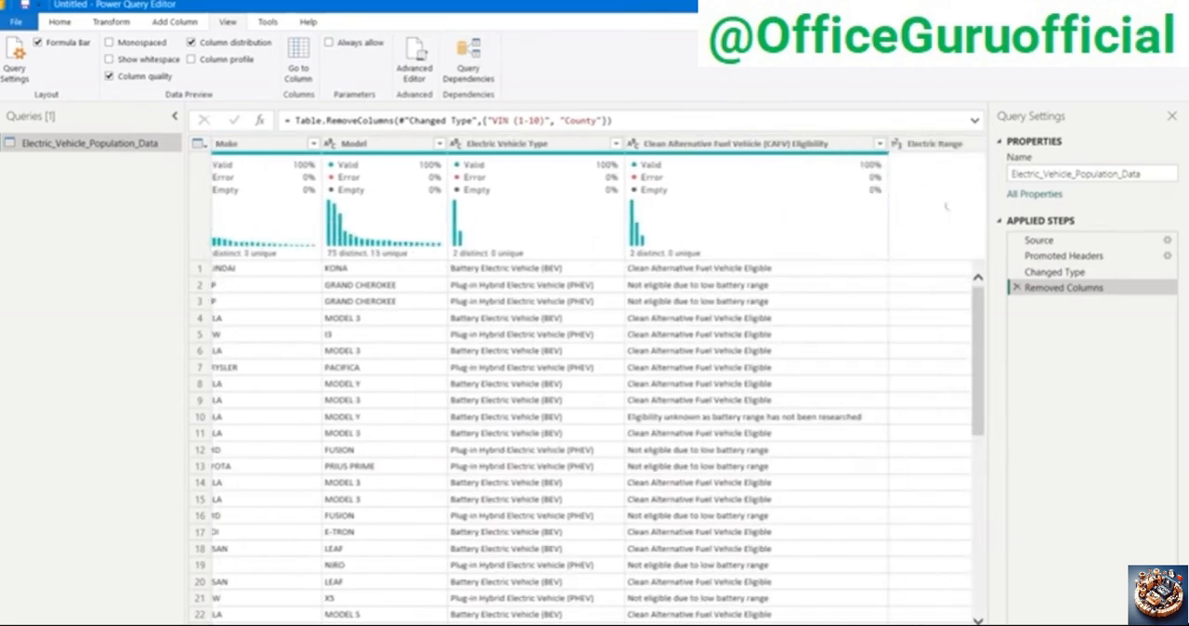
scroll(946, 206, right, 10)
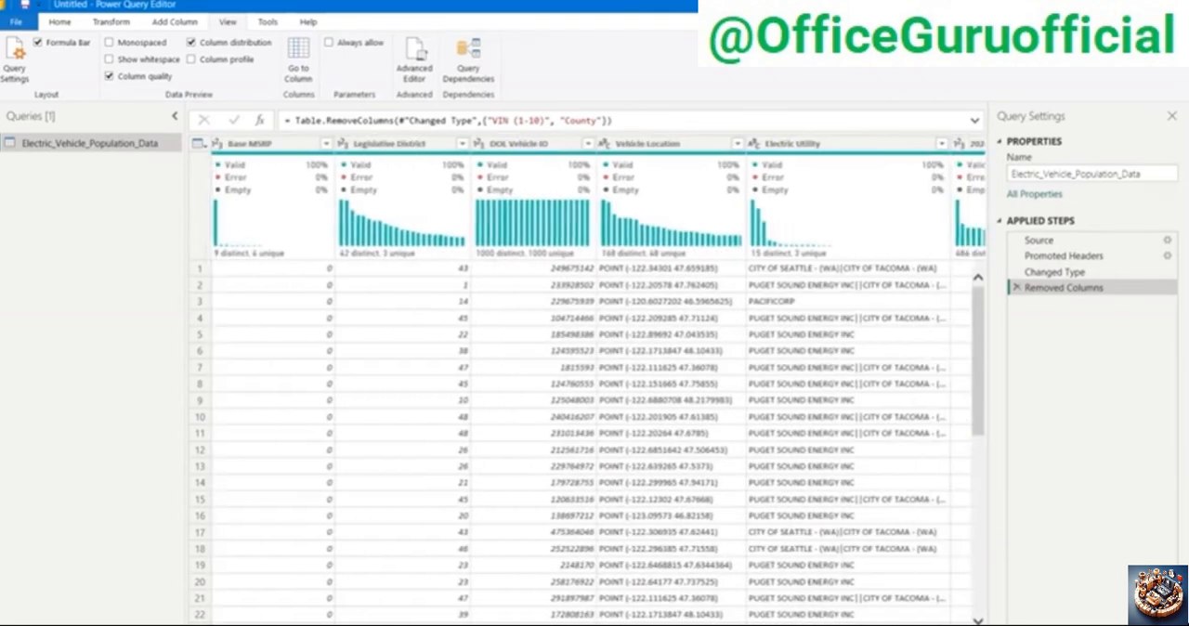
click(523, 146)
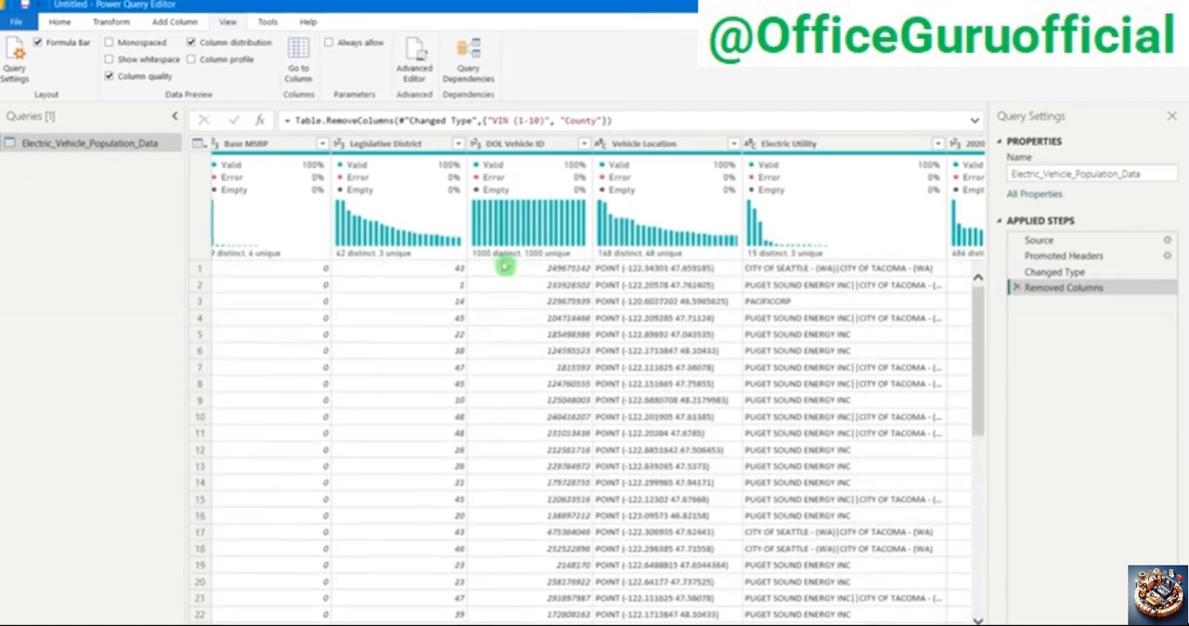
mouse_move(503, 253)
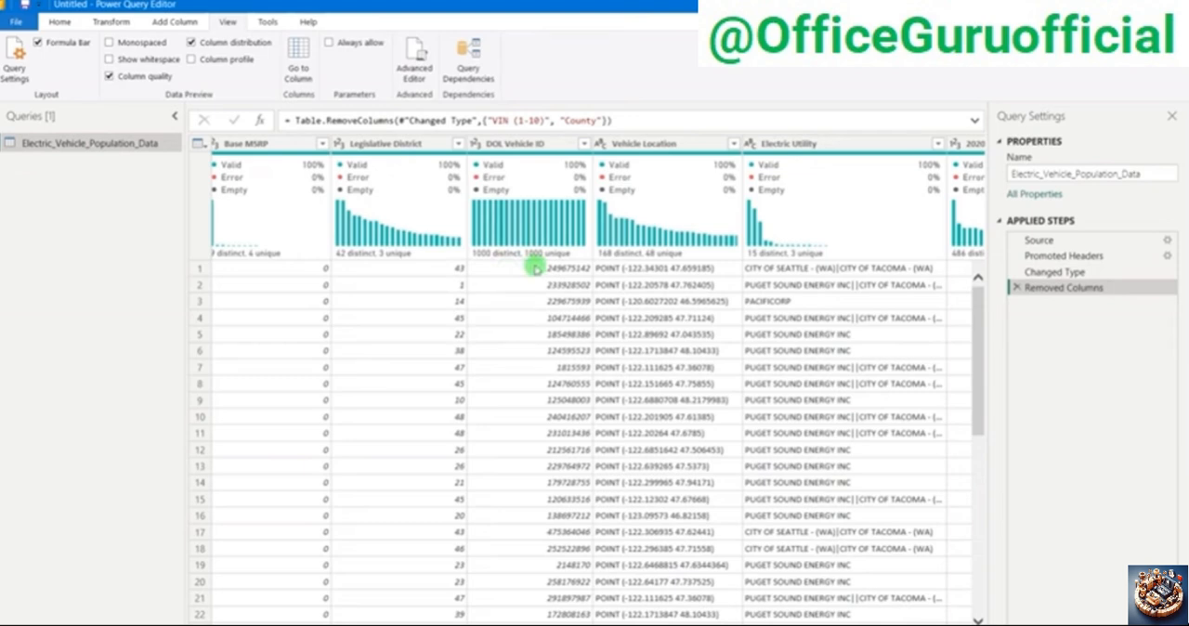
click(524, 144)
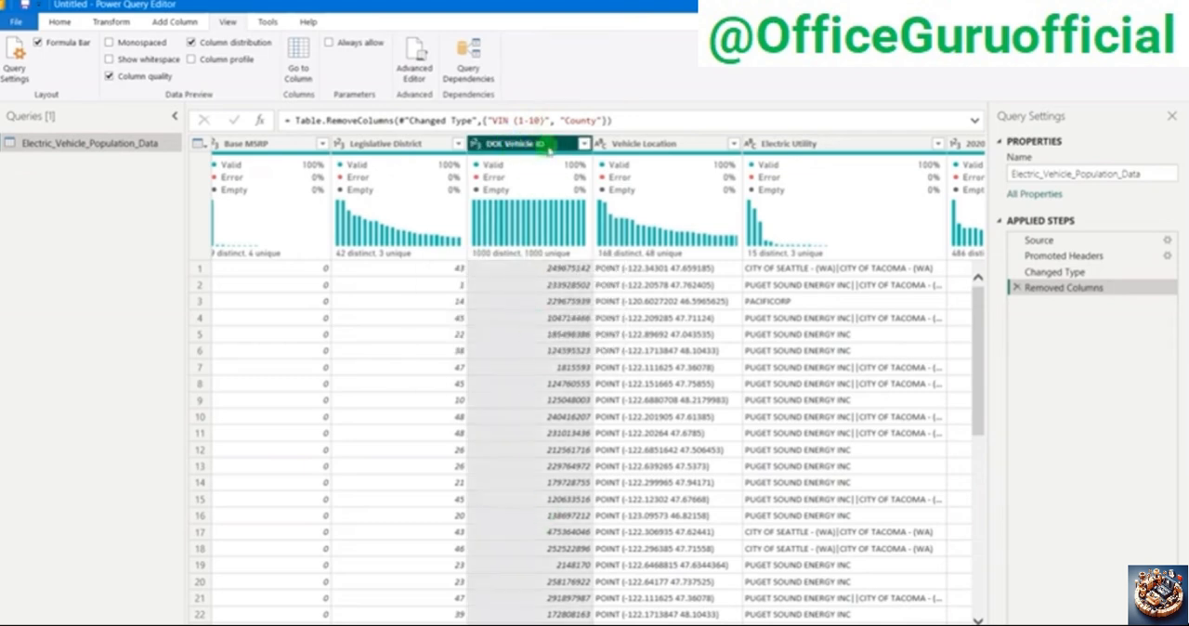
mouse_move(479, 253)
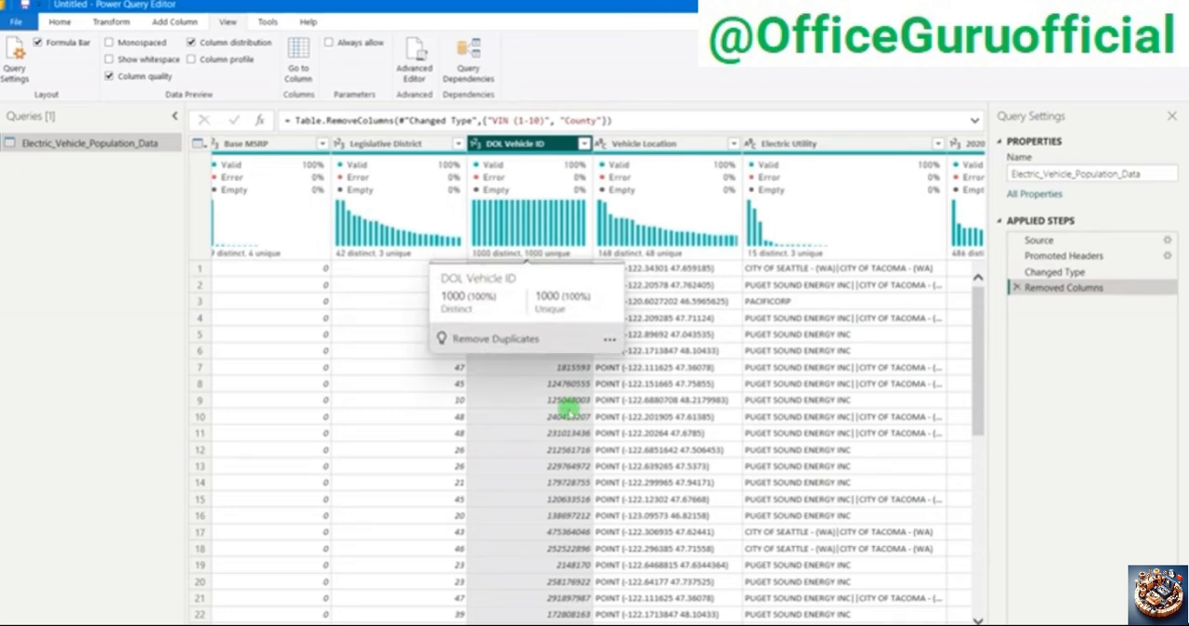
Step: Compare individual DOL Vehicle ID values in the first eight rows to see whether any of them repeat
click(568, 415)
click(563, 270)
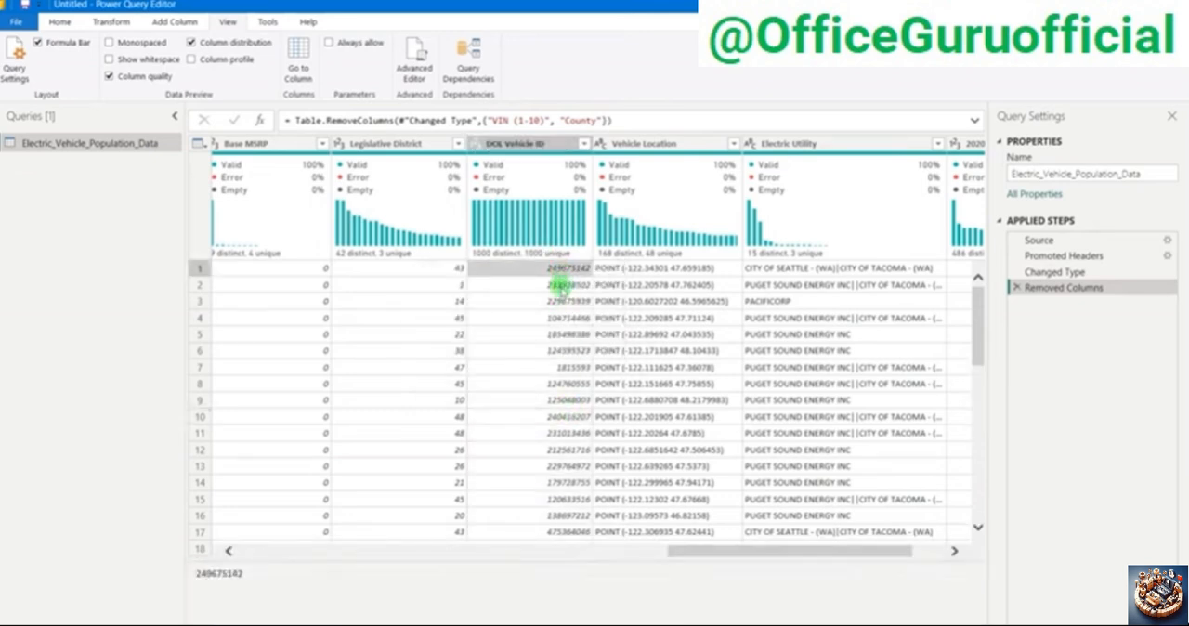
click(562, 286)
click(564, 300)
click(565, 318)
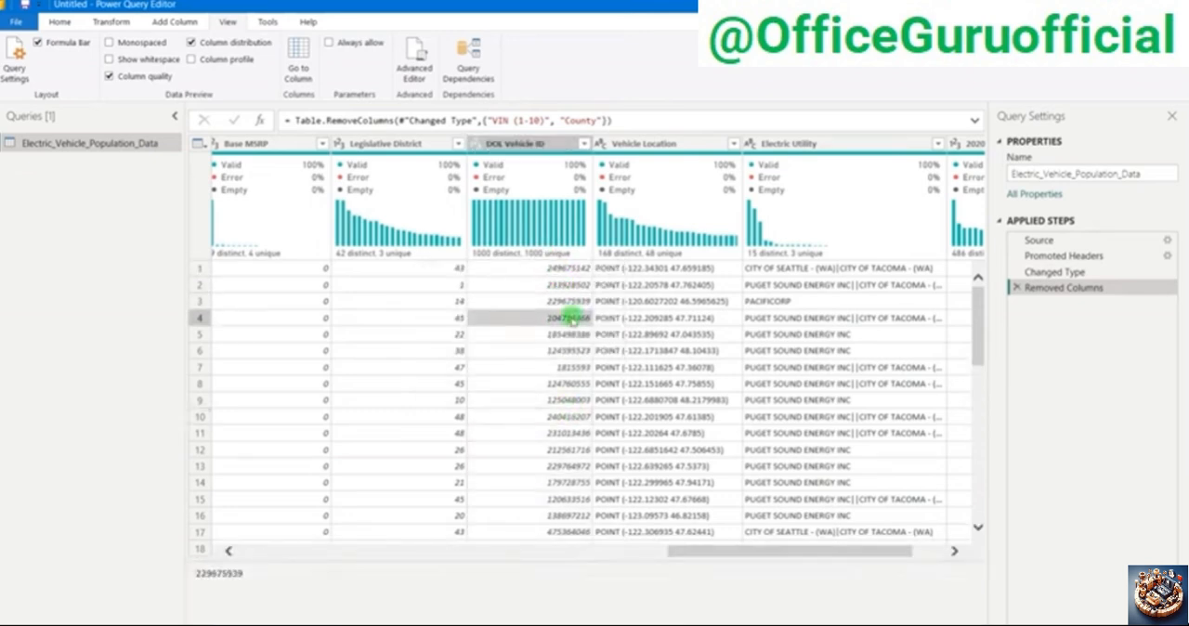
click(560, 349)
click(556, 383)
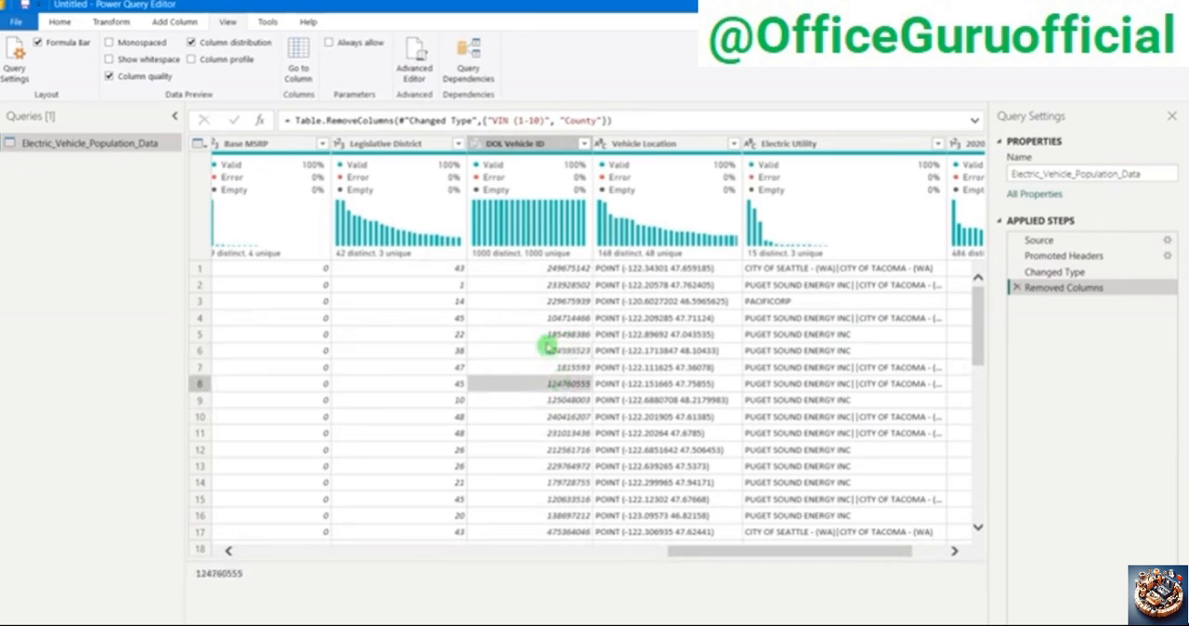
click(543, 268)
click(552, 285)
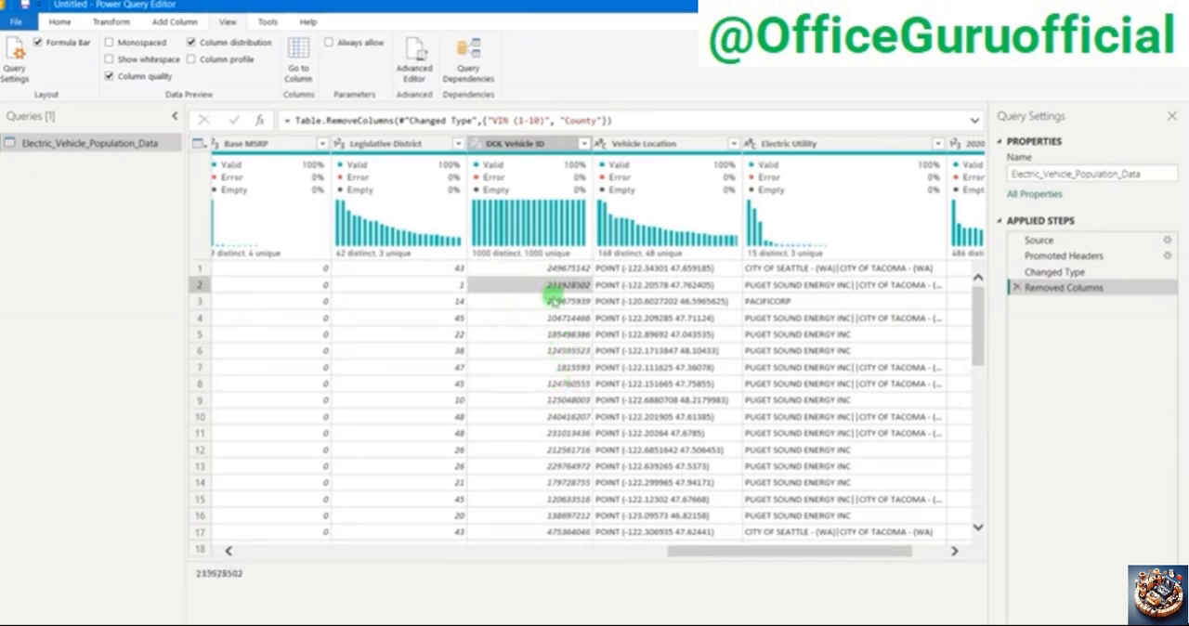
click(553, 300)
click(552, 284)
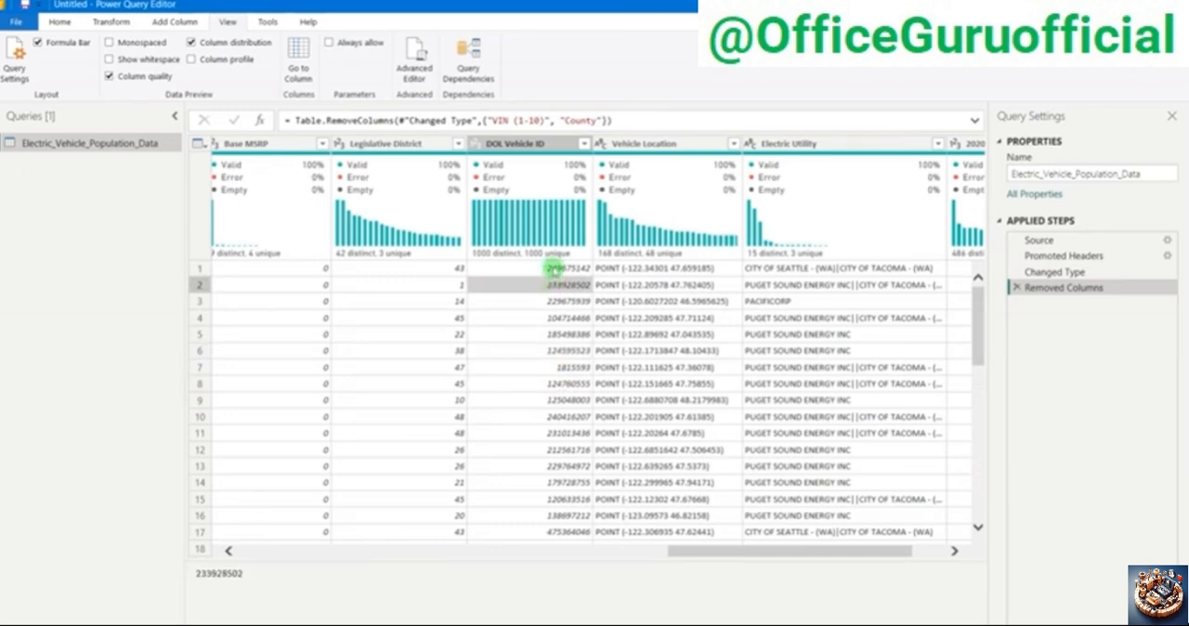
click(554, 269)
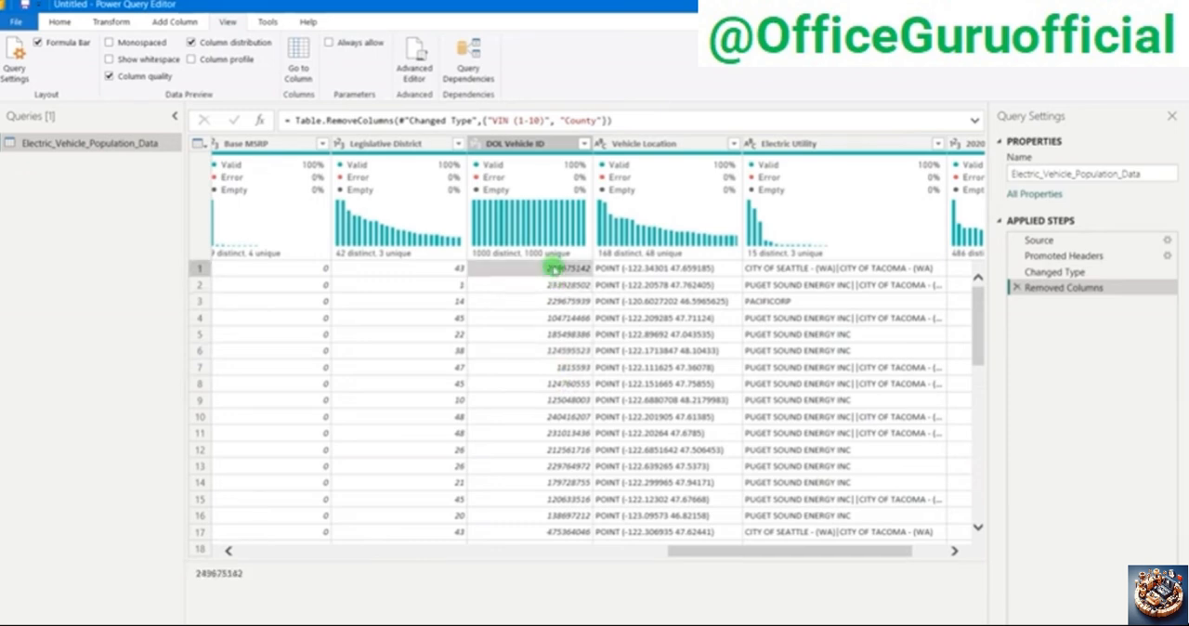
click(553, 284)
click(554, 300)
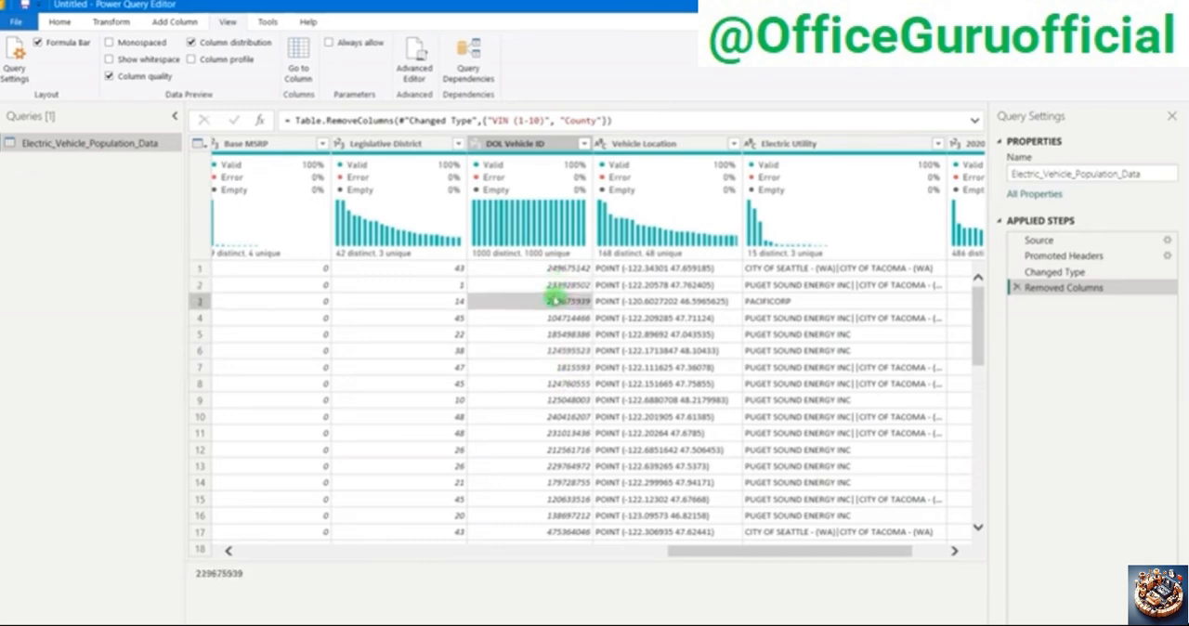
click(558, 317)
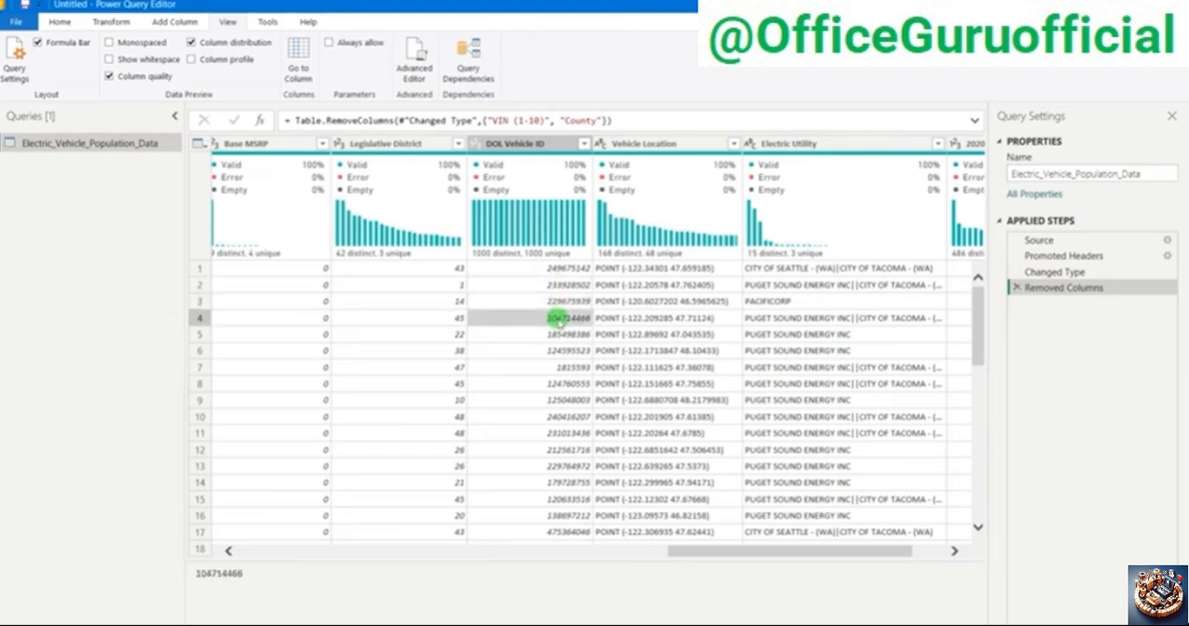
mouse_move(487, 177)
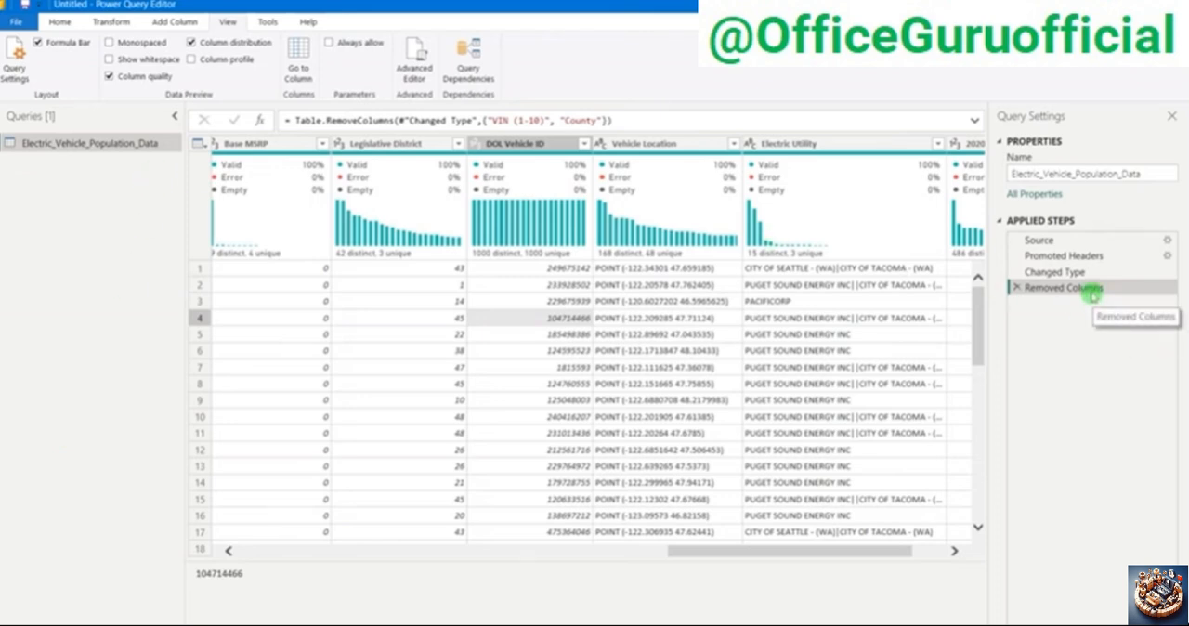
Step: Remove the 2020 Census Tract column at the end of the table and return to the City column
drag(810, 550, 988, 548)
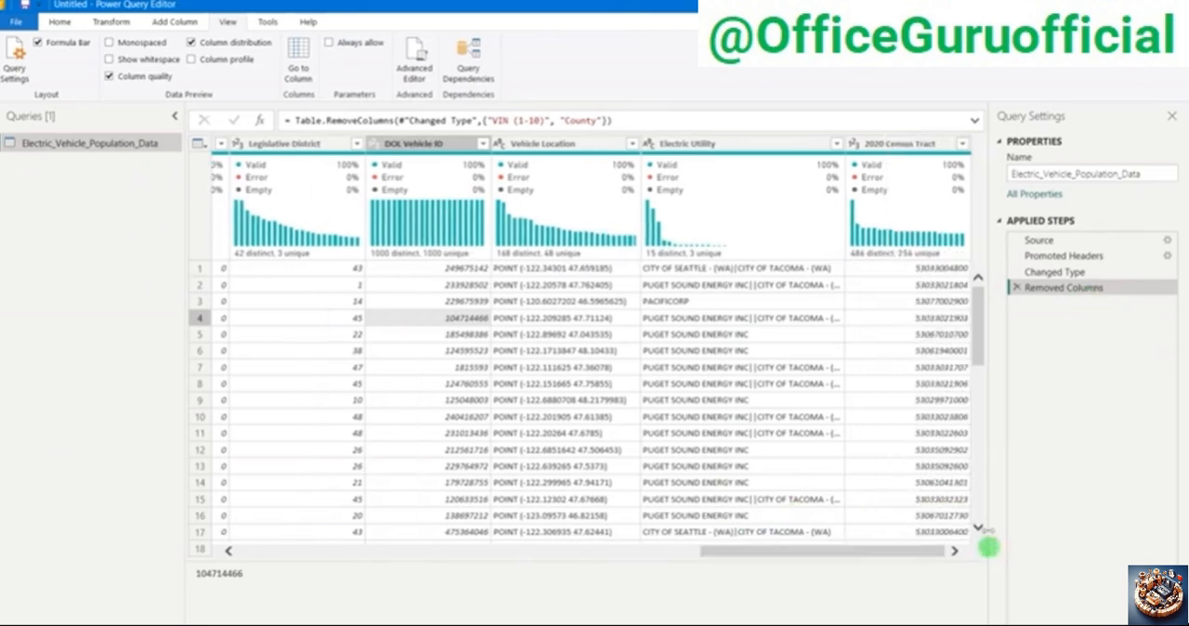
click(897, 144)
right_click(899, 146)
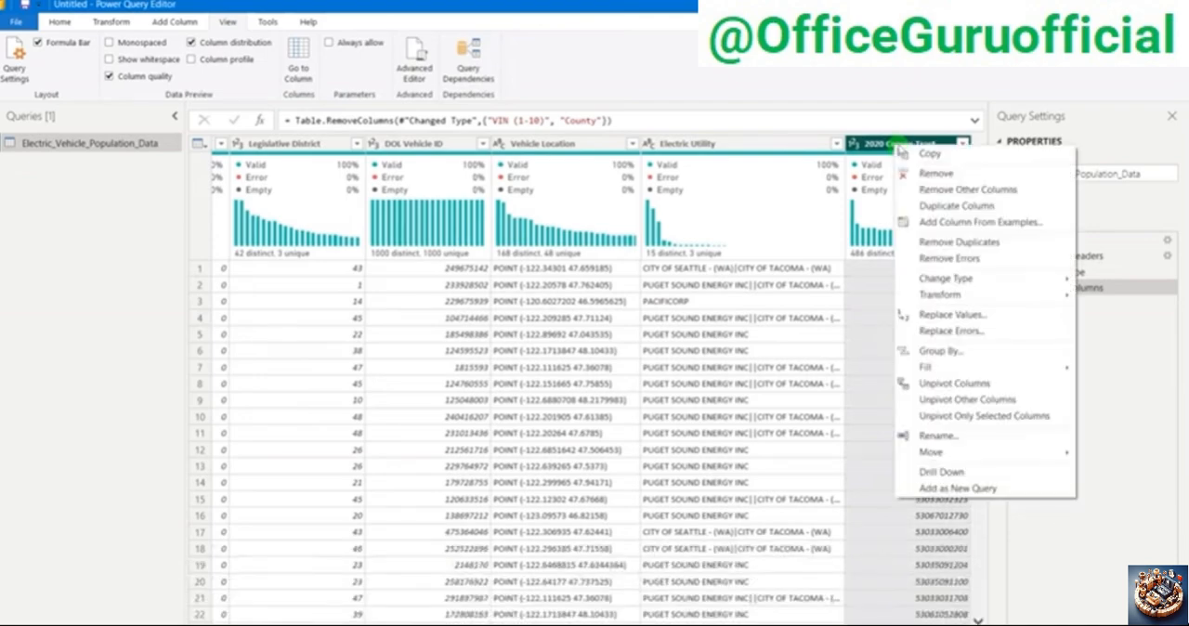
click(936, 173)
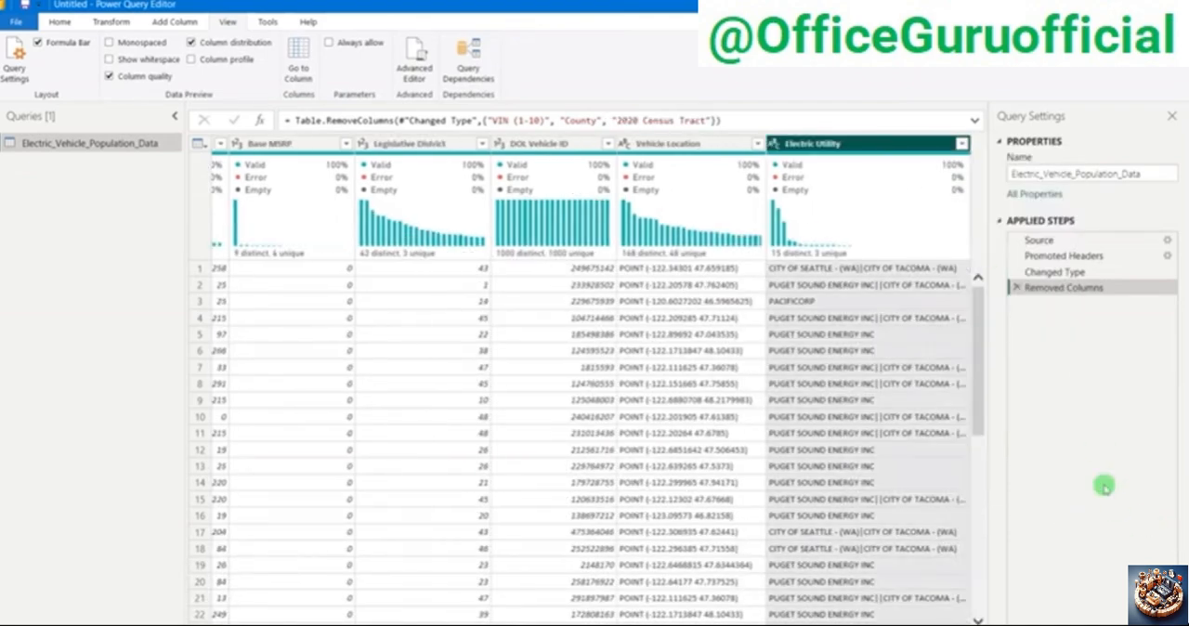
drag(655, 624, 213, 624)
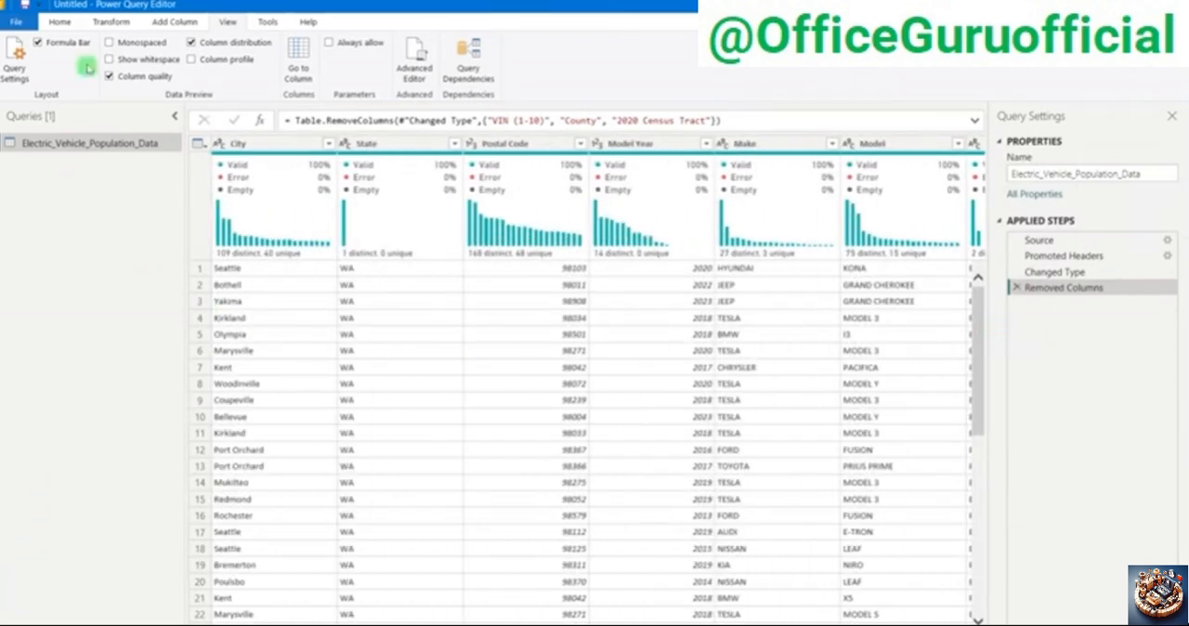
Step: Apply the query changes, close Power Query Editor, and show the blank report page in Report view
click(62, 21)
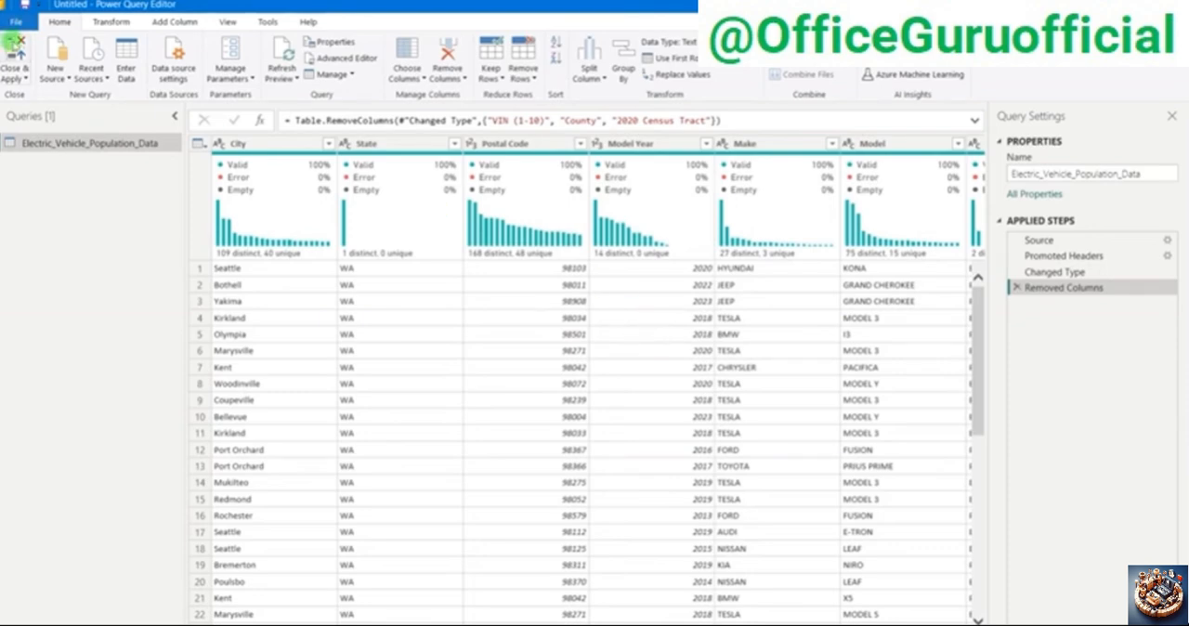
click(15, 47)
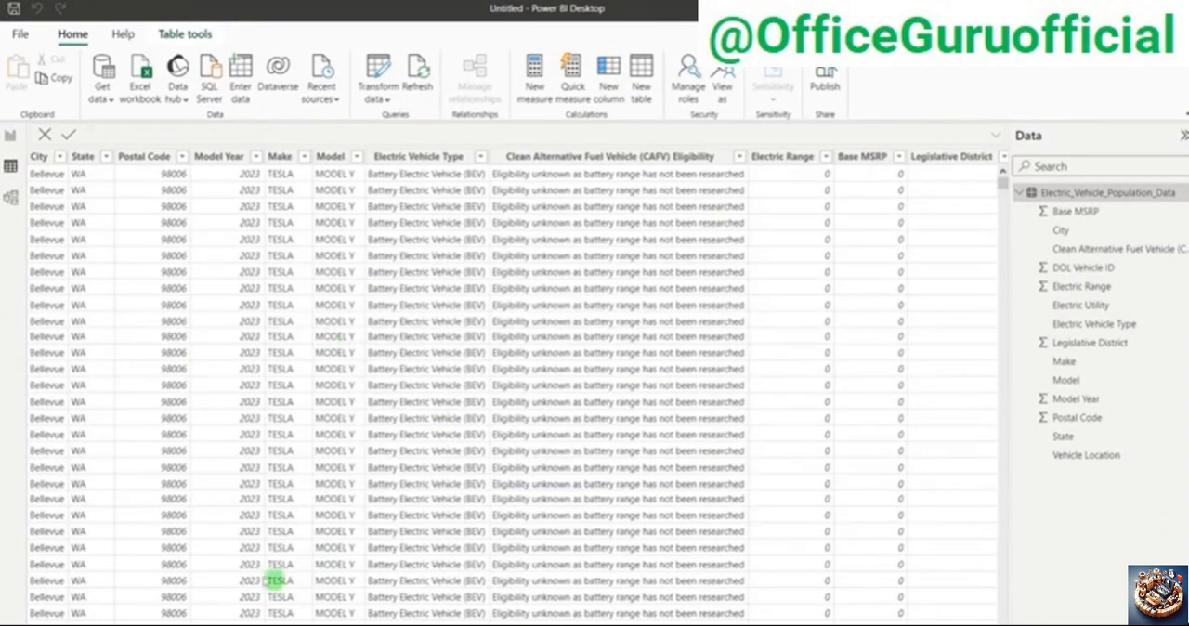
mouse_move(156, 620)
mouse_down()
mouse_move(472, 620)
mouse_move(158, 618)
mouse_up()
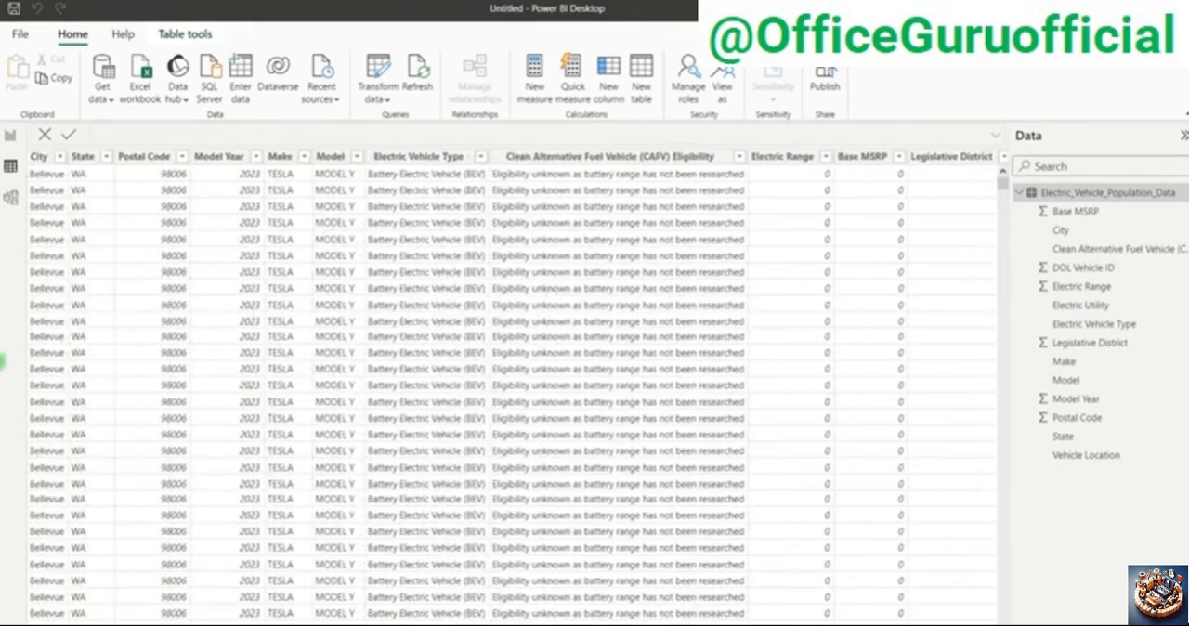
click(14, 139)
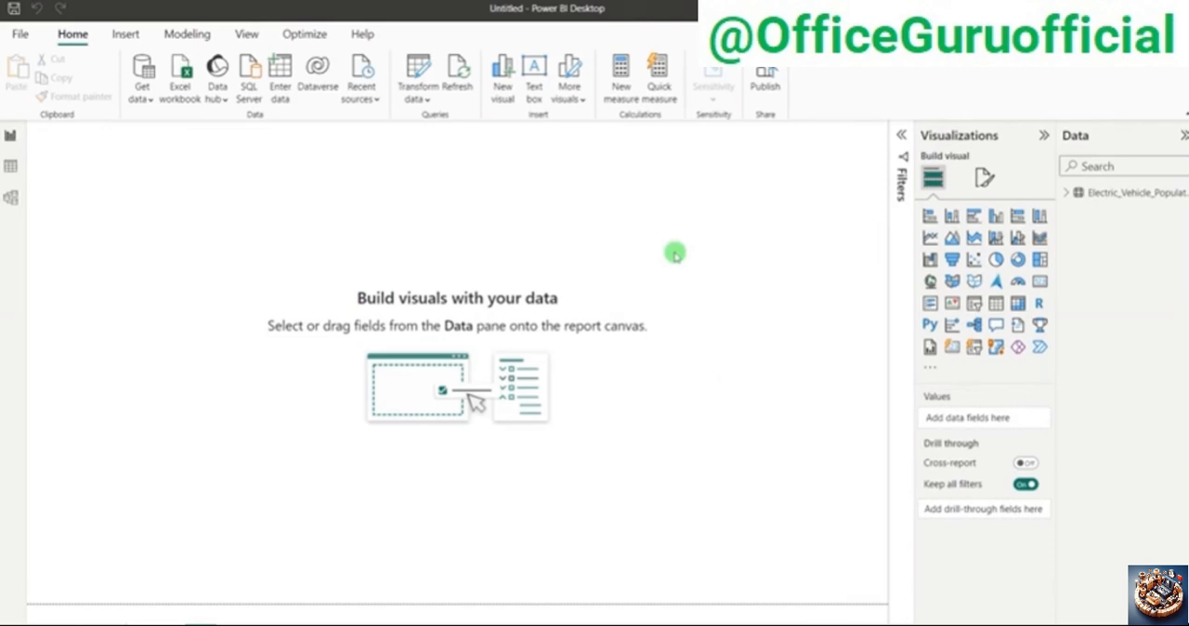
Step: Set Background.jpg as the report page's canvas background image with 0% transparency
click(988, 180)
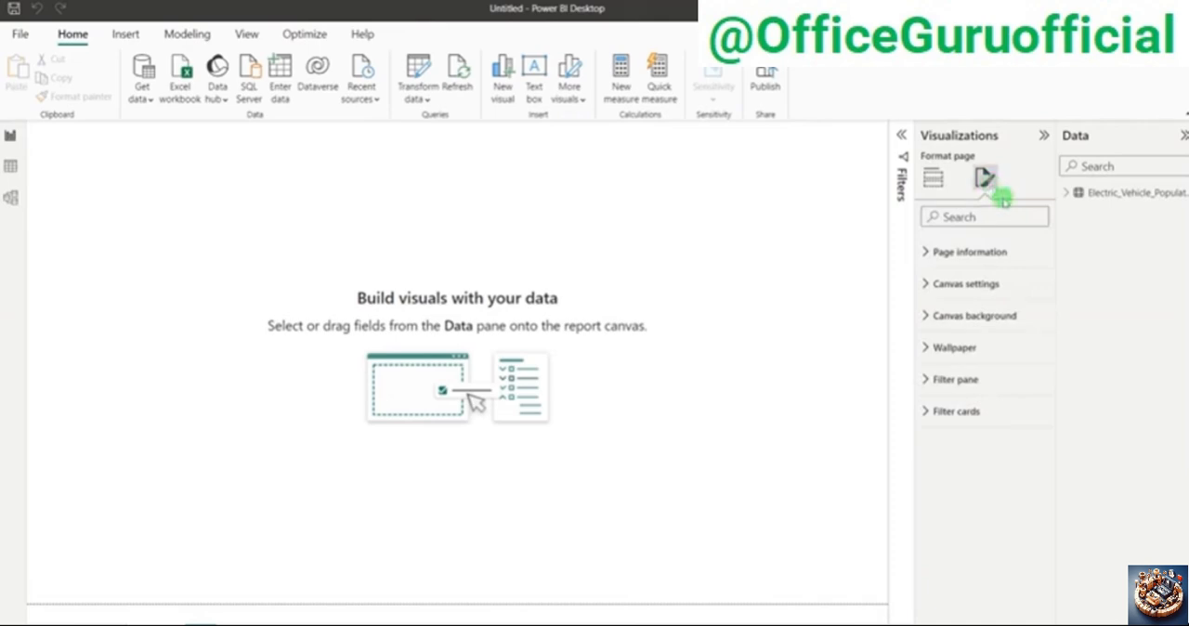
click(983, 316)
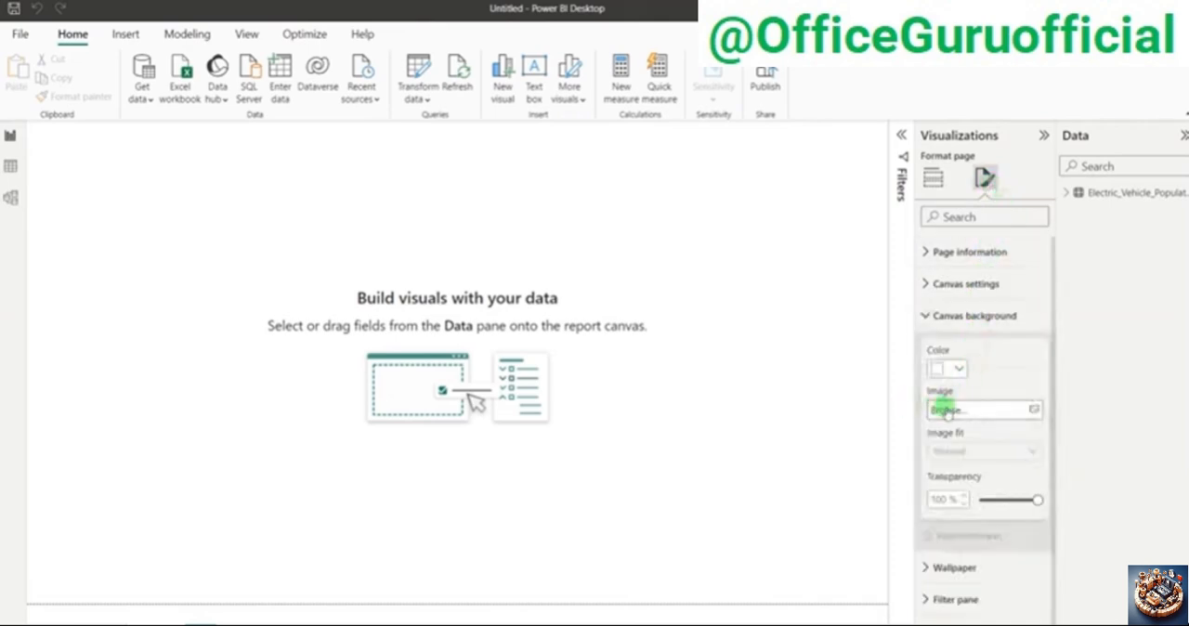
click(944, 411)
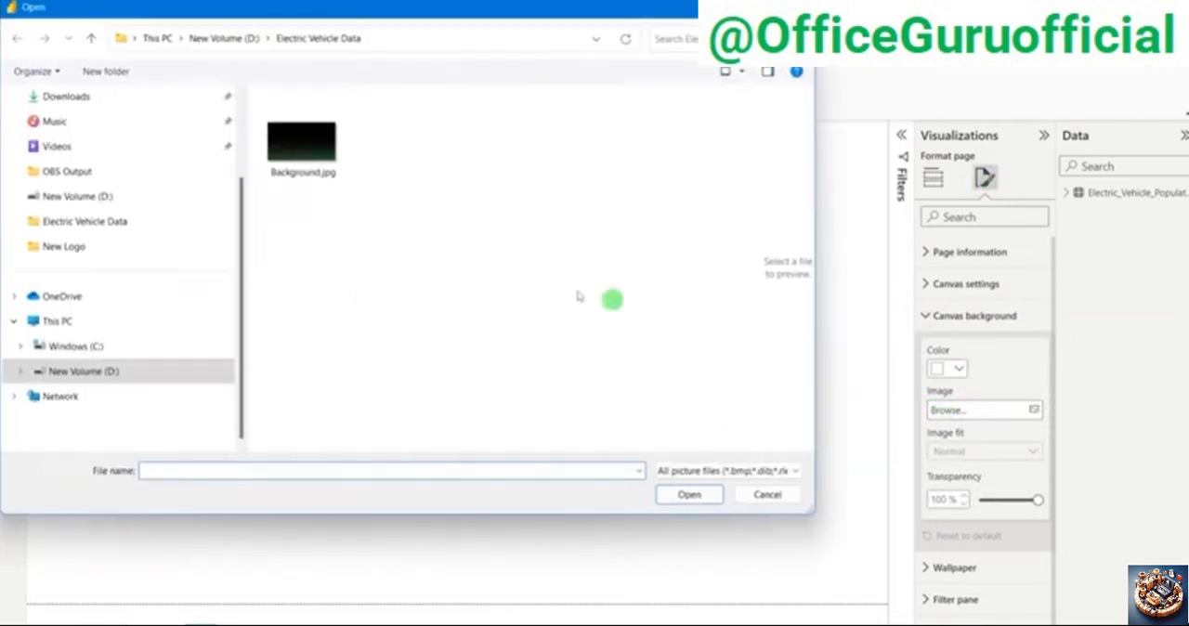
click(289, 158)
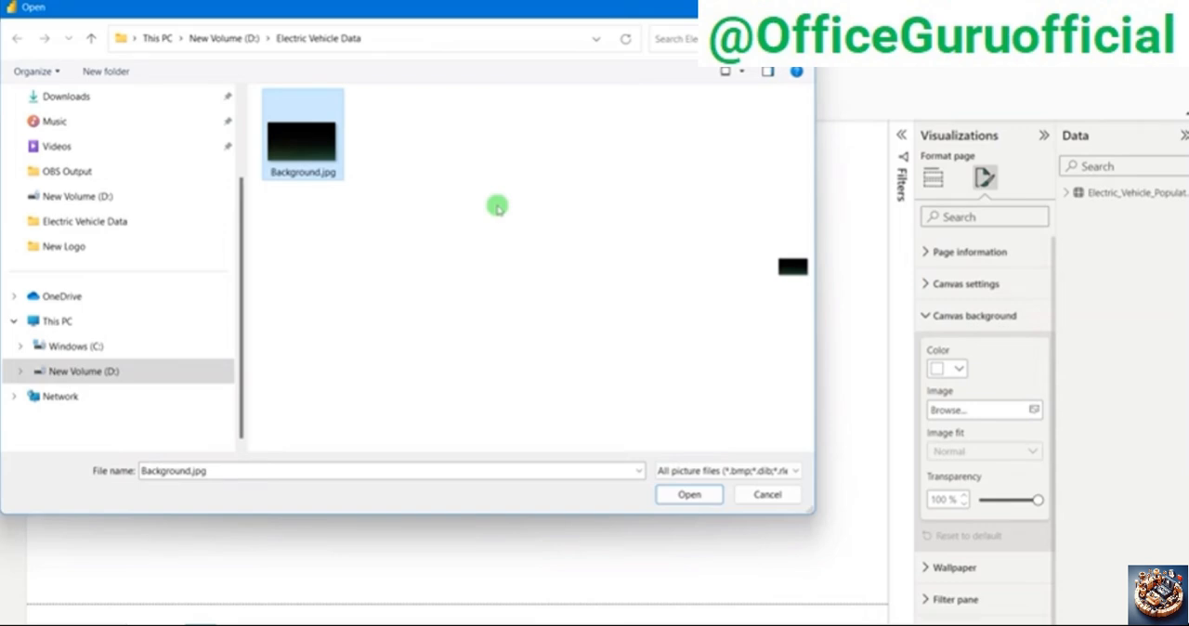
click(688, 493)
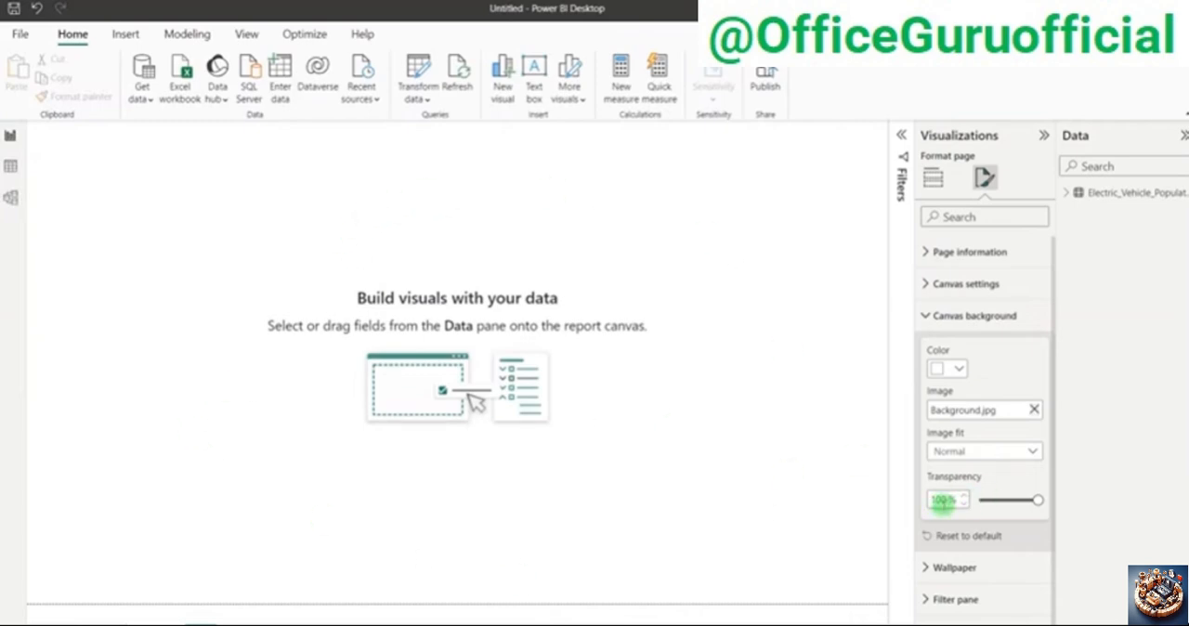
drag(1038, 500, 979, 501)
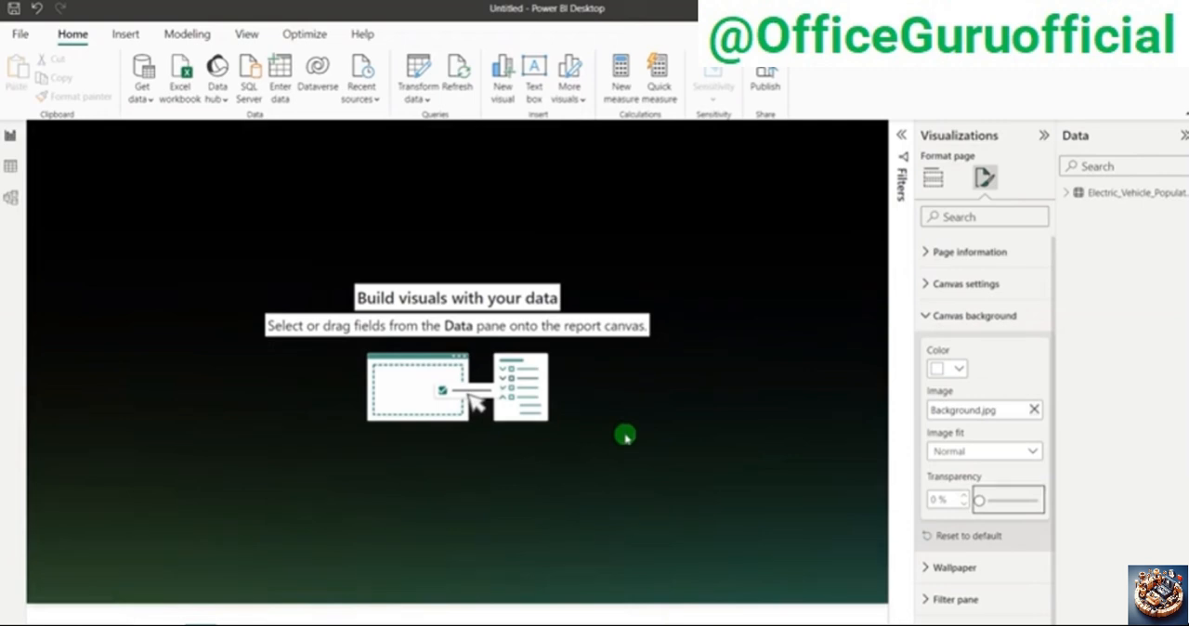
Step: Set the canvas vertical alignment to Middle and collapse the Visualizations pane
click(962, 283)
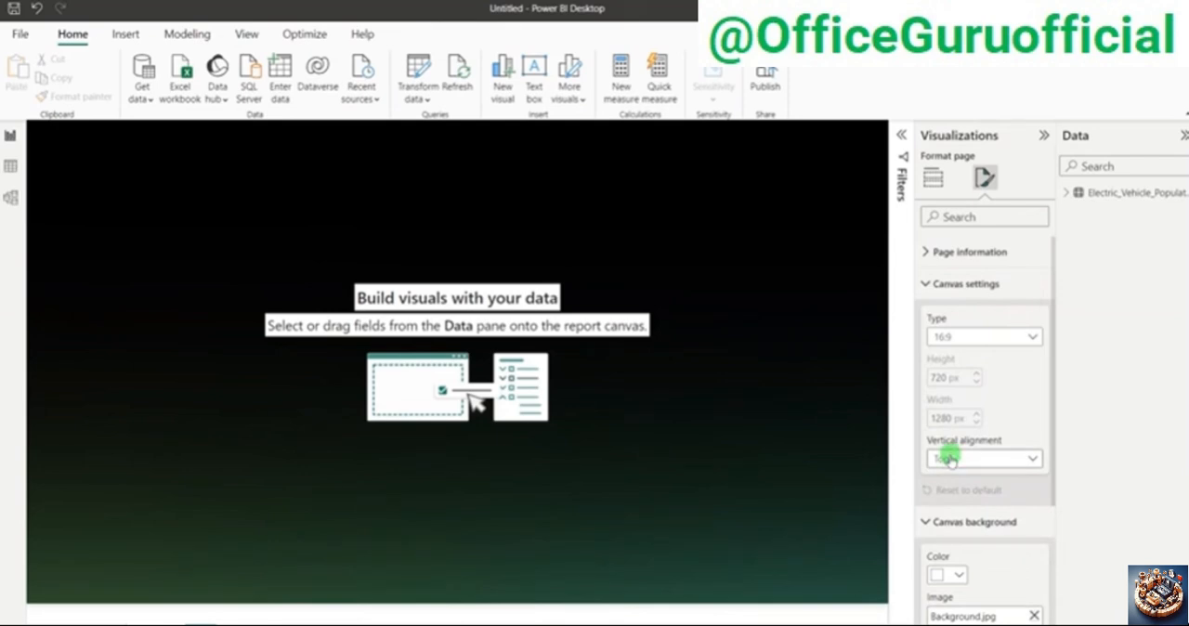
click(950, 459)
click(957, 492)
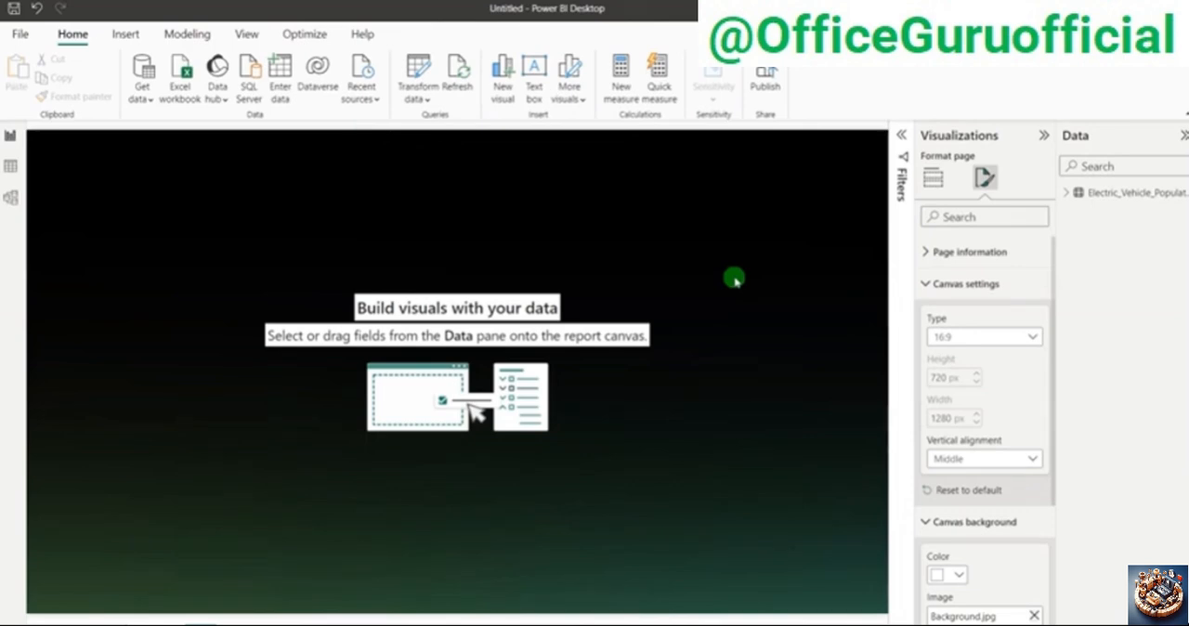
click(1043, 137)
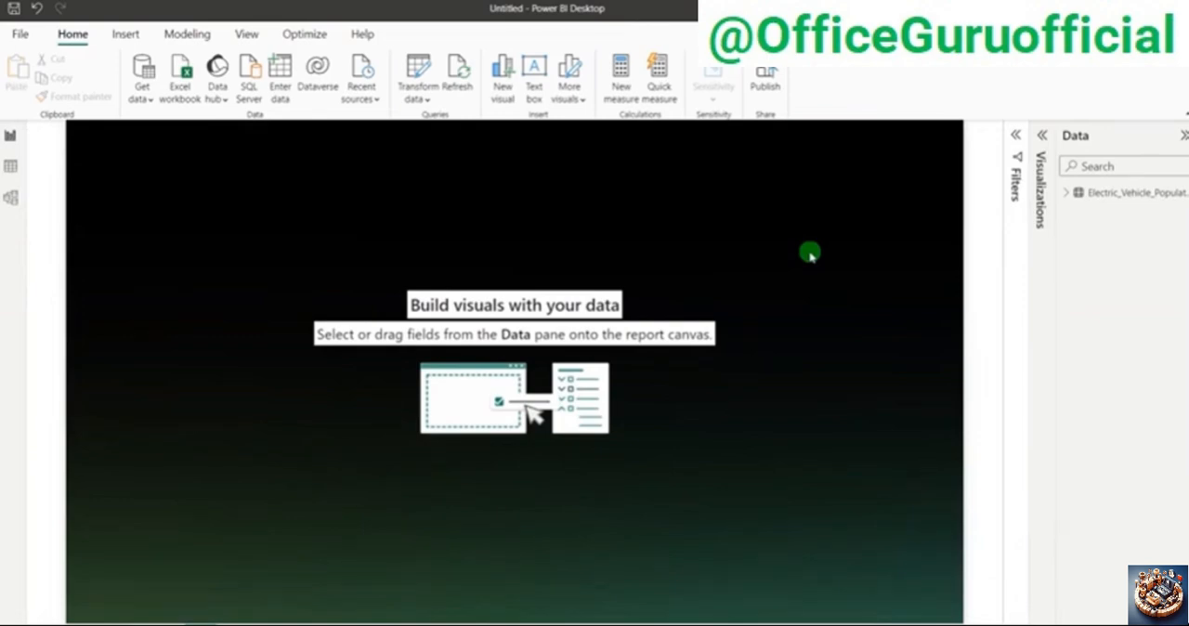
Step: Examine the header bar of the finished Electric Vehicle Dashboard report and return to the untitled report
key(alt+Tab)
click(618, 375)
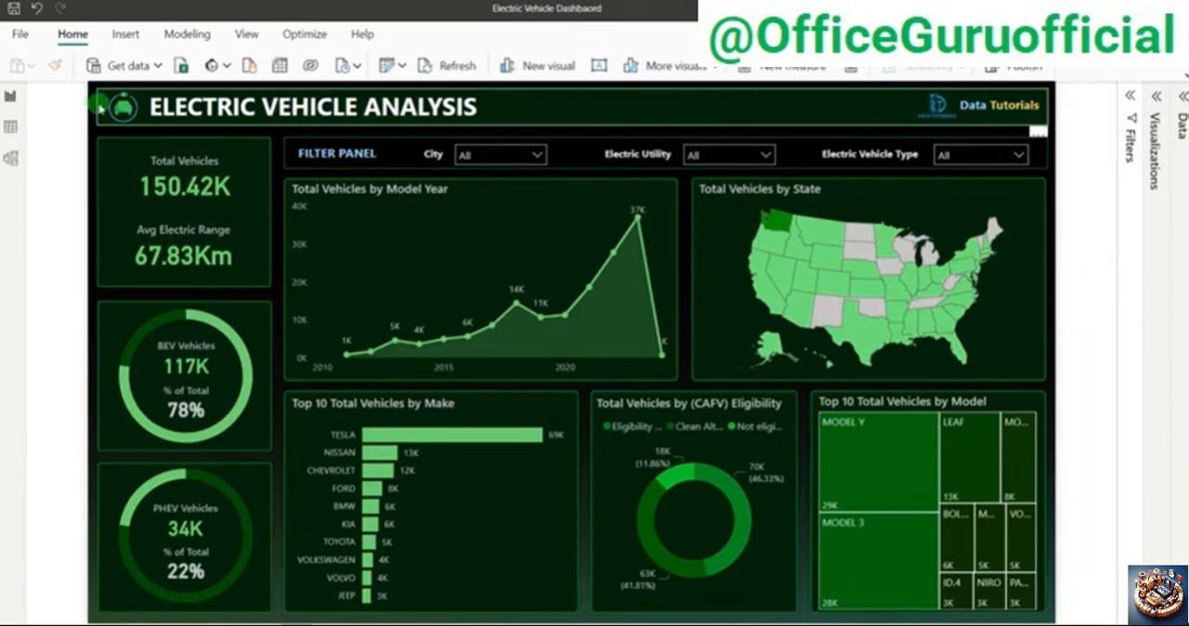
key(alt+Tab)
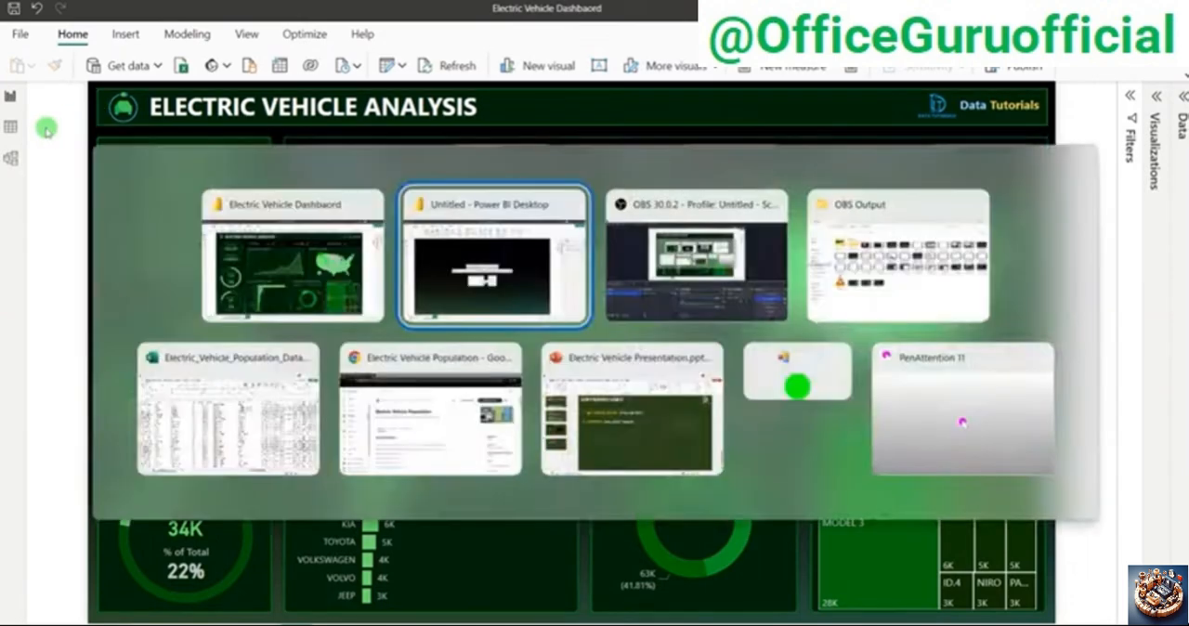
key(Escape)
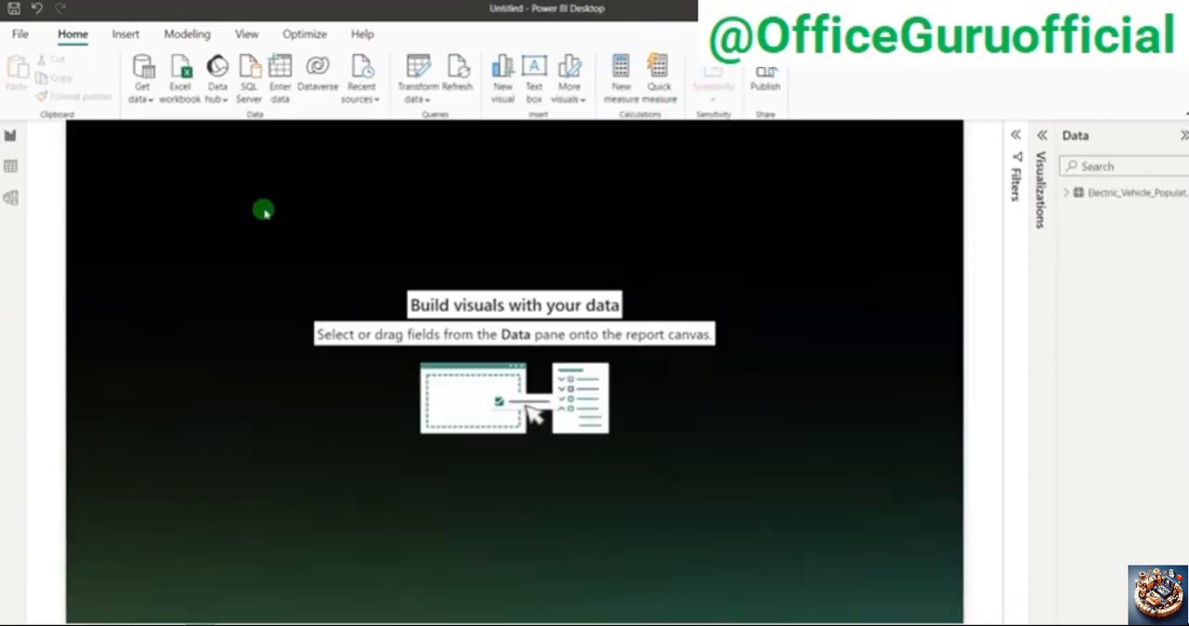
Step: Insert a rounded rectangle shape and place it in the upper-left corner of the report page
click(142, 36)
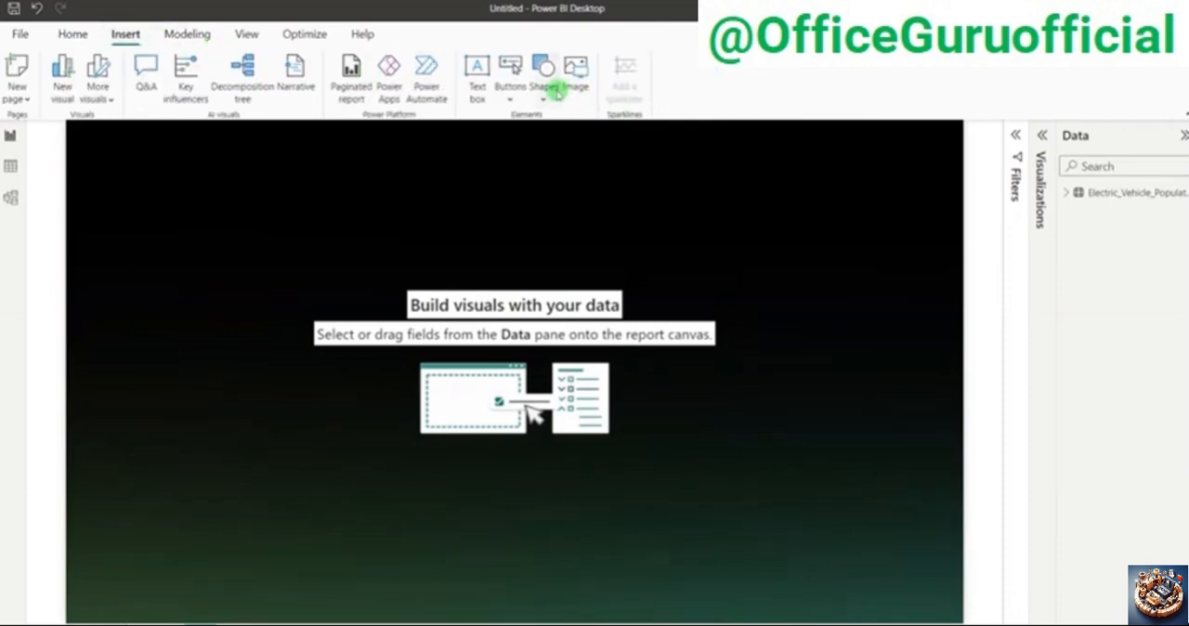
click(546, 81)
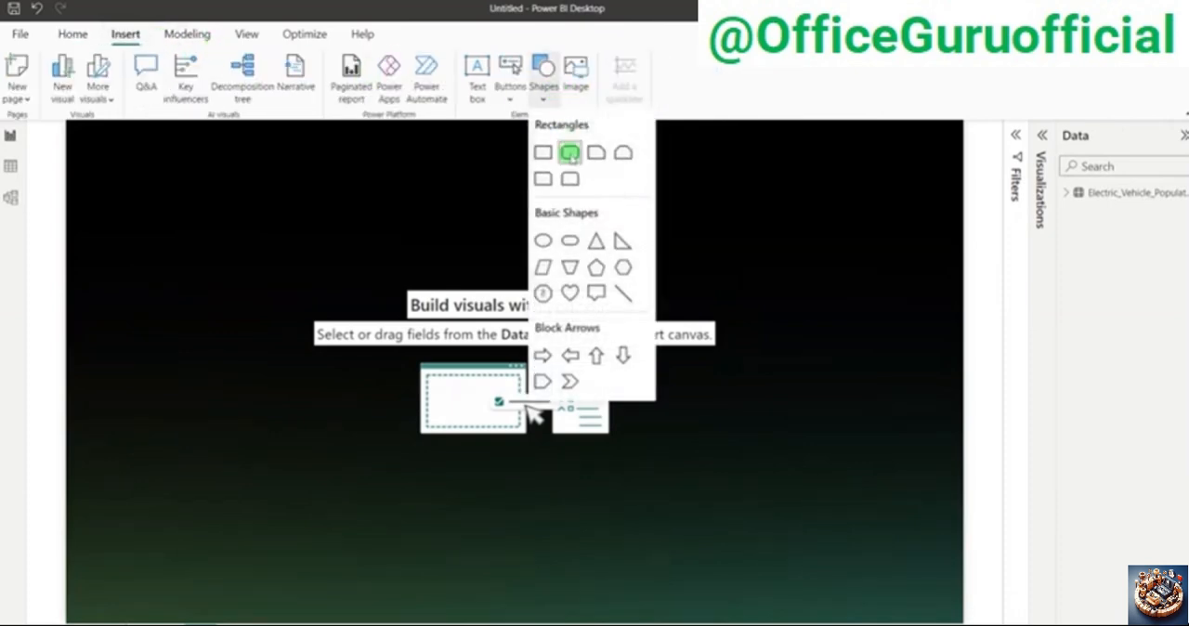
click(569, 151)
drag(75, 217, 87, 231)
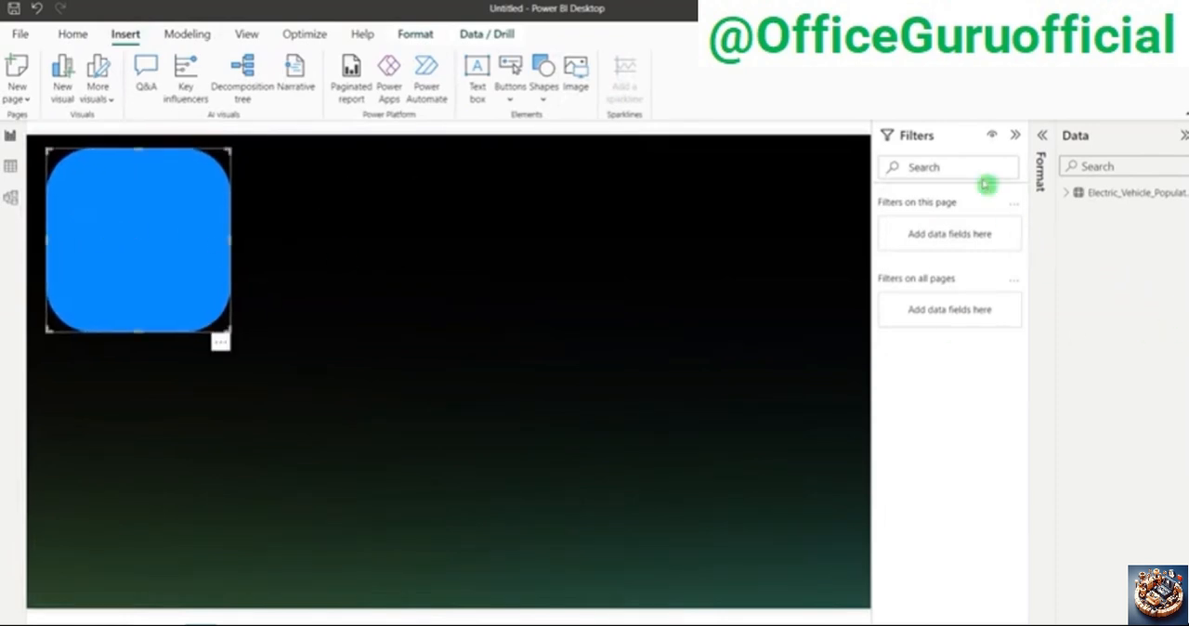
Step: Resize the rounded rectangle to height 50 and width 1250, and centre it along the page's upper edge
click(1013, 136)
click(1043, 137)
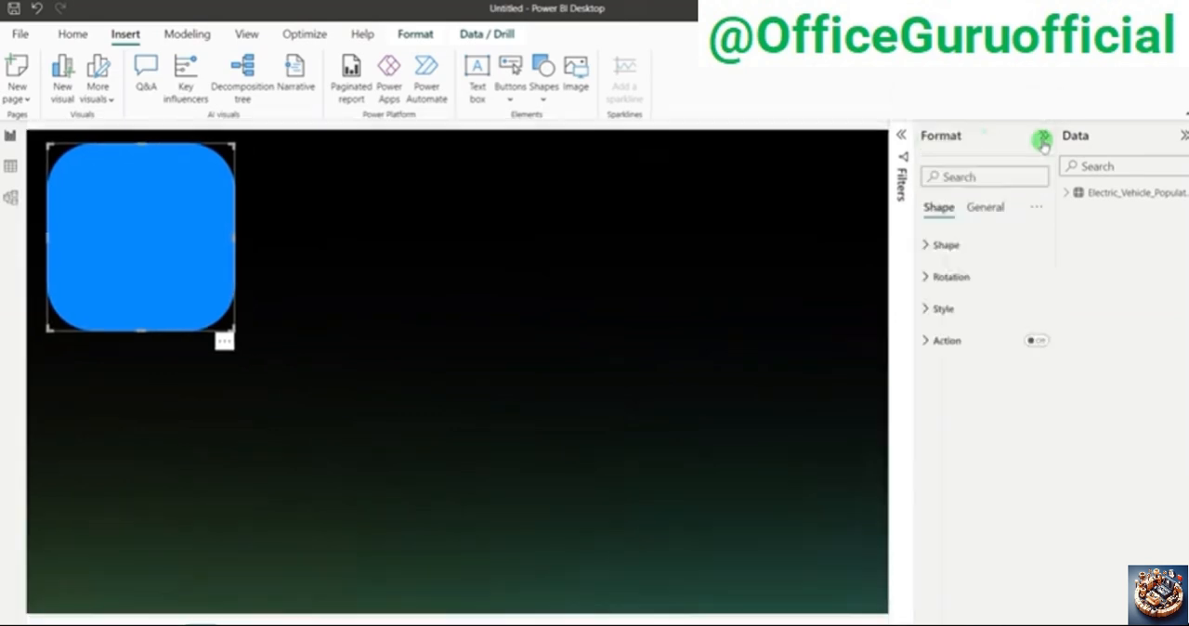
click(986, 206)
click(970, 245)
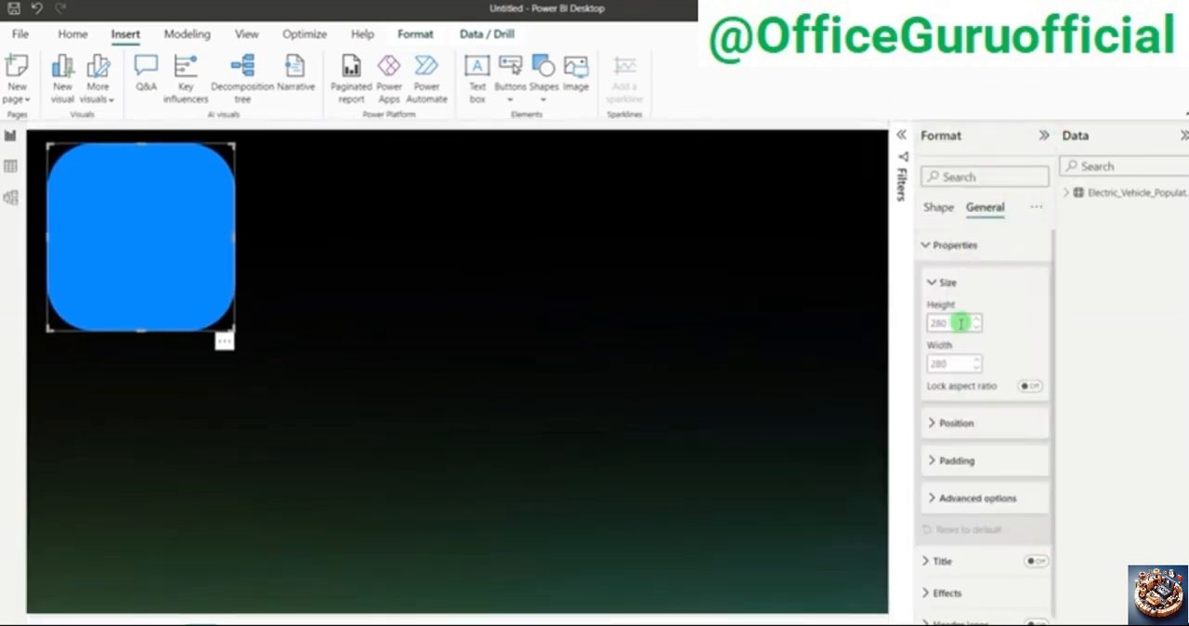
double_click(961, 322)
text(50)
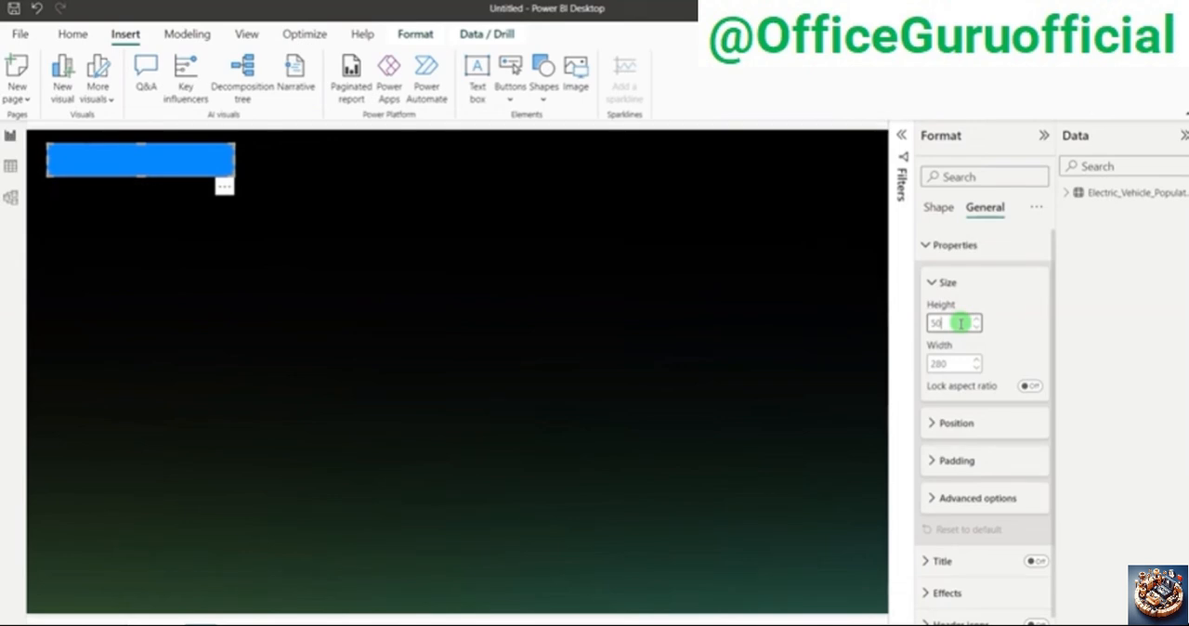
double_click(959, 362)
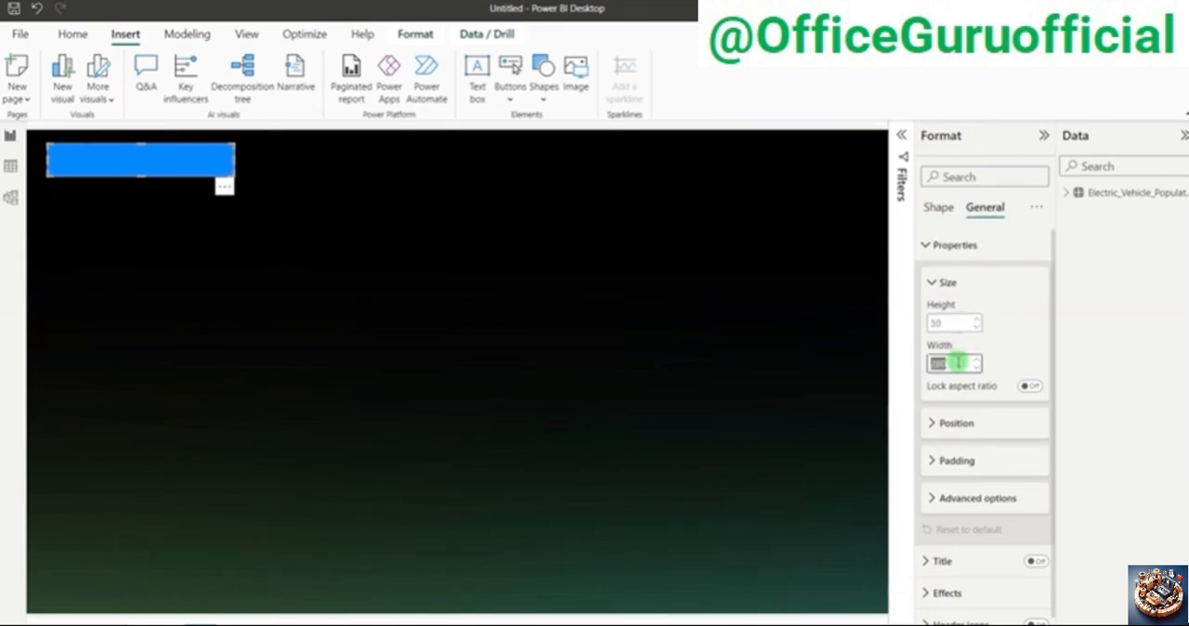
text(126)
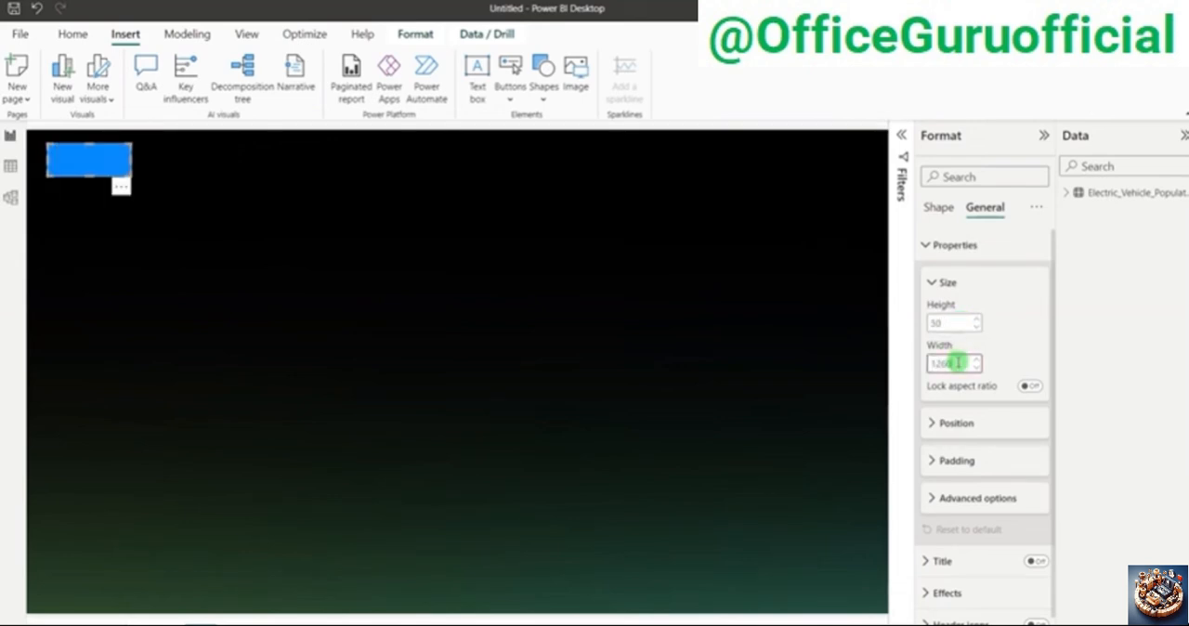
text(0)
key(Return)
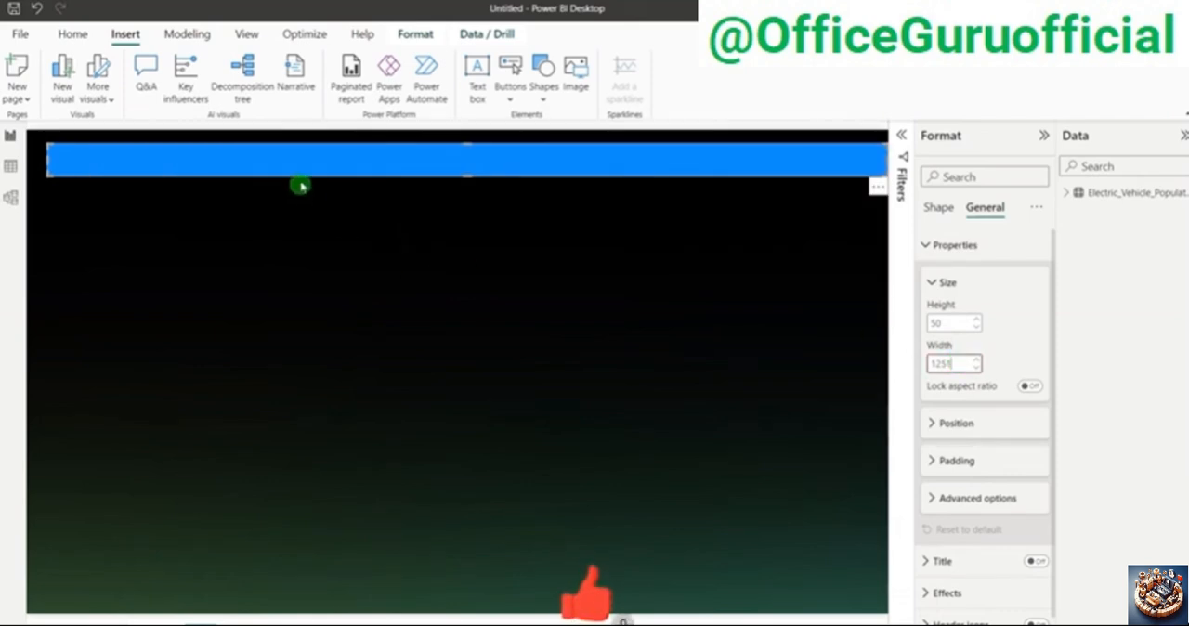
drag(308, 168, 294, 161)
drag(294, 161, 293, 162)
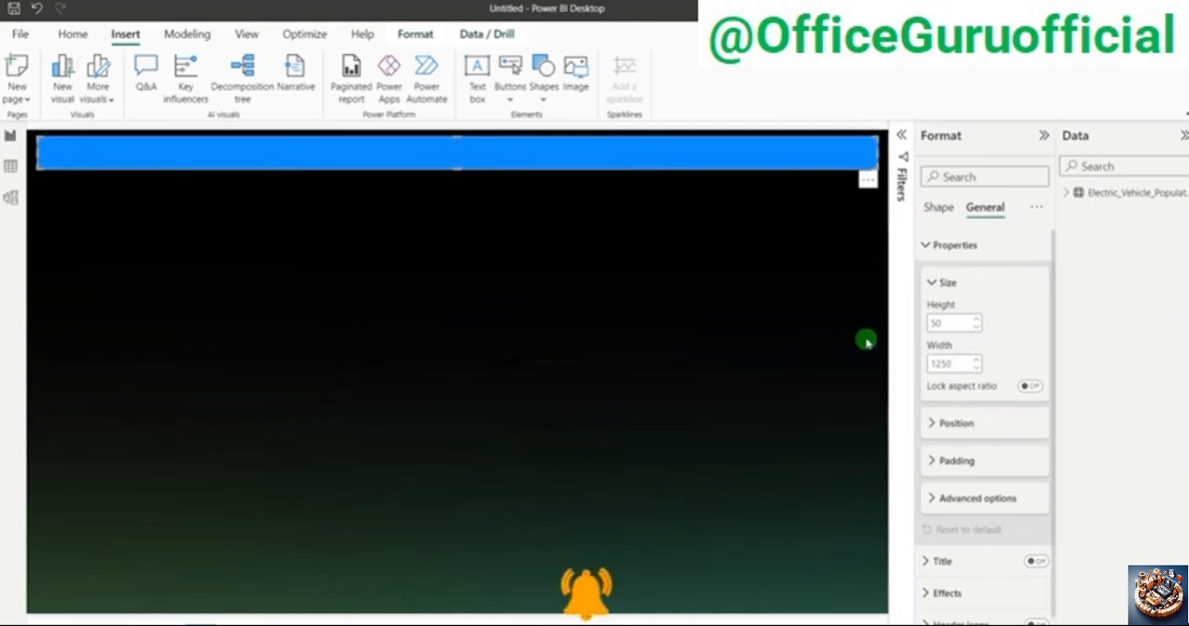
Step: Set the header rectangle's fill to the custom colour #002407
click(937, 209)
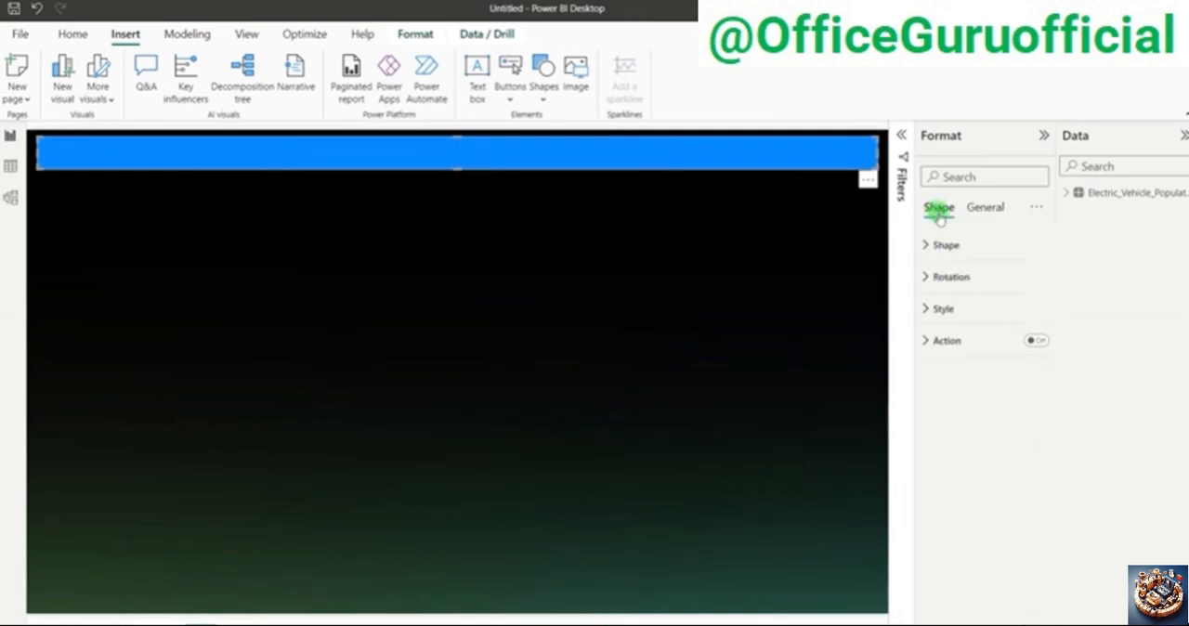
click(943, 309)
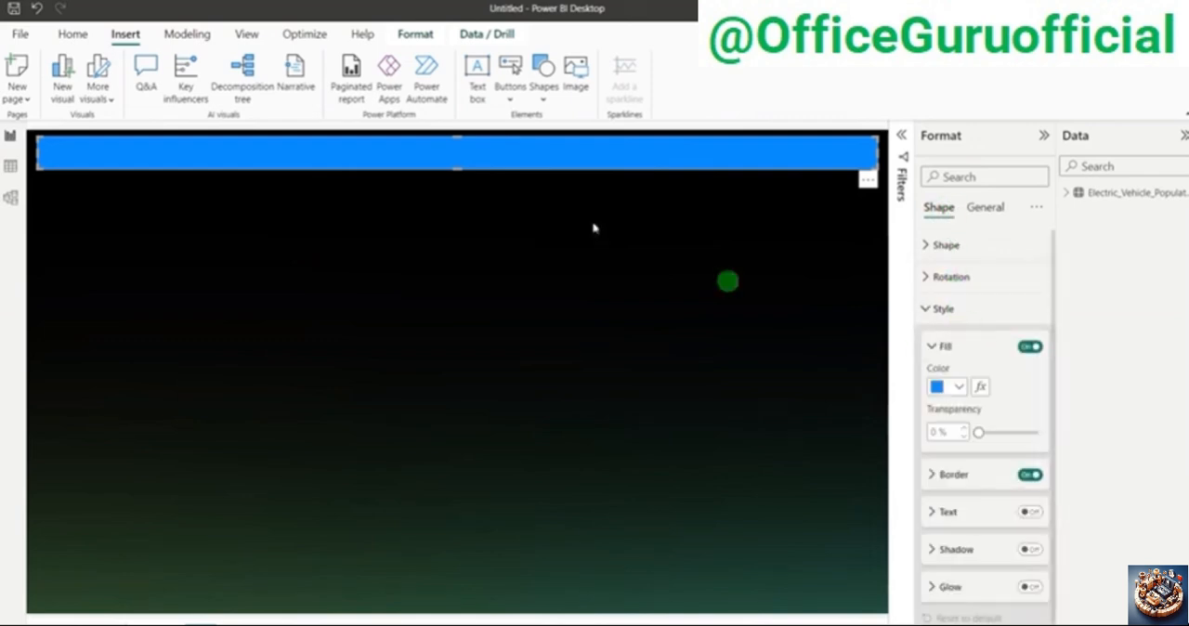
click(939, 386)
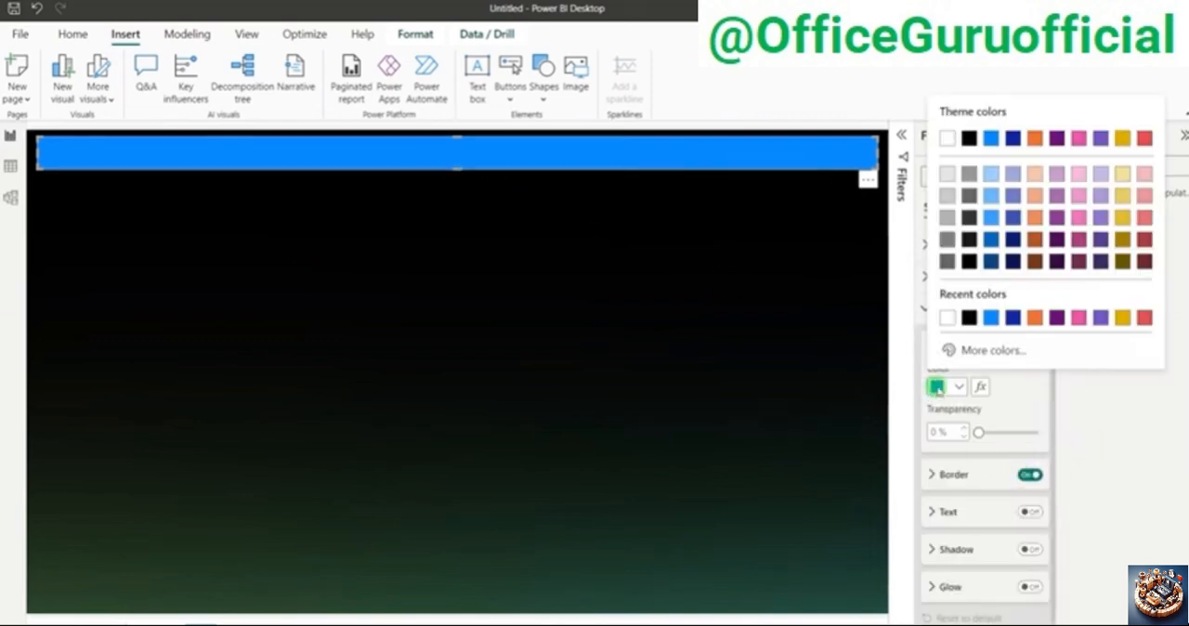
click(983, 350)
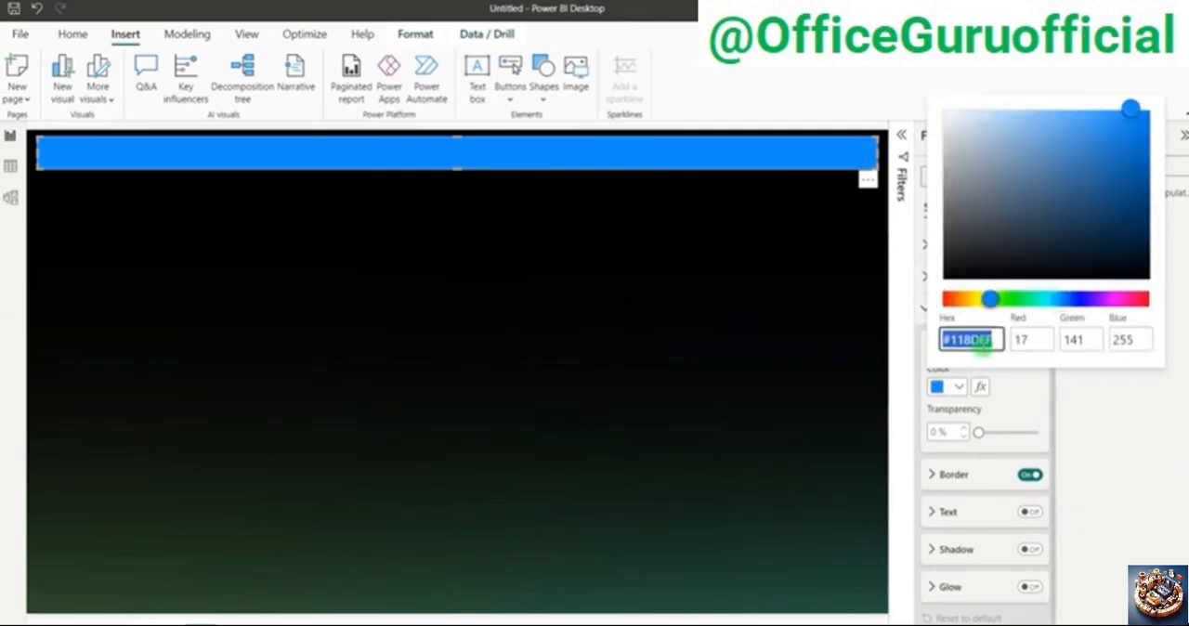
click(974, 340)
click(991, 340)
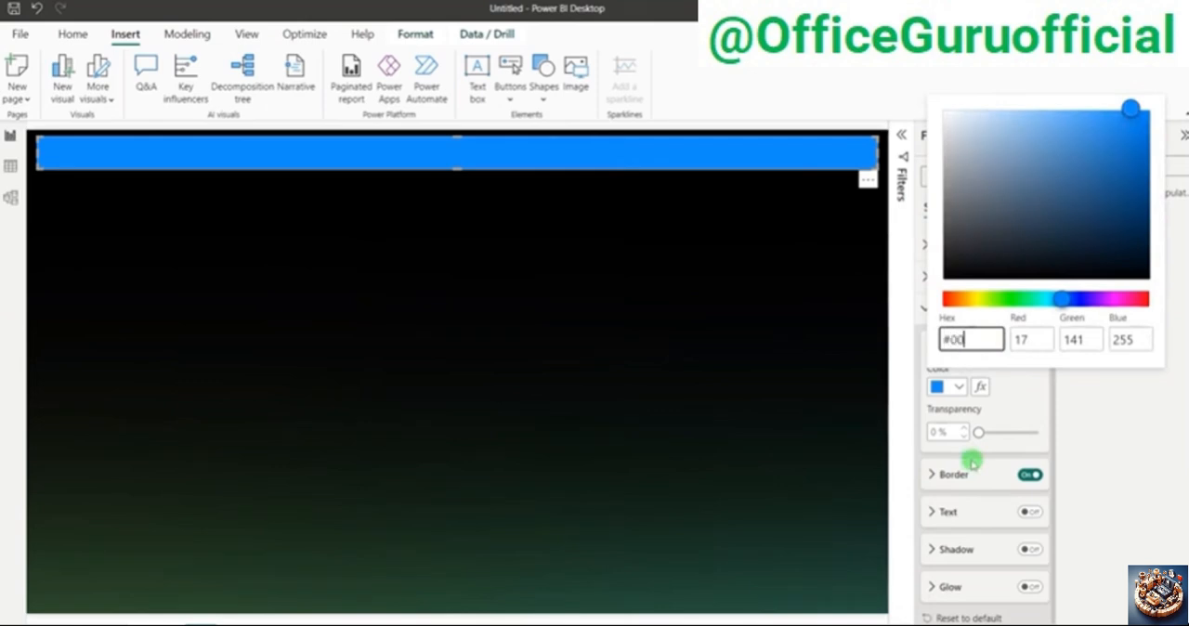
text(7)
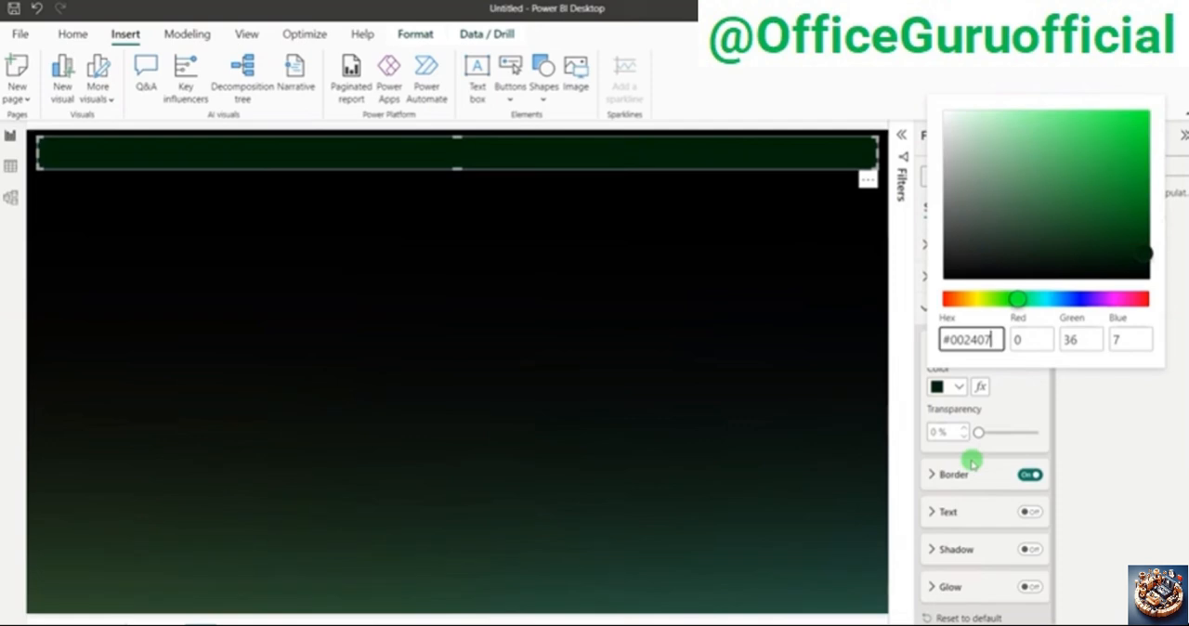
Step: Set the header rectangle's border to 2 px wide in the custom colour #006E1F
click(965, 475)
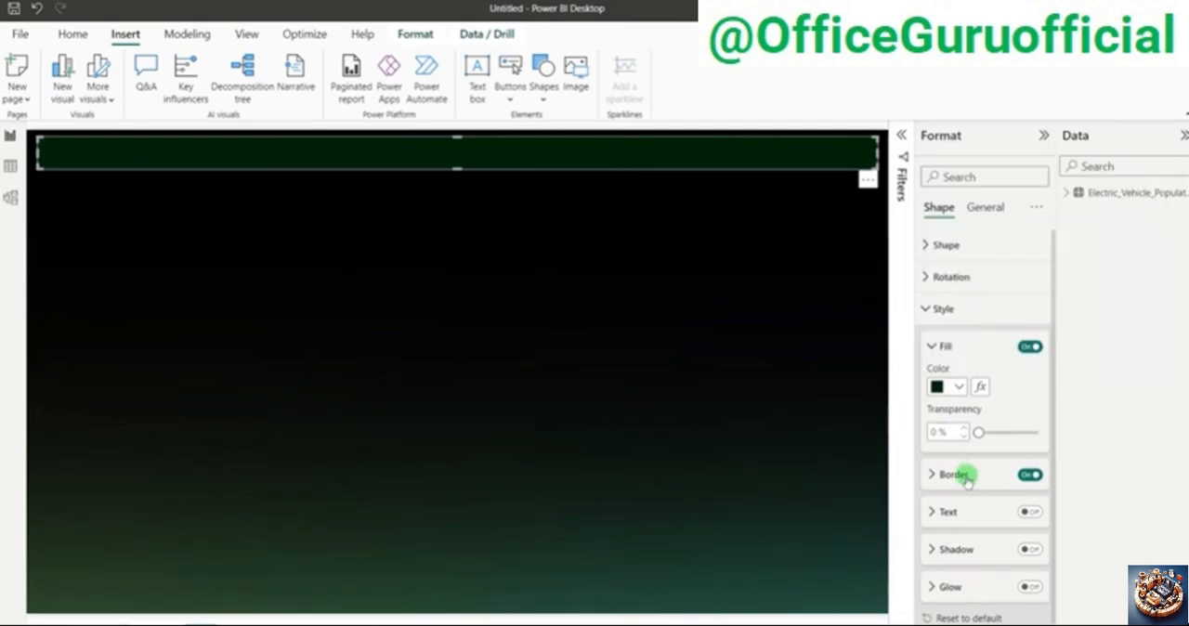
click(965, 475)
scroll(966, 476, down, 2)
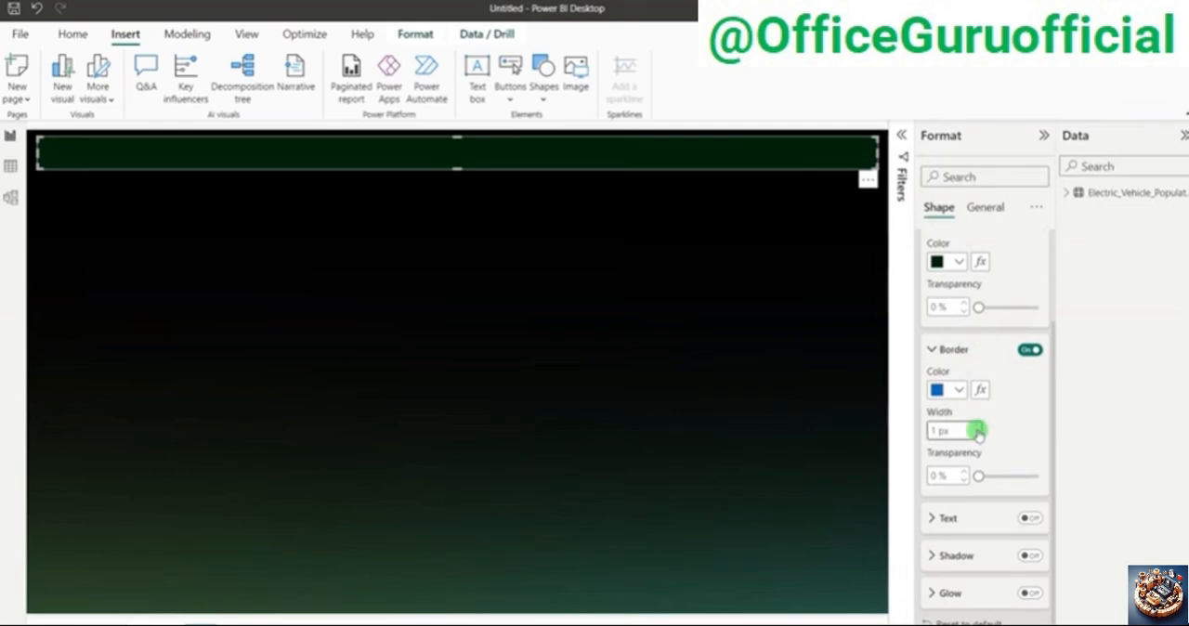
click(978, 432)
click(956, 390)
click(961, 352)
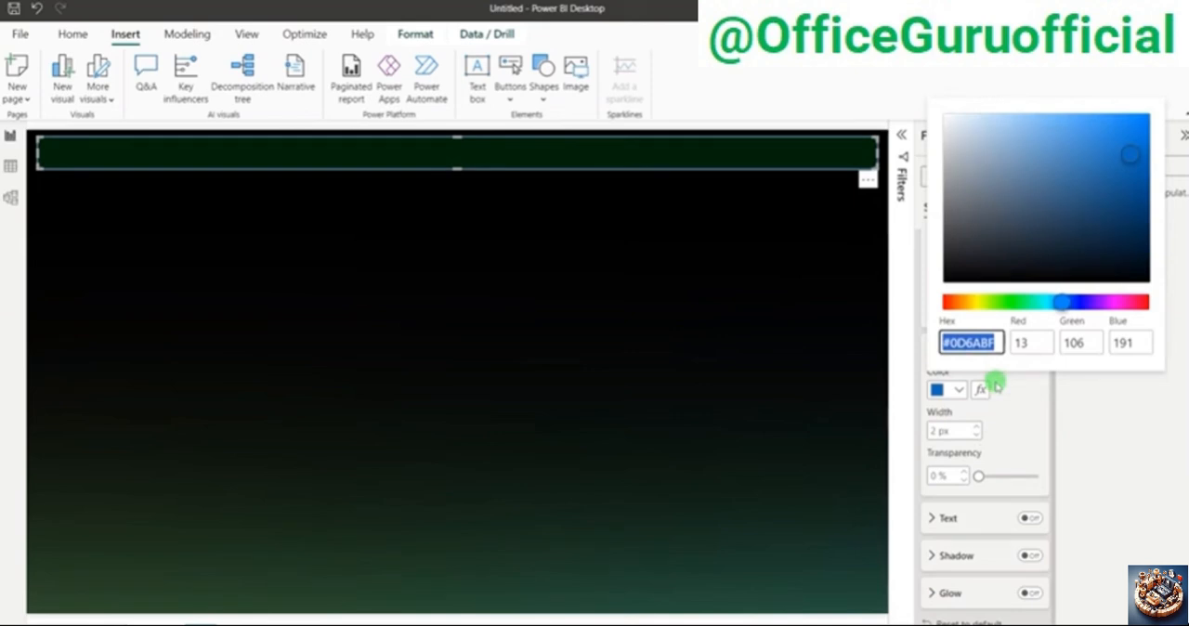
key(Right)
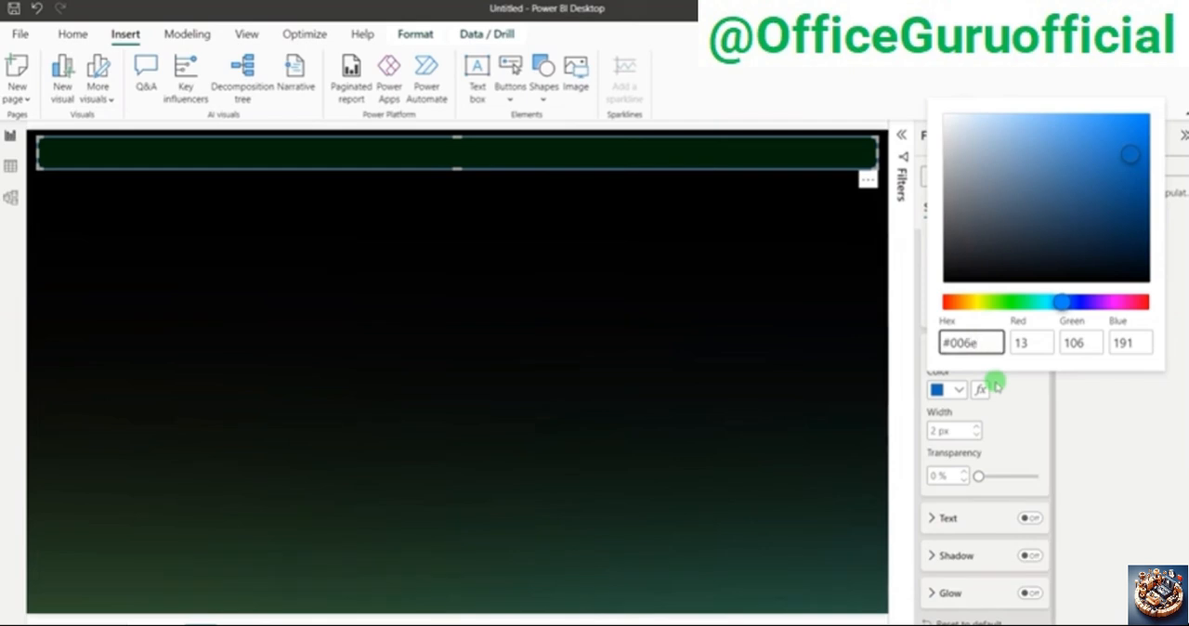
text(006e1f)
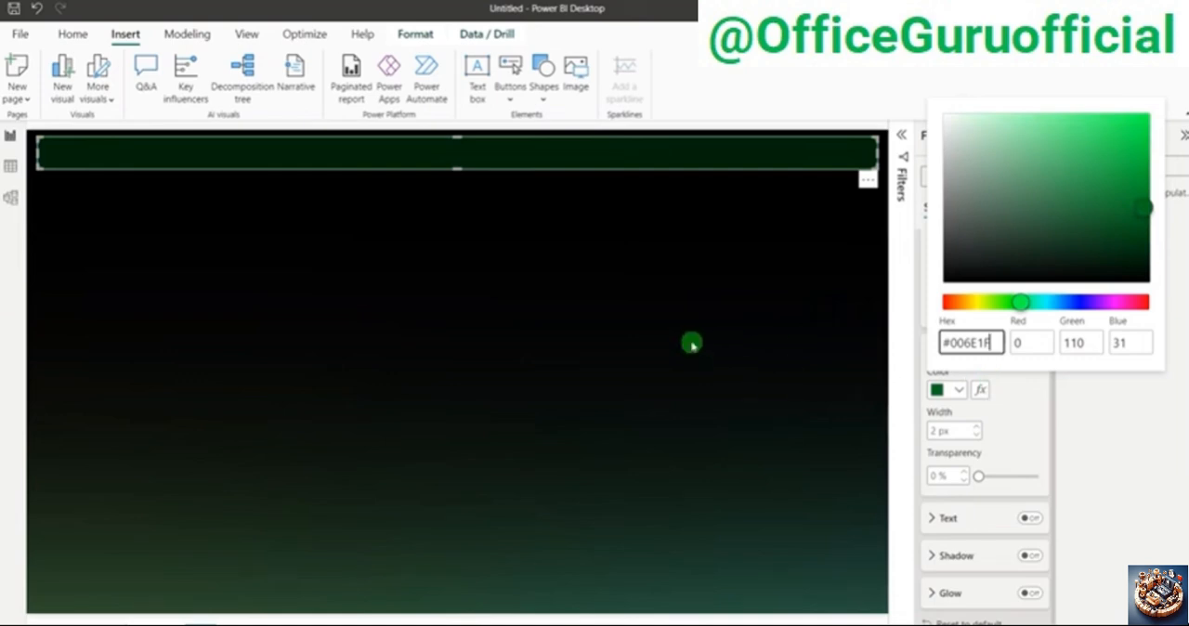
click(706, 332)
click(818, 231)
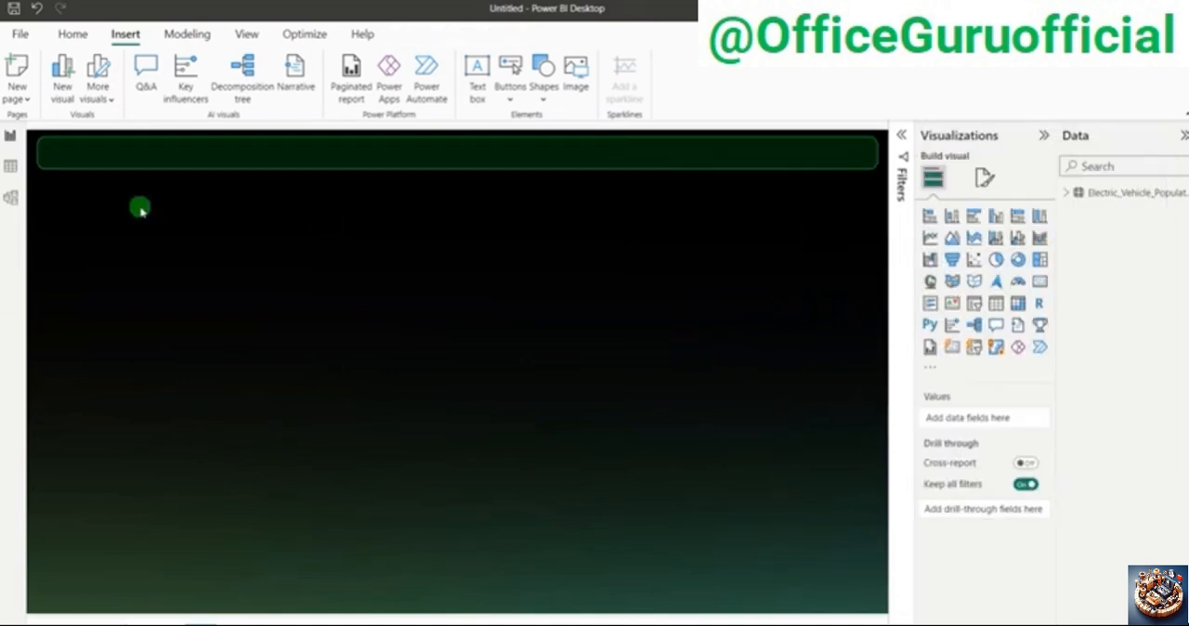
Step: Square off the header rectangle by setting its rounded corners to 0%
click(109, 152)
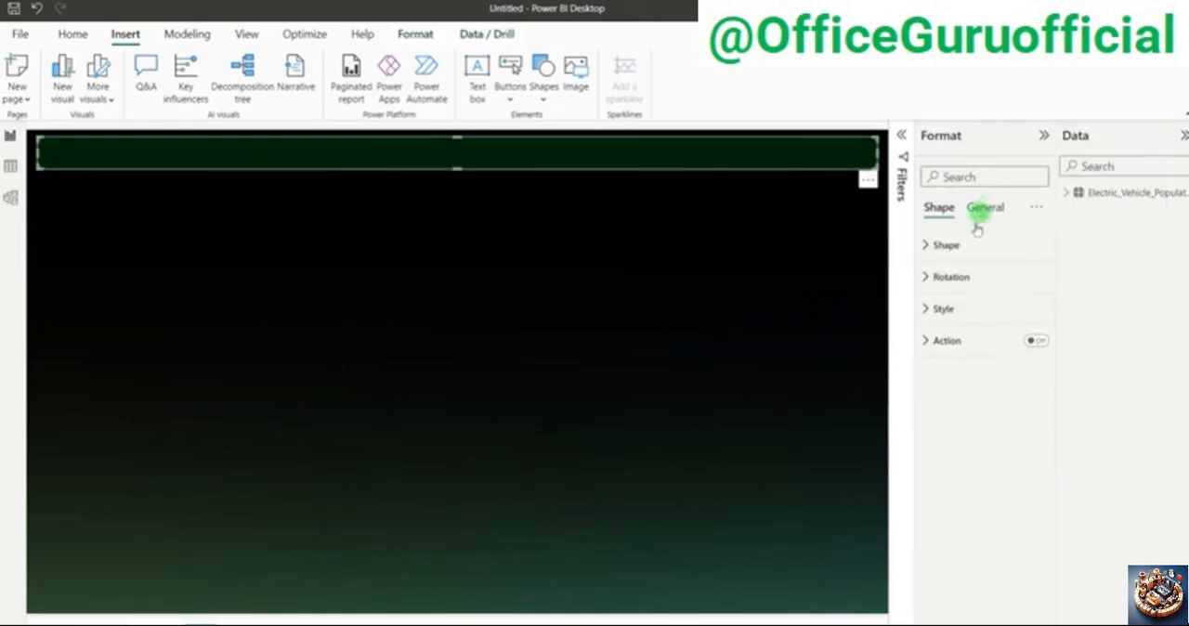
click(957, 250)
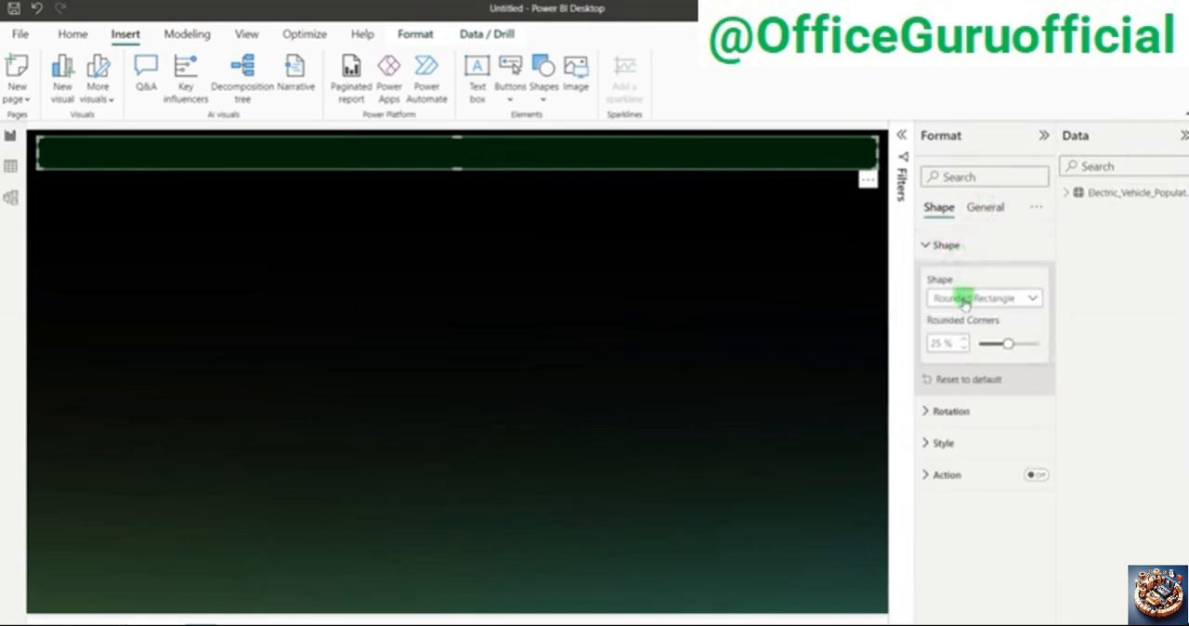
double_click(936, 343)
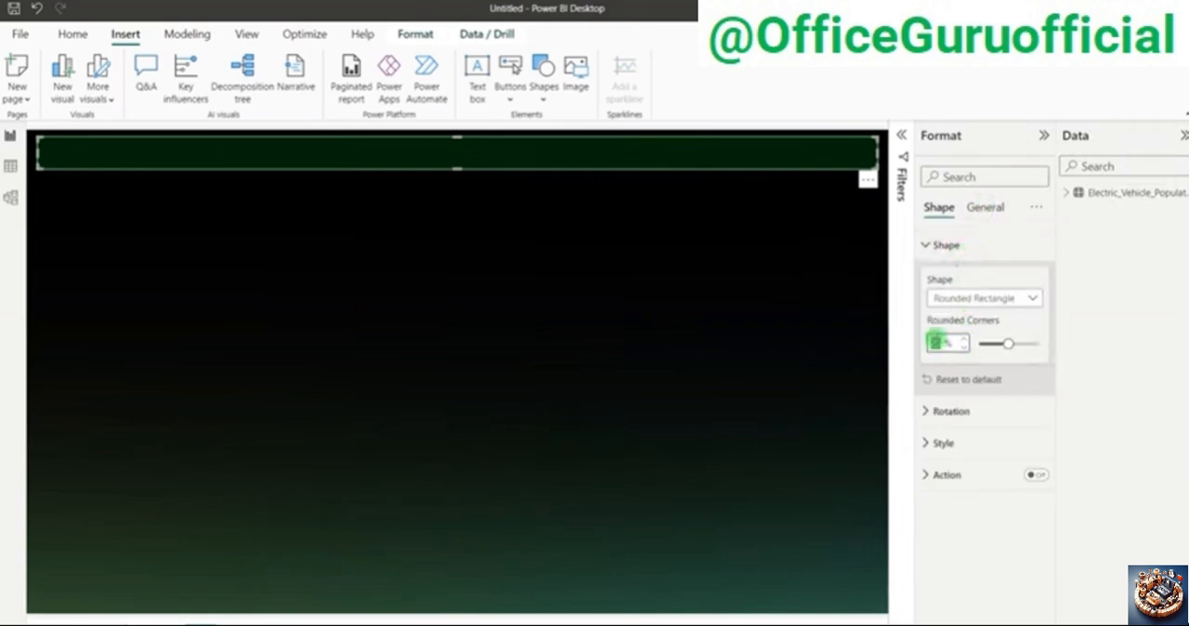
text(0)
click(844, 283)
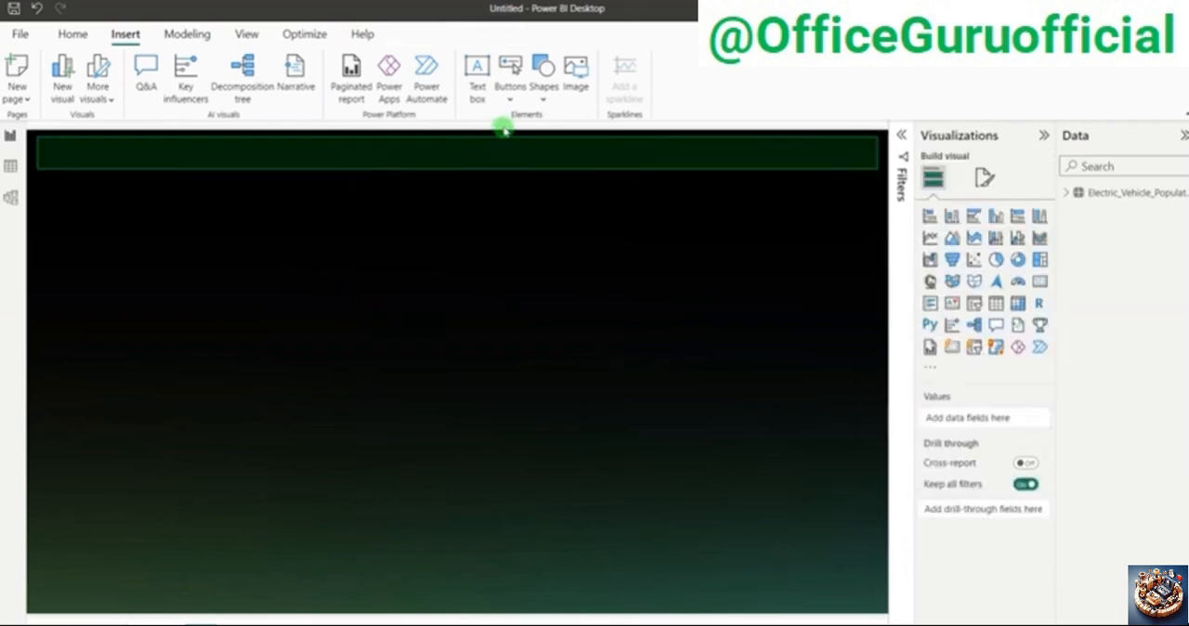
Step: Add a text box reading "ELECTRIC VEHICLE ANALYSIS" and turn off its background
click(477, 74)
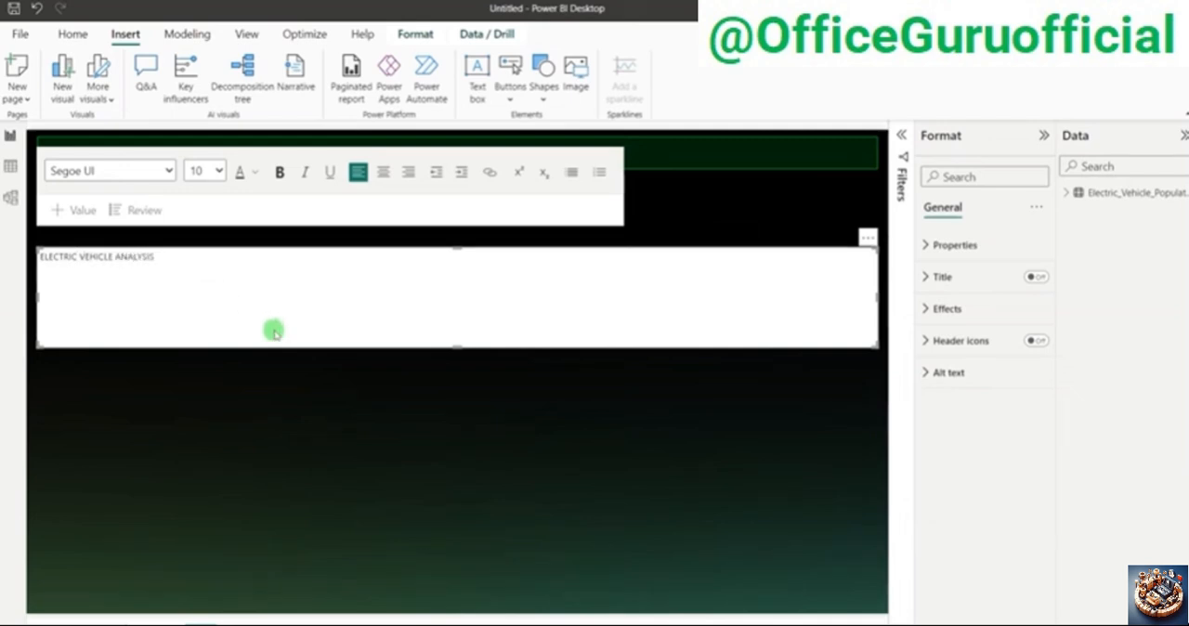
click(239, 400)
click(165, 345)
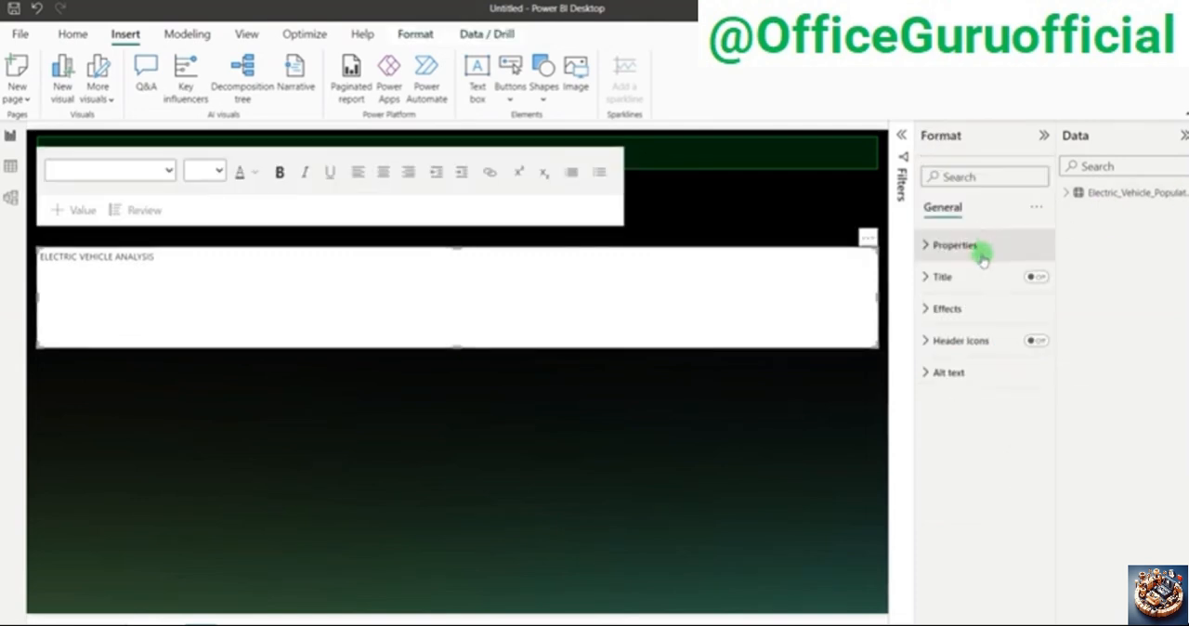
click(972, 308)
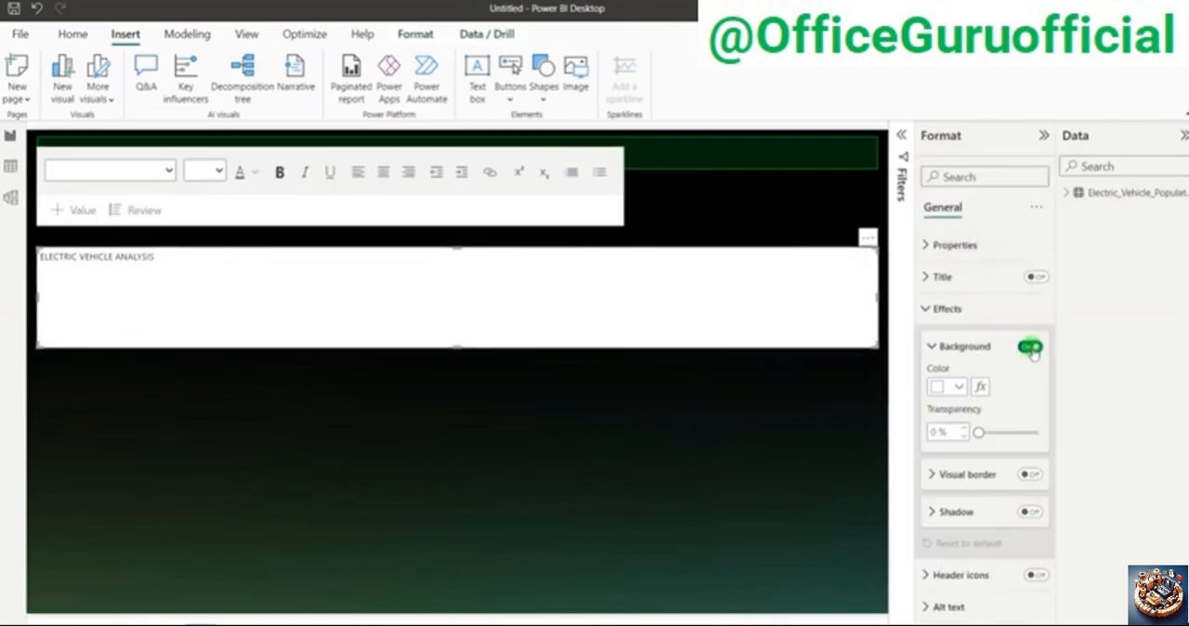
click(1032, 349)
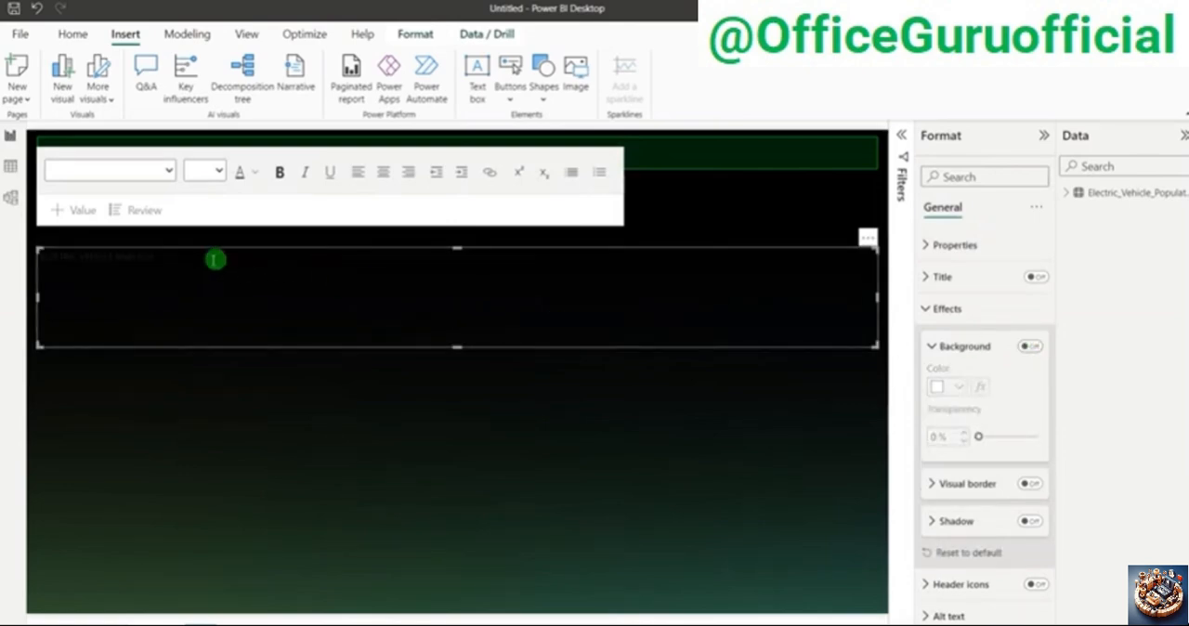
Step: Format the "ELECTRIC VEHICLE ANALYSIS" title text as 24 pt, bold and white
triple_click(119, 253)
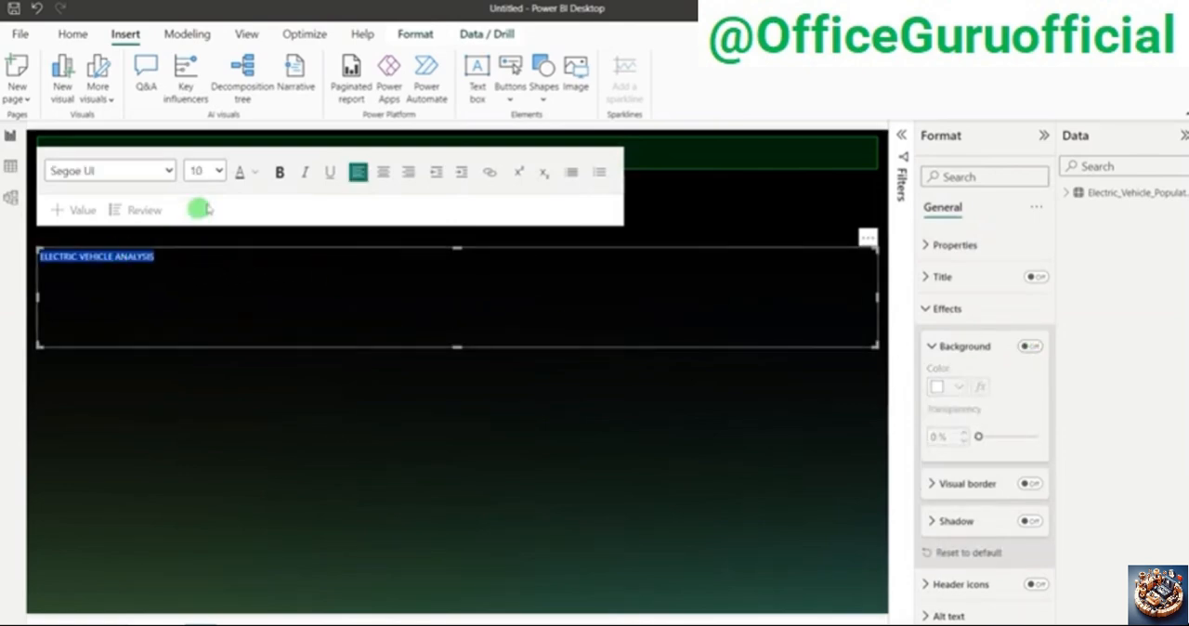
click(219, 173)
click(199, 316)
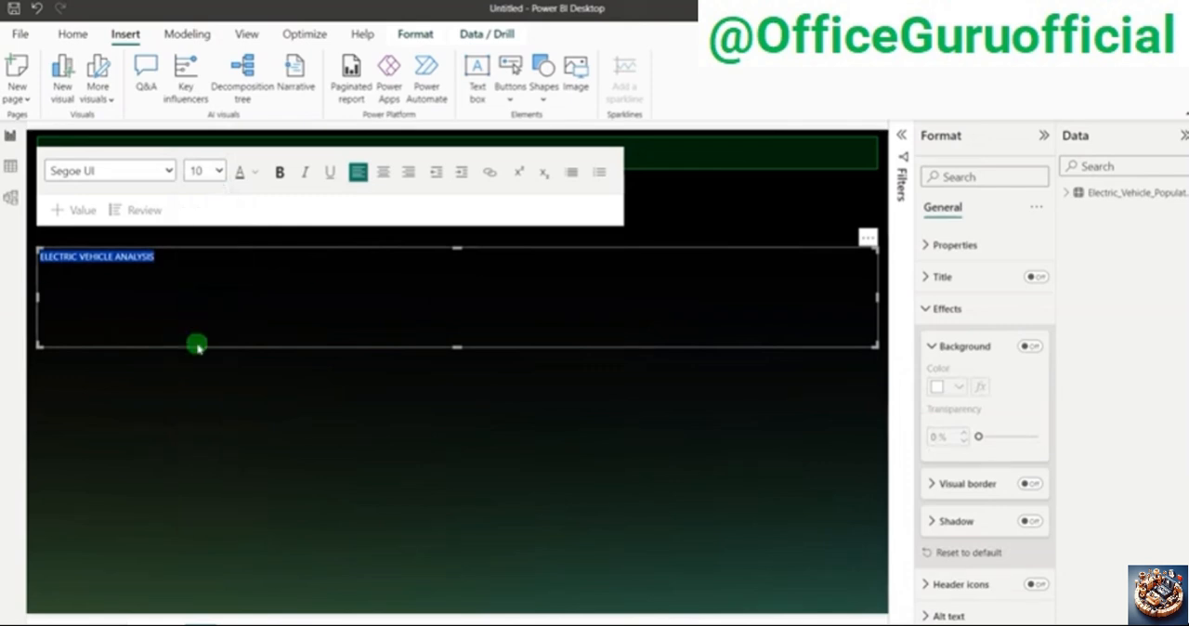
click(279, 173)
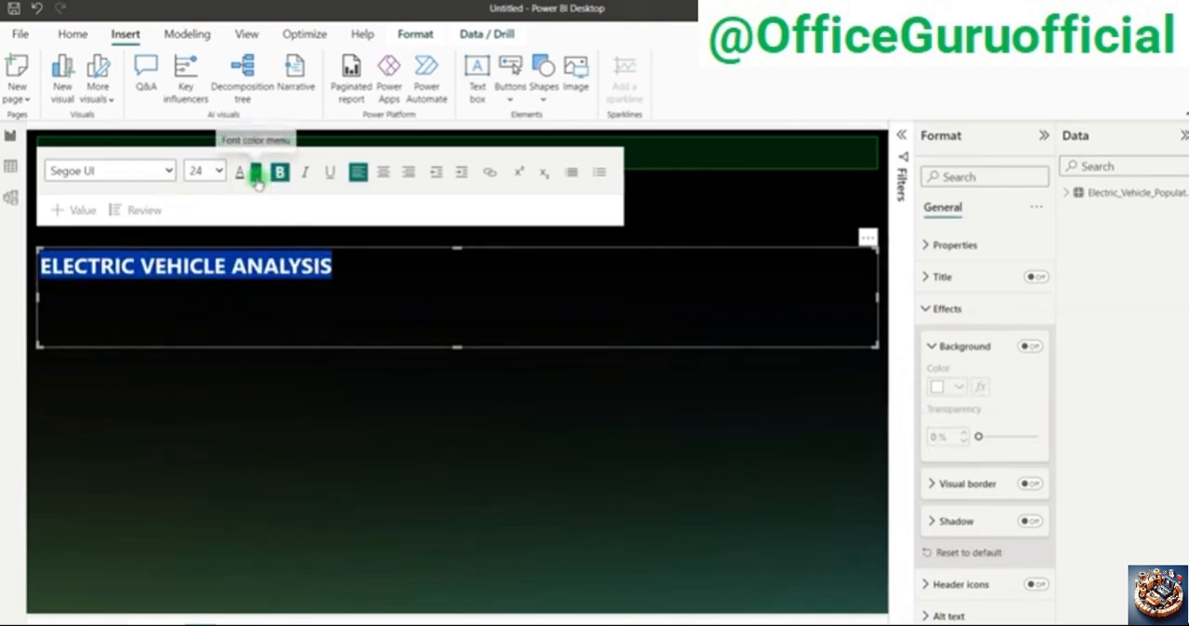
click(253, 173)
click(266, 235)
click(343, 370)
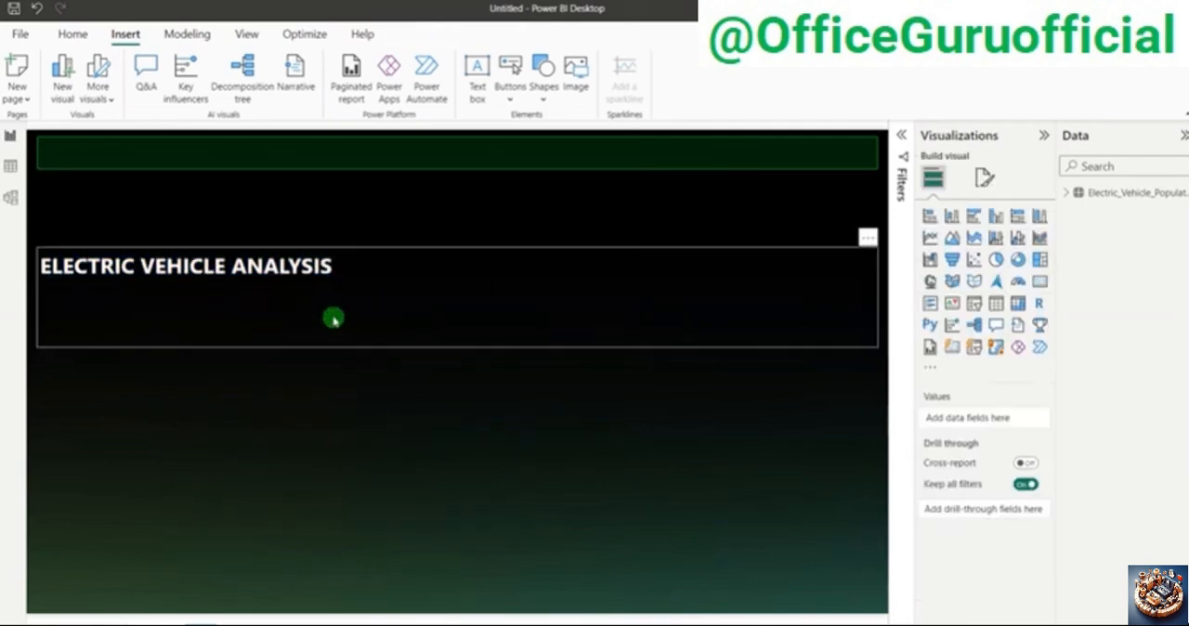
Step: Shrink the title text box to fit its text and place it on the left part of the header bar
click(332, 316)
drag(455, 327, 448, 284)
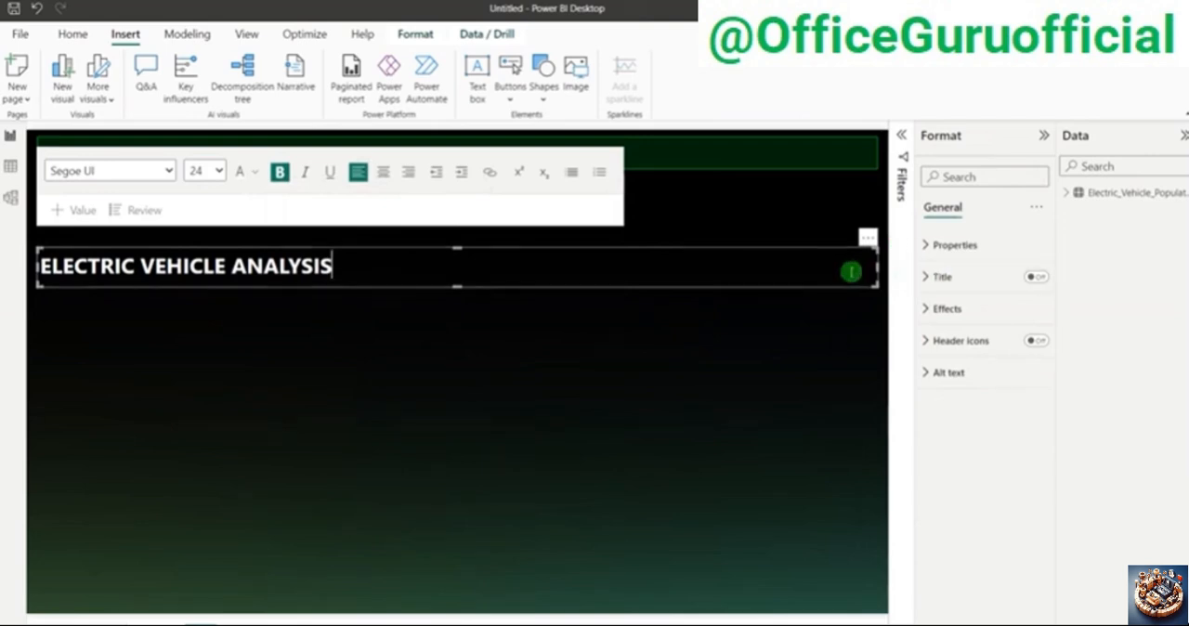
drag(875, 270, 353, 273)
click(244, 282)
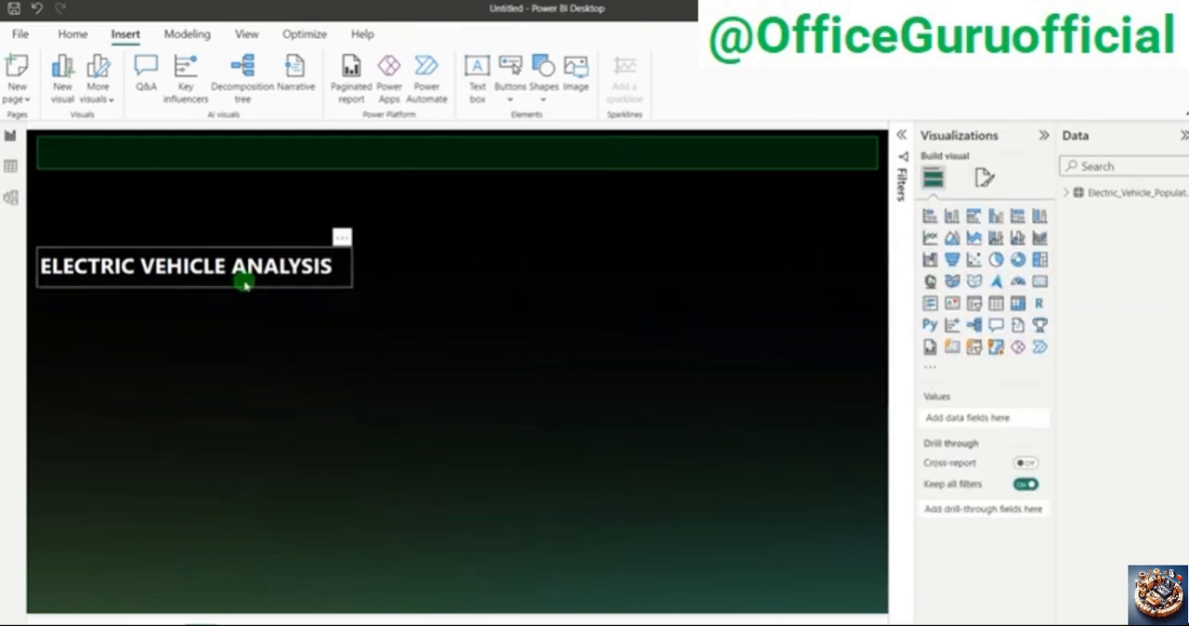
drag(242, 284, 271, 179)
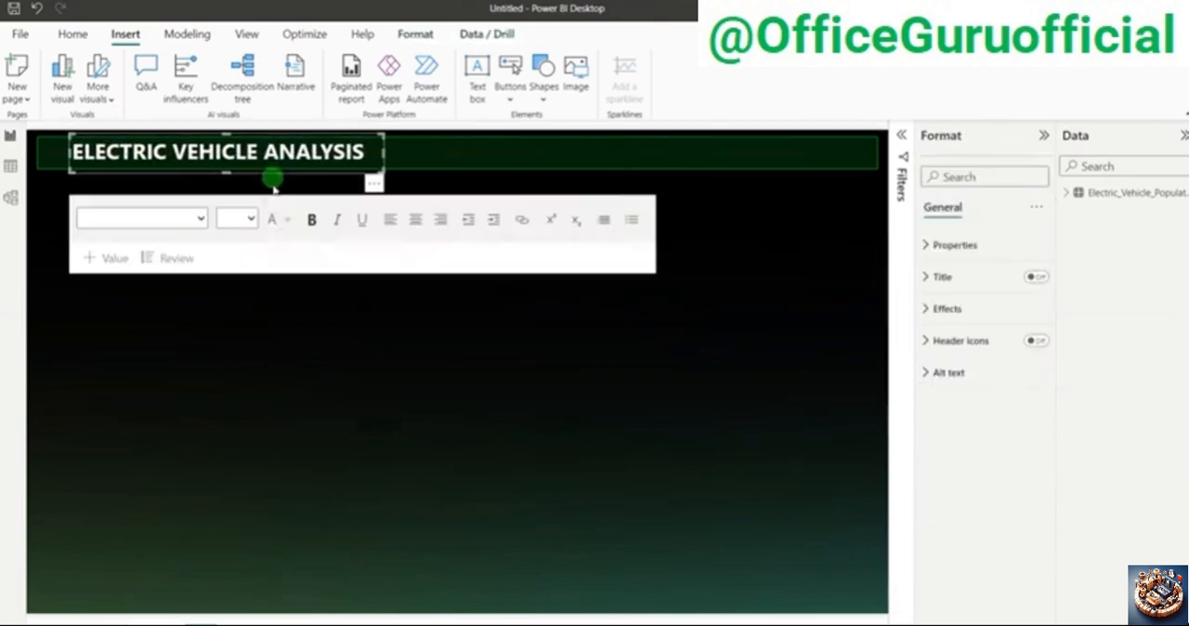
click(330, 421)
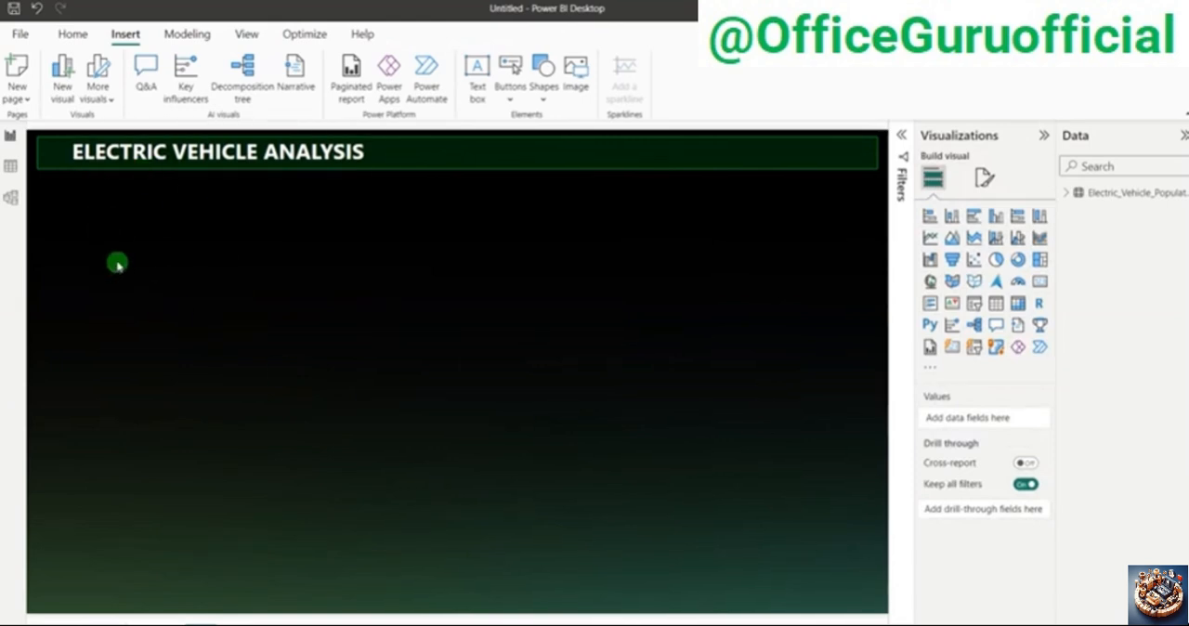
Step: Switch to the Electric Vehicle Presentation in PowerPoint, examine the Total Vehicles KPI requirement on the first slide, and return to the untitled report
key(alt+Tab)
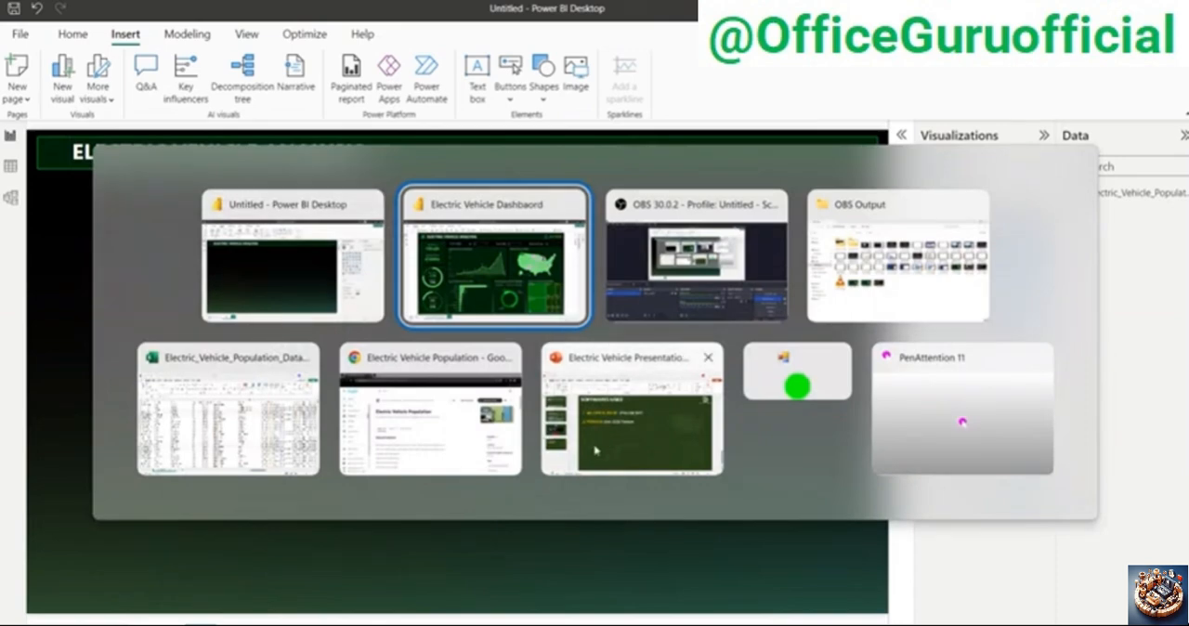
key(Tab)
key(Tab)
key(Tab)
key(Tab)
key(Tab)
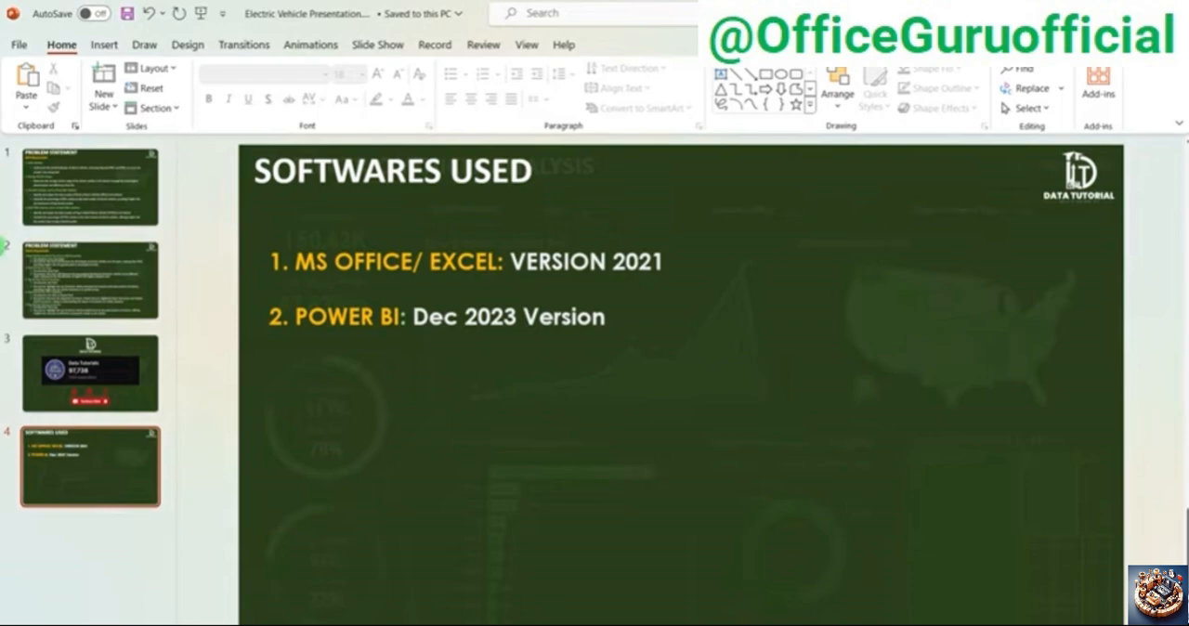
click(57, 208)
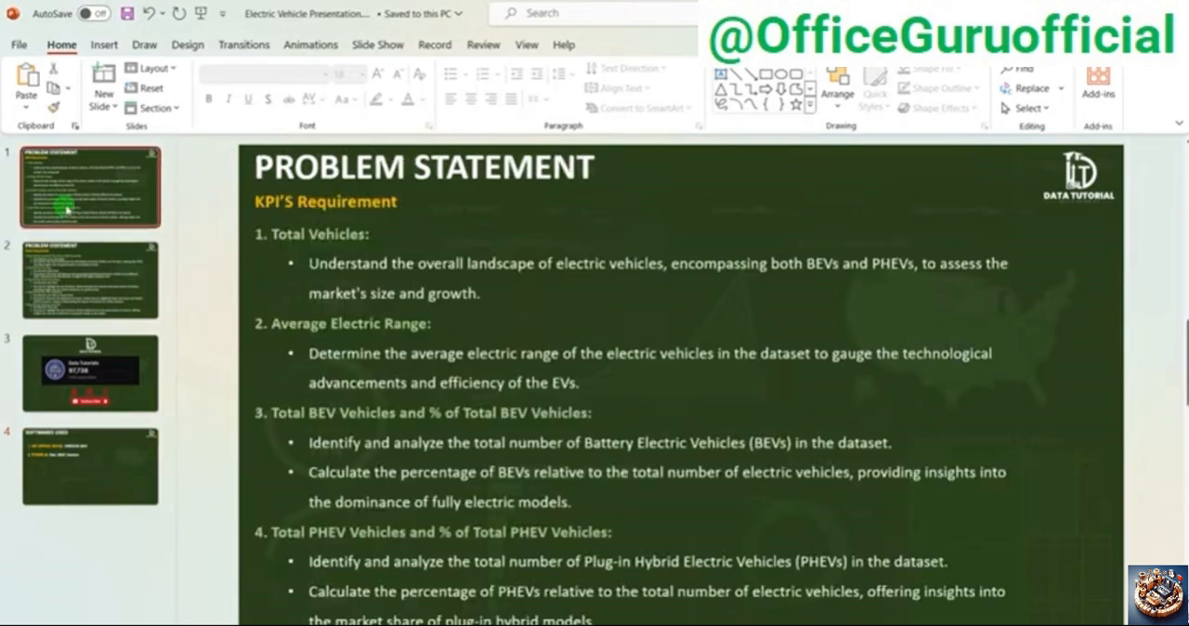
drag(272, 234, 375, 235)
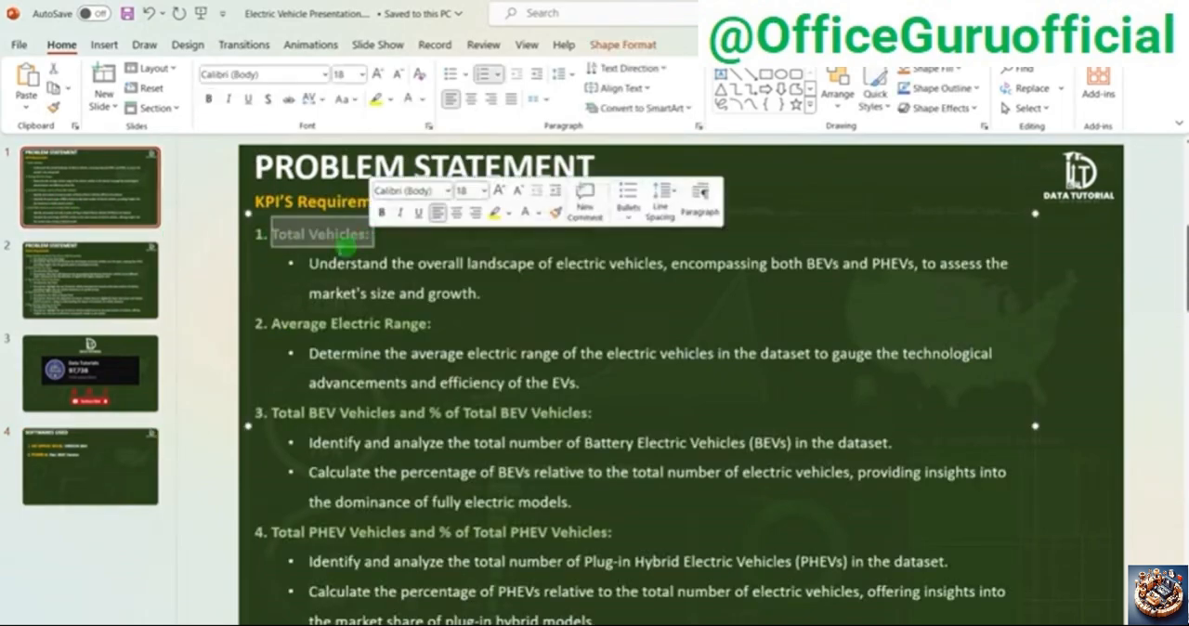
click(179, 263)
key(alt+Tab)
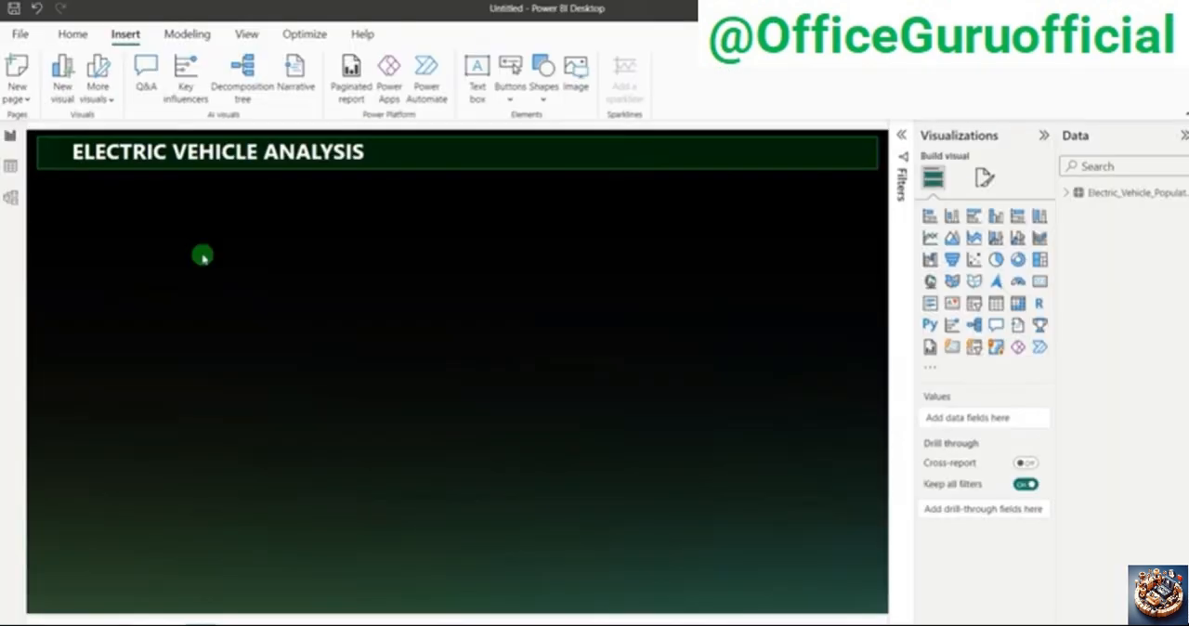
Step: Examine the KPI card layout in the finished Electric Vehicle Dashboard report and return to the untitled report
key(alt+Tab)
key(alt+Tab)
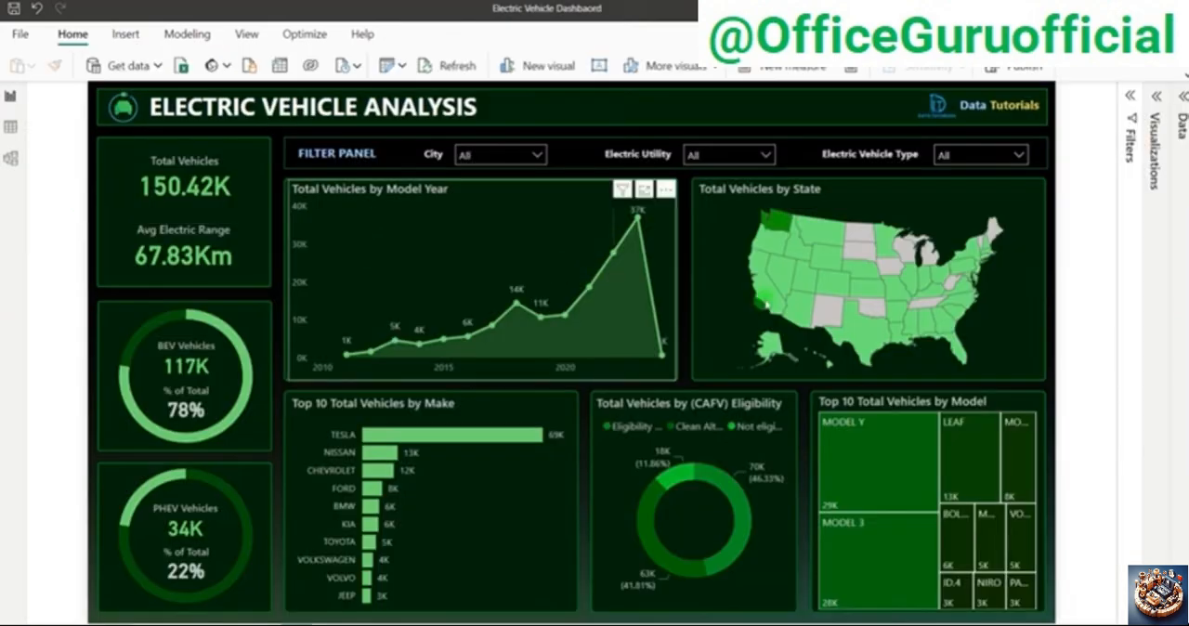
key(alt+Tab)
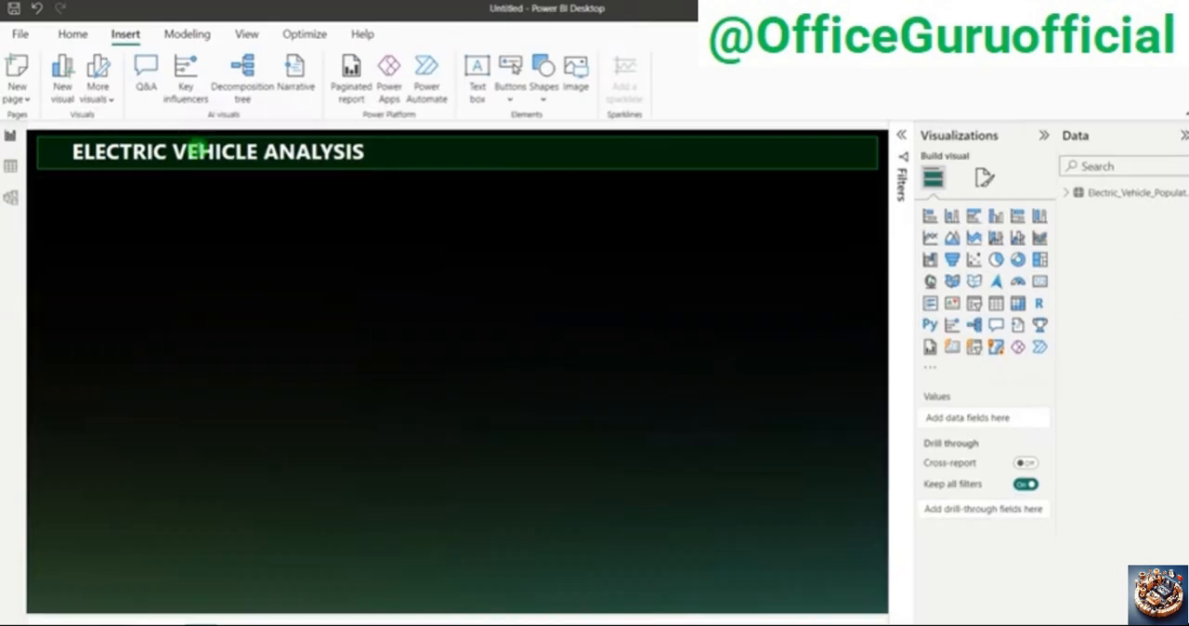
Step: Duplicate the header rectangle and position the copy just below the header bar, checking the finished dashboard's KPI panel for reference
click(570, 170)
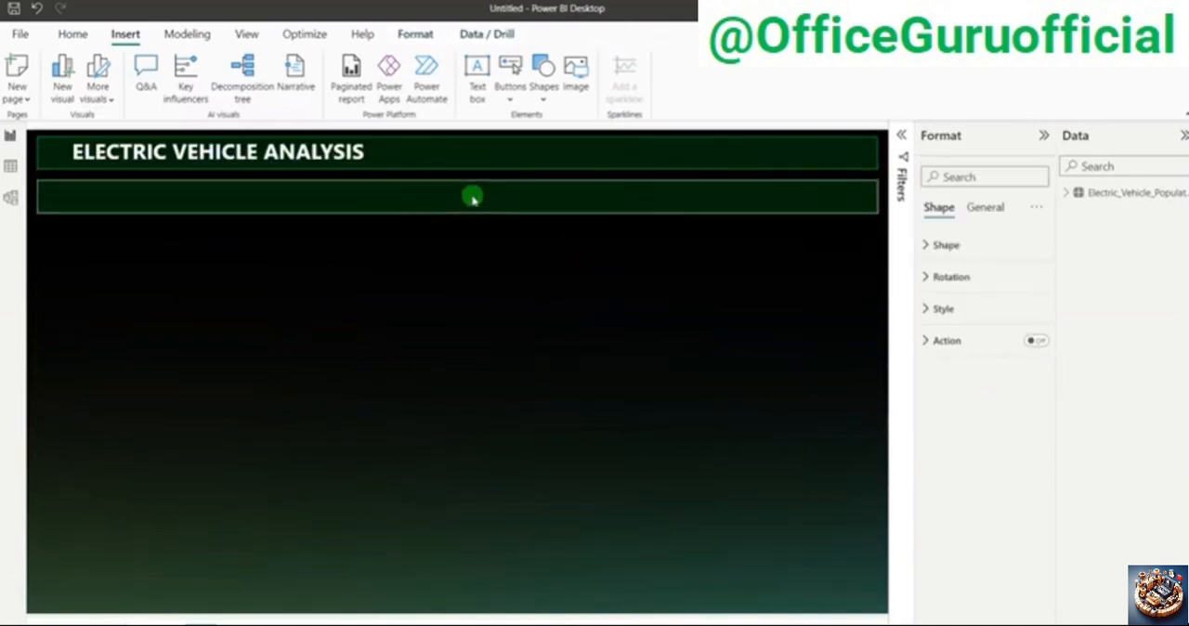
click(474, 189)
key(alt+Tab)
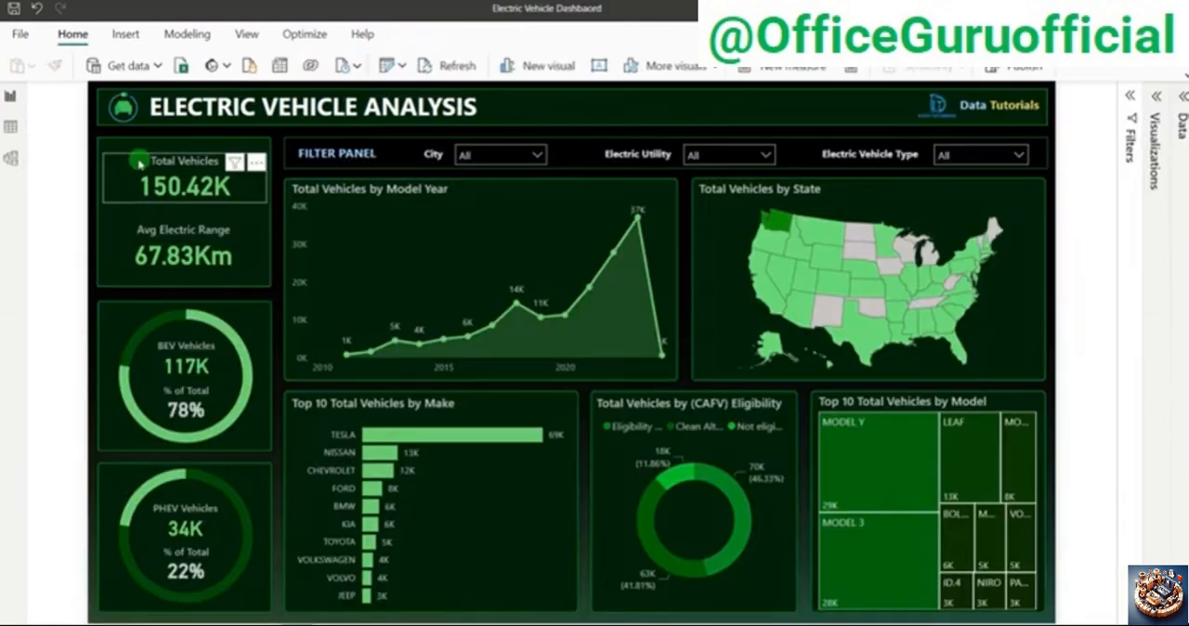
key(alt+Tab)
key(Up)
key(Up)
key(Up)
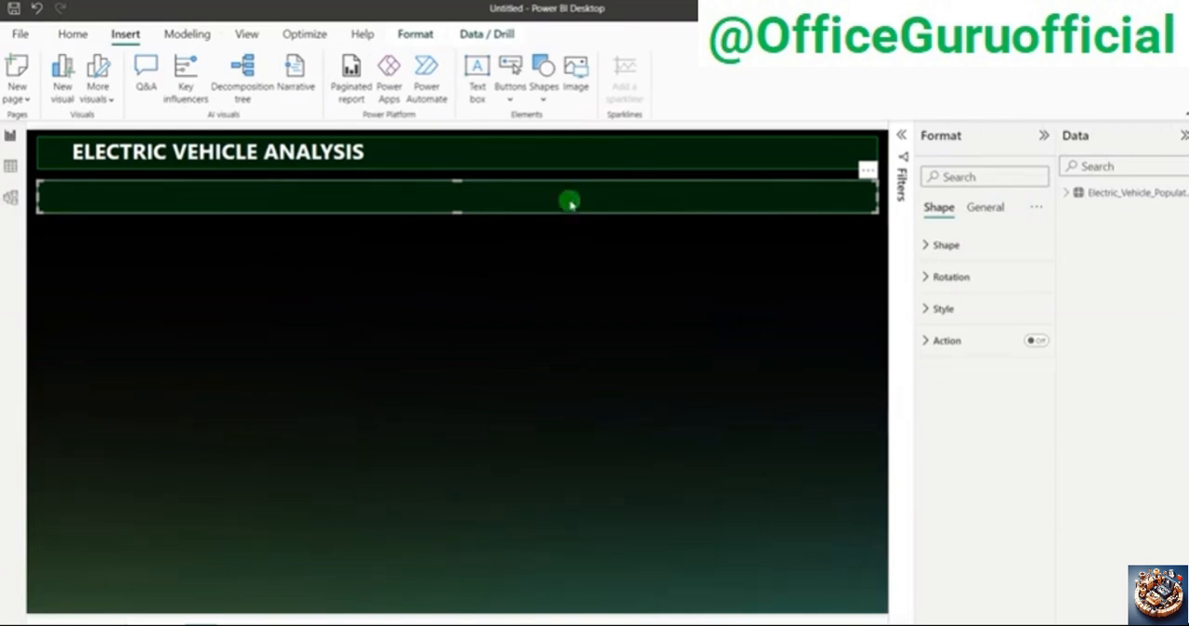
Step: Resize the duplicated rectangle below the header bar to a height of 200 and a width of 230
click(987, 207)
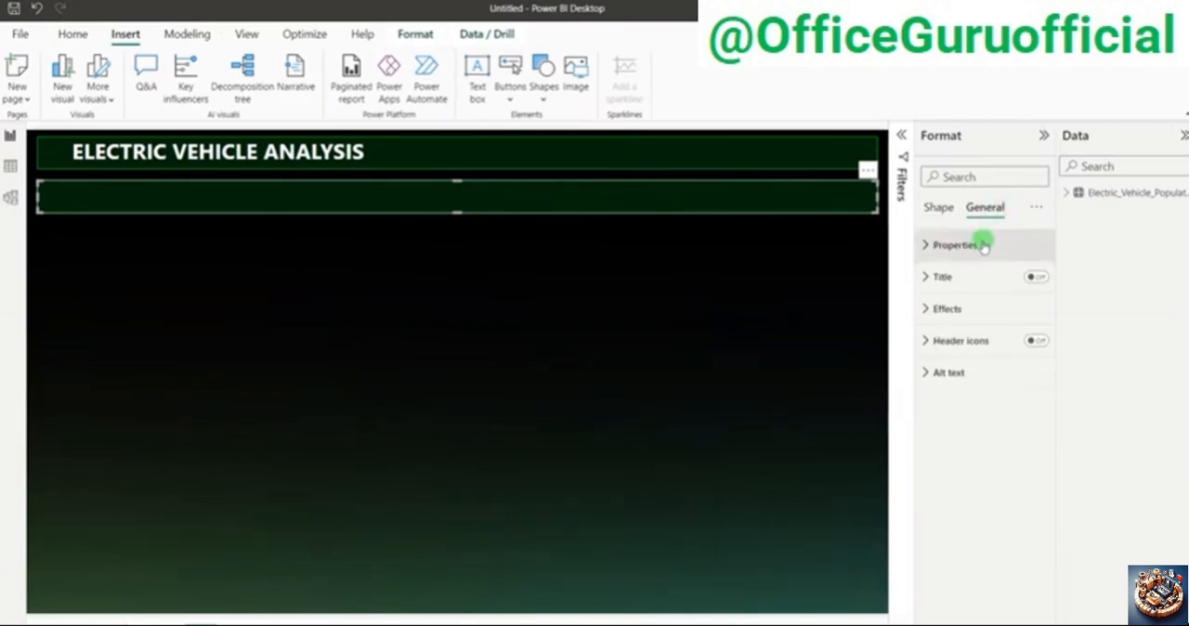
click(996, 242)
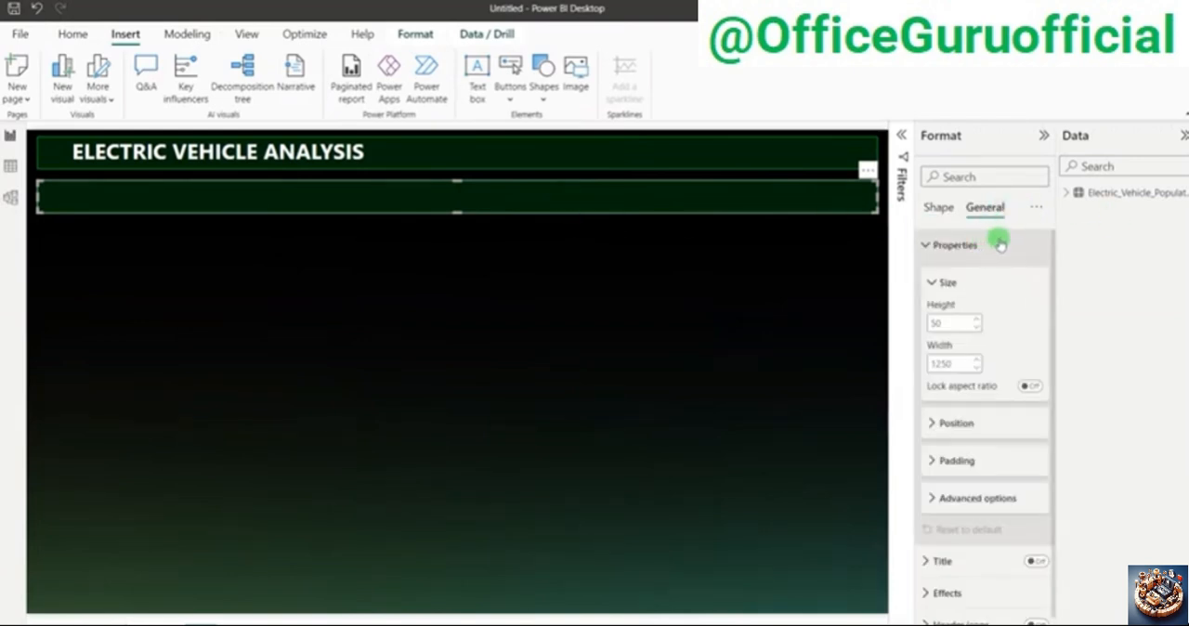
double_click(957, 328)
text(200)
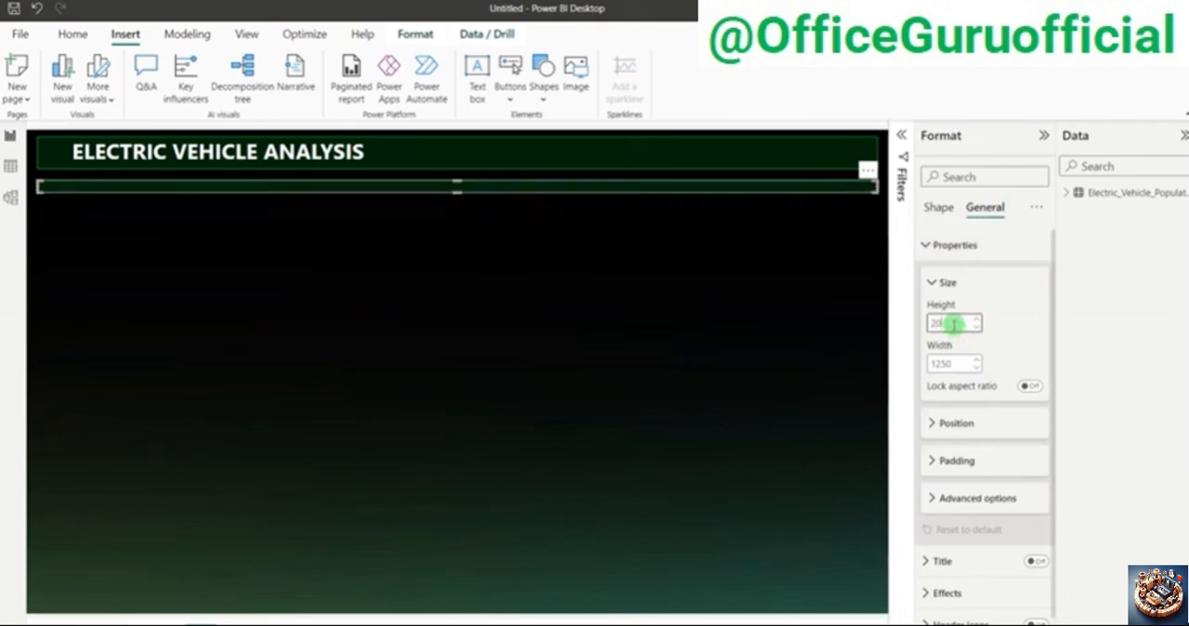
double_click(942, 363)
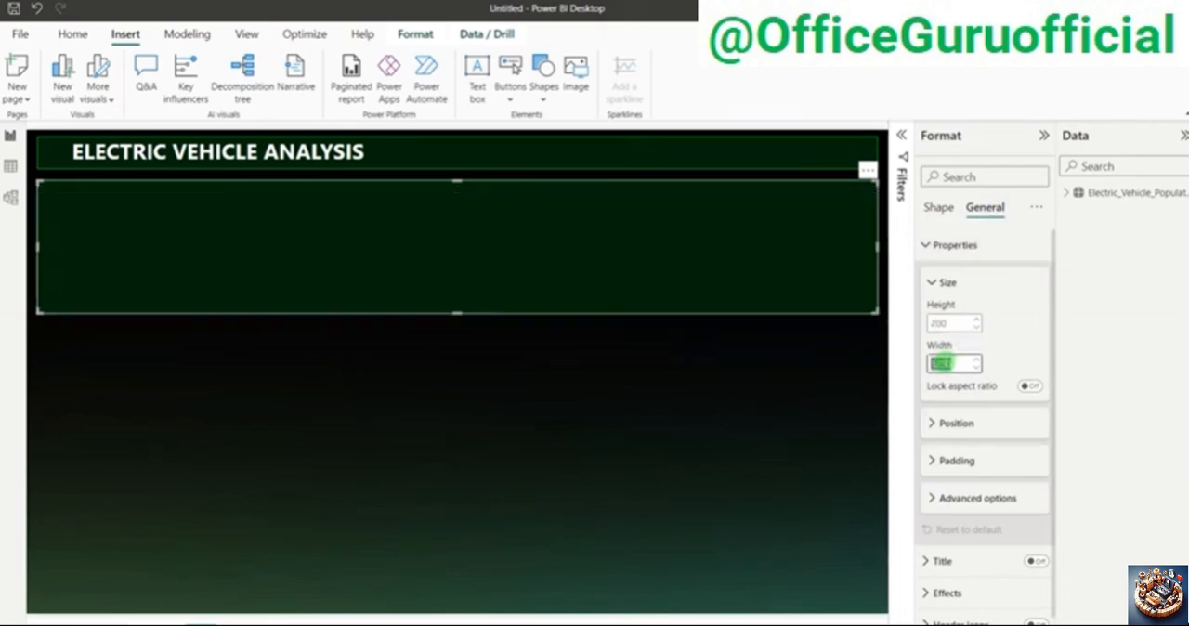
text(230)
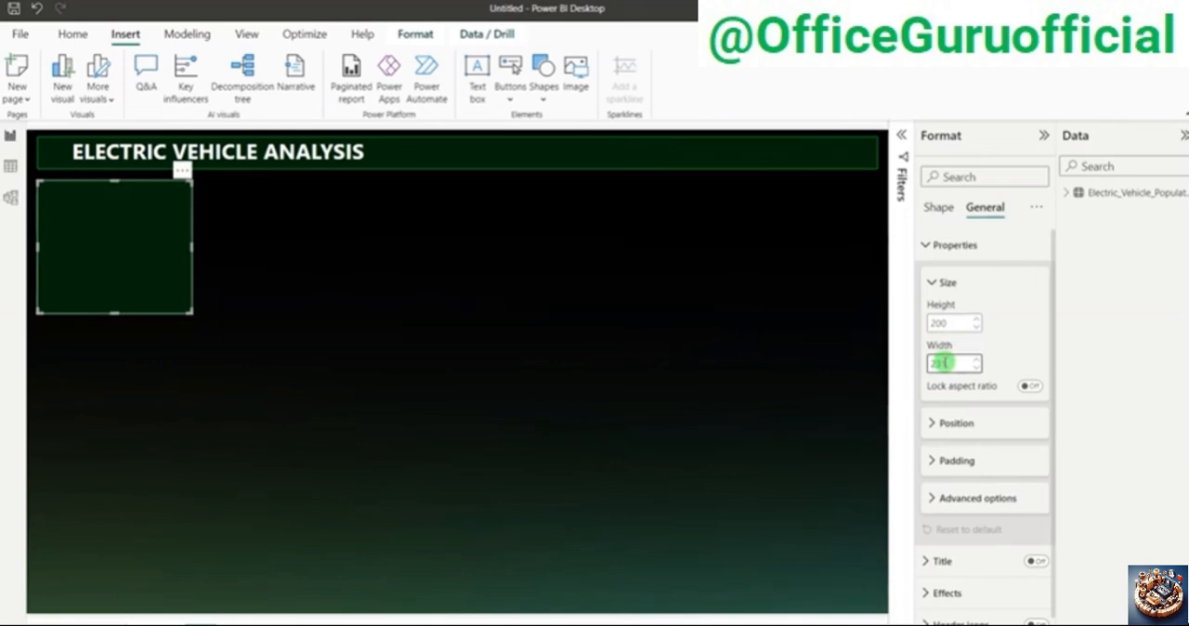
click(537, 359)
Step: Set the rounded corners of the KPI panel rectangle to 3%
click(167, 266)
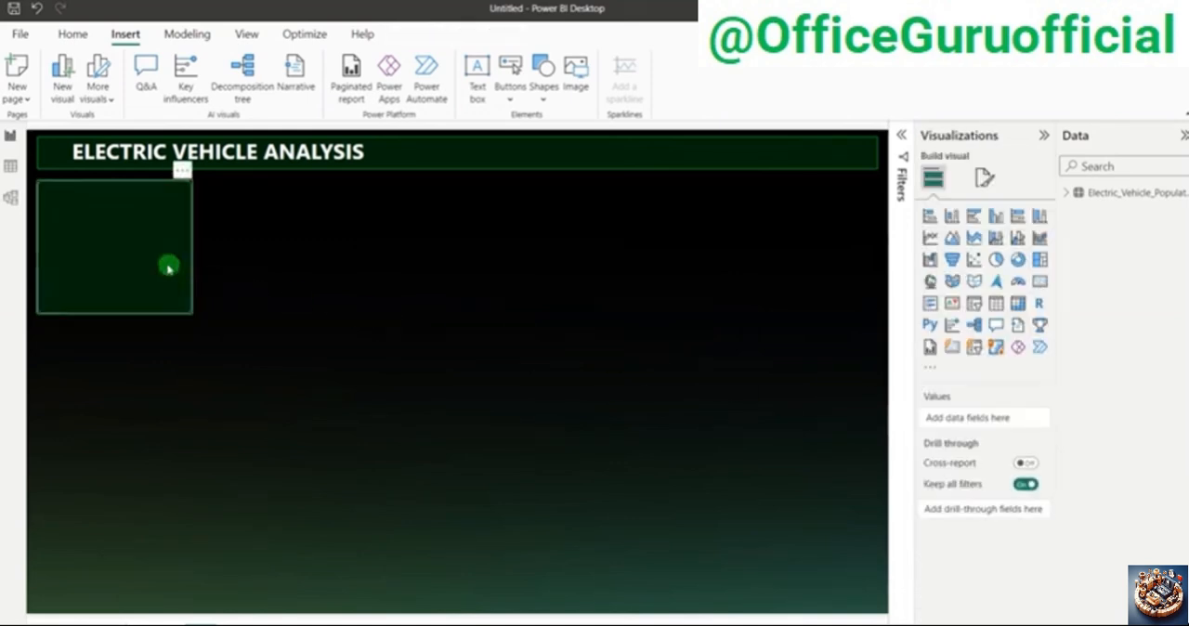
click(950, 244)
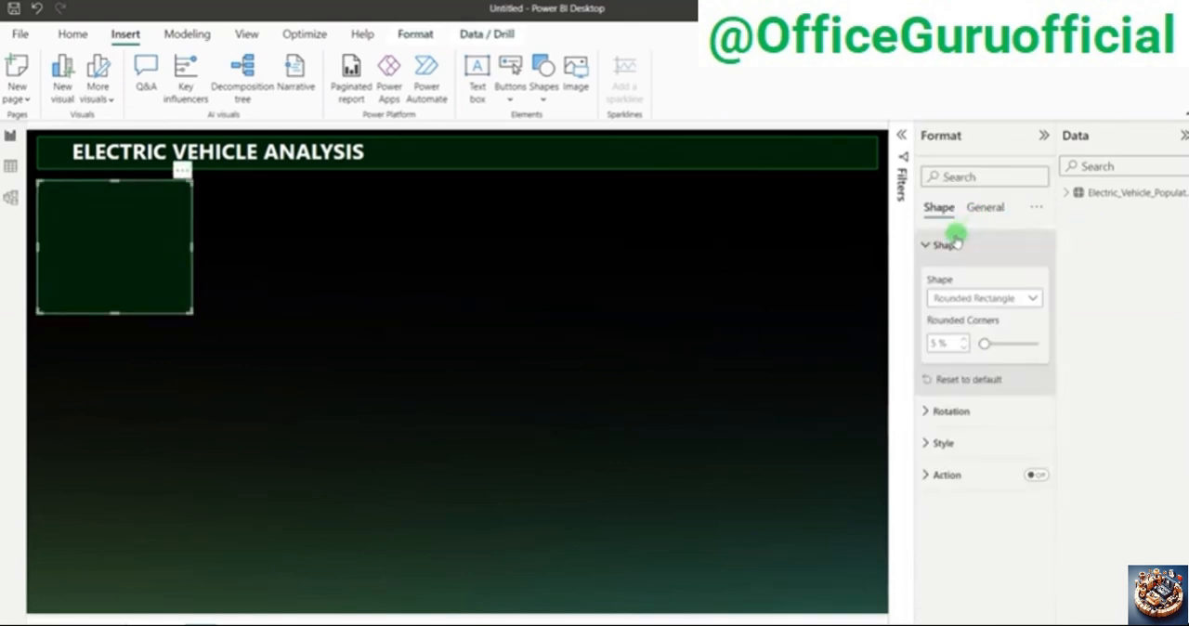
click(967, 348)
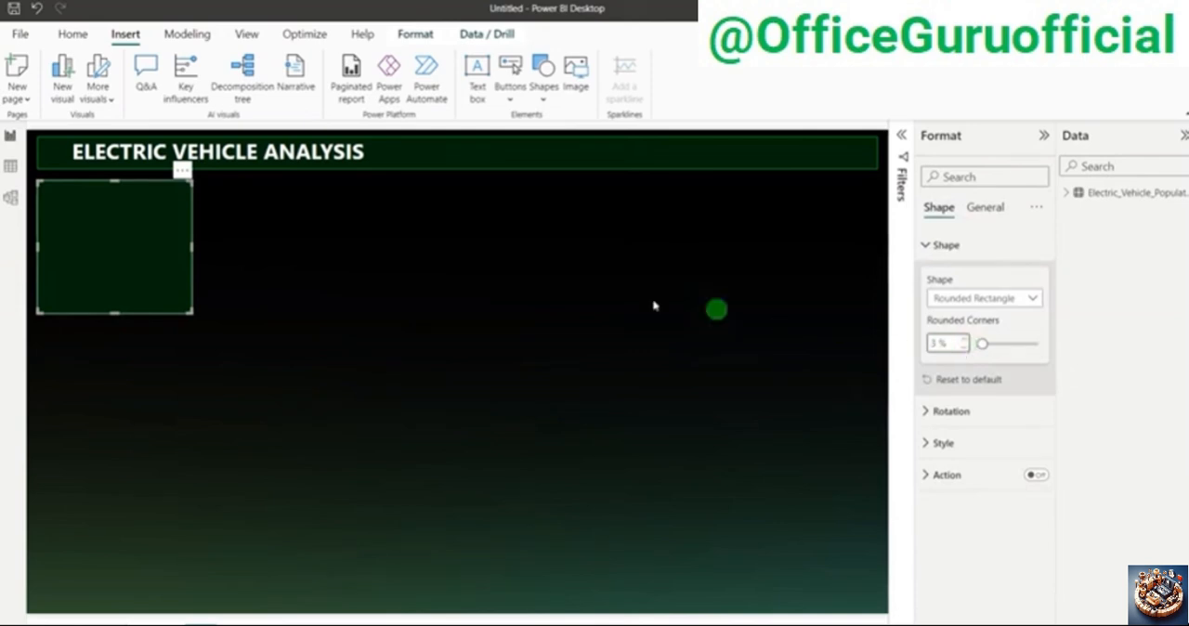
click(538, 289)
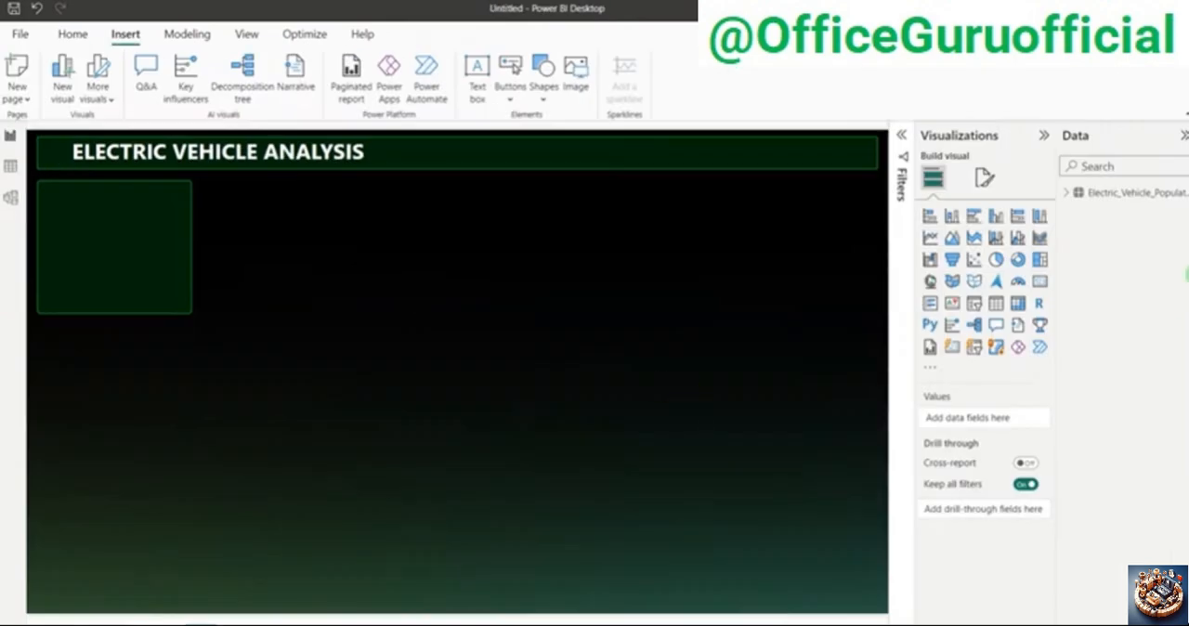
Step: Create a new measure in the Electric_Vehicle_Population_Data table and name it Total Vehicles
click(1068, 193)
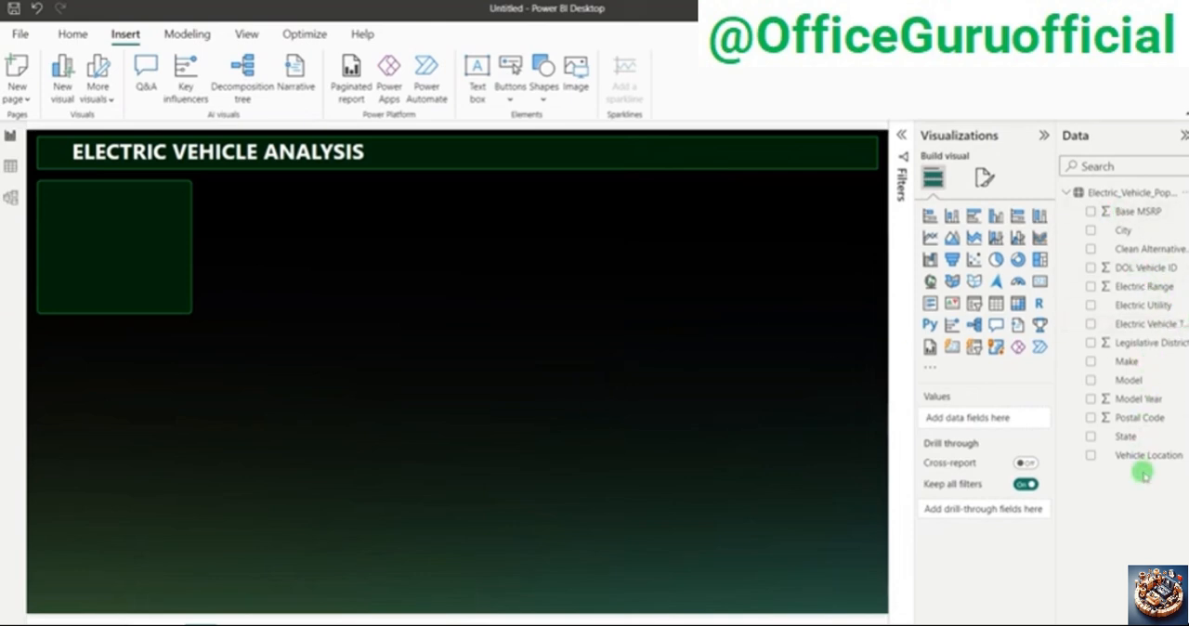
click(1135, 267)
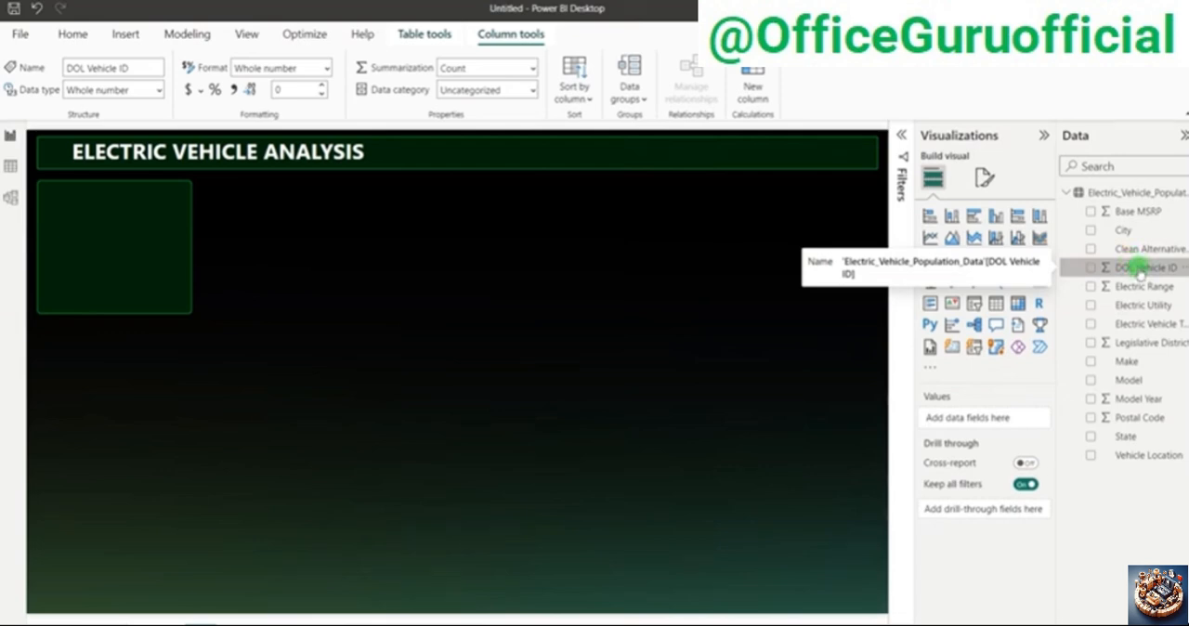
right_click(1137, 268)
click(1031, 334)
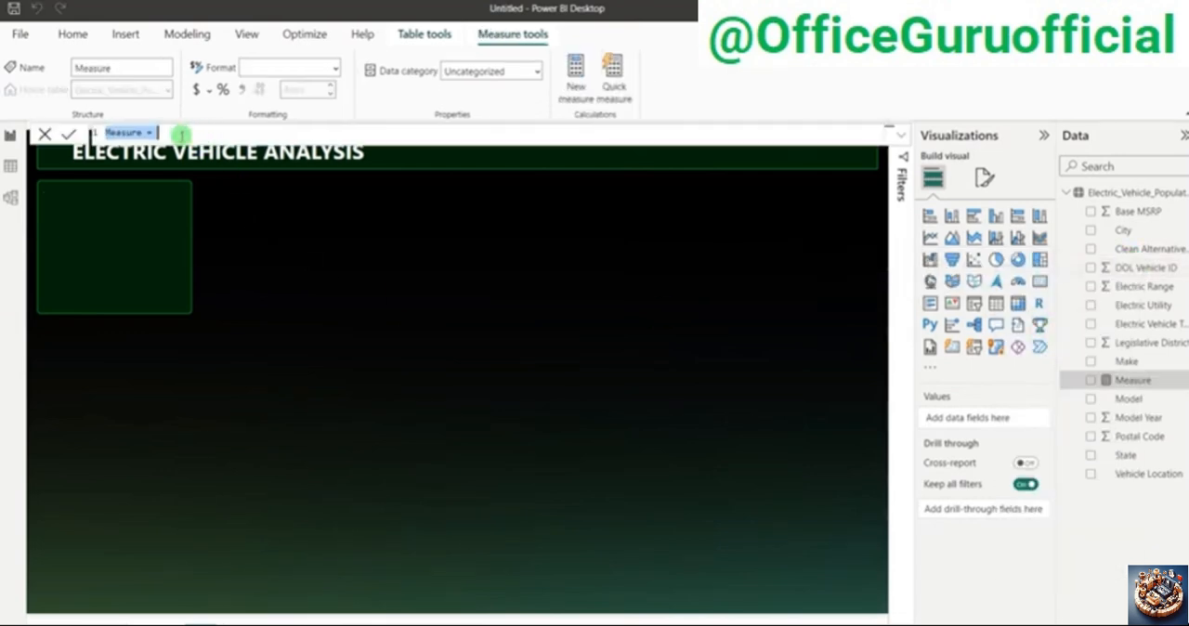
scroll(180, 138, up, 5)
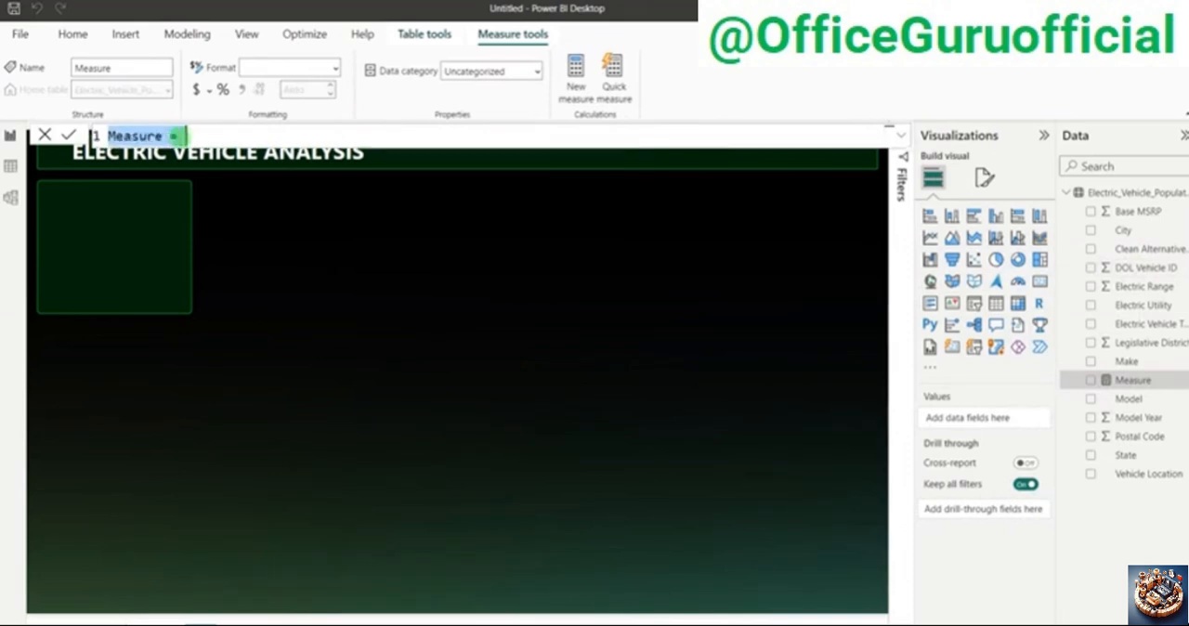
double_click(139, 138)
text(tot)
key(BackSpace)
key(BackSpace)
key(BackSpace)
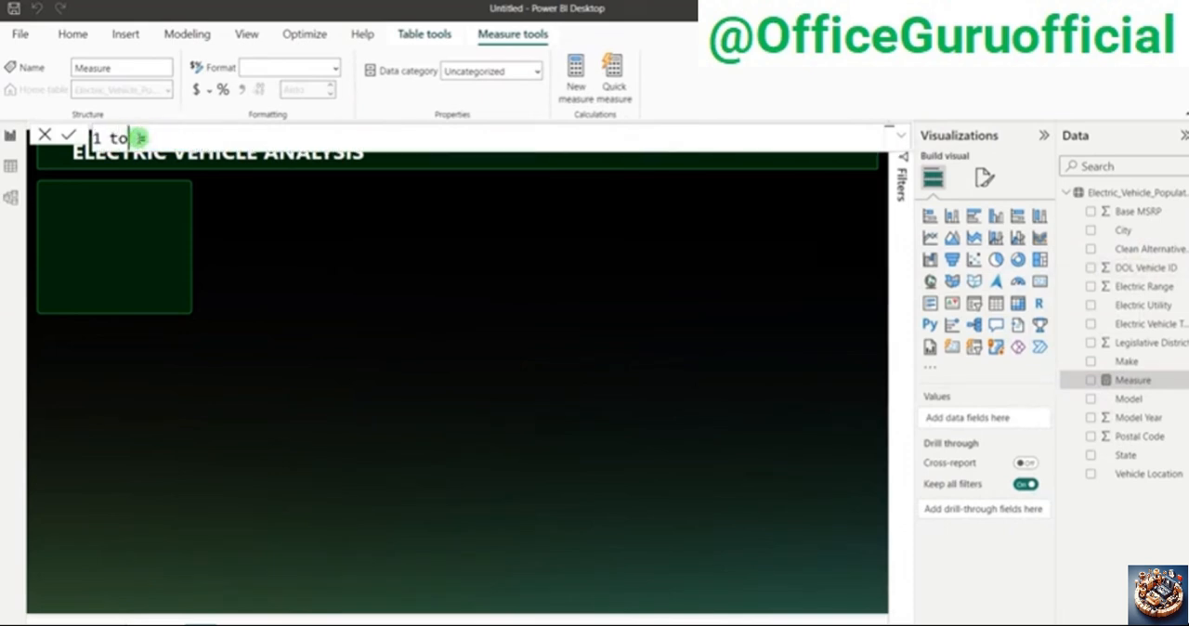
text(Total)
text(Vehicels =)
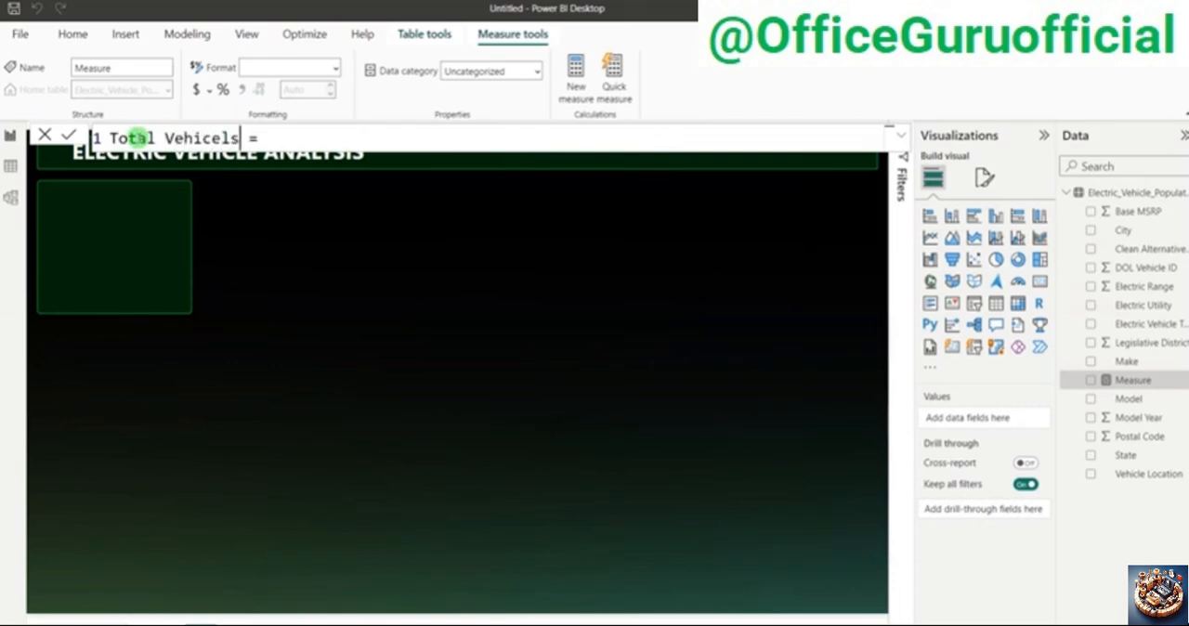
key(BackSpace)
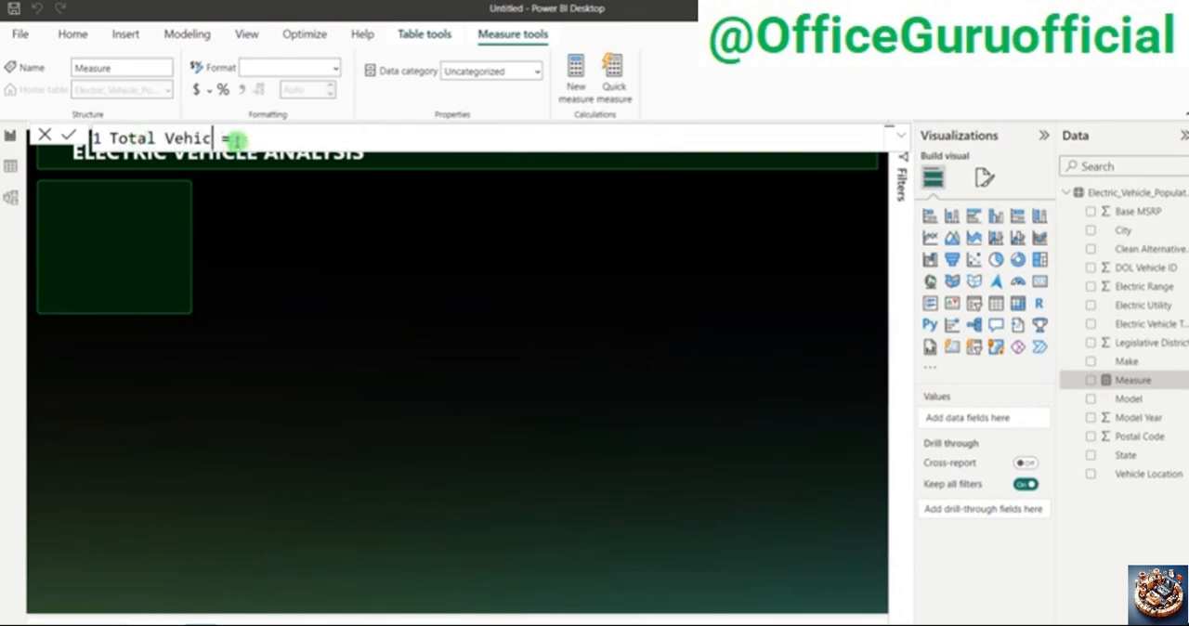
click(268, 137)
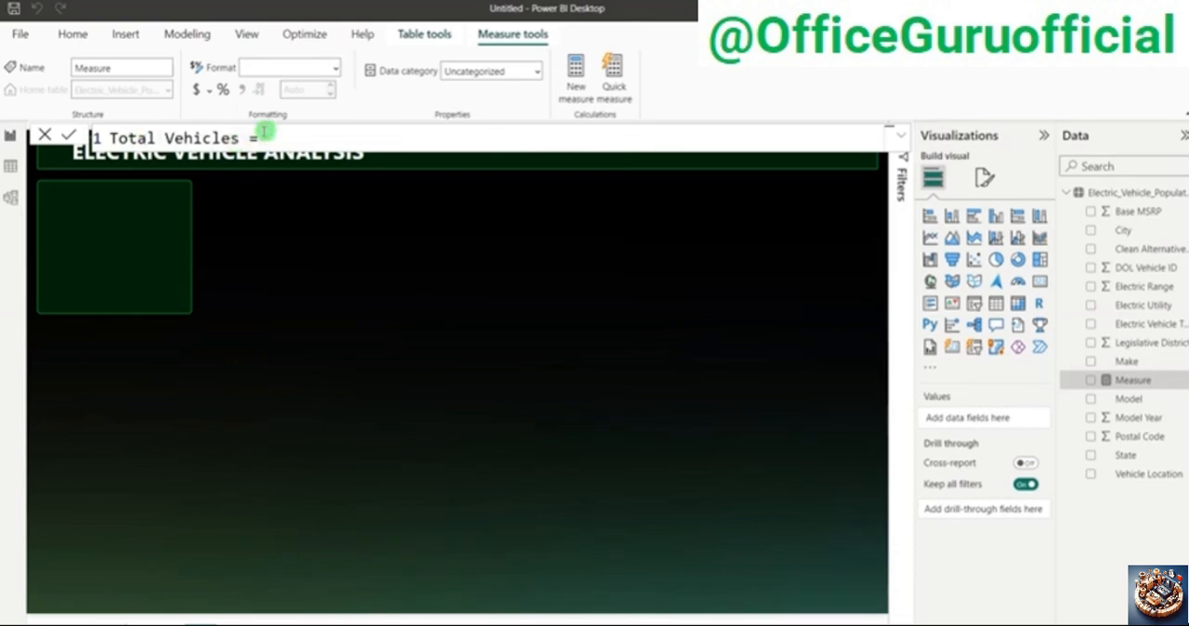
Step: Define the Total Vehicles measure as DISTINCTCOUNT(Electric_Vehicle_Population_Data[DOL Vehicle ID]) and commit the formula
text(coun)
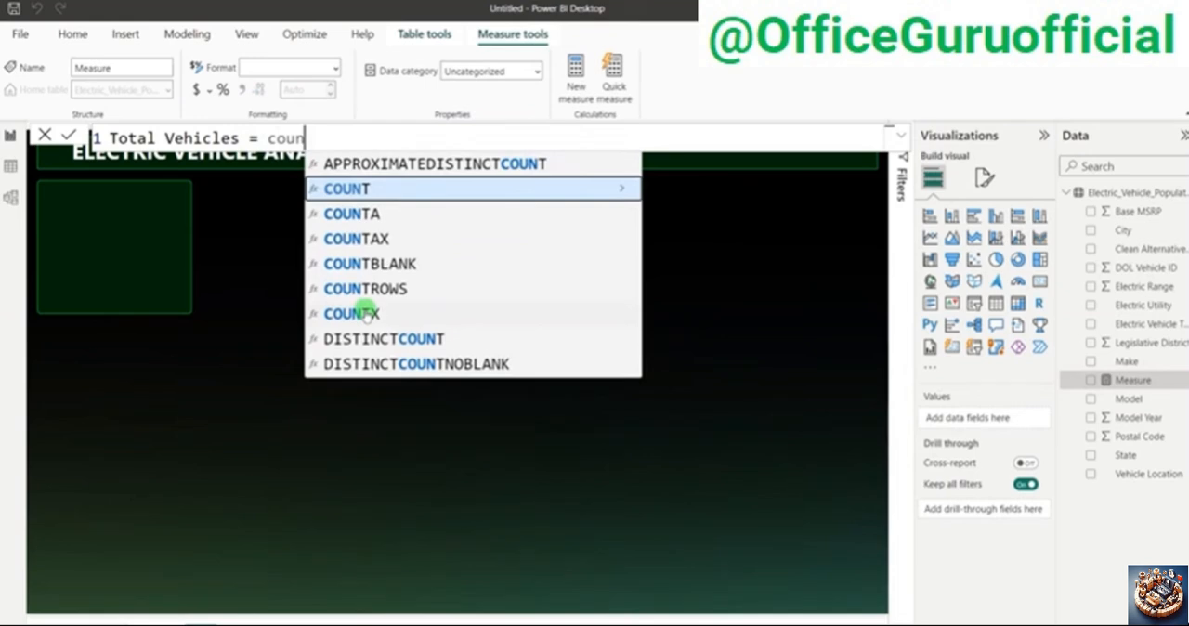
click(376, 338)
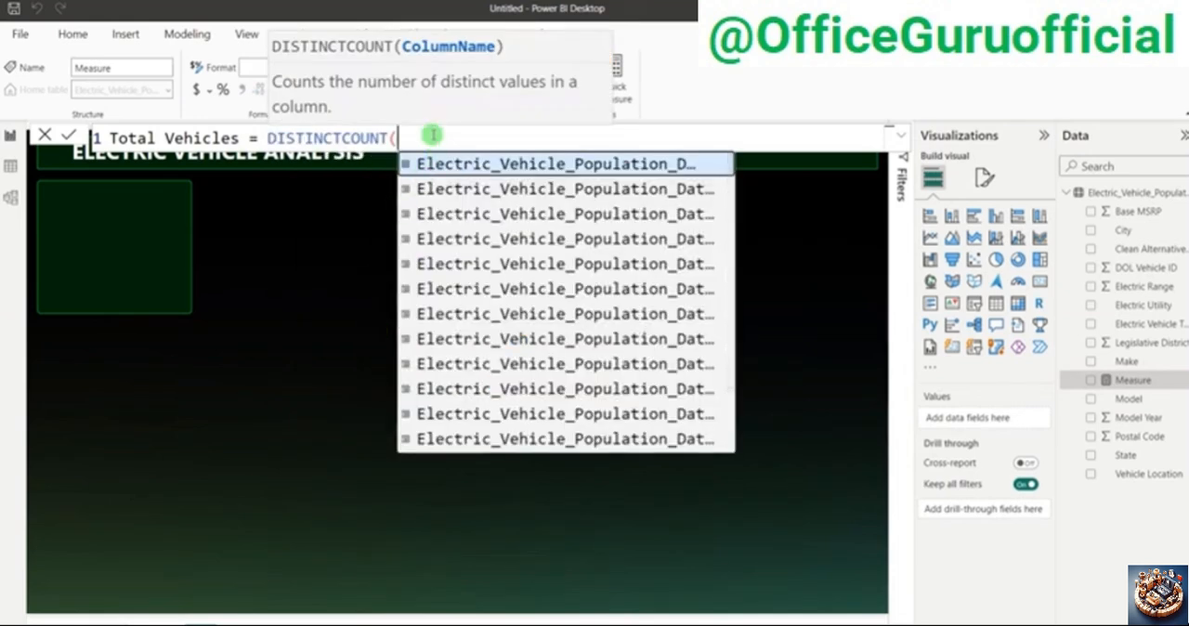
text(dol)
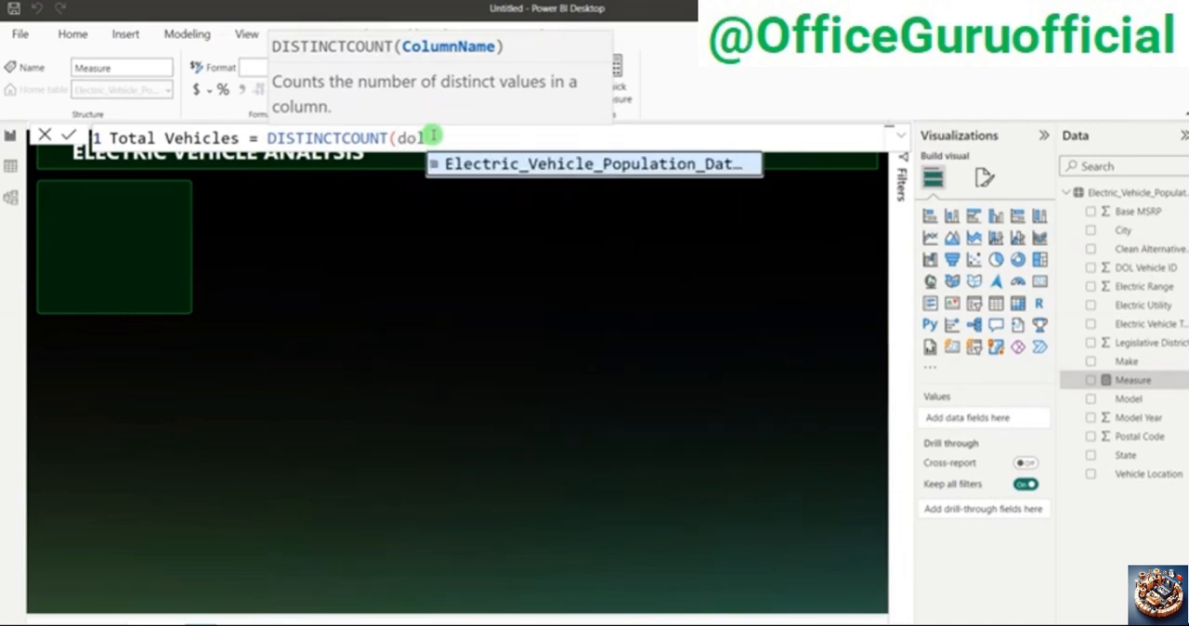
key(Tab)
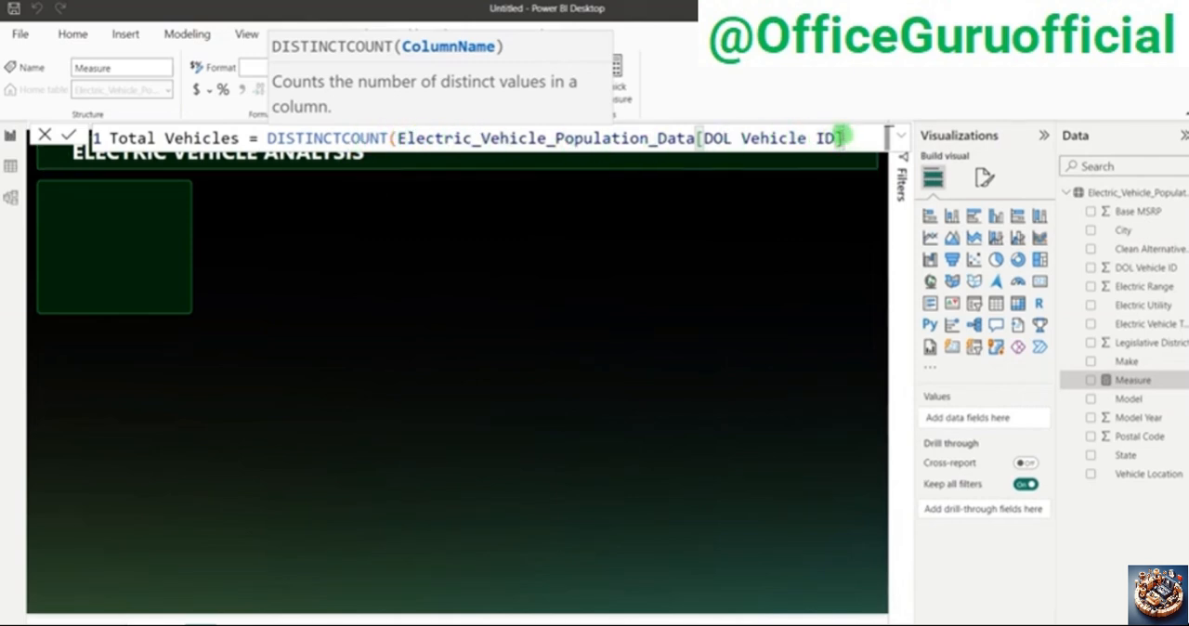
text())
key(Return)
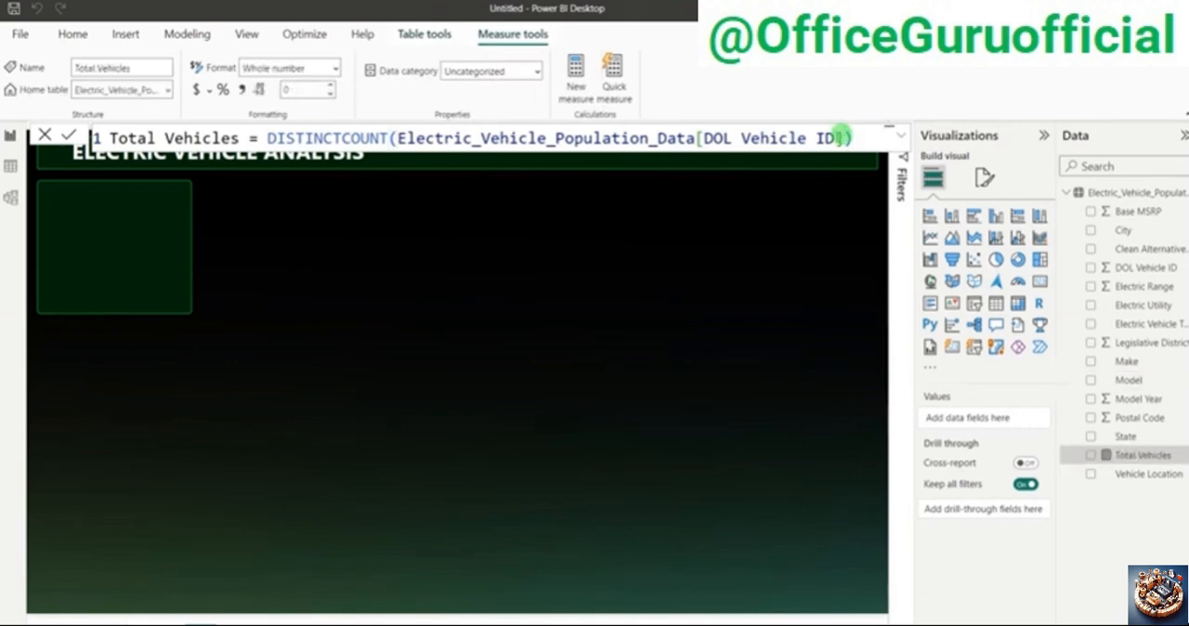
click(681, 296)
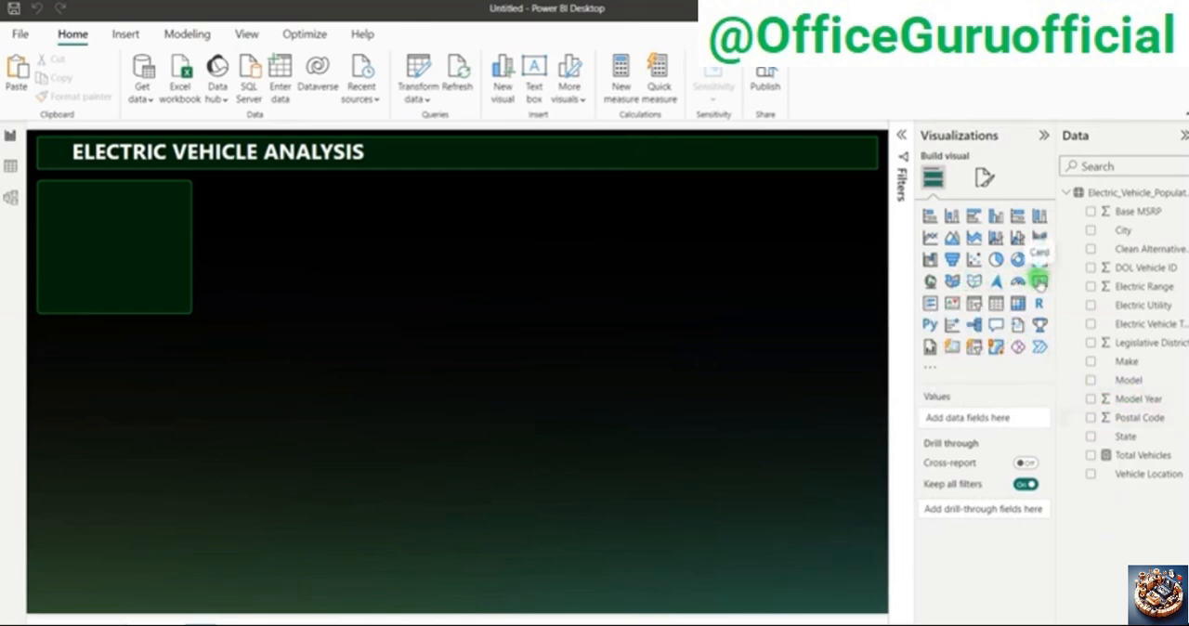
Step: Add a Card visual showing Total Vehicles, placed in the open area of the canvas, and reduce its height
click(1040, 281)
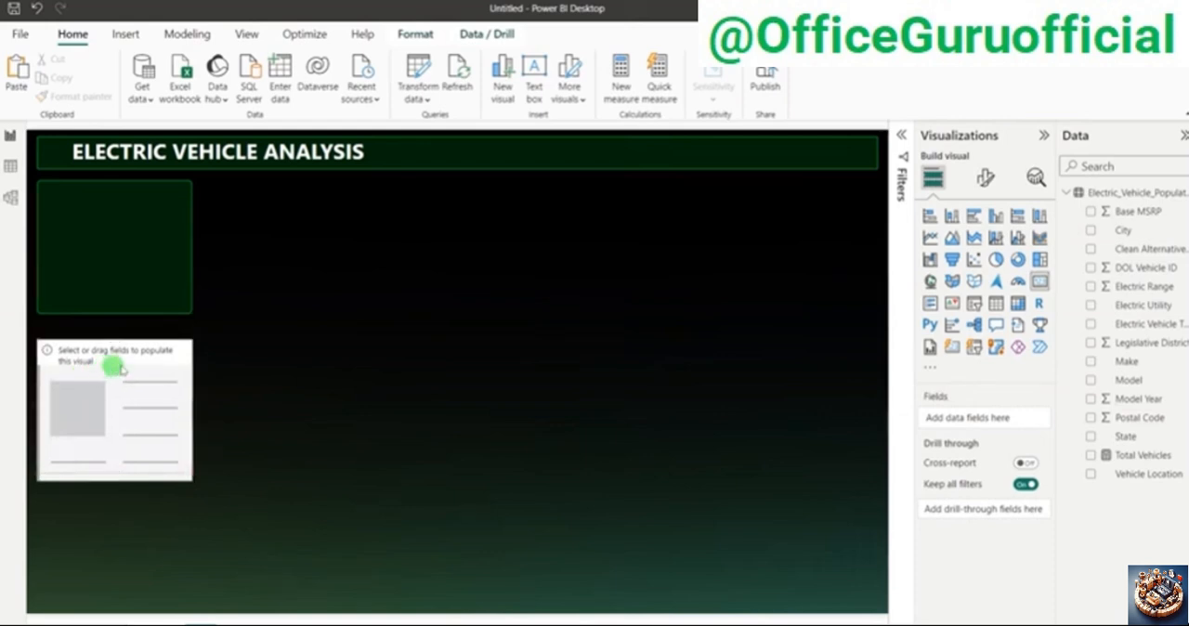
drag(77, 375, 594, 274)
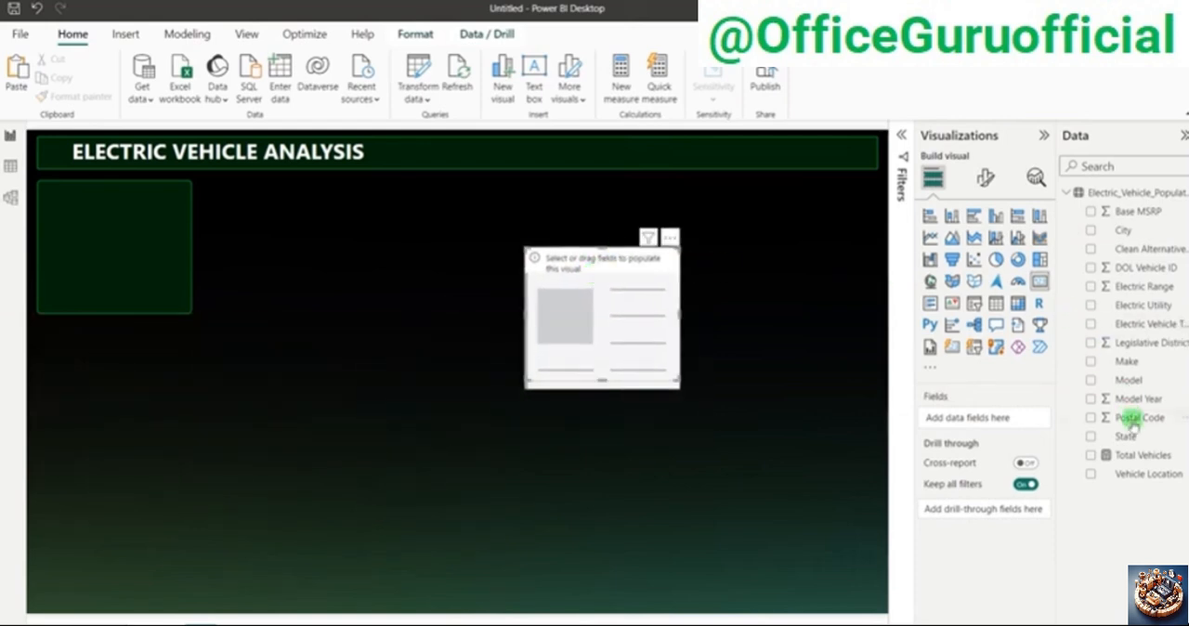
drag(1127, 455, 985, 419)
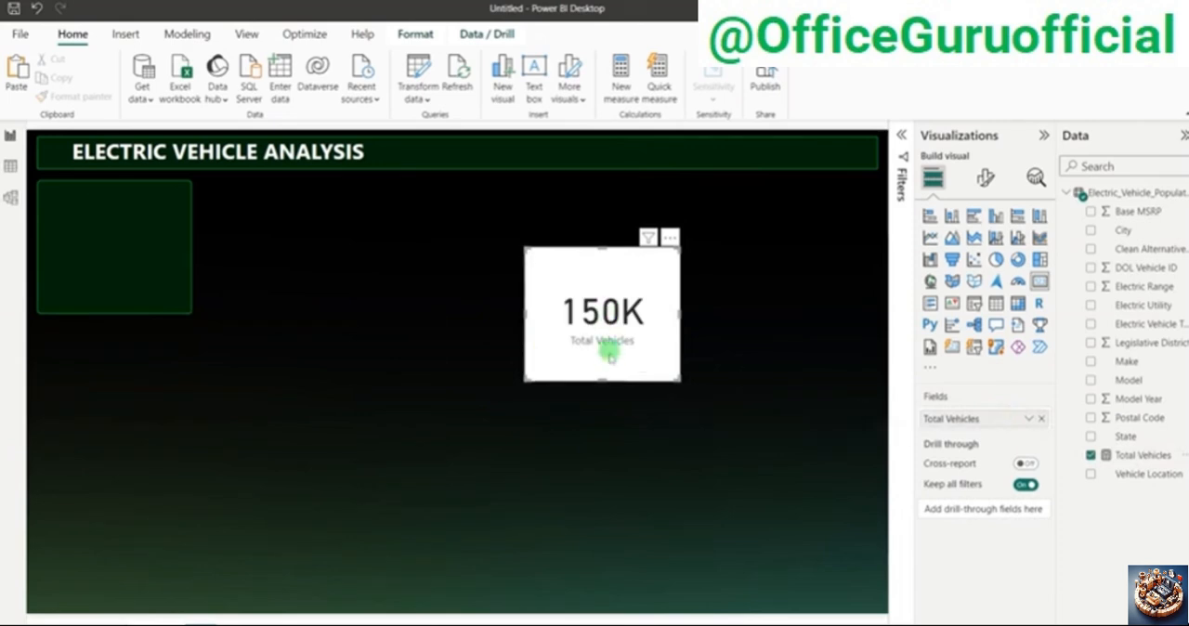
drag(603, 365, 606, 328)
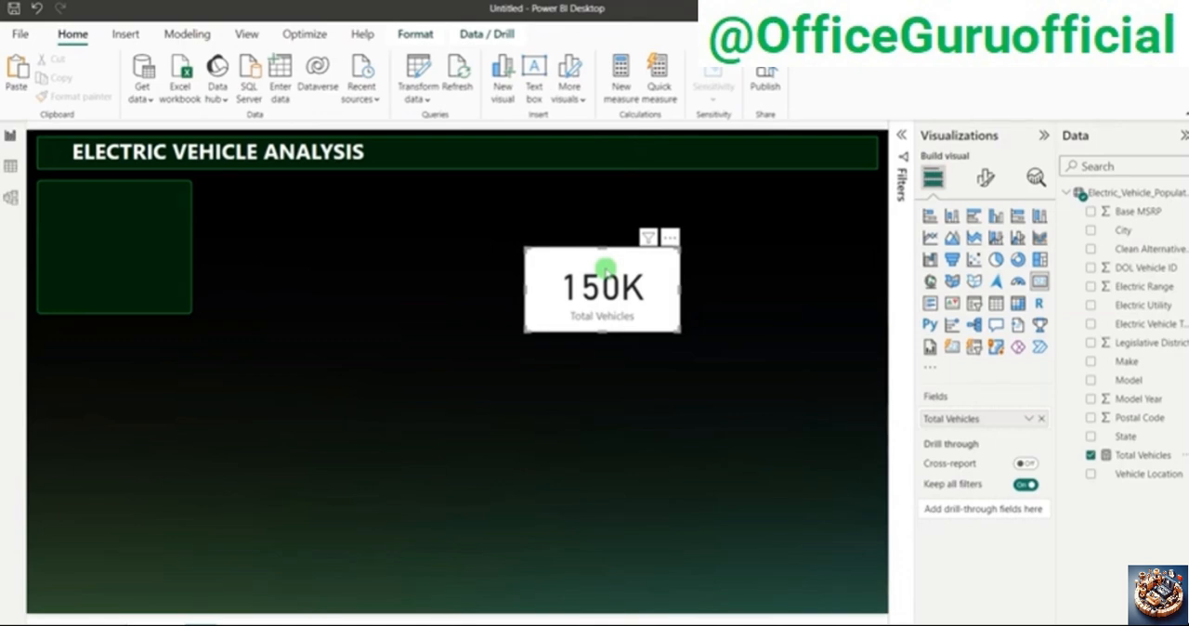
Step: Switch to the Electric_Vehicle_Population_Data.csv workbook in Excel and convert the data range into a table with headers
key(alt+Tab)
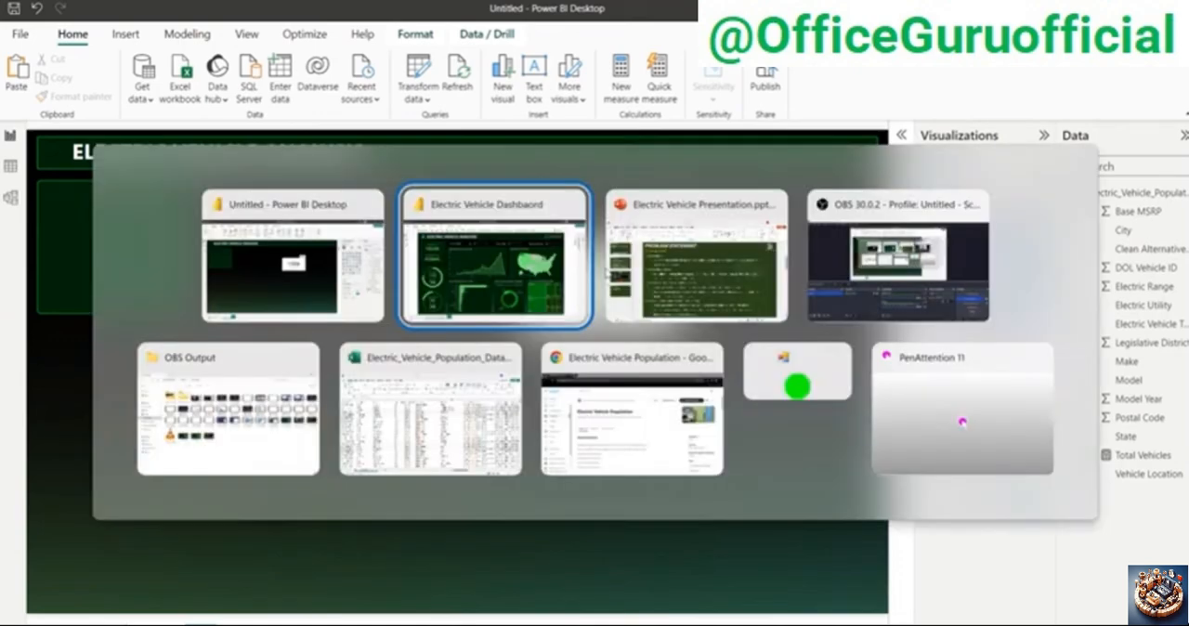
click(446, 414)
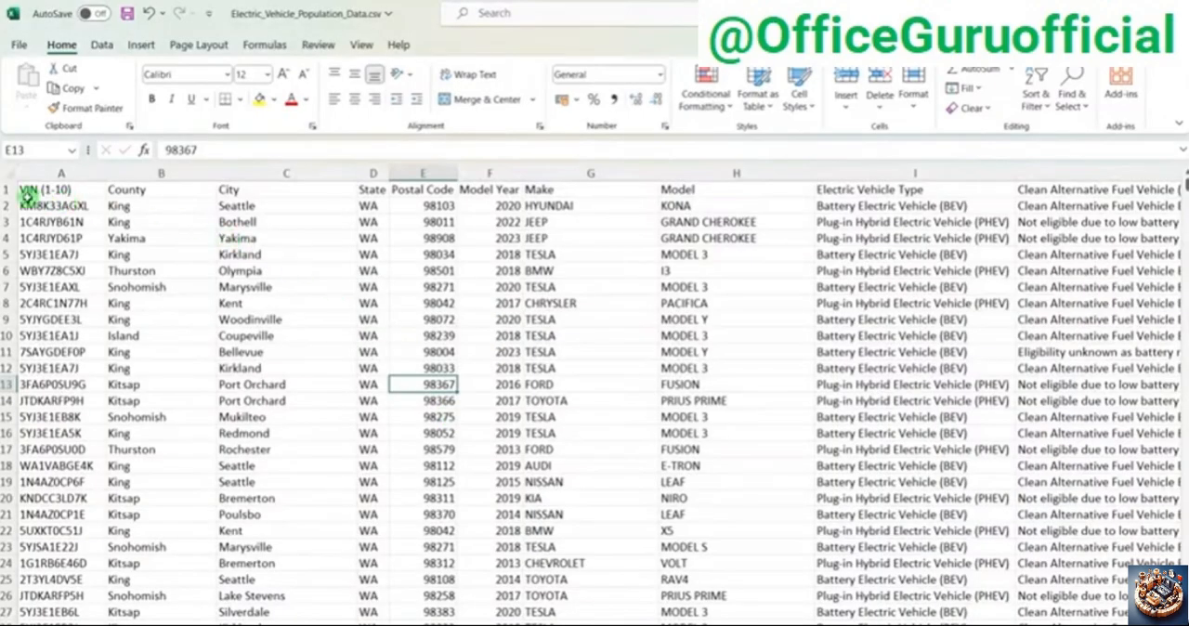
click(118, 267)
key(ctrl+t)
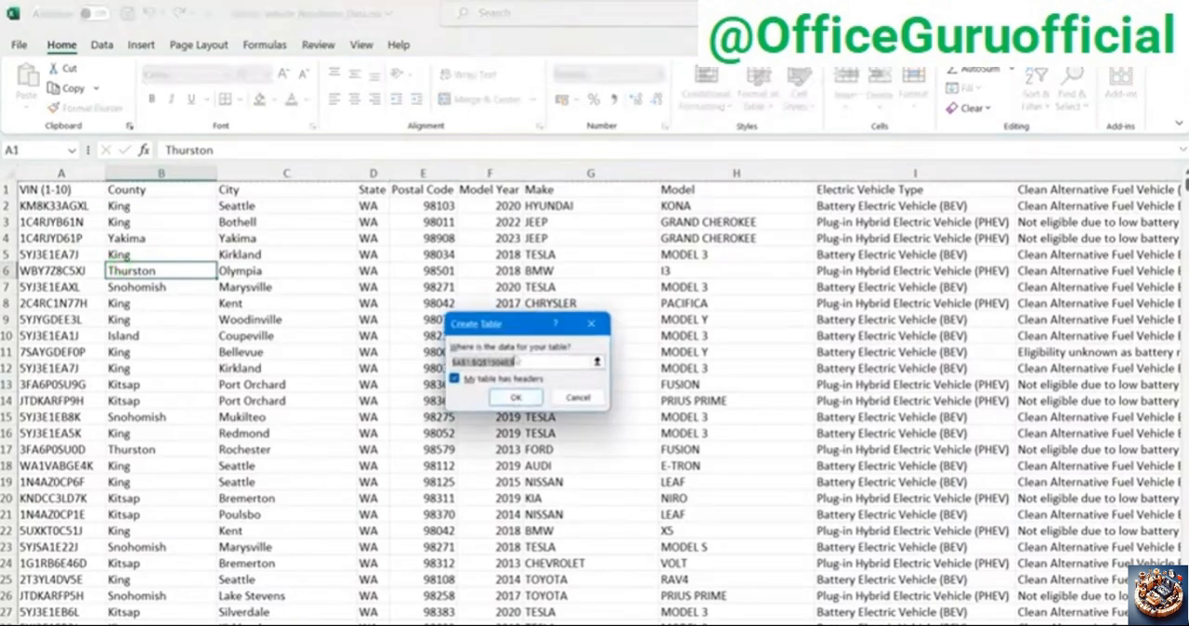
click(513, 397)
click(692, 310)
Step: Examine the years offered by the Model Year column's filter and return to the untitled Power BI report
click(548, 190)
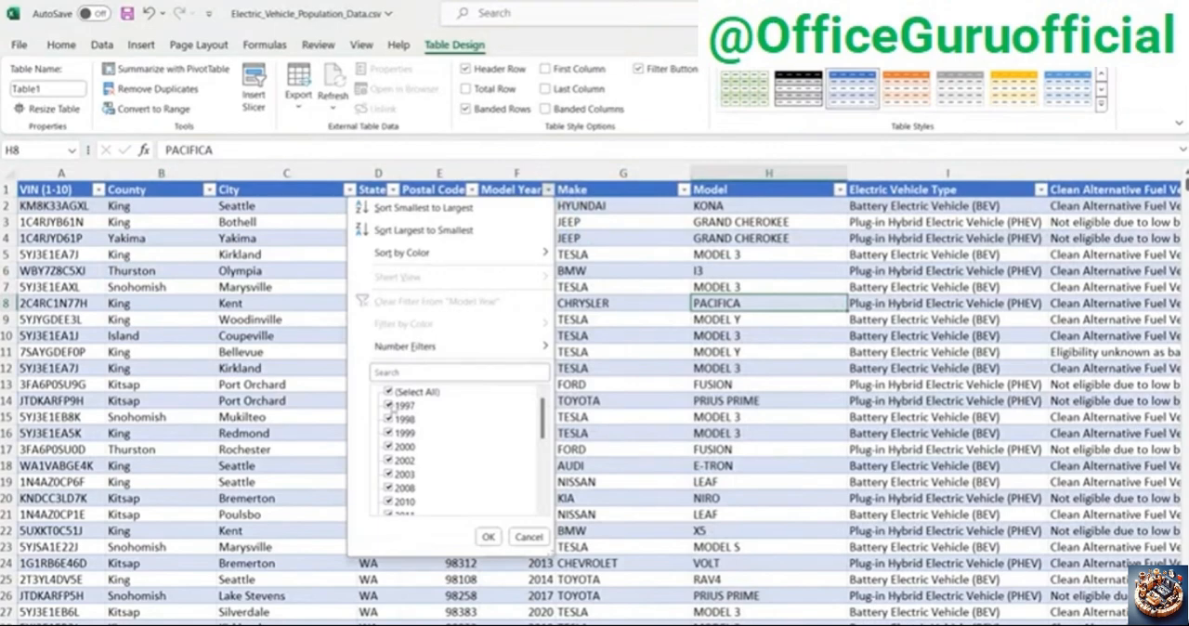
scroll(430, 412, down, 5)
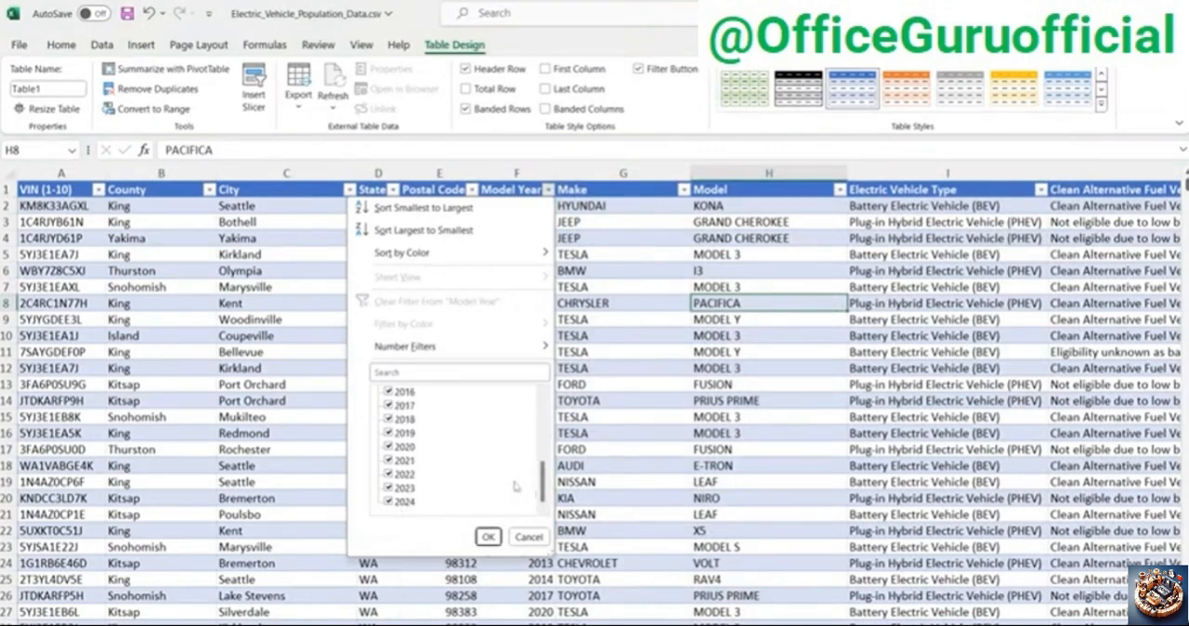
drag(545, 487, 544, 514)
click(488, 537)
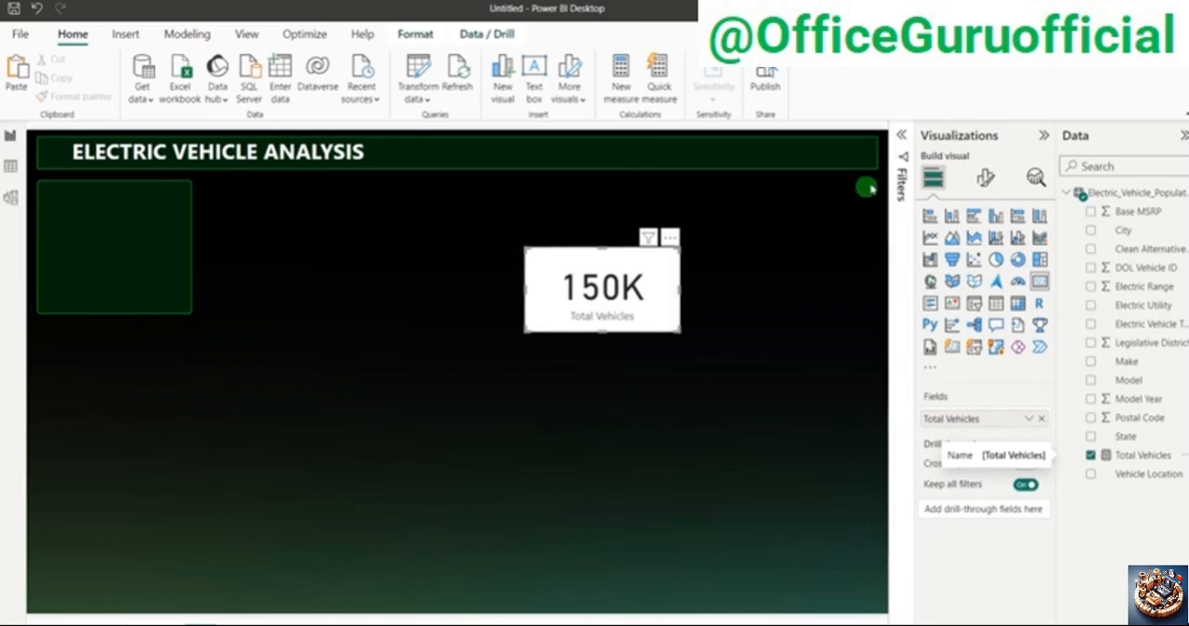
Step: Shift the Total Vehicles card toward the middle of the canvas and add Model Year as a page-level filter
drag(644, 279, 578, 277)
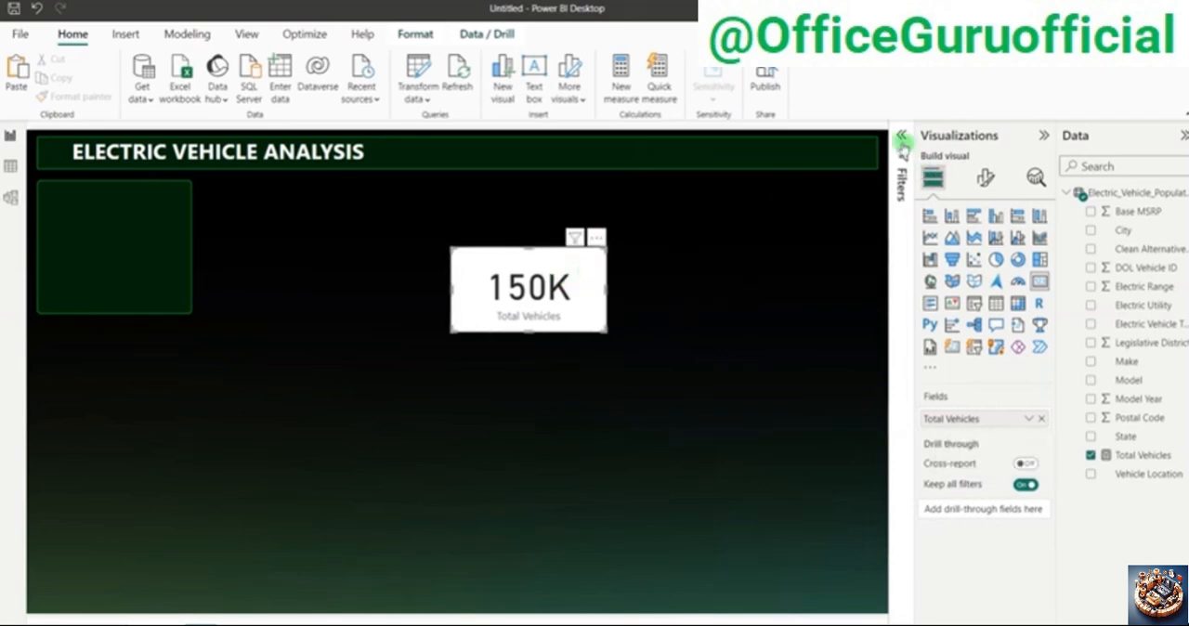
click(900, 139)
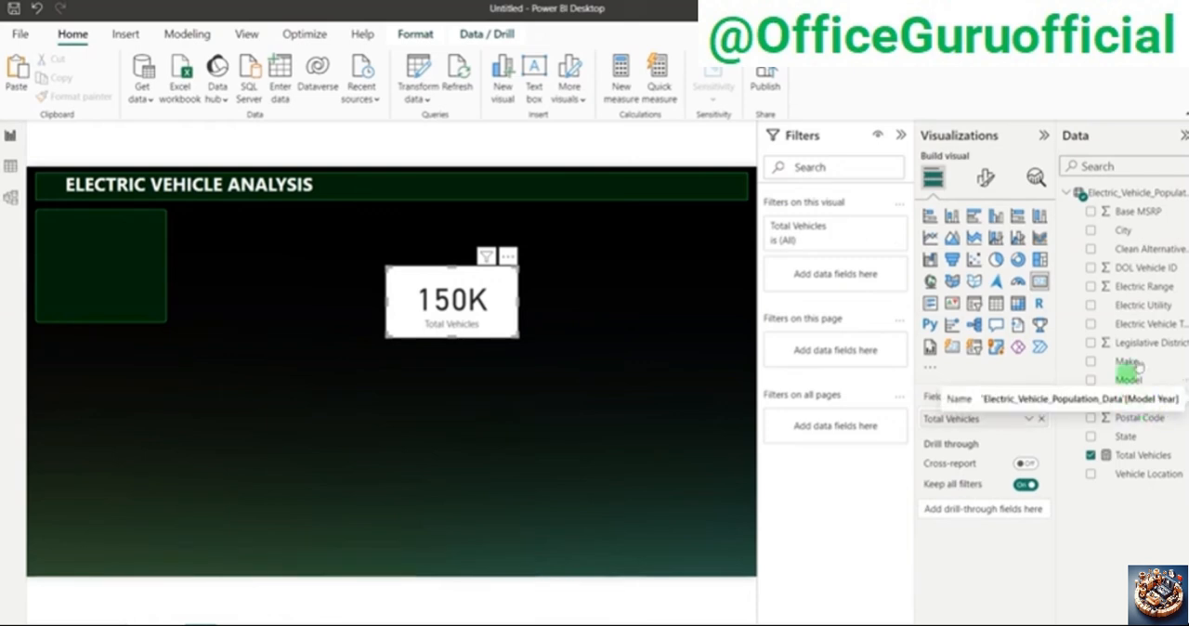
drag(1129, 399, 854, 351)
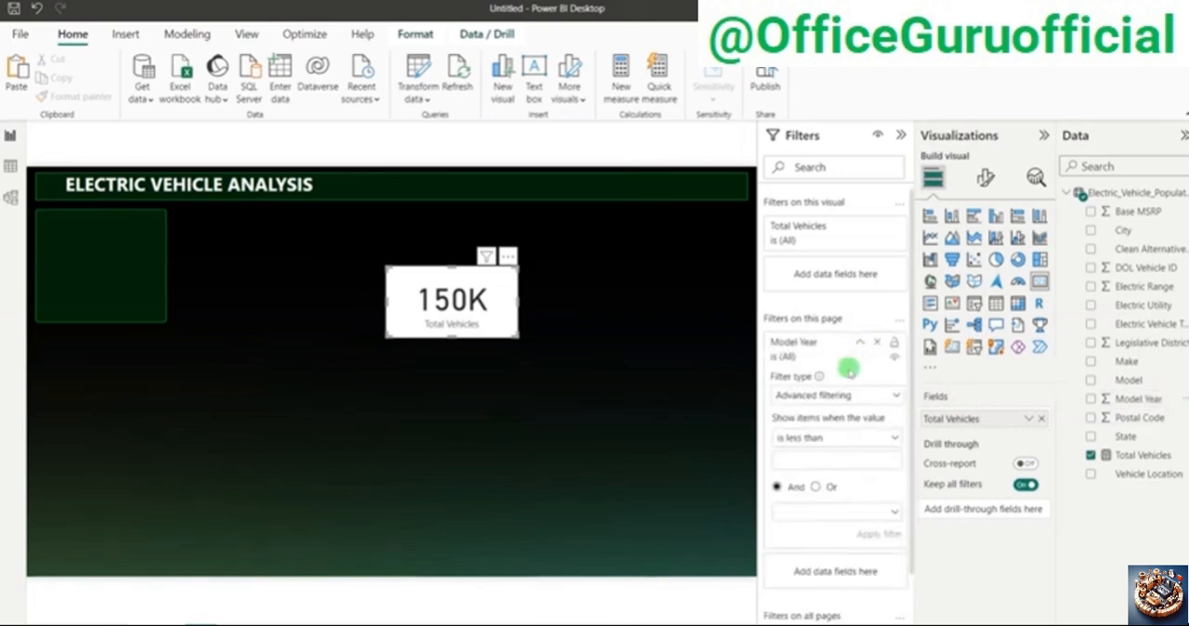
Step: Set the Model Year page filter to show values greater than 2010, apply it and collapse the Filters pane
click(801, 439)
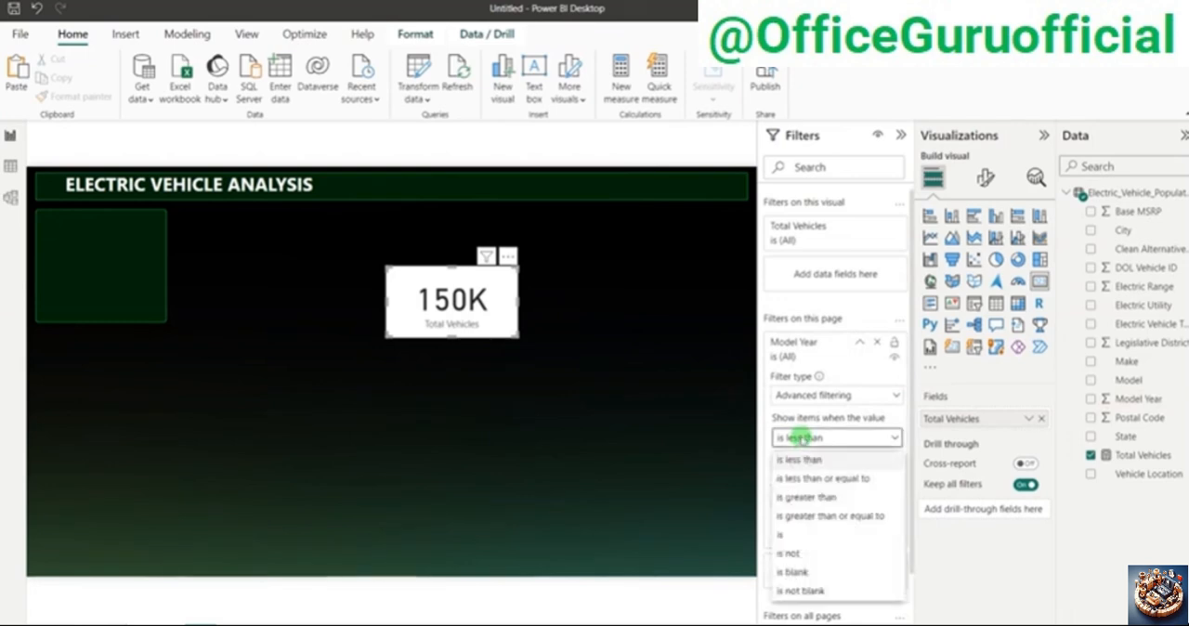
click(808, 497)
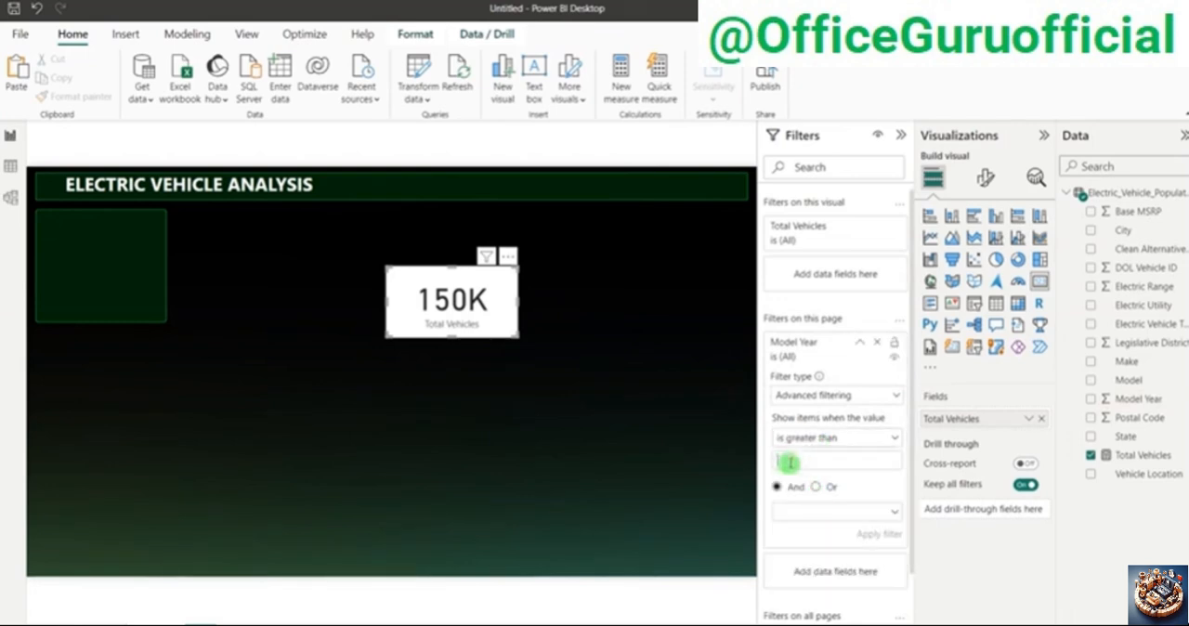
click(789, 461)
text(2010)
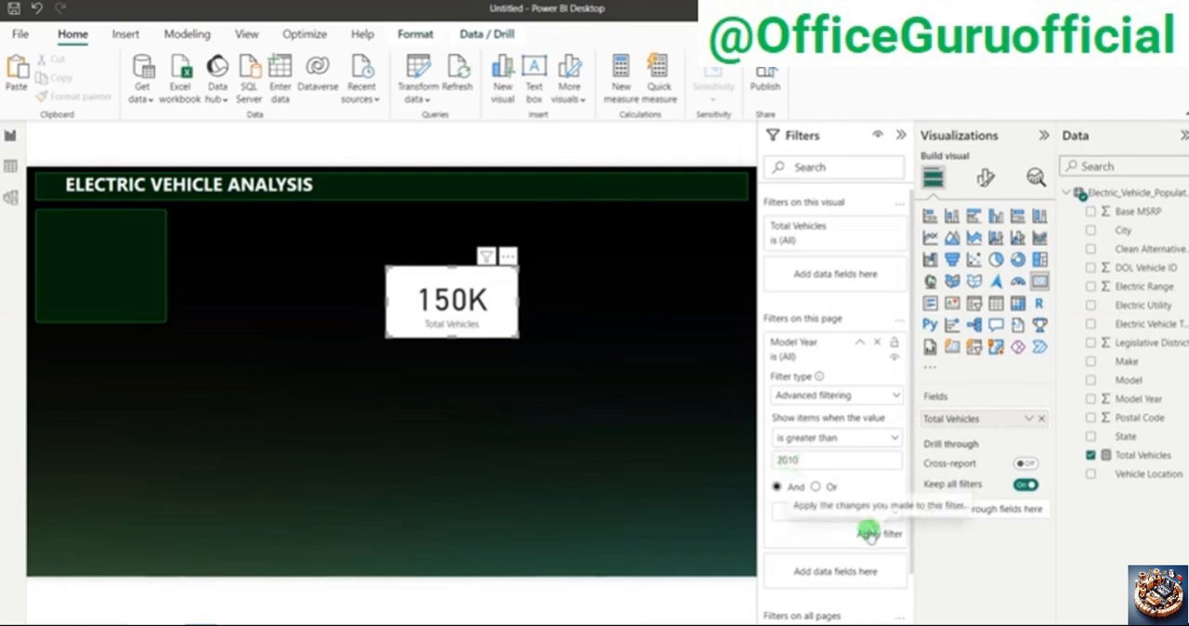
click(867, 534)
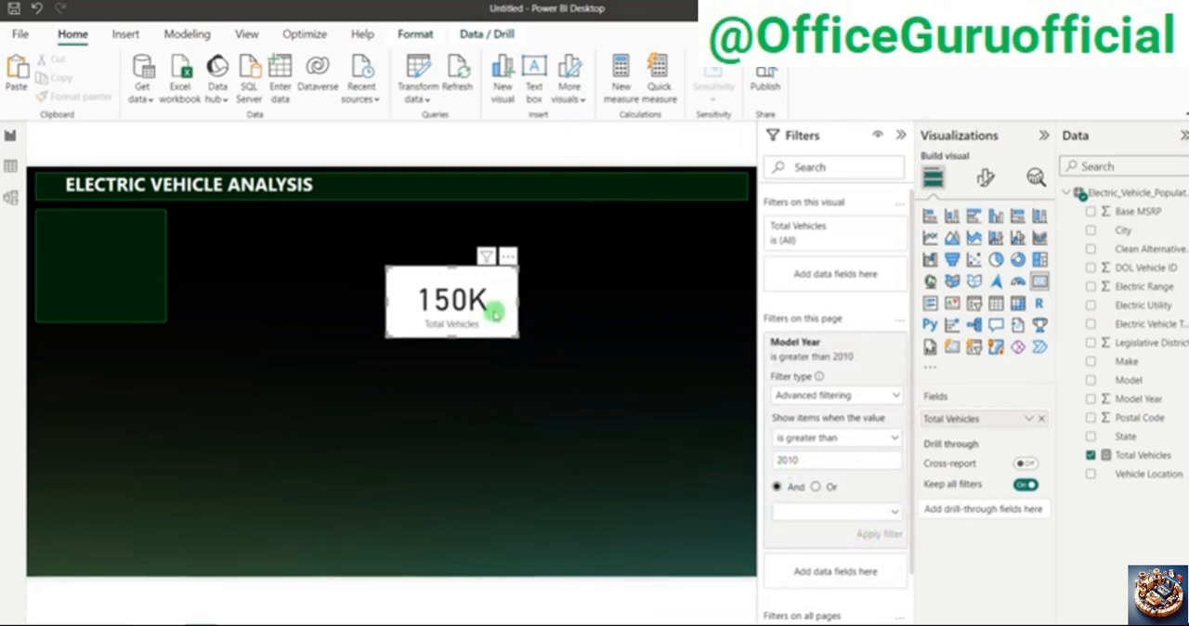
click(575, 307)
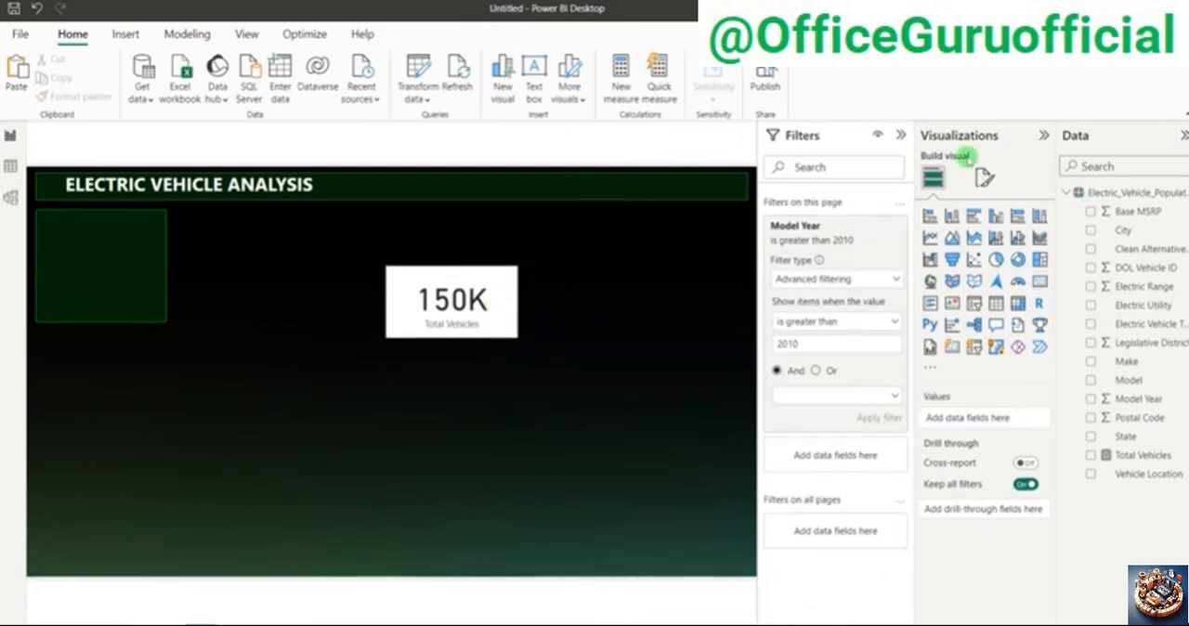
click(900, 135)
Step: Check the Total Vehicles card in the finished Electric Vehicle dashboard and return to the untitled report
key(alt+Tab)
key(alt+Tab)
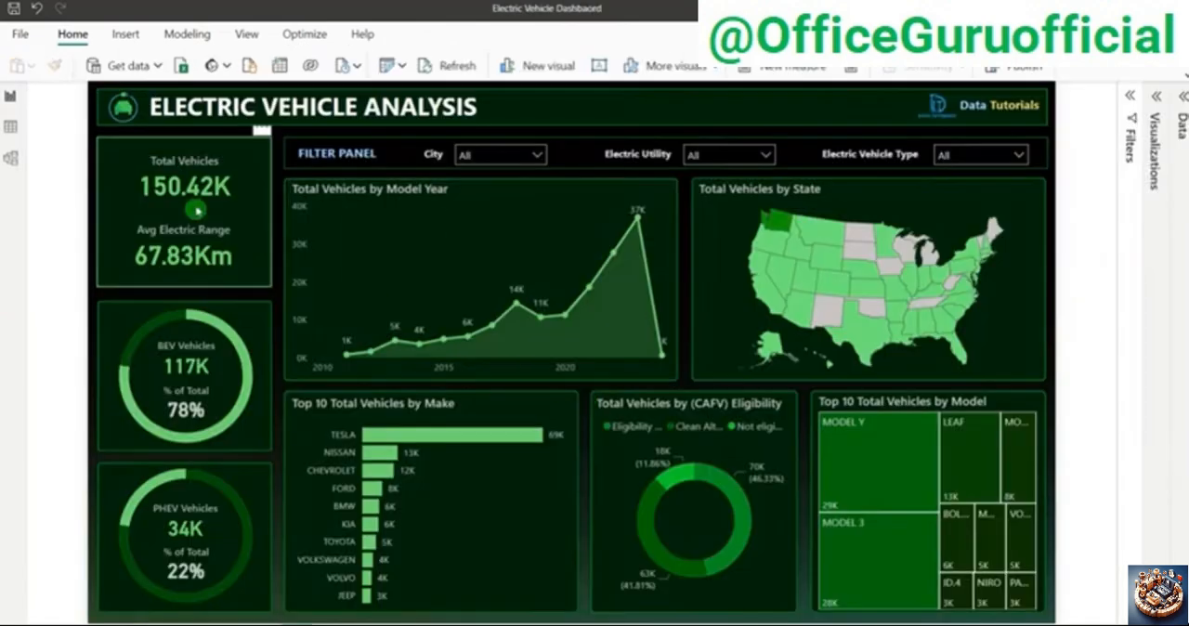
Step: Switch to the Electric_Vehicle_Population_Data.csv workbook in Excel and filter the Model Year column to only 2011 through 2024
key(alt+Tab)
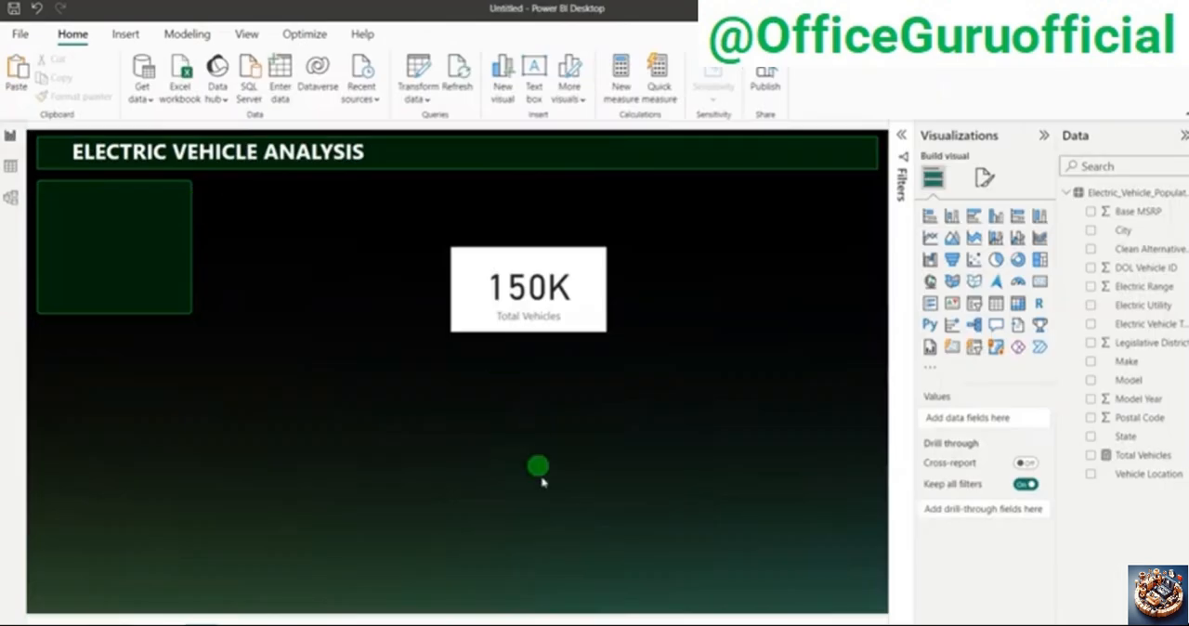
key(alt+Tab)
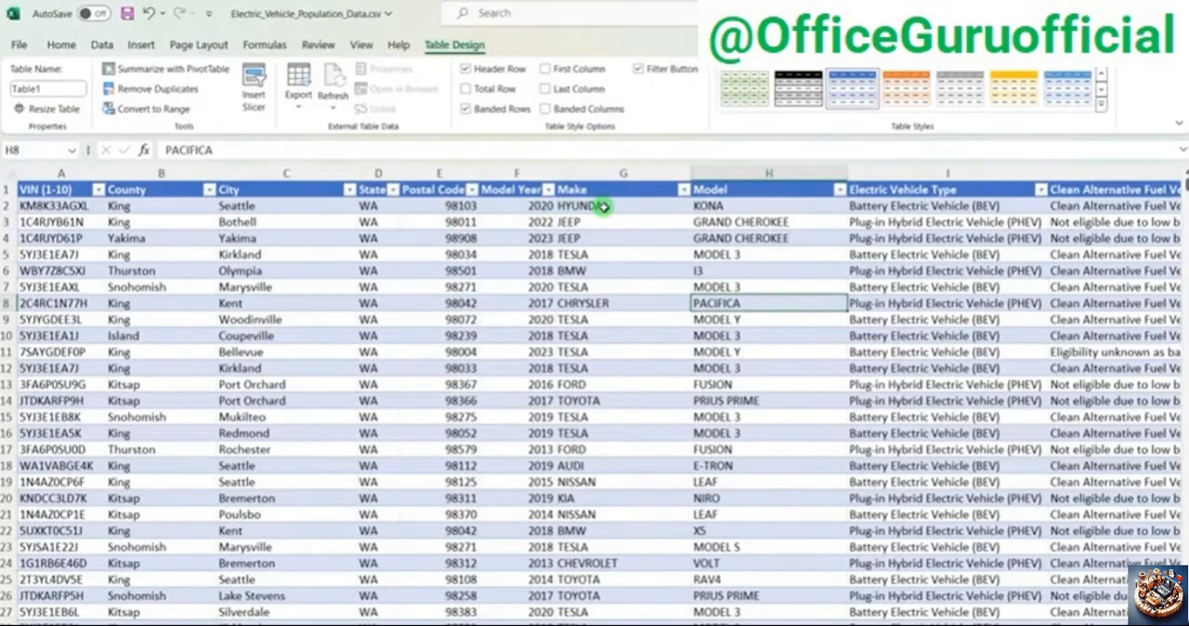
click(548, 190)
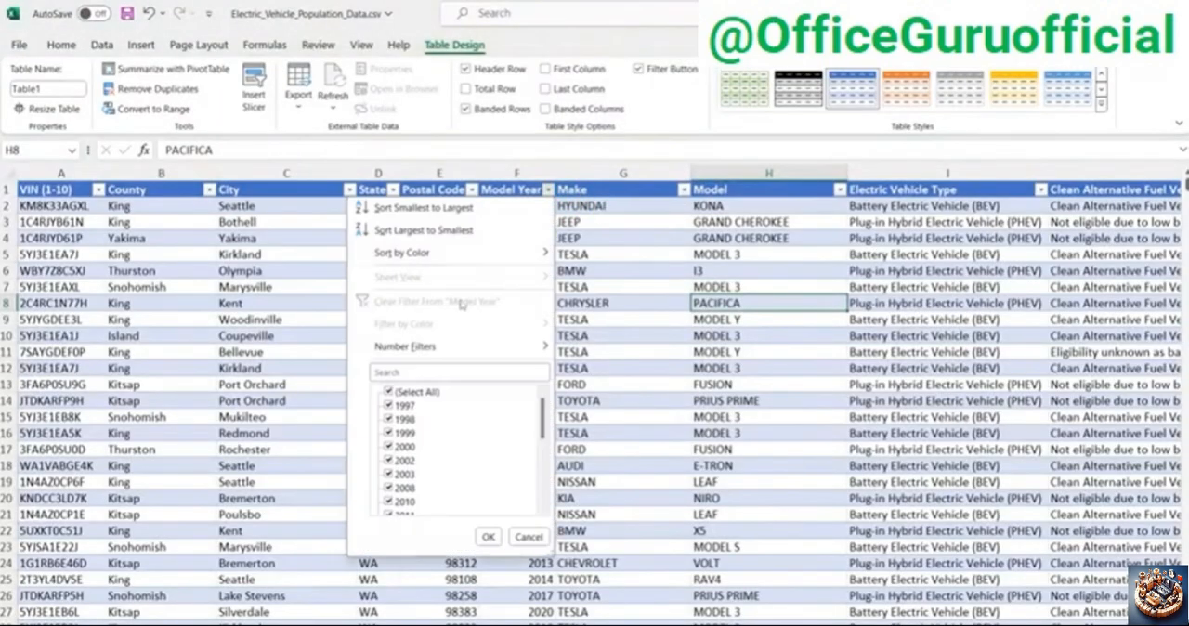
click(391, 391)
scroll(407, 433, down, 5)
scroll(409, 436, up, 2)
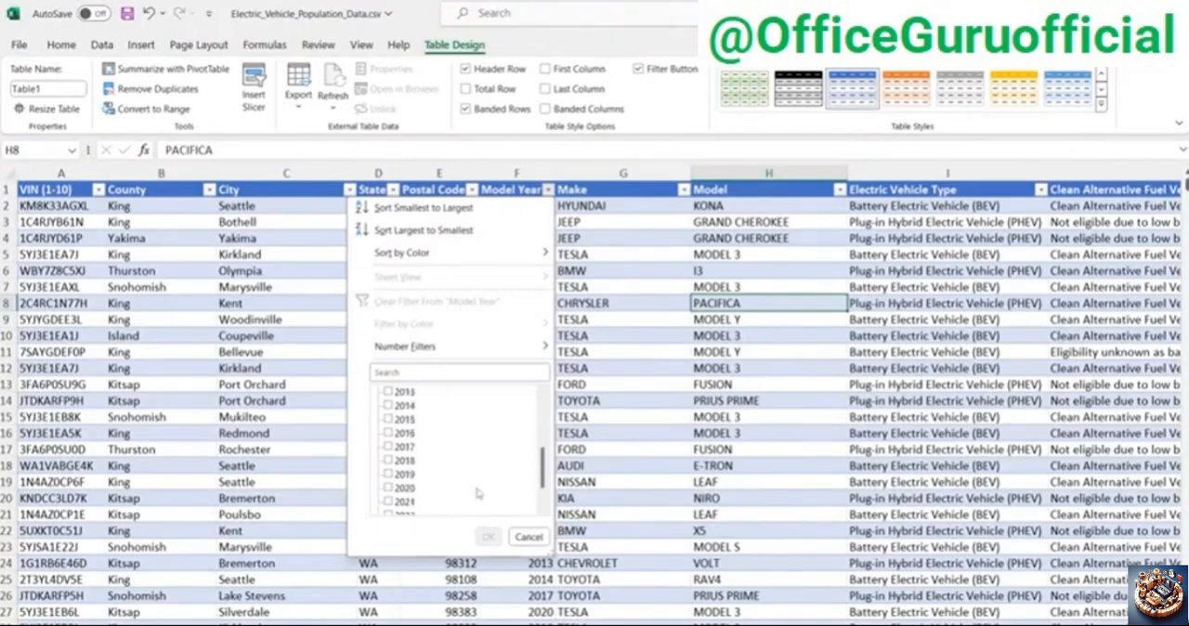
click(388, 405)
click(388, 419)
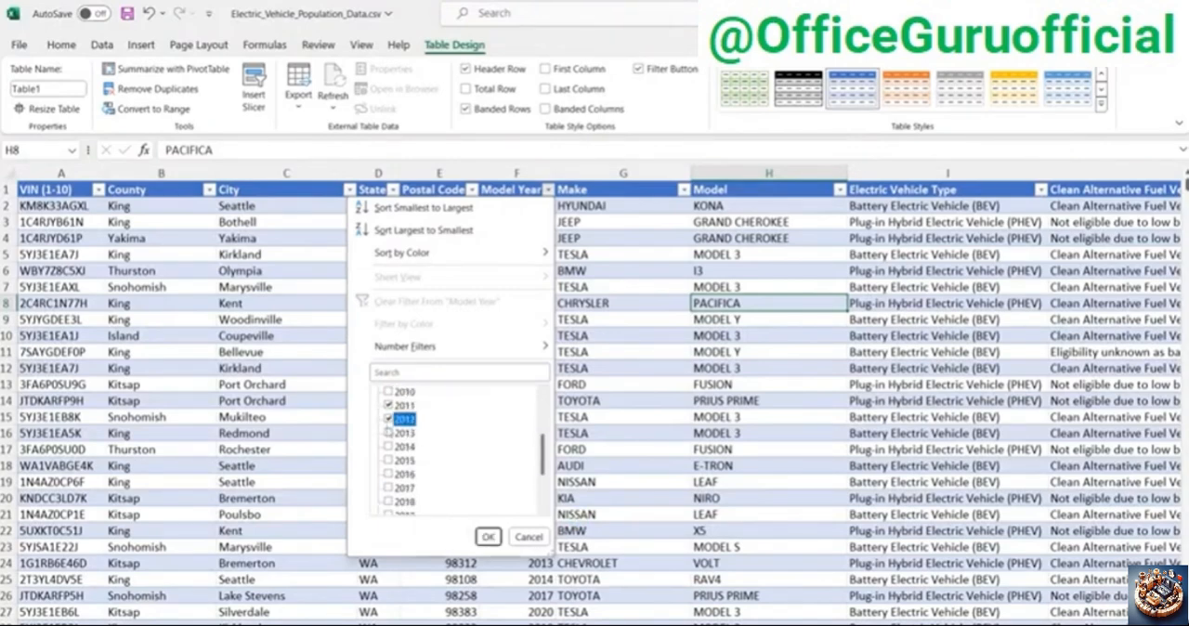
click(389, 433)
click(388, 447)
scroll(388, 460, down, 1)
click(388, 433)
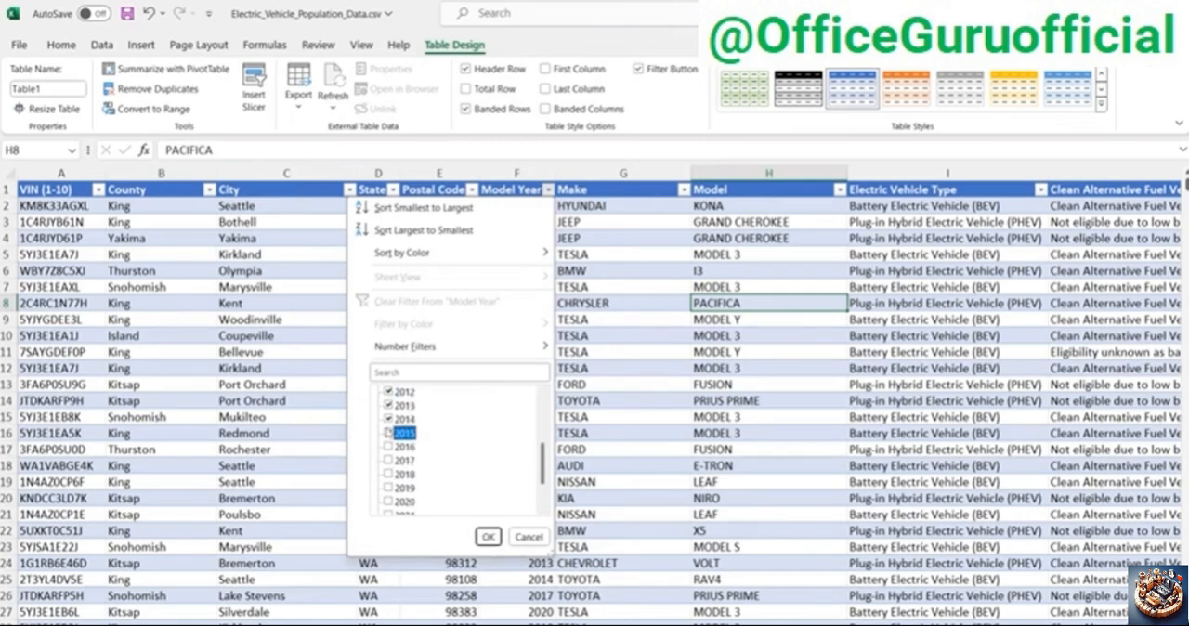
click(389, 447)
click(388, 460)
scroll(406, 476, down, 2)
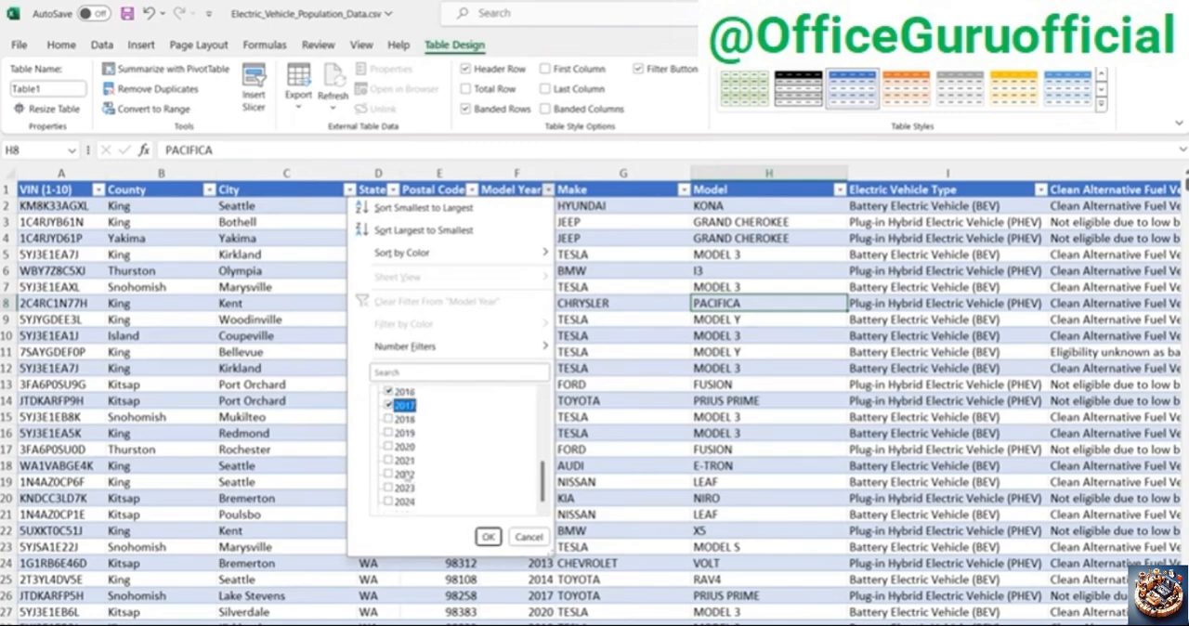
click(389, 419)
click(388, 433)
click(388, 447)
click(388, 461)
click(388, 474)
click(388, 488)
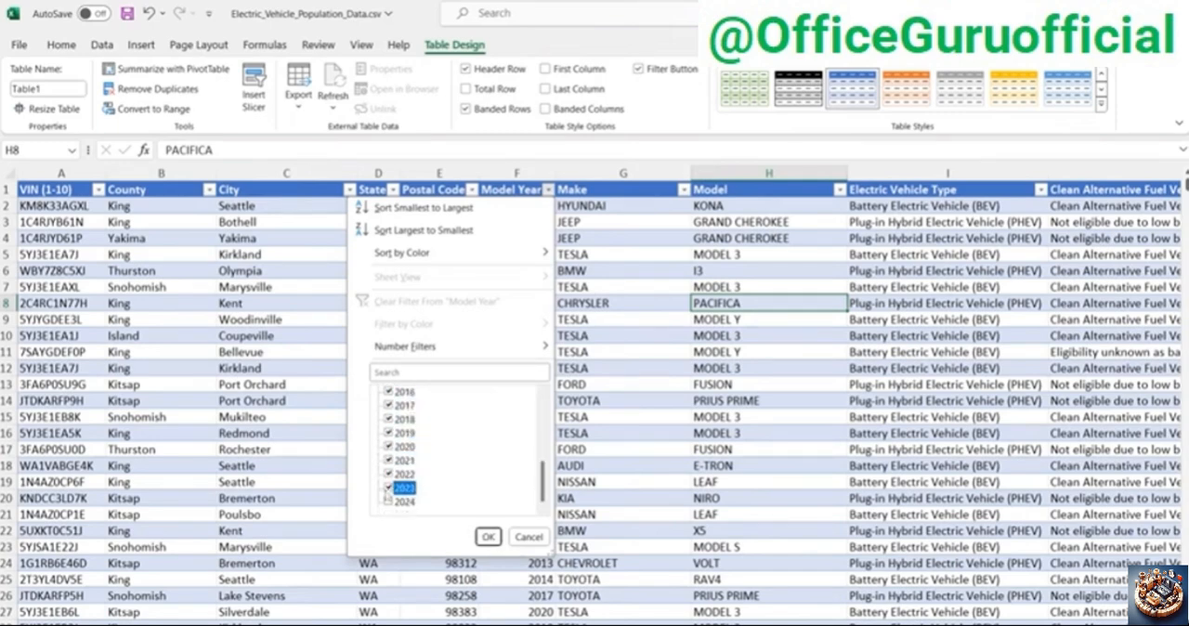
click(388, 502)
click(487, 537)
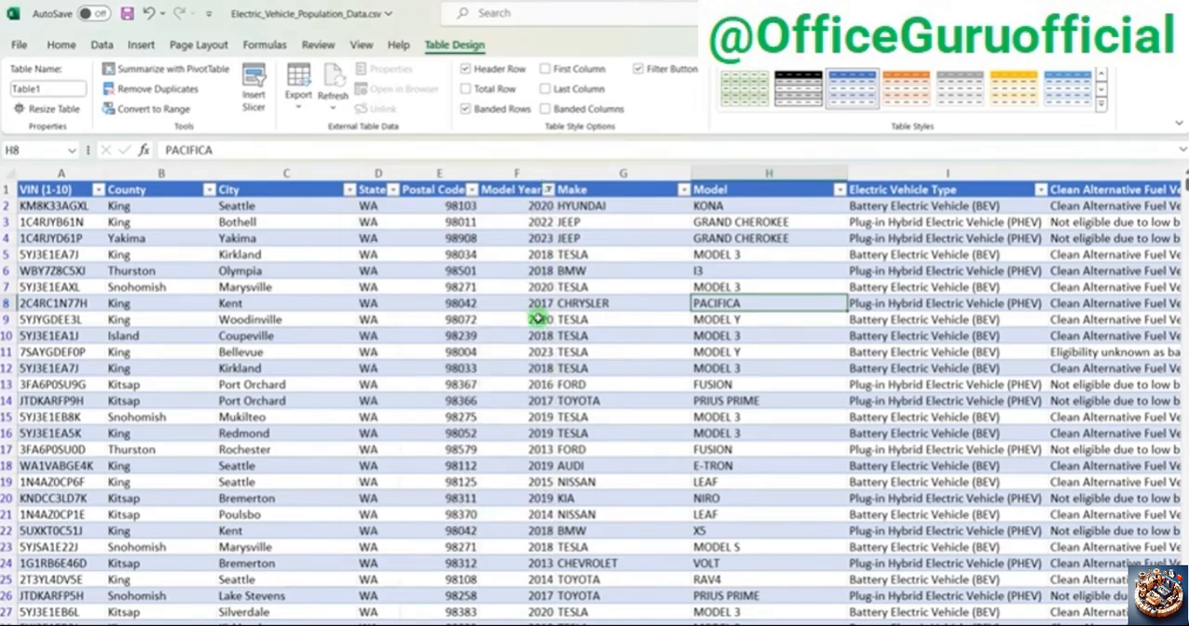
Step: Select the DOL Vehicle ID column to read its count for the filtered years, and return to the first columns
drag(838, 624, 924, 624)
drag(822, 622, 804, 623)
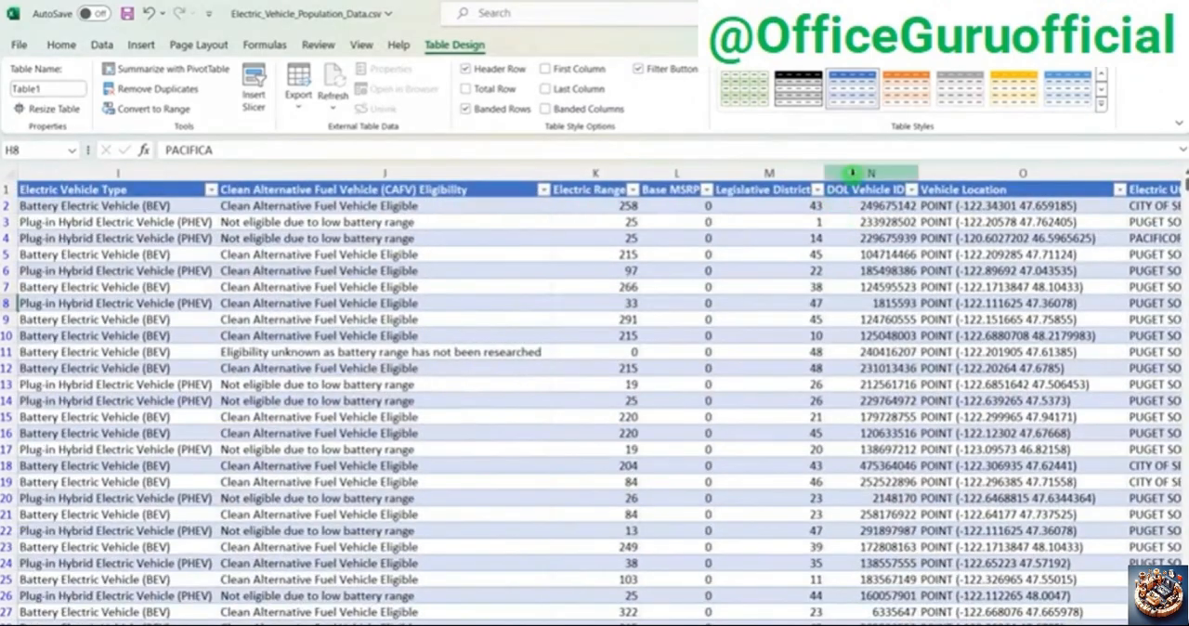
click(853, 173)
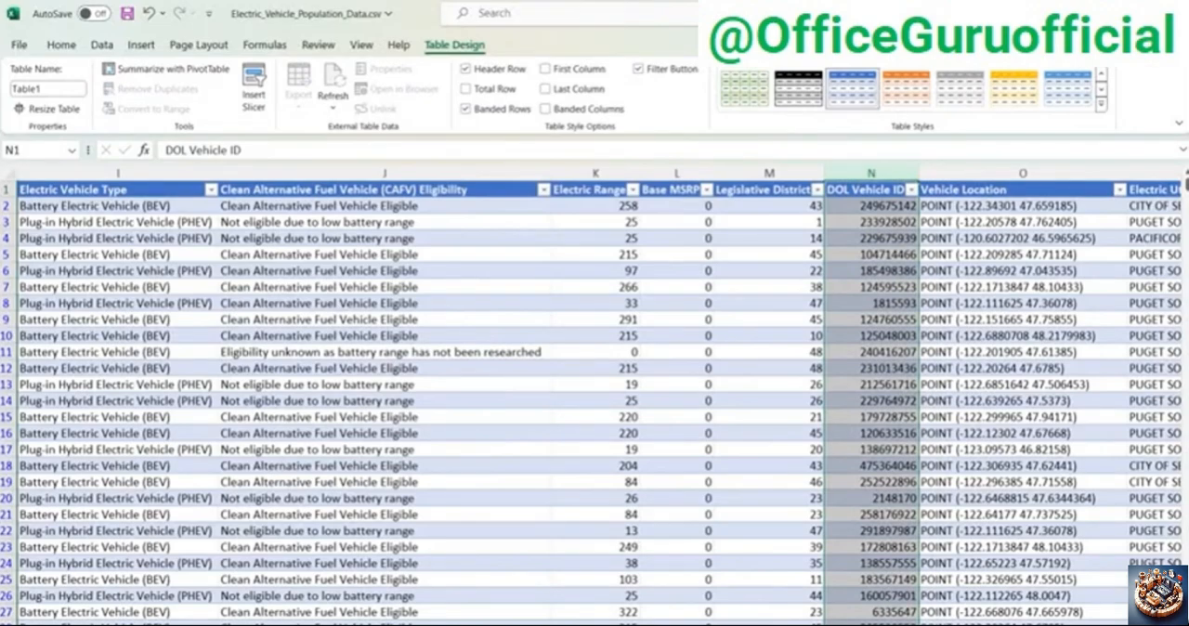
click(709, 365)
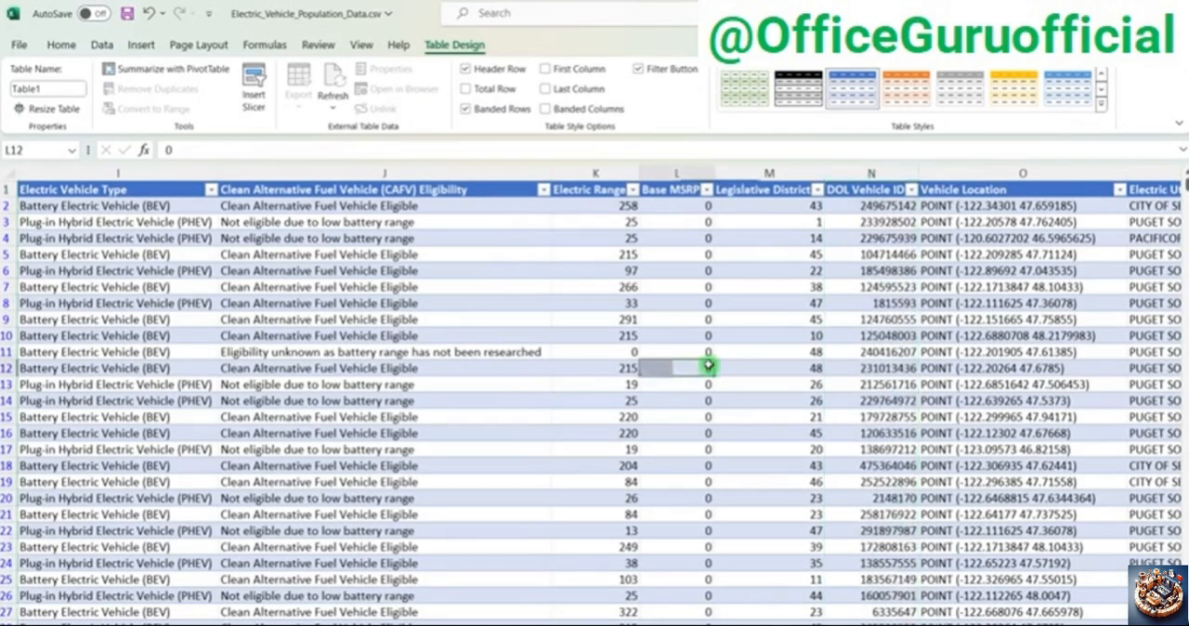
drag(916, 623, 772, 623)
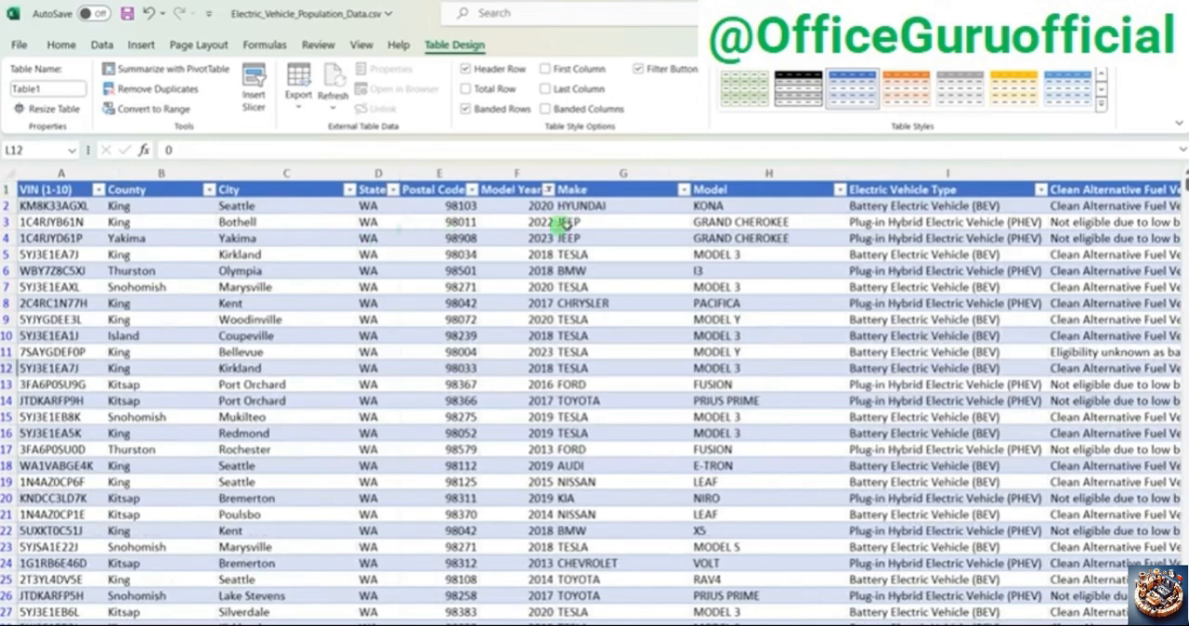
Step: Change the Model Year filter to show only the years from 1997 through 2010
click(548, 189)
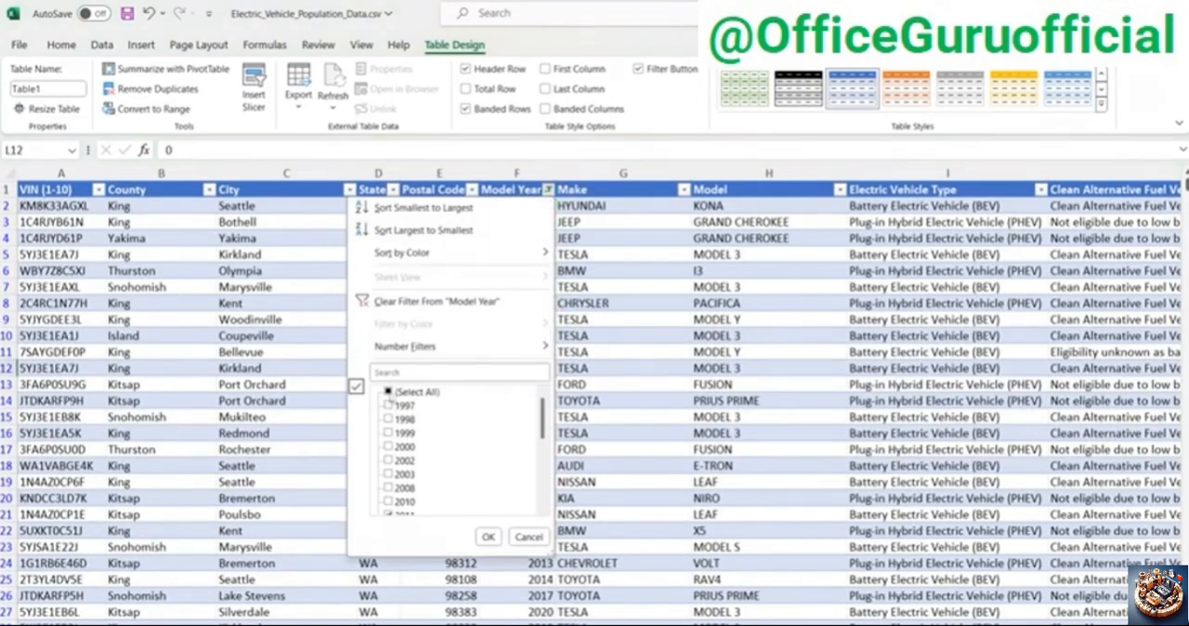
click(389, 406)
click(388, 419)
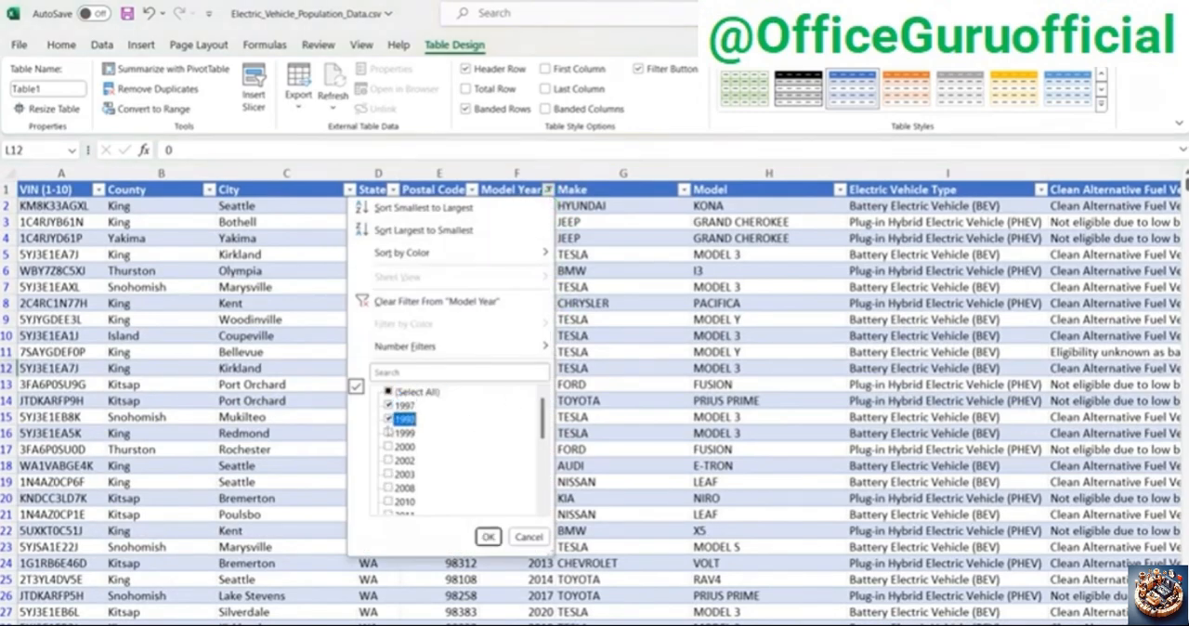
click(388, 447)
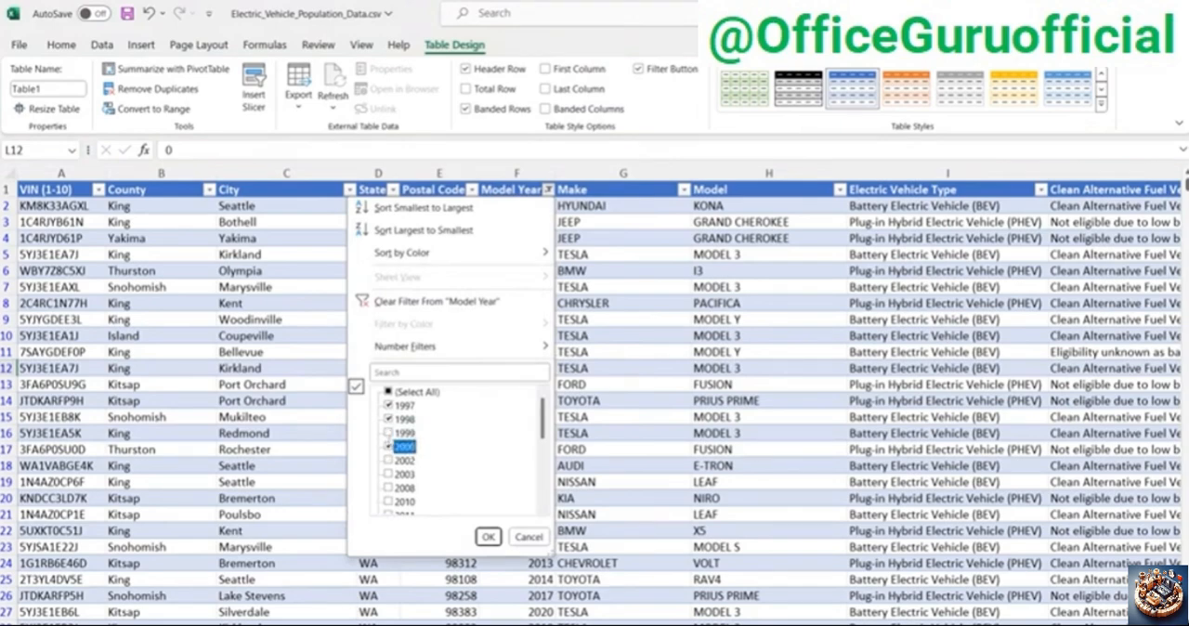
click(388, 433)
click(389, 461)
click(389, 474)
scroll(415, 484, down, 1)
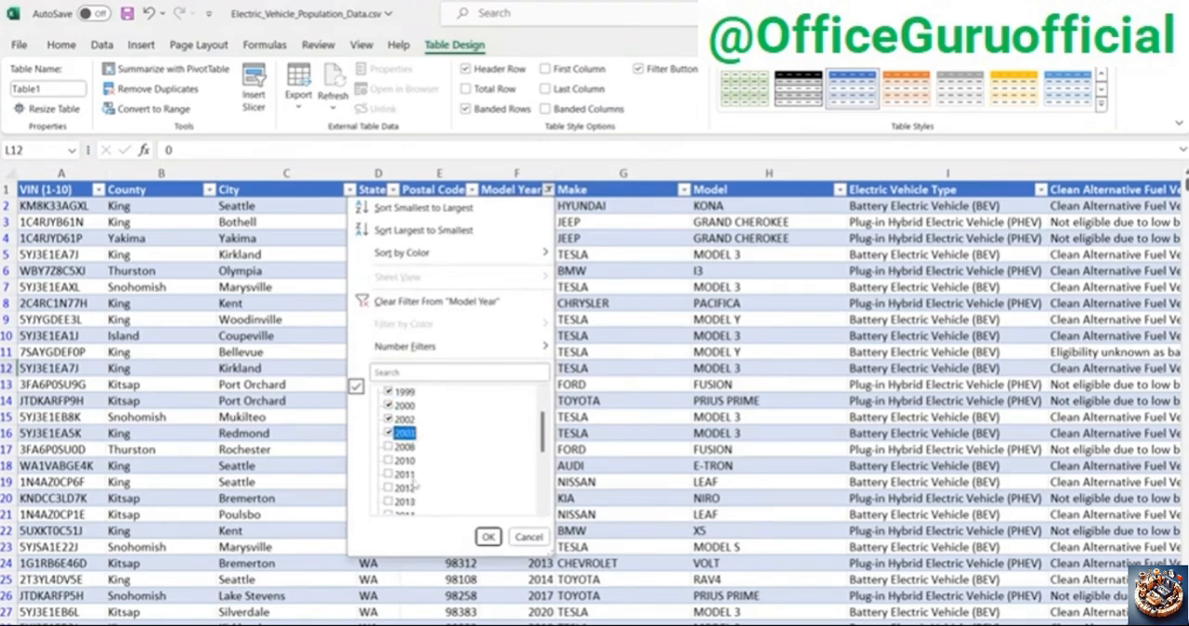
scroll(415, 484, down, 2)
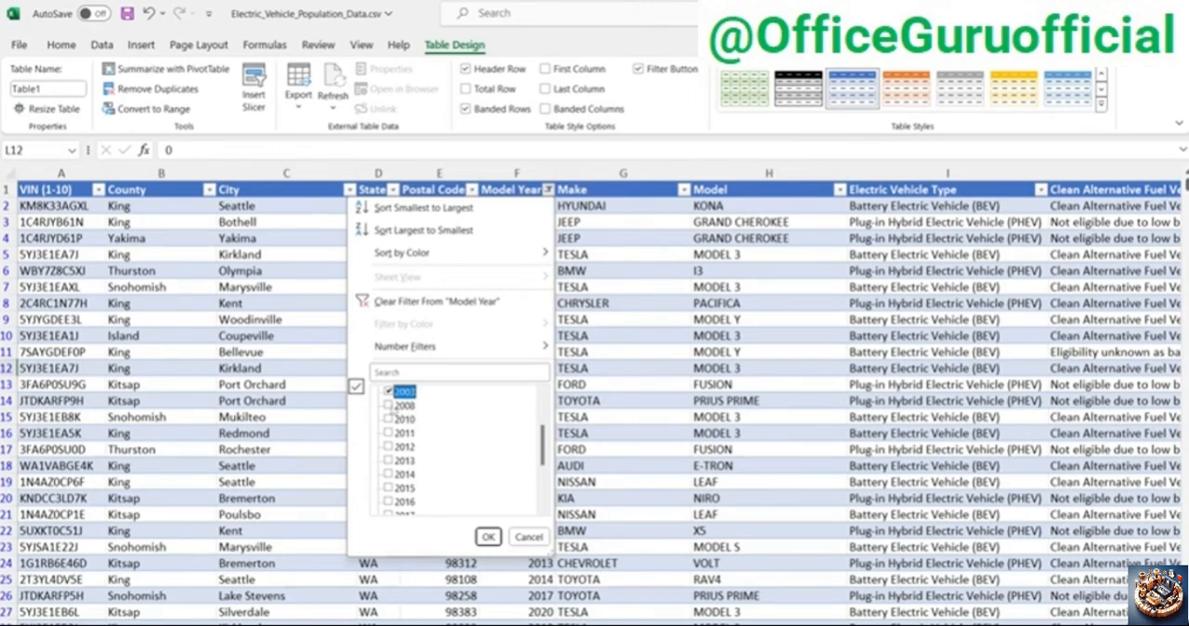
click(388, 405)
click(388, 419)
click(487, 538)
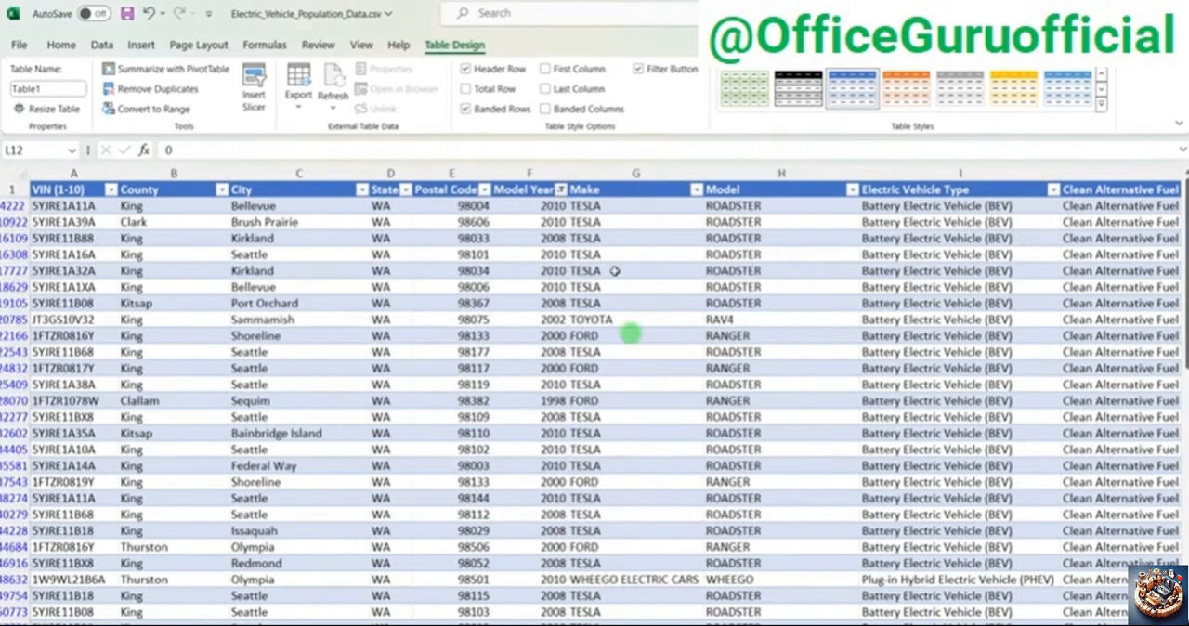
Step: Select the DOL Vehicle ID column to check the count of vehicles from the older model years
click(607, 176)
drag(770, 625, 927, 625)
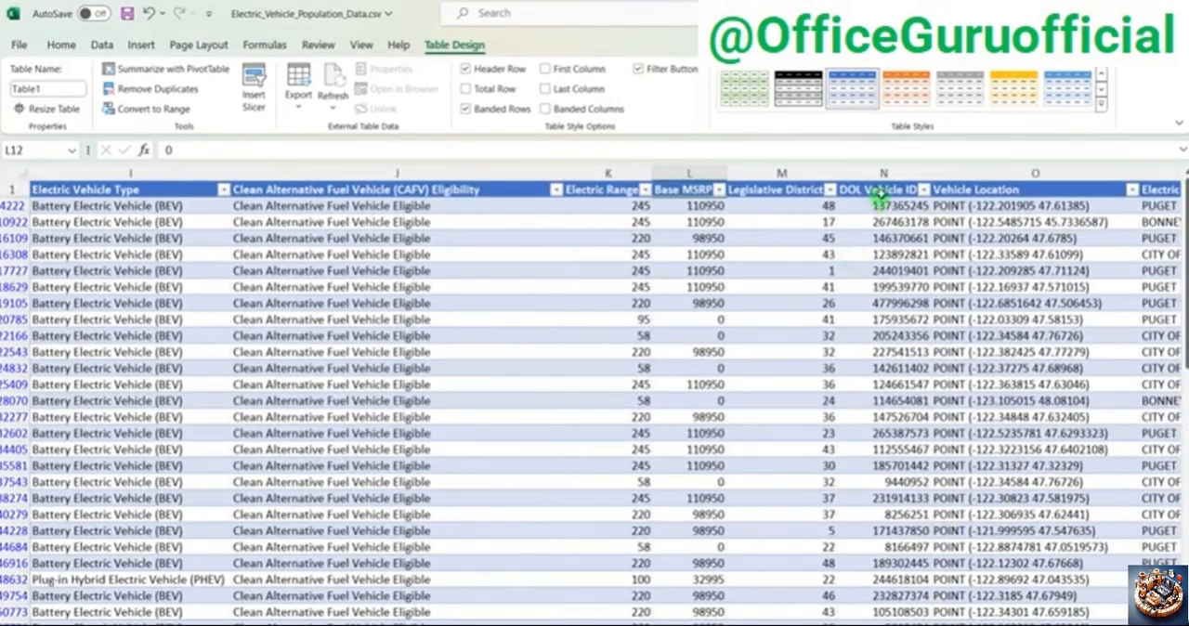
click(883, 173)
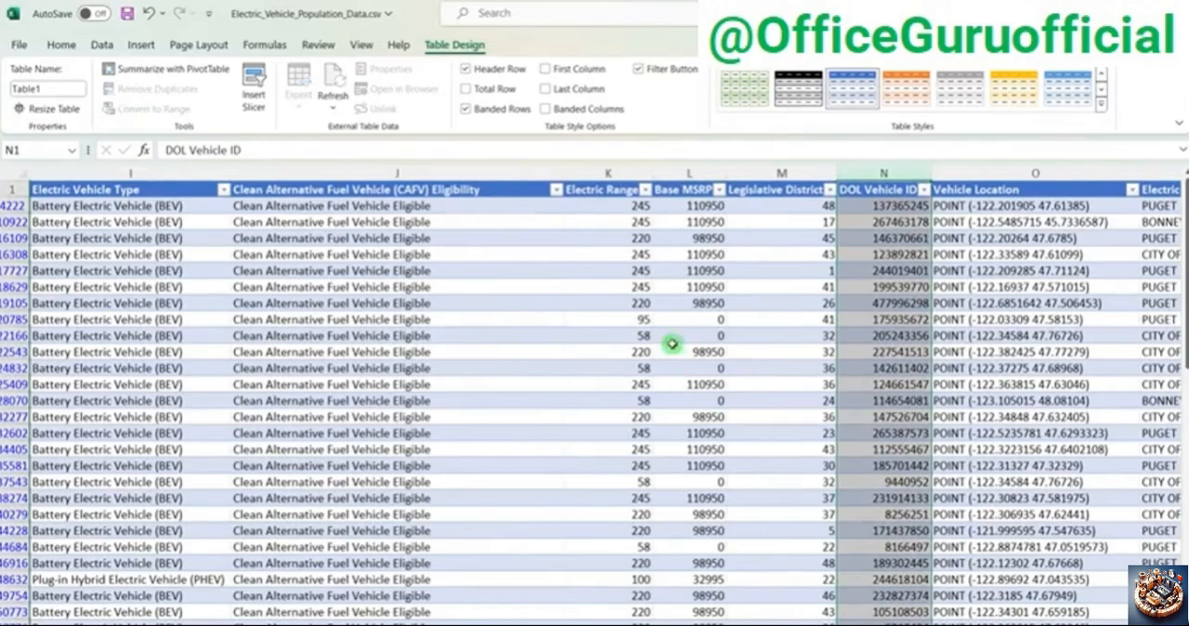
scroll(672, 344, down, 2)
drag(1187, 322, 1186, 184)
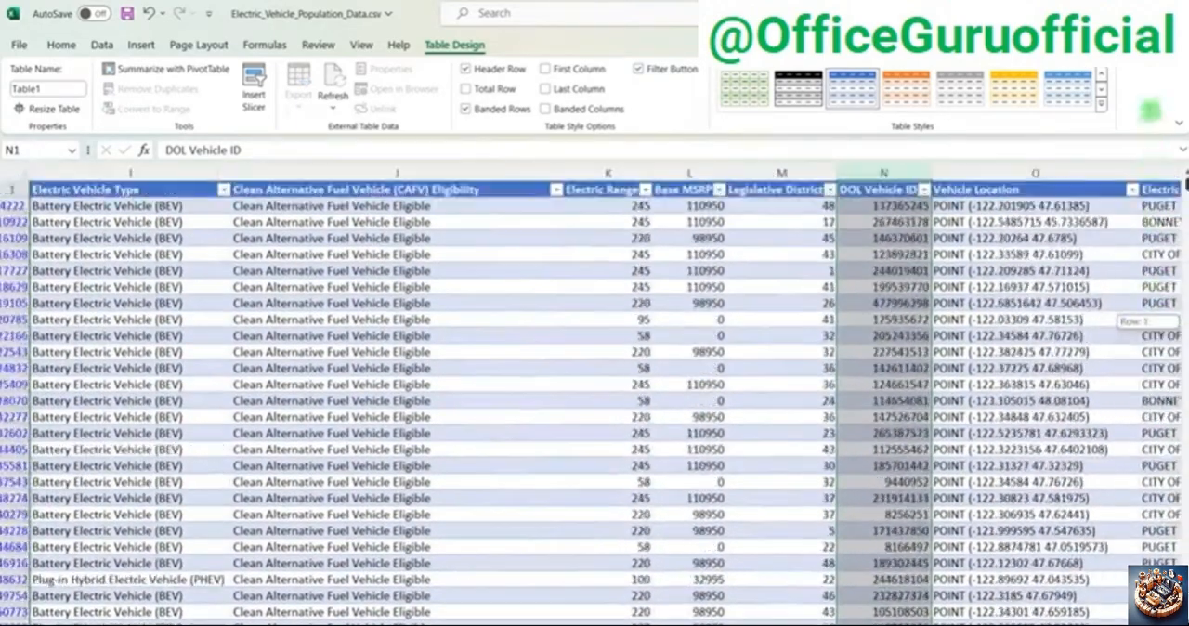
click(704, 449)
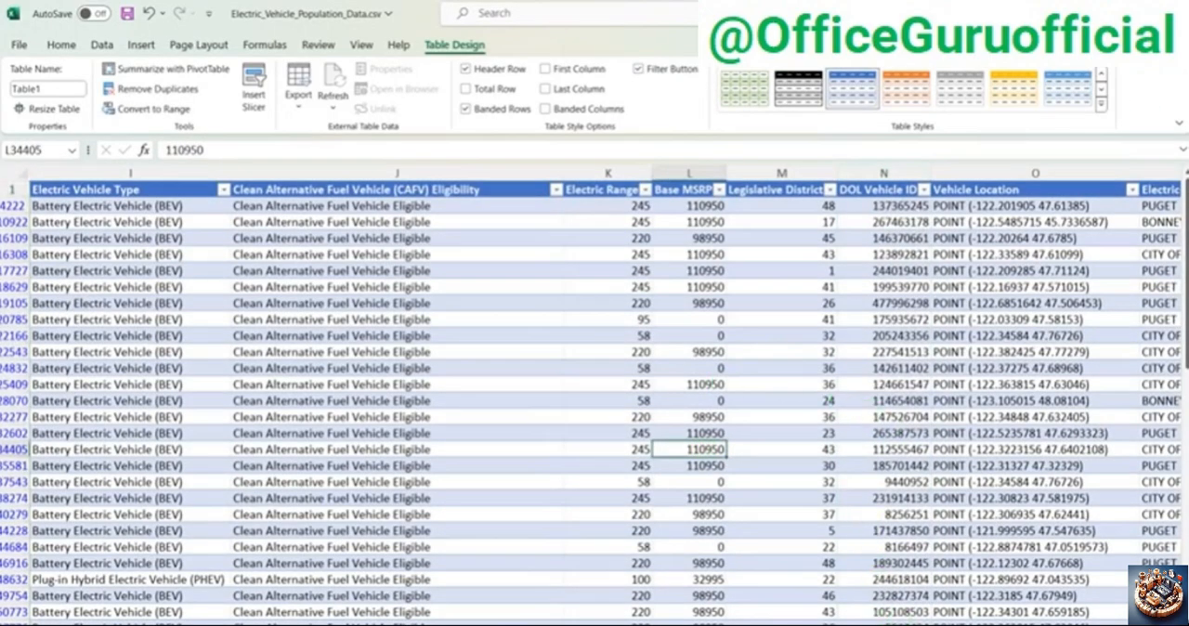
Step: Select all years again in the Model Year filter and return to the untitled Power BI report
drag(971, 623, 687, 615)
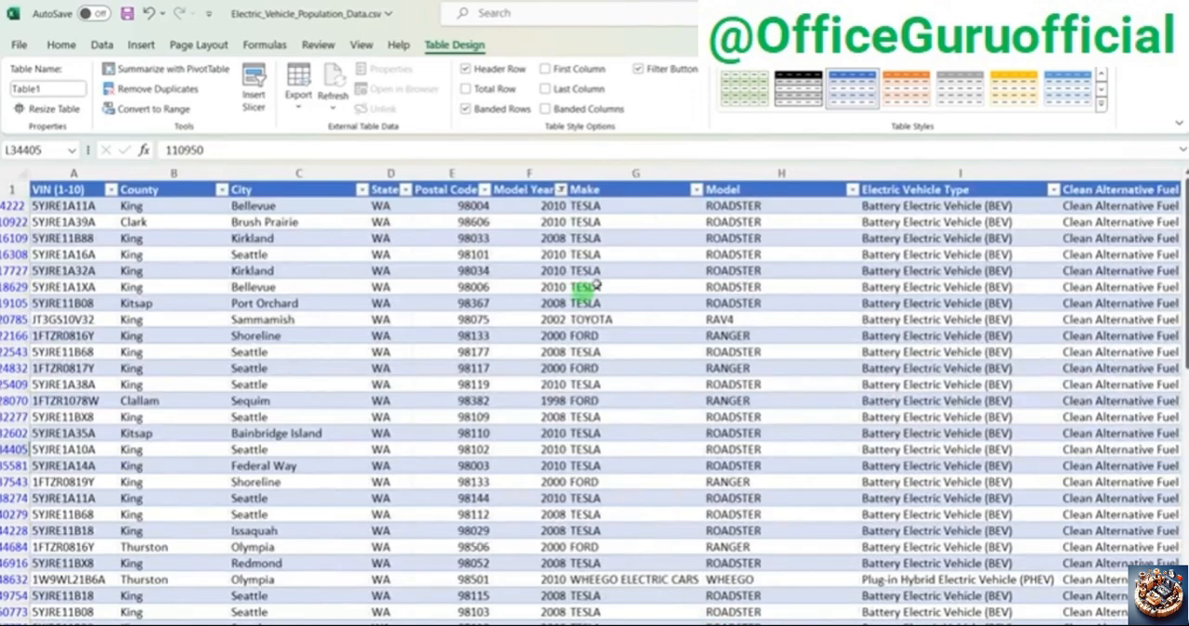
click(560, 189)
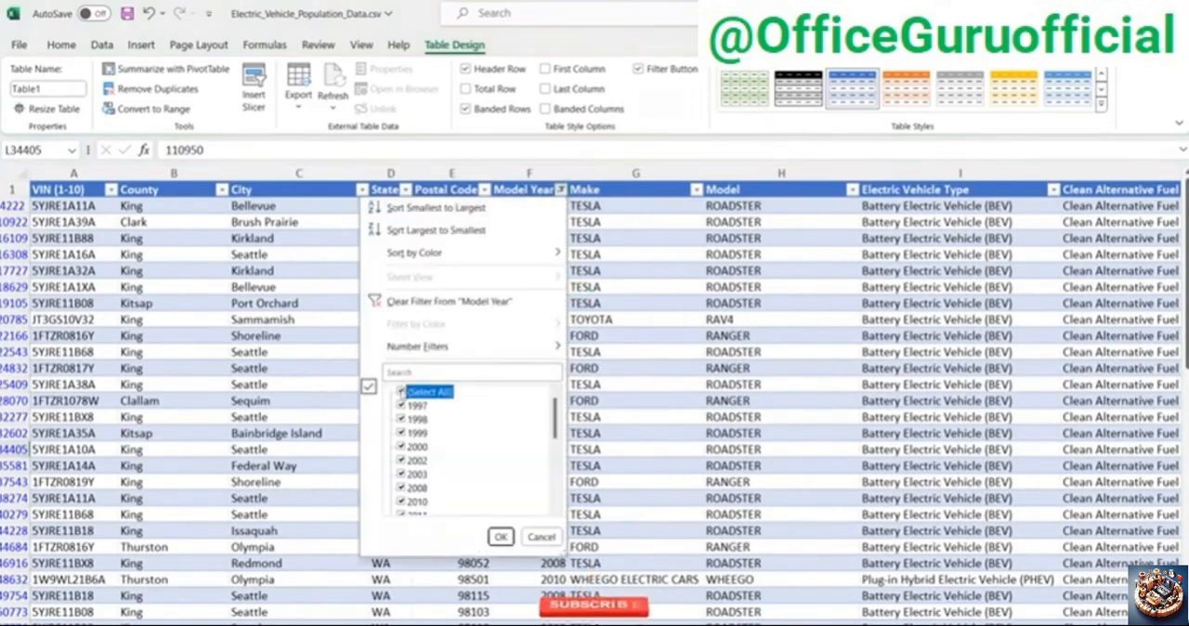
click(501, 537)
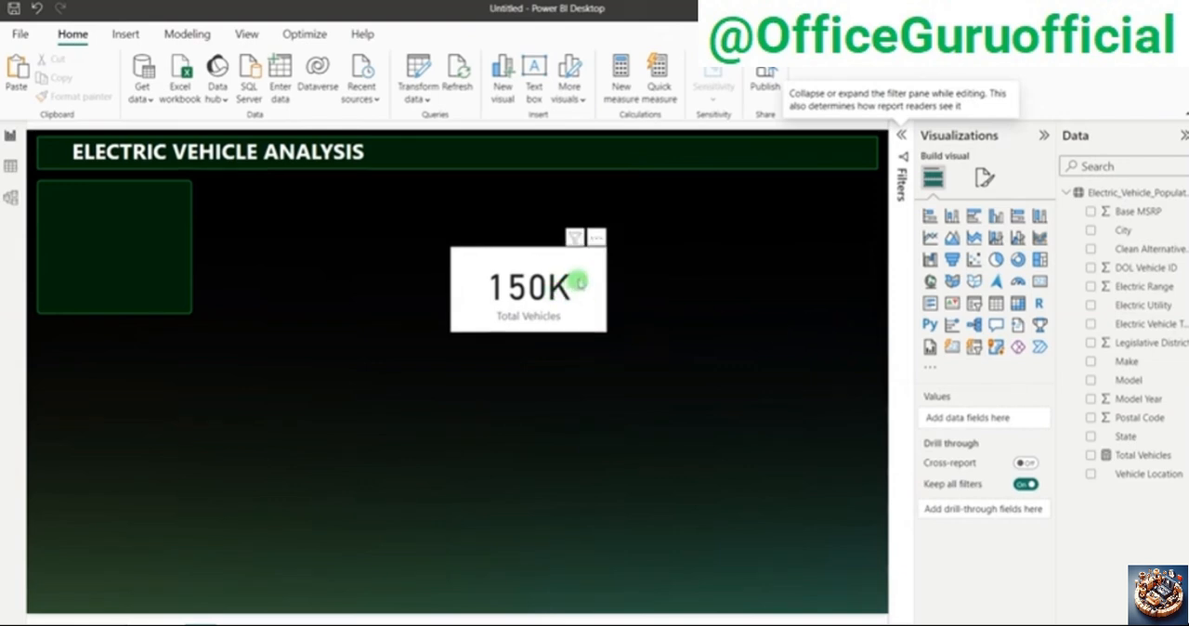
Step: Move the Total Vehicles card closer to the dark green square below the report title
drag(584, 275, 473, 255)
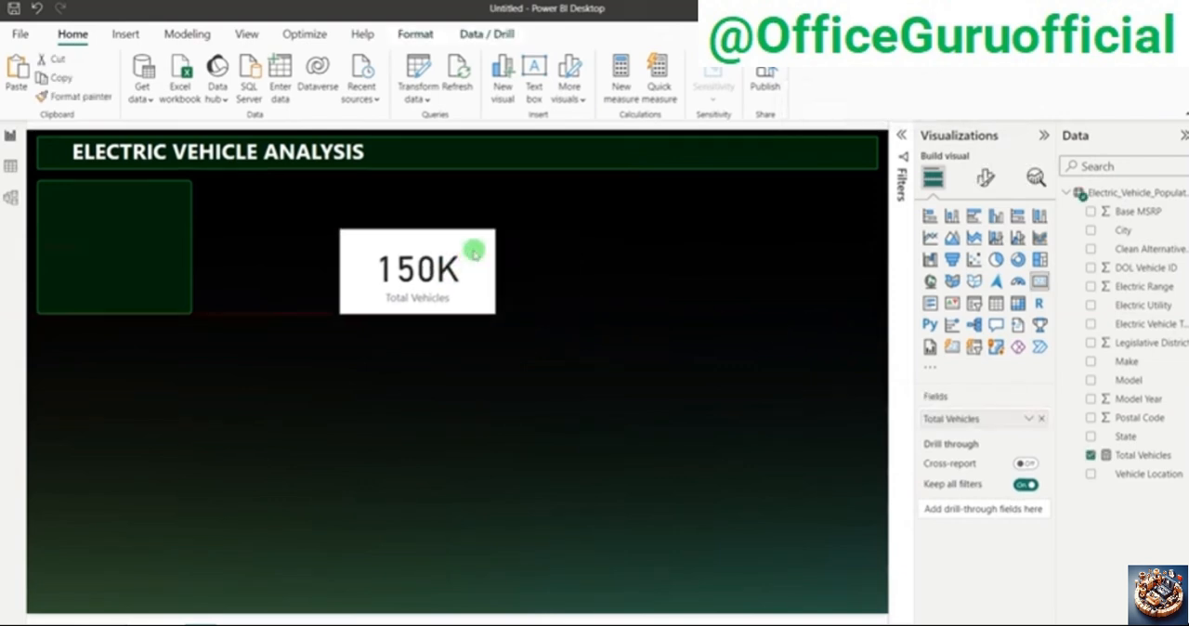
click(993, 184)
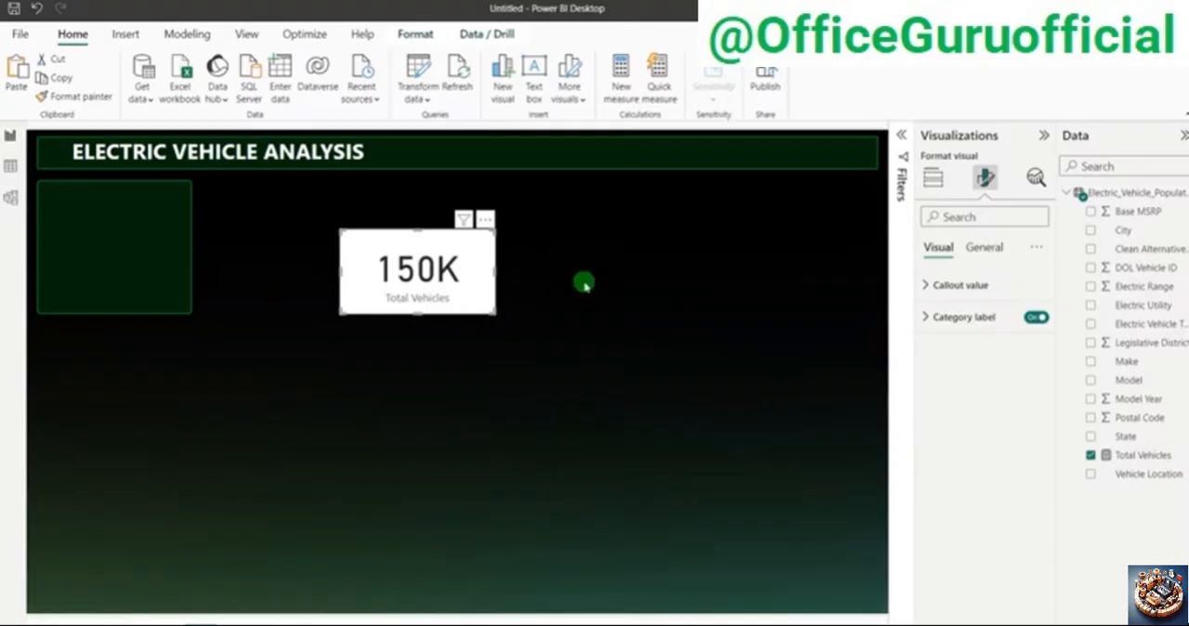
drag(348, 244, 263, 245)
click(598, 324)
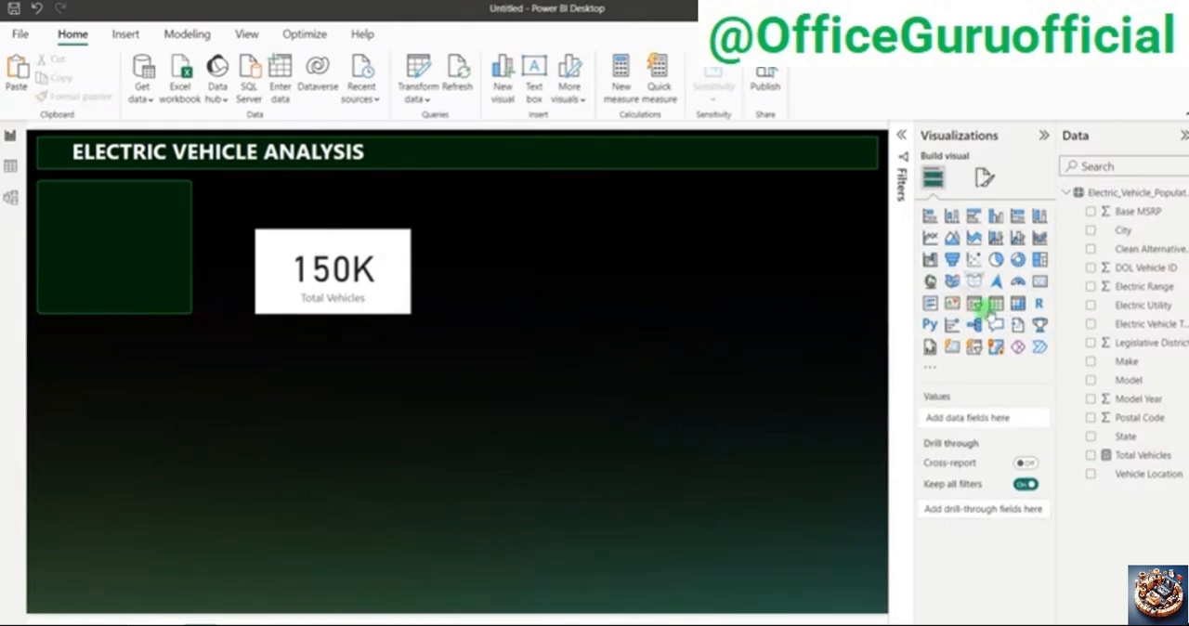
Step: Build a table of unsummarized Model Year and Total Vehicles in the empty canvas area, and lengthen it to show every year
click(995, 303)
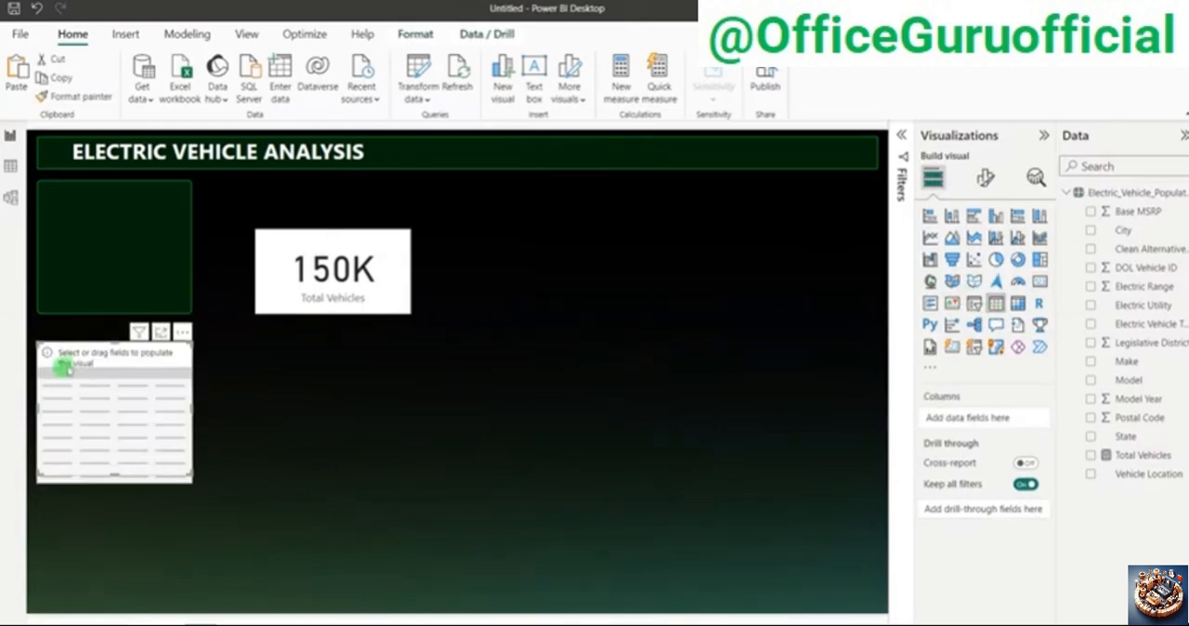
drag(92, 360, 762, 295)
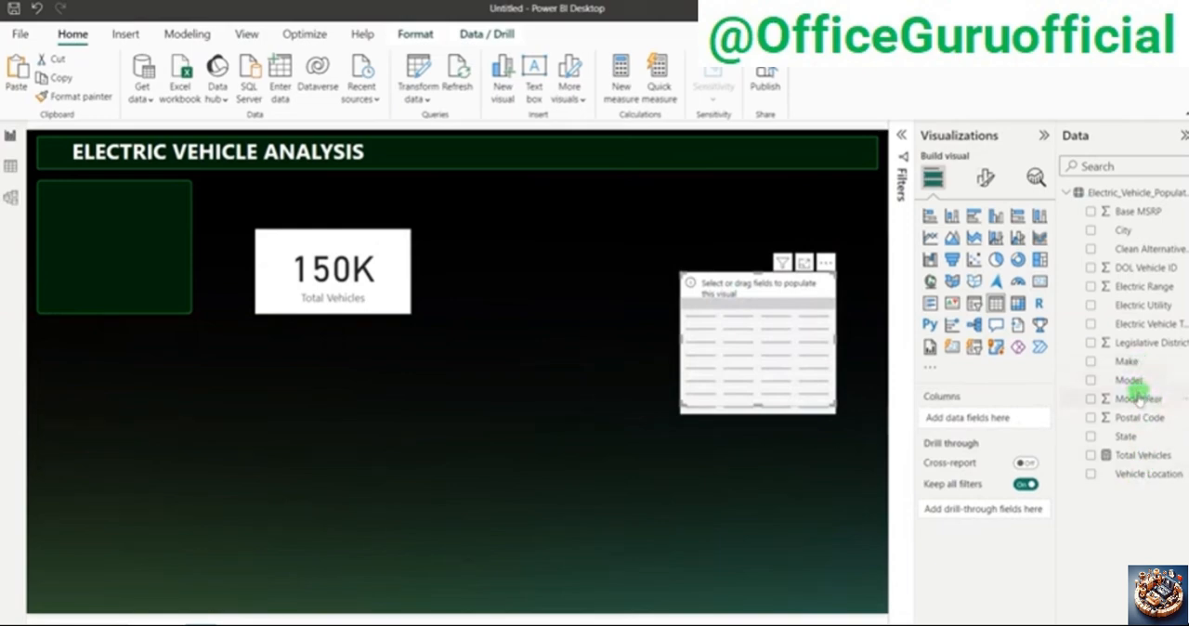
drag(1134, 399, 755, 280)
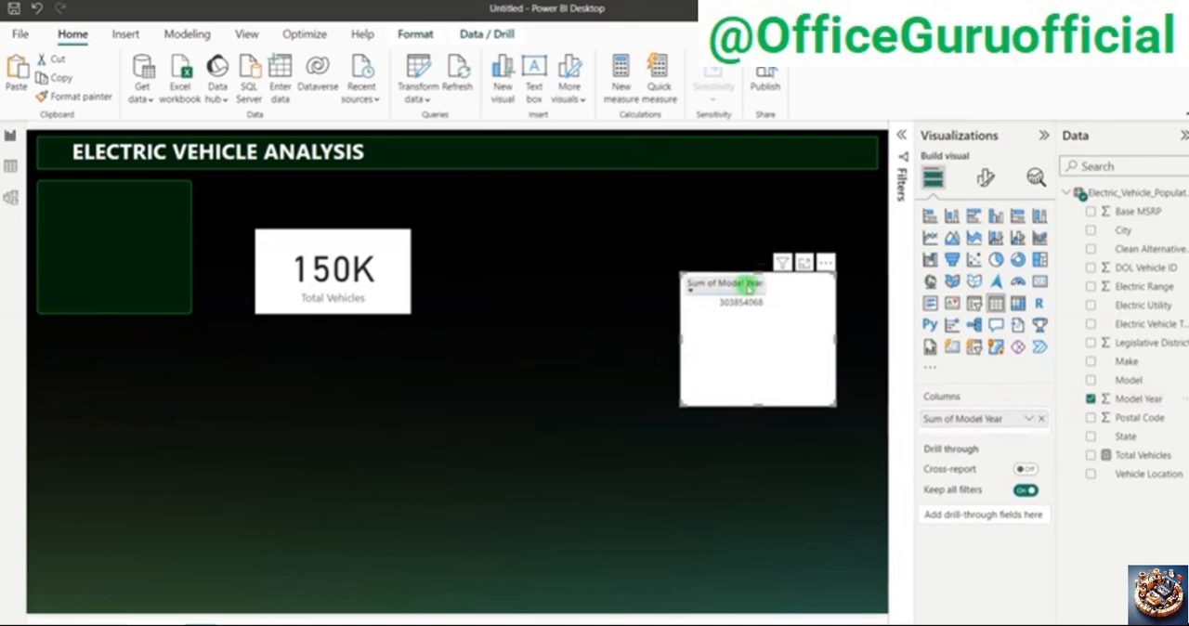
click(1029, 420)
click(1092, 208)
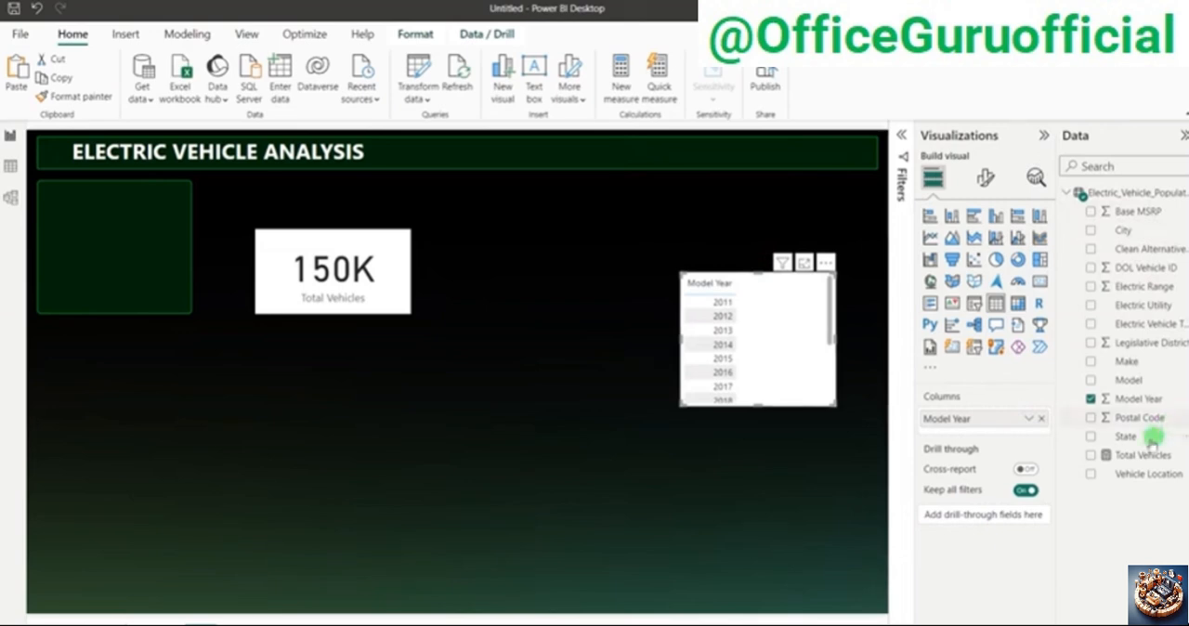
drag(1139, 454, 987, 441)
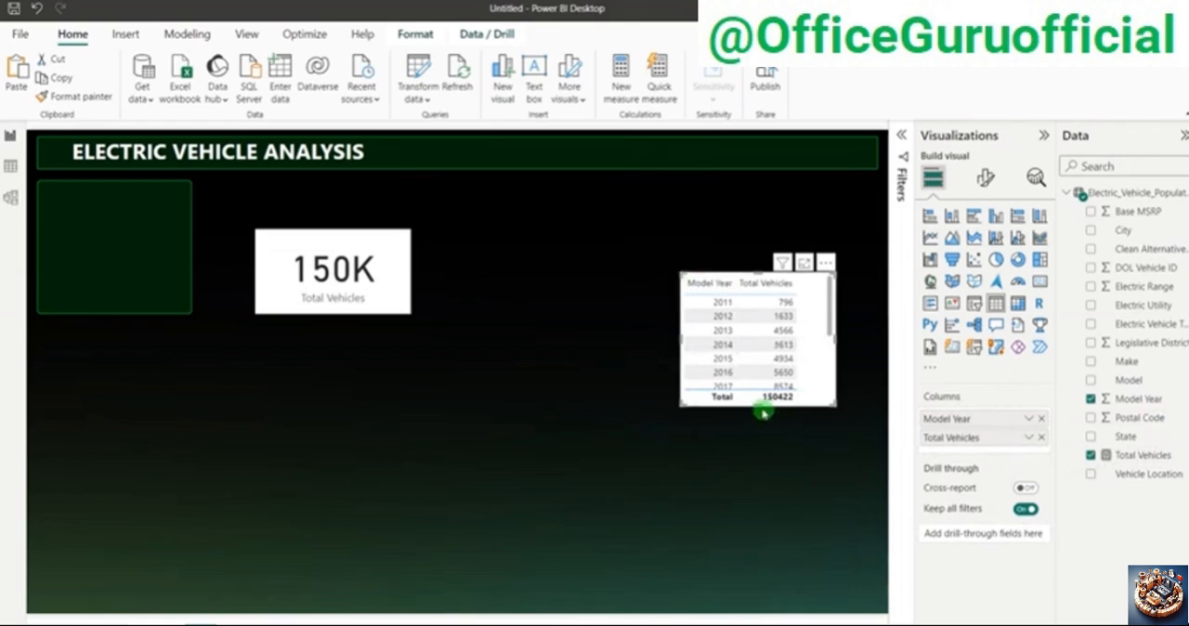
drag(758, 406, 786, 549)
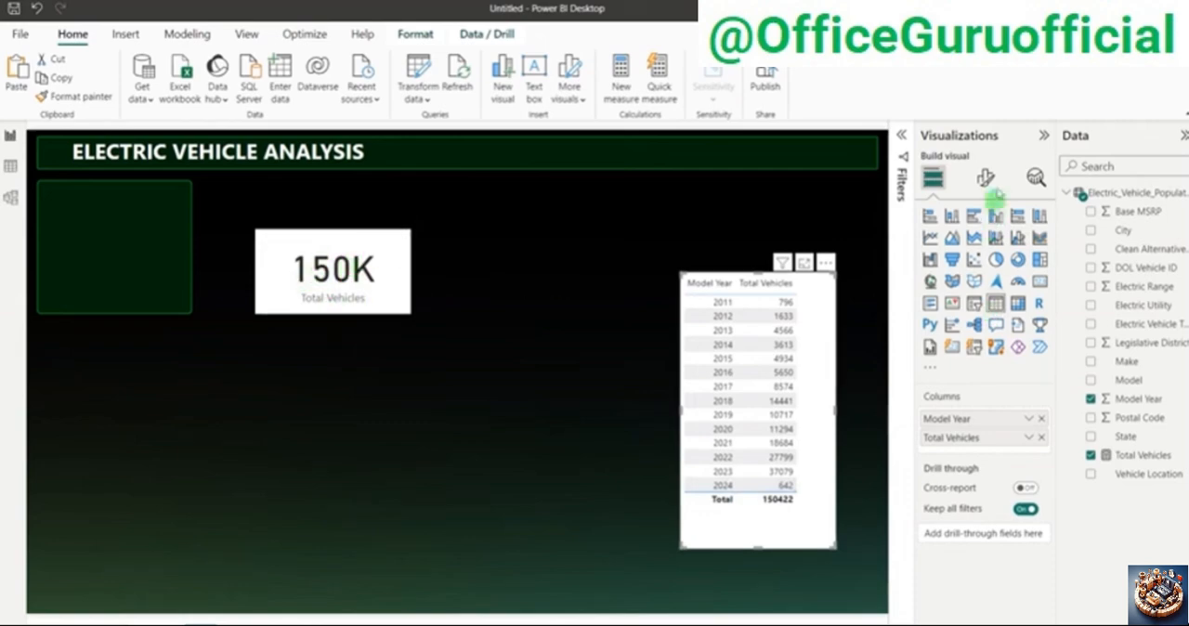
Step: Temporarily remove the page's Model Year filter to check the table's counts for older years, and restore the filter
click(901, 134)
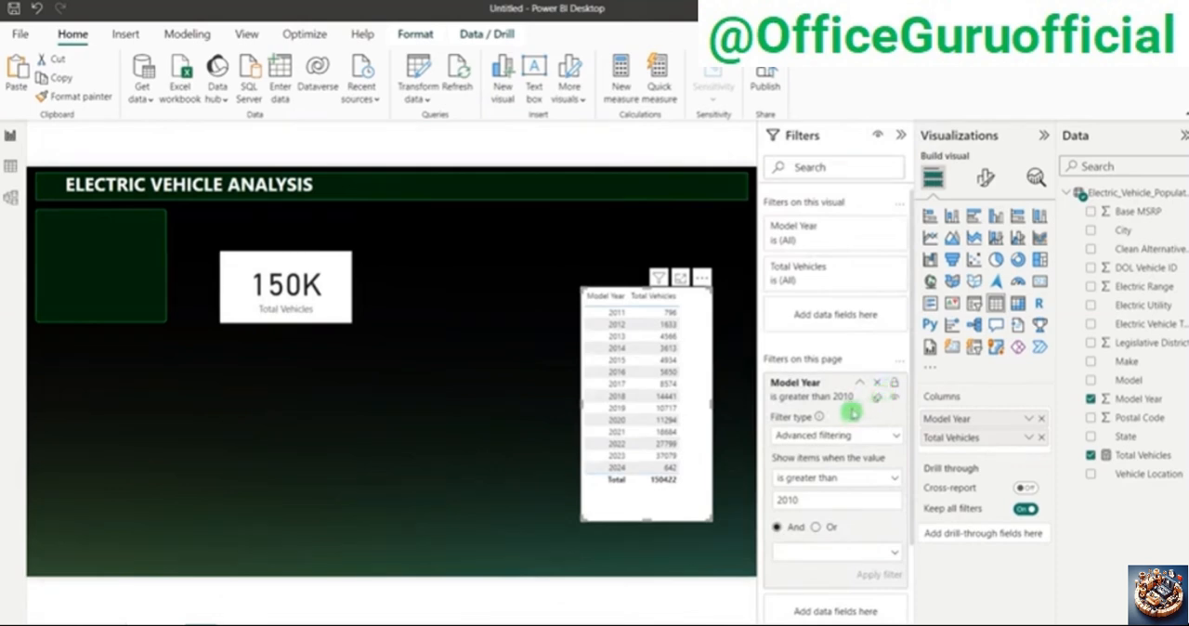
click(878, 385)
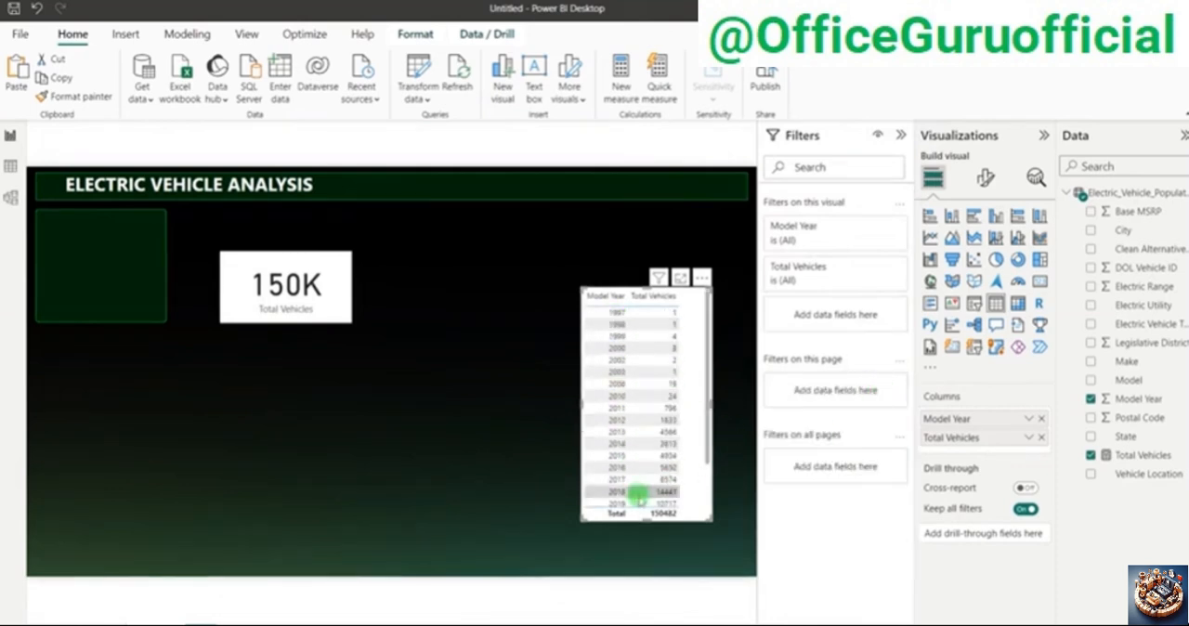
scroll(638, 502, down, 2)
scroll(637, 504, up, 2)
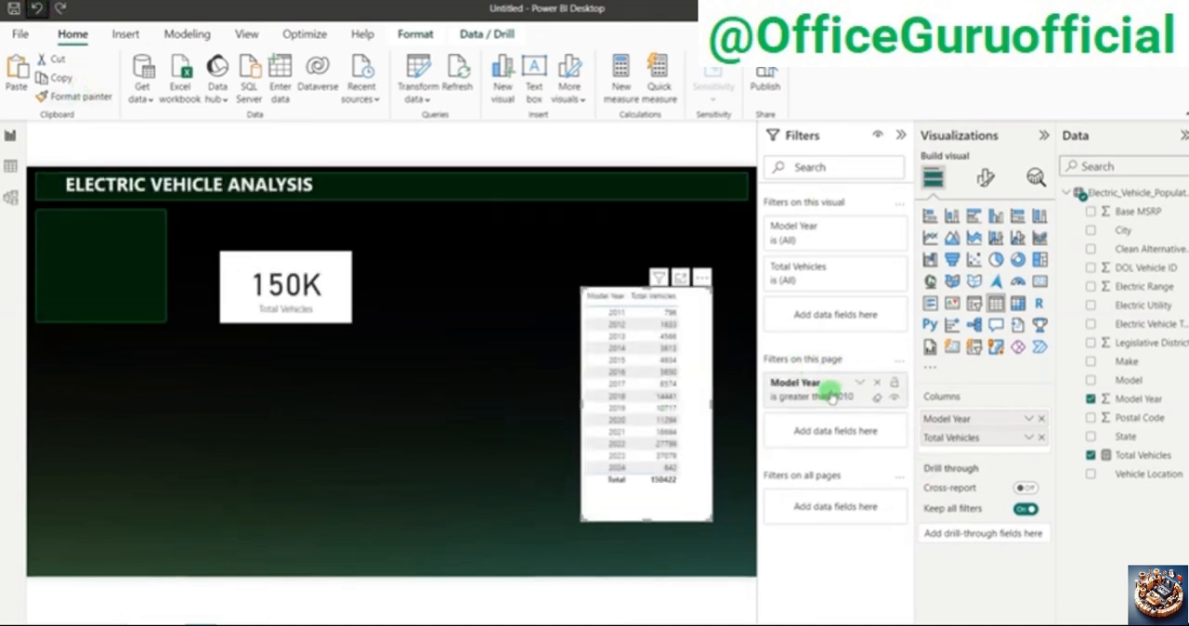
Step: Remove the Model Year check table from the report page and collapse the page filters
click(702, 277)
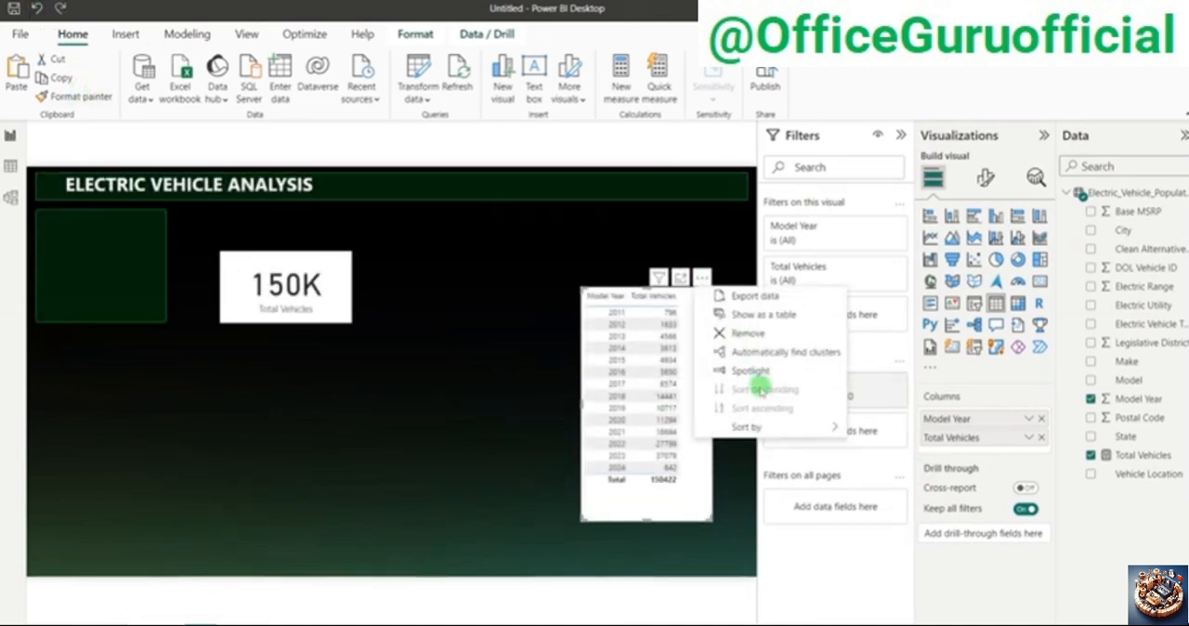
click(740, 336)
click(901, 135)
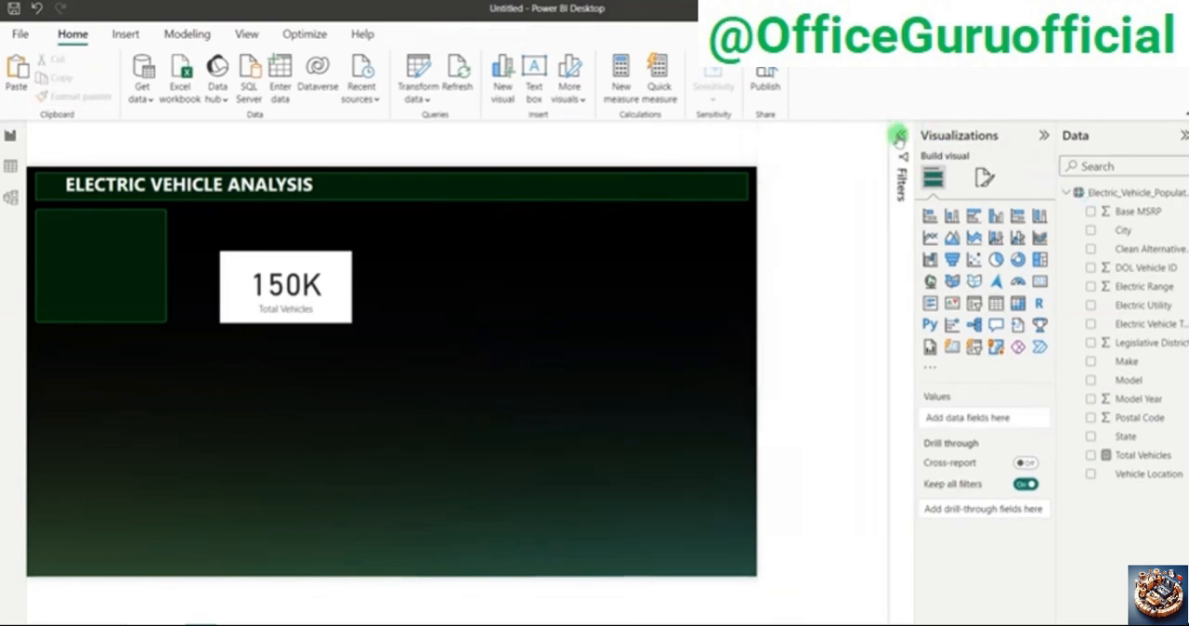
Step: Turn off the background and the category label of the Total Vehicles card
click(385, 248)
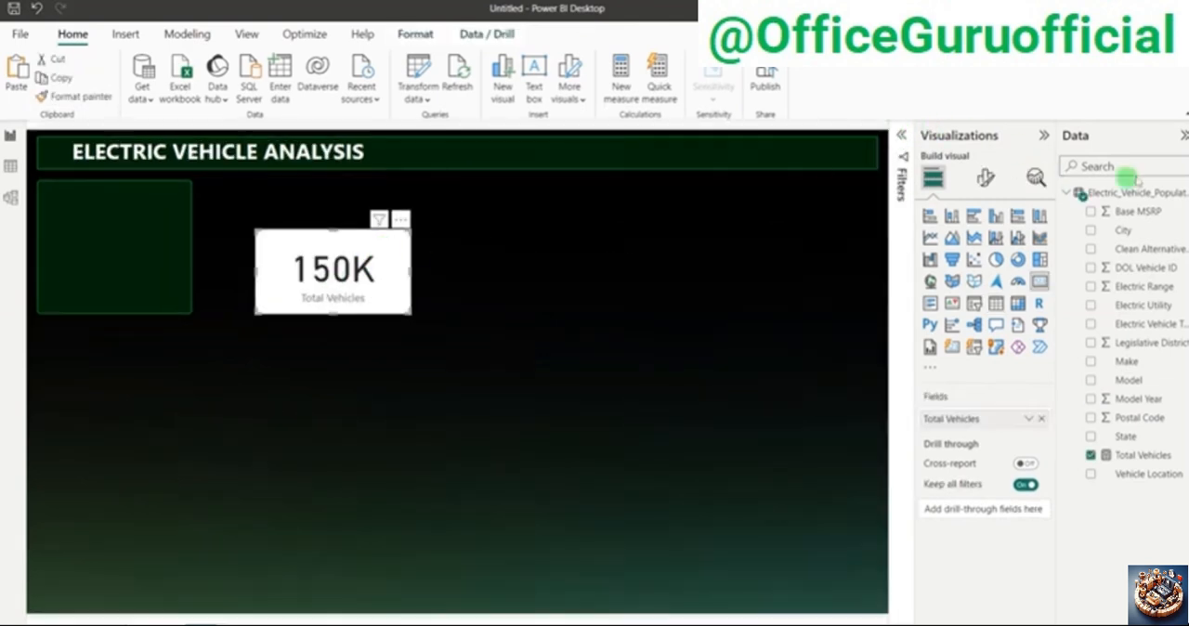
click(986, 177)
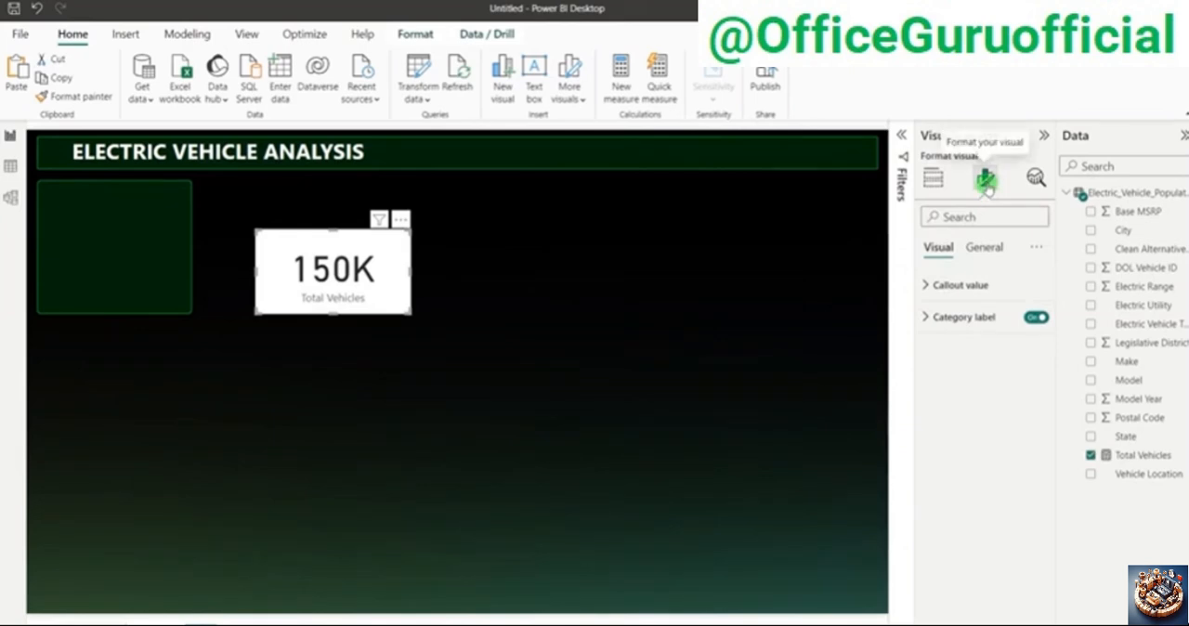
click(988, 249)
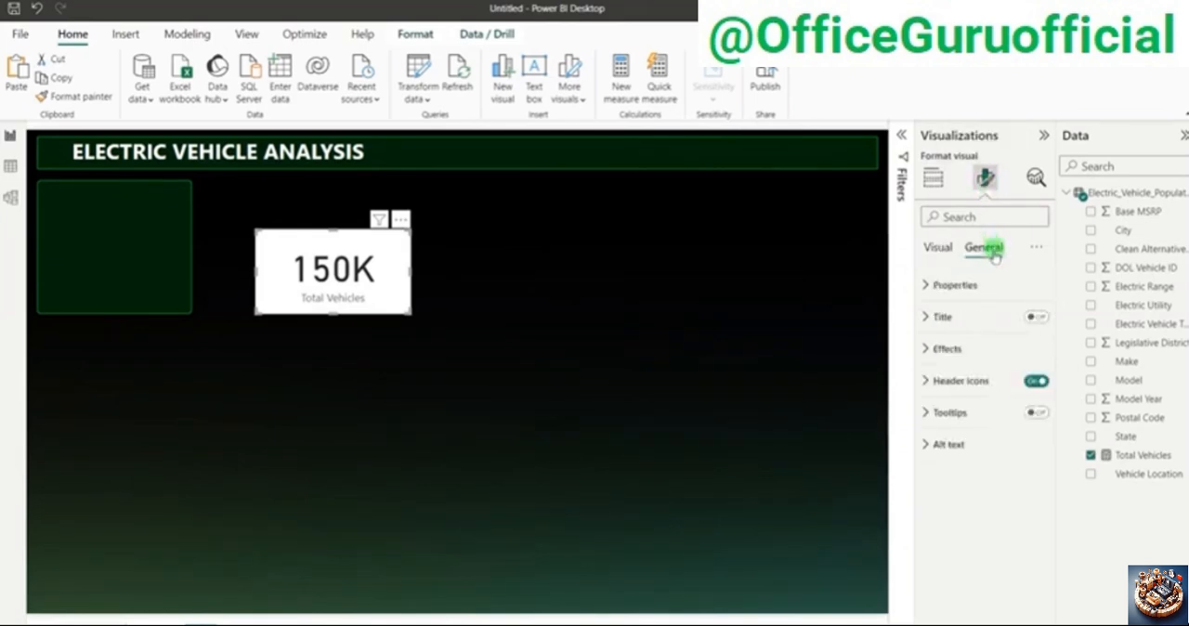
click(982, 345)
click(1031, 386)
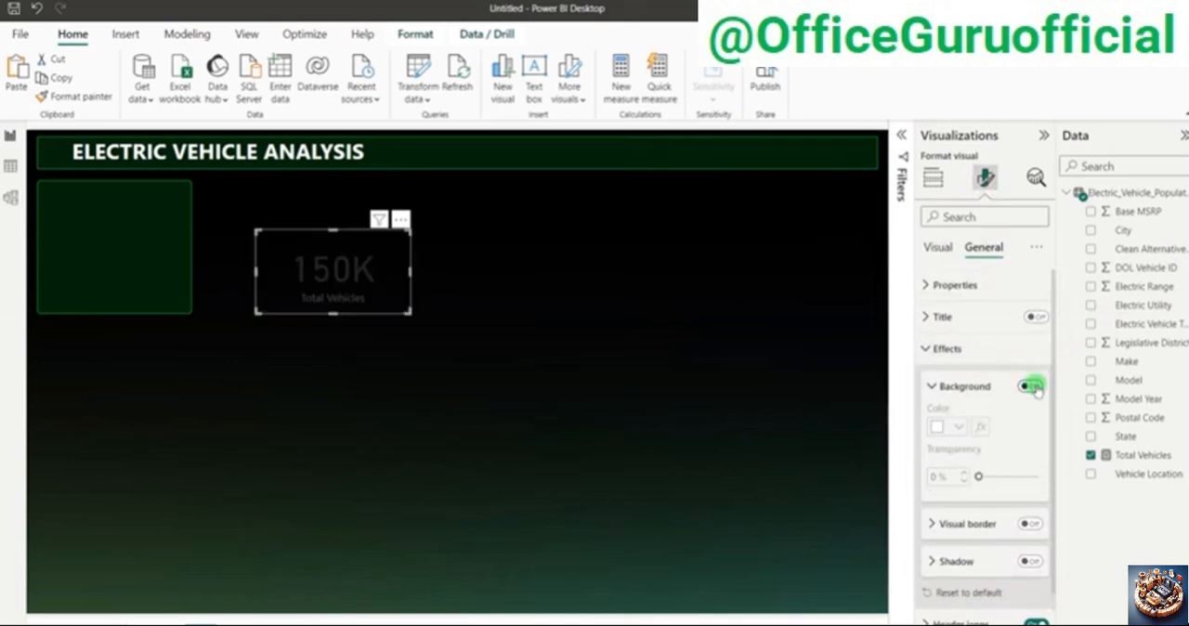
click(933, 256)
click(1037, 317)
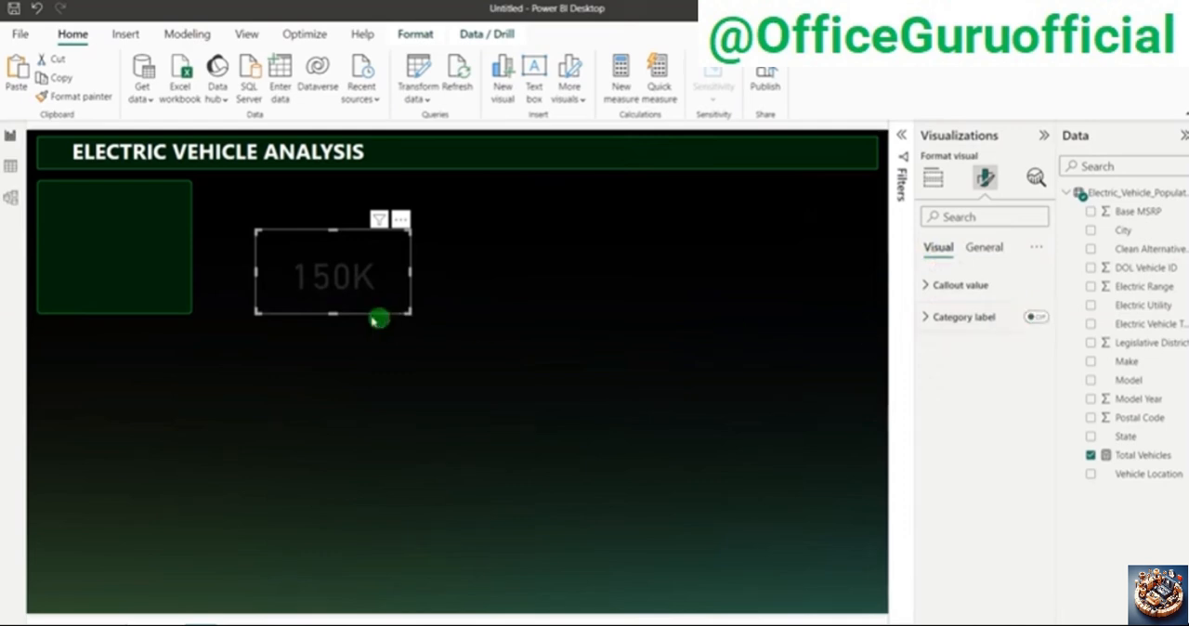
Step: Set the card's callout value to font size 28 and make it bold
click(960, 287)
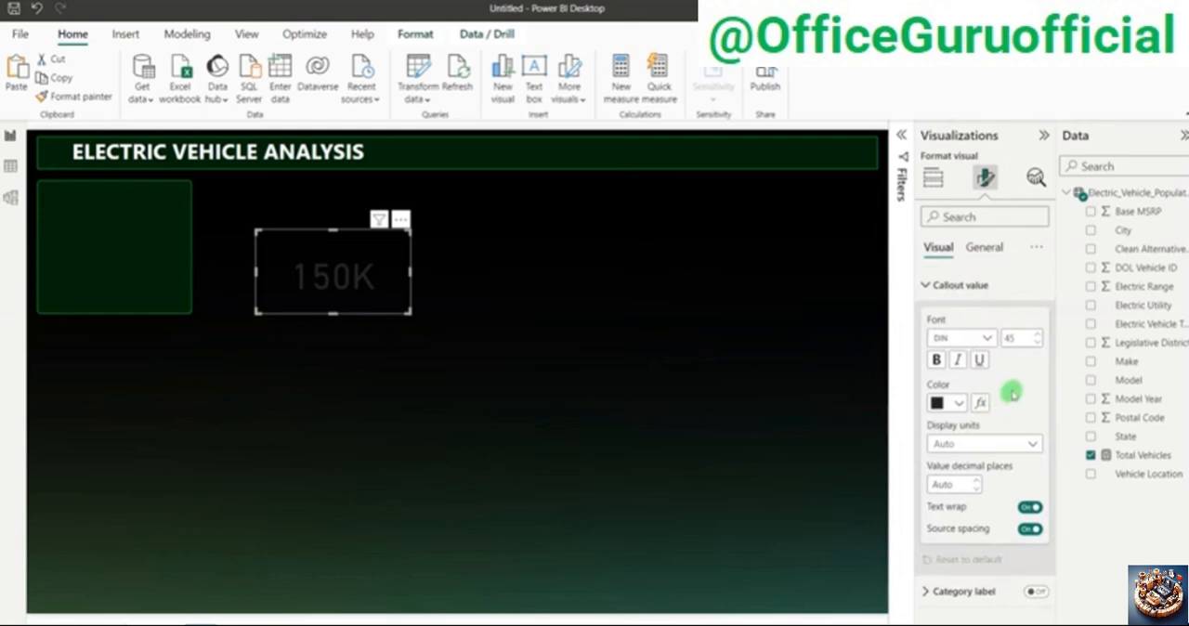
double_click(1015, 338)
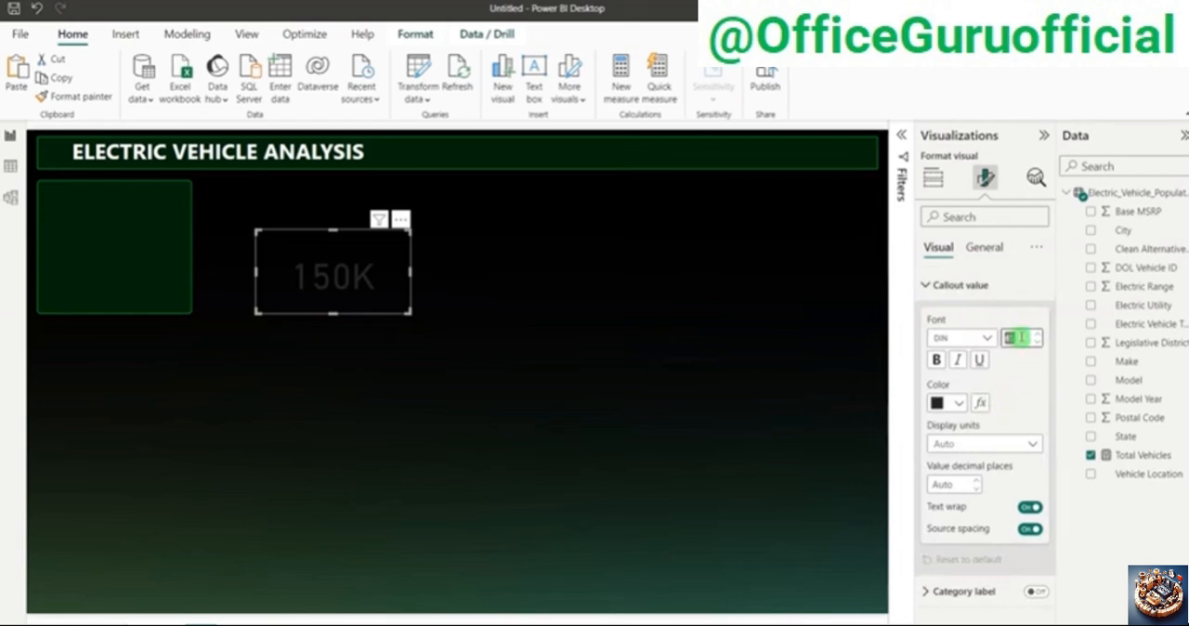
text(28)
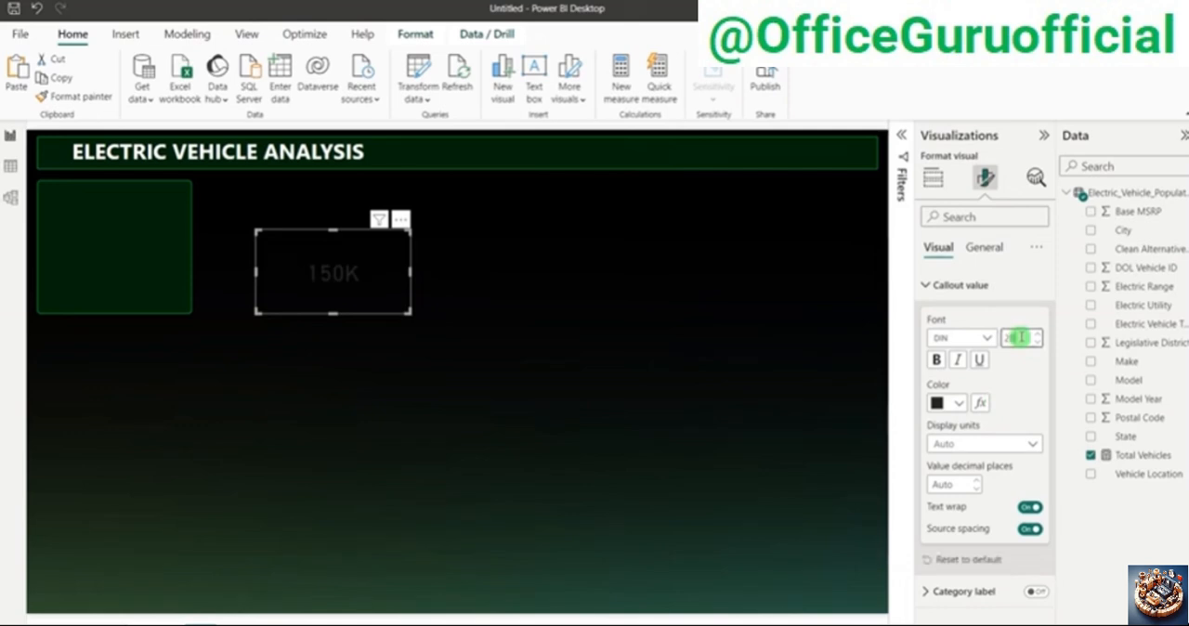
click(938, 361)
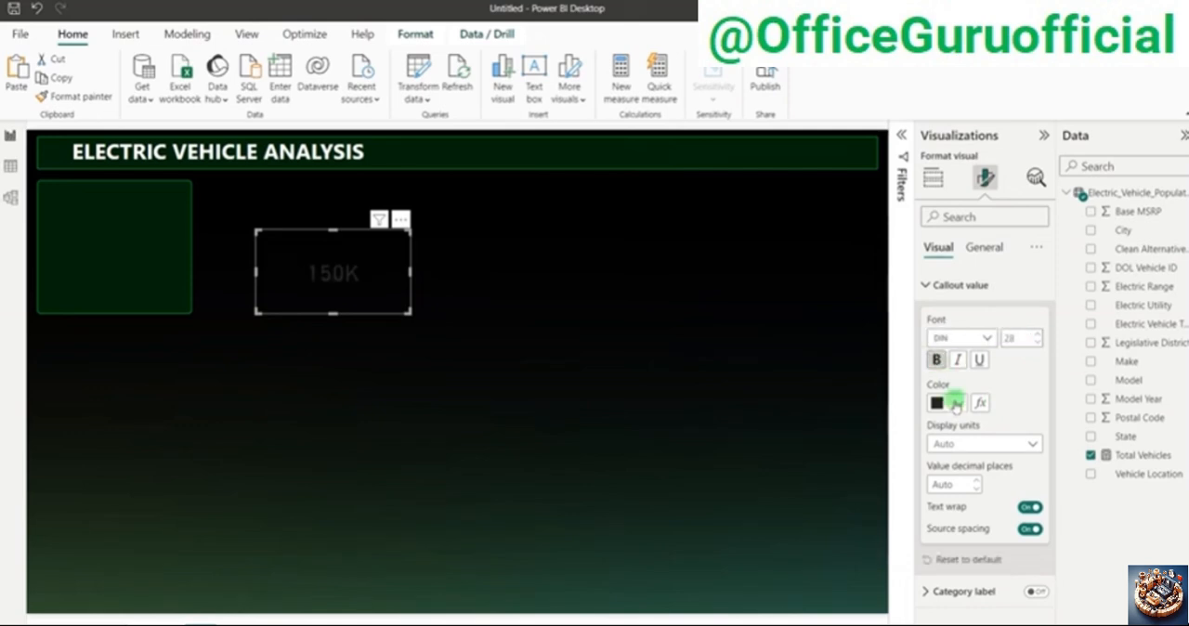
Step: Color the card's callout value with hex #6FD771 and show it with 2 decimal places
click(951, 403)
click(964, 368)
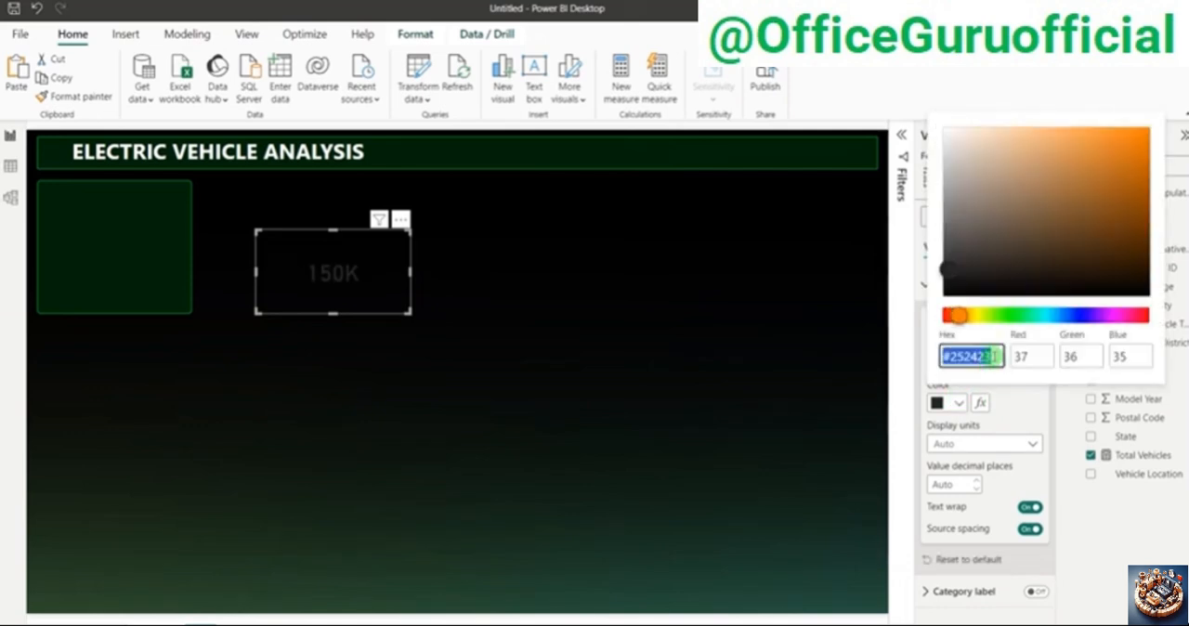
click(992, 356)
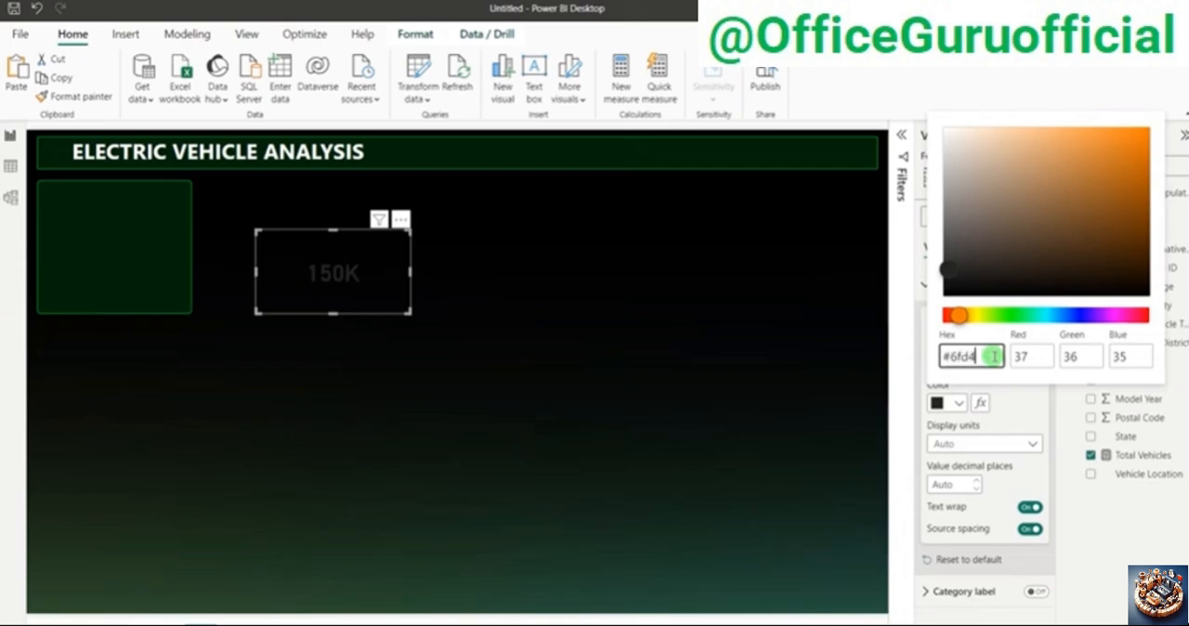
text(1)
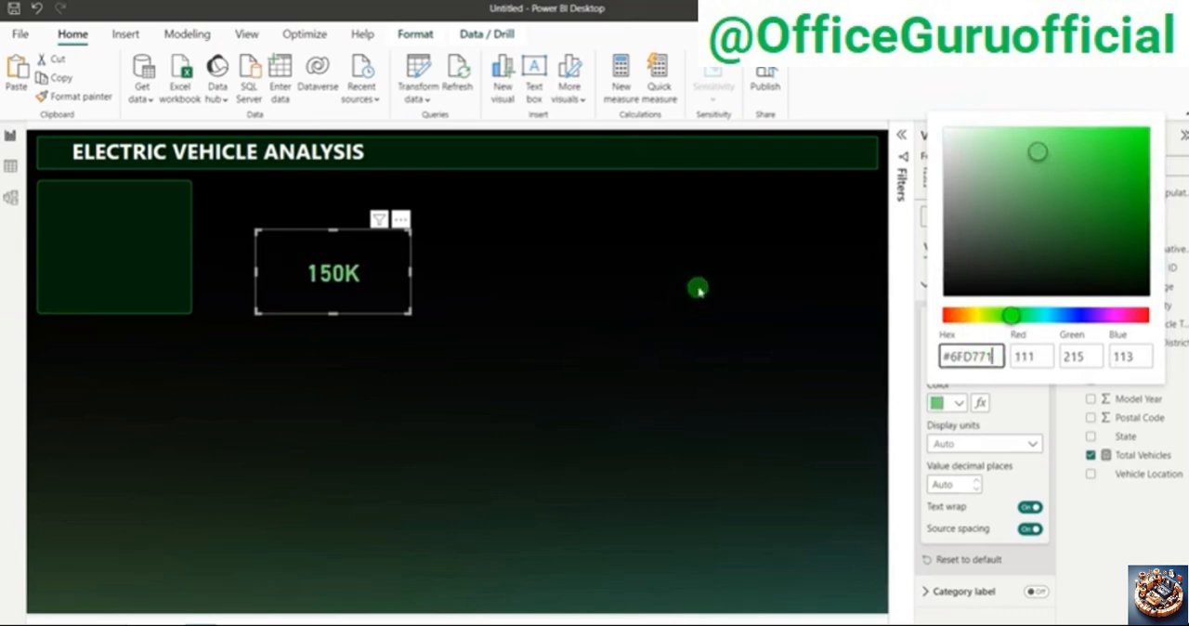
click(795, 248)
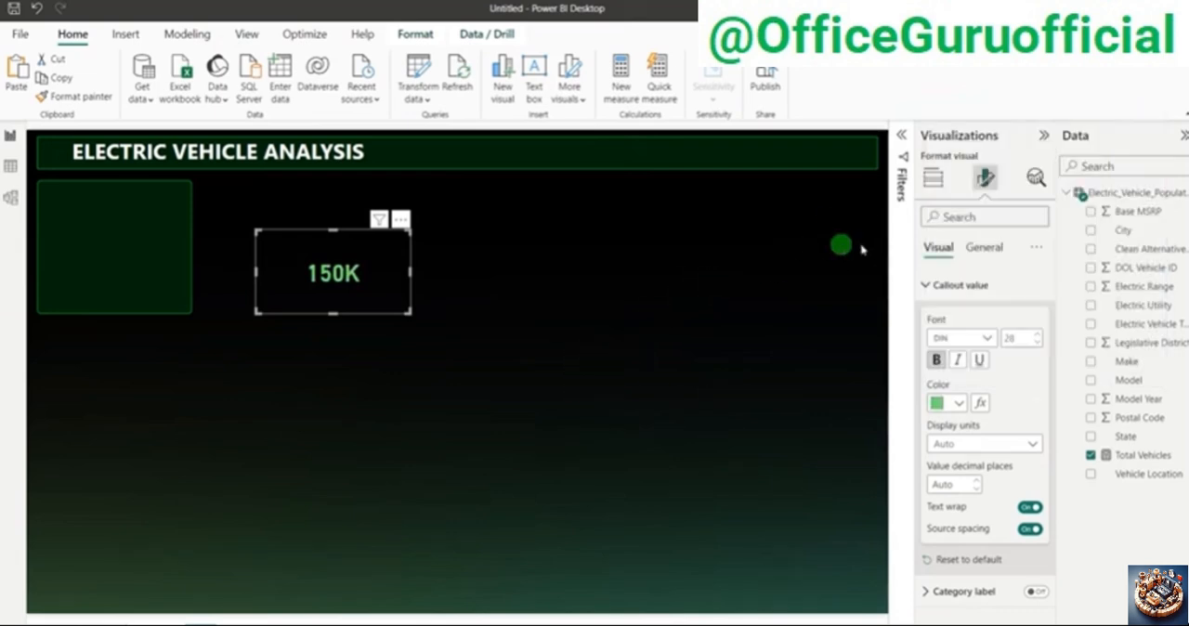
click(979, 483)
click(978, 483)
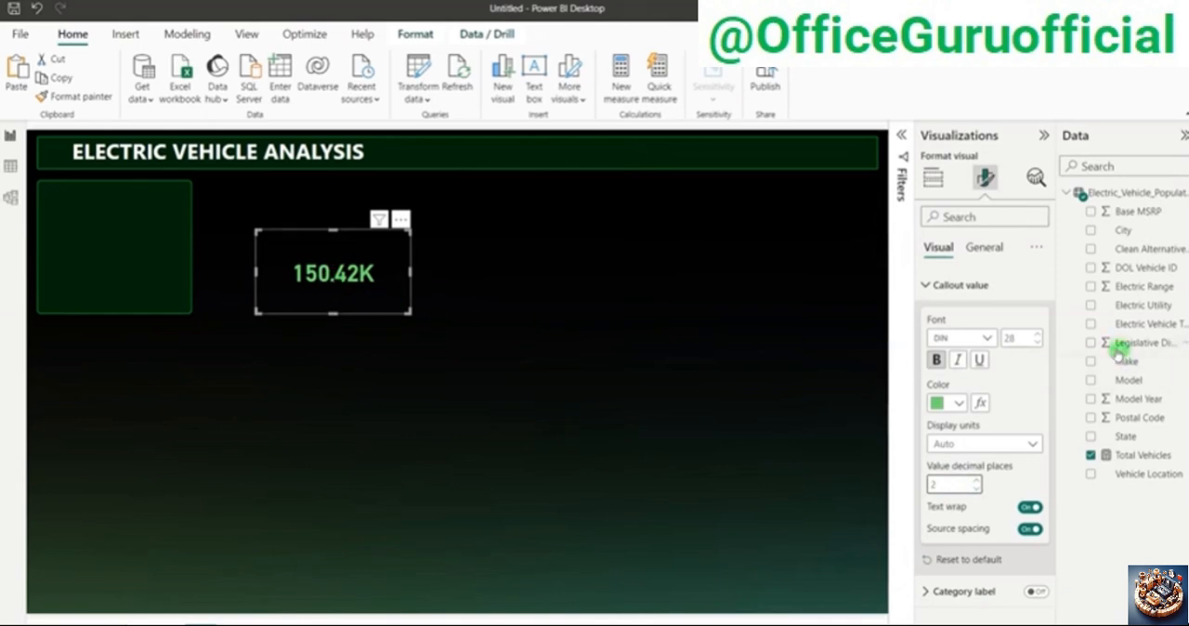
Step: Turn on the card's title with the text Total Vehicles and center it horizontally
click(985, 247)
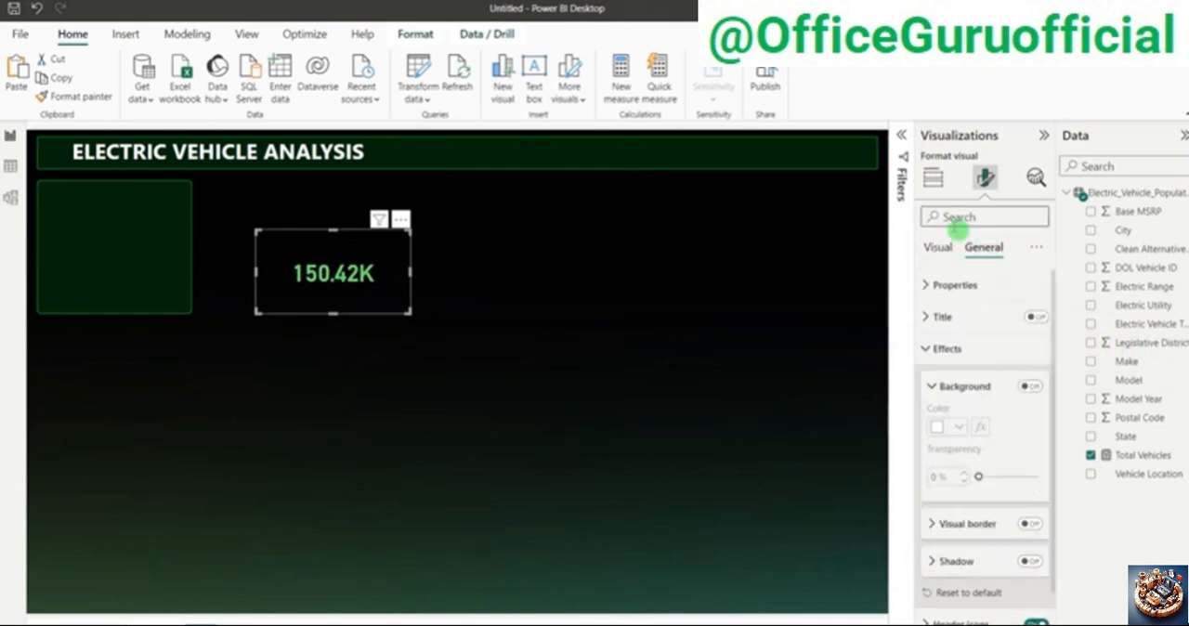
click(957, 326)
click(1033, 318)
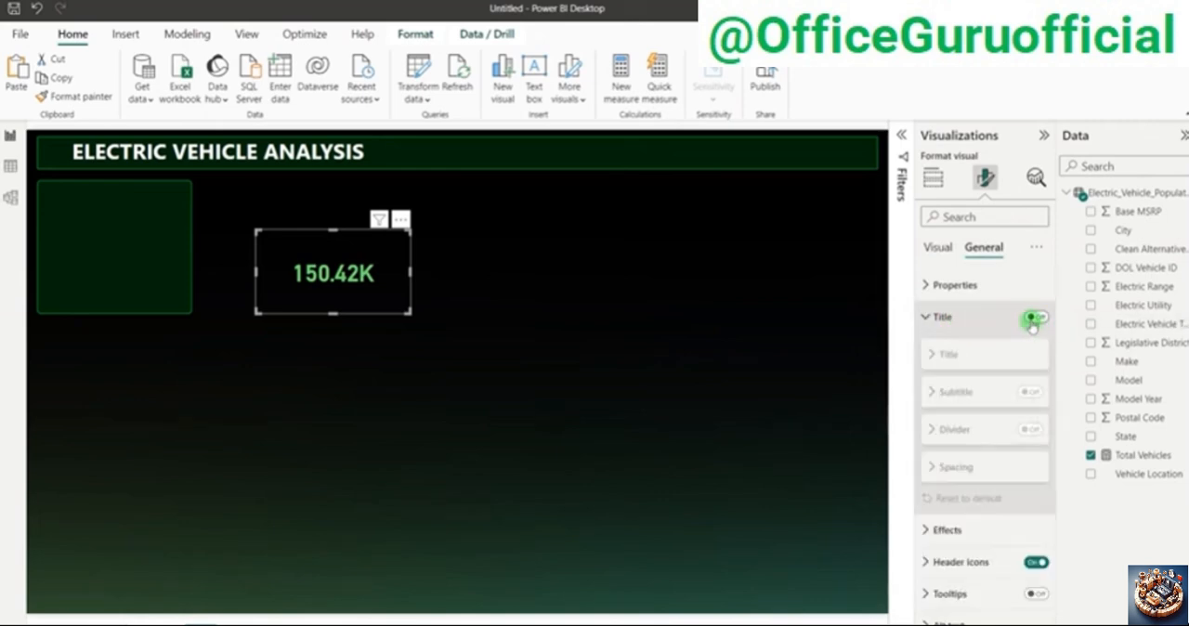
click(948, 394)
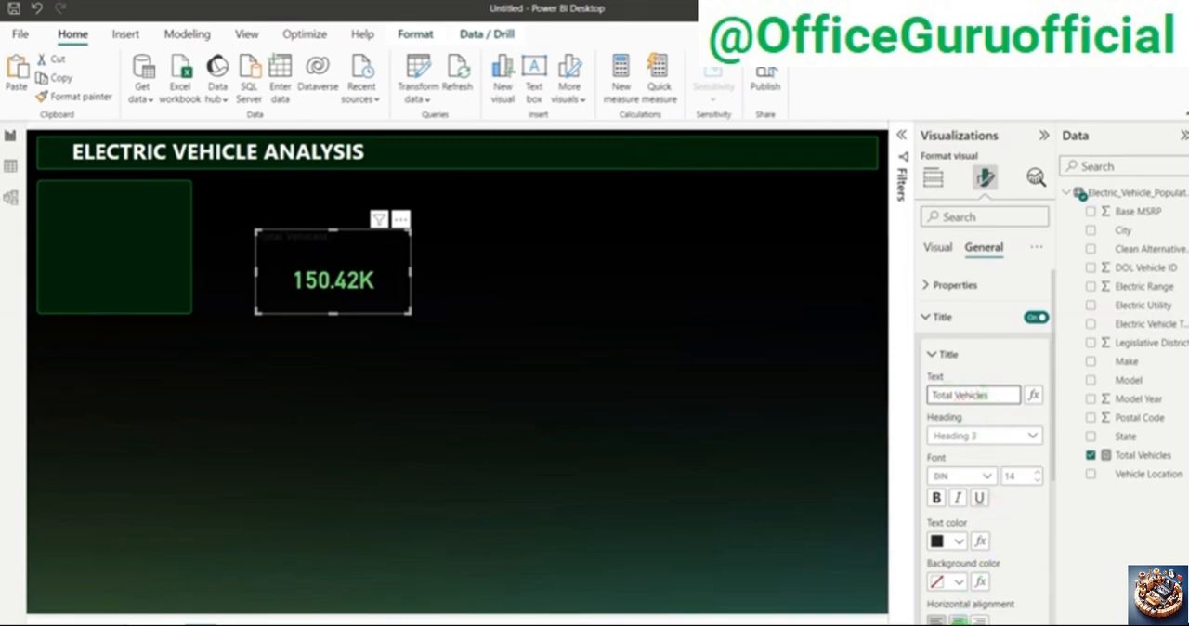
scroll(1001, 501, down, 1)
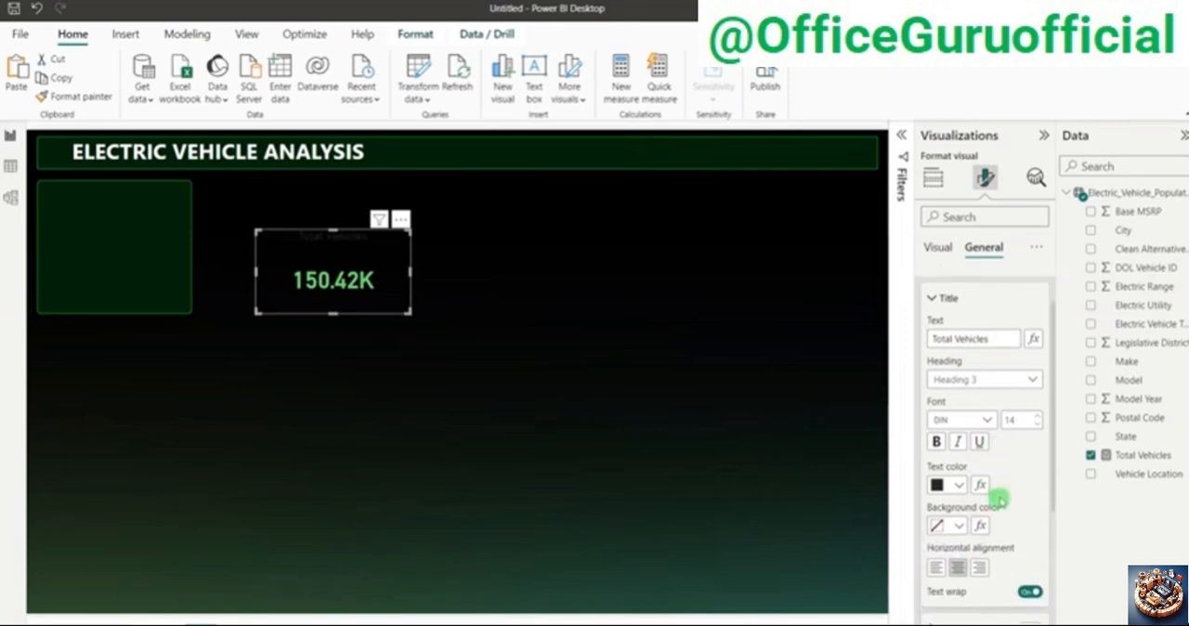
Step: Set the card title's text color to light gray and its font size to 11
click(958, 485)
click(950, 236)
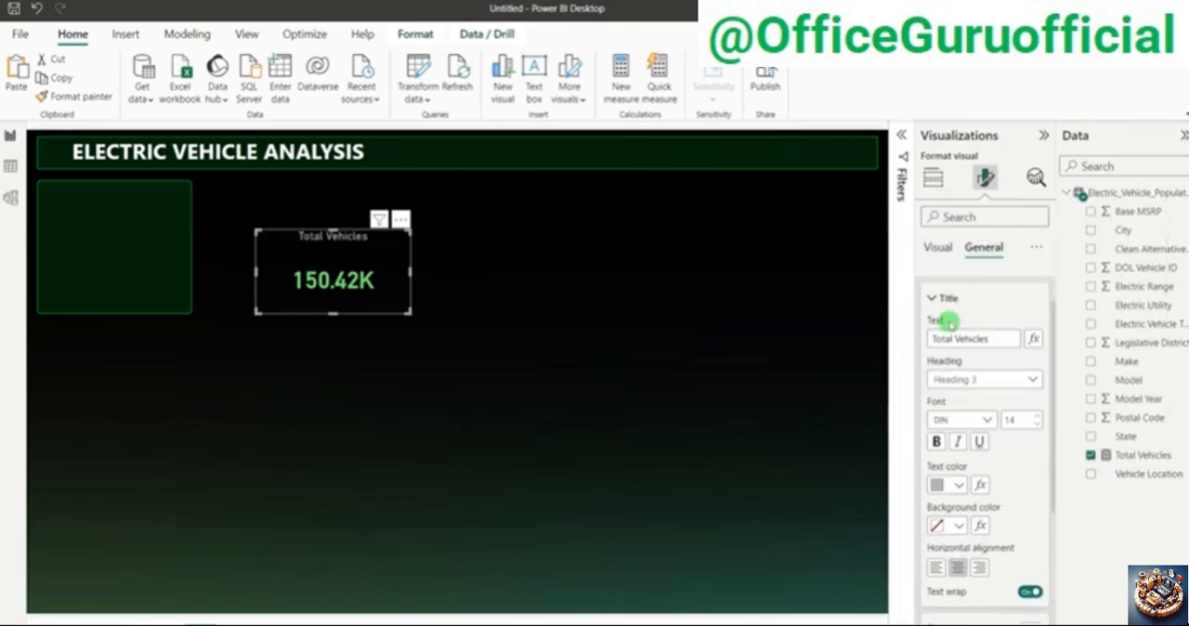
click(1038, 424)
click(1038, 424)
click(1039, 425)
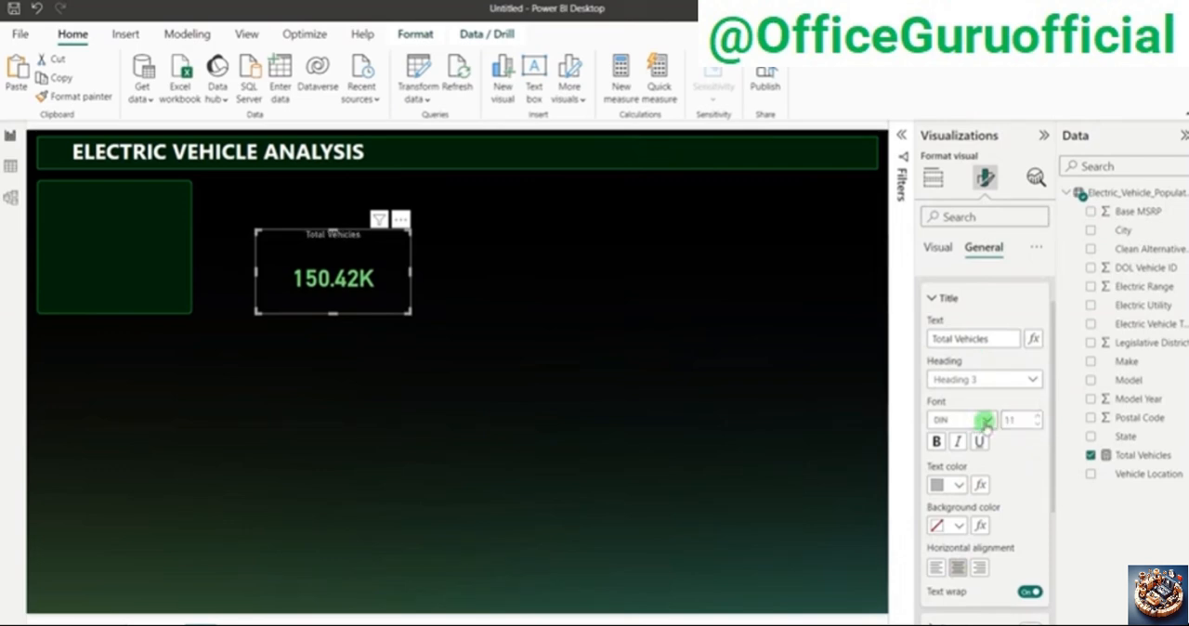
Step: Change the Total Vehicles card title's font to Segoe UI Semibold
click(987, 421)
scroll(977, 390, down, 3)
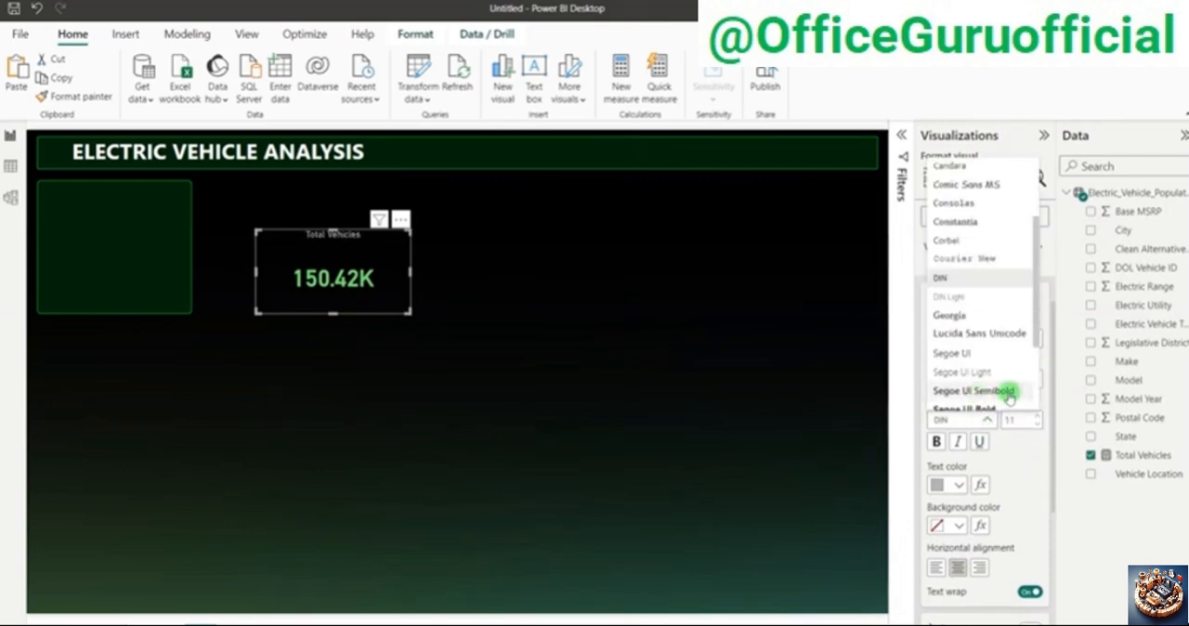
click(1009, 392)
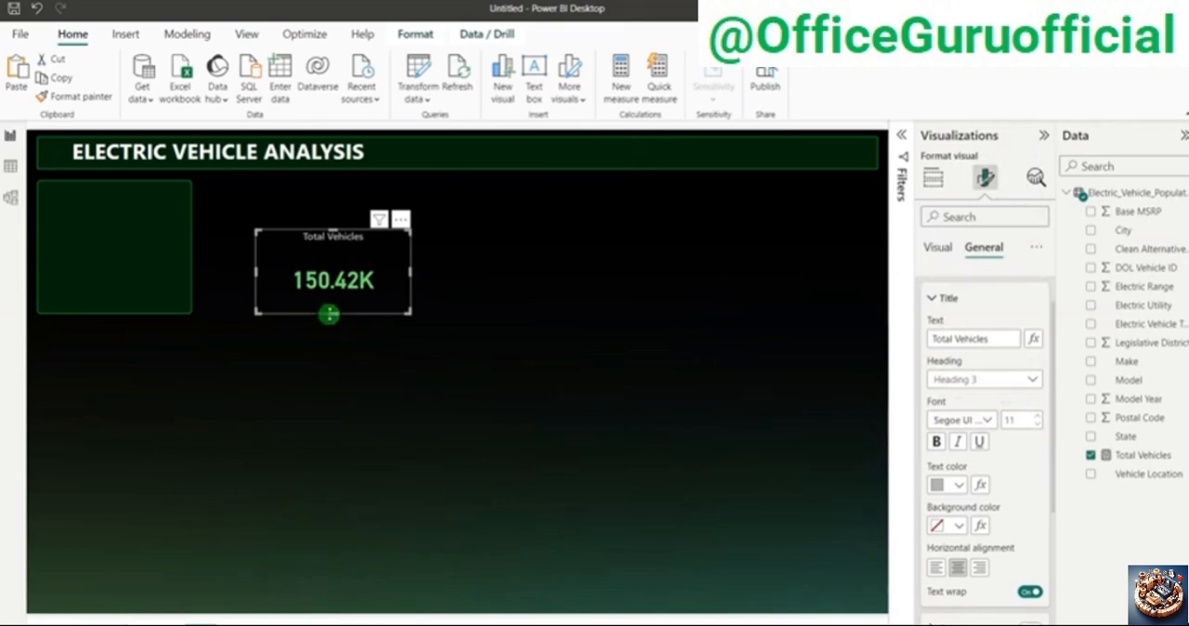
Step: Reduce the Total Vehicles card's height to fit its contents and place it in the upper half of the green panel below the header
drag(330, 314, 336, 277)
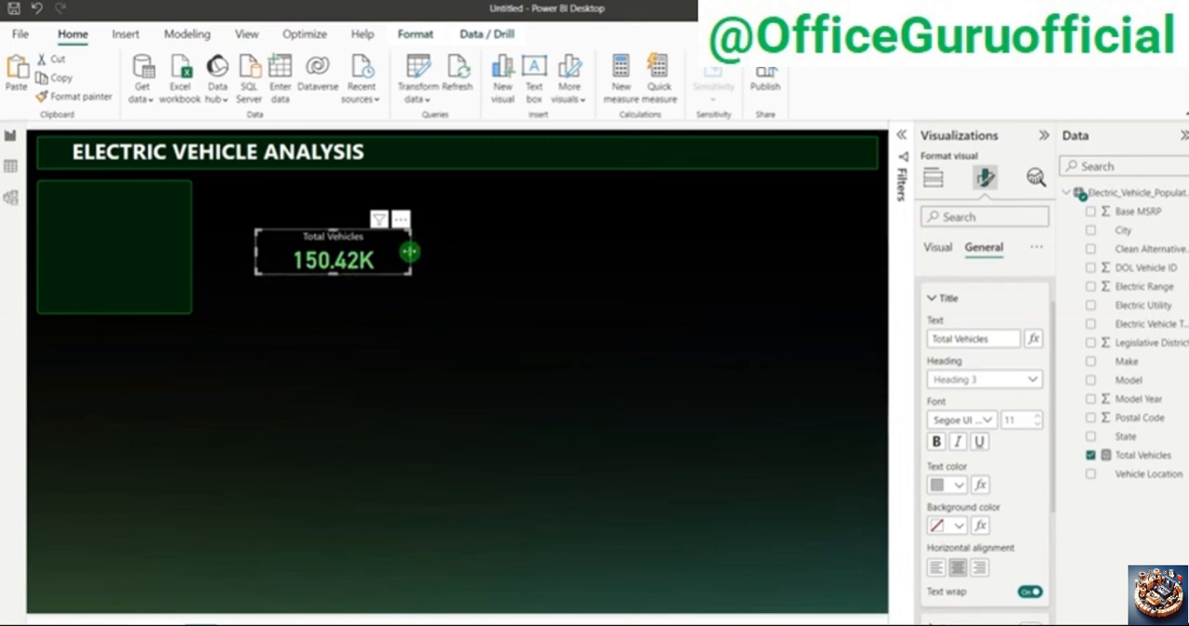
drag(388, 266, 172, 238)
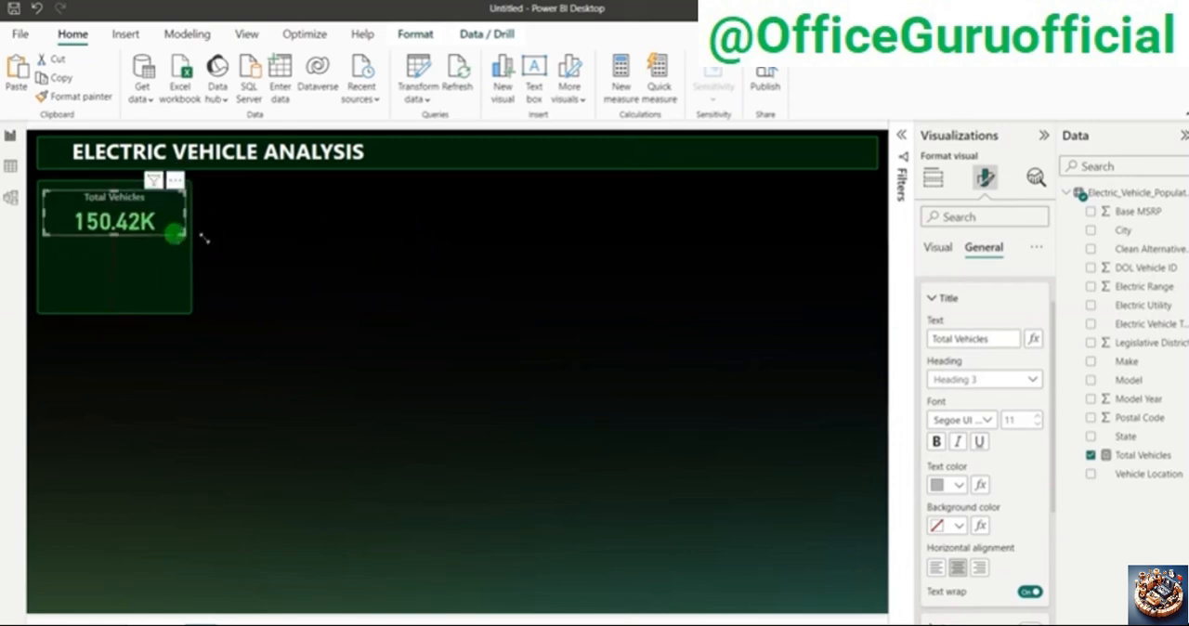
click(546, 276)
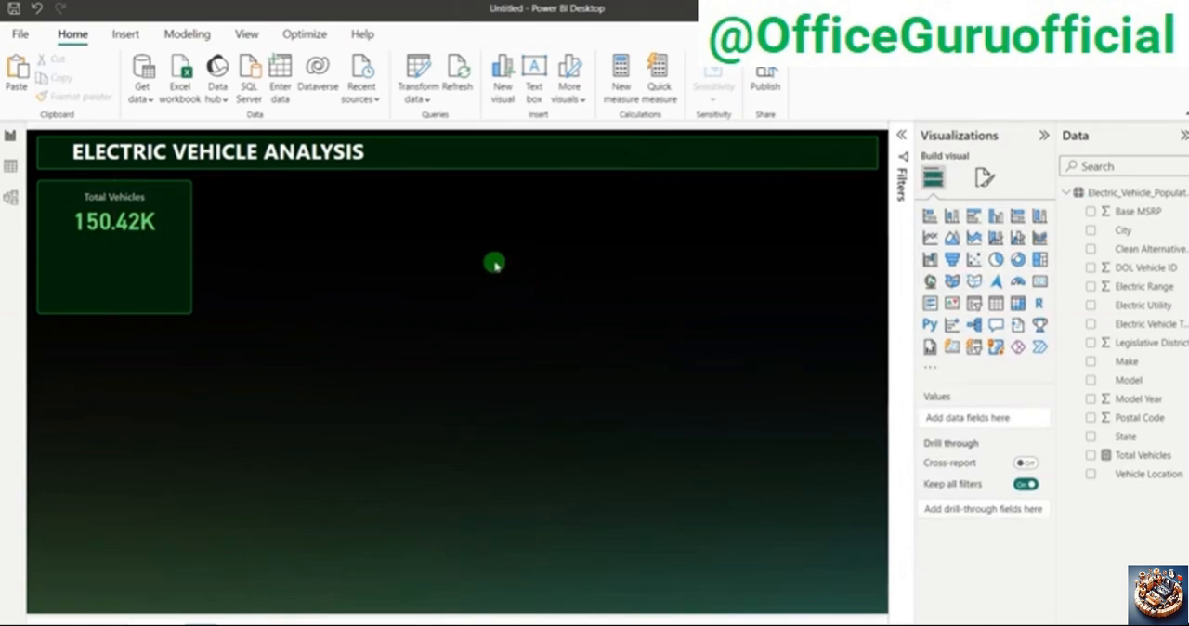
Step: Switch to the finished Electric Vehicle Dashboard report to examine its KPI cards, then return to the untitled report and locate the Electric Range field
key(alt+Tab)
key(alt+Tab)
key(alt+Tab)
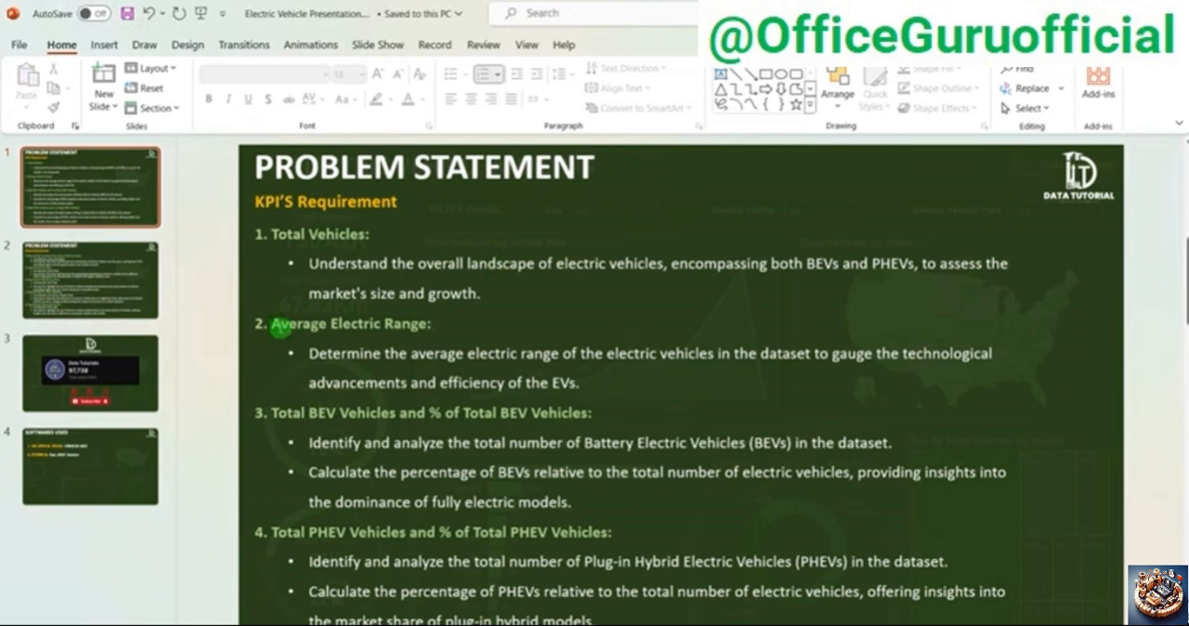
drag(272, 325, 429, 324)
key(alt+Tab)
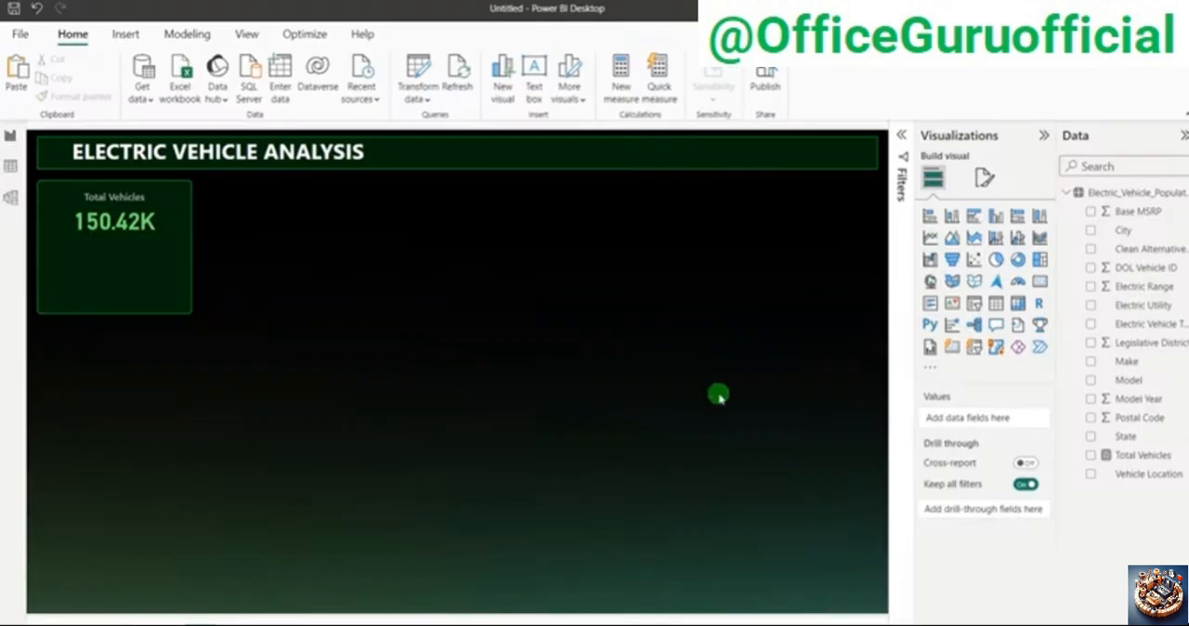
click(1138, 289)
click(652, 326)
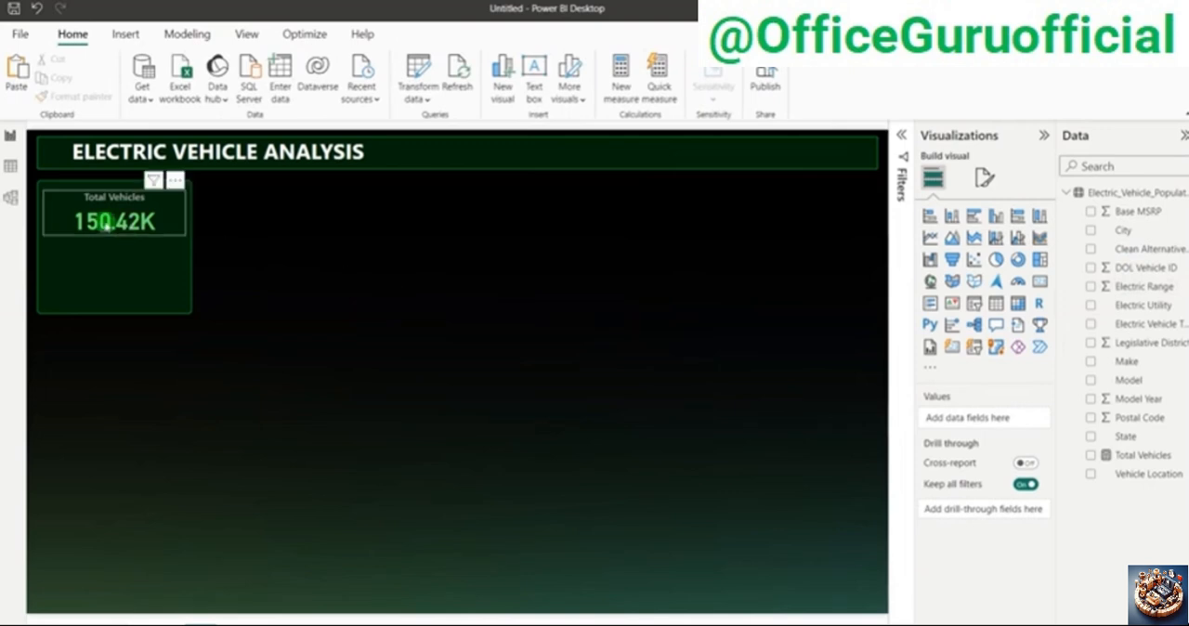
Step: Duplicate the Total Vehicles card and place the copy on the empty canvas to the right of the green panel
click(108, 225)
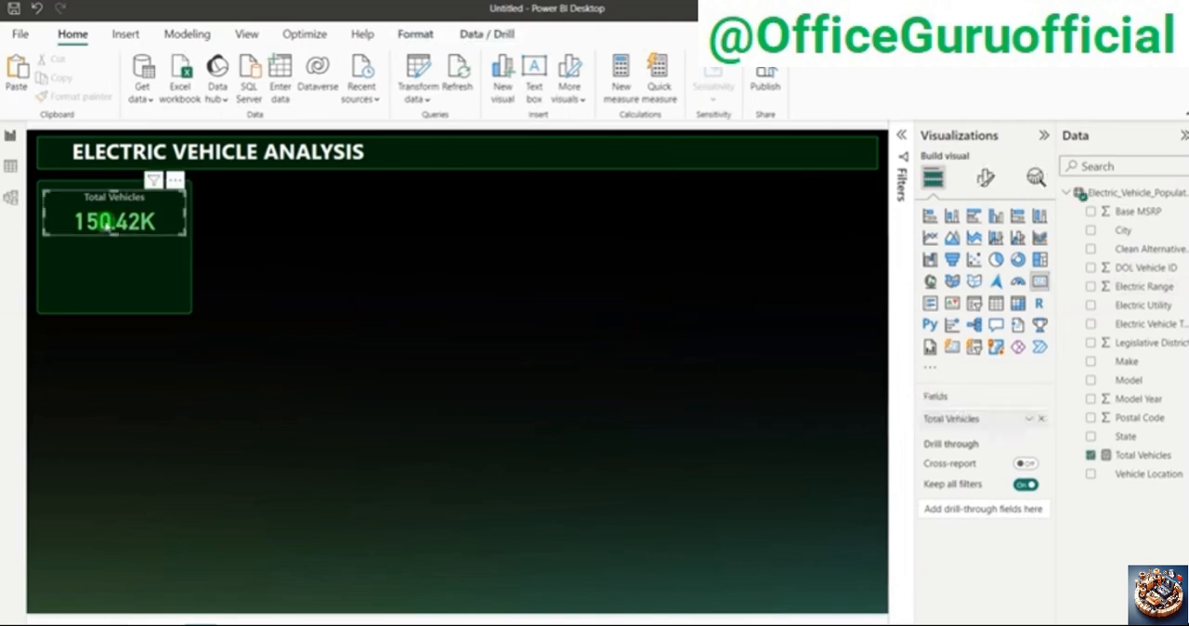
key(ctrl+c)
key(ctrl+v)
drag(112, 227, 418, 318)
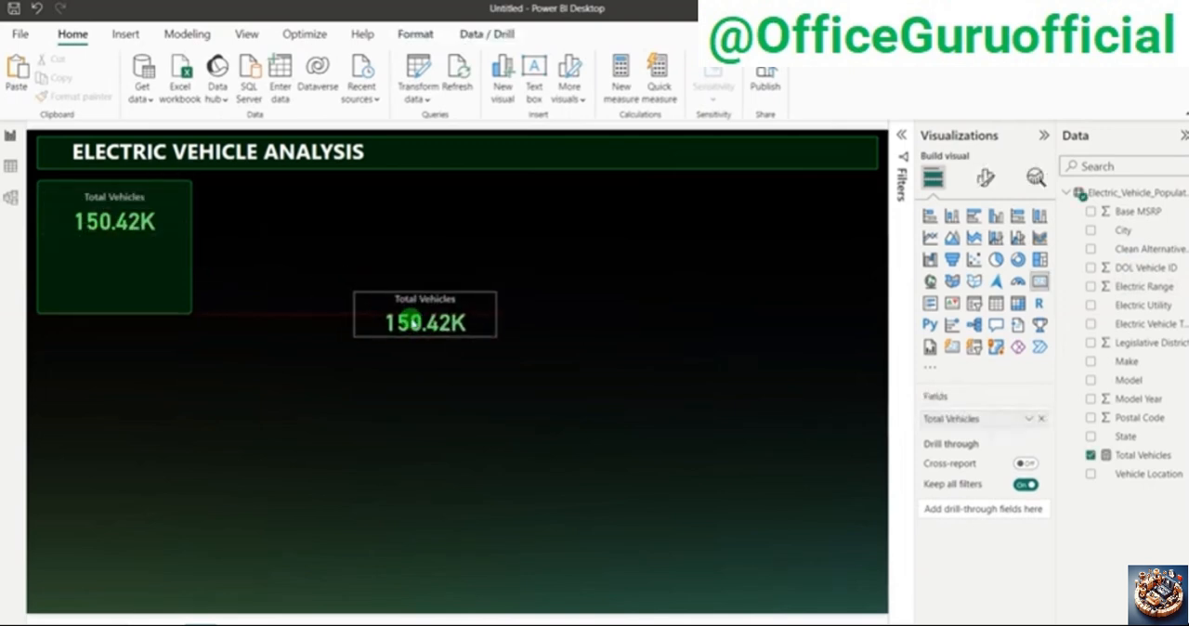
Step: Replace the copied card's Total Vehicles field with Electric Range, aggregated as Average
click(1041, 418)
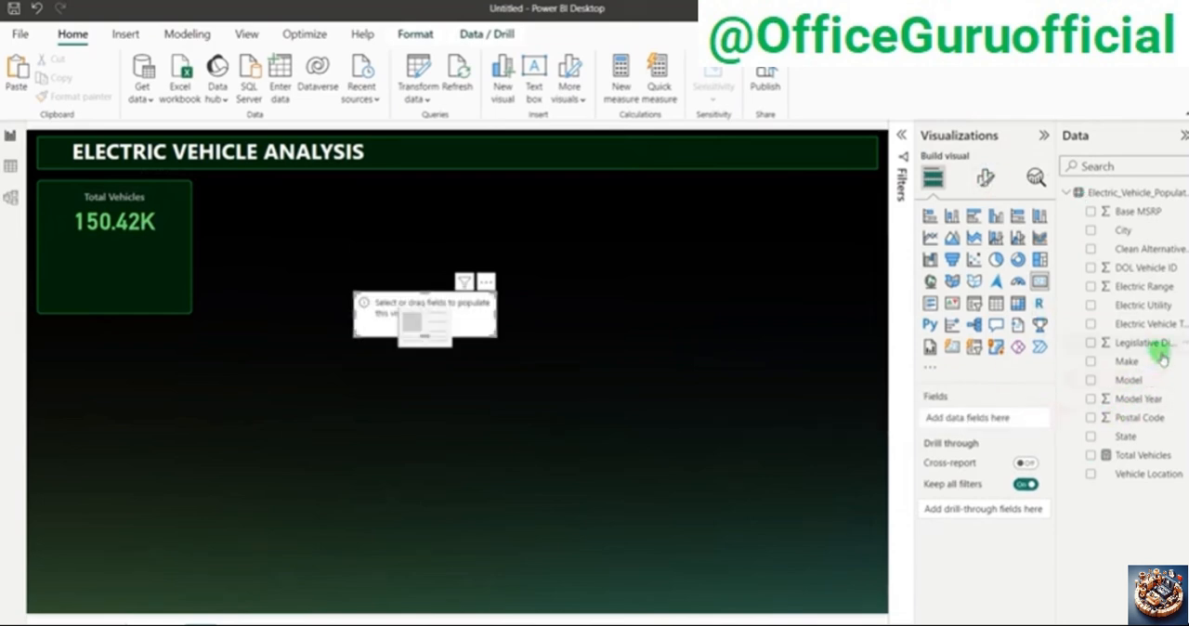
drag(1144, 286, 1006, 424)
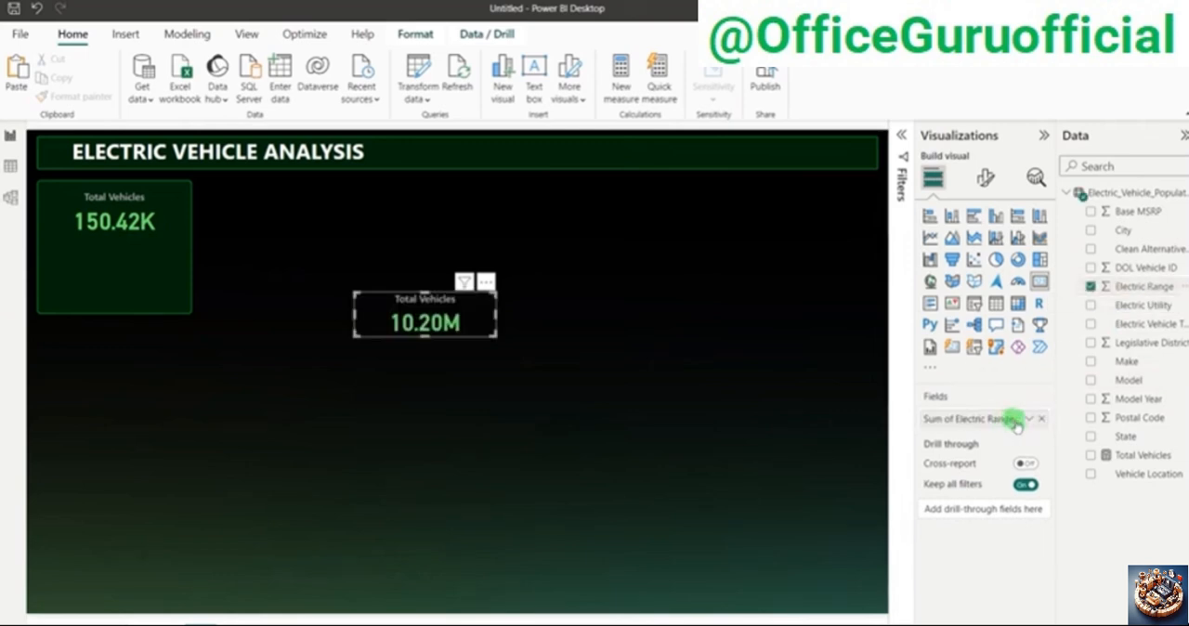
click(1028, 420)
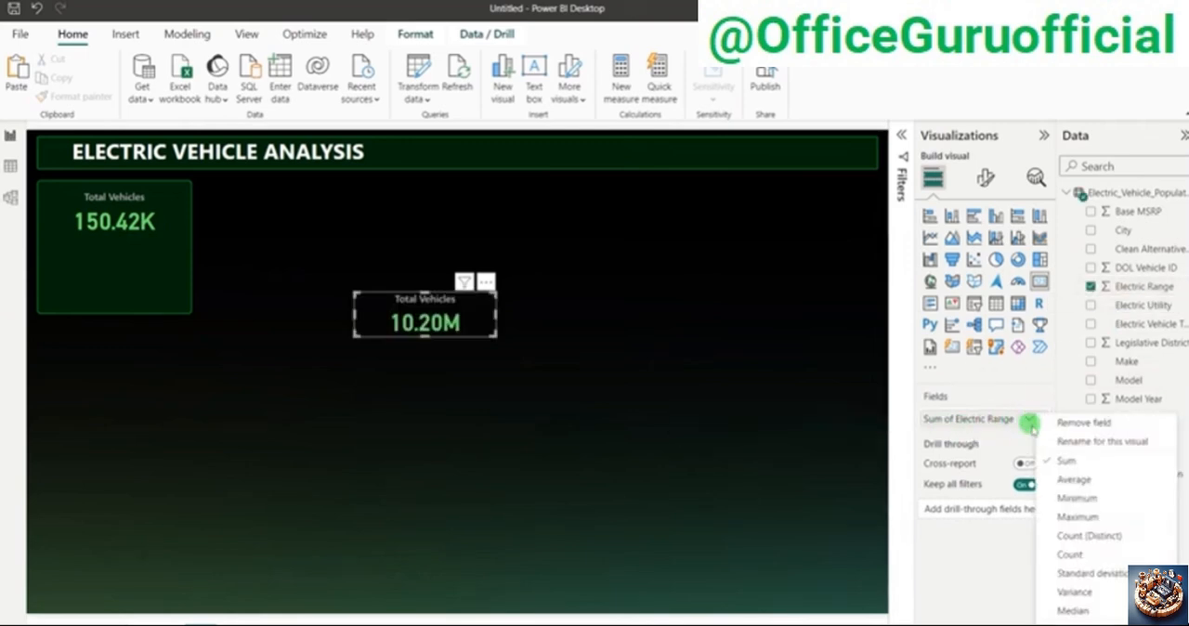
click(1074, 480)
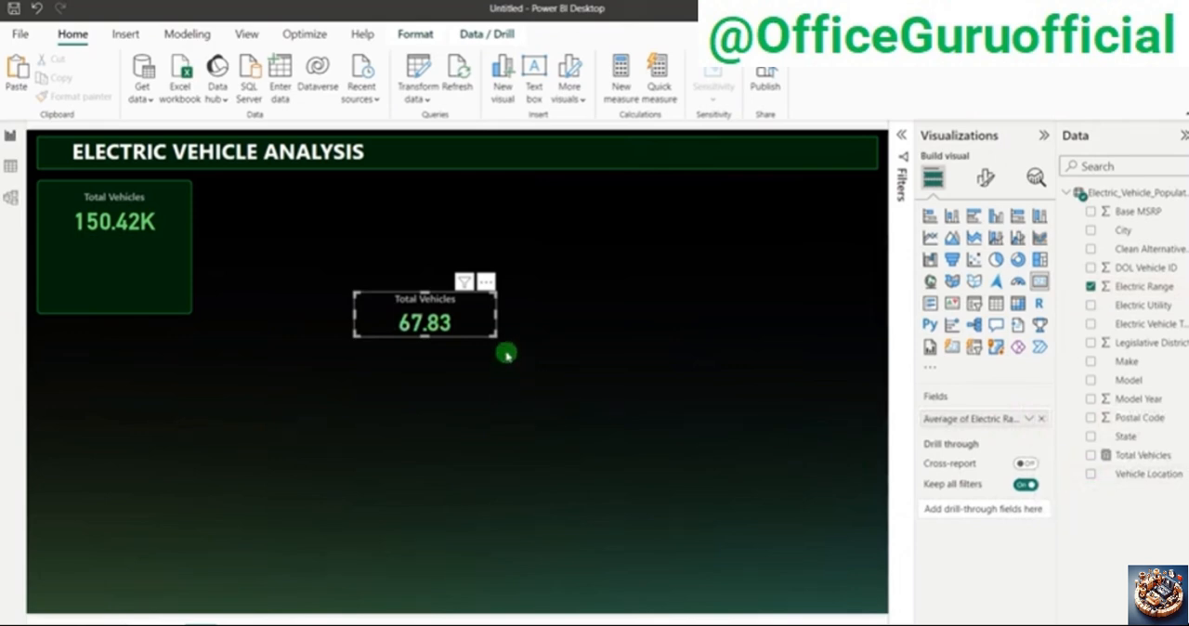
Step: Examine the Avg Electric Range card in the finished Electric Vehicle Dashboard report and return to the untitled report
key(alt+Tab)
key(alt+Tab)
key(alt+Tab)
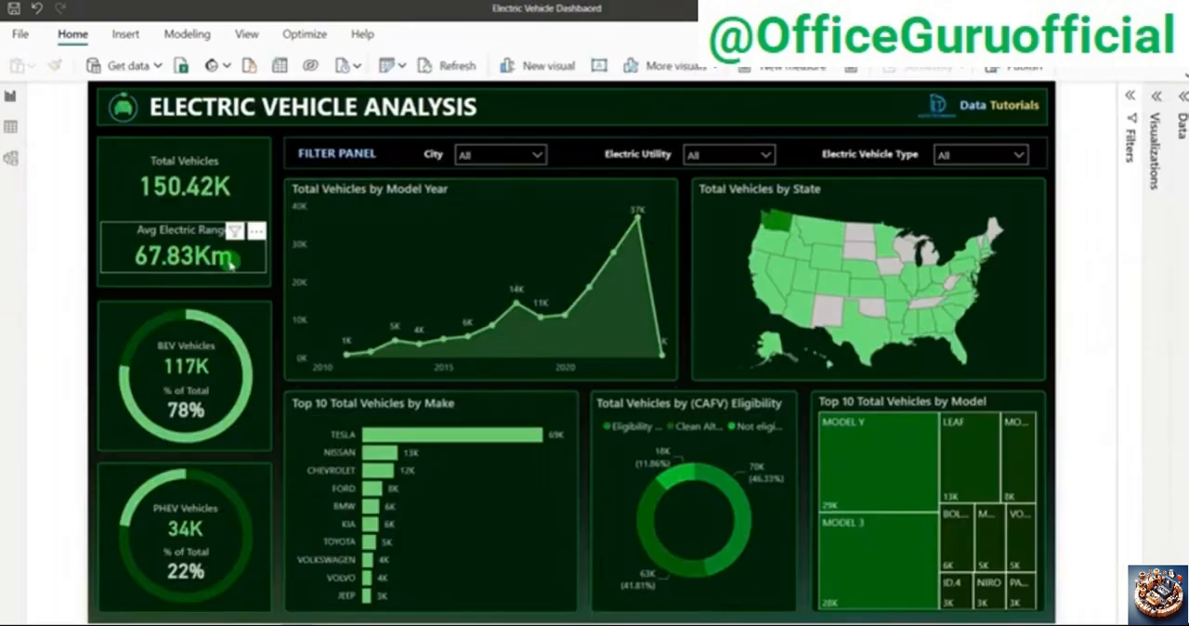
key(alt+Tab)
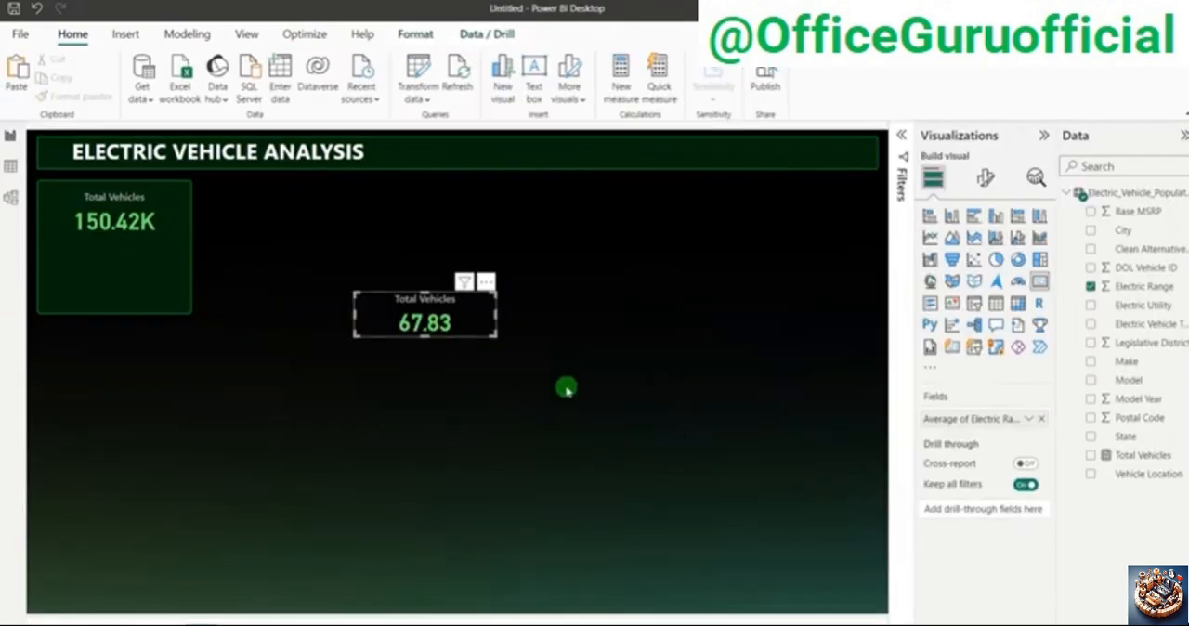
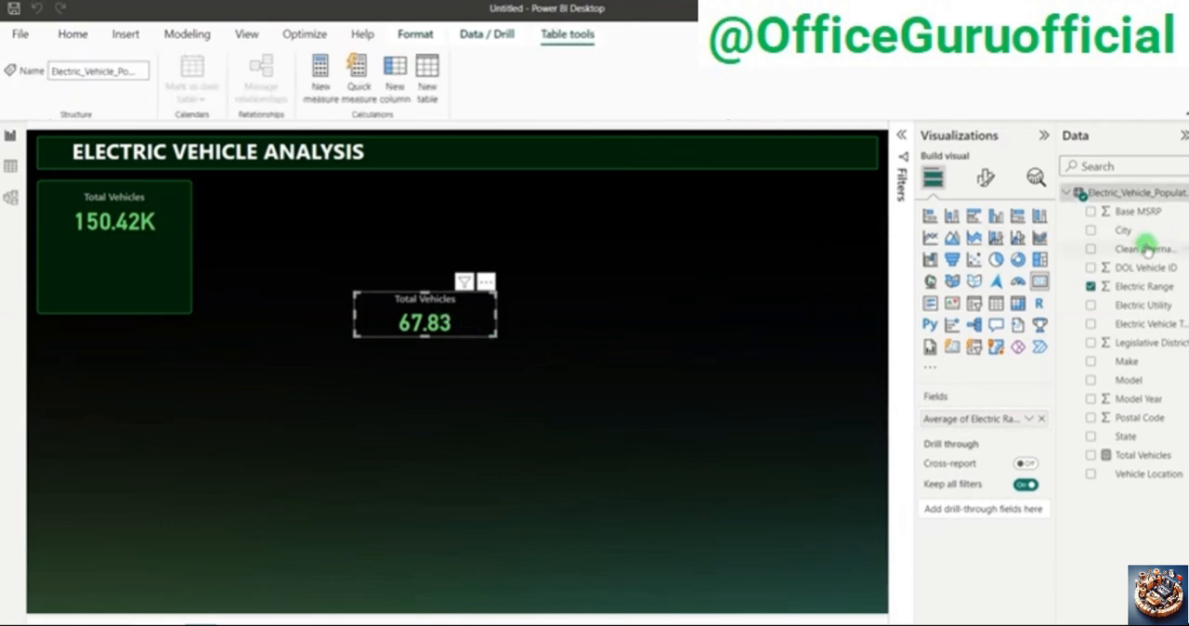
Step: Create a new measure named Avg Range in the Electric_Vehicle_Population_Data table
right_click(1148, 246)
click(1032, 310)
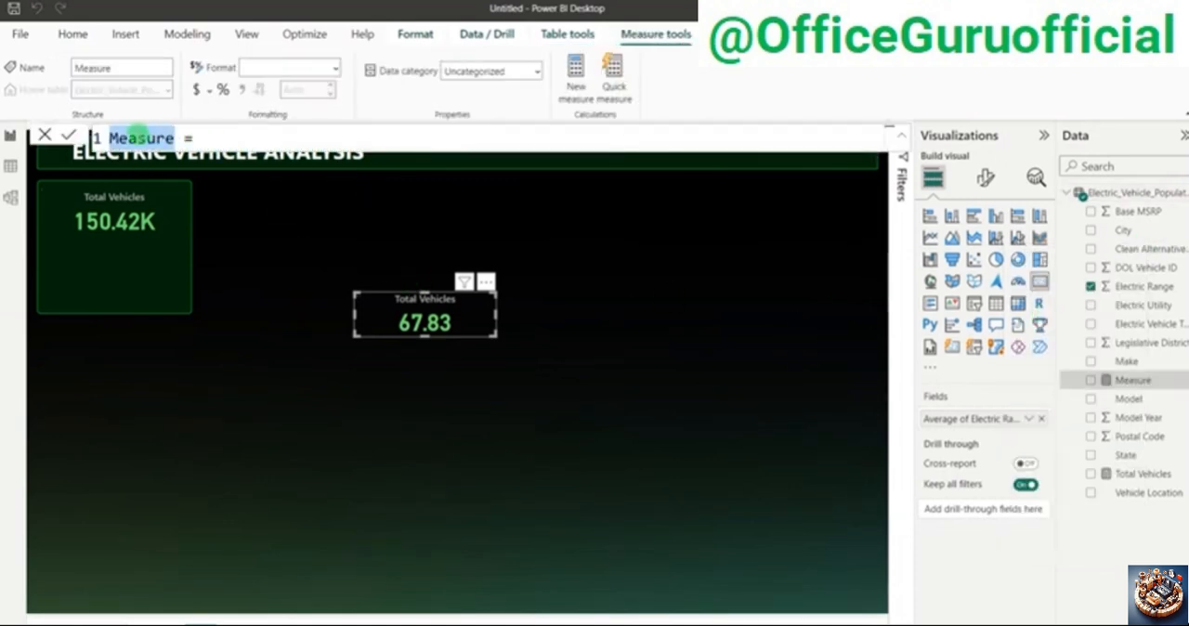
text(Avg Ra)
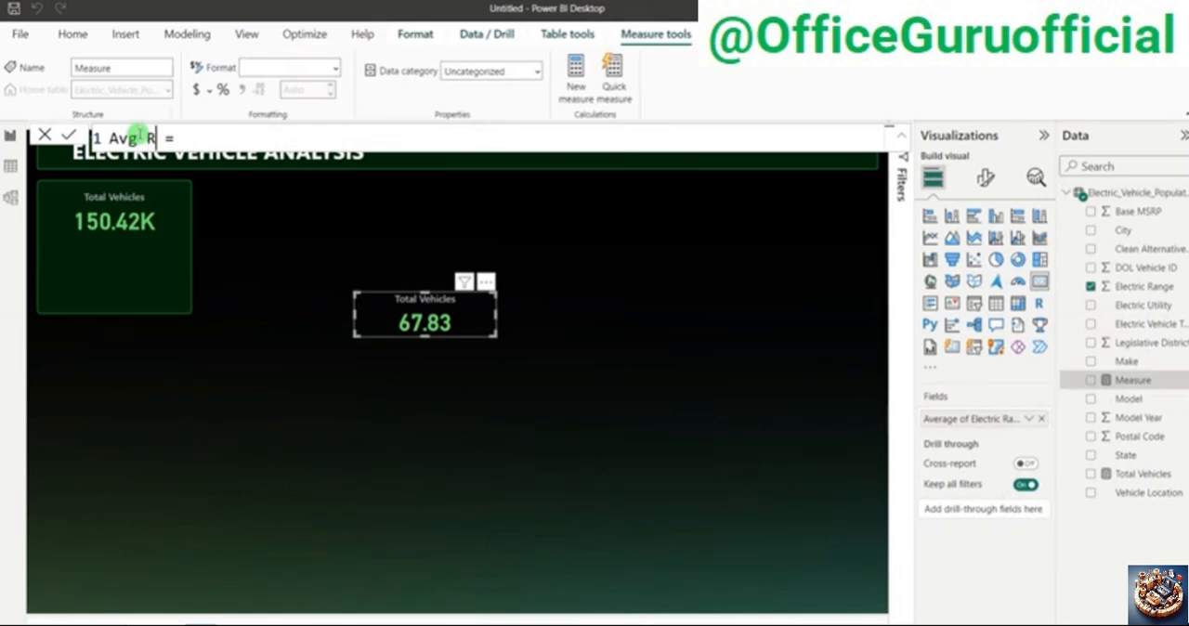
text(nge)
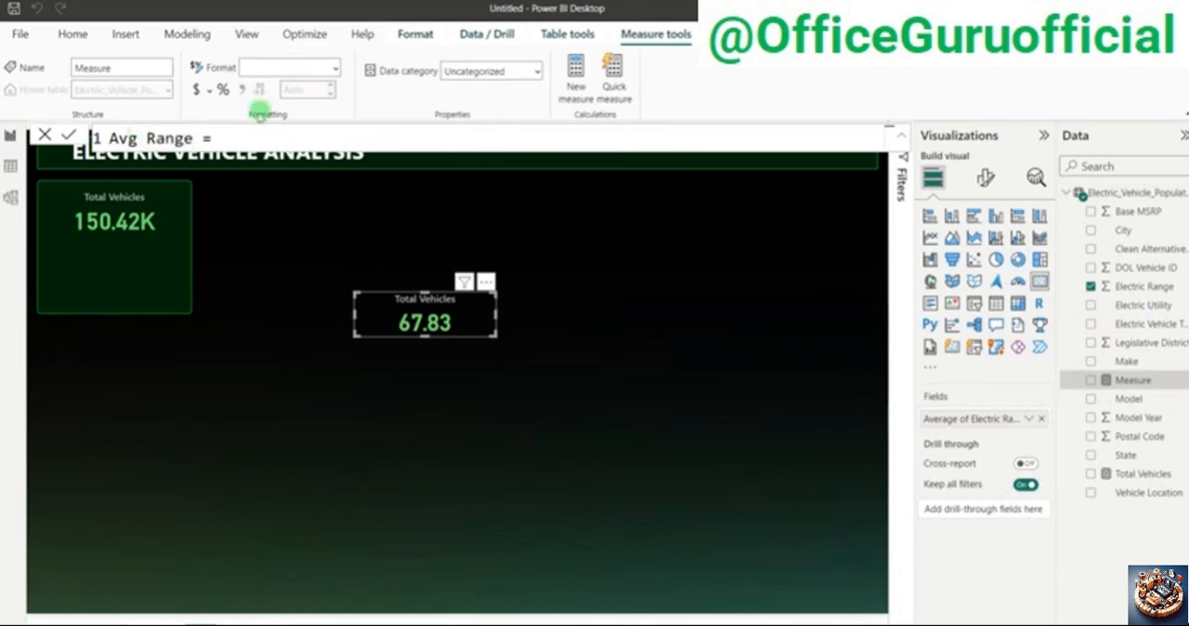
click(228, 135)
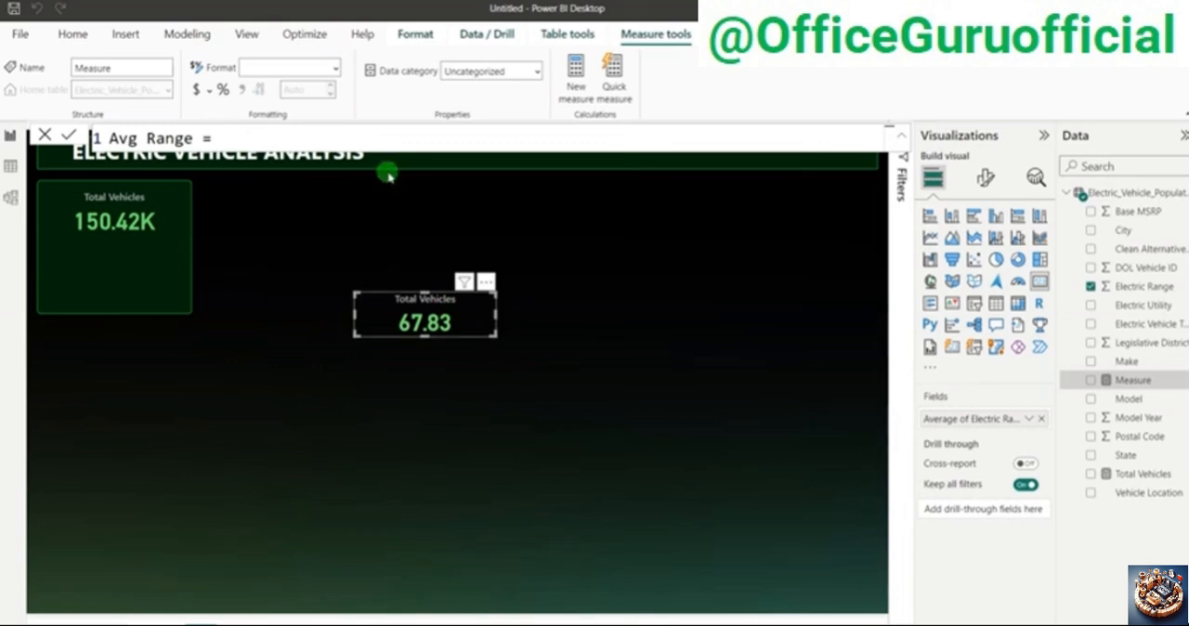
Step: Start the Avg Range formula with CONCATENATE, using AVERAGE of Electric_Vehicle_Population_Data[Electric Range] as its first text
text(con)
key(Tab)
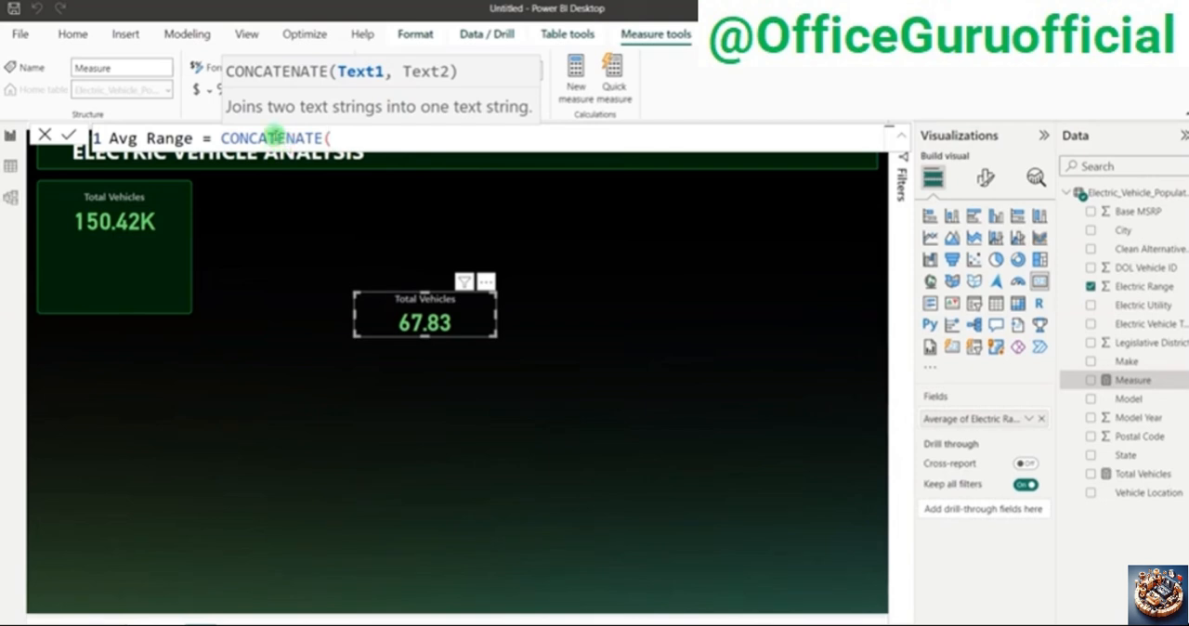
text(ave)
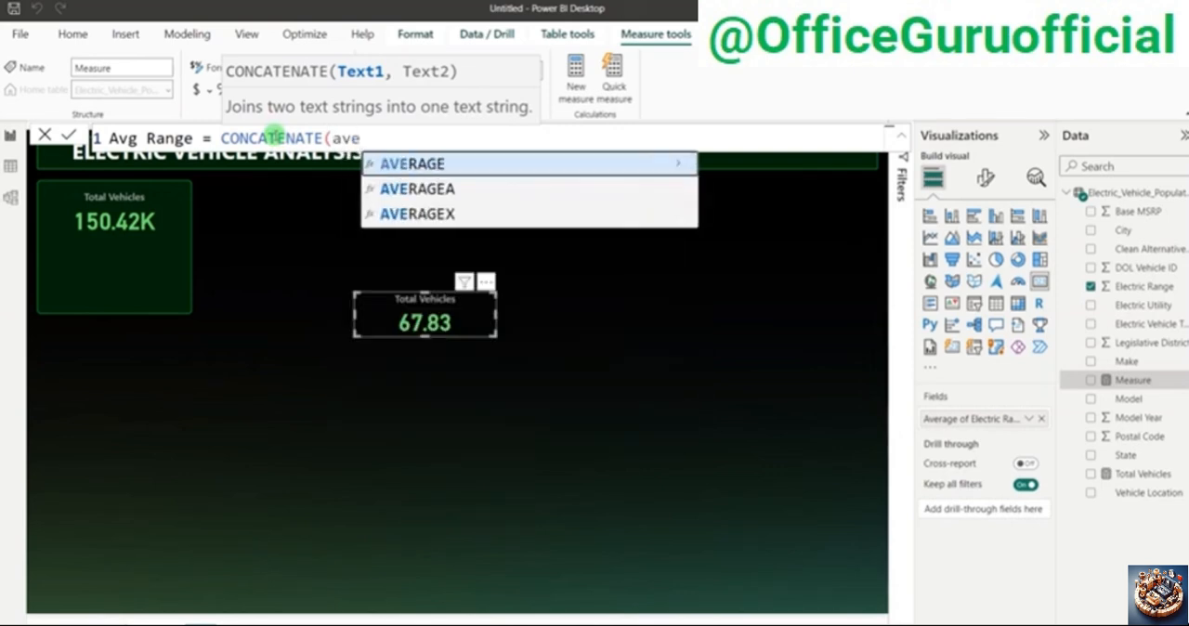
key(Tab)
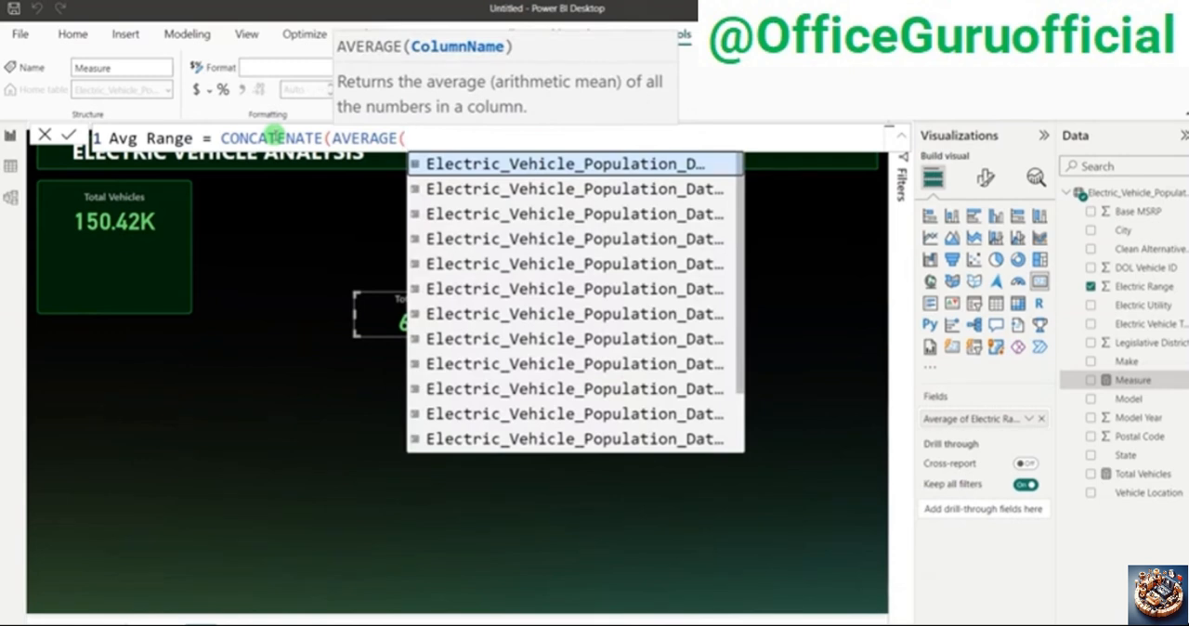
text(elect)
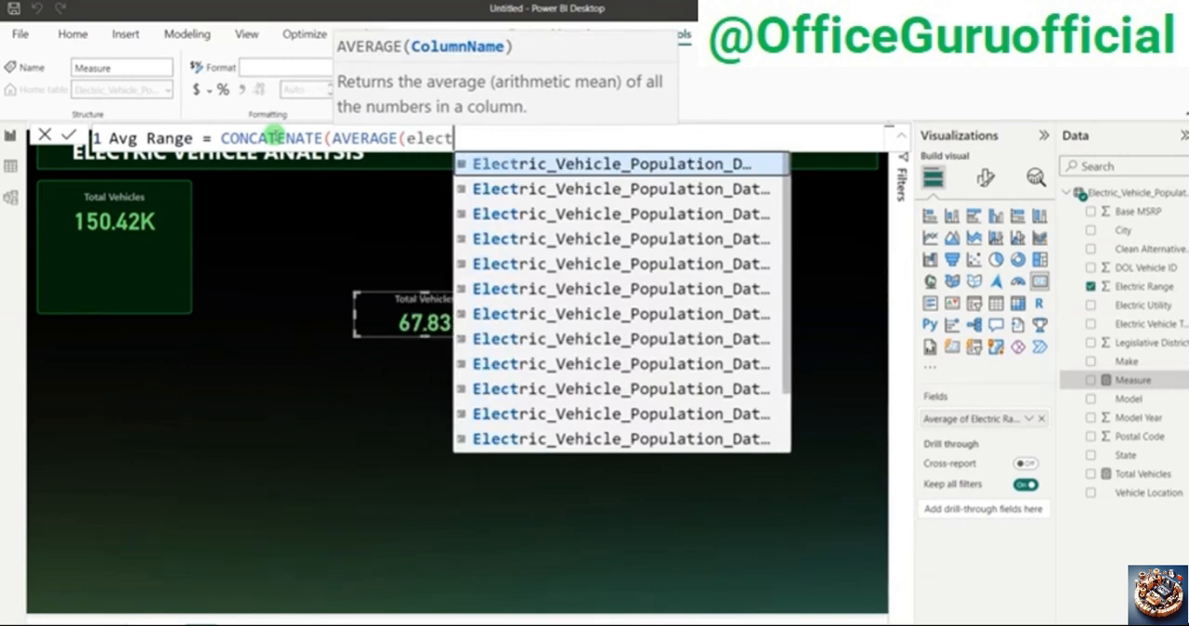
text(ric)
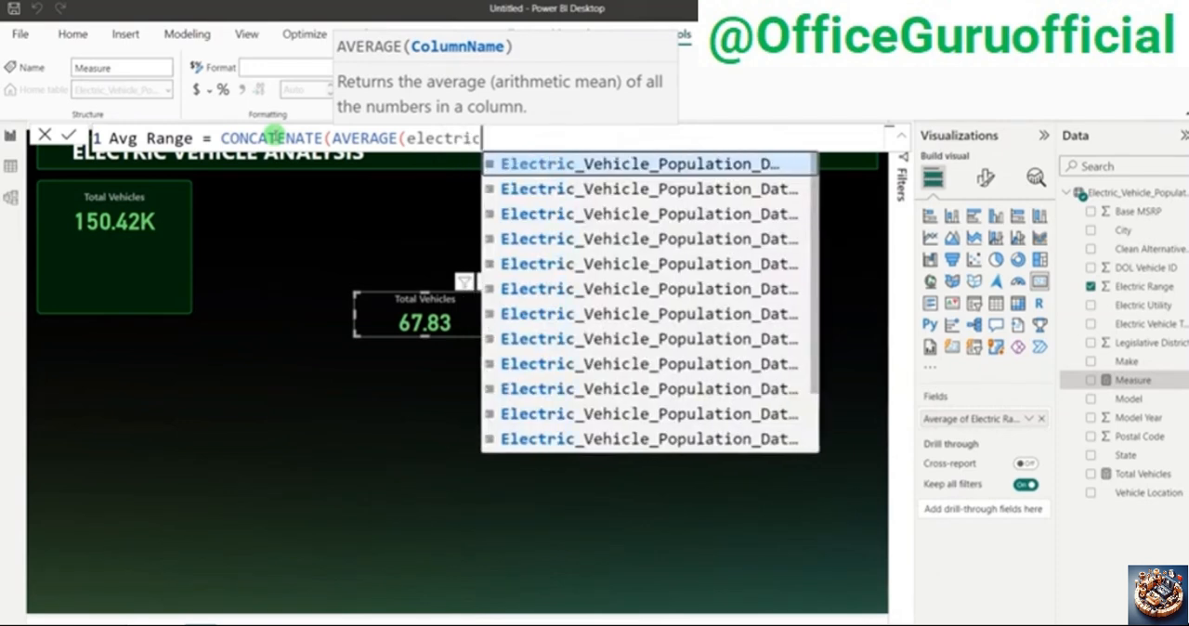
text( ra)
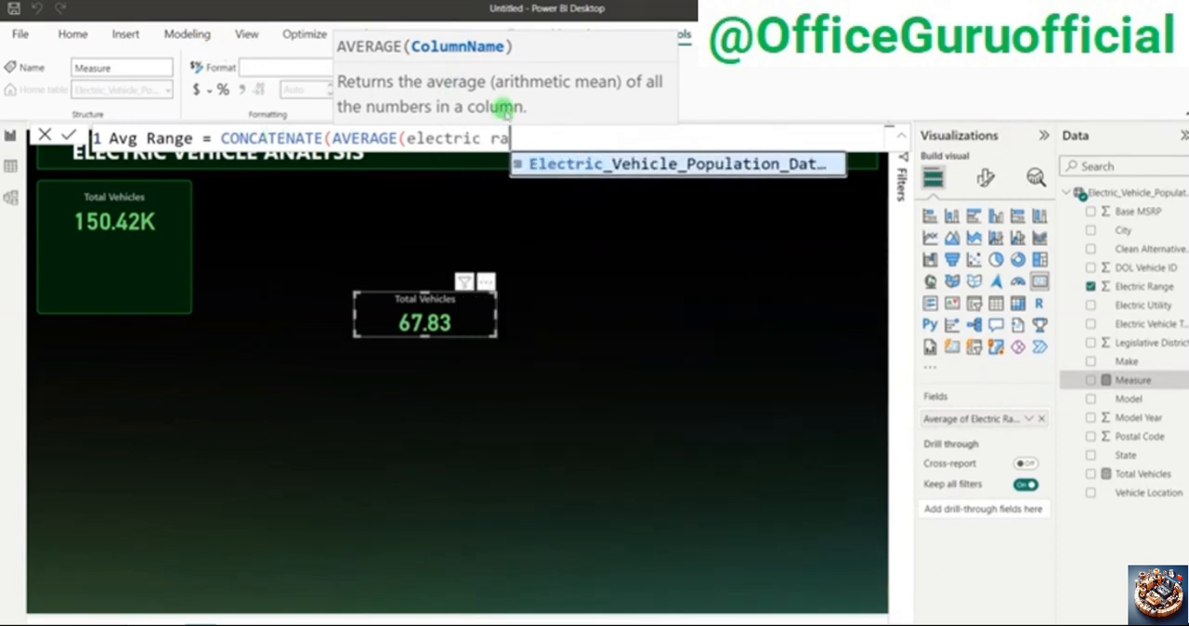
key(Tab)
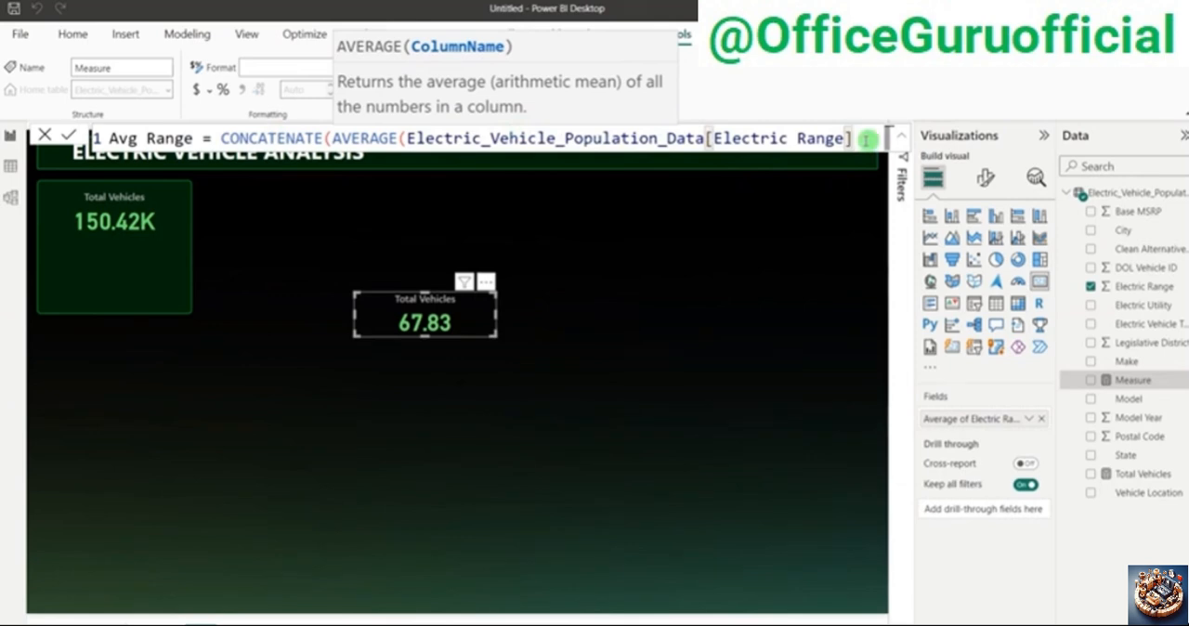
text(,)
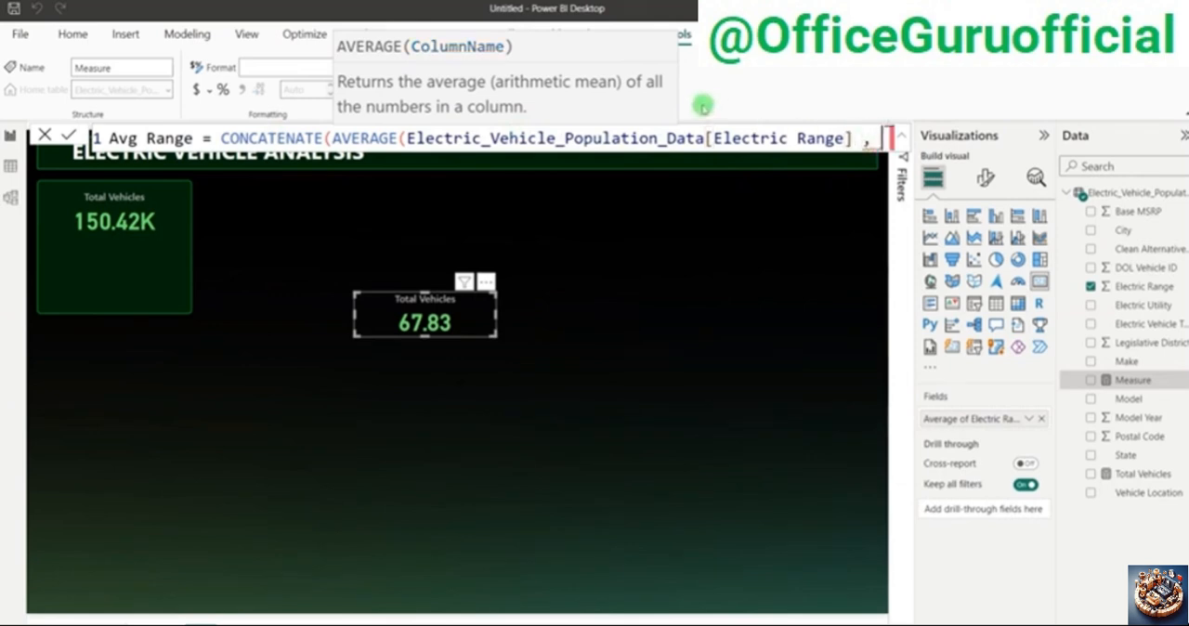
key(BackSpace)
key(BackSpace)
text())
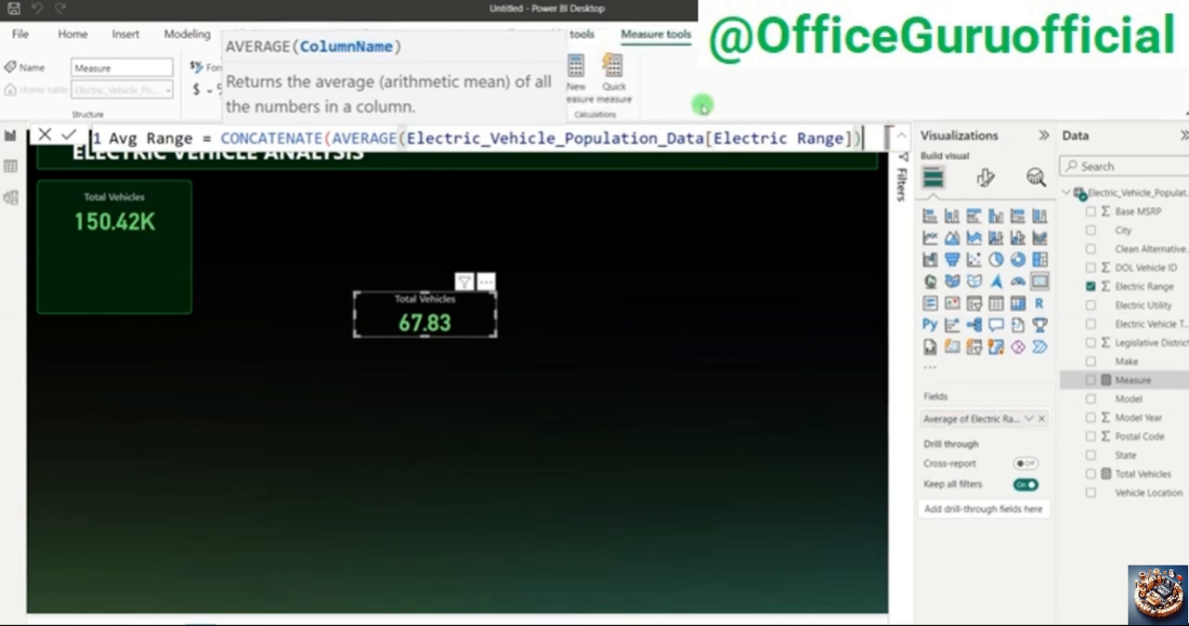
text(,)
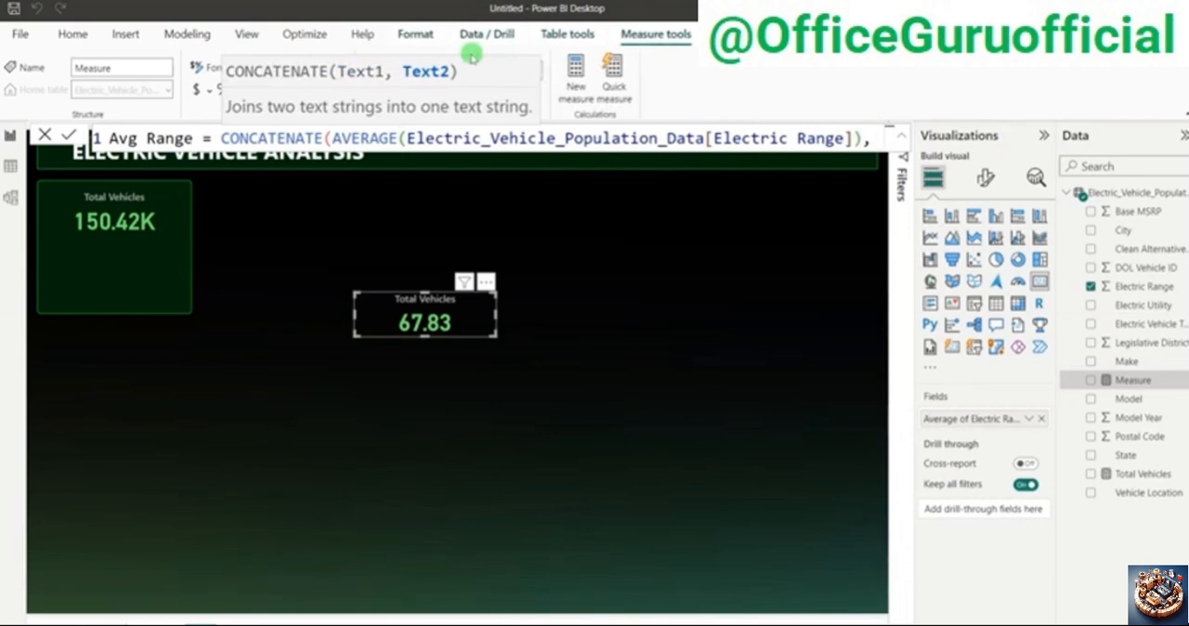
Step: Add "Km" as the second CONCATENATE text and commit the Avg Range measure
key(shift+Return)
text(")
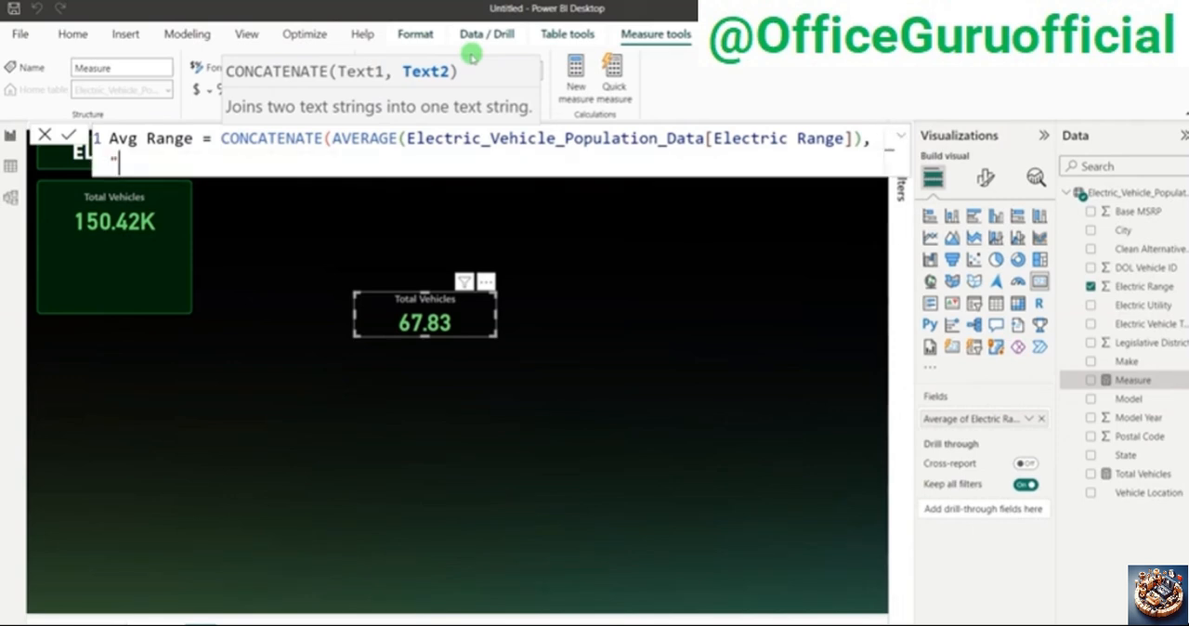
text(Km"))
key(Return)
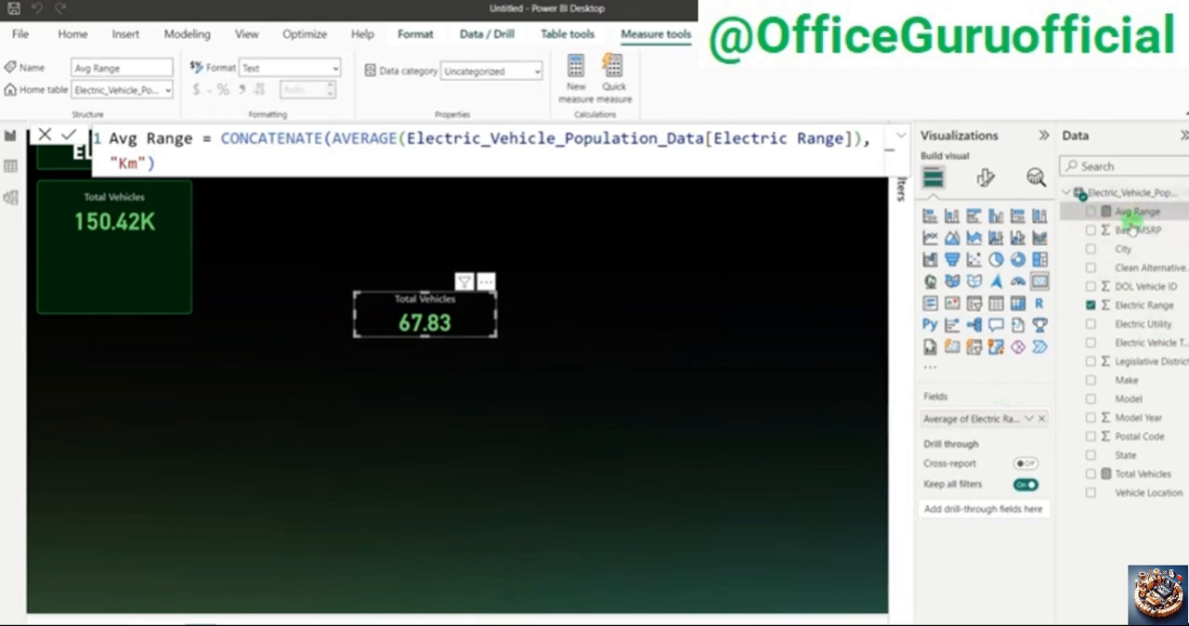
Step: Replace the copied card's average Electric Range field with the Avg Range measure and widen the card to fit the full text
click(1041, 418)
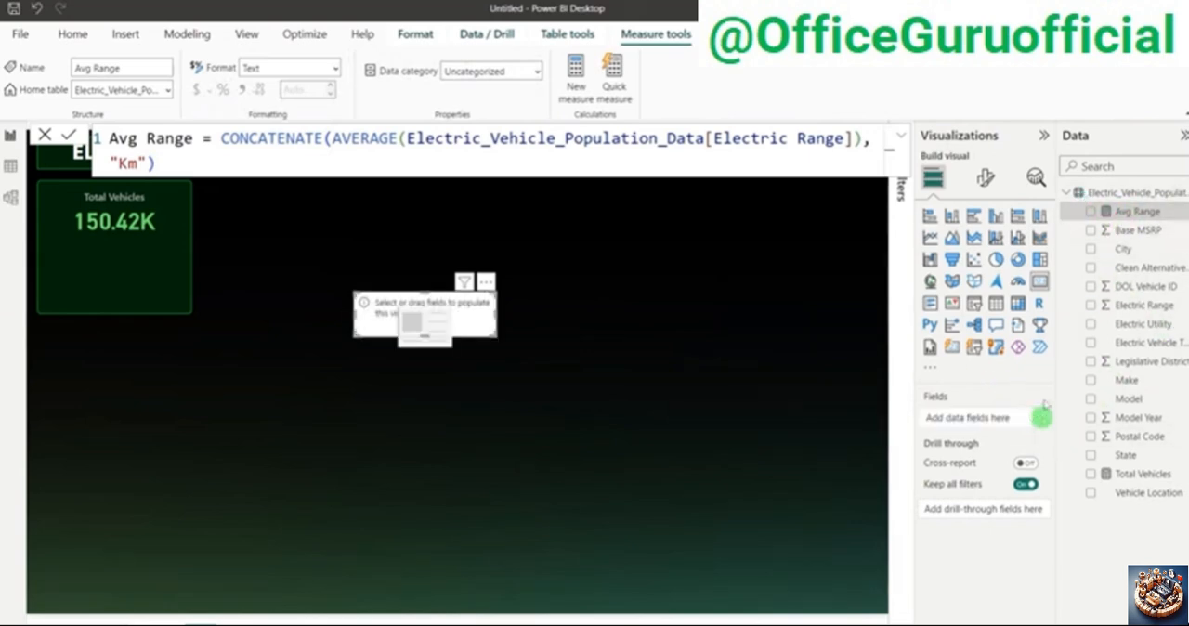
click(1091, 212)
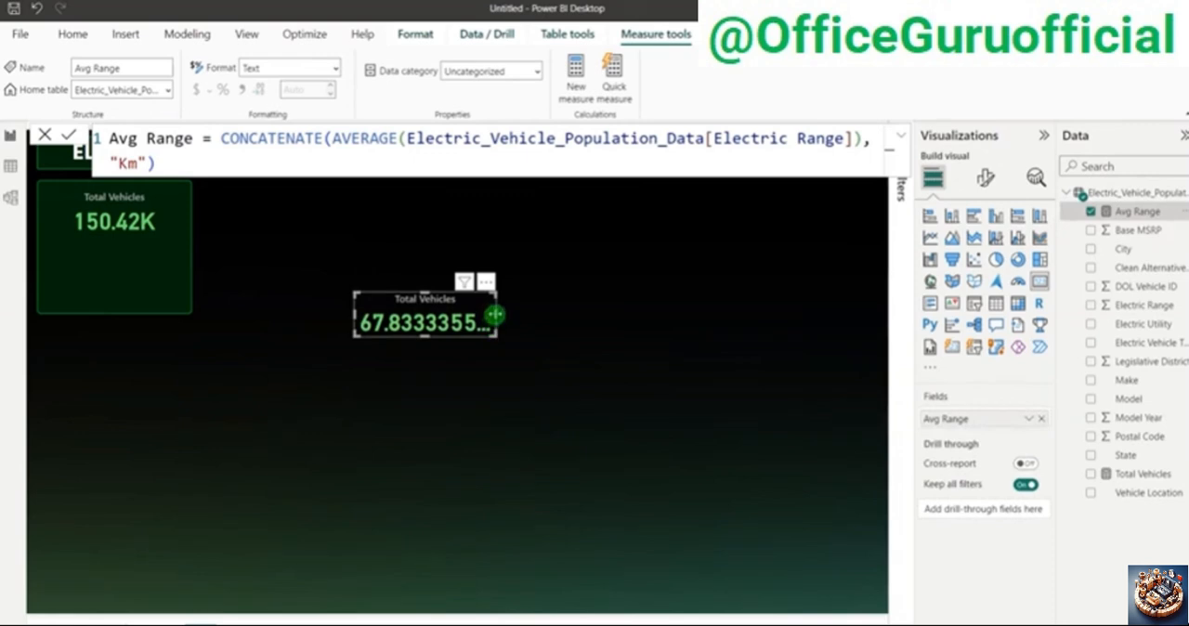
drag(496, 316, 697, 314)
click(447, 346)
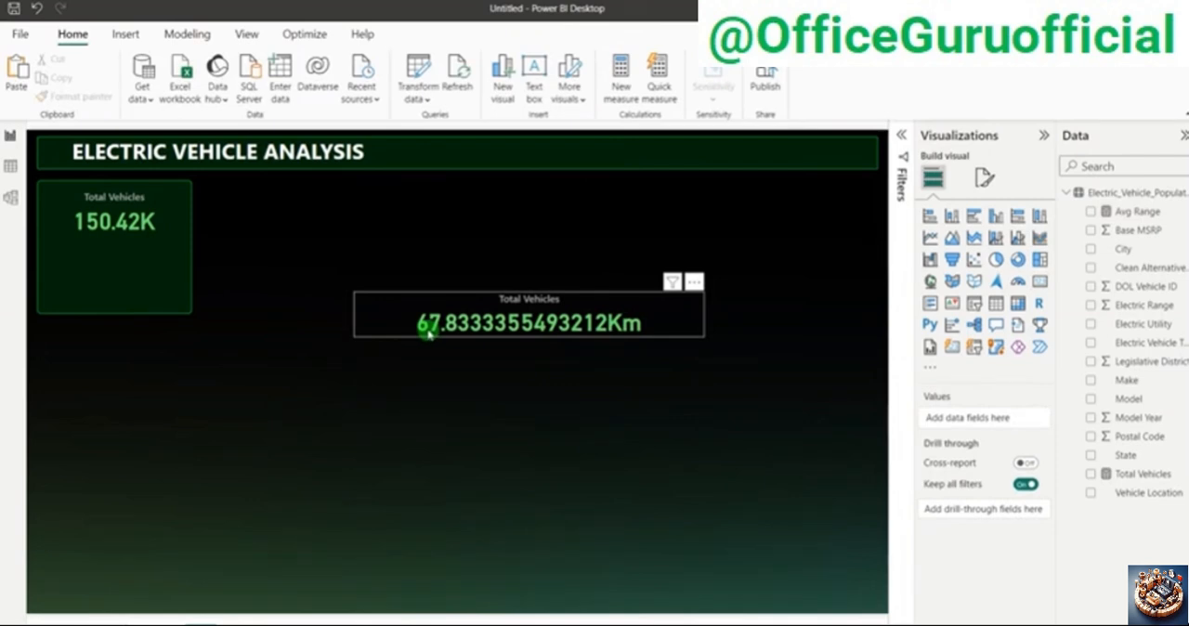
Step: Wrap the AVERAGE part of the Avg Range measure in FORMAT with the format string "0.00" and commit the formula
click(1148, 213)
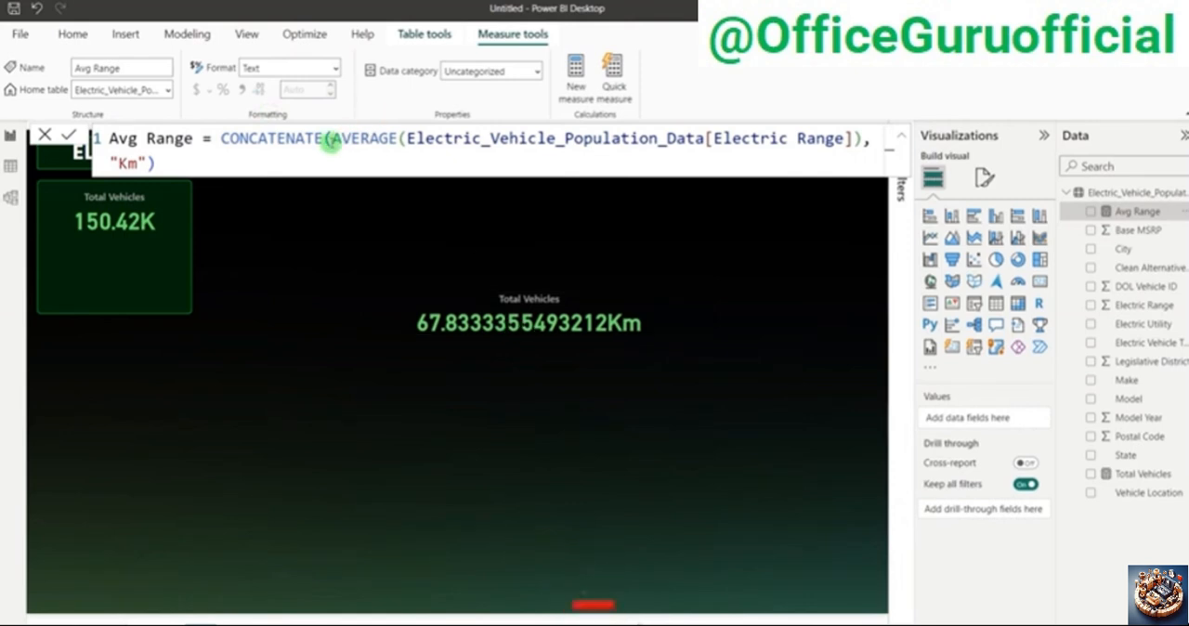
click(331, 139)
text(FO)
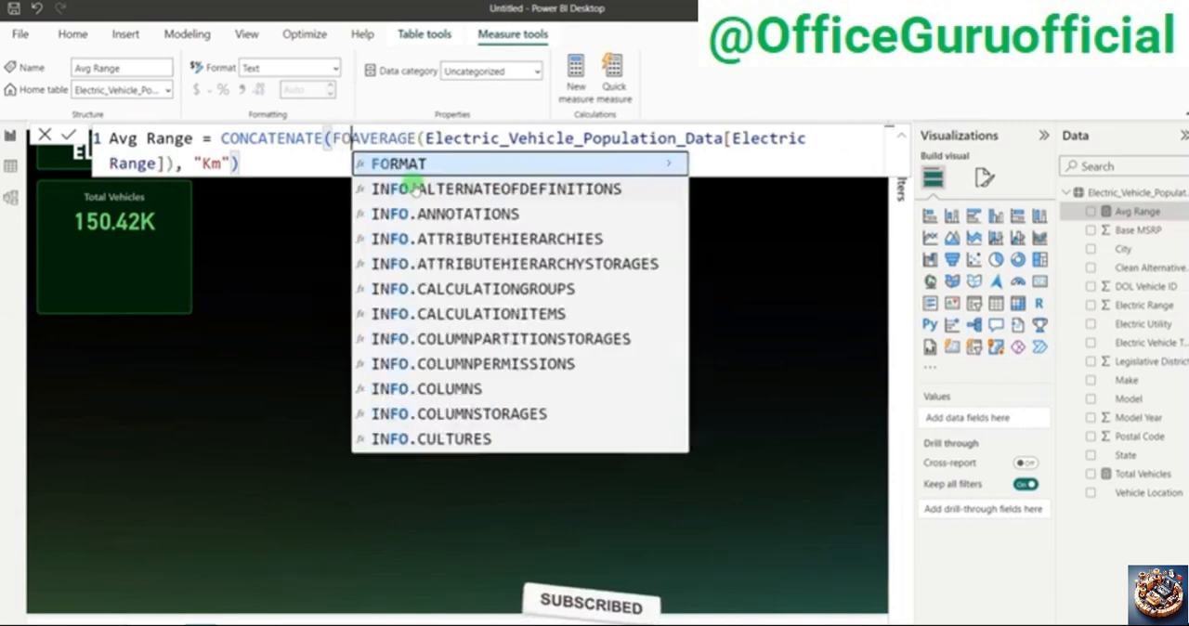
text(RMAT)
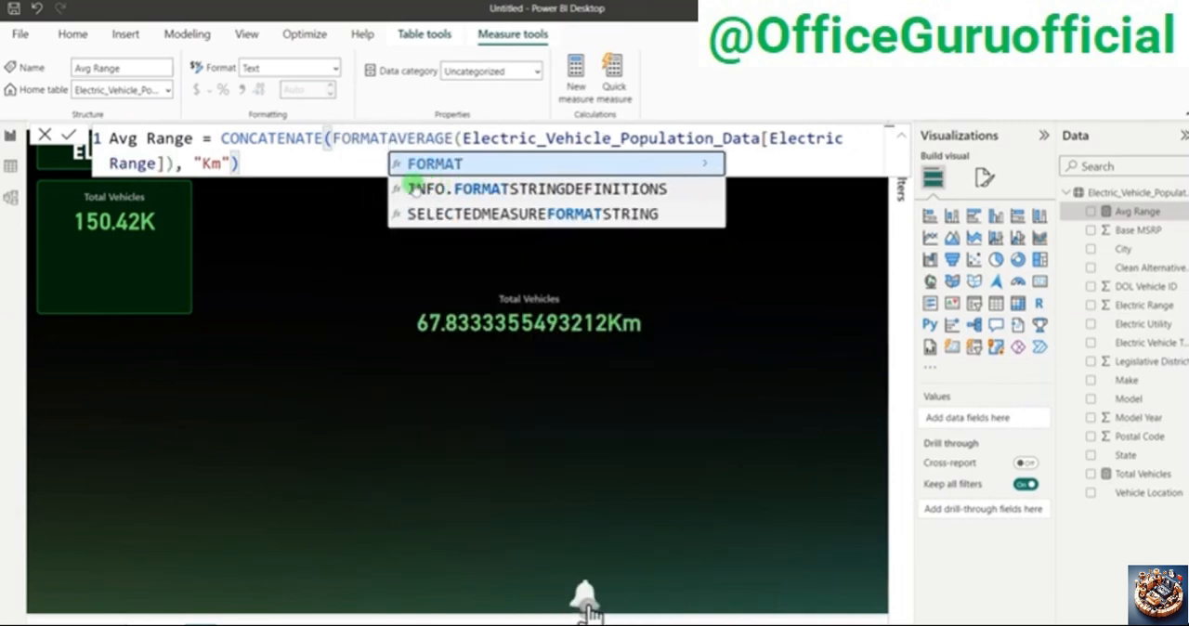
text(()
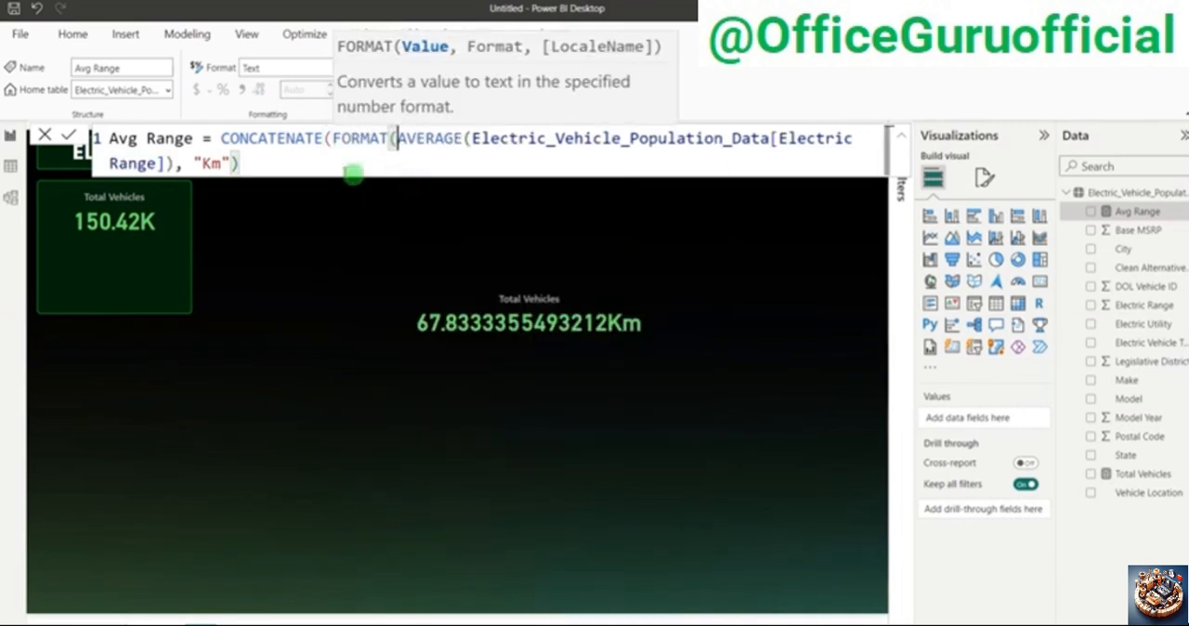
click(179, 163)
text(,)
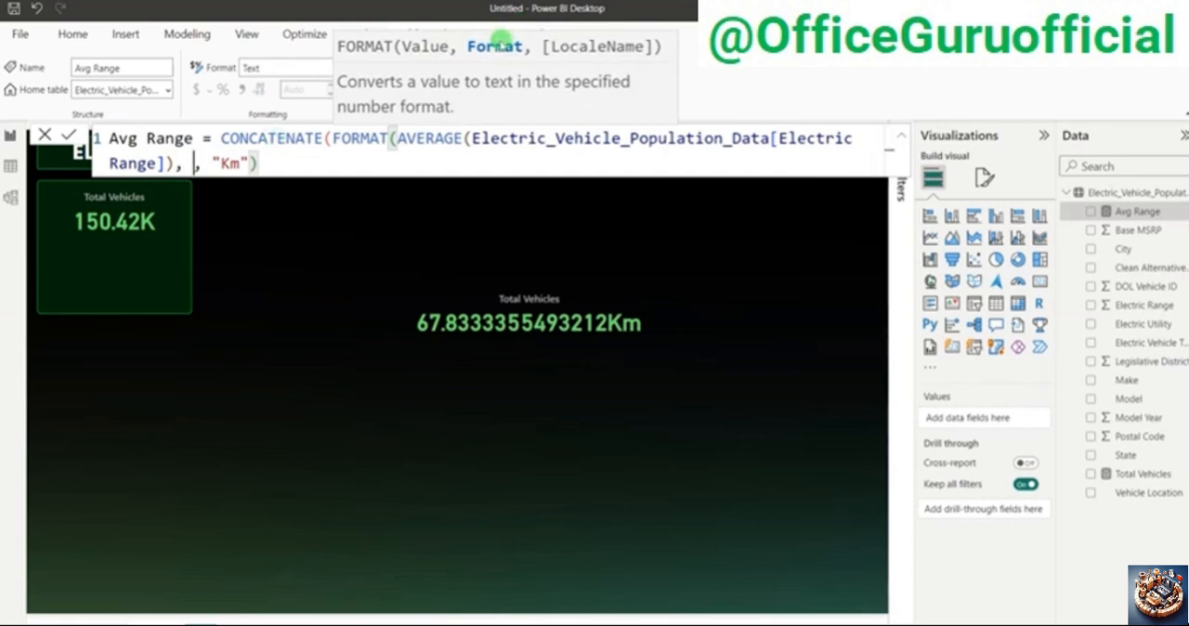
text( "0.0)
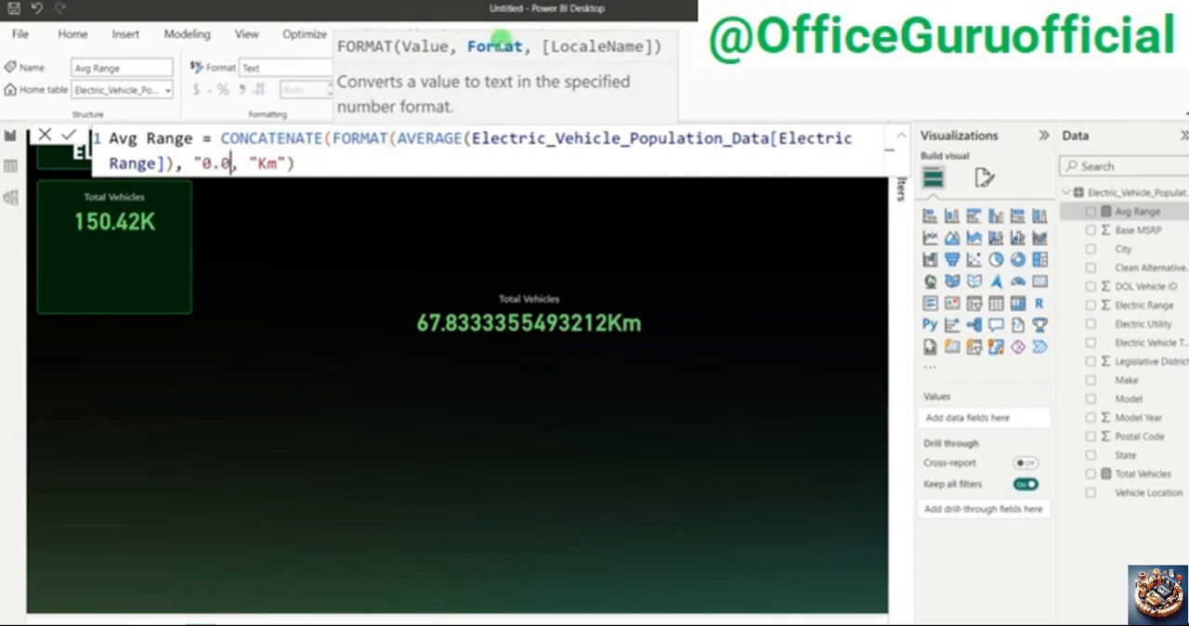
text(0)
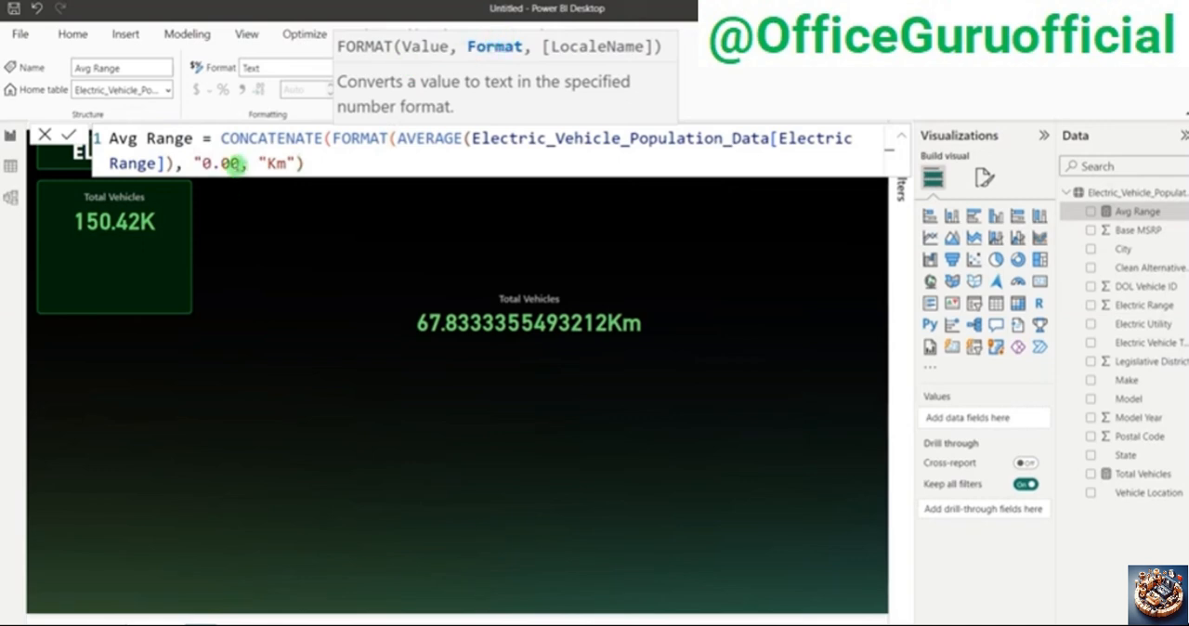
text(")
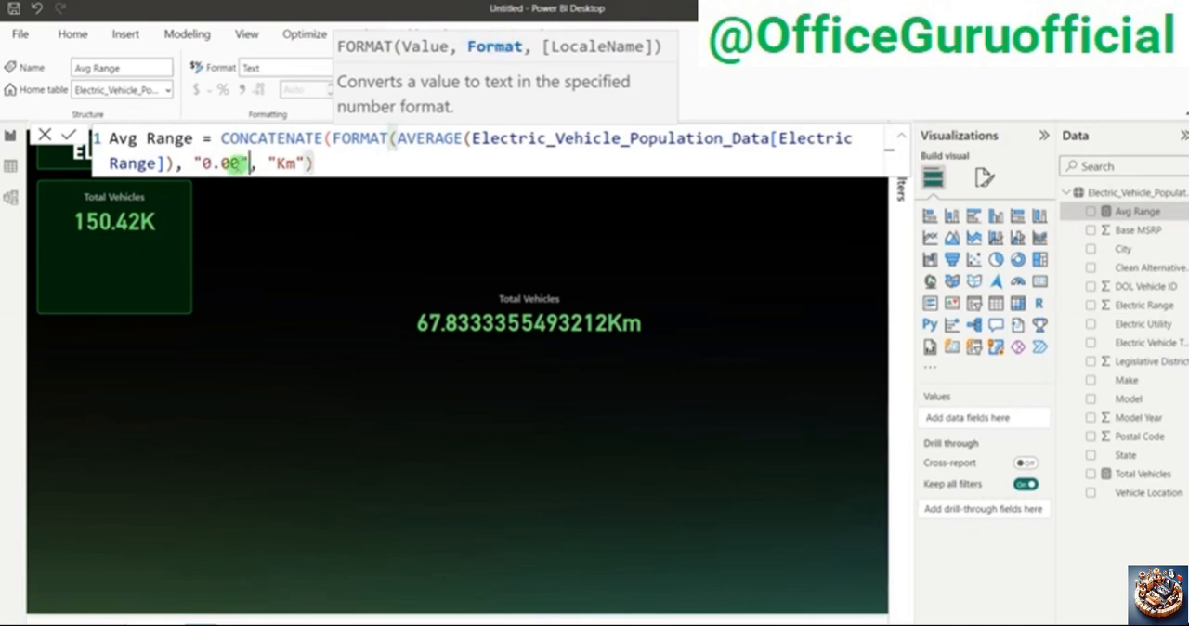
text())
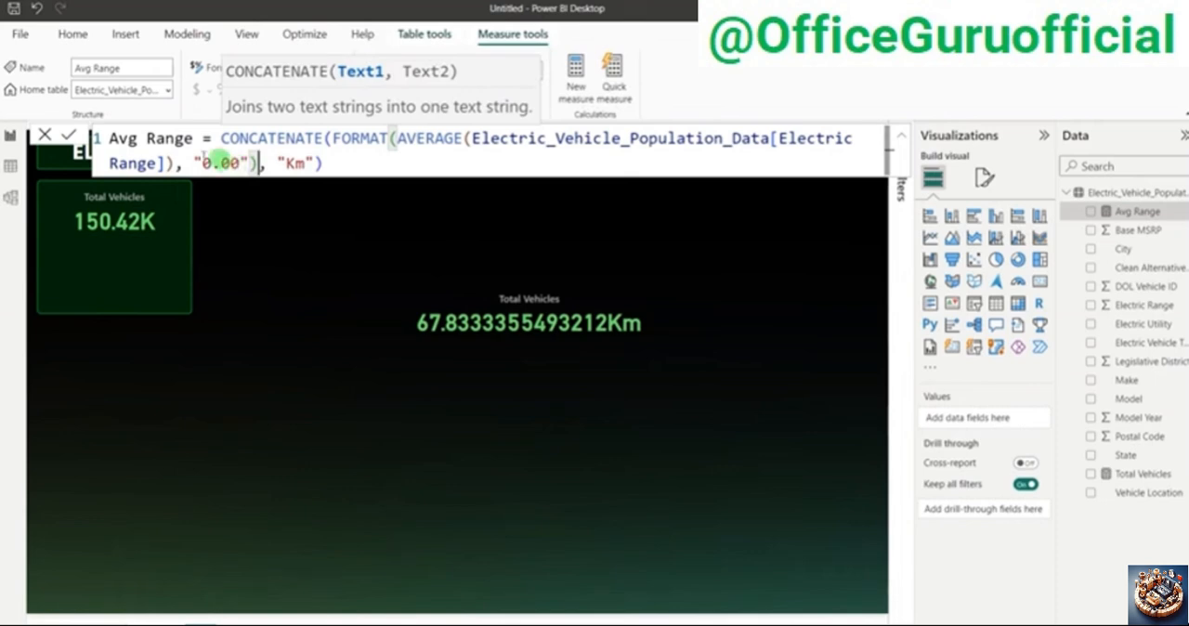
click(68, 136)
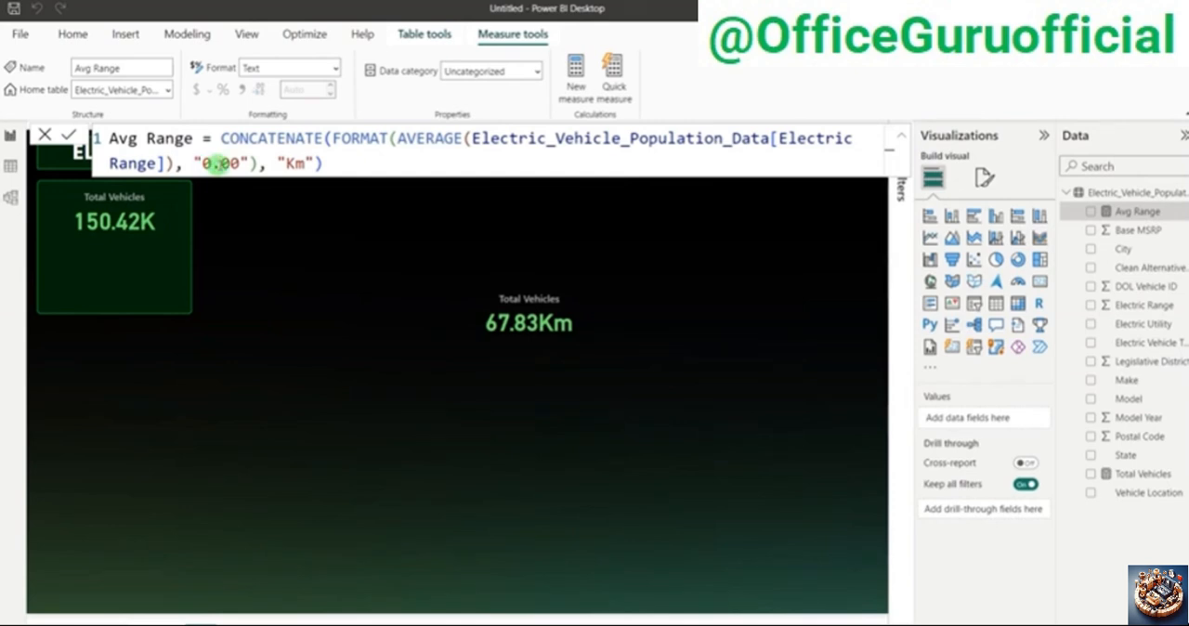
Step: Replace the card's Avg Range measure with Electric Range aggregated as Average, and narrow the card to fit its short value
click(313, 267)
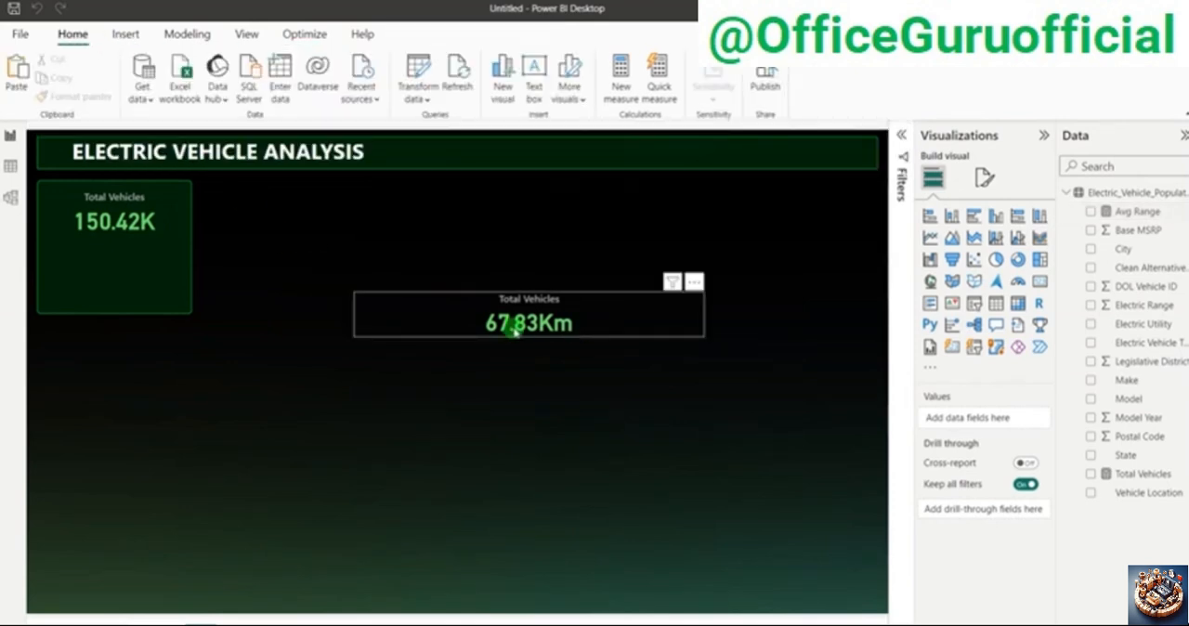
click(514, 327)
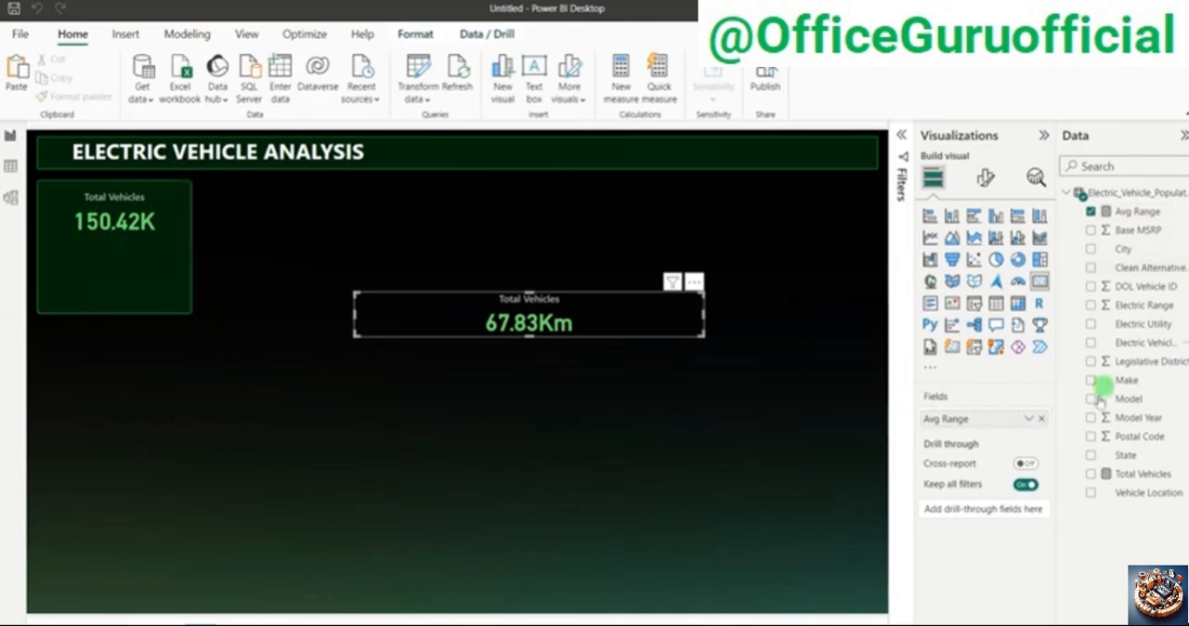
click(1039, 420)
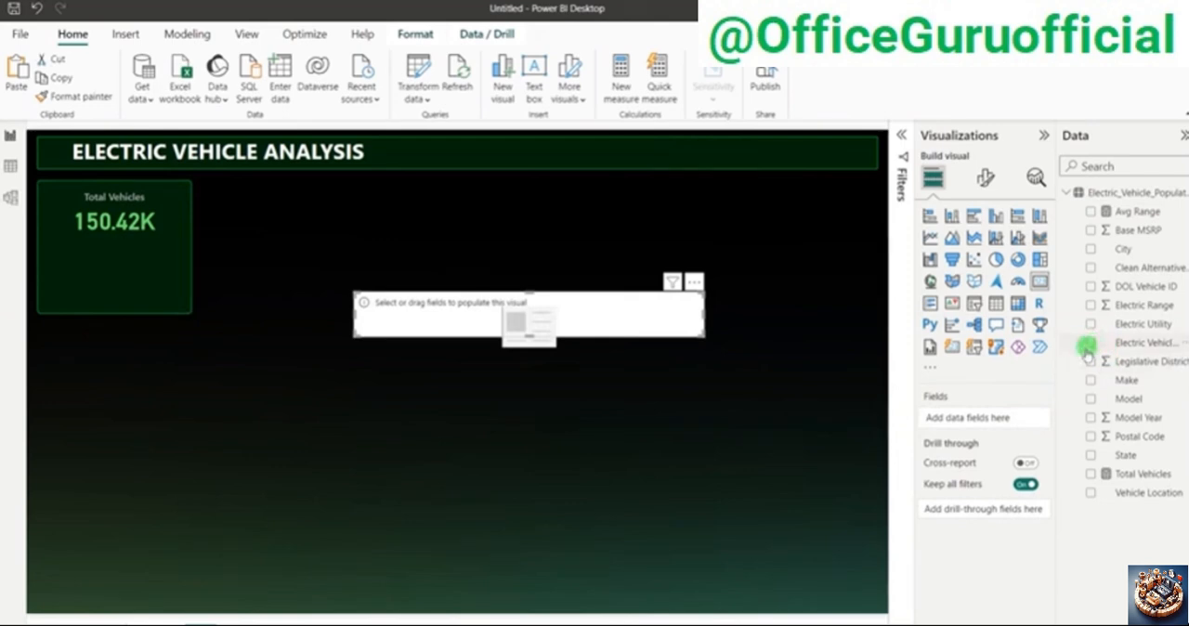
click(1091, 305)
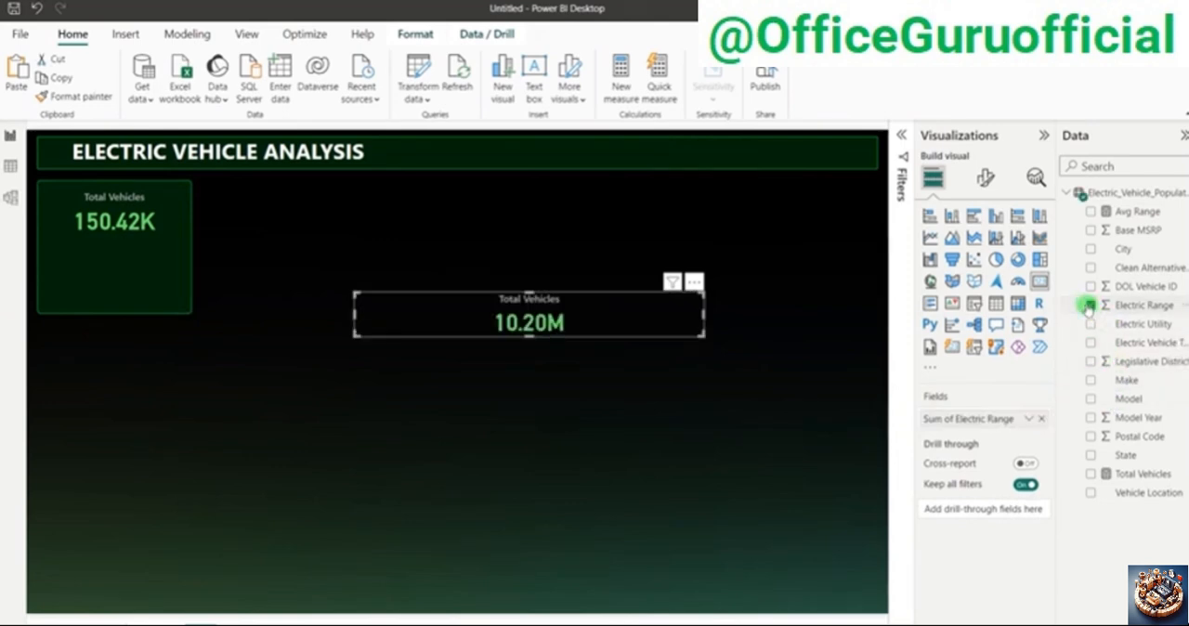
click(1029, 419)
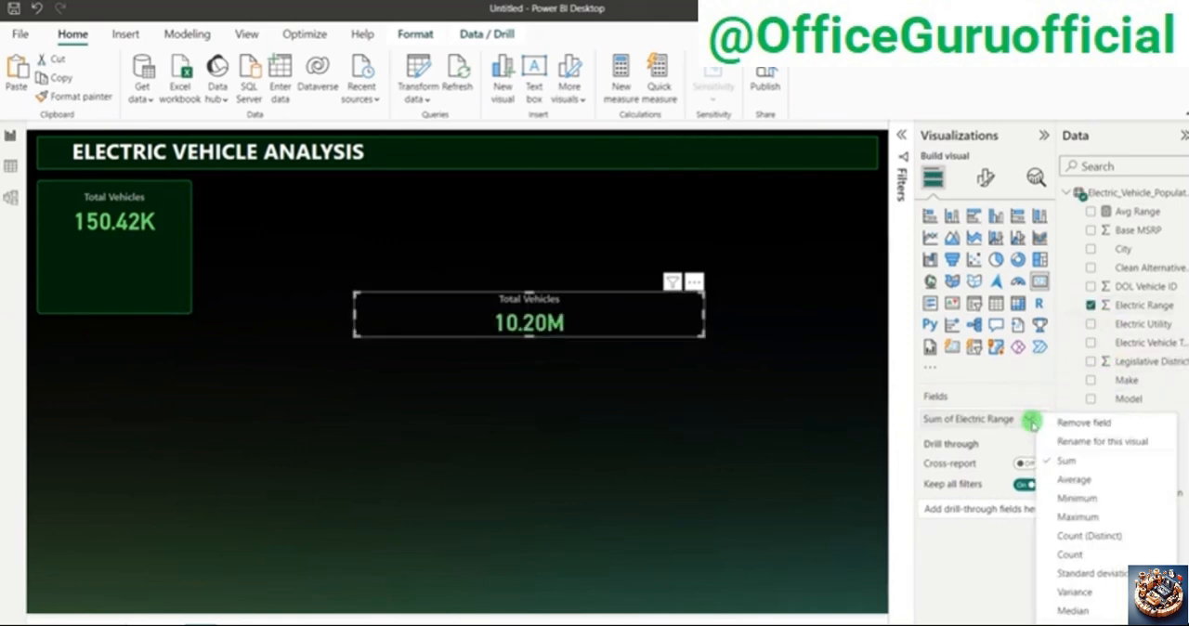
click(1061, 482)
drag(705, 312, 497, 332)
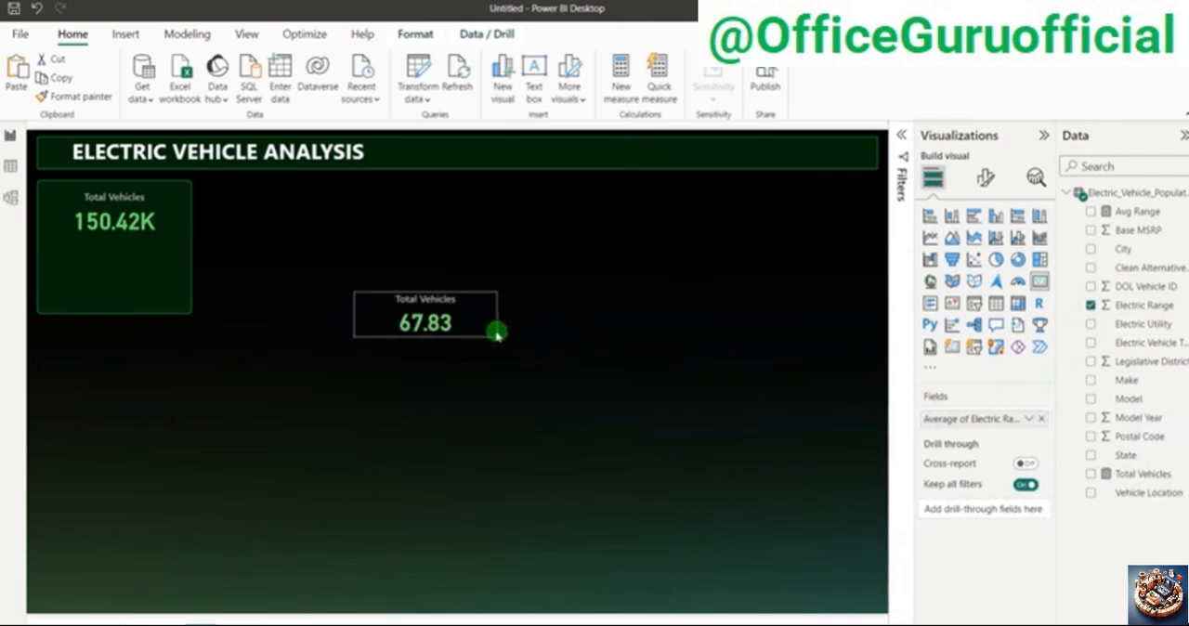
Step: Move the average Electric Range card into the KPI panel, directly below the Total Vehicles card
drag(262, 303, 176, 280)
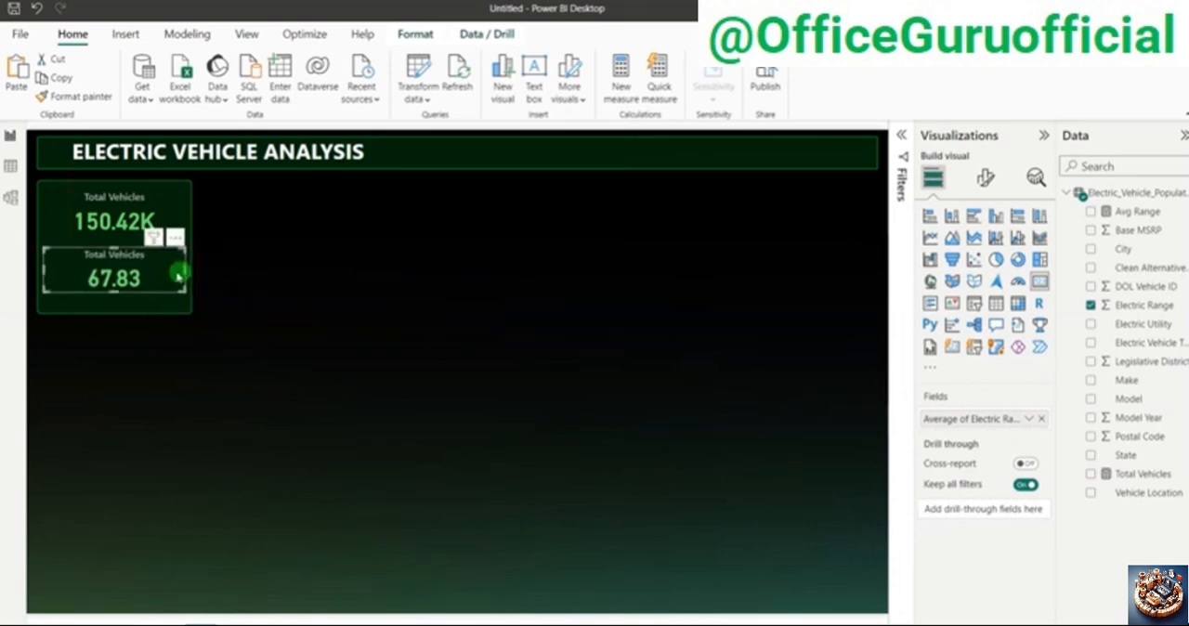
drag(177, 273, 169, 276)
click(488, 239)
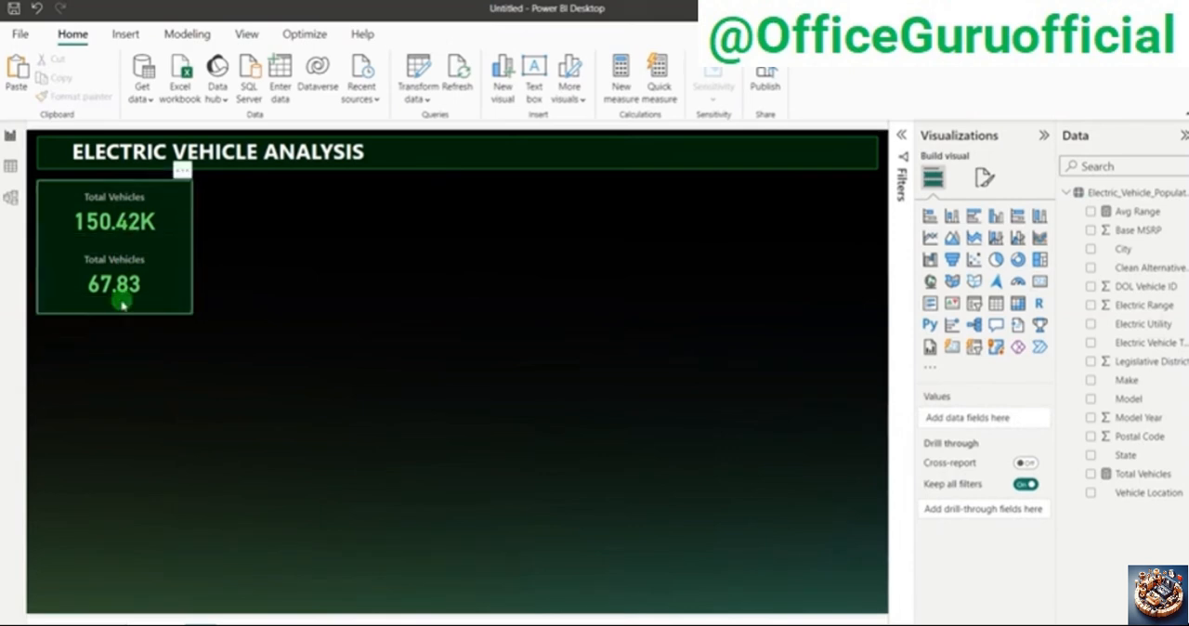
Step: Change the title text of the average Electric Range card to "Avg Electric Range"
click(119, 289)
click(985, 177)
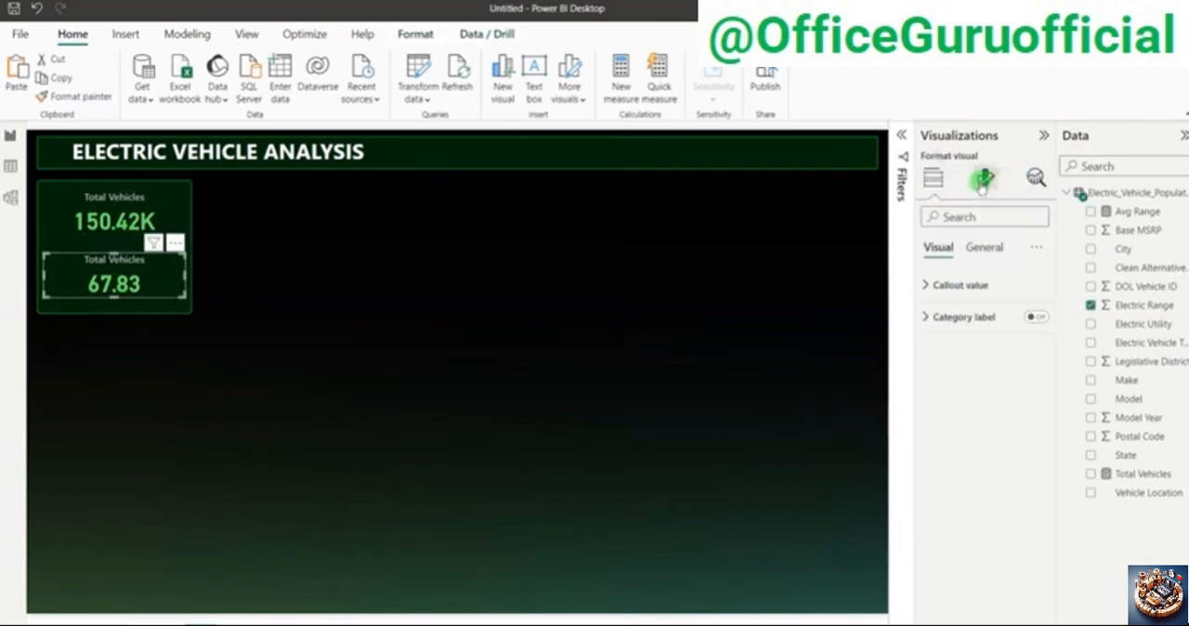
click(975, 247)
click(970, 316)
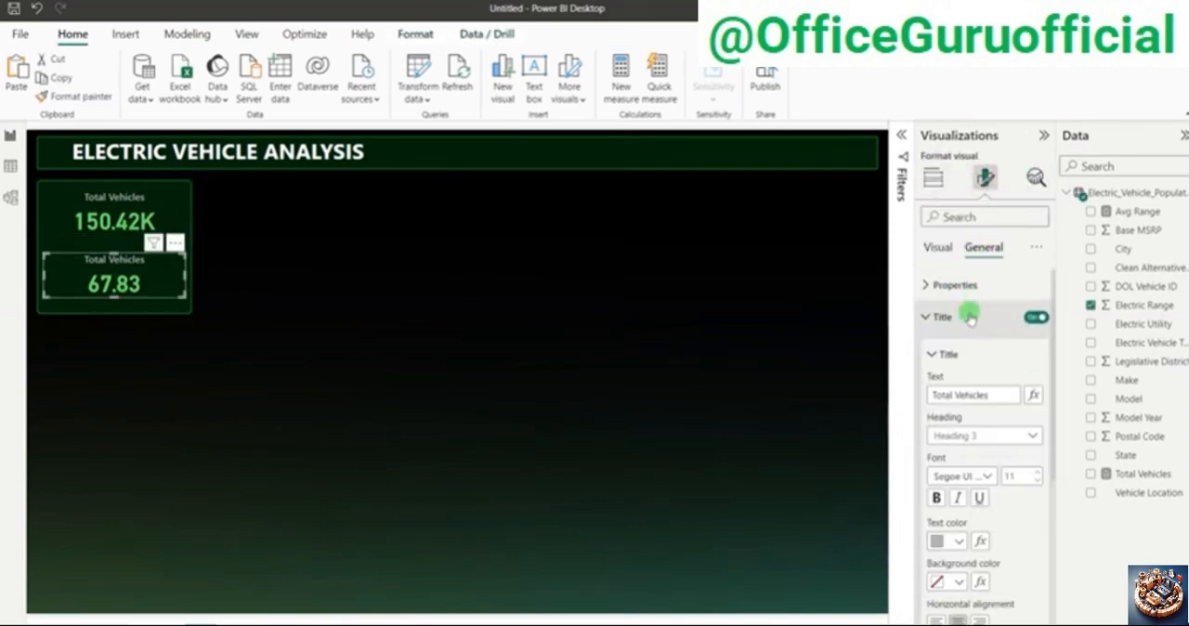
triple_click(941, 395)
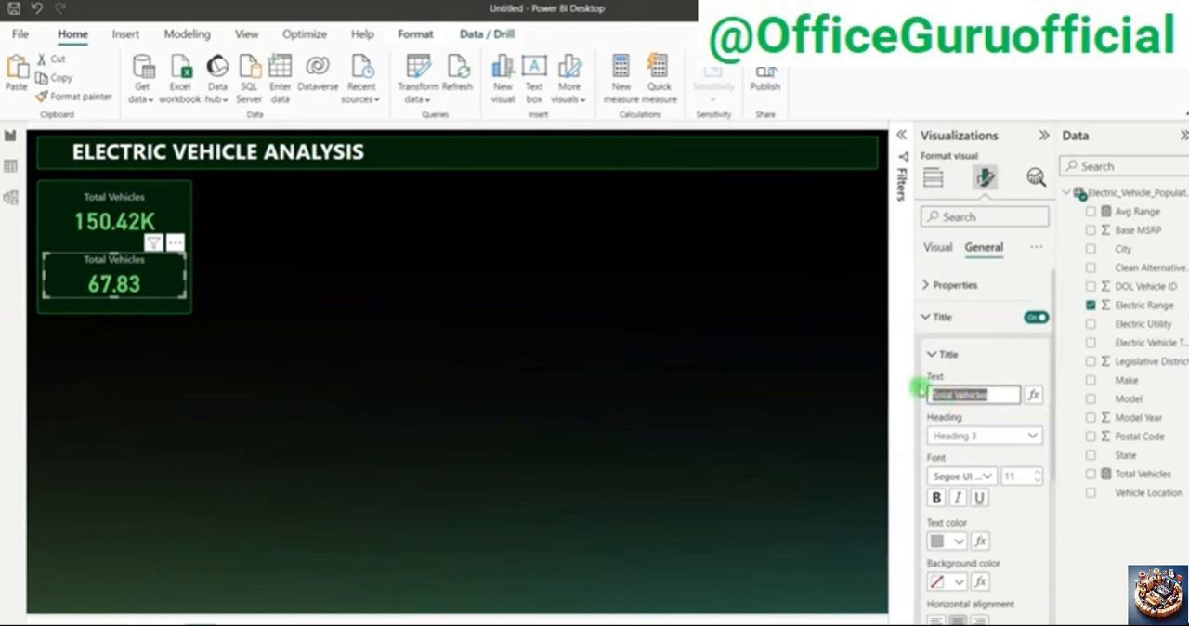
text(Avg Electric Range)
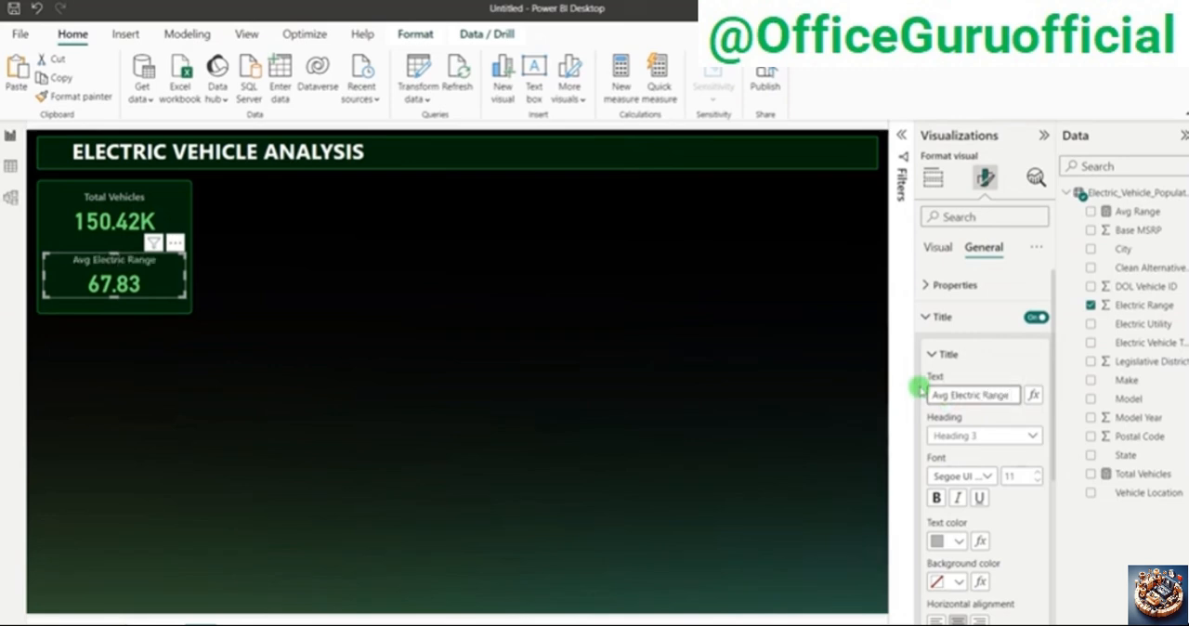
click(317, 370)
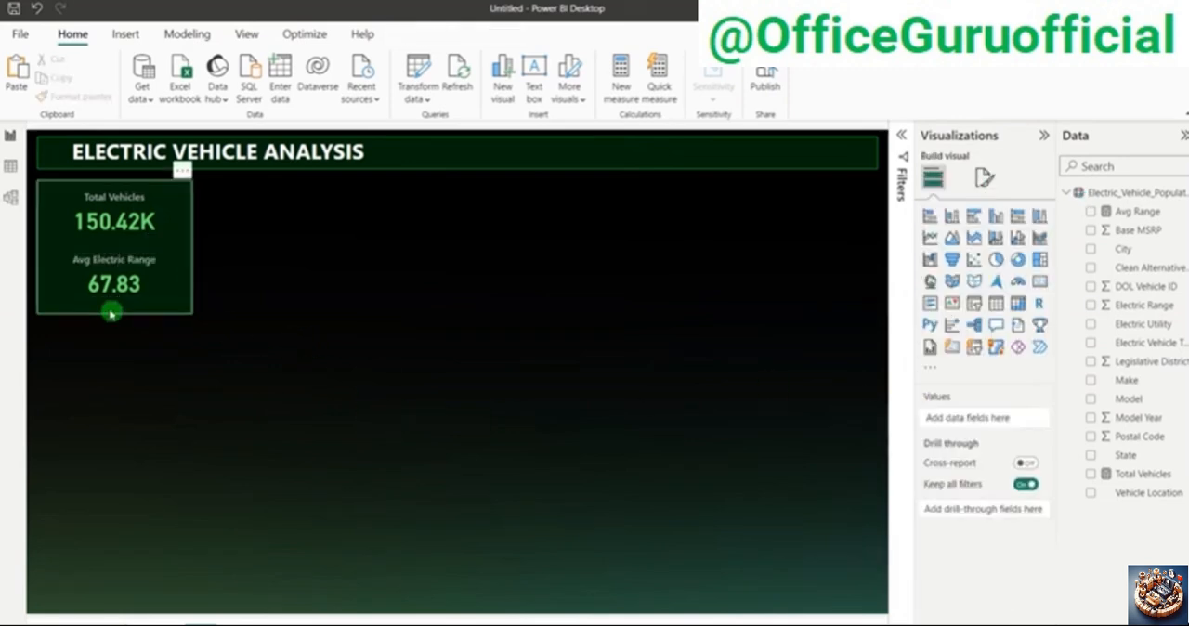
Step: Fine-tune the vertical positions of the Avg Electric Range and Total Vehicles cards so both sit evenly inside their panel
click(133, 331)
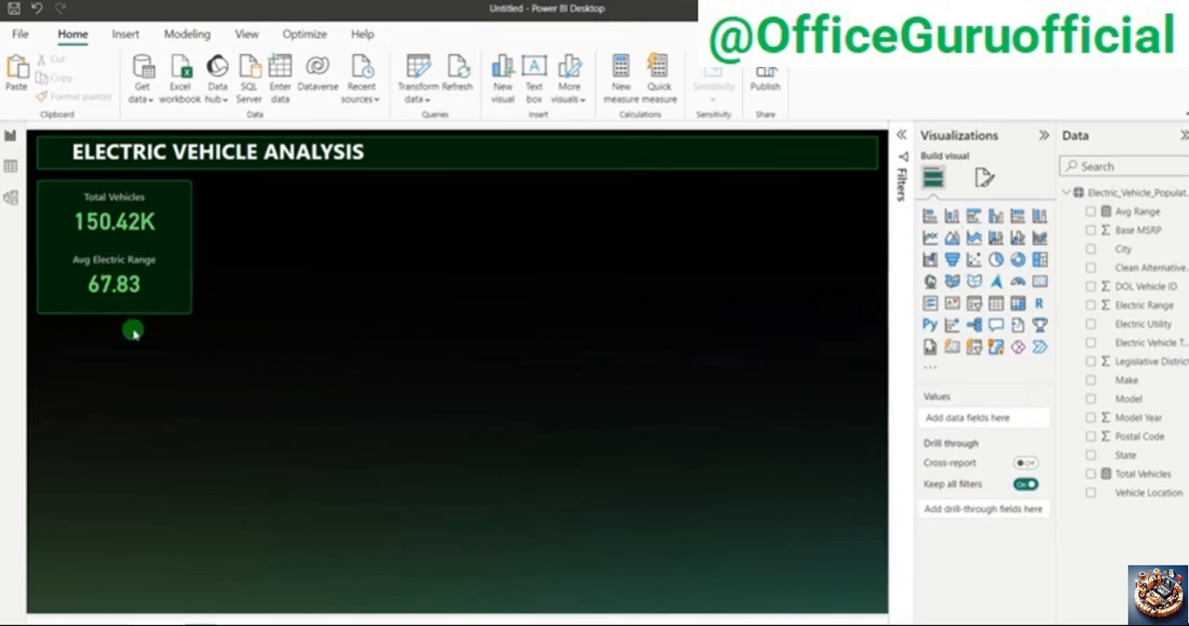
click(109, 264)
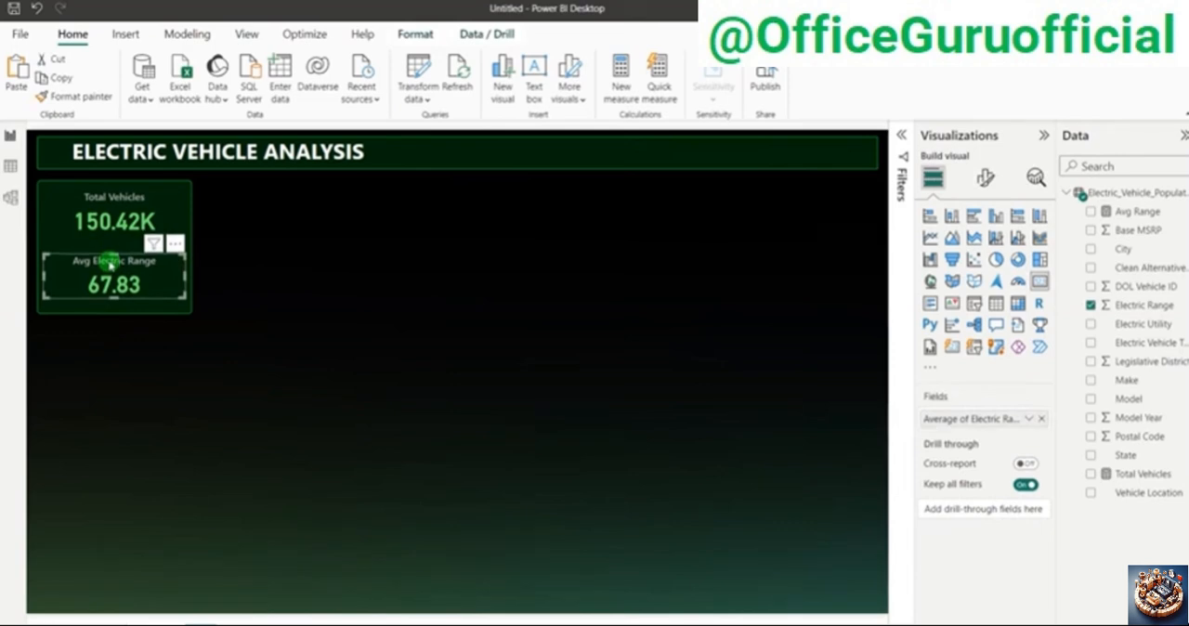
ctrl+click(118, 219)
key(Up)
key(Up)
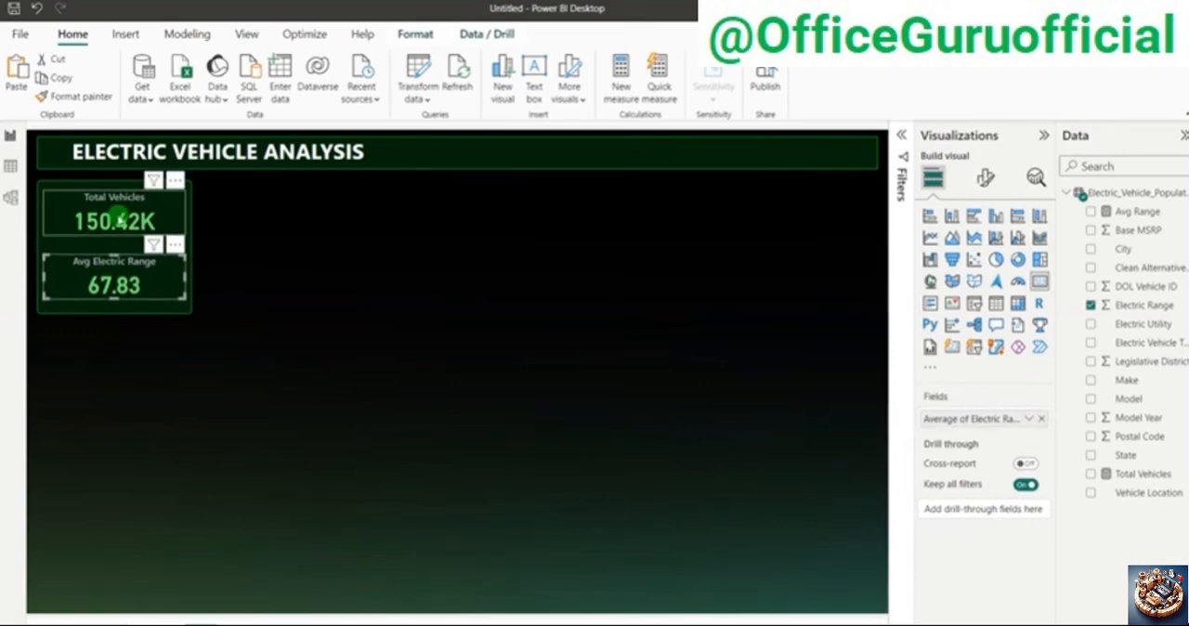
click(120, 220)
key(Down)
key(Down)
key(Down)
click(358, 294)
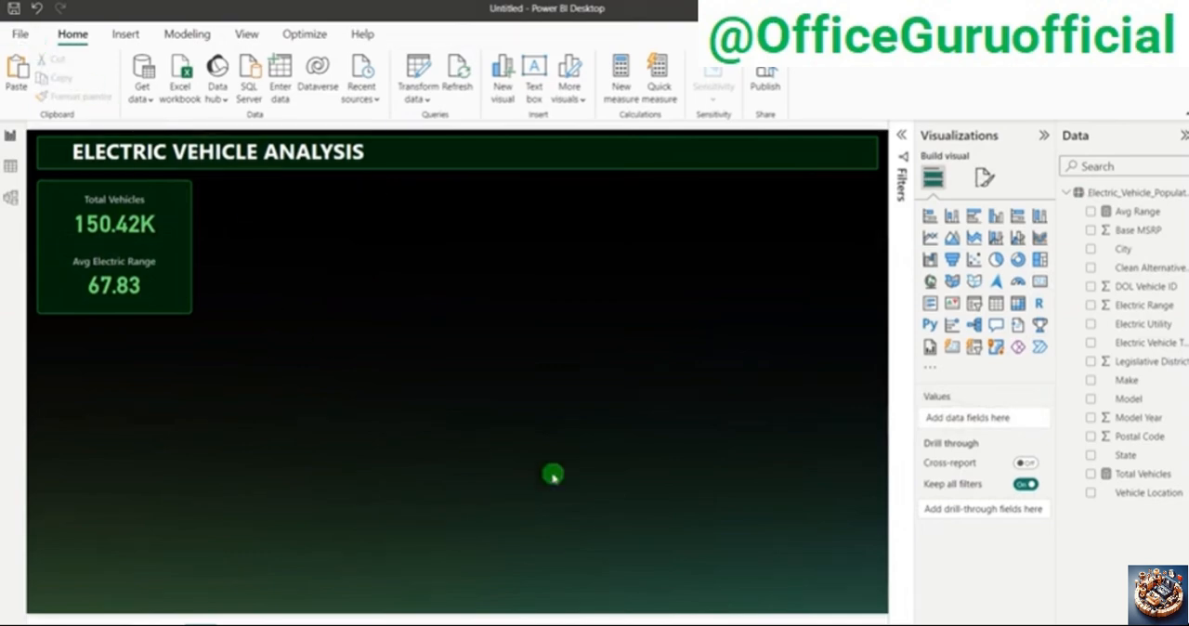
Step: Review the BEV and PHEV KPI requirements in the PowerPoint problem statement and their visuals in the finished Electric Vehicle dashboard, ending in the untitled report
key(alt+Tab)
key(alt+Tab)
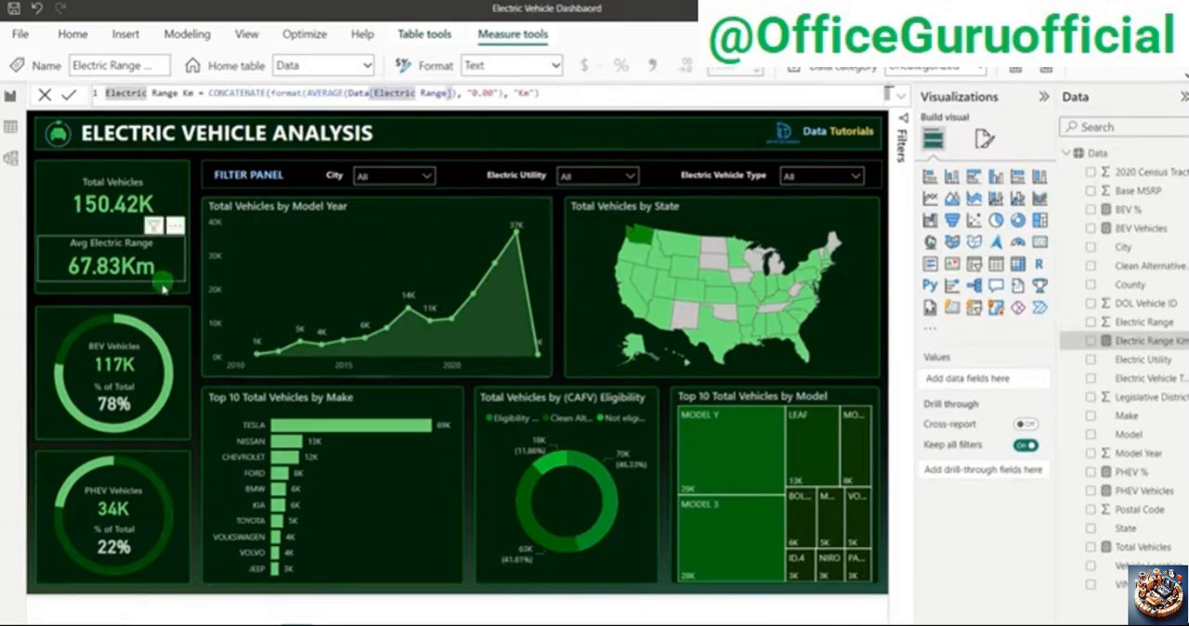
key(alt+Tab)
key(alt+Tab)
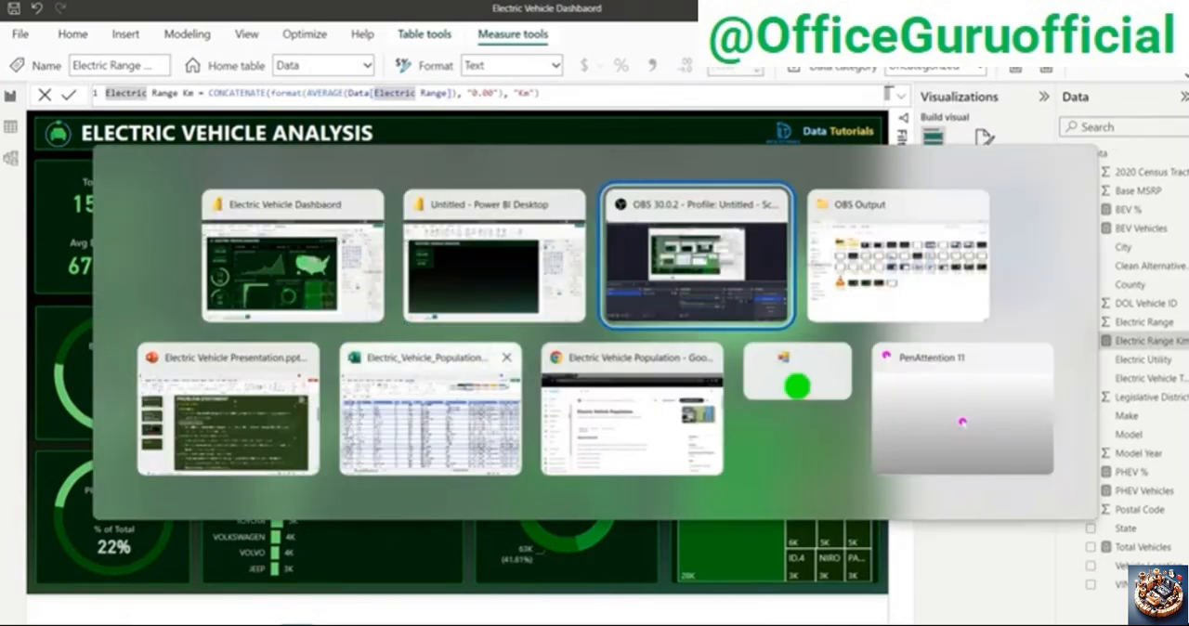
click(219, 353)
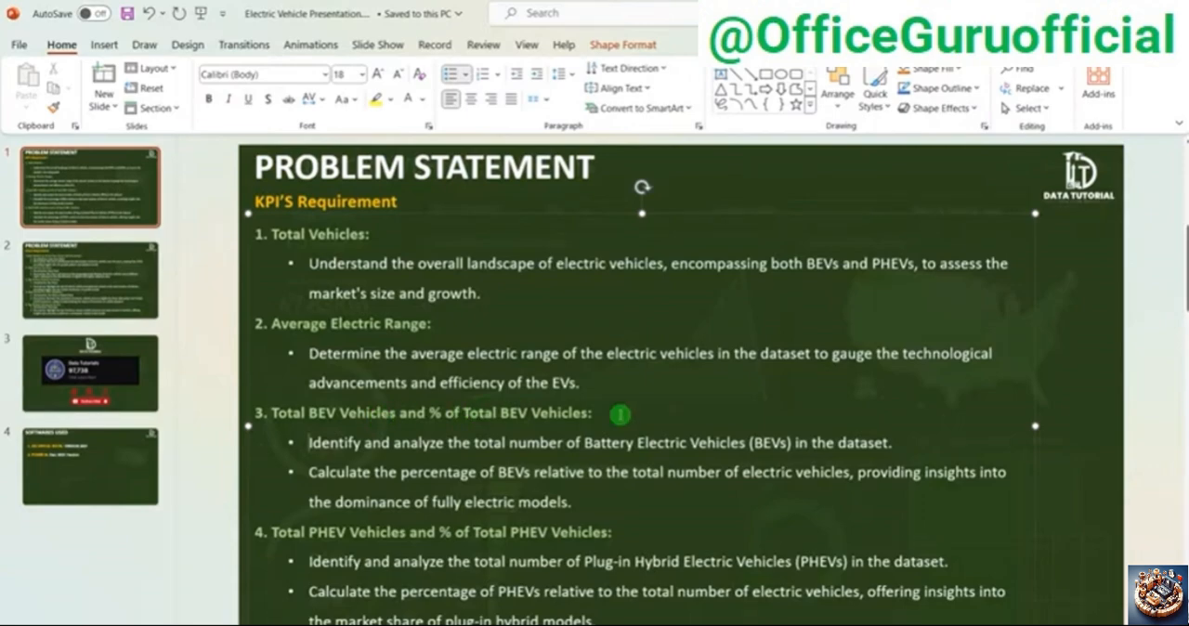
key(alt+Tab)
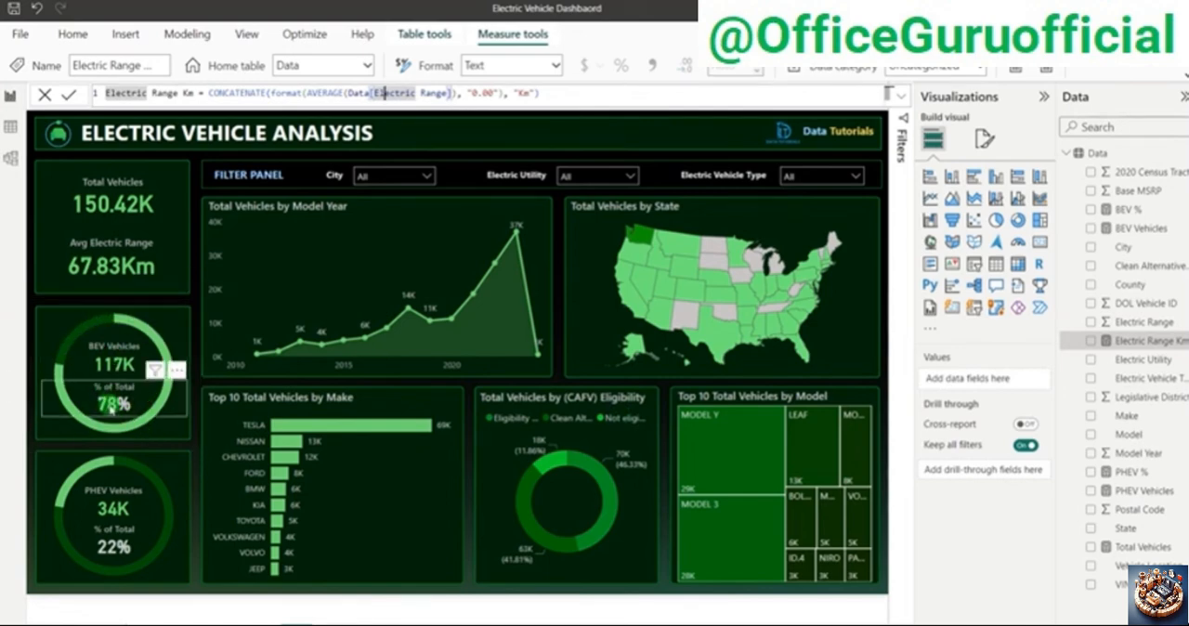
key(alt+Tab)
key(alt+Tab)
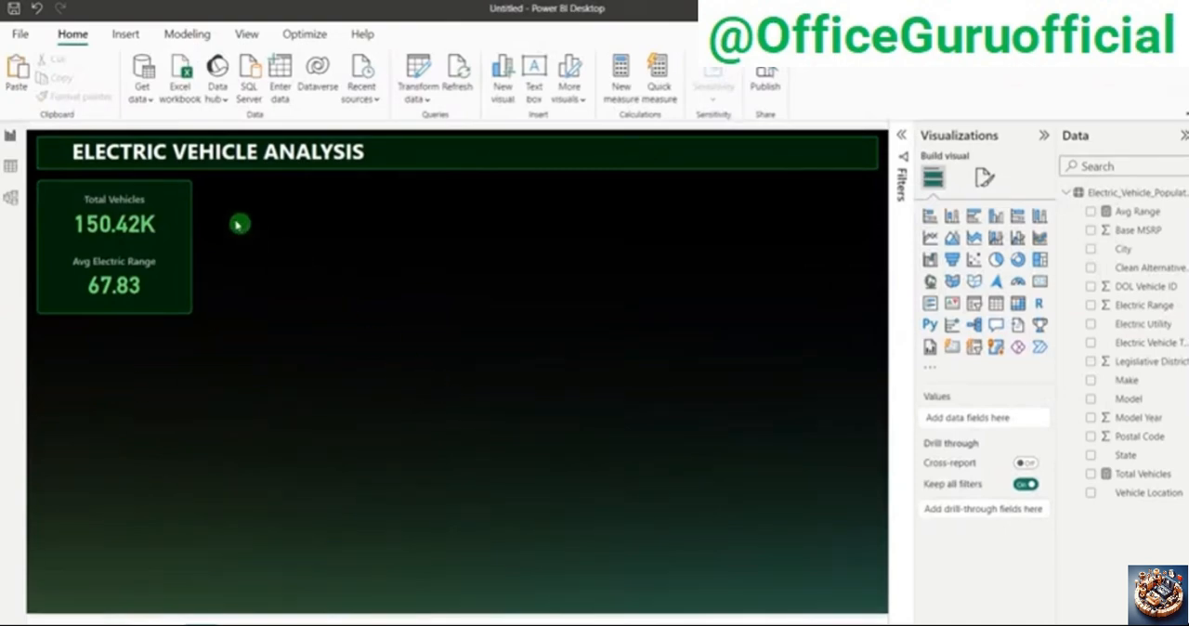
Step: Duplicate the KPI background panel and place the copy directly below the original, aligned with its edges
click(189, 205)
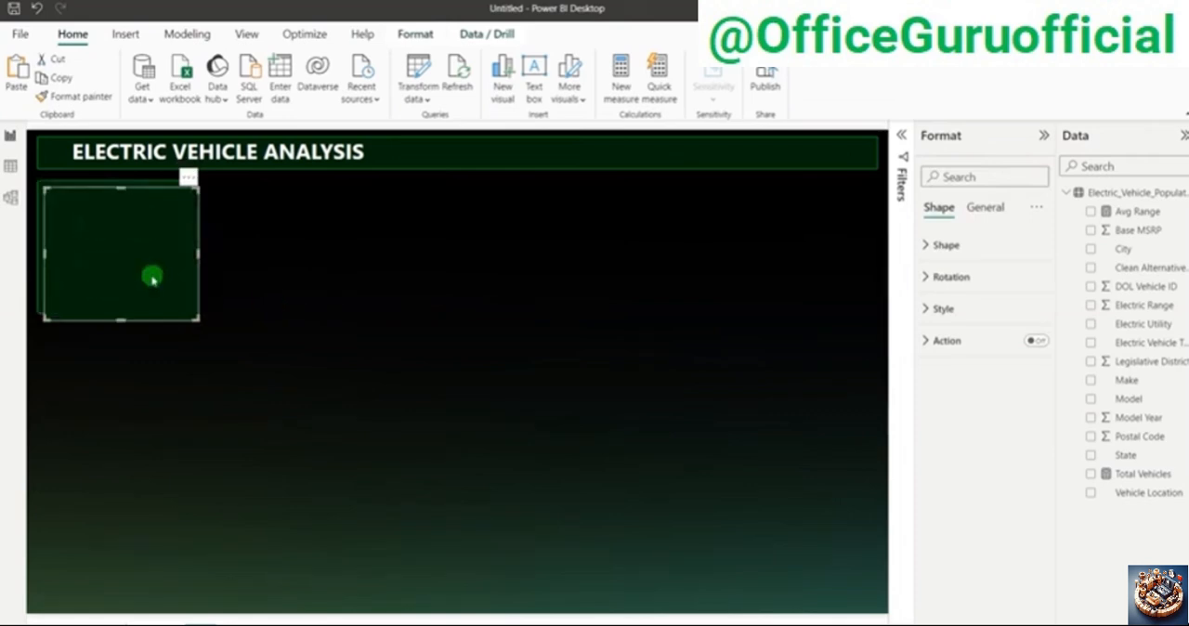
drag(151, 276, 144, 420)
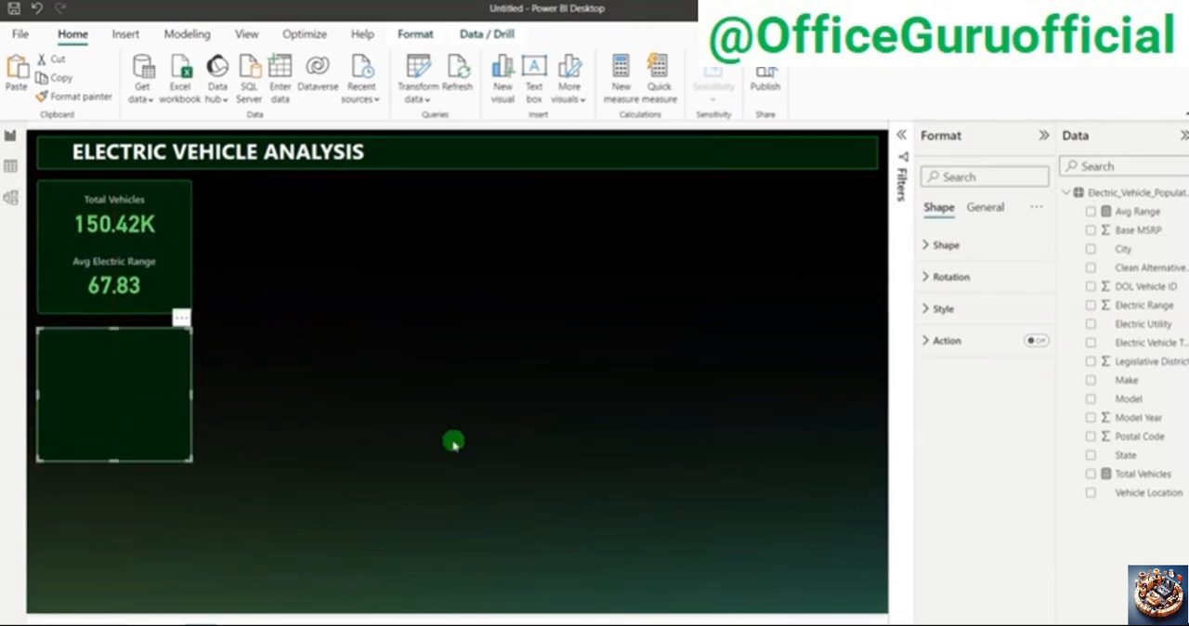
key(Up)
key(Up)
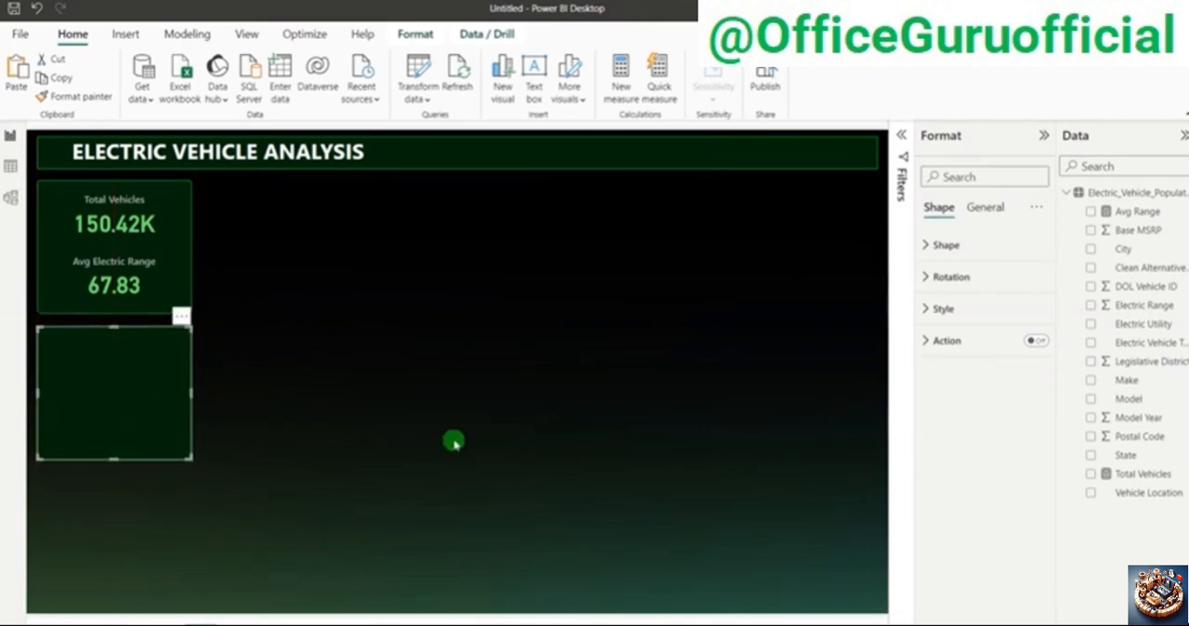
click(453, 442)
Step: Add a third copy of the background panel at the bottom of the column and adjust the middle panel for even spacing
click(74, 403)
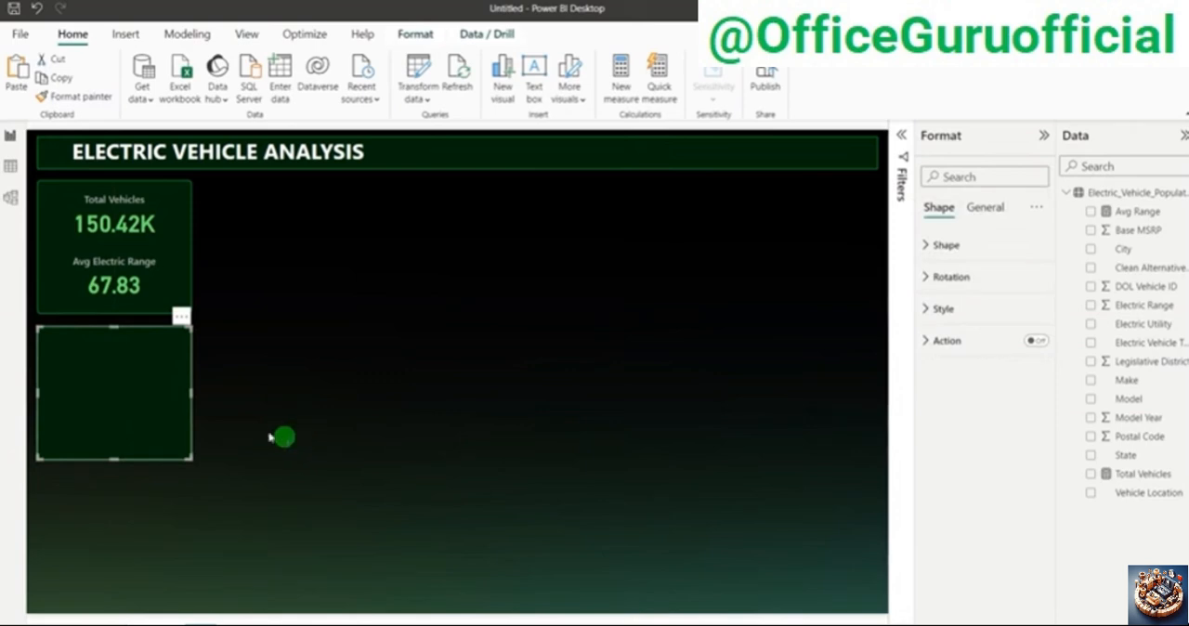
key(ctrl+v)
drag(126, 416, 117, 552)
click(145, 405)
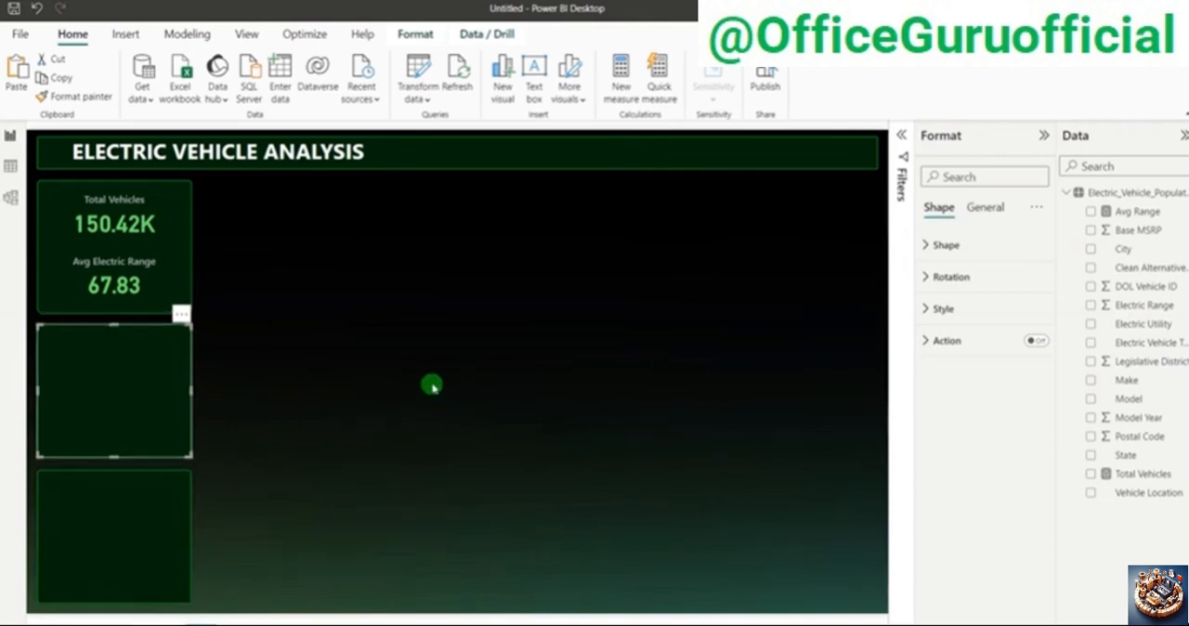
click(432, 386)
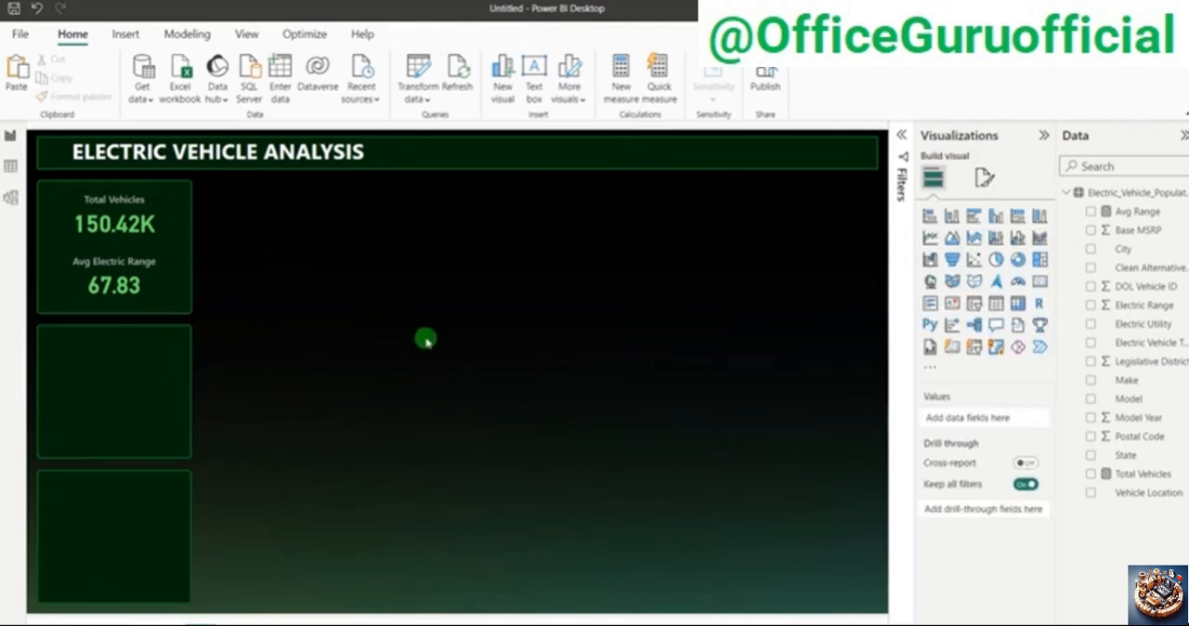
click(159, 359)
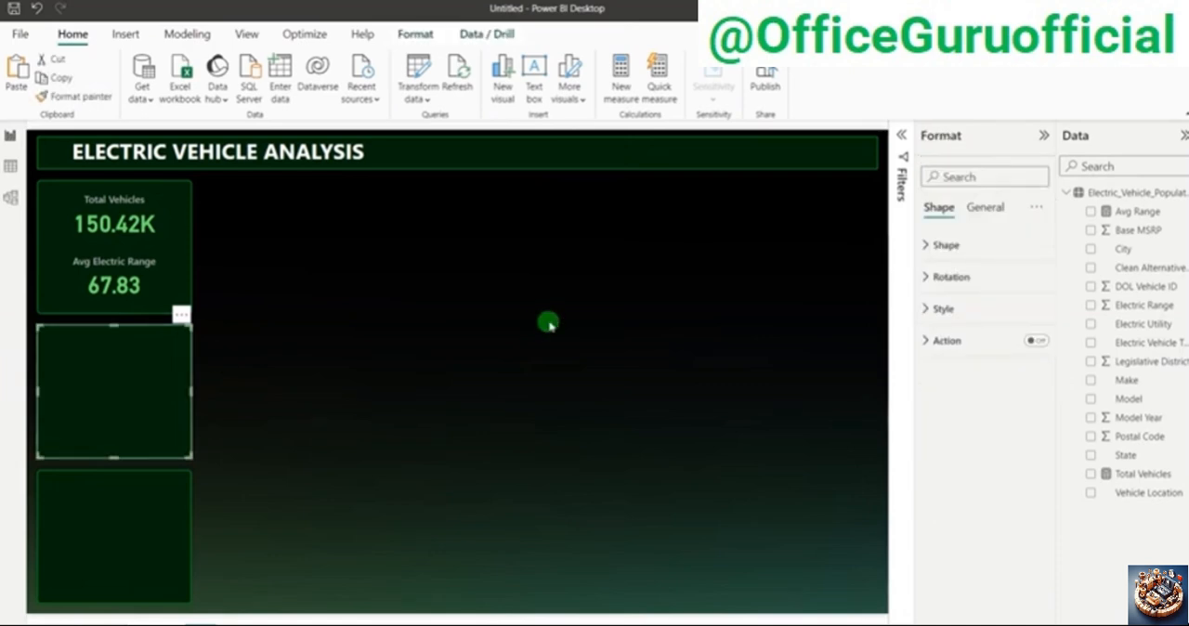
click(548, 325)
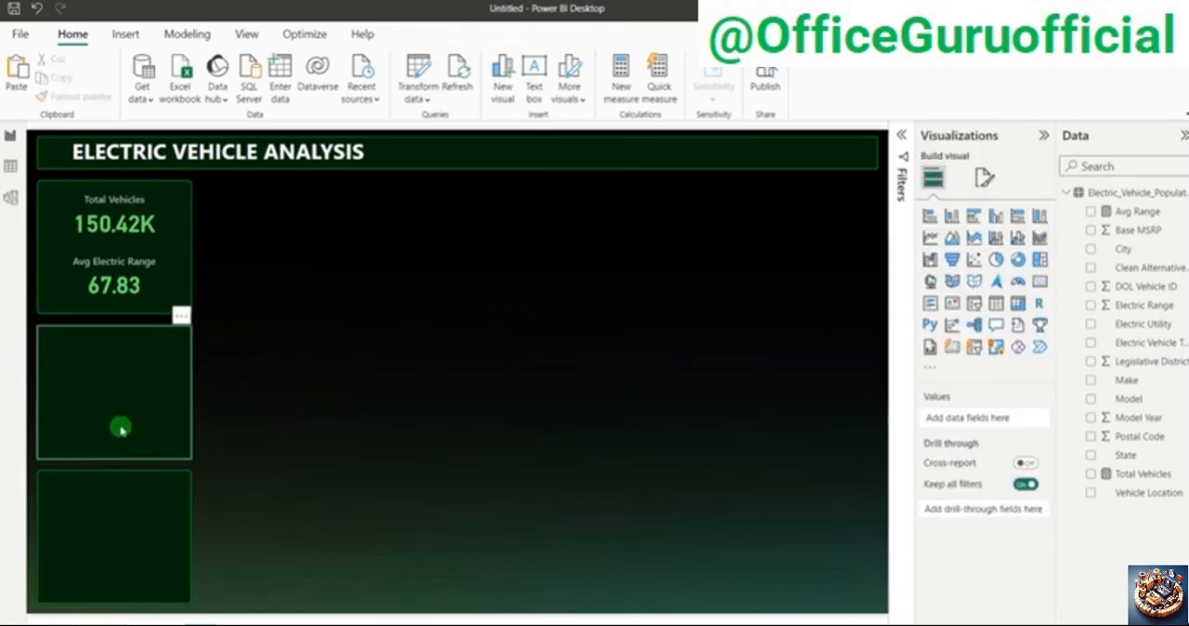
Step: Insert a donut chart on the empty canvas with Electric Vehicle Type as legend and Total Vehicles as values
click(1018, 259)
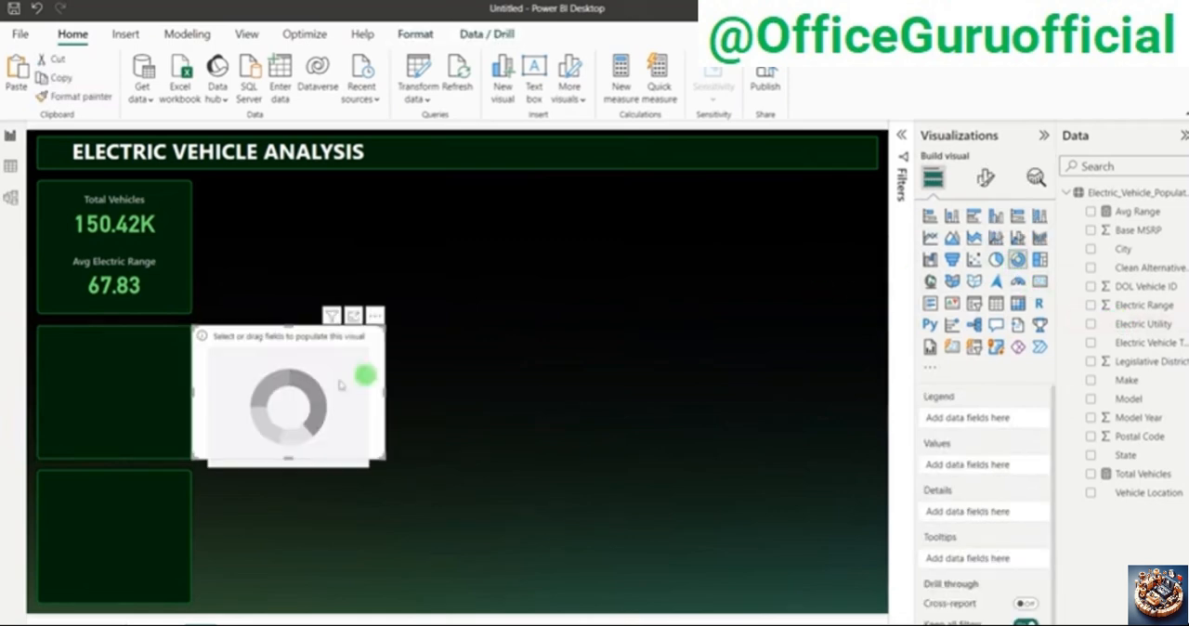
drag(340, 385, 510, 375)
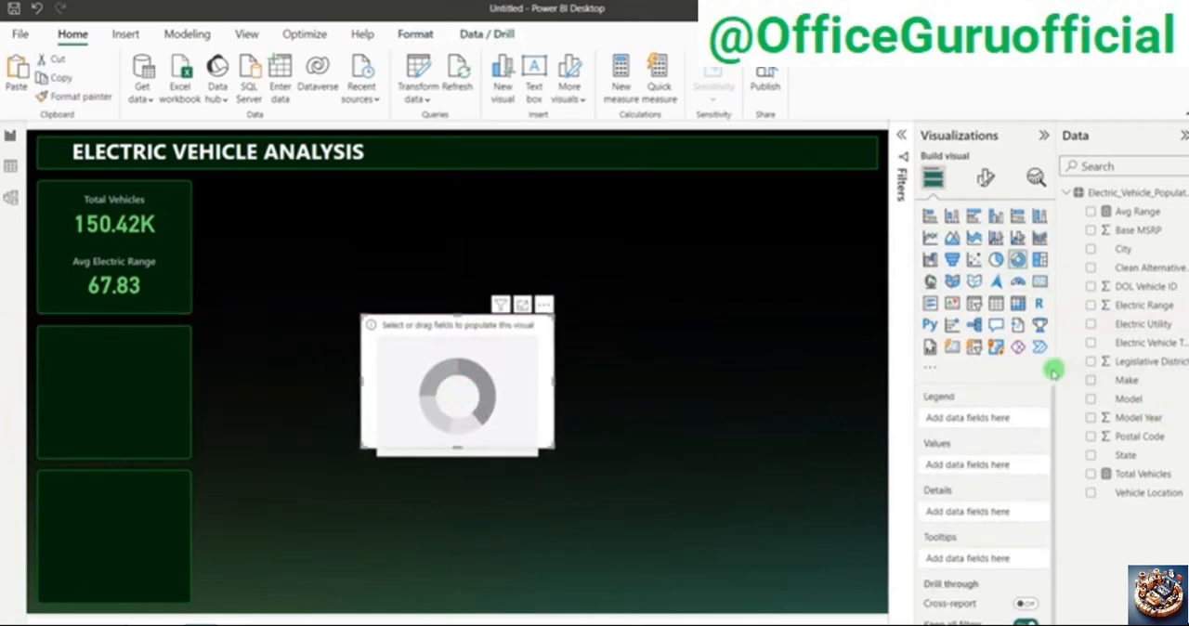
drag(1055, 370, 1041, 369)
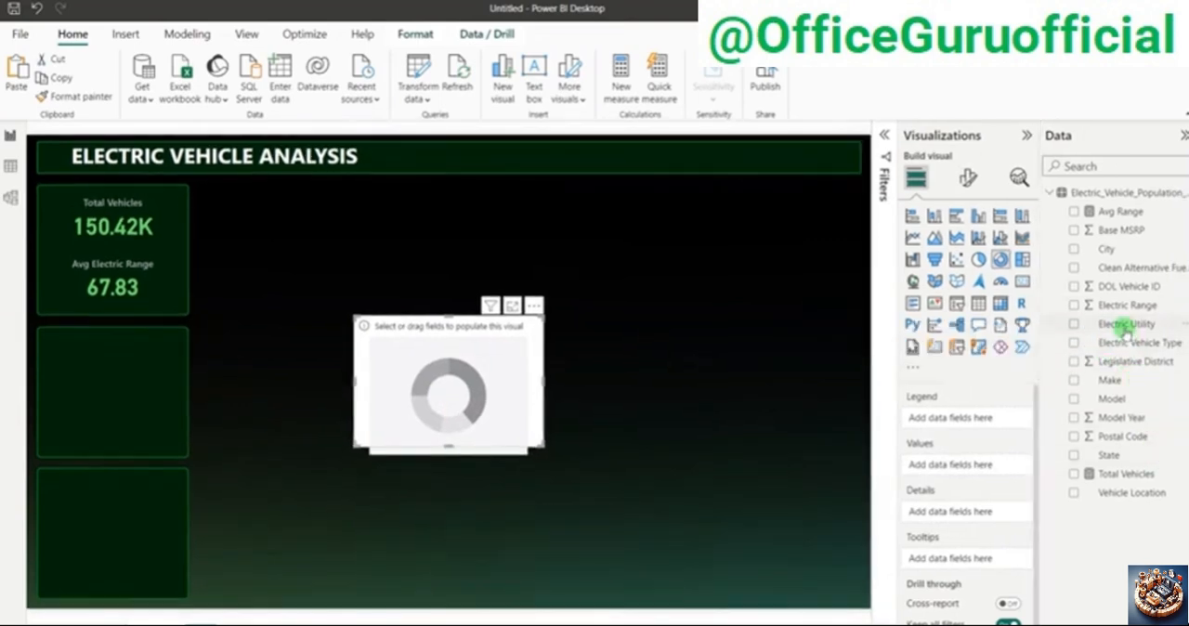
drag(1126, 327, 990, 428)
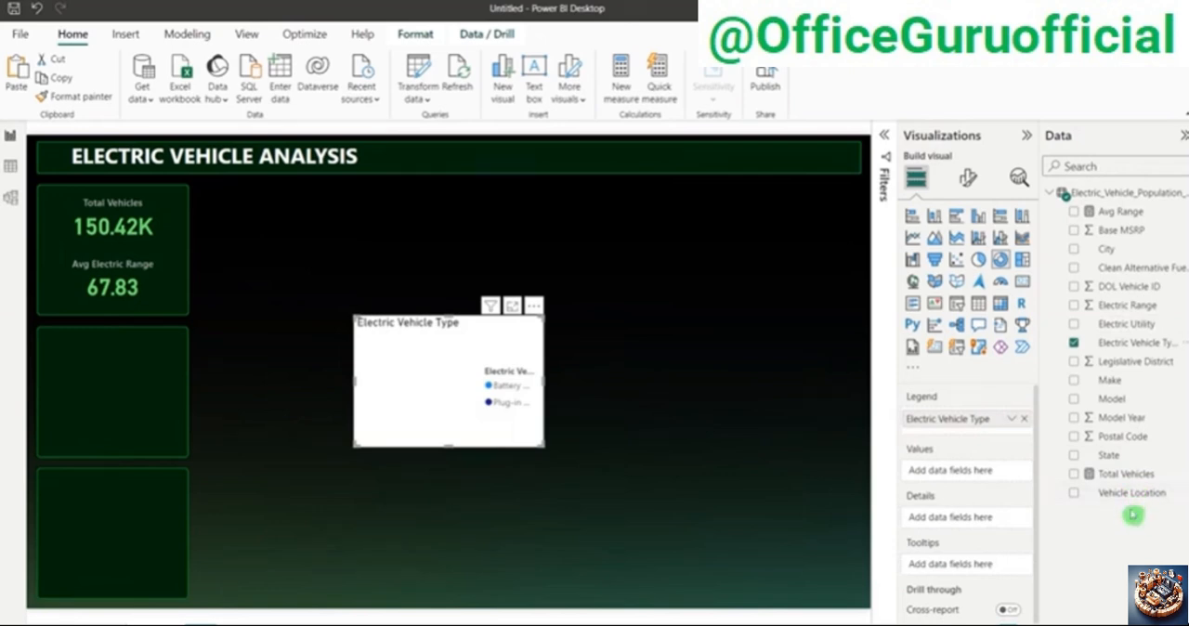
drag(1145, 476, 982, 474)
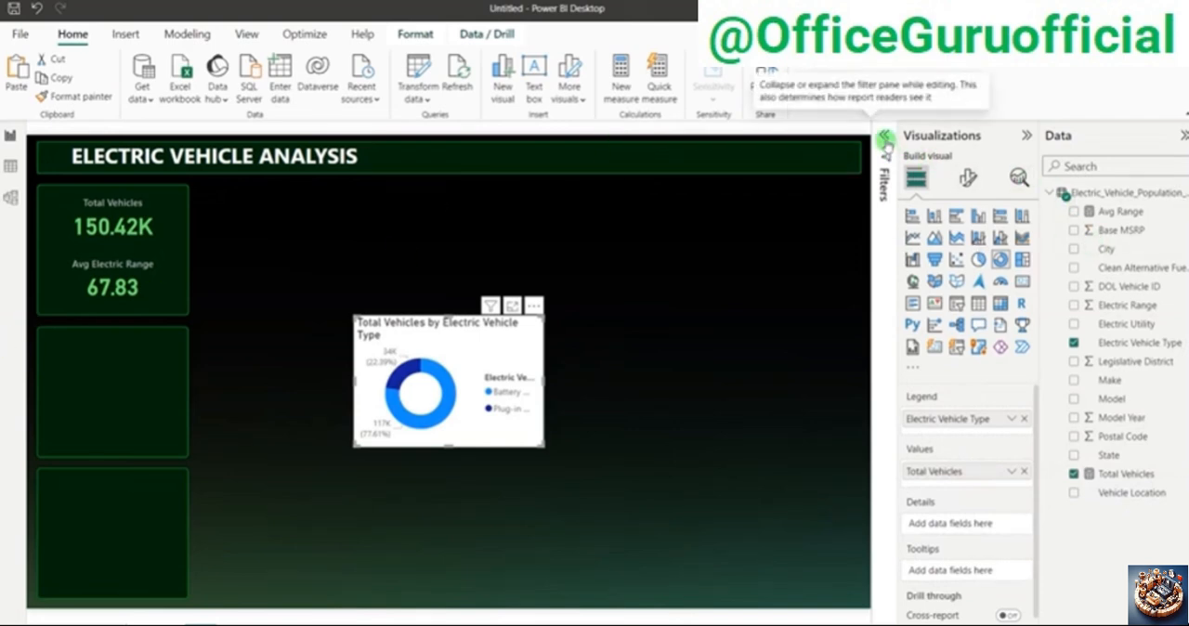
Step: Check the filters applied to the donut chart and to the page
click(884, 149)
click(93, 259)
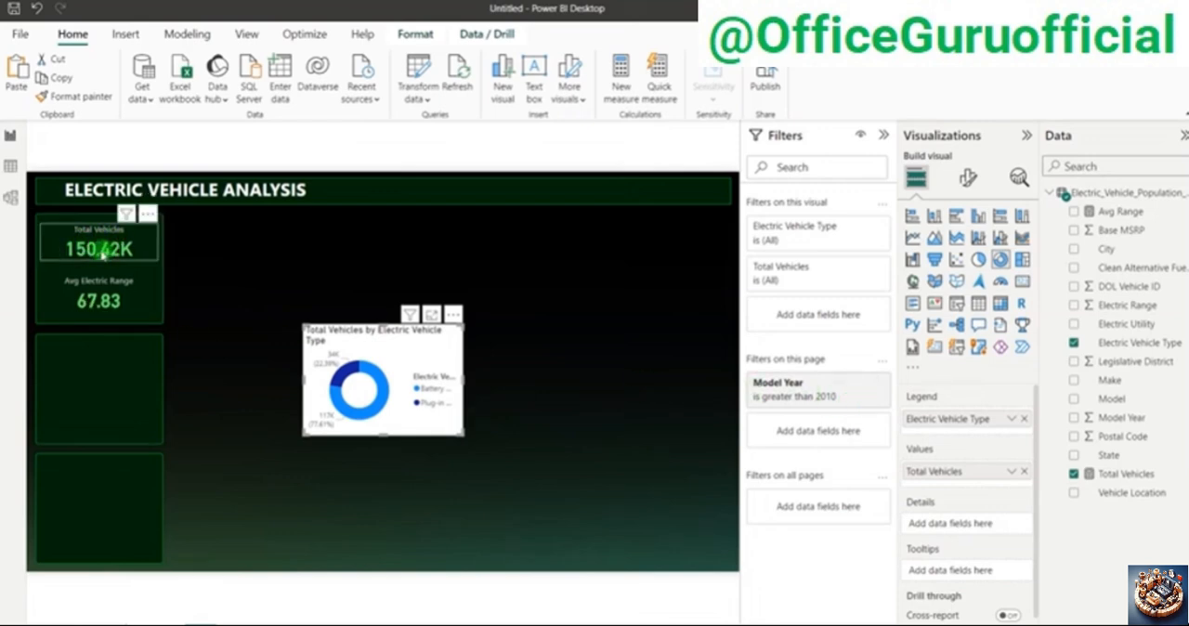
click(884, 137)
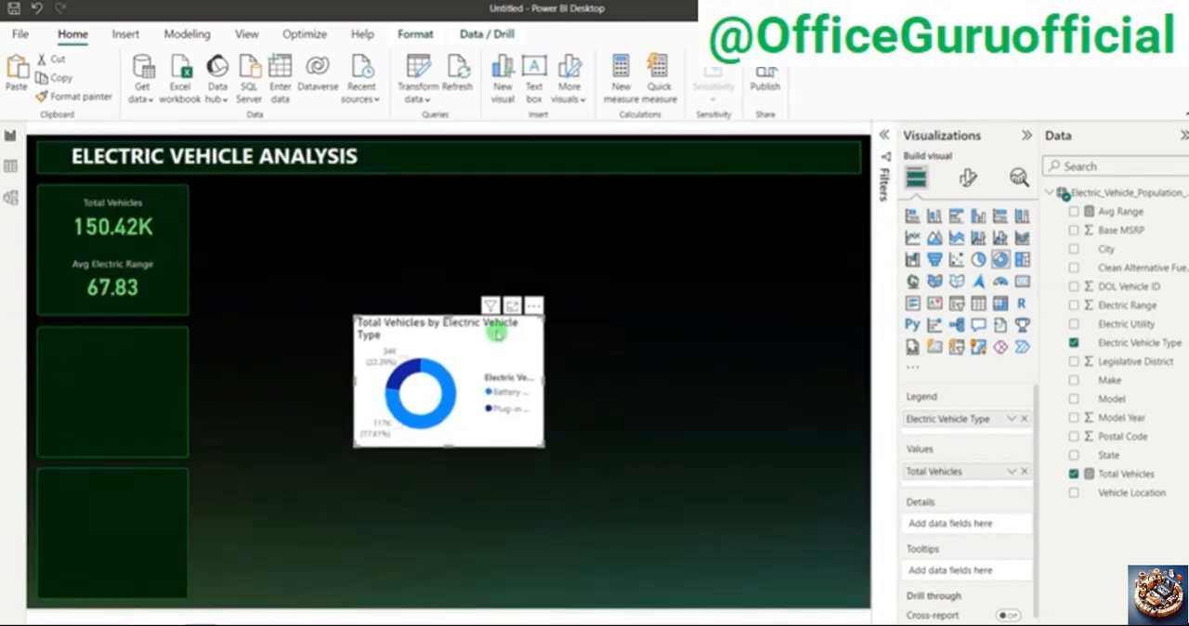
Step: Copy the Avg Electric Range card's formatting onto the donut chart with Format painter
click(111, 279)
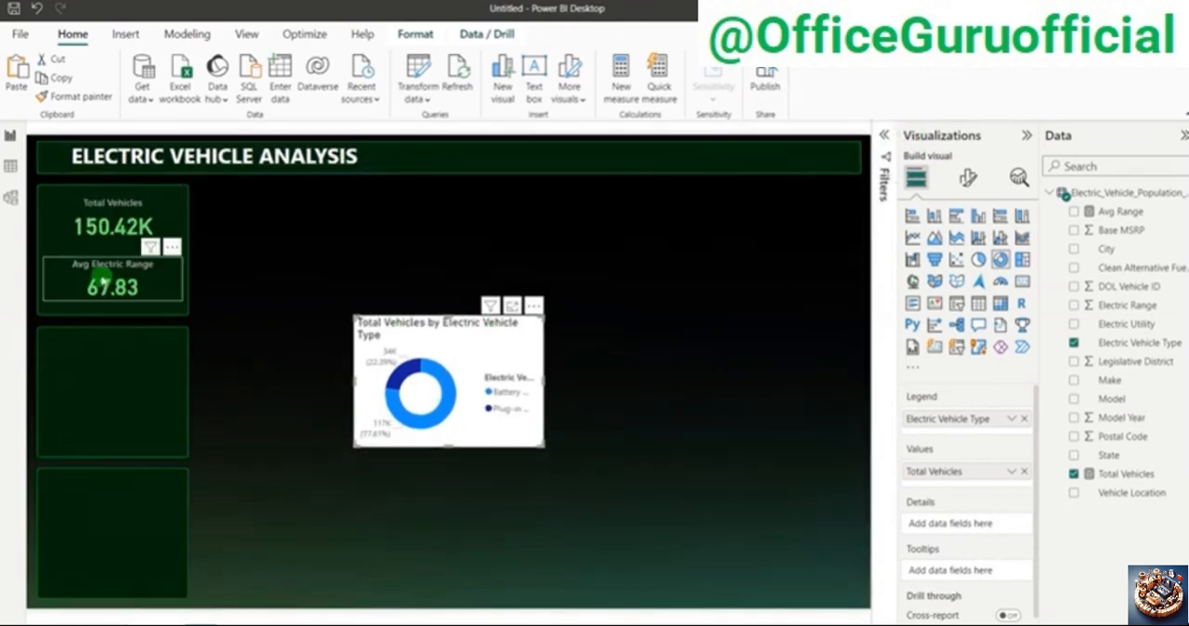
click(102, 98)
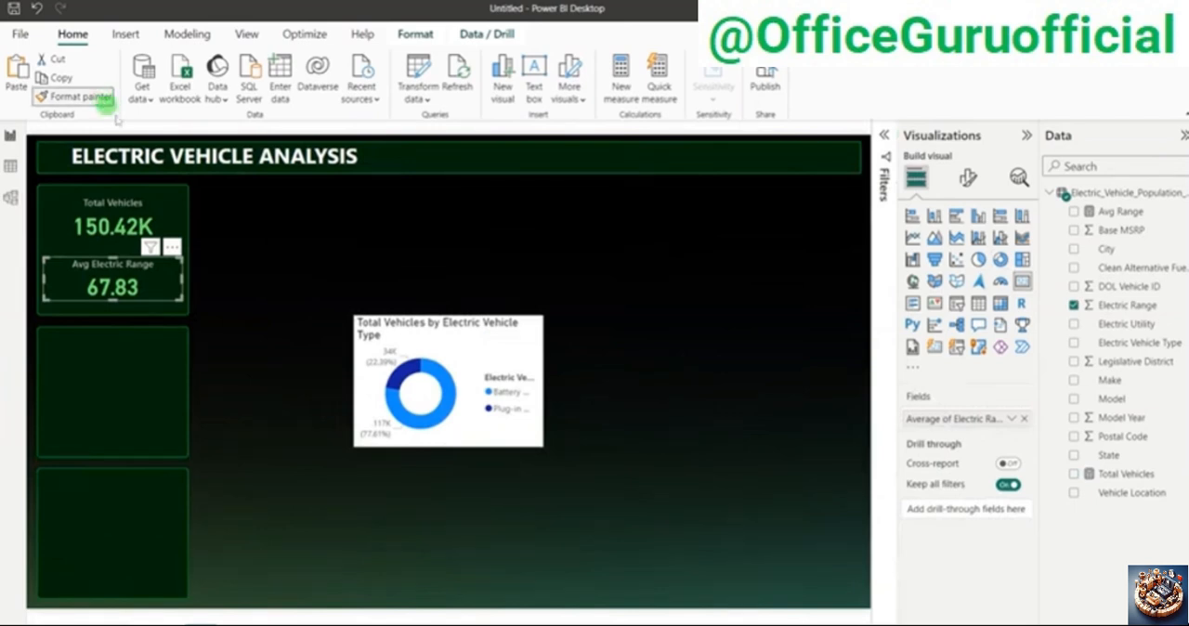
click(511, 351)
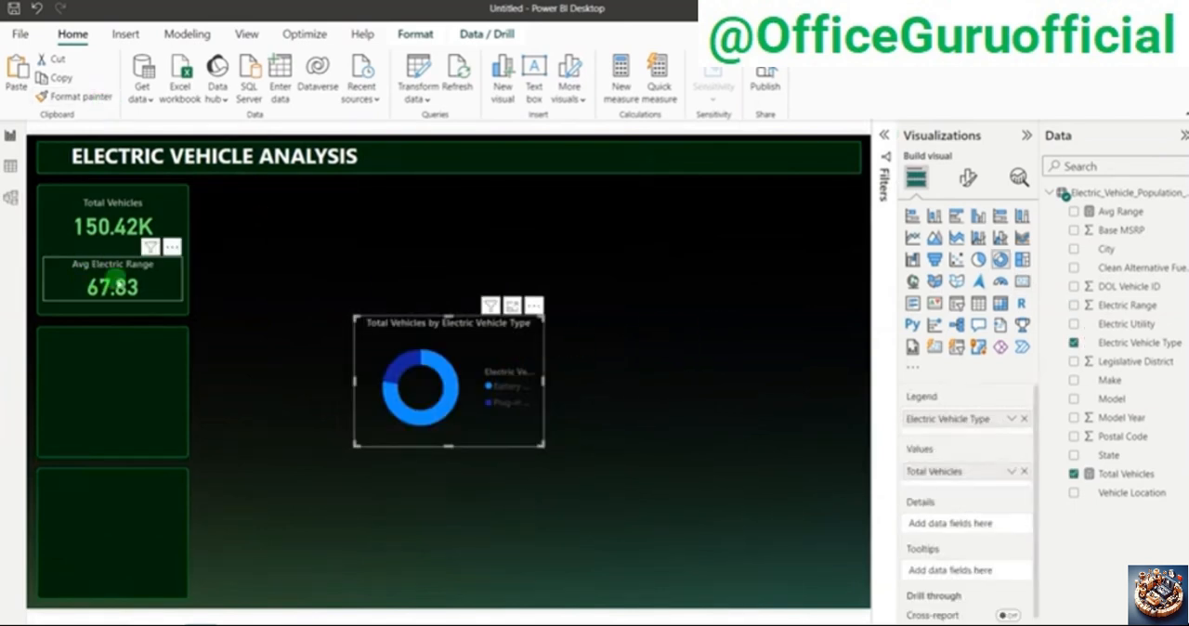
click(456, 263)
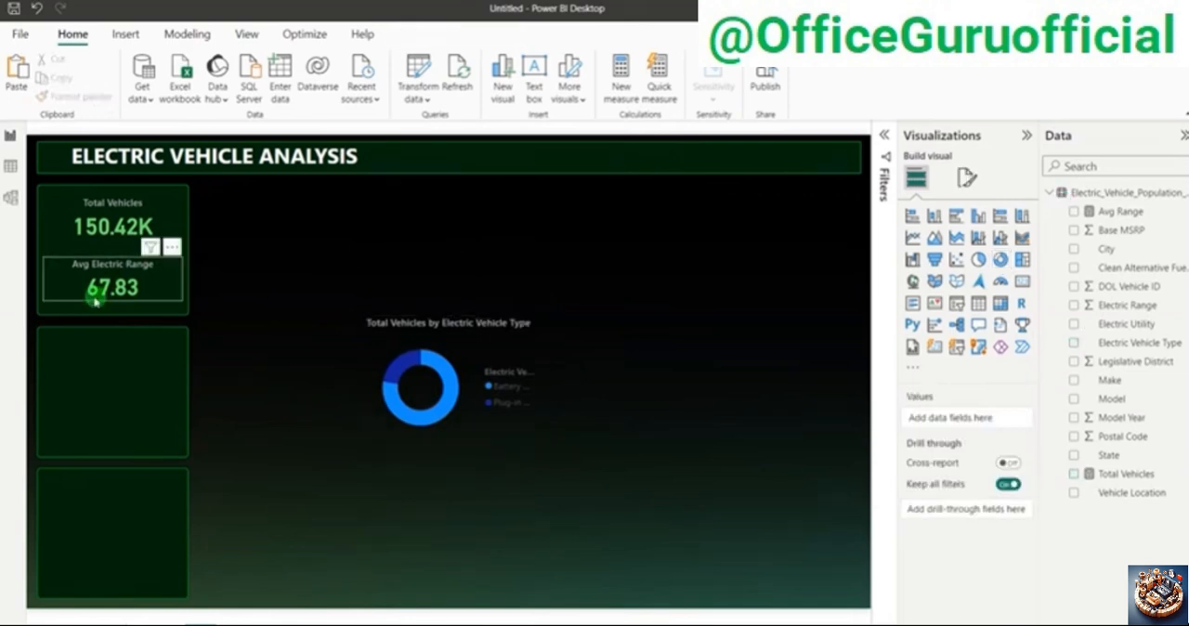
Step: Turn off the donut chart's legend, detail labels and title
click(442, 331)
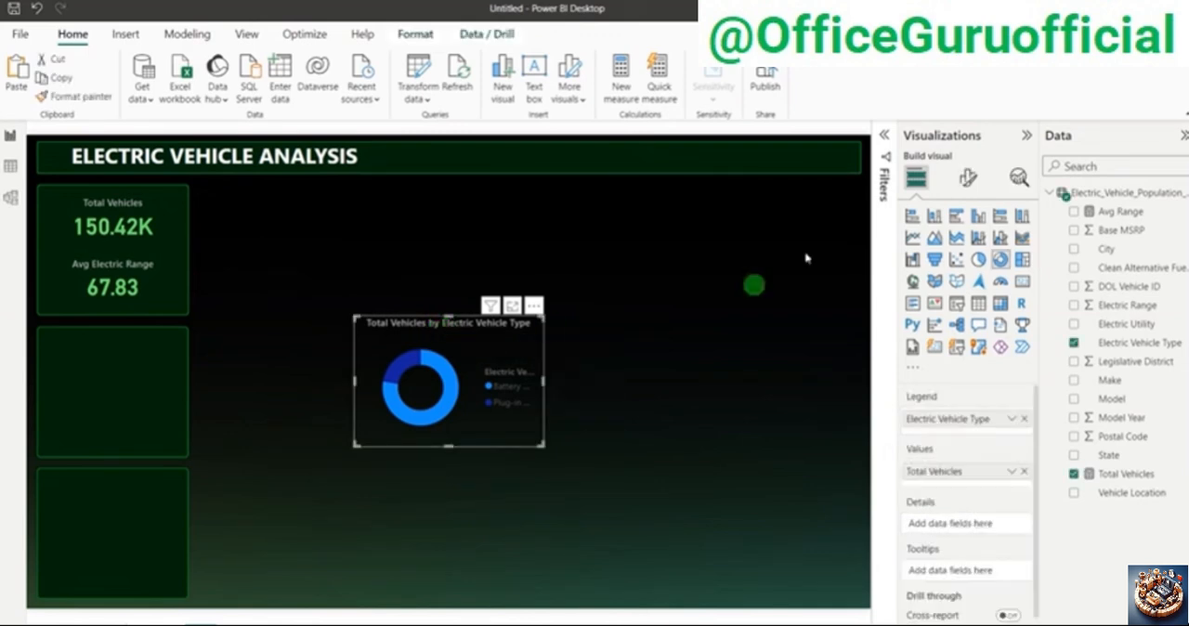
click(971, 181)
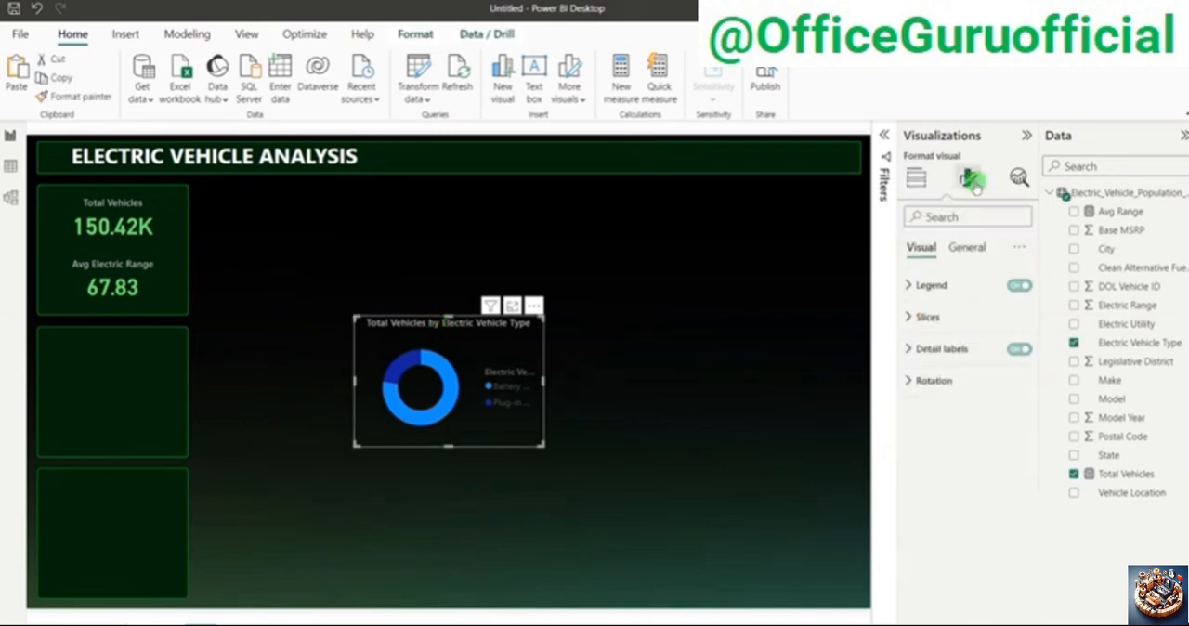
click(1022, 286)
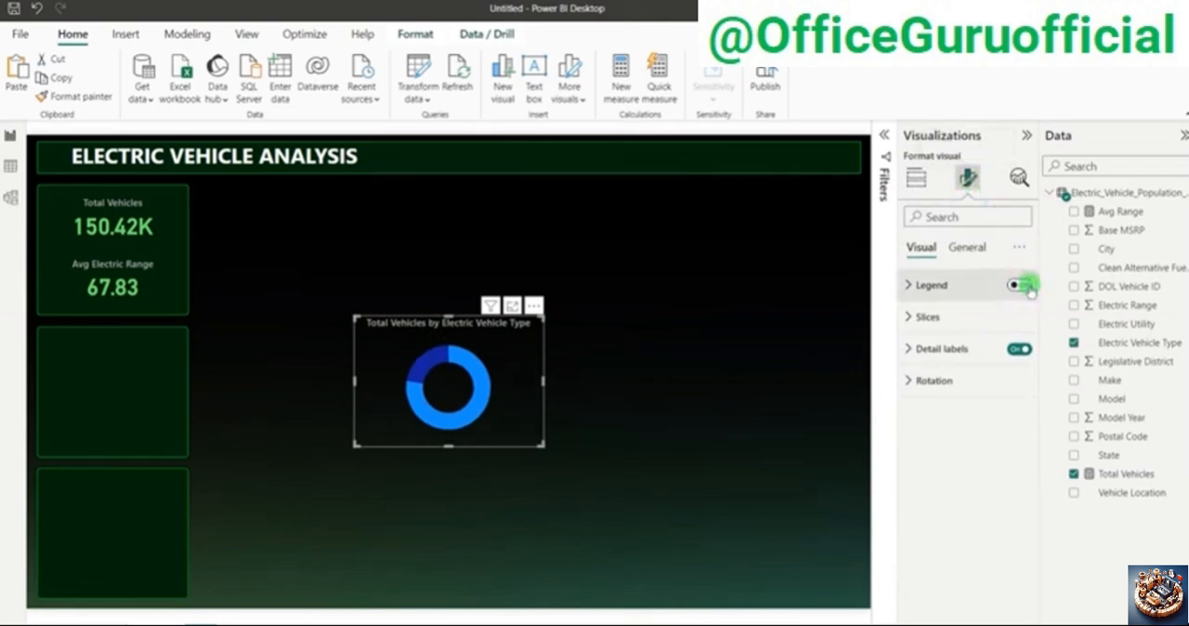
click(1022, 350)
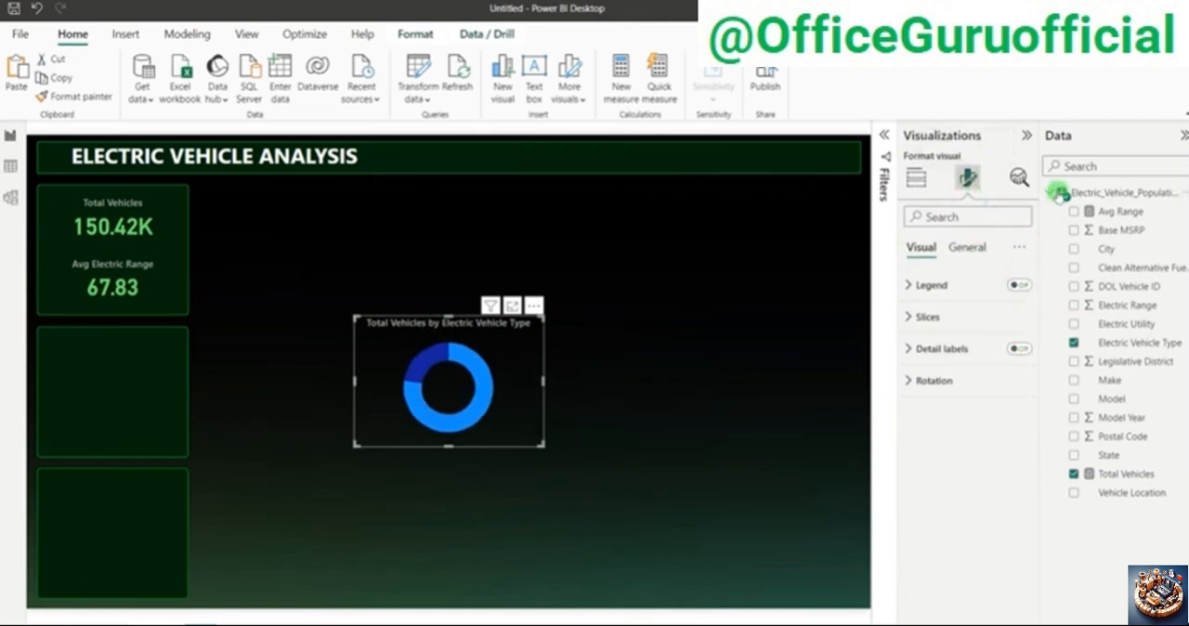
click(966, 249)
click(1015, 316)
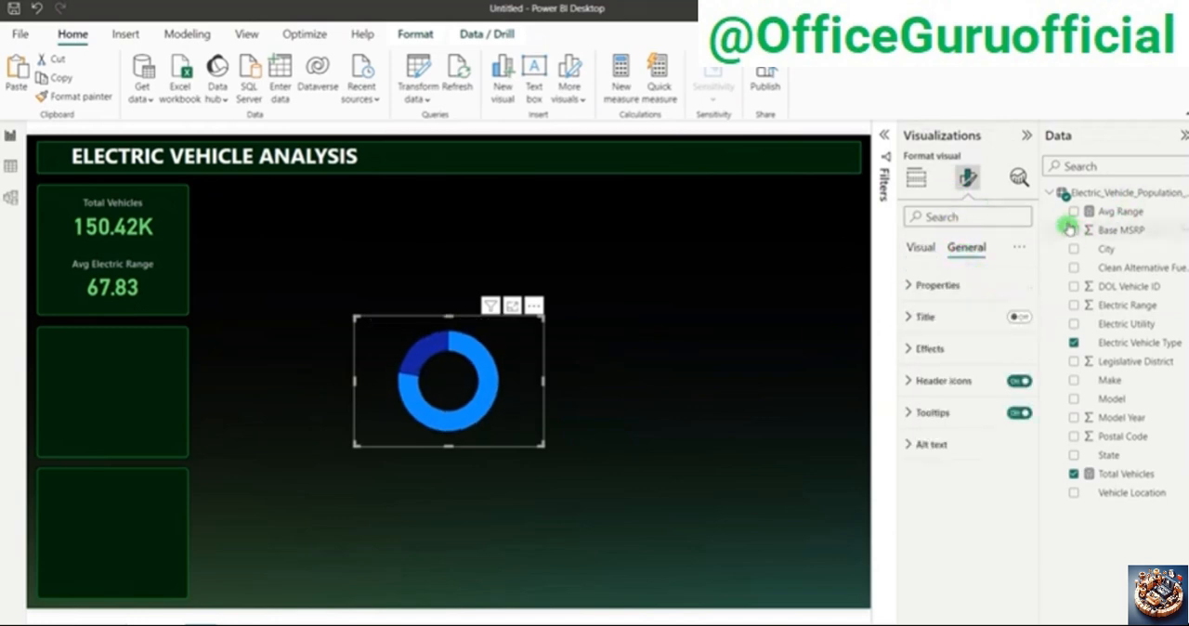
Step: Set the donut chart's height to 231 and its width to 259
click(955, 273)
click(920, 361)
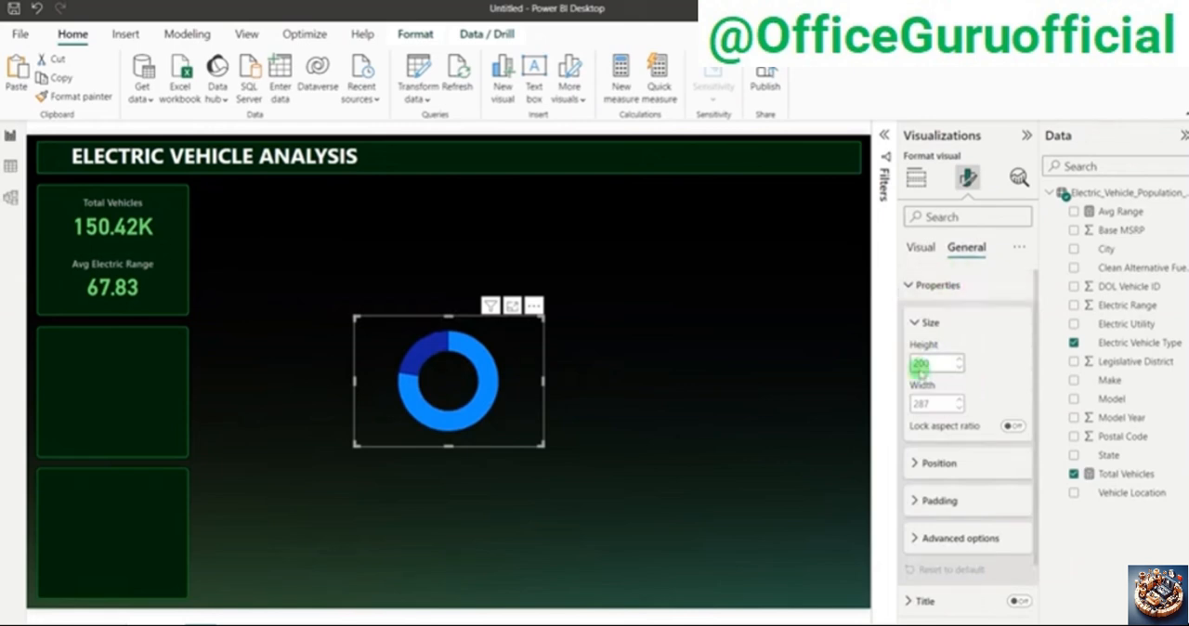
click(929, 398)
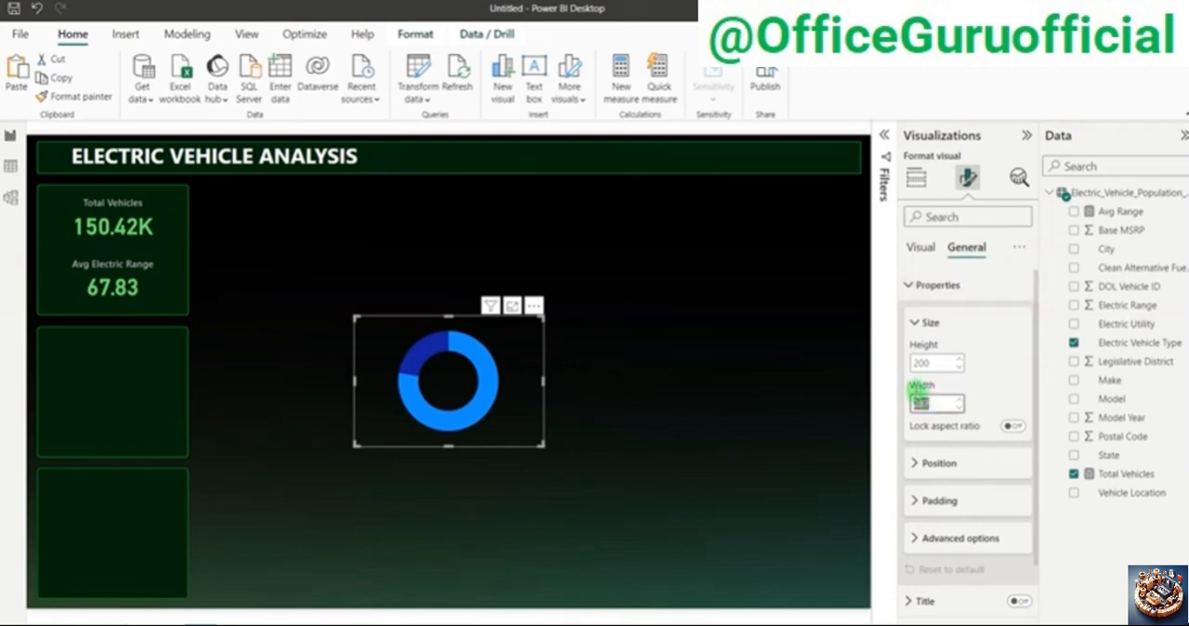
click(922, 367)
text(230)
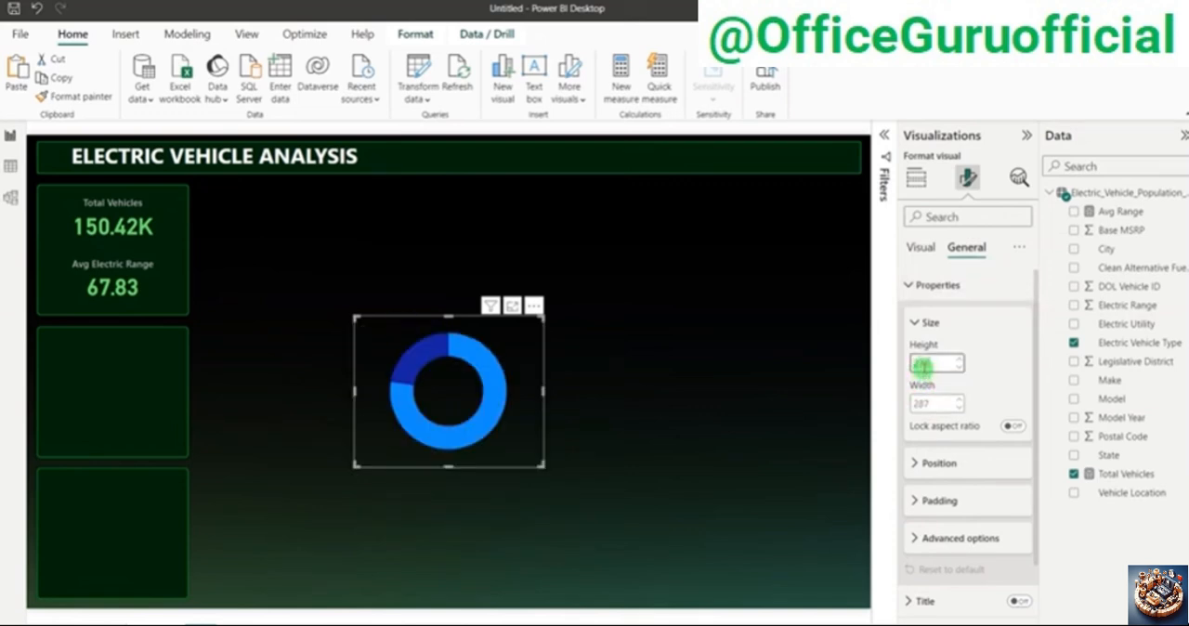
click(937, 401)
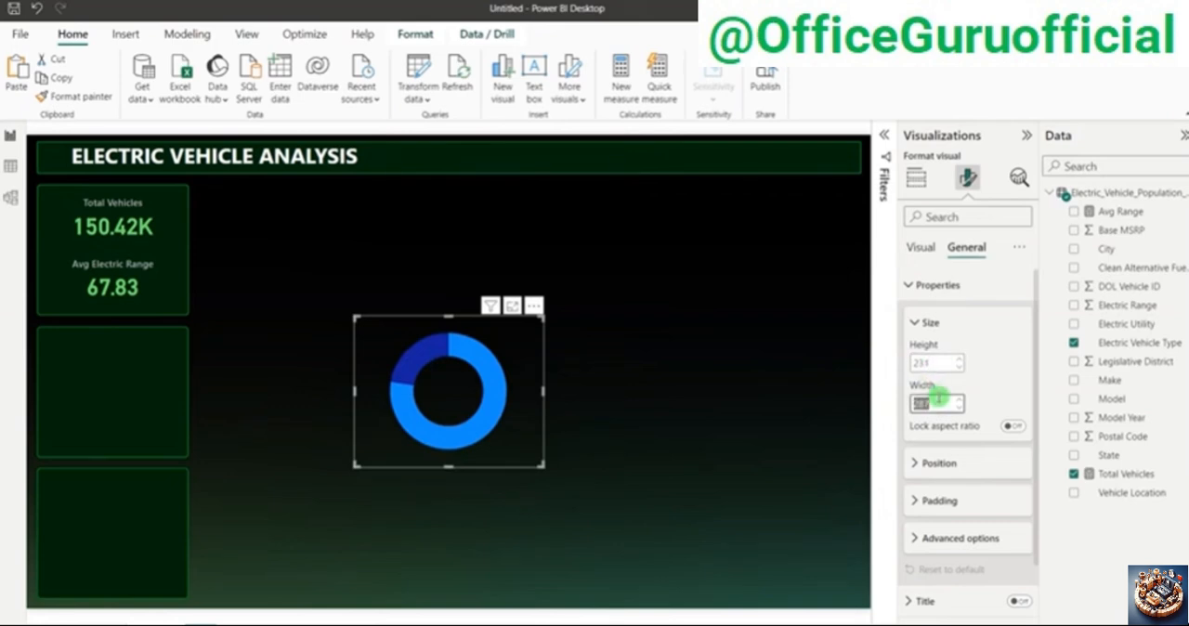
text(259)
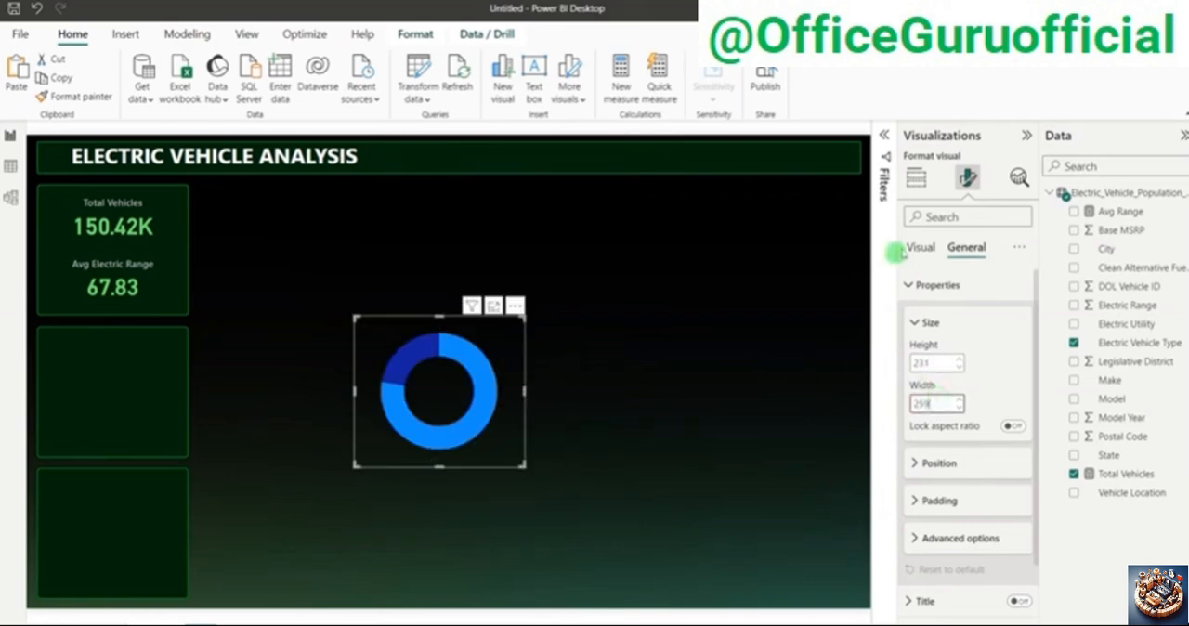
Step: Set the inner radius of the donut chart's slices to 85%
click(929, 246)
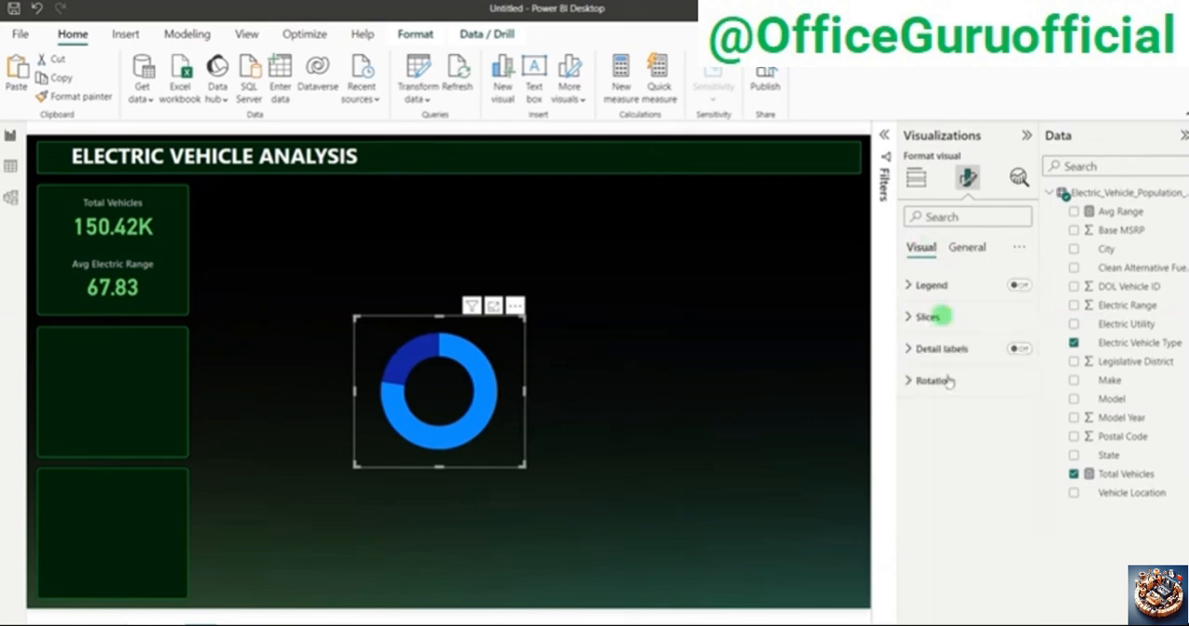
click(928, 317)
click(940, 471)
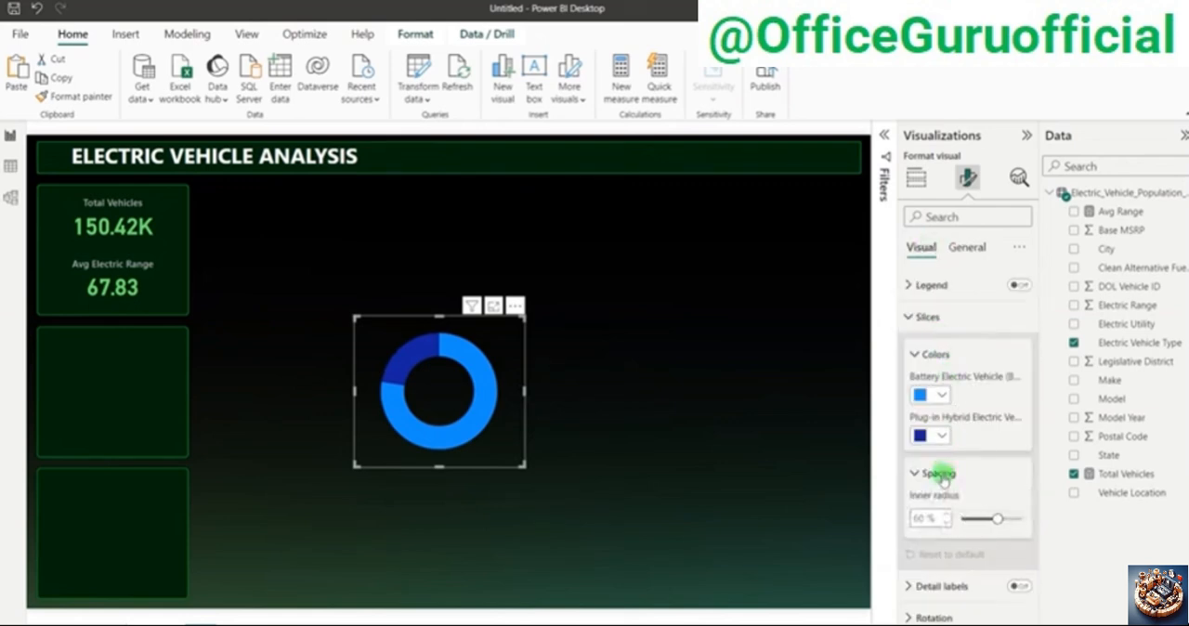
text(85)
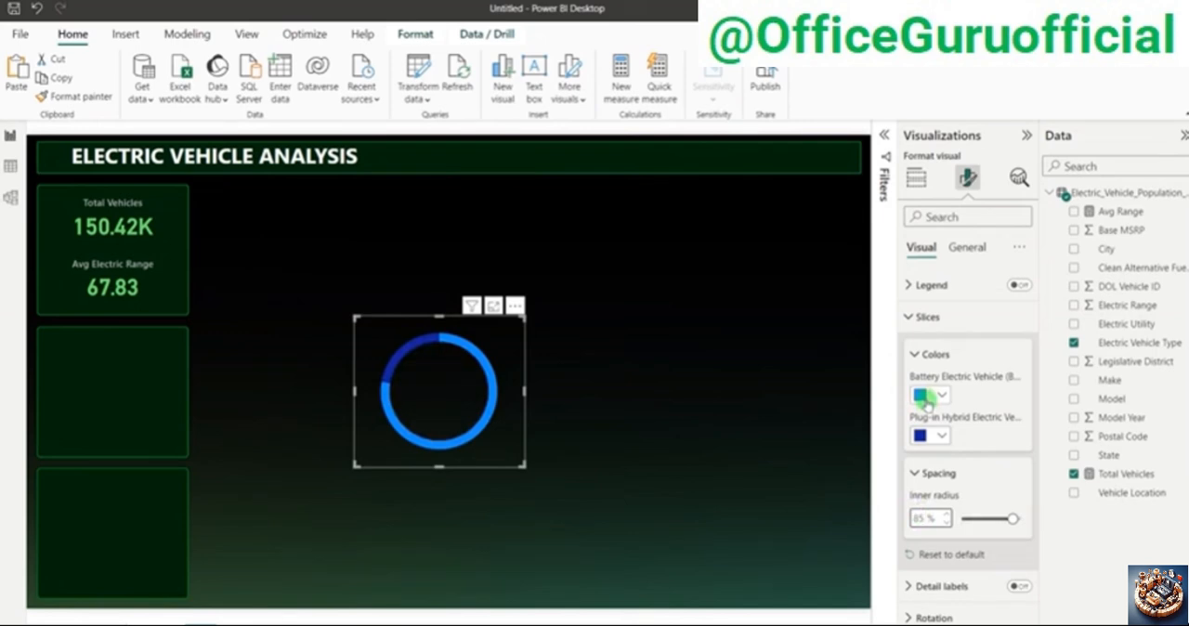
Step: Color the Battery Electric Vehicle slice with the recent light green and the Plug-in Hybrid slice with #014D06
click(926, 398)
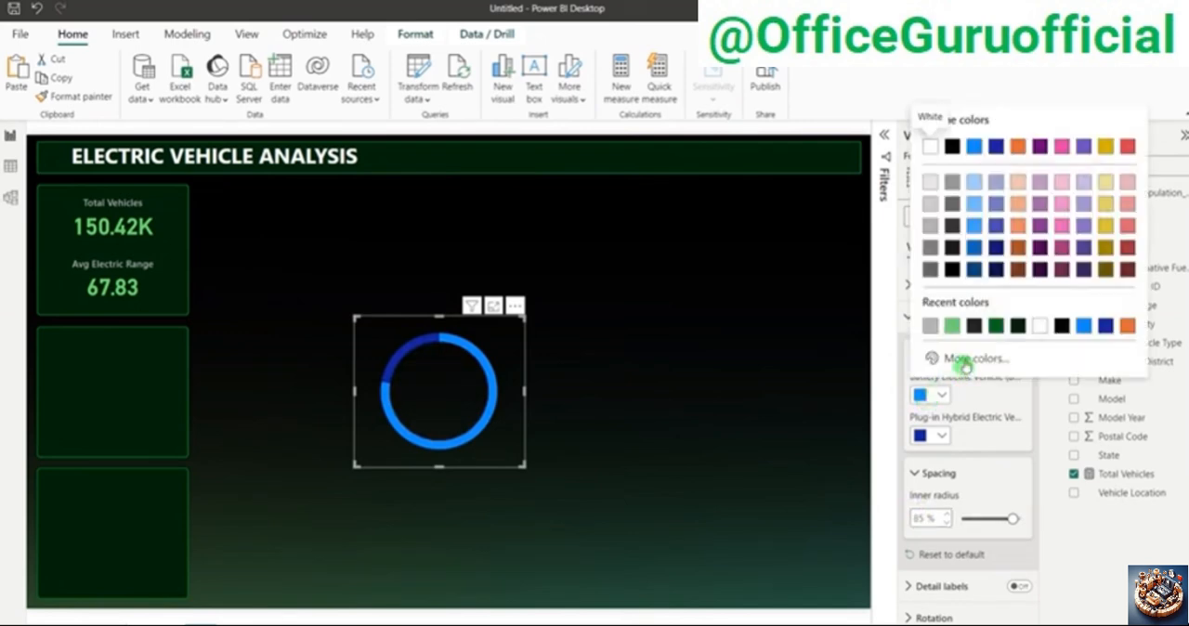
click(953, 329)
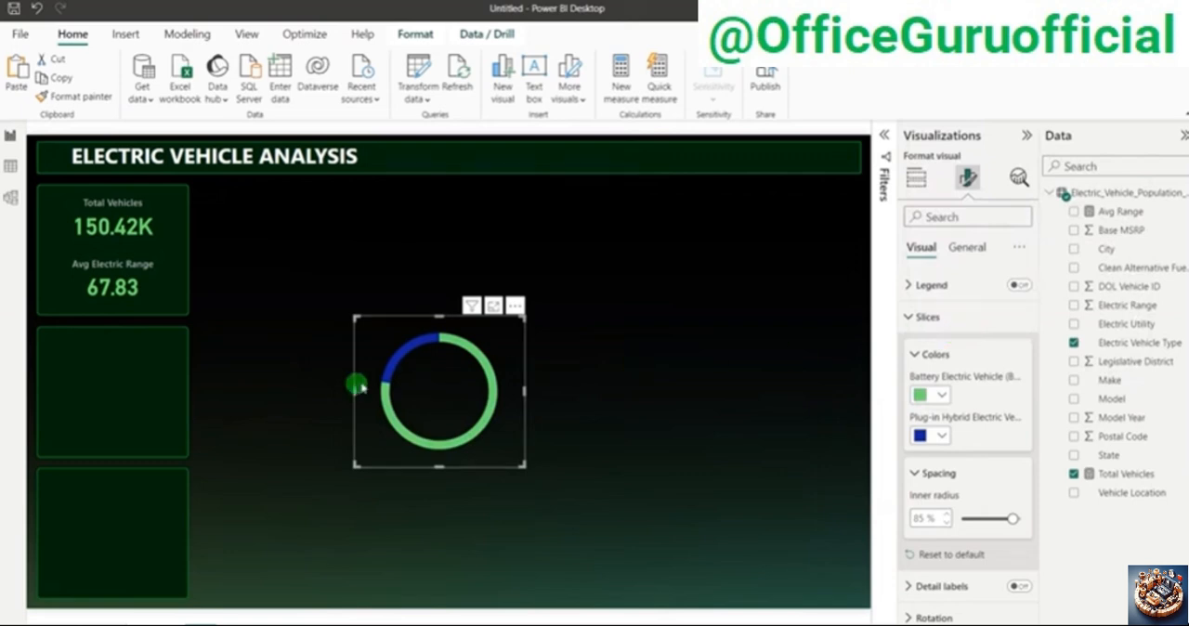
click(939, 437)
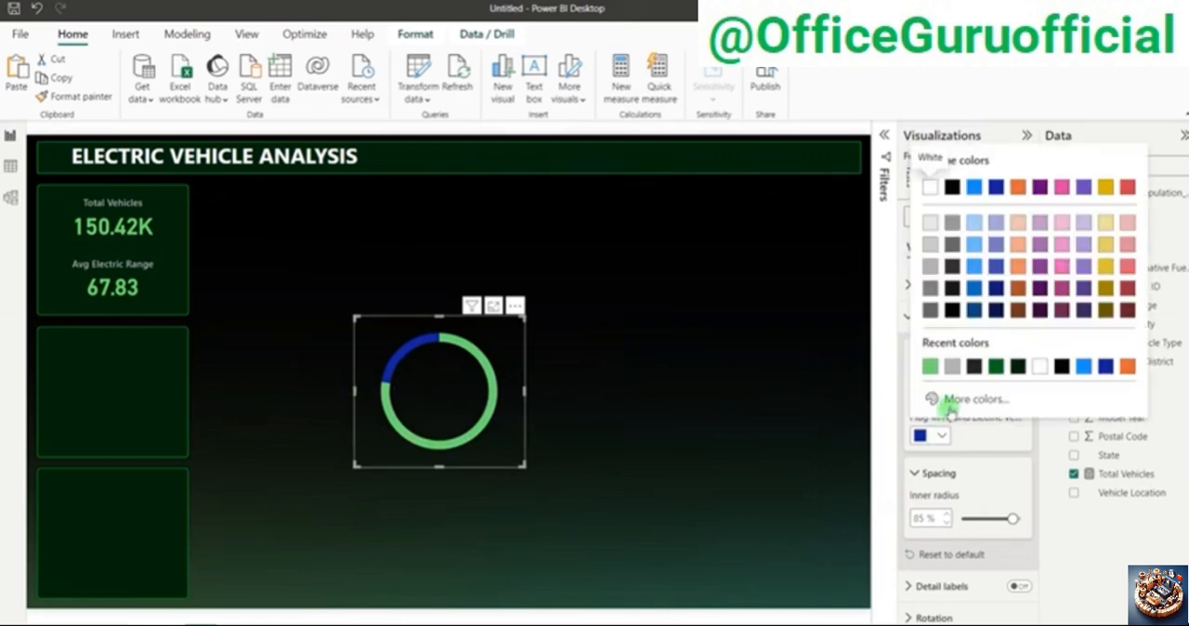
click(957, 399)
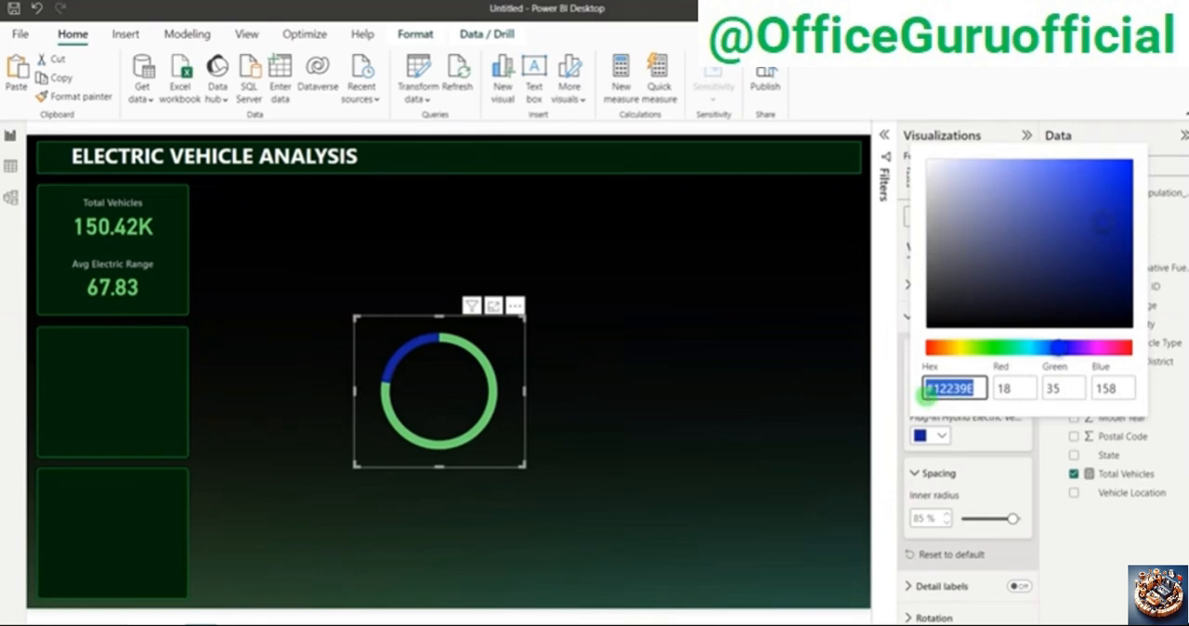
key(BackSpace)
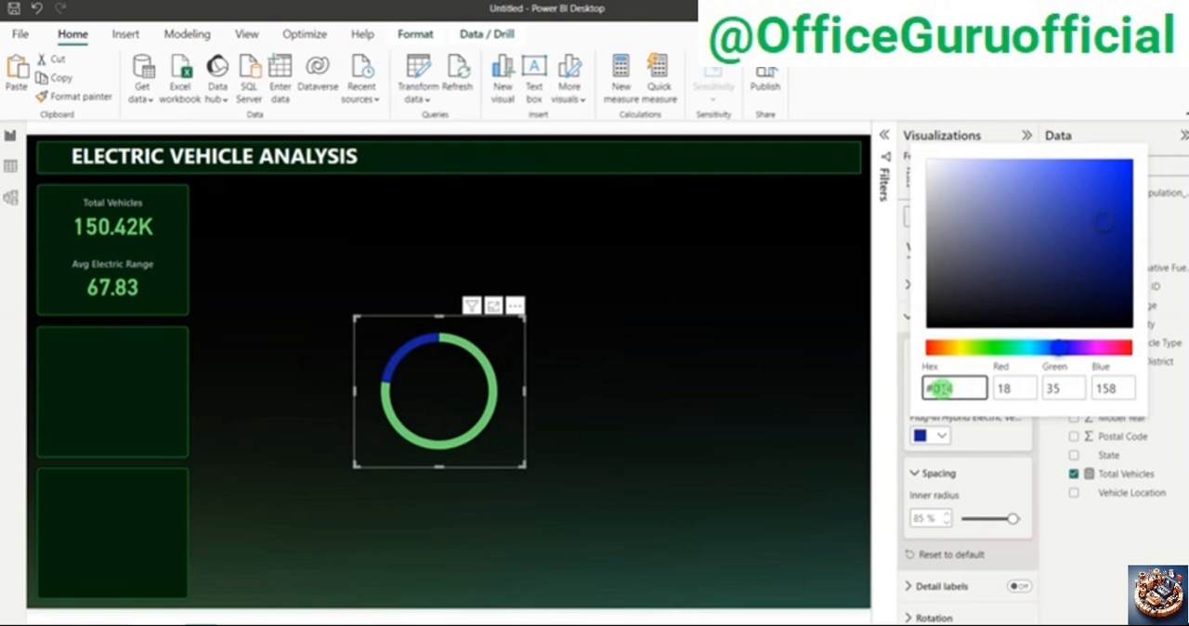
text(6)
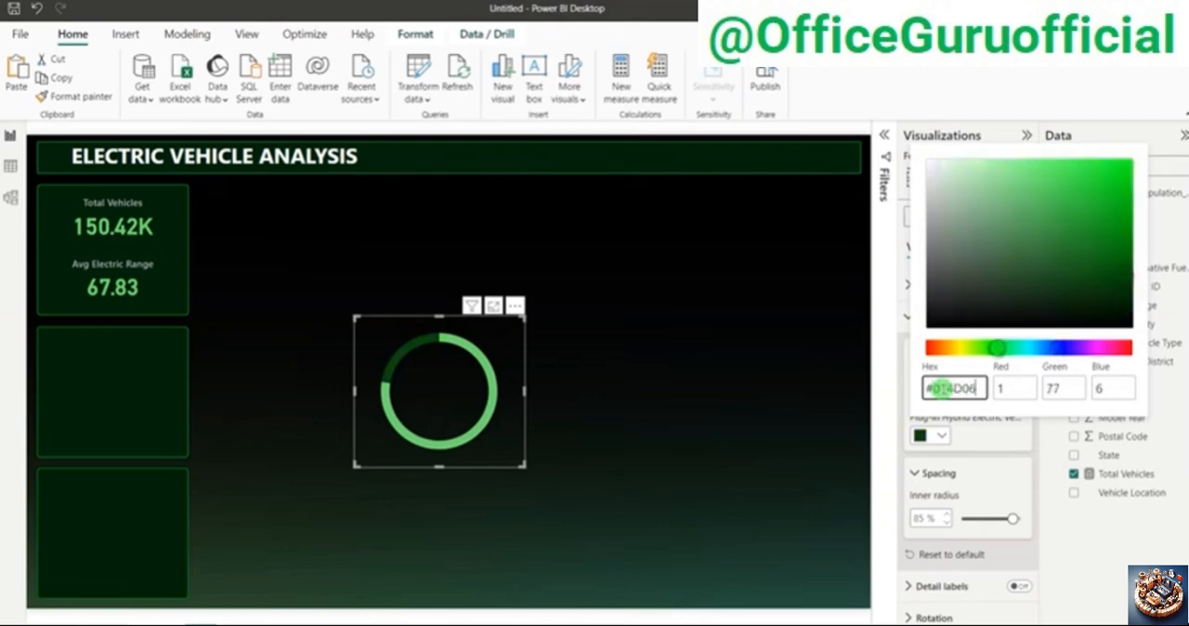
click(658, 334)
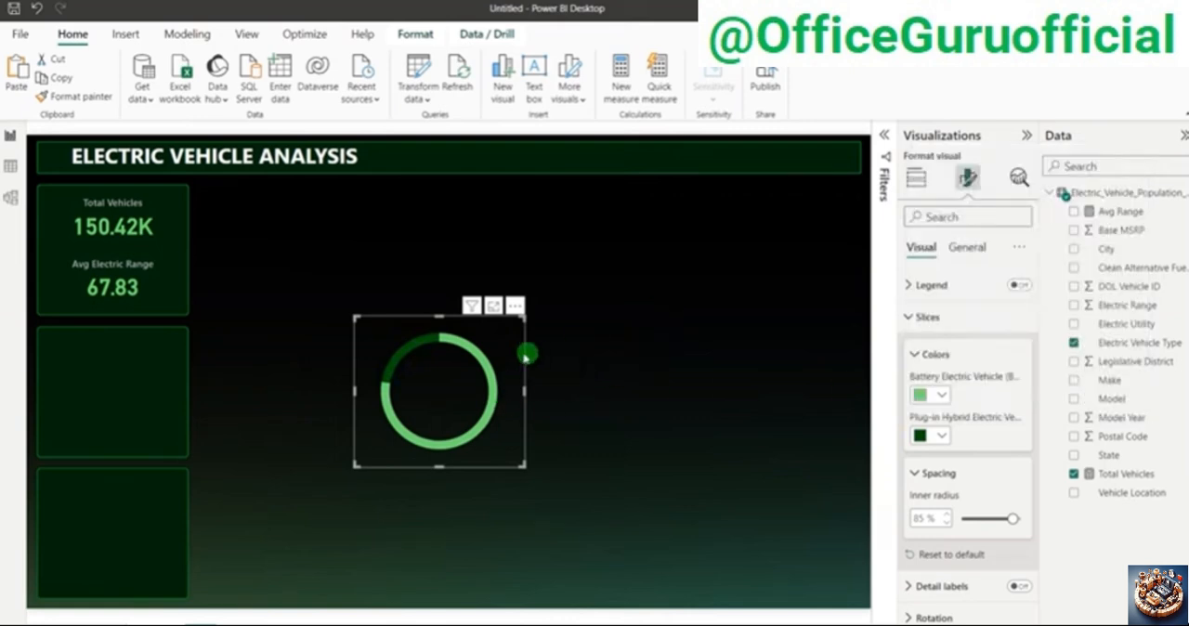
Step: Move the donut chart onto the middle background panel and deselect it
drag(502, 348, 172, 366)
click(548, 370)
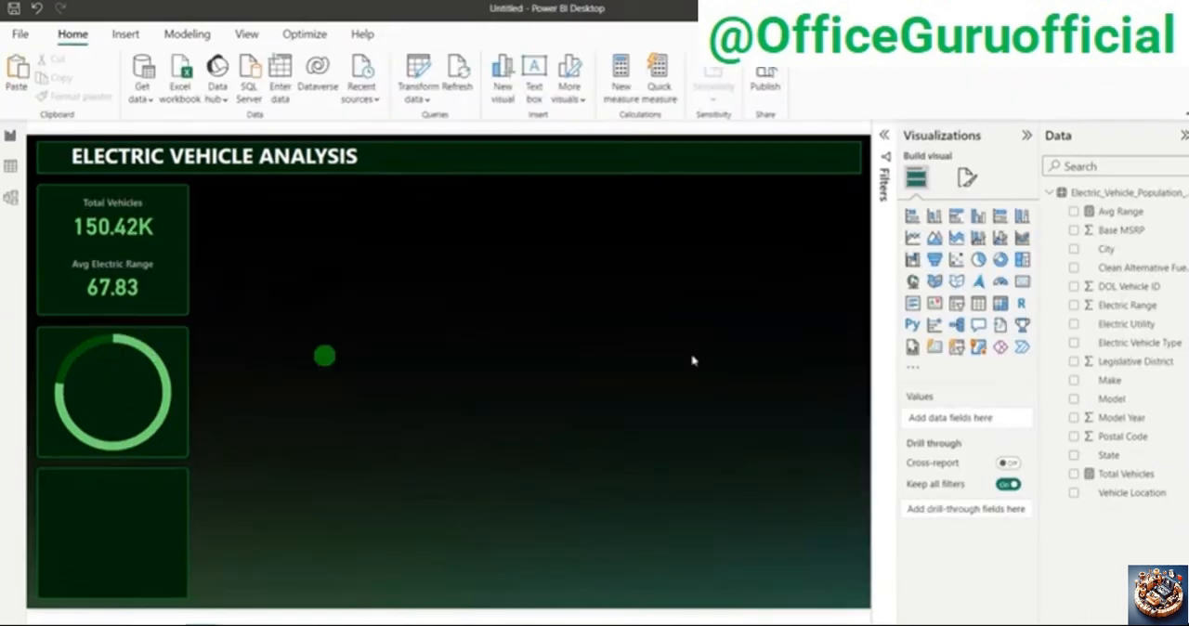
Step: Create a new measure in the Electric_Vehicle_Population_Data table and name it BEV Vehicles
right_click(1119, 404)
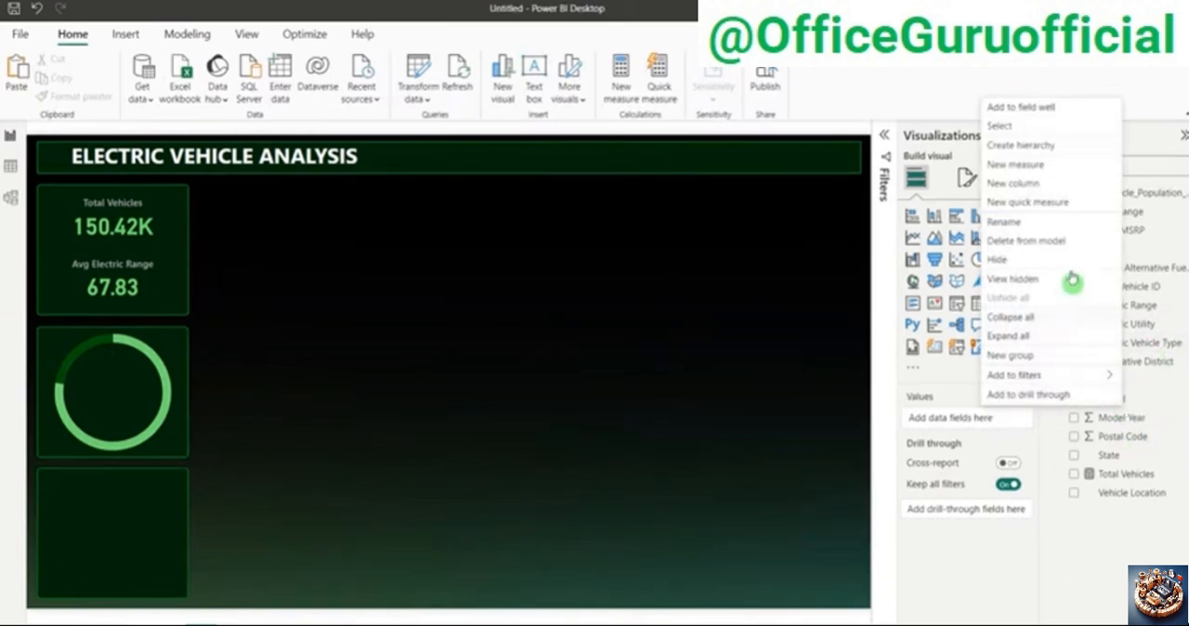
click(1018, 165)
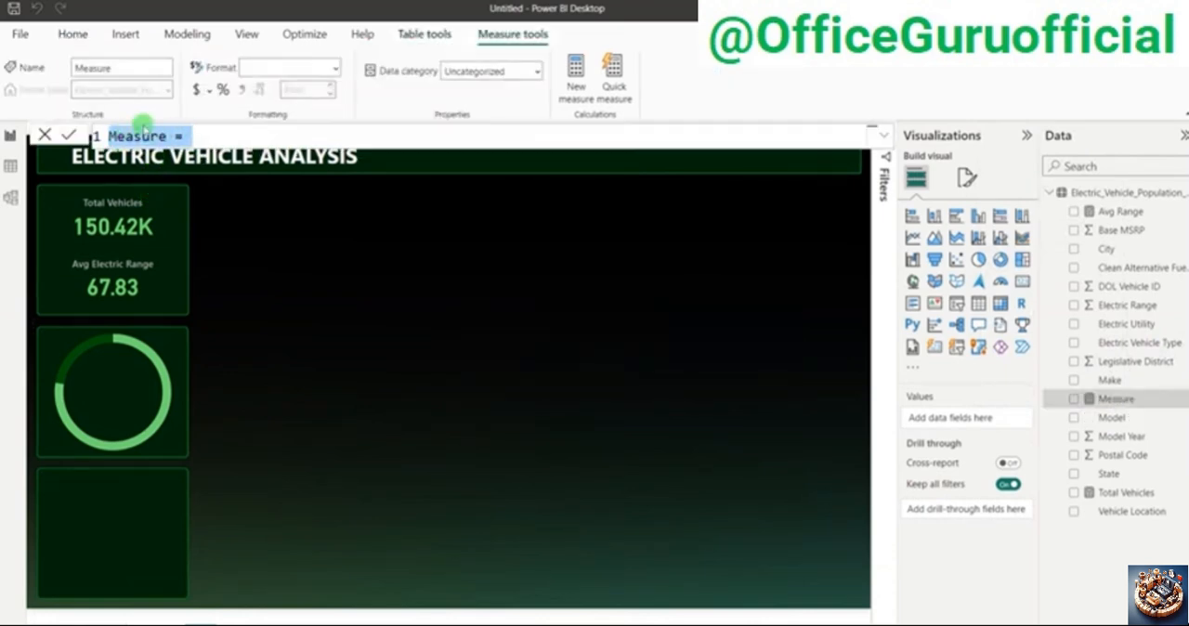
click(141, 136)
double_click(141, 135)
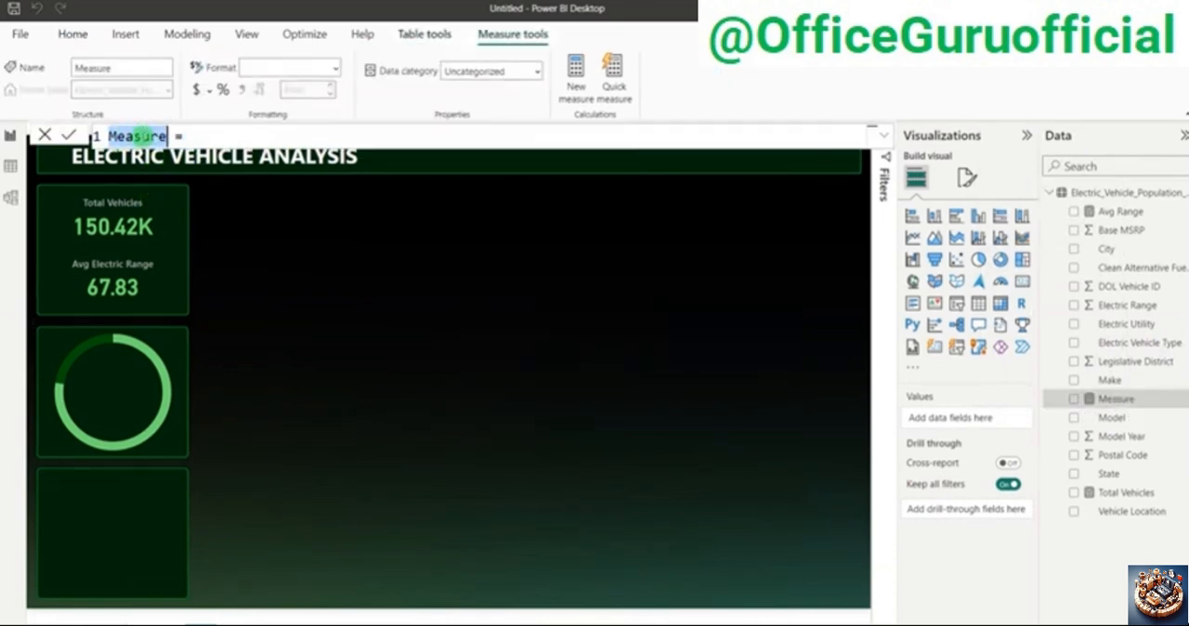
text(BEV Ve)
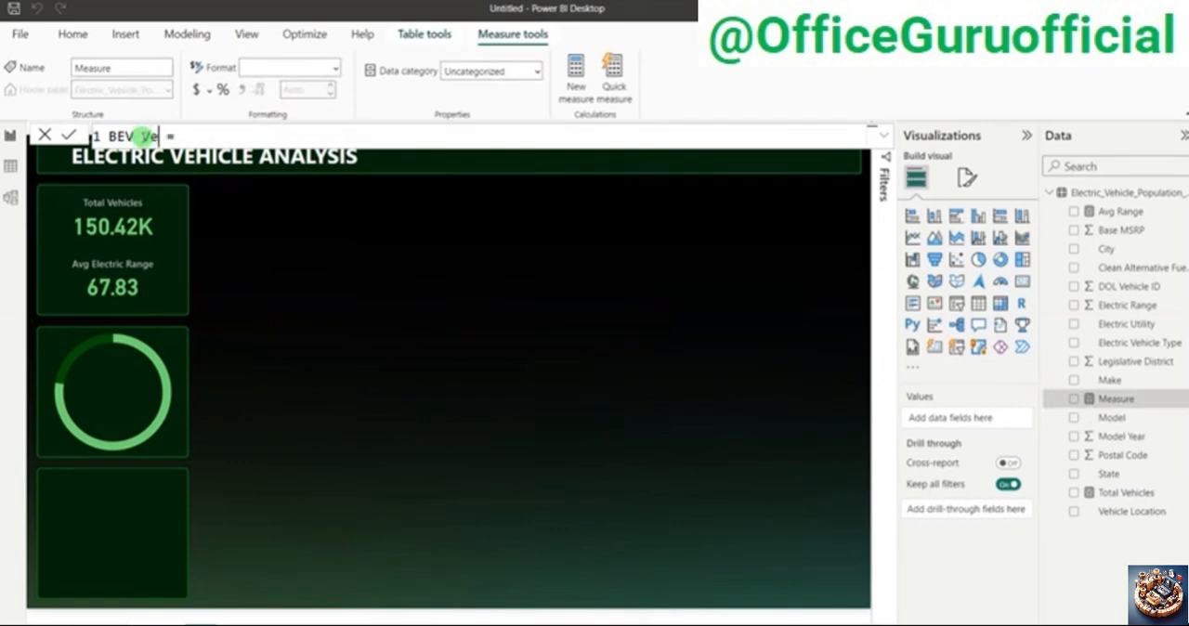
text(hicles)
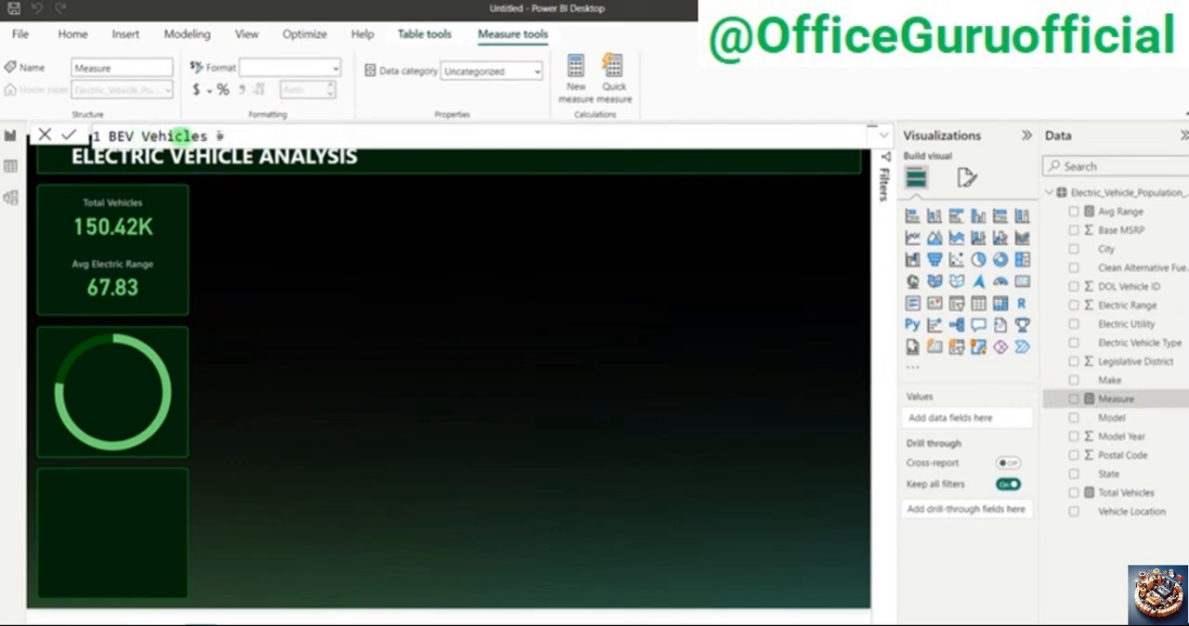
Step: Start the BEV Vehicles formula with CALCULATE, using [Total Vehicles] as the expression
click(252, 142)
text(cal)
key(Tab)
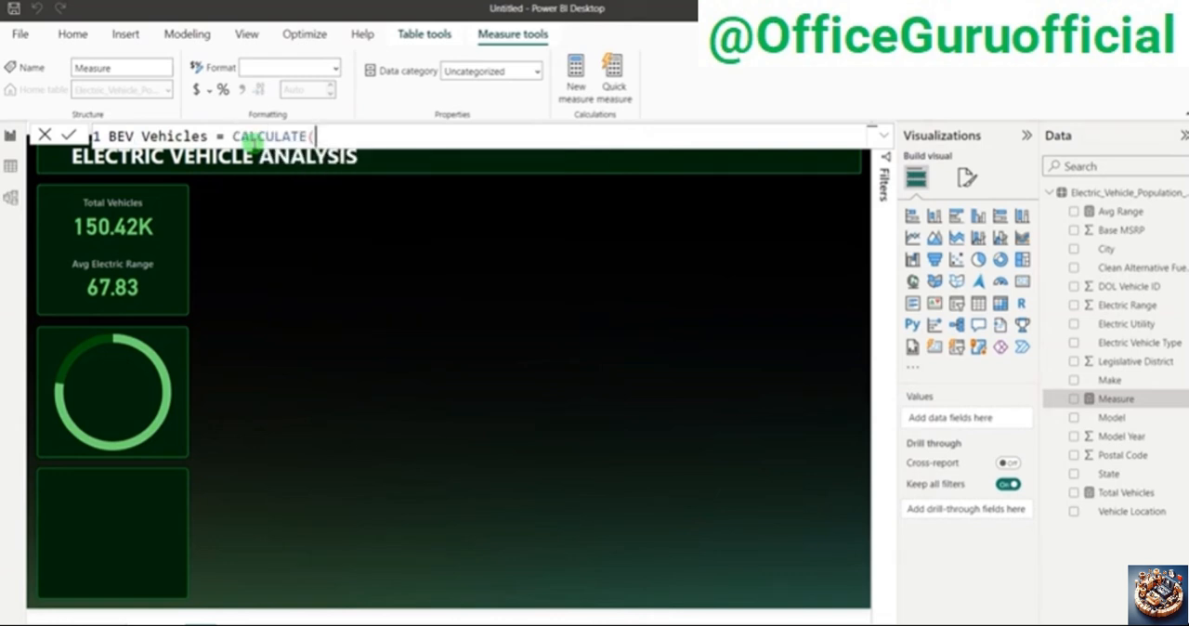
text(()
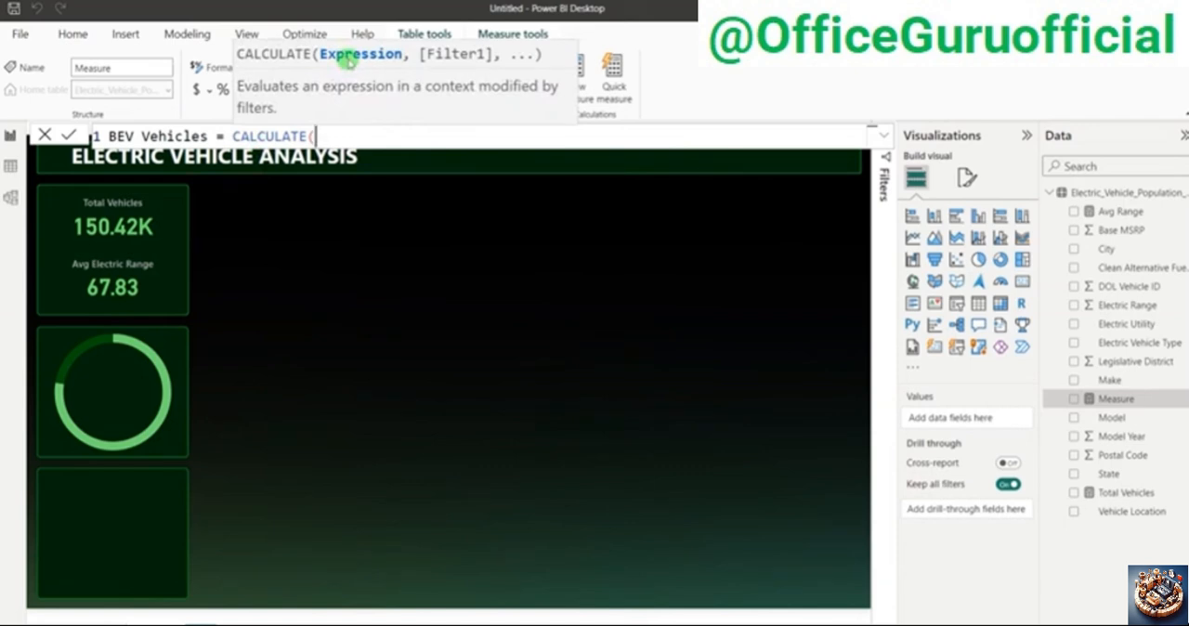
text(tot)
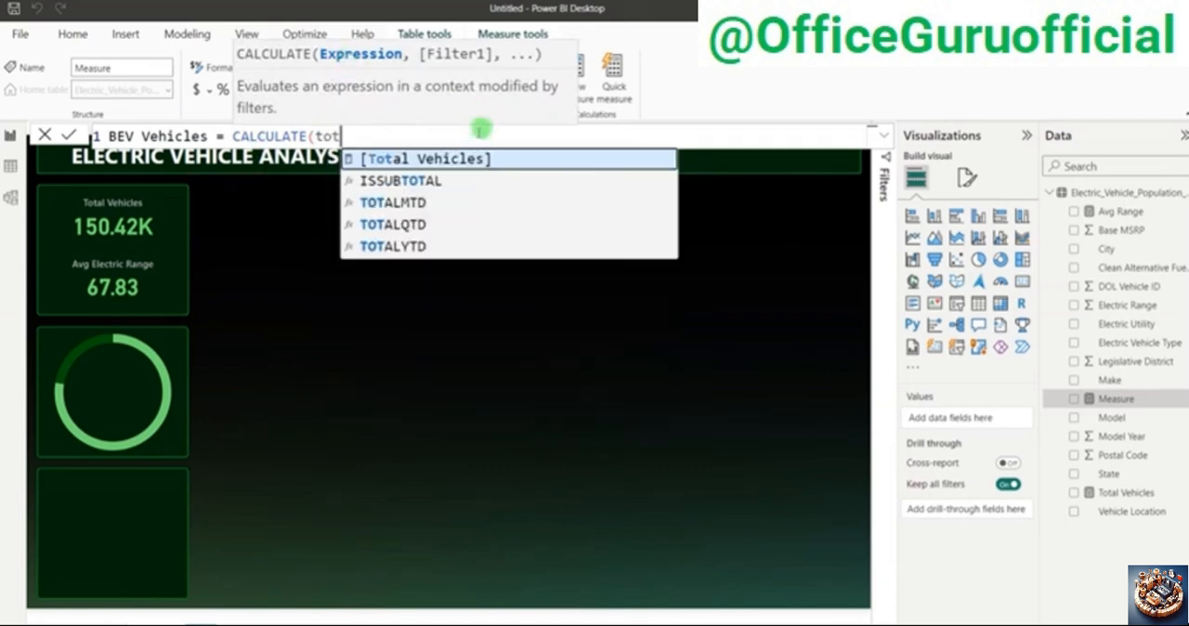
click(463, 159)
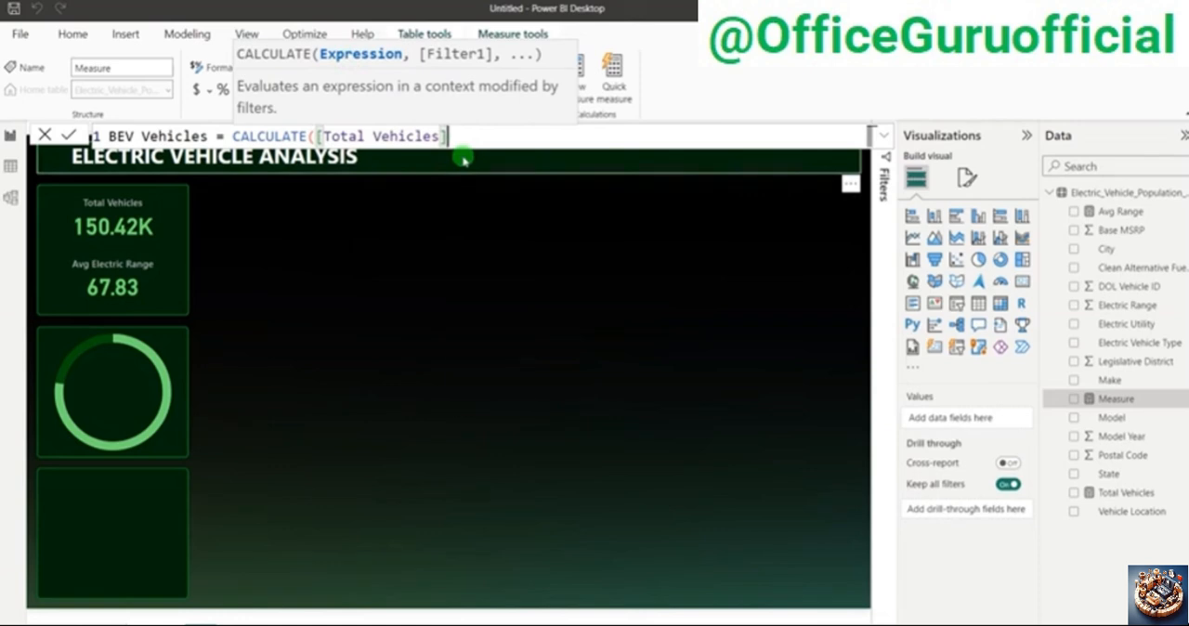
Step: Add a filter argument on Electric_Vehicle_Population_Data[Electric Vehicle Type], followed by an equals sign and an opening quotation mark
text(, )
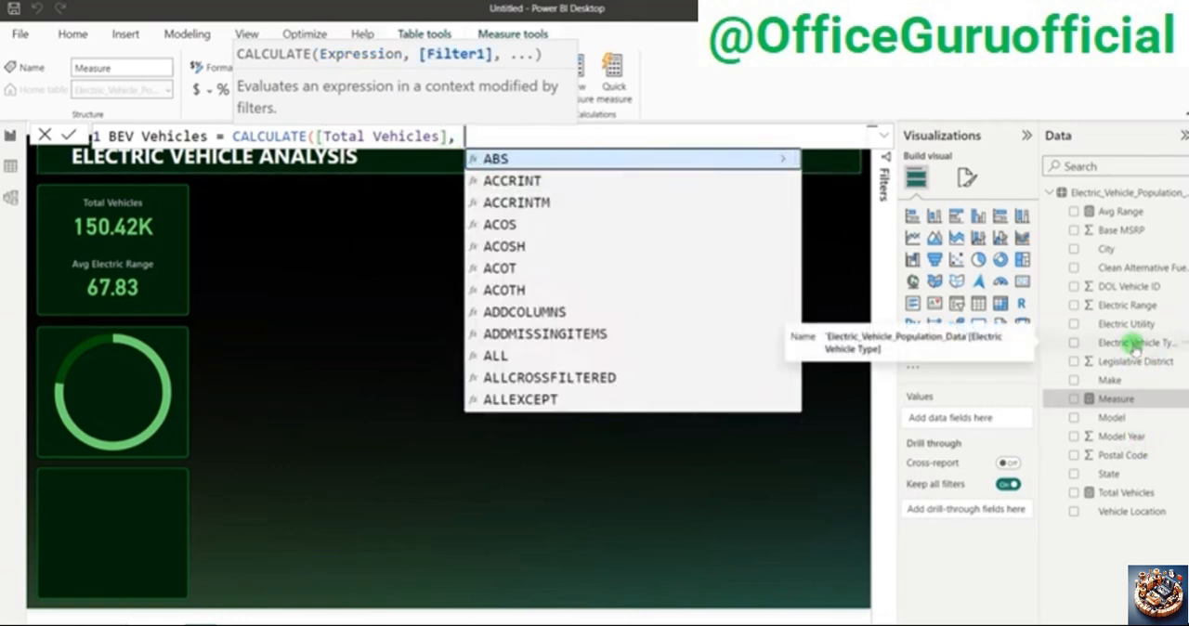
text(t)
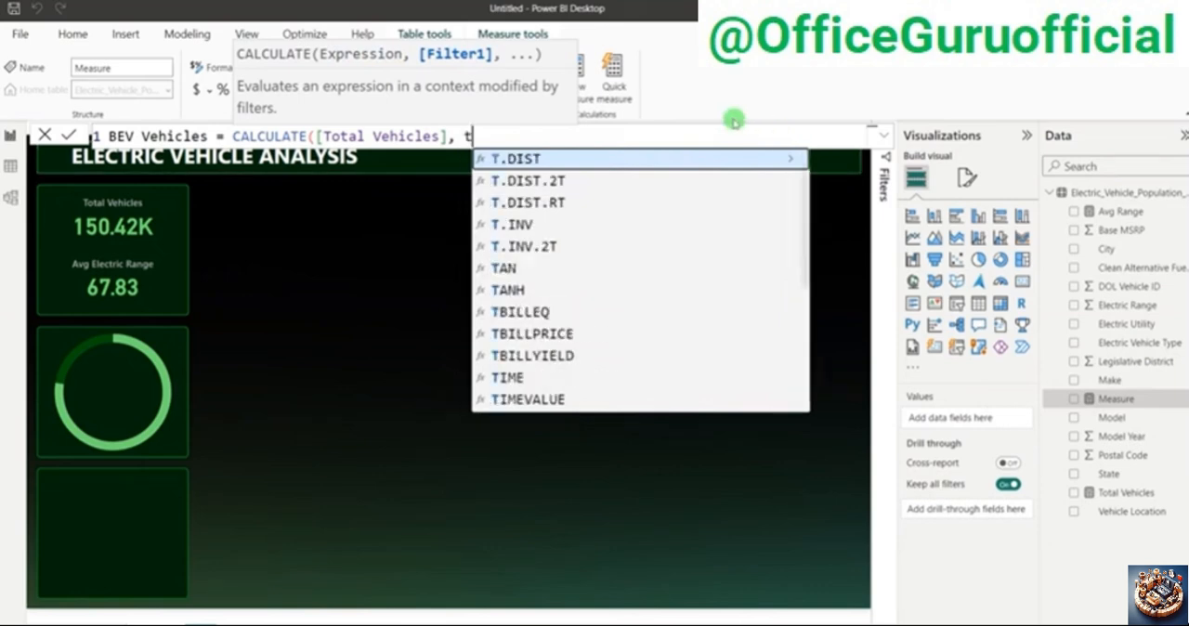
text(ype)
key(Tab)
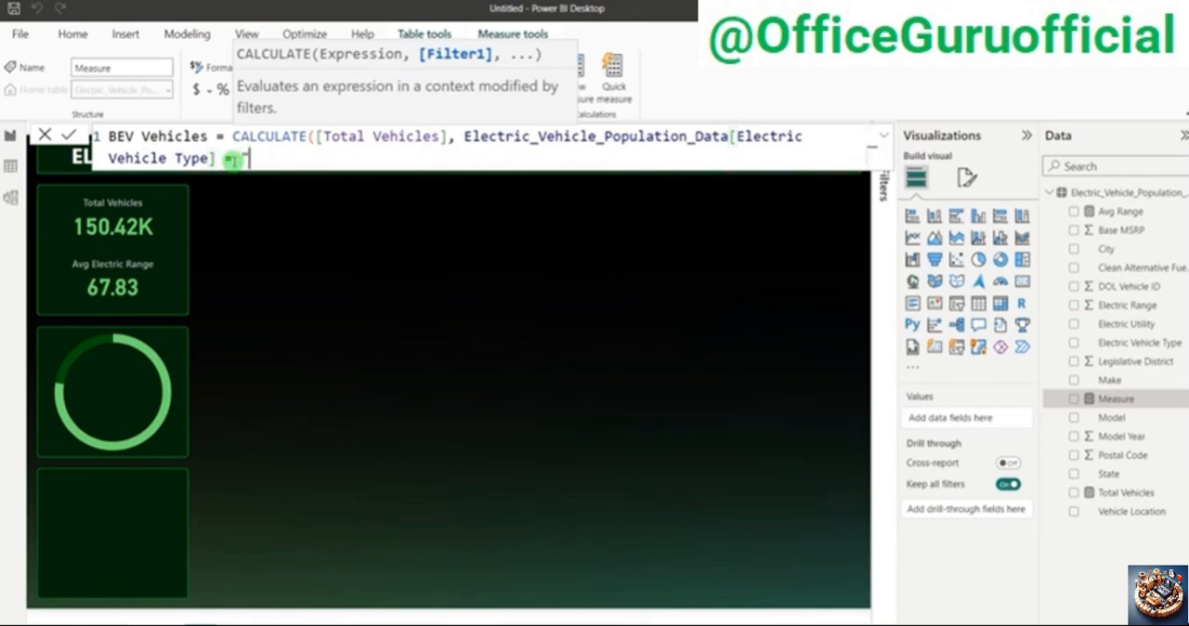
Step: Switch to the Electric_Vehicle_Population_Data workbook in Excel and copy the text Battery Electric Vehicle (BEV) from cell I2
key(alt+Tab)
key(alt+Tab)
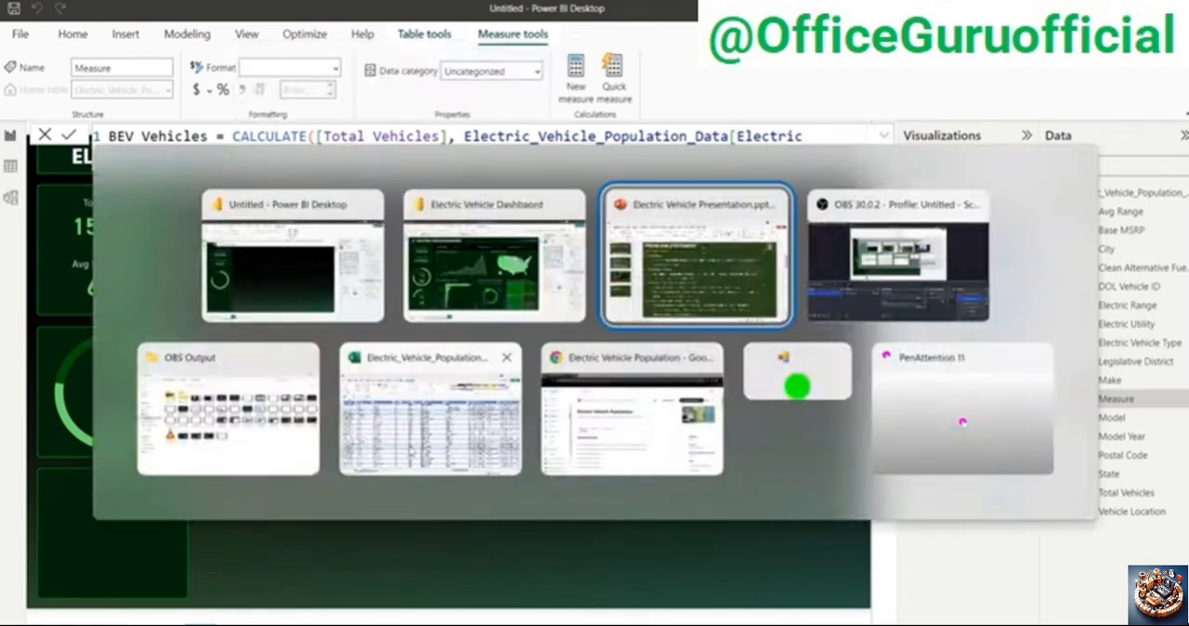
click(960, 207)
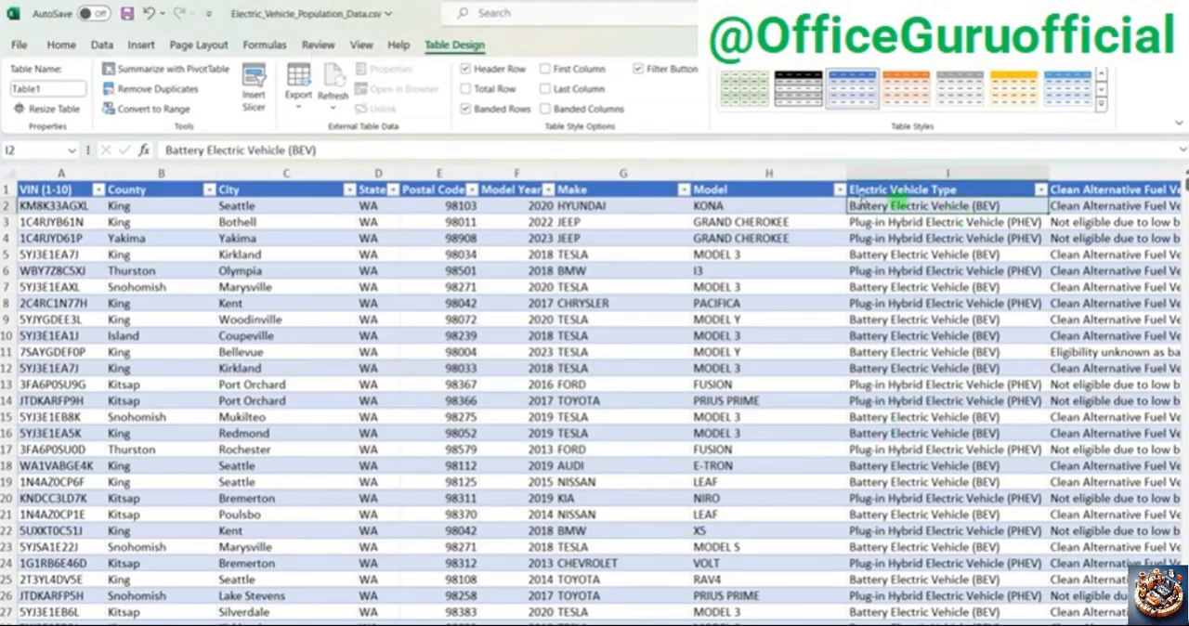
drag(341, 152, 155, 150)
key(ctrl+c)
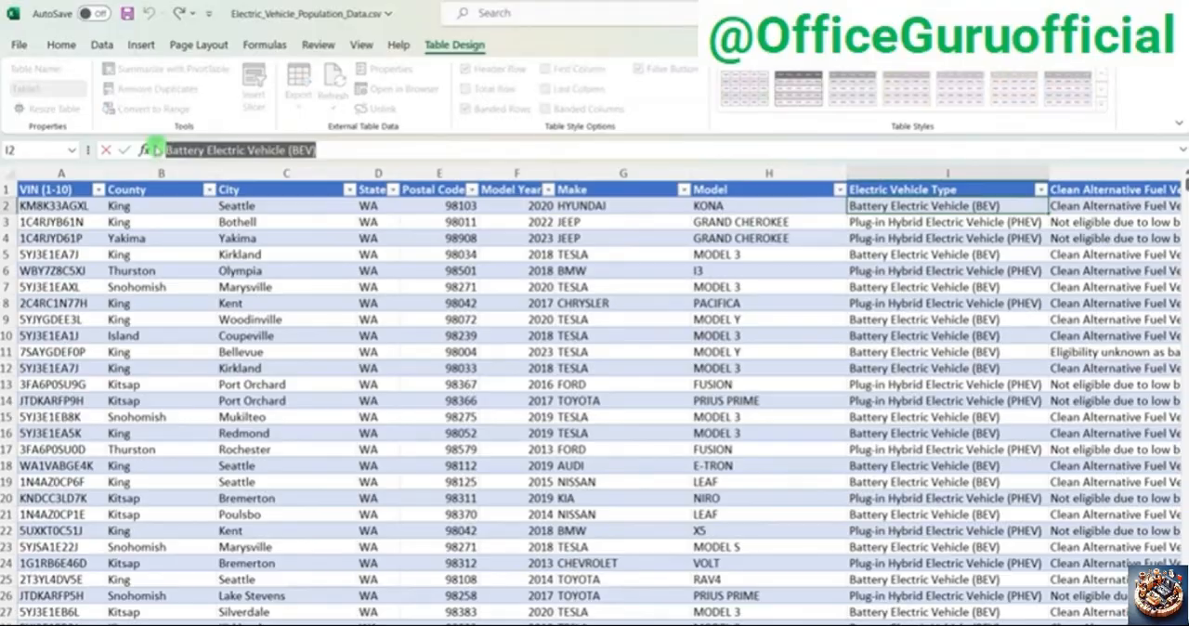
Step: Back in Power BI, paste Battery Electric Vehicle (BEV) as the filter value and finish the formula with a closing quotation mark and parenthesis
key(alt+Tab)
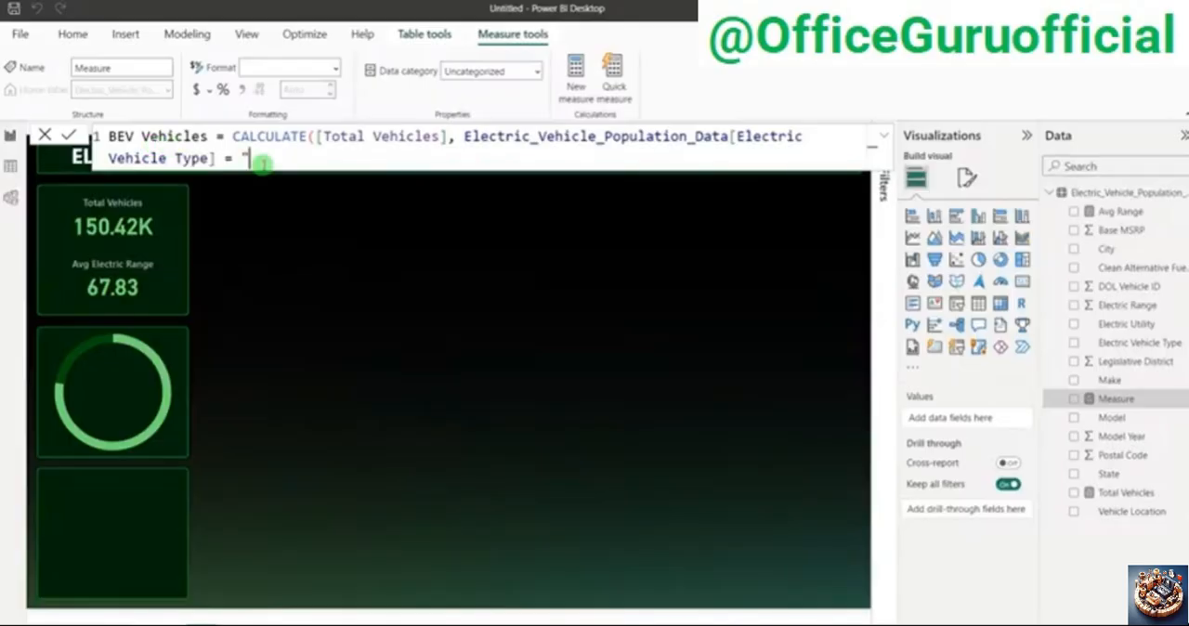
key(ctrl+v)
key(alt+Tab)
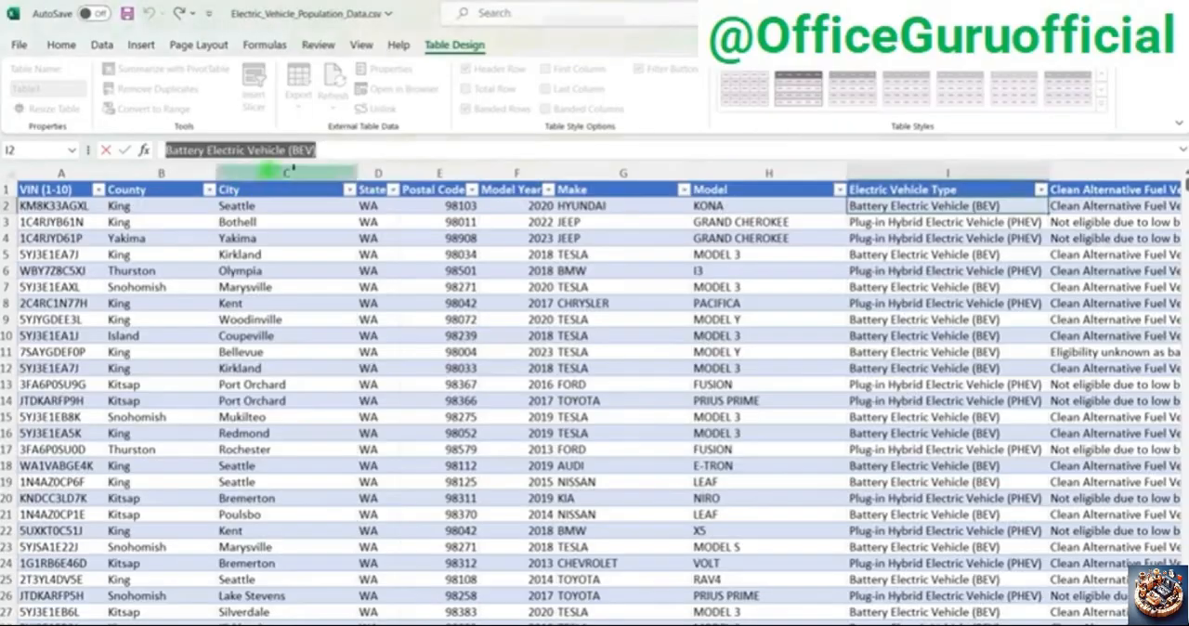
key(alt+Tab)
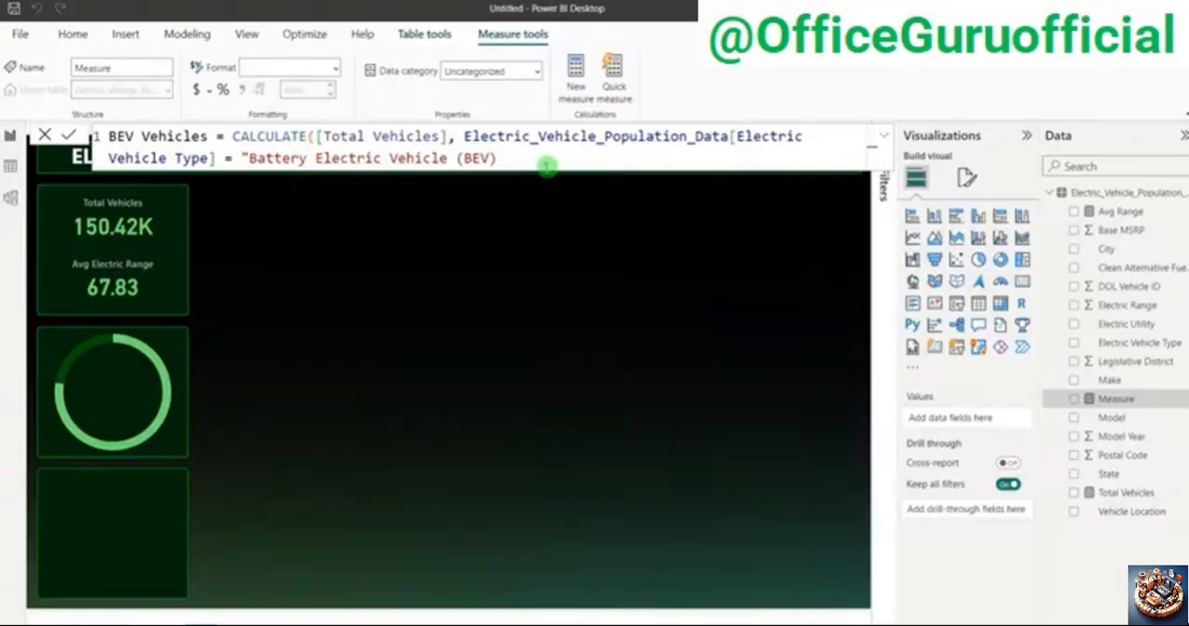
click(502, 158)
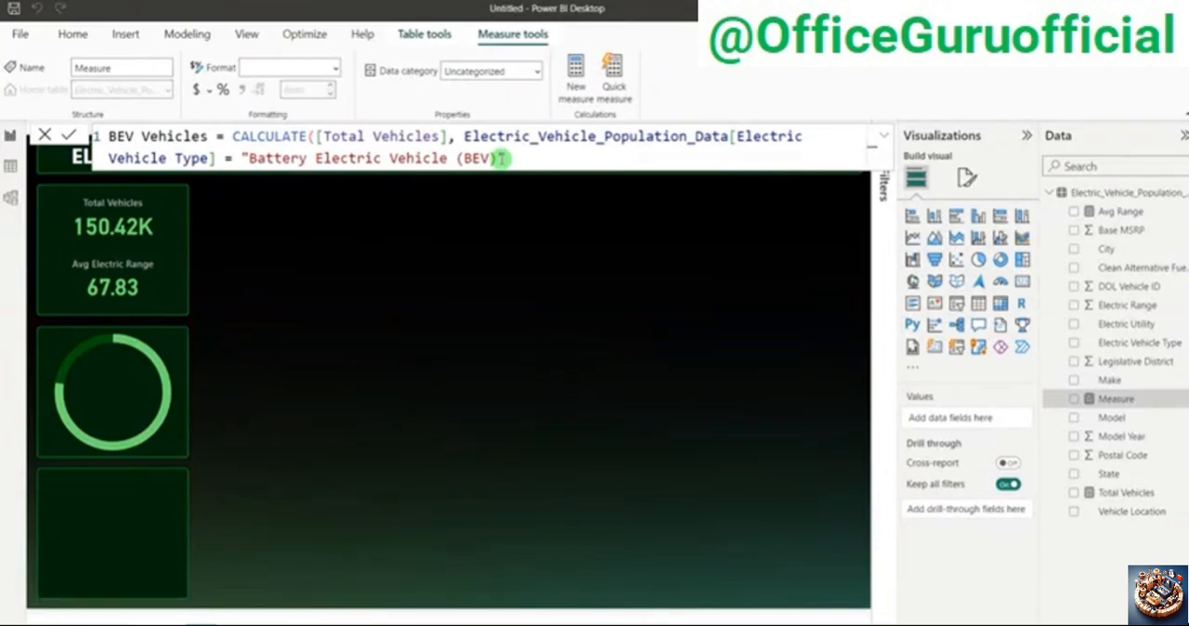
text())
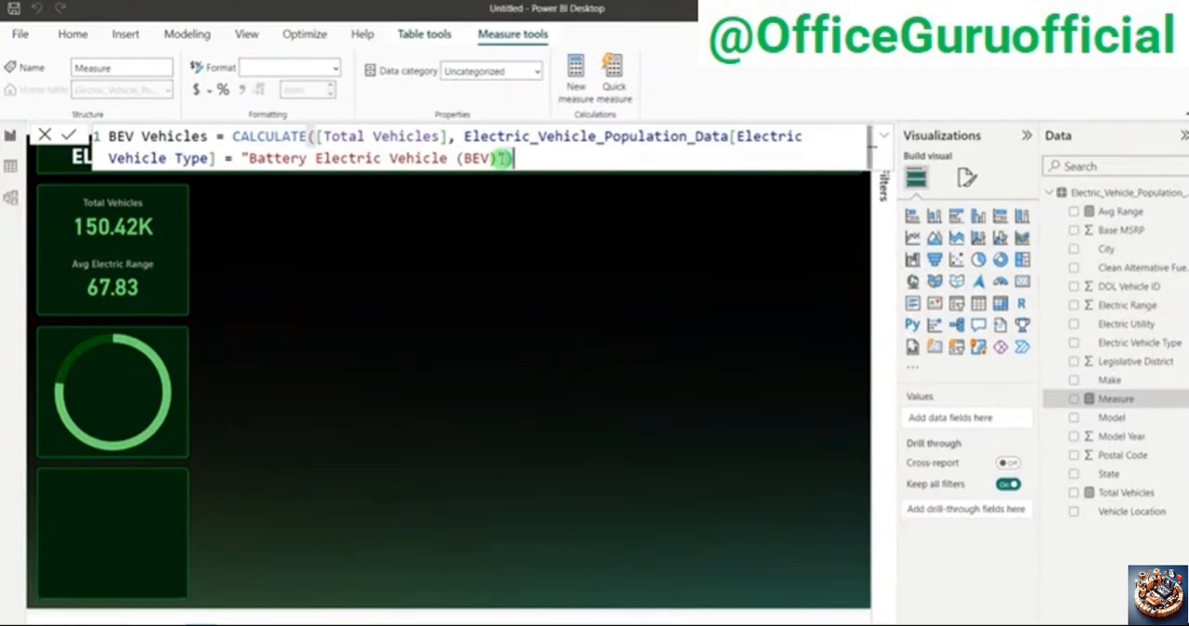
scroll(503, 159, up, 1)
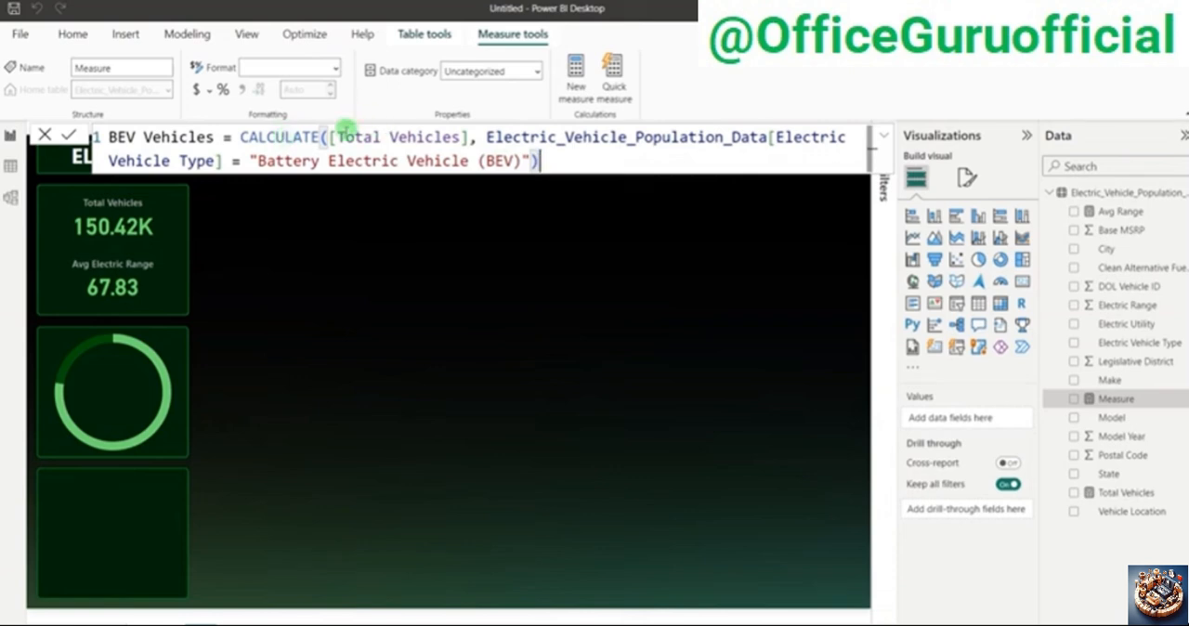
Step: Review the formula's expression, filter column and filter value, and commit the BEV Vehicles measure
drag(336, 136, 459, 137)
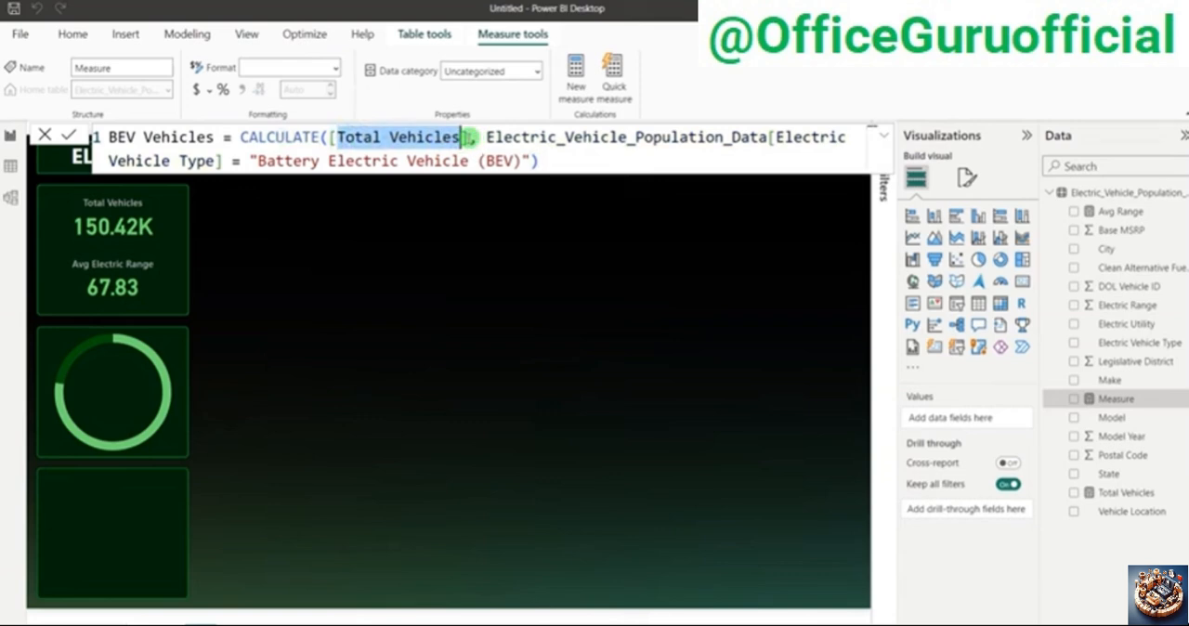
click(465, 137)
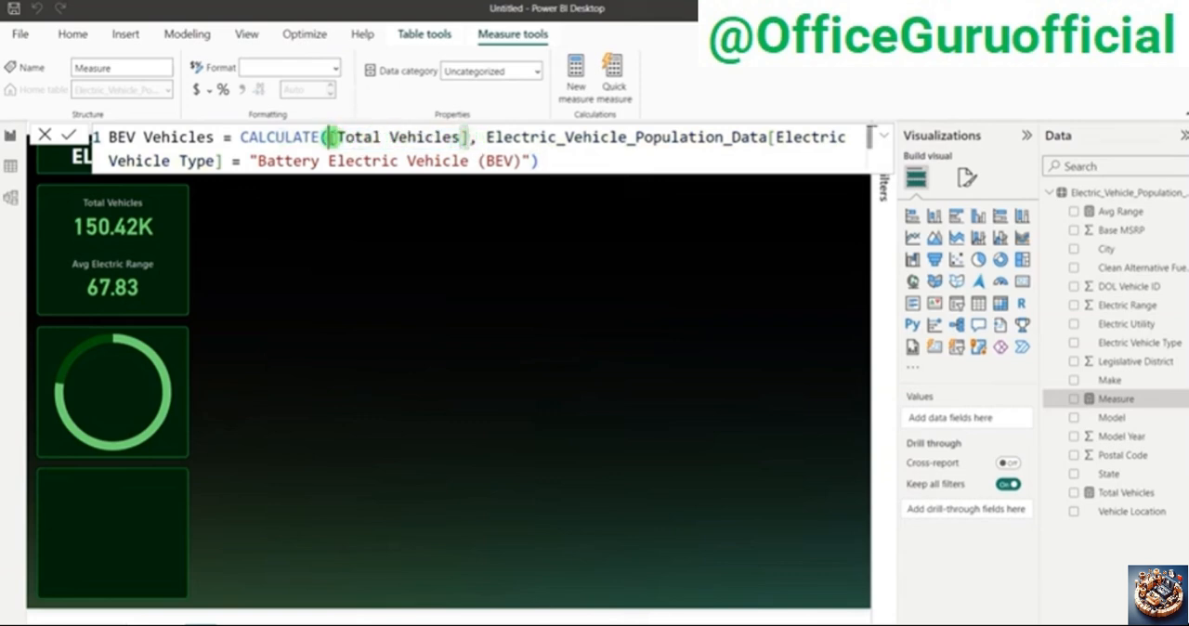
drag(327, 137, 223, 161)
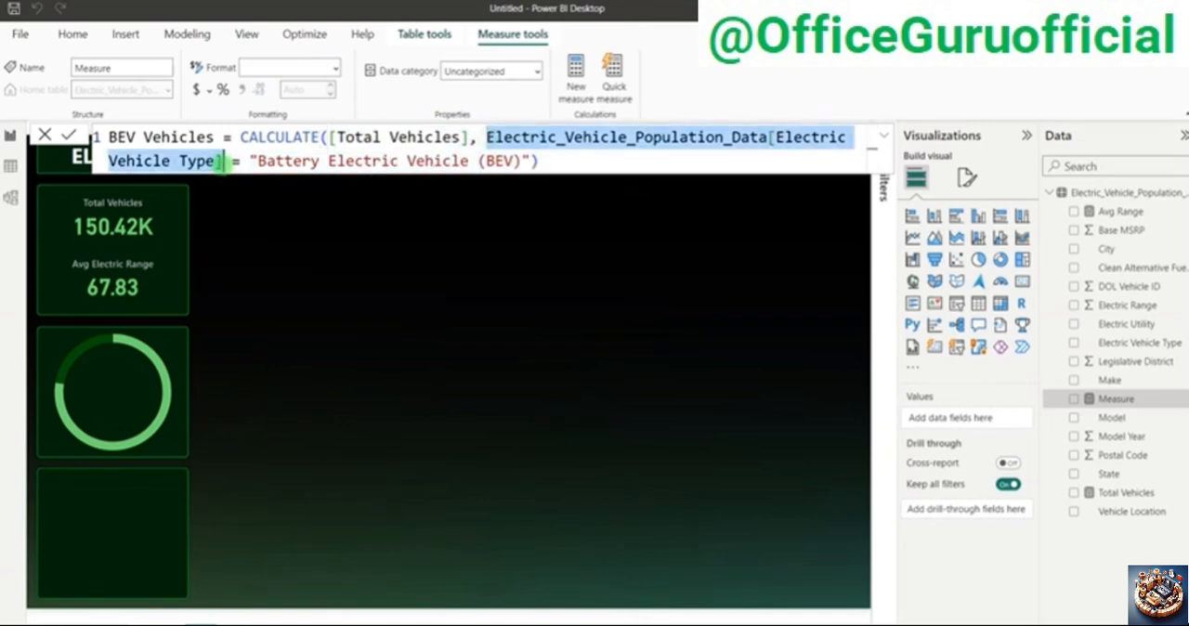
click(249, 161)
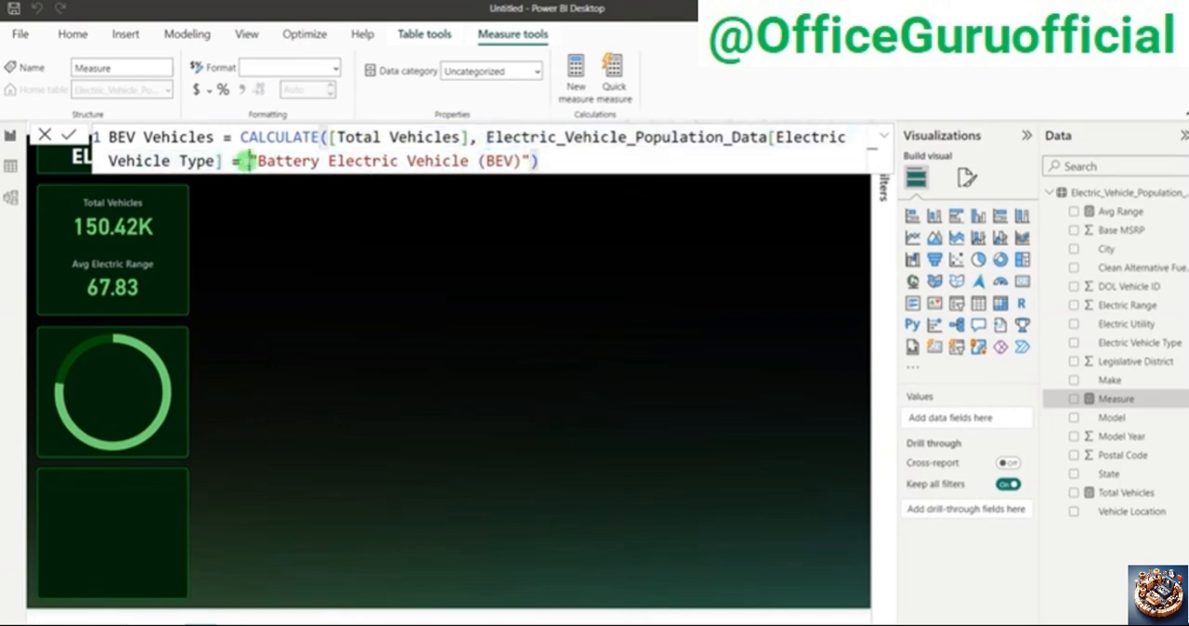
drag(249, 161, 288, 160)
drag(485, 161, 513, 163)
drag(249, 161, 515, 158)
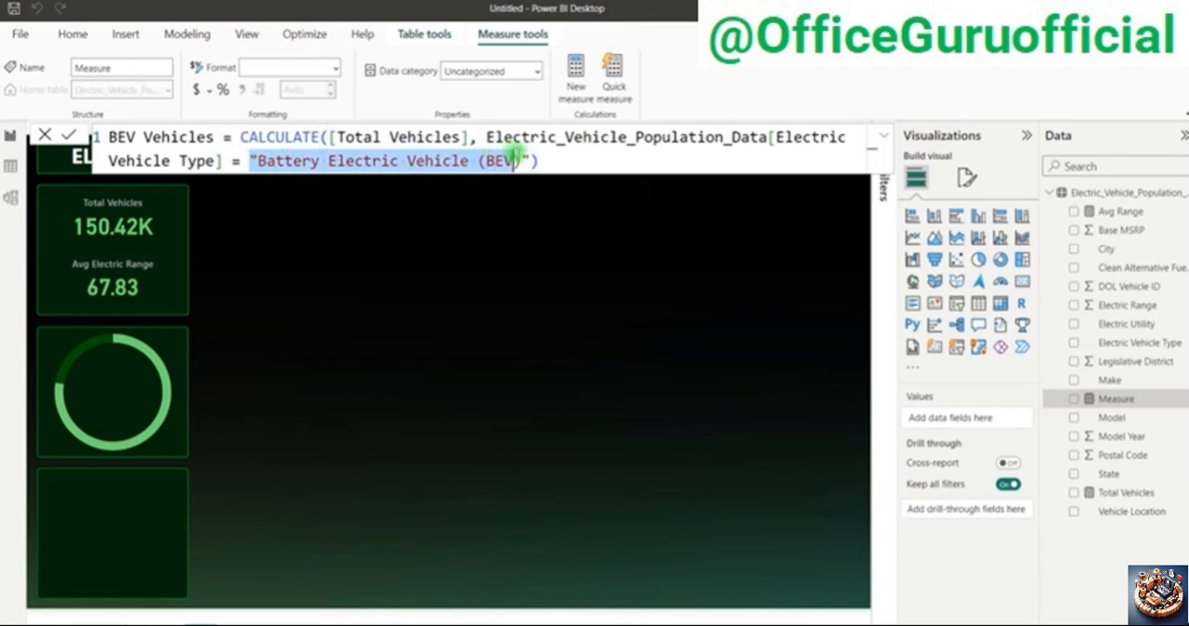
click(67, 136)
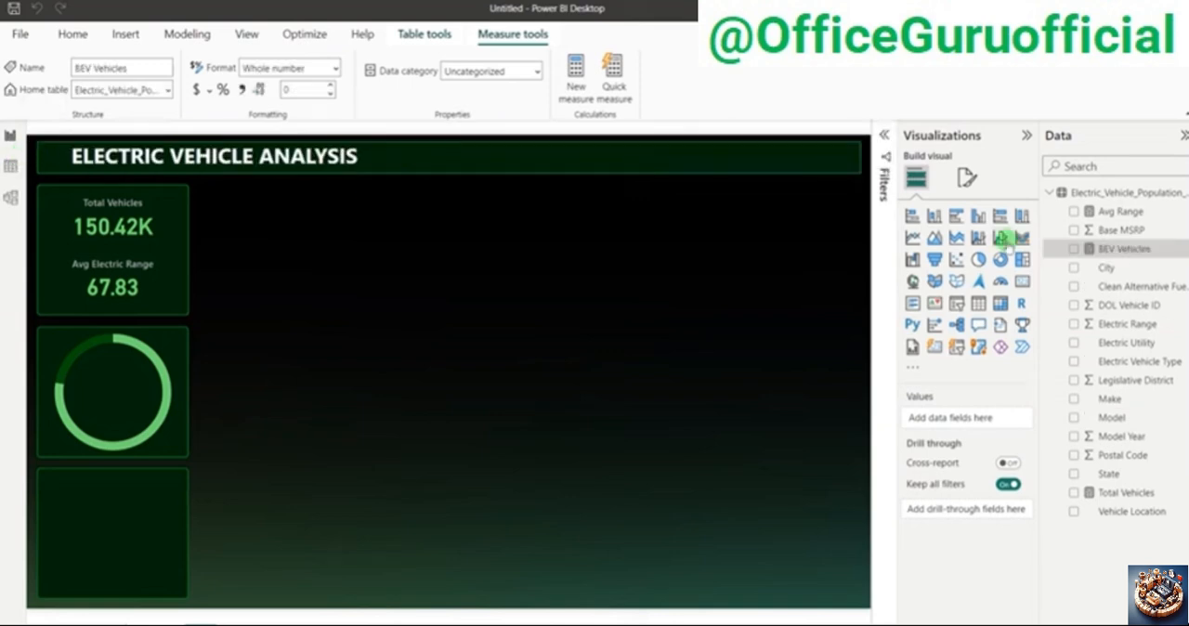
Step: Duplicate the Total Vehicles card onto the empty middle of the canvas and replace its field with BEV Vehicles
click(133, 224)
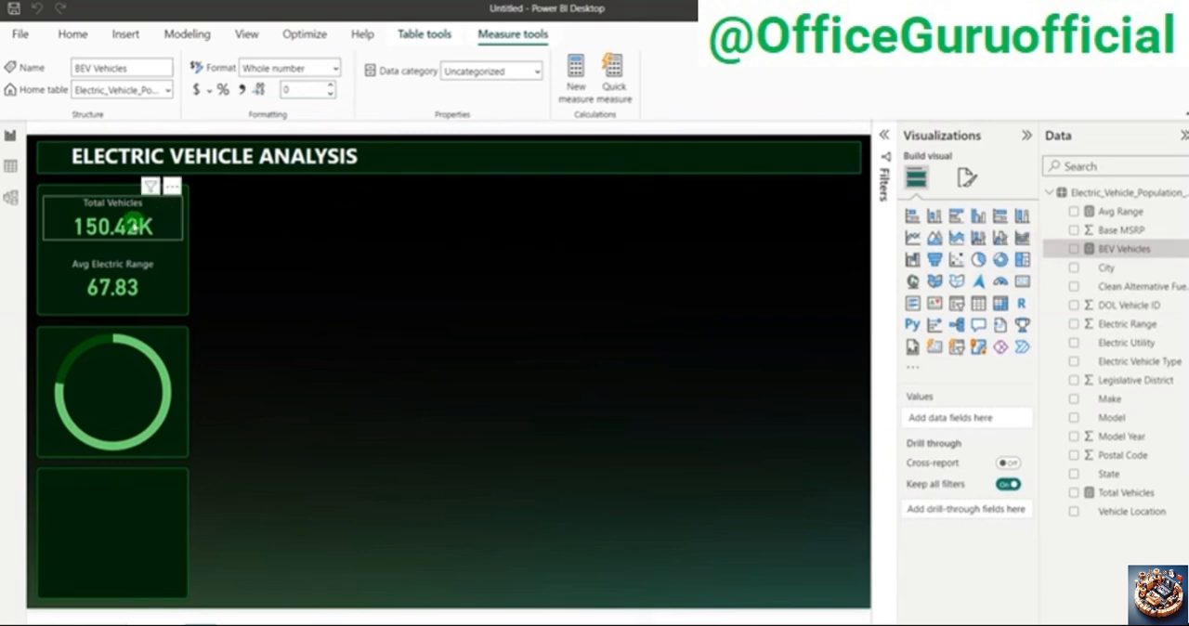
key(ctrl+c)
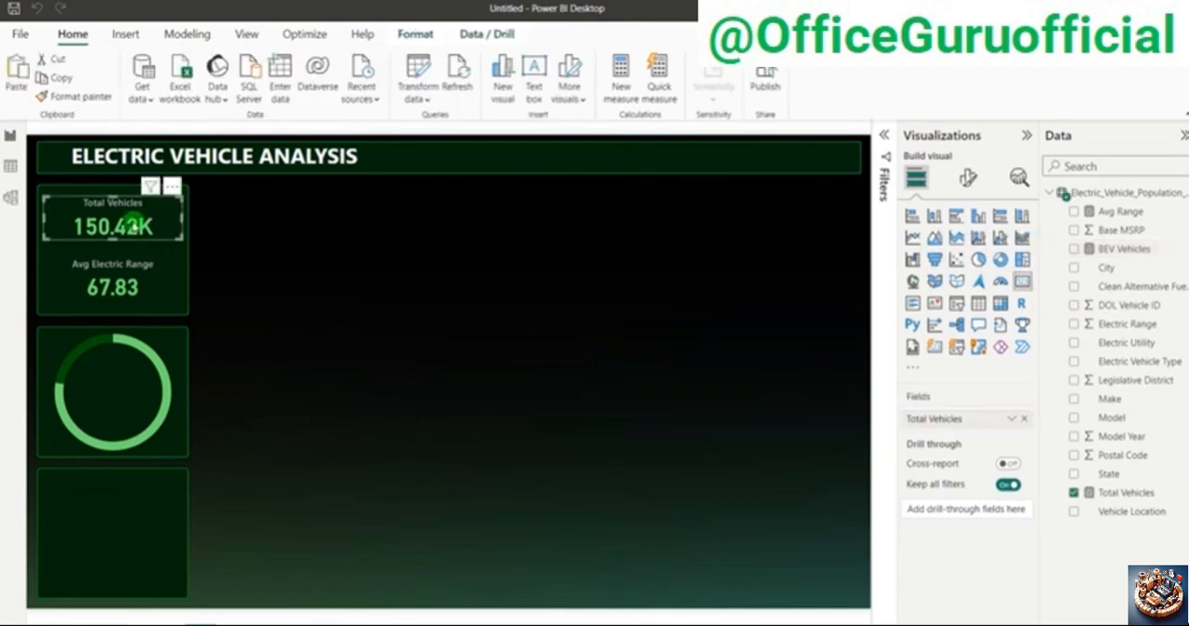
key(ctrl+v)
drag(133, 224, 460, 343)
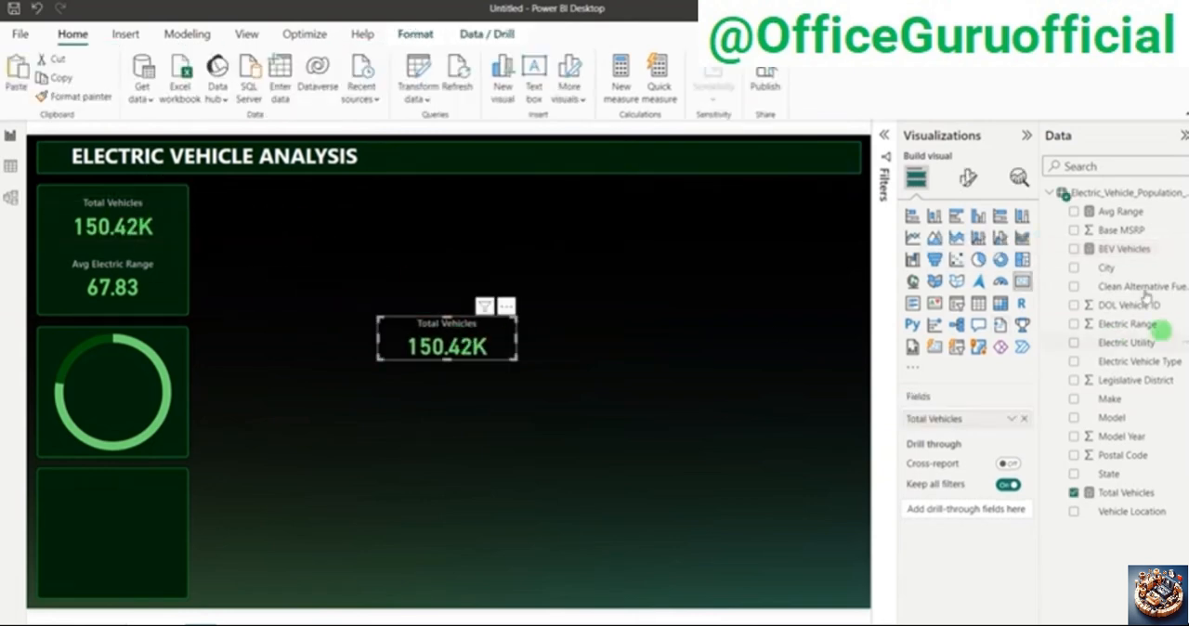
click(1023, 420)
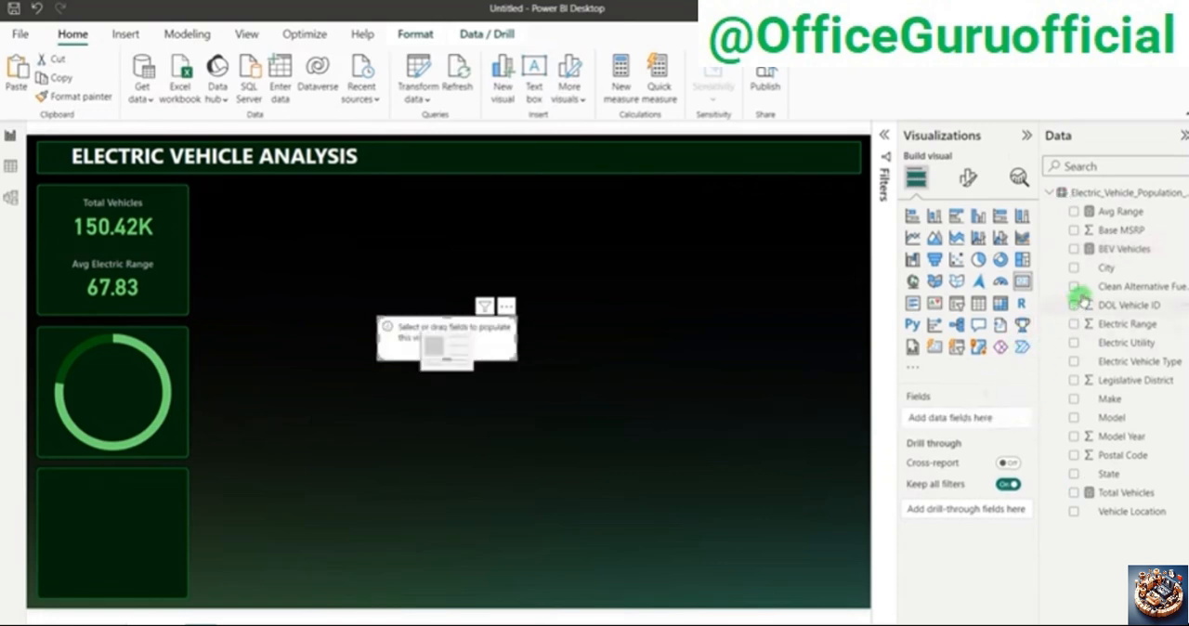
click(1074, 249)
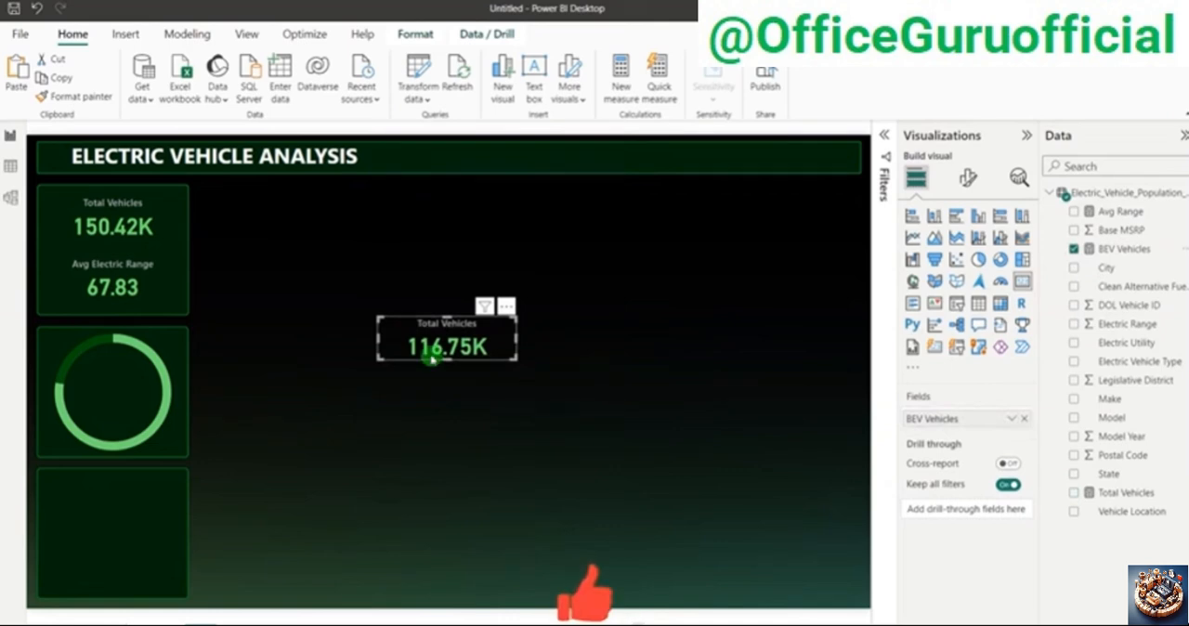
Step: Adjust the decimal places of the BEV Vehicles measure, switching its format to Decimal number, and deselect the card
click(1119, 249)
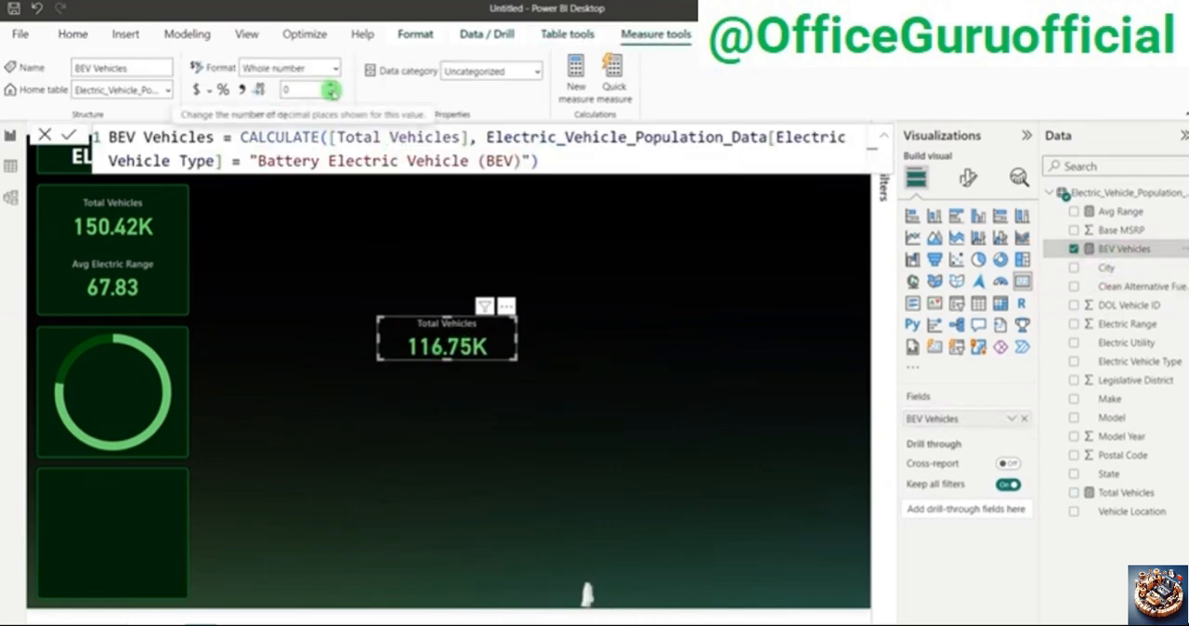
click(331, 90)
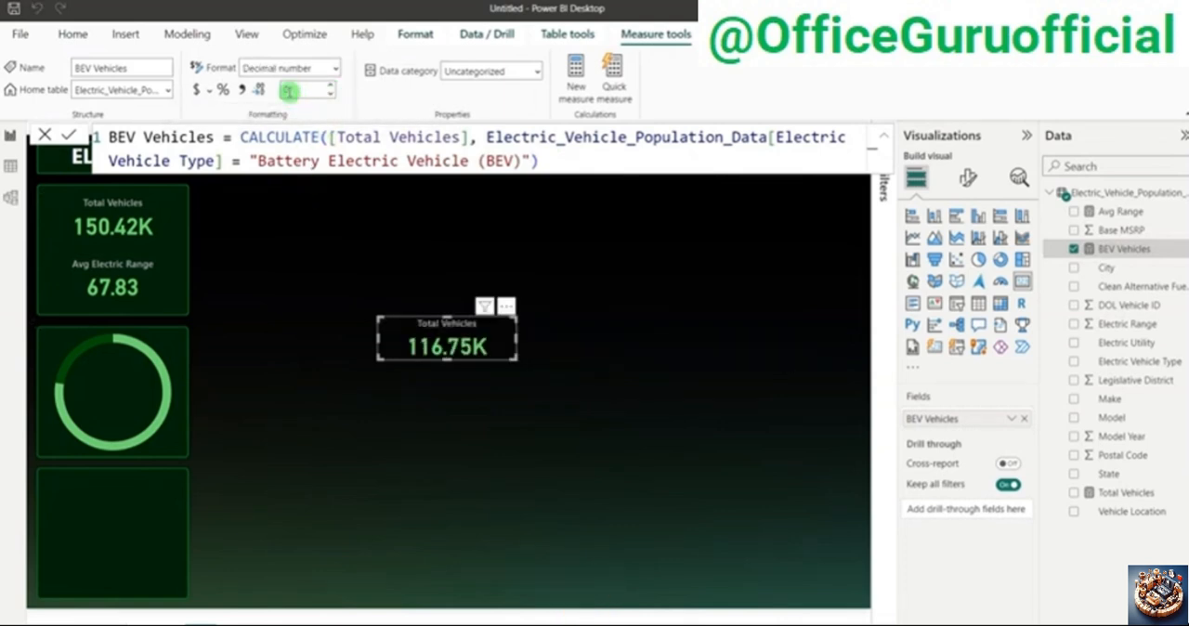
click(288, 90)
click(456, 393)
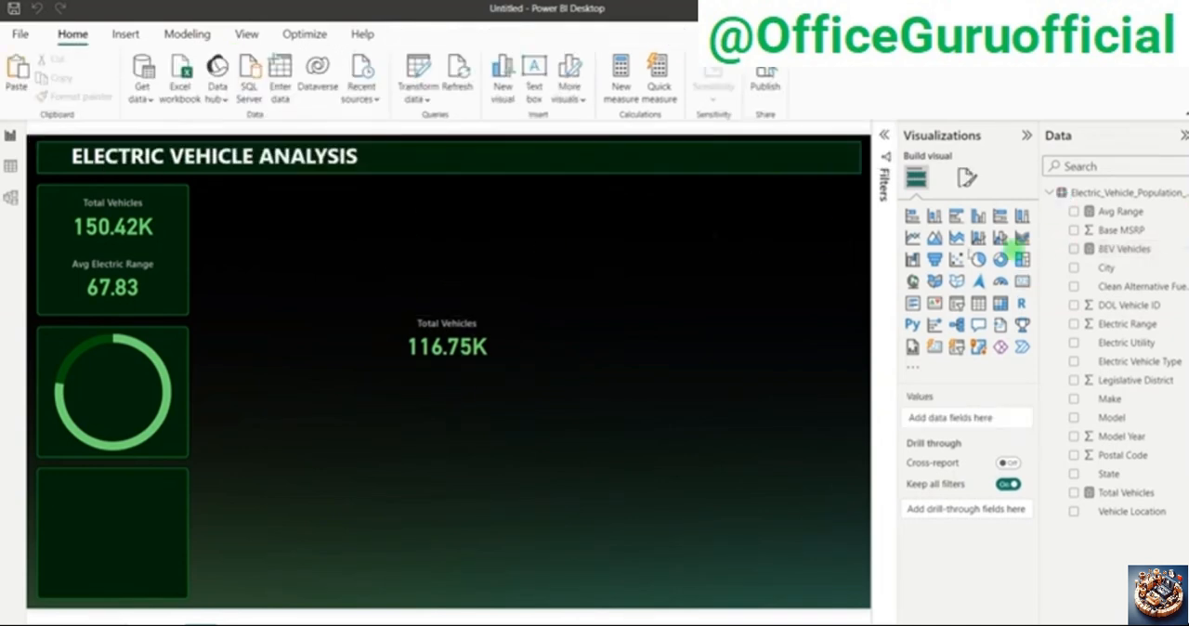
Step: Set the callout value of the copied card to 0 decimal places and font size 22
click(486, 332)
click(1074, 249)
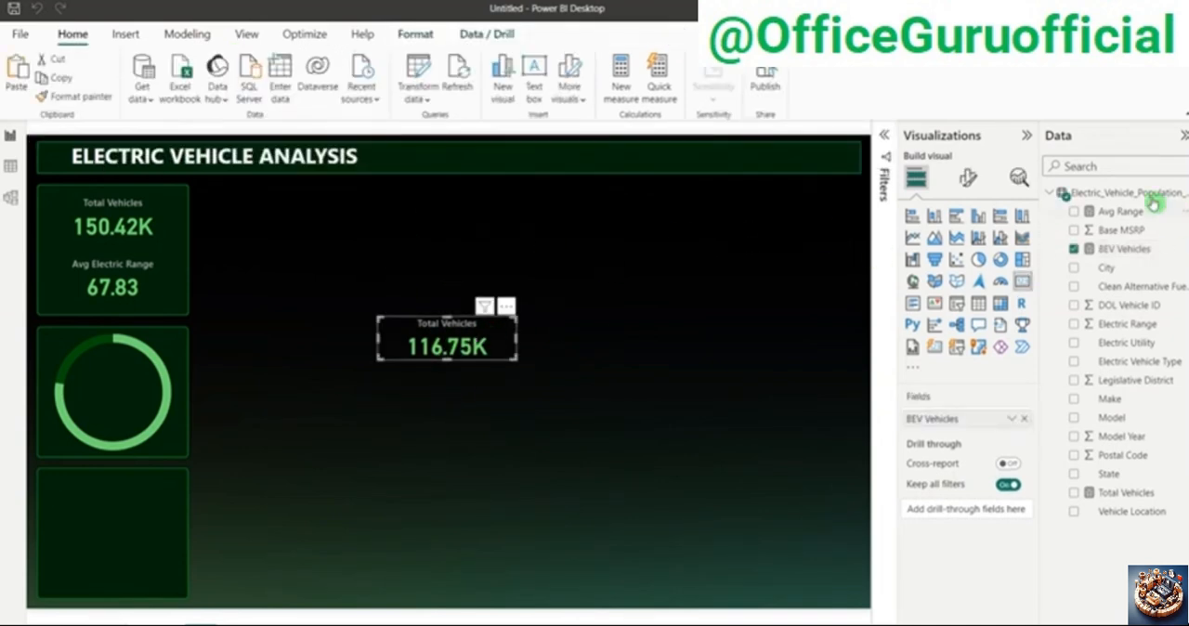
click(968, 176)
click(954, 283)
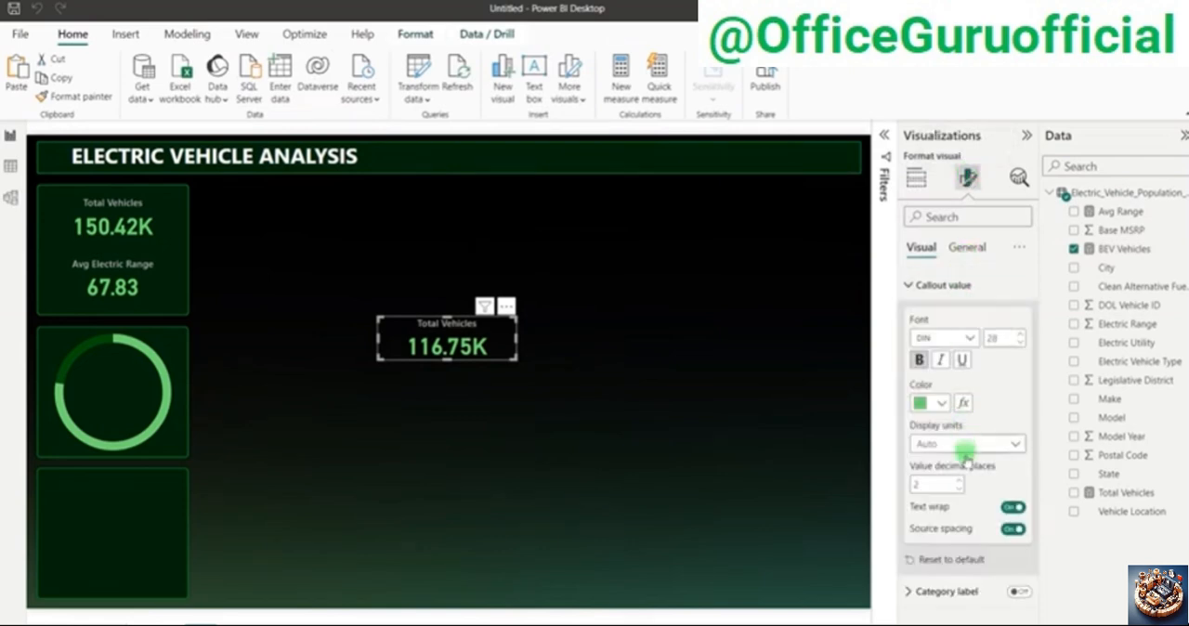
click(961, 488)
click(960, 488)
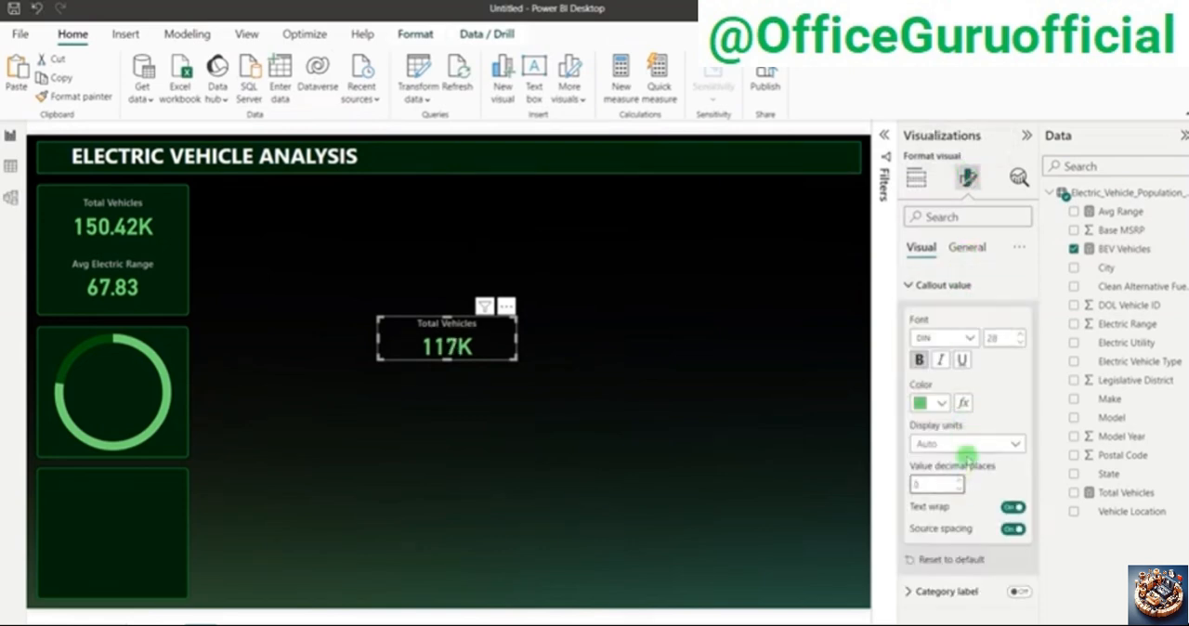
double_click(1009, 342)
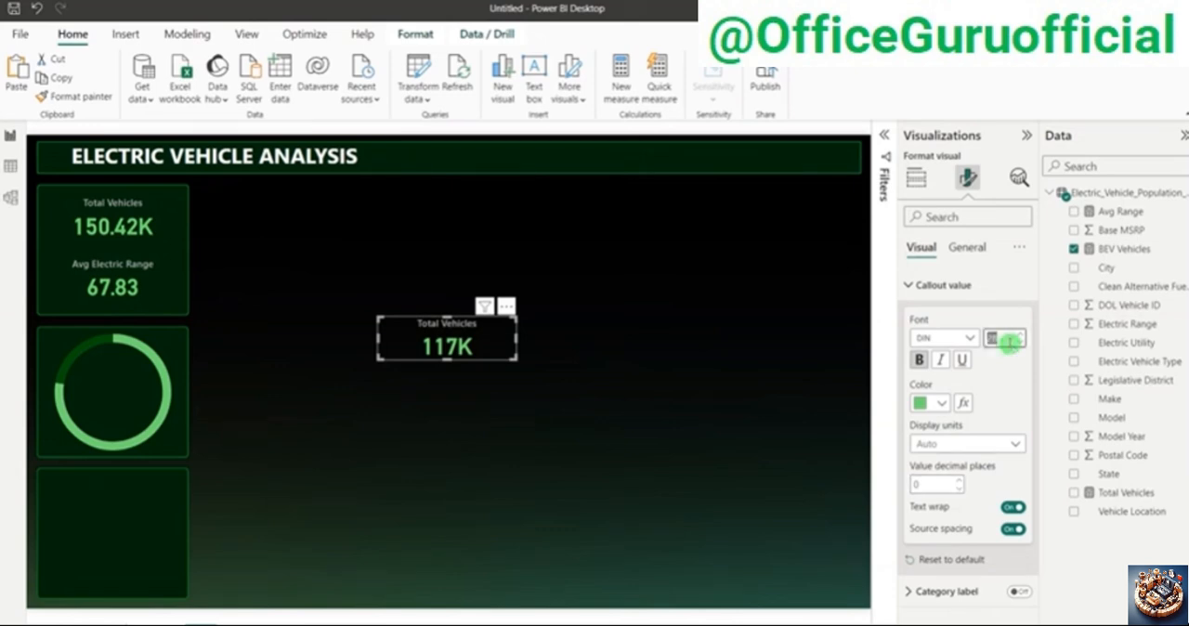
text(20)
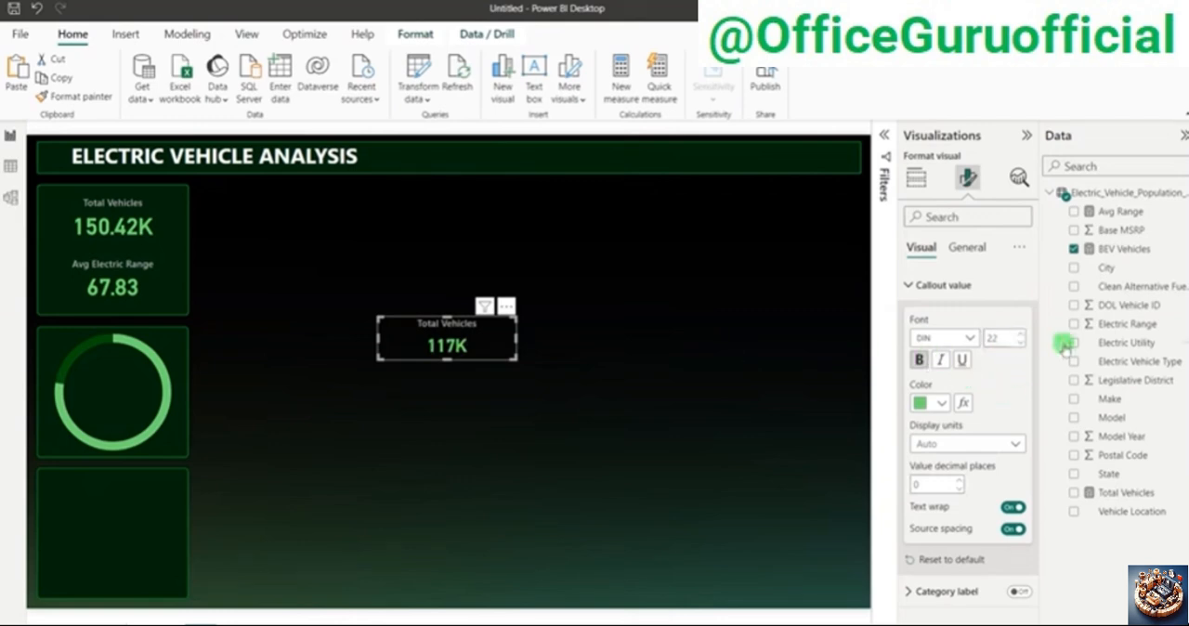
Step: Change the copied card's title to BEV Vehicles and set the title font size to 10
click(968, 256)
click(948, 315)
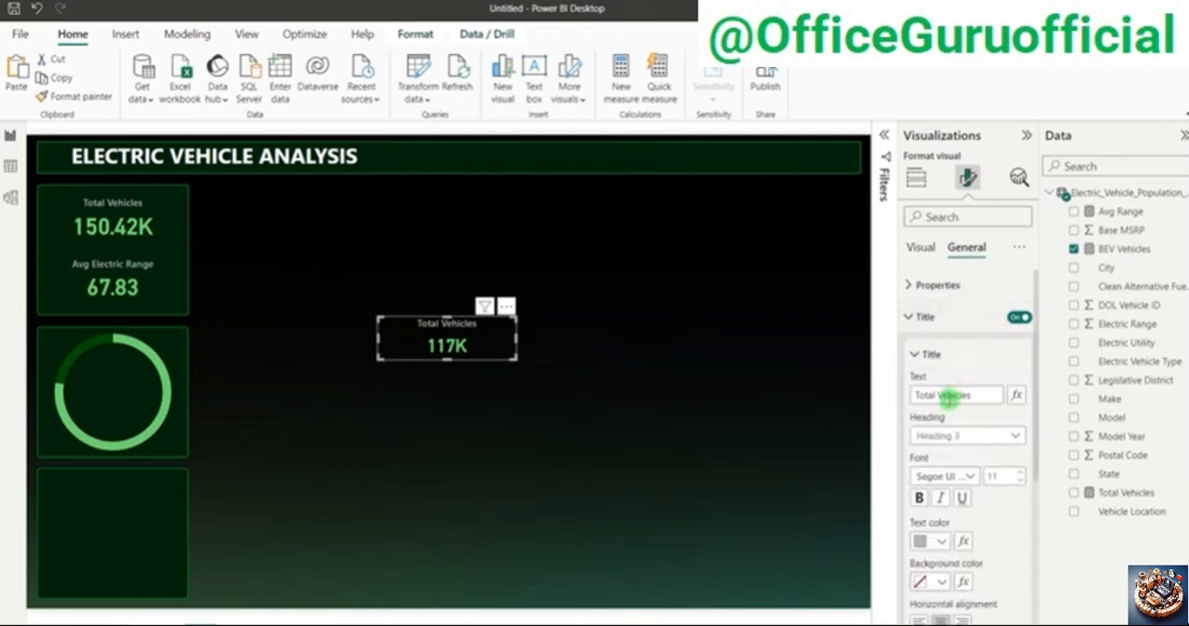
click(919, 396)
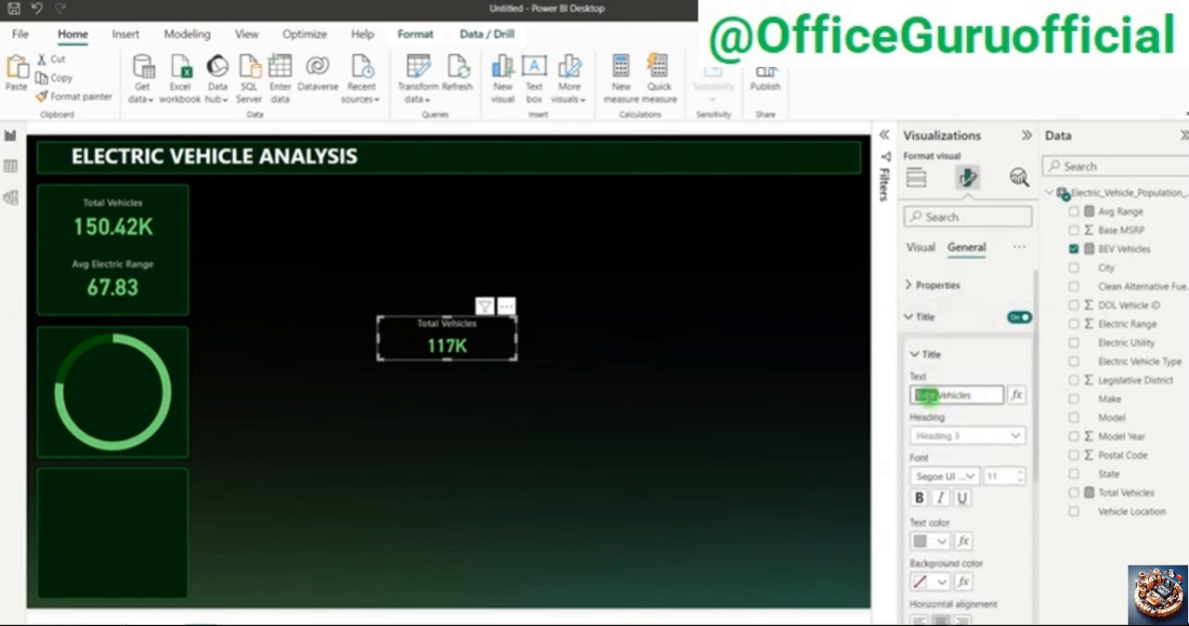
text(BEV)
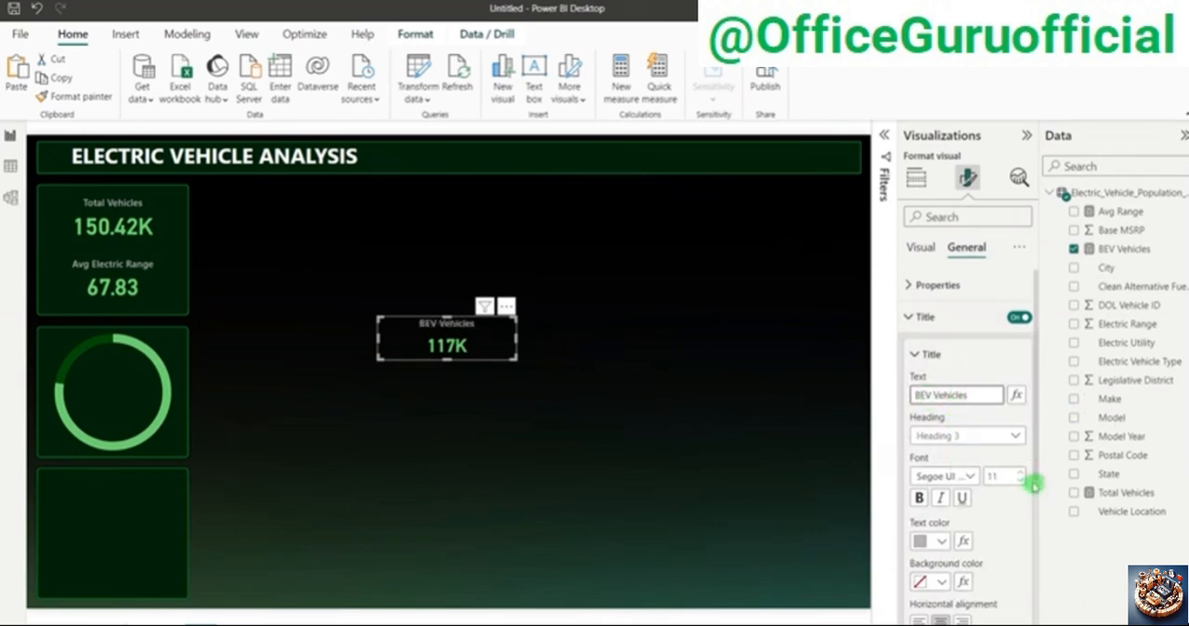
click(1019, 480)
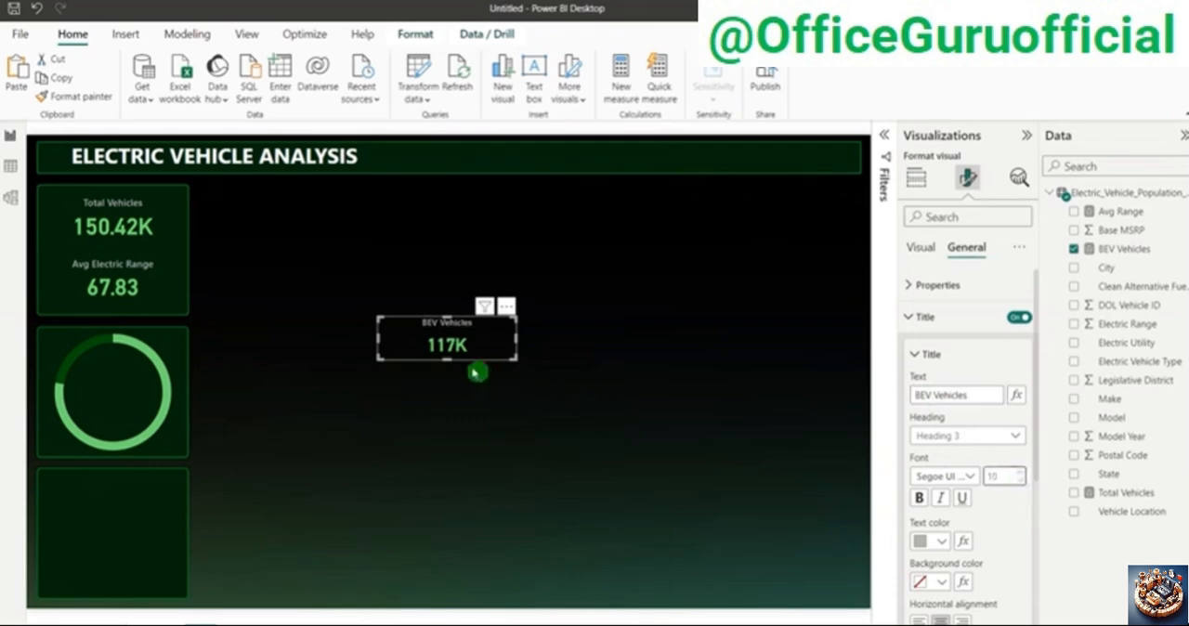
Step: Reduce the BEV Vehicles card's height slightly, move it inside the donut chart's ring and deselect it
drag(447, 360, 449, 353)
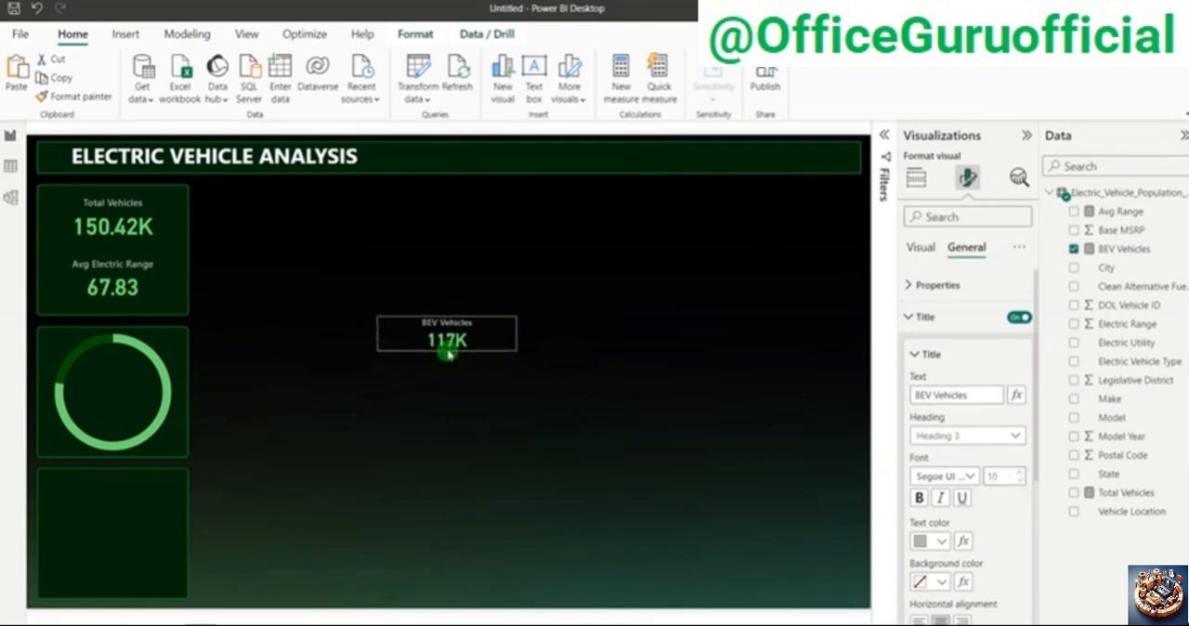
drag(503, 337, 142, 389)
click(605, 332)
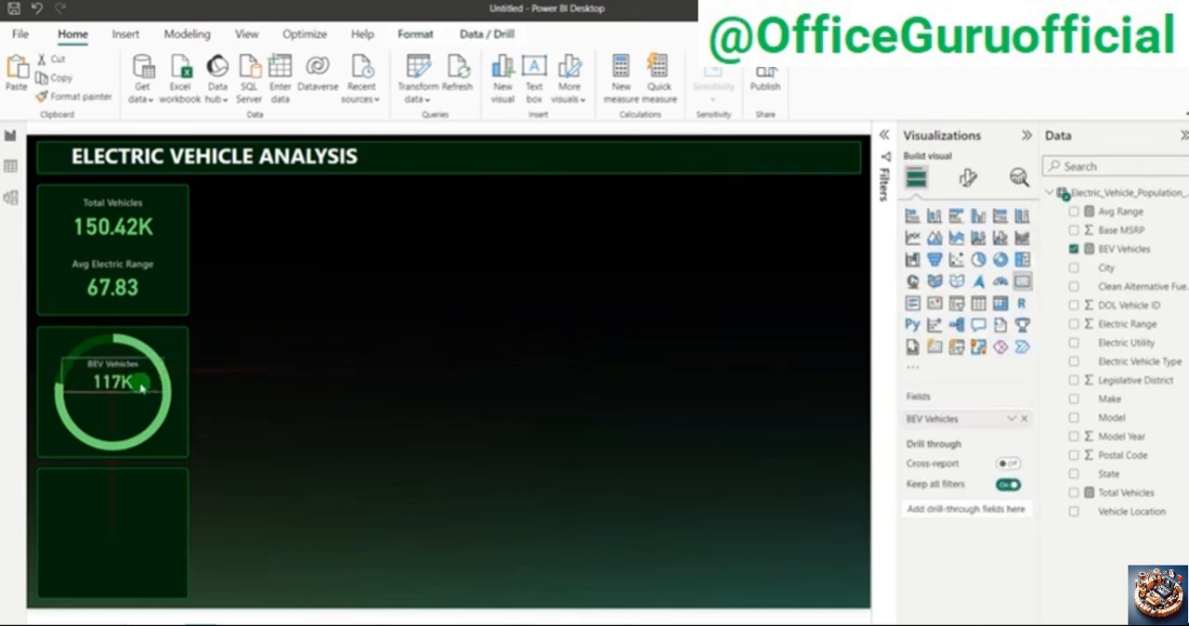
click(496, 364)
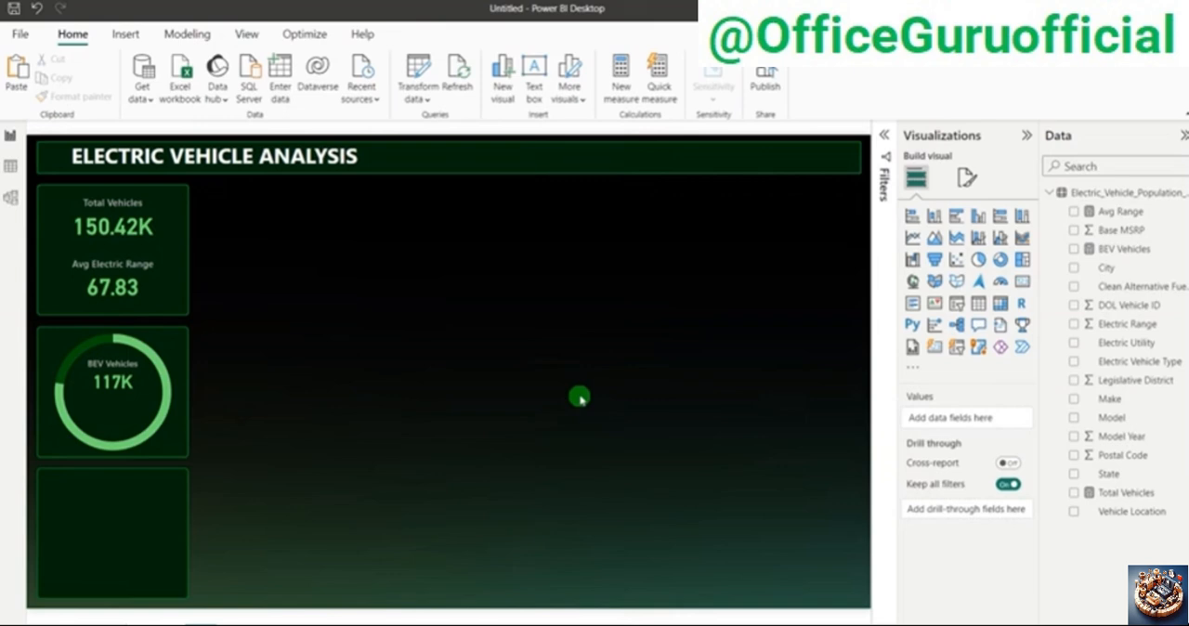
Step: Check the BEV Vehicles measure's formula, then add a new measure named % of BEV to the Electric_Vehicle_Population_Data table
click(1124, 249)
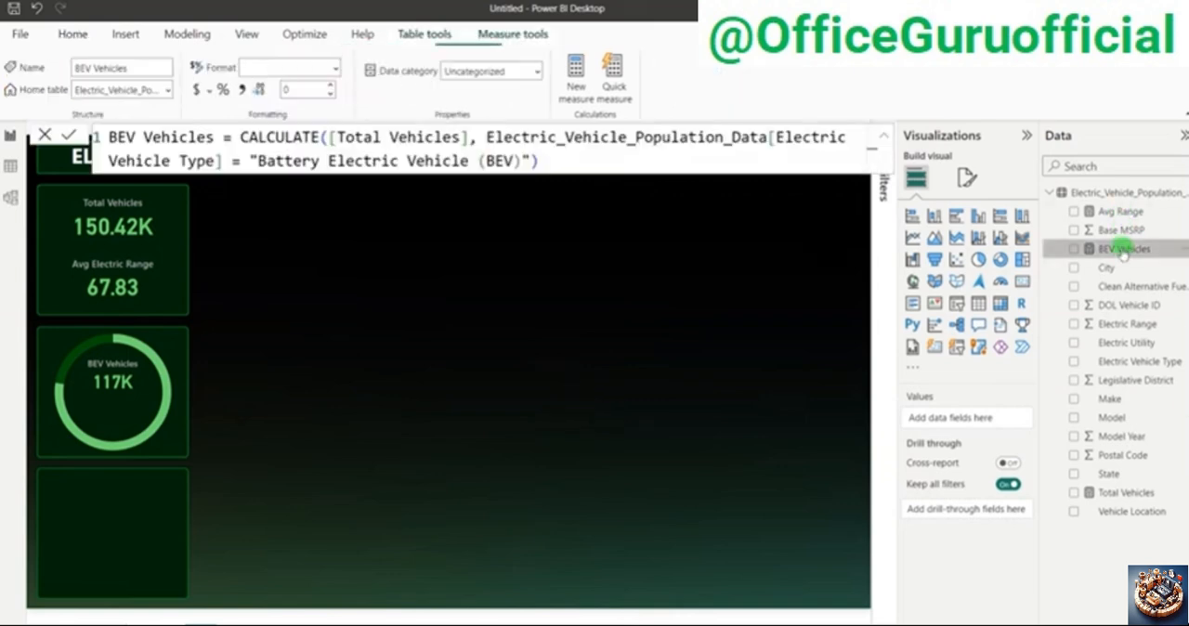
click(682, 545)
click(1112, 492)
click(510, 368)
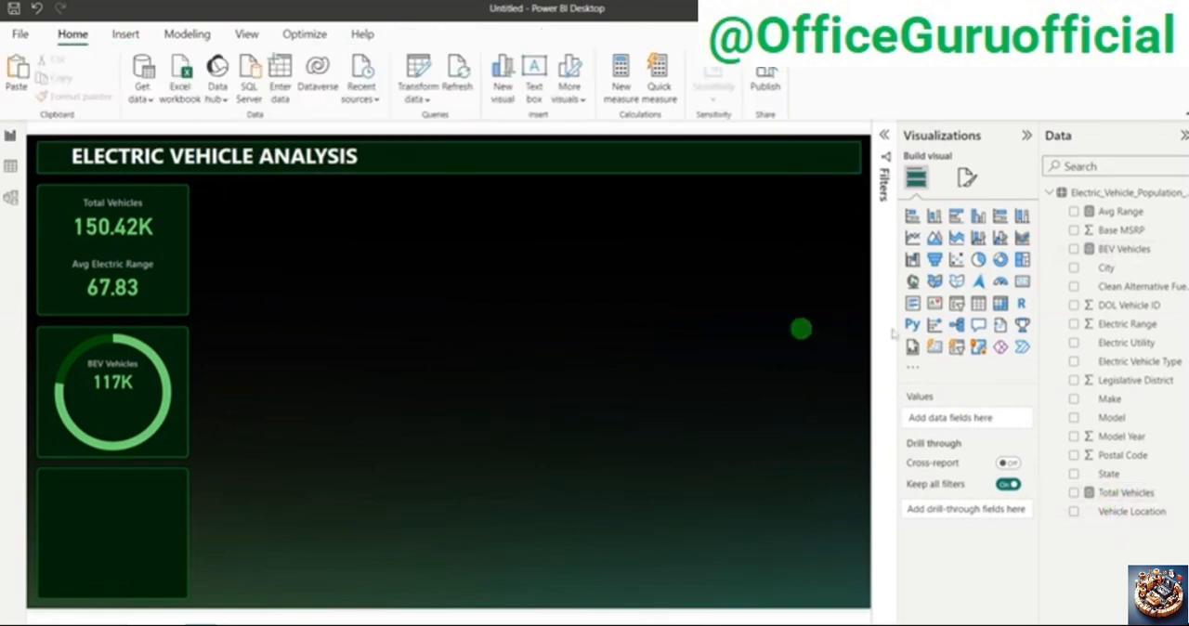
right_click(1114, 328)
click(1022, 395)
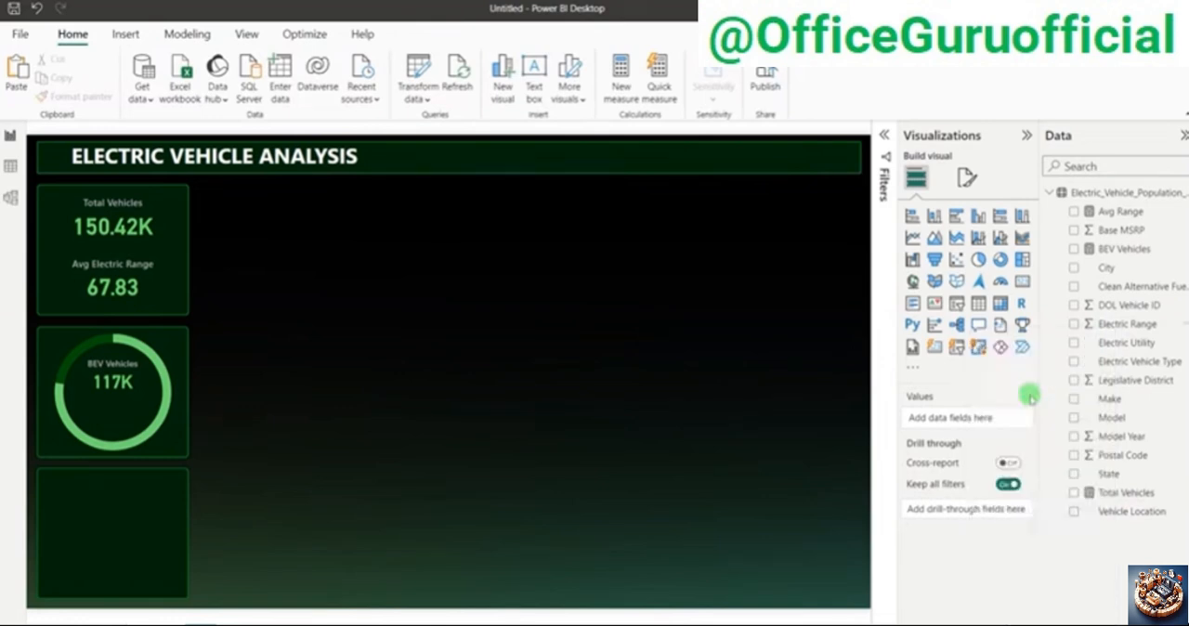
double_click(137, 135)
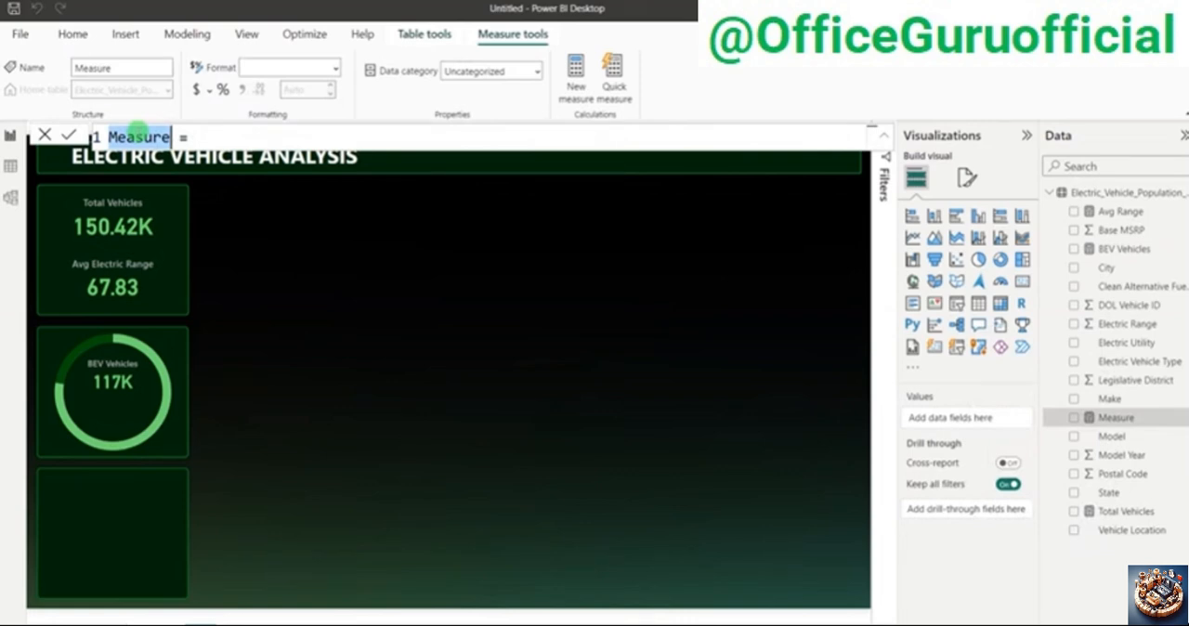
text(% of )
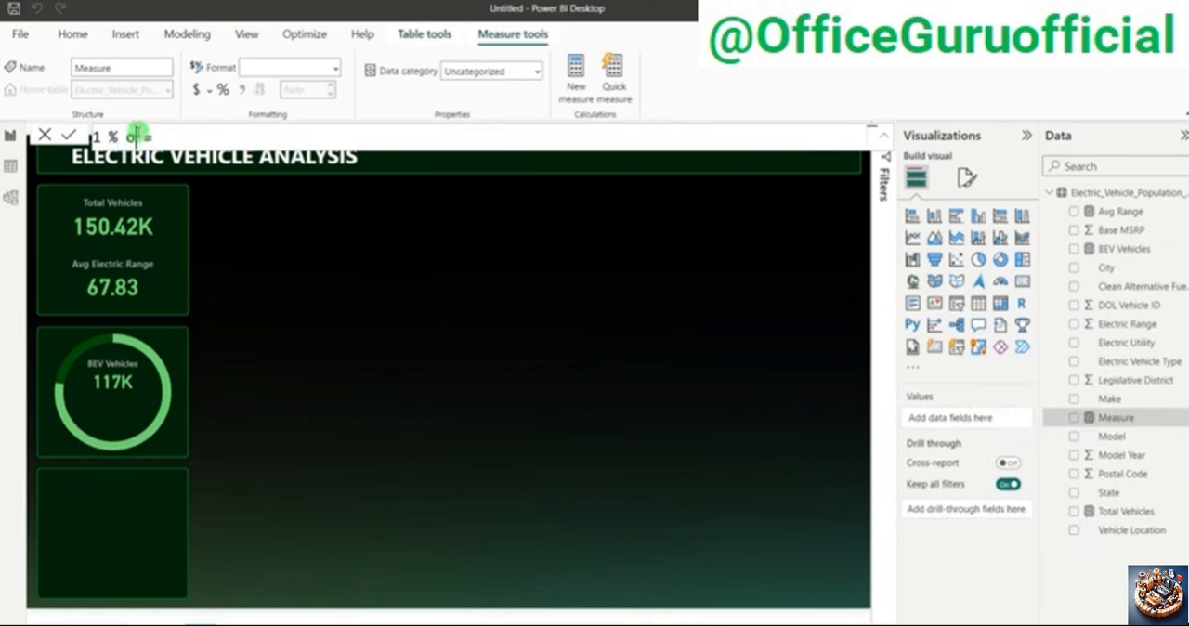
text(BEV)
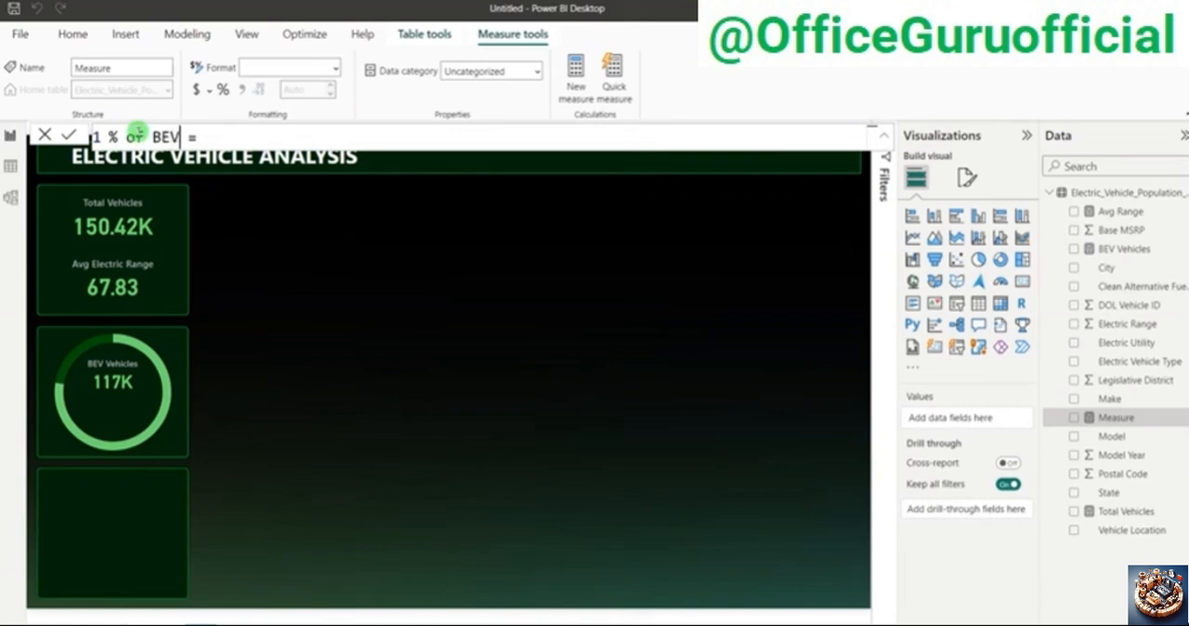
Step: Define the % of BEV measure as [BEV Vehicles] / [Total Vehicles] and commit the formula
click(218, 137)
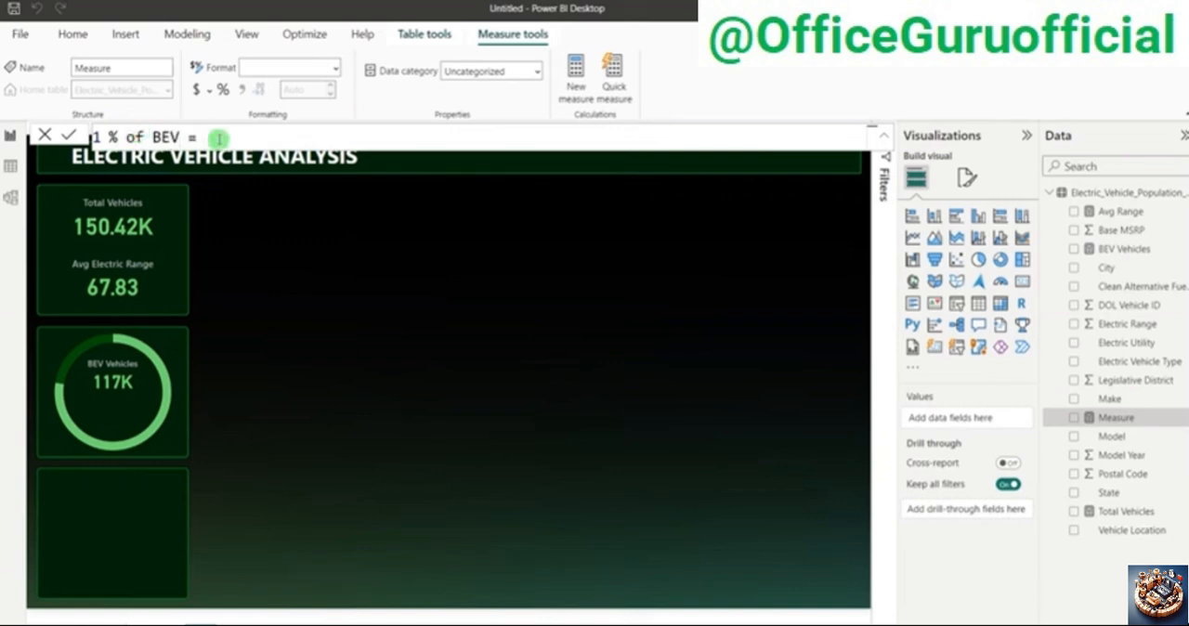
text(BEV)
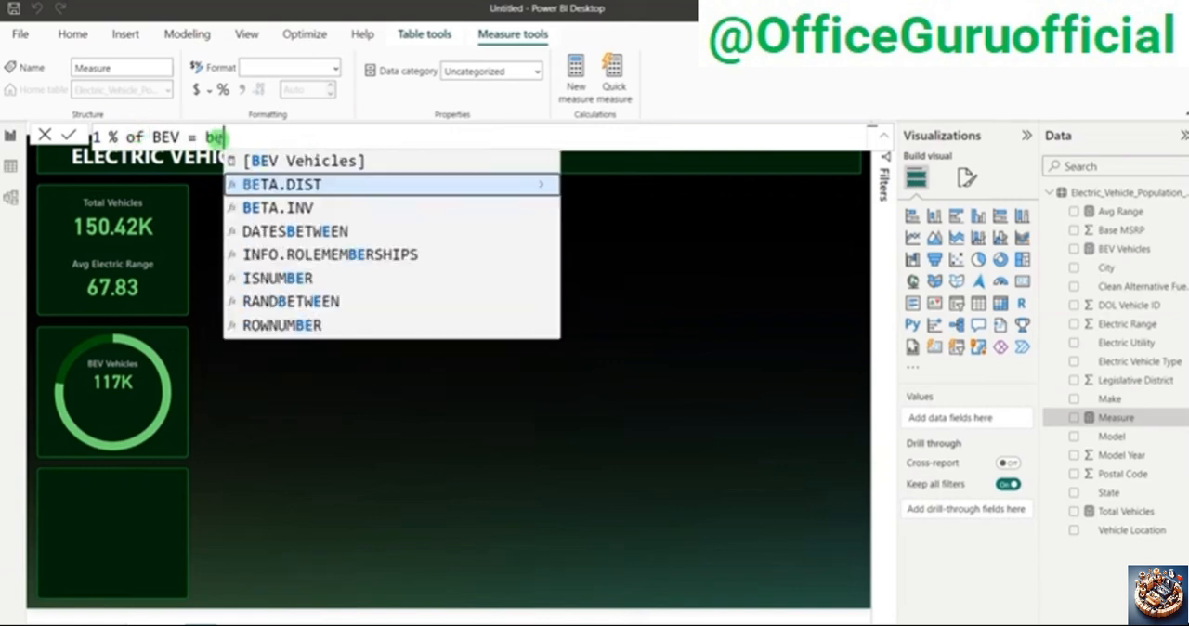
key(Tab)
text(/ to)
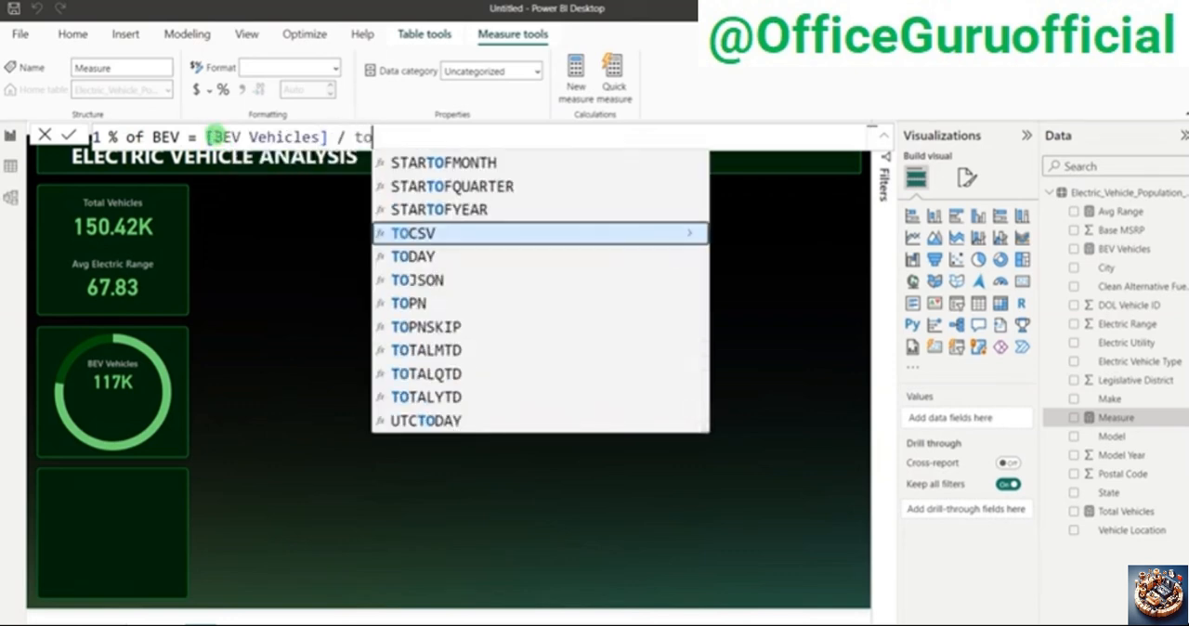
text(t)
click(562, 168)
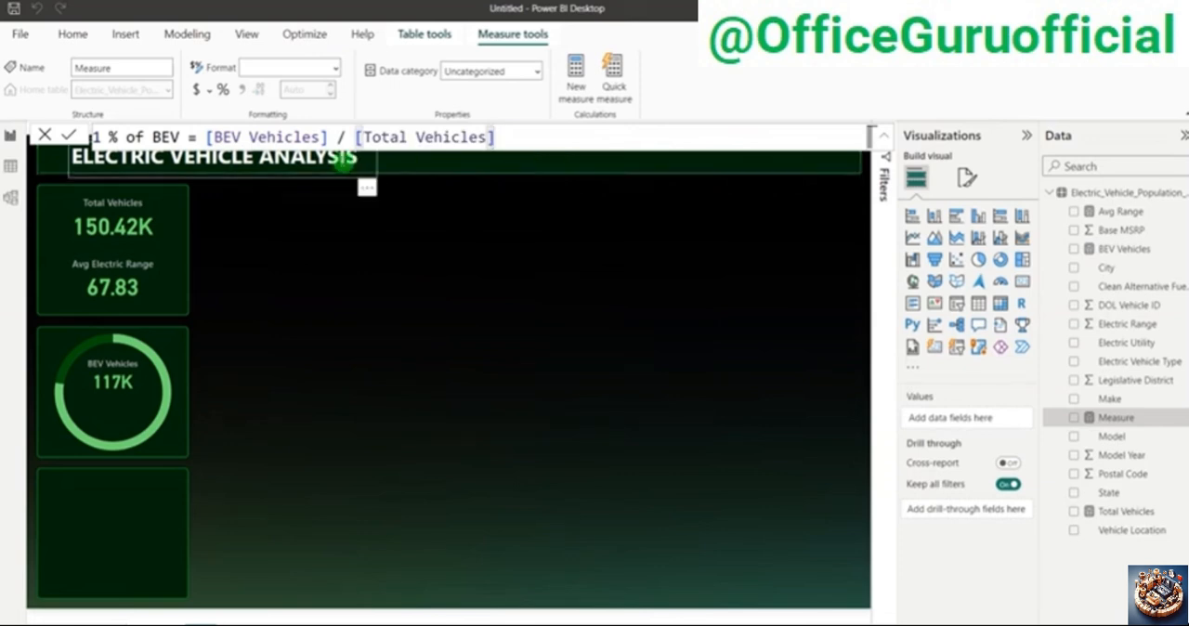
click(362, 267)
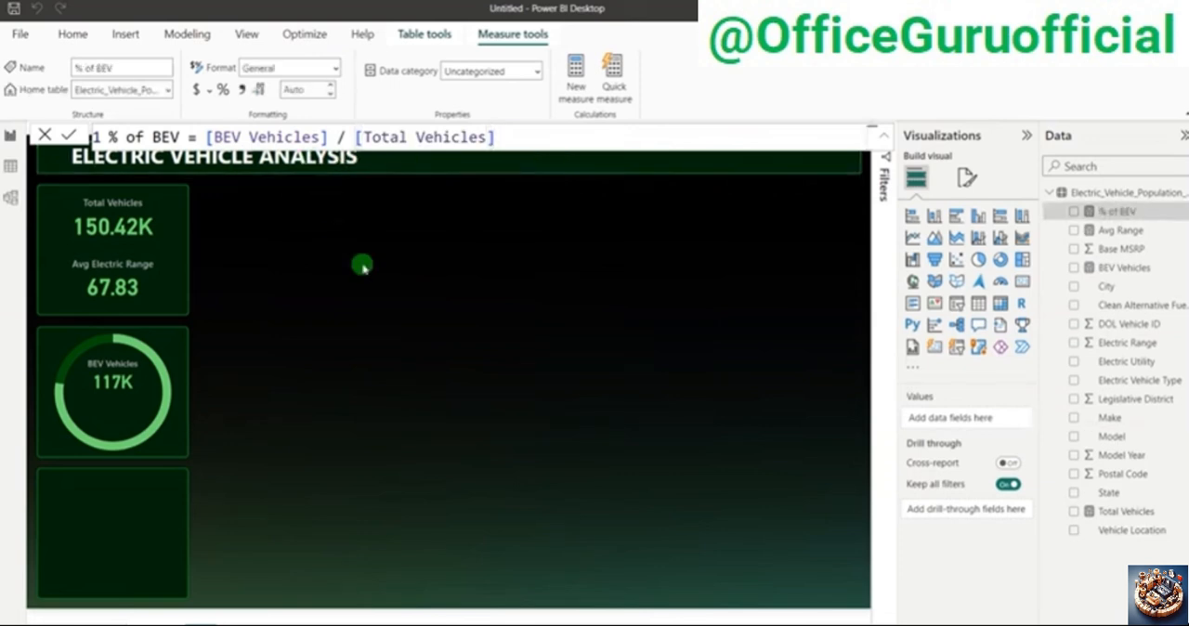
Step: Duplicate the BEV Vehicles card onto the empty canvas and replace its field with the % of BEV measure
click(122, 381)
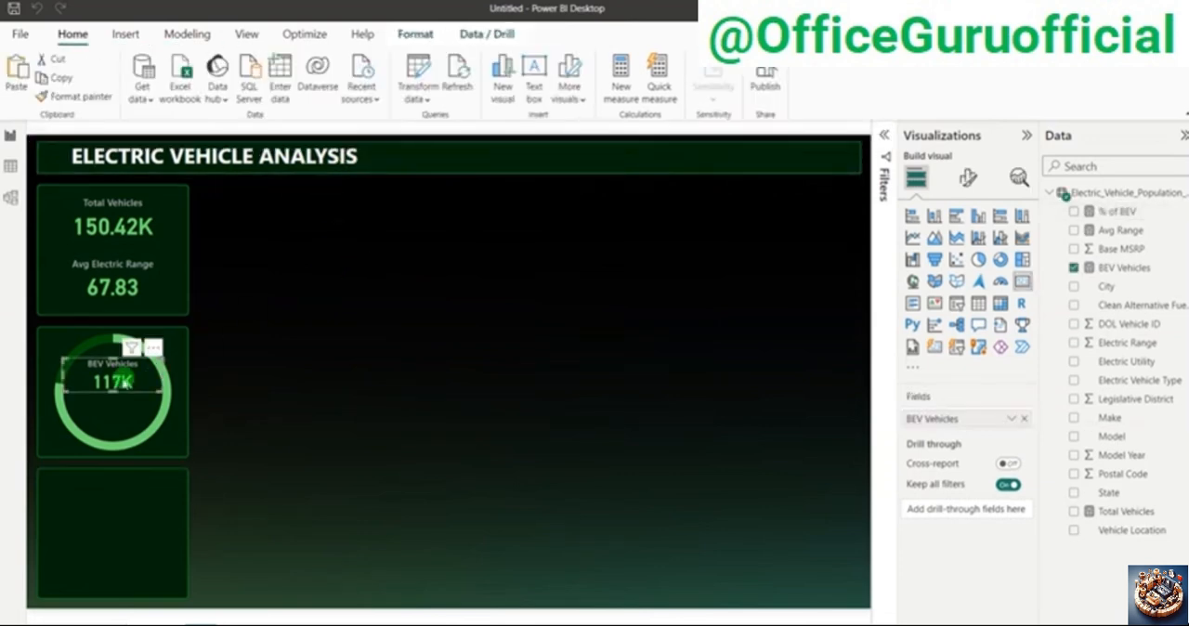
drag(122, 381, 428, 381)
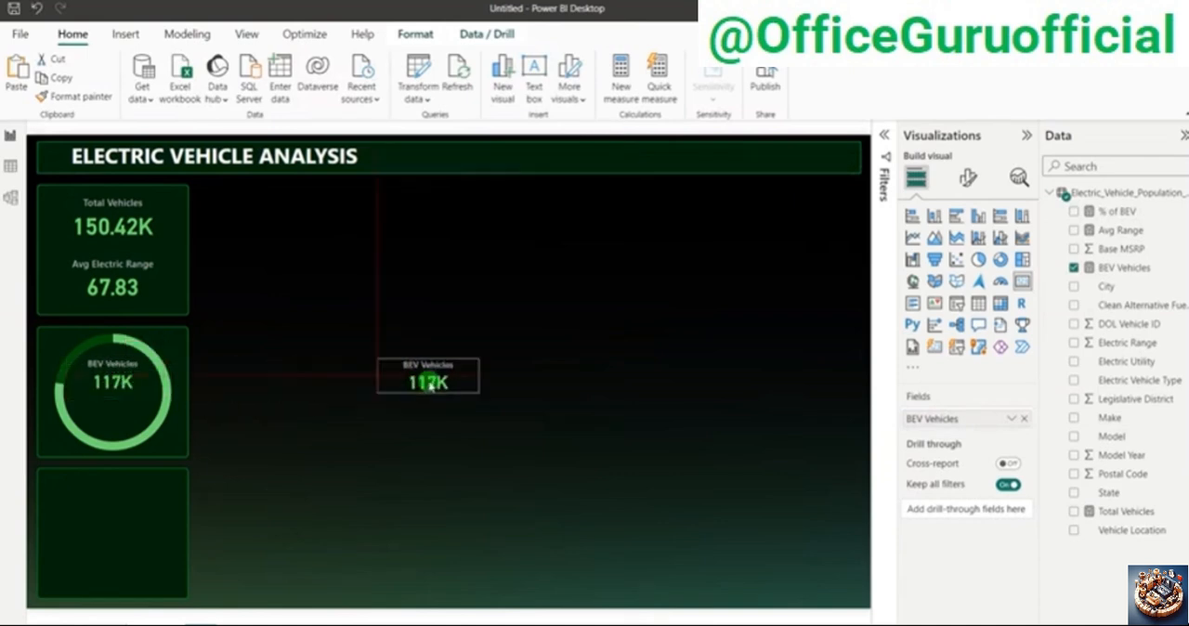
click(1024, 418)
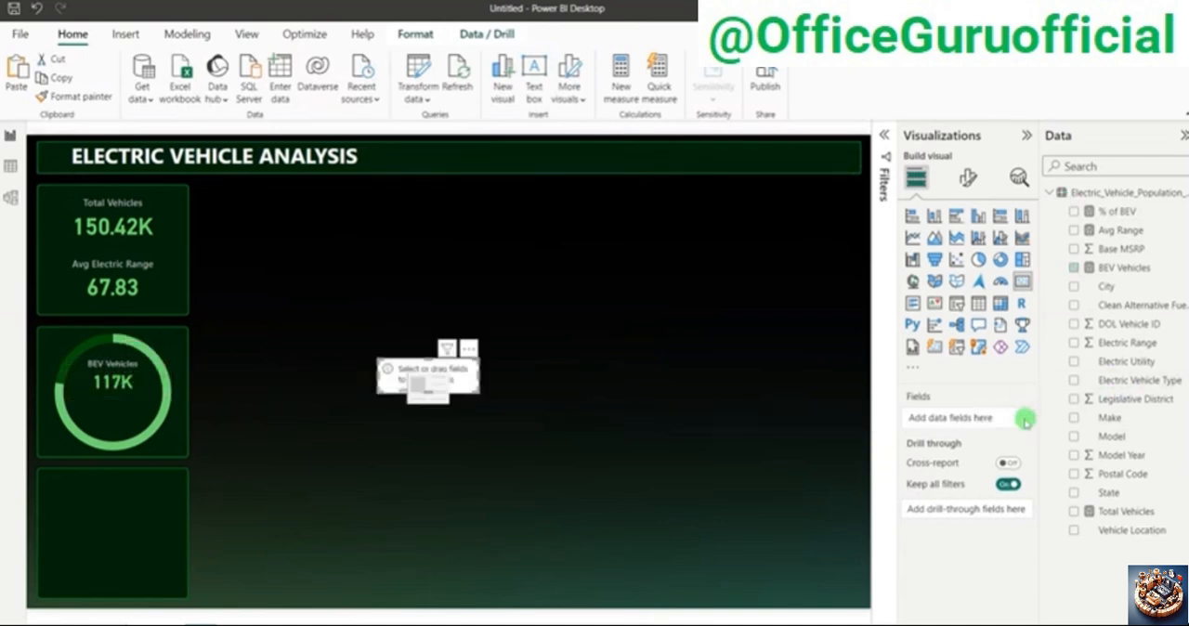
click(1075, 211)
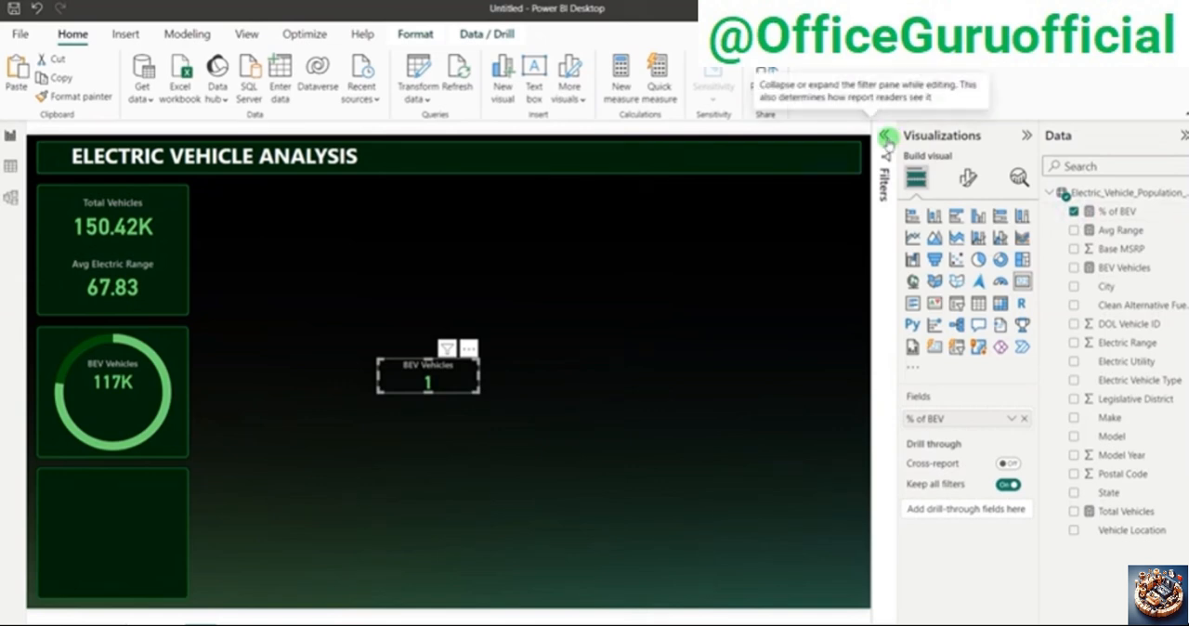
click(889, 139)
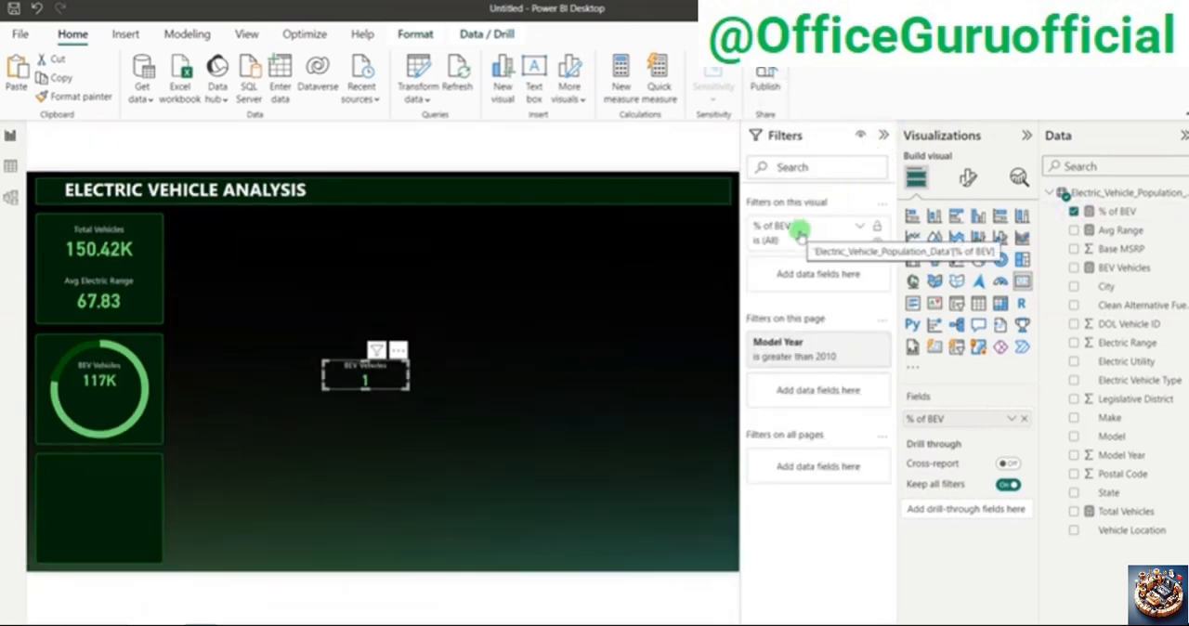
click(888, 137)
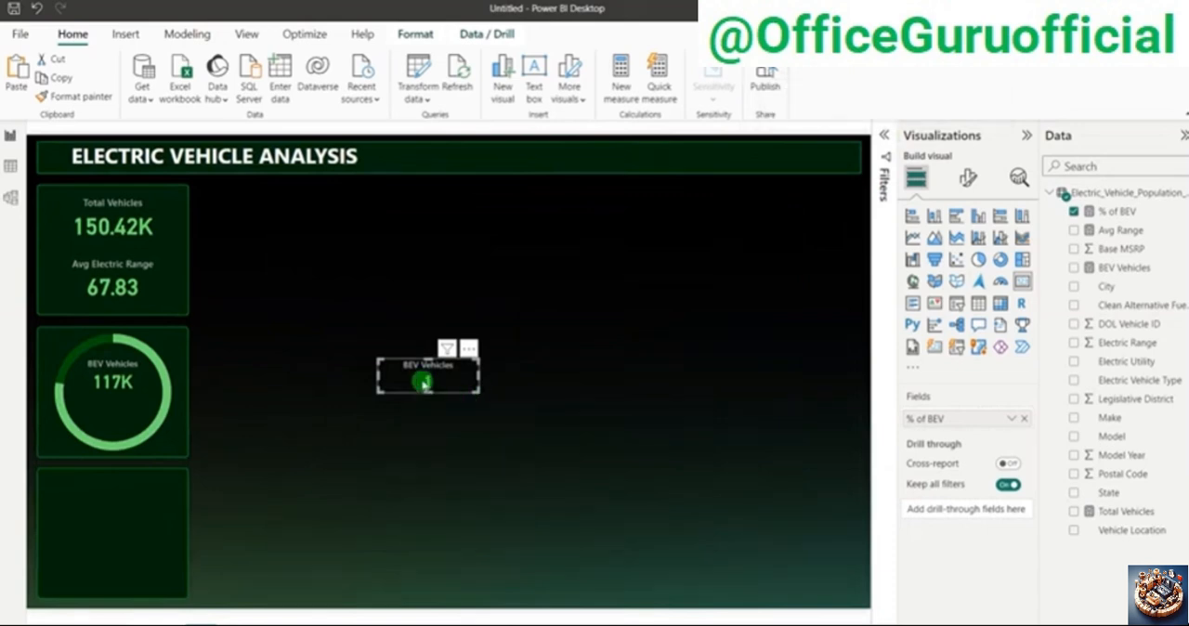
Step: Format the % of BEV measure as Percentage and move its card inside the donut ring, below the BEV Vehicles card
click(969, 182)
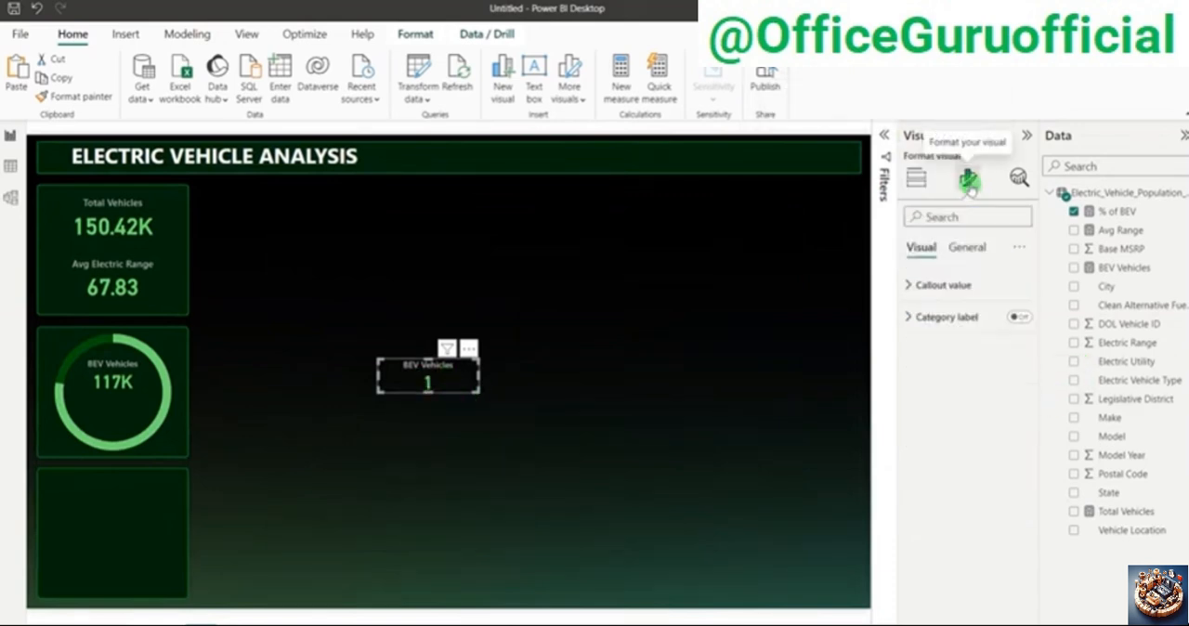
click(1119, 229)
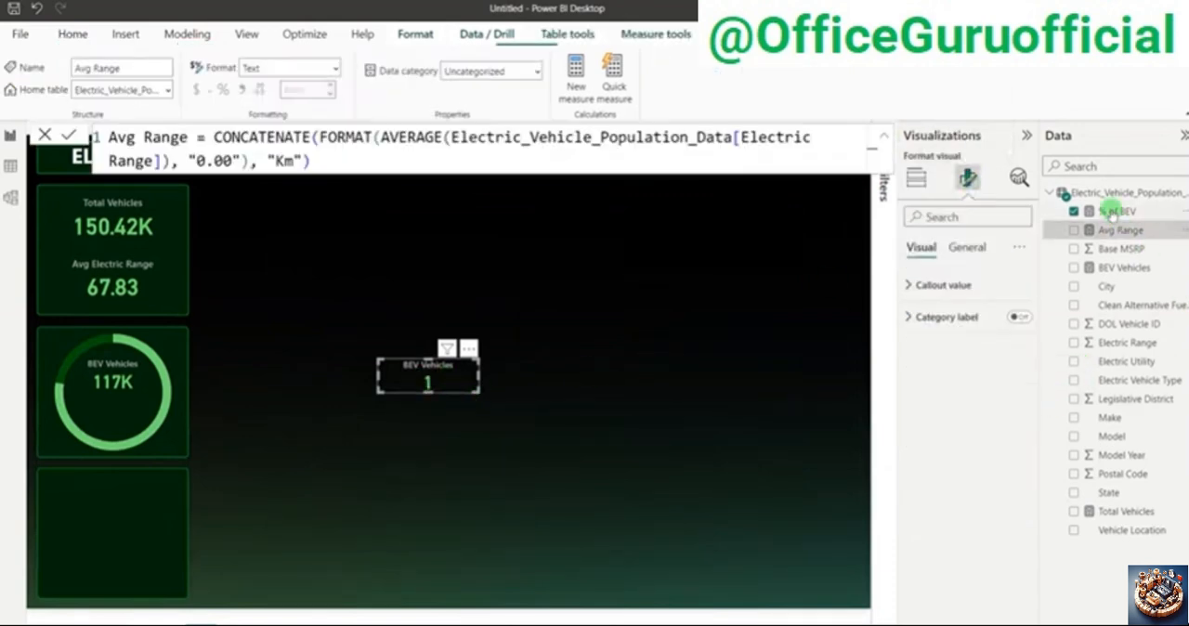
click(1113, 212)
click(223, 89)
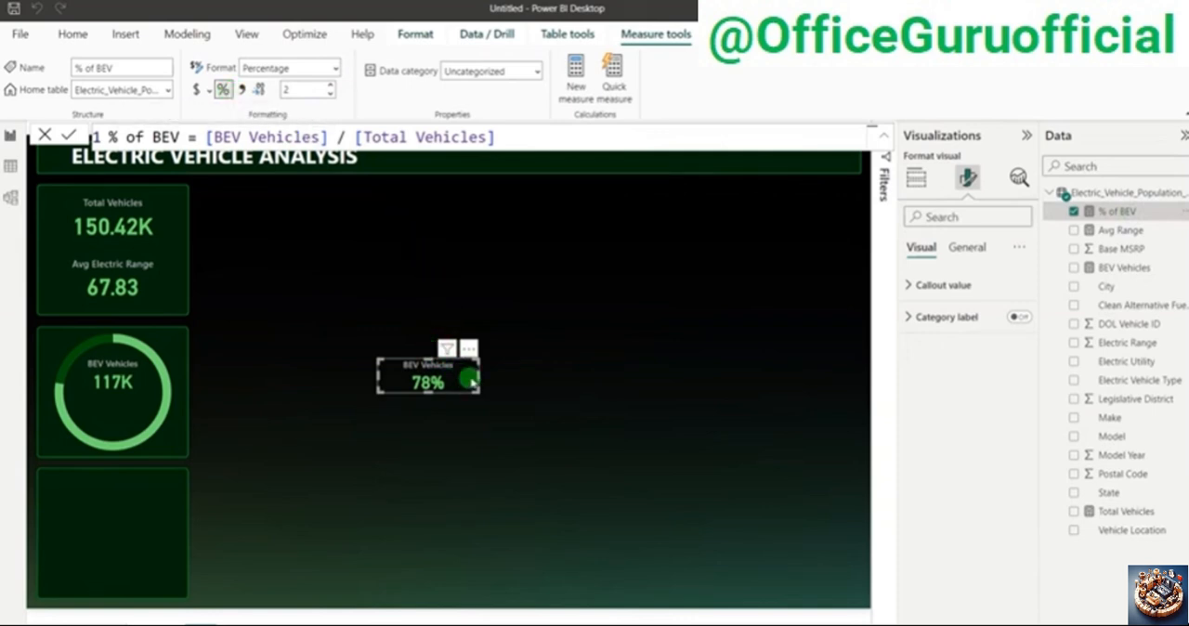
drag(472, 381, 141, 420)
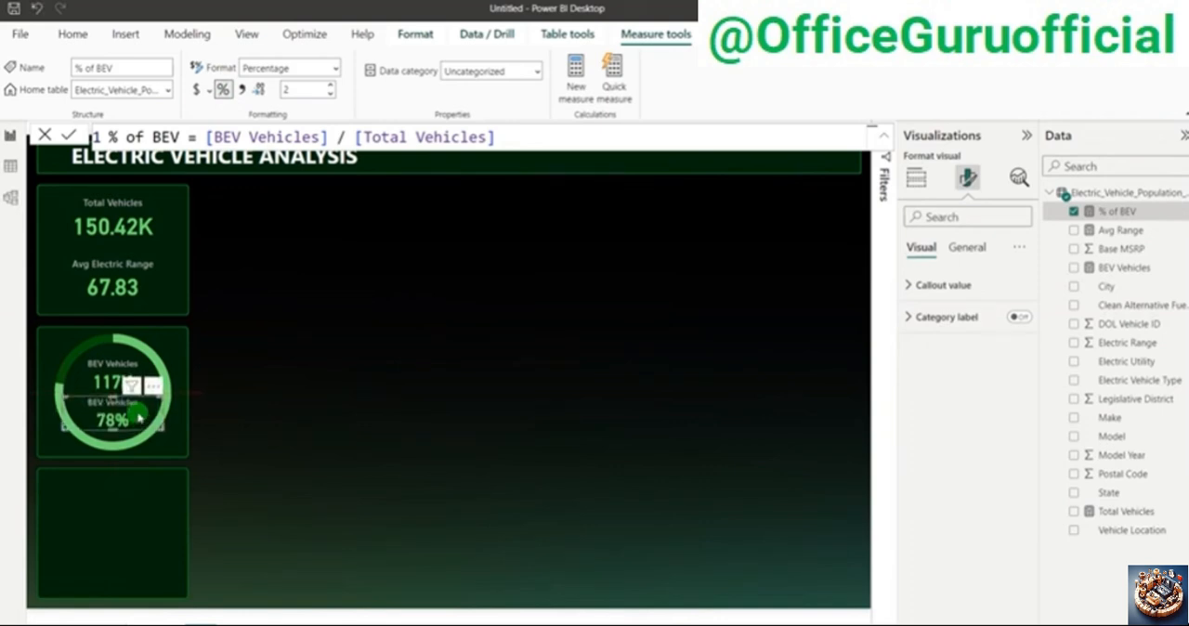
click(358, 345)
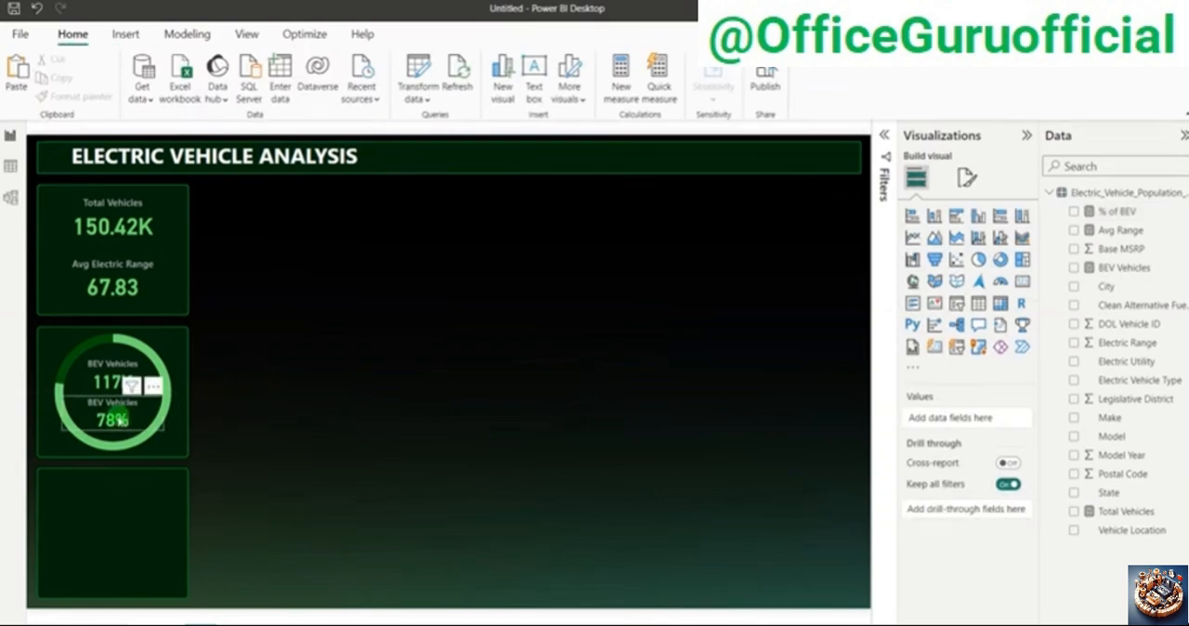
Step: Consult the finished reference dashboard and change the percentage card's title text to "% of total"
click(967, 178)
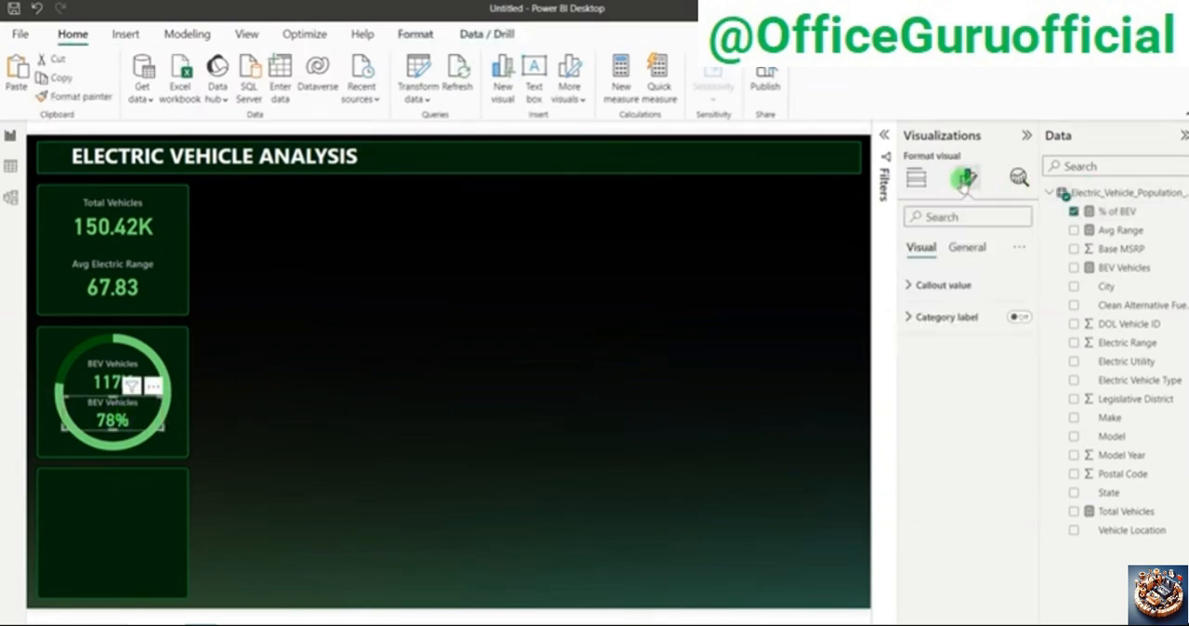
key(alt+Tab)
key(Tab)
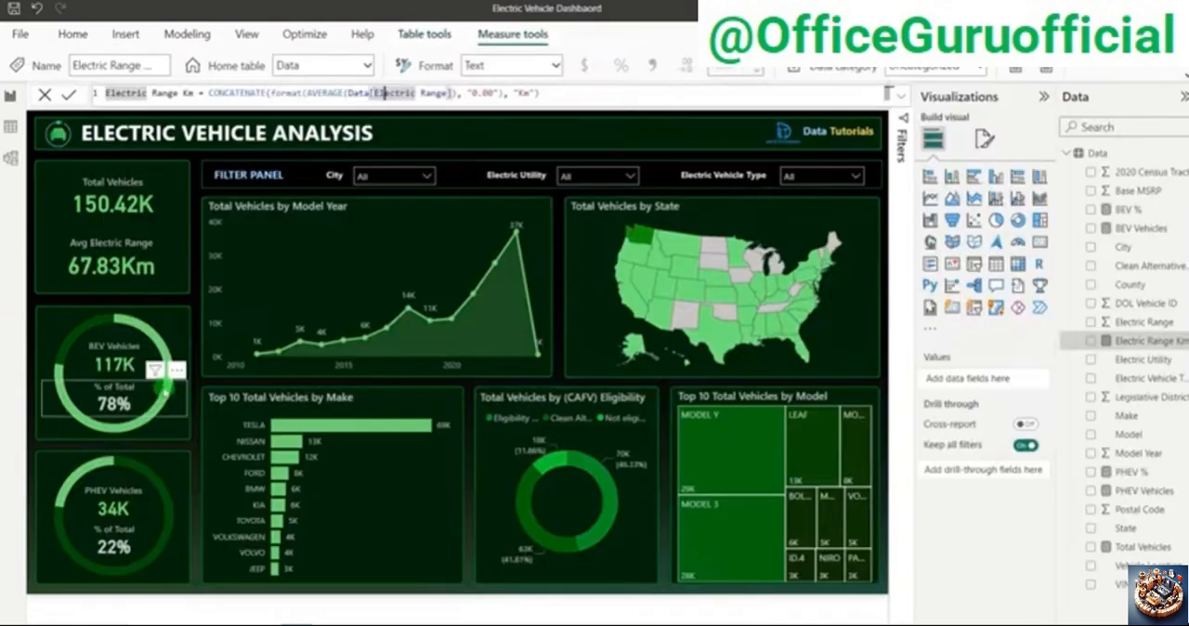
key(alt+Tab)
click(948, 284)
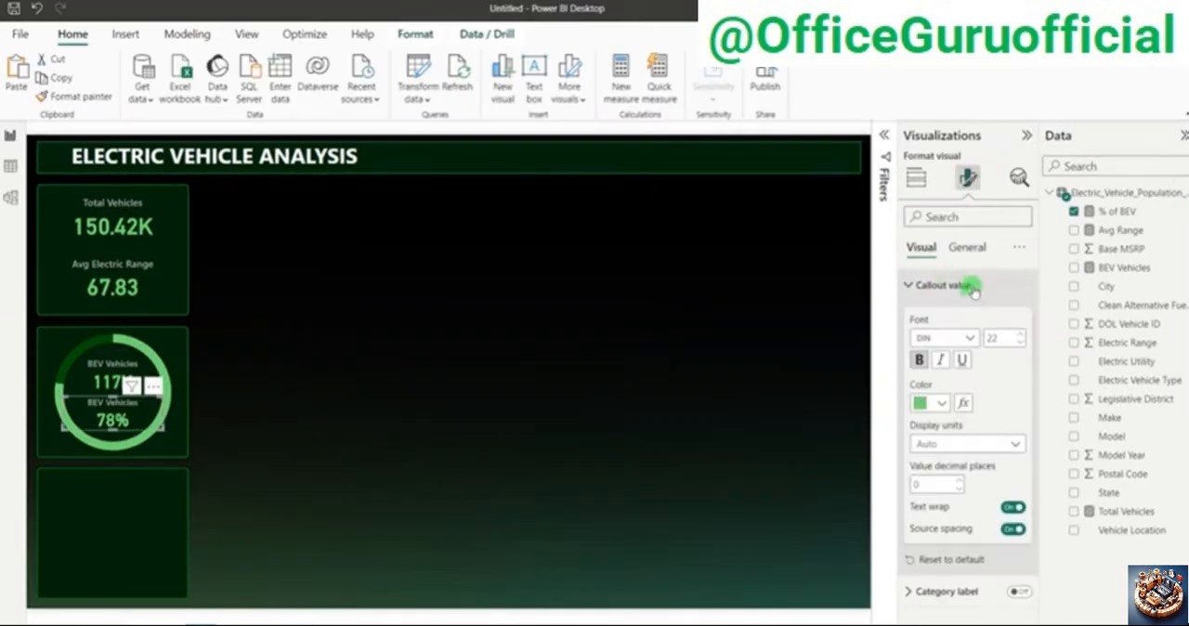
click(966, 248)
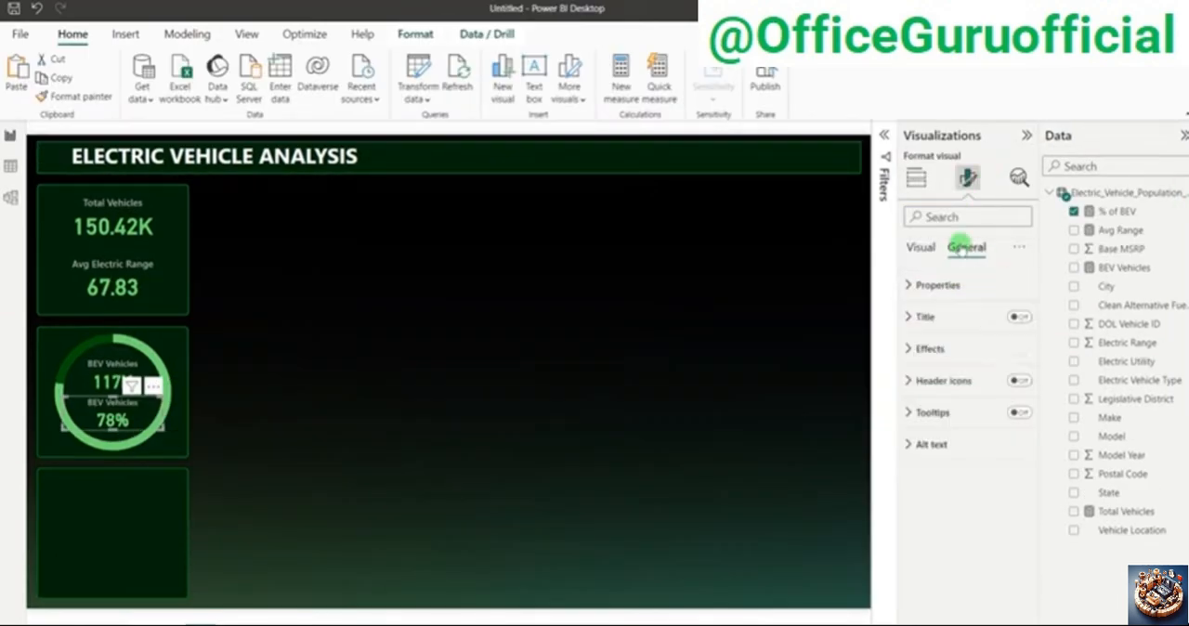
click(925, 317)
triple_click(927, 395)
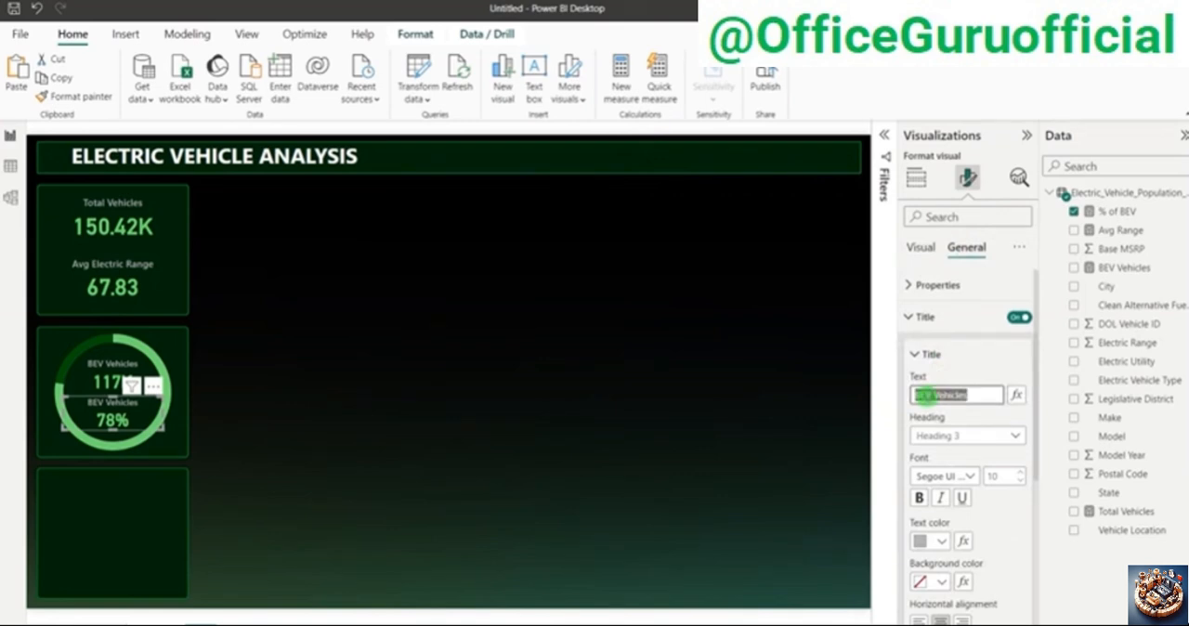
text(% of total)
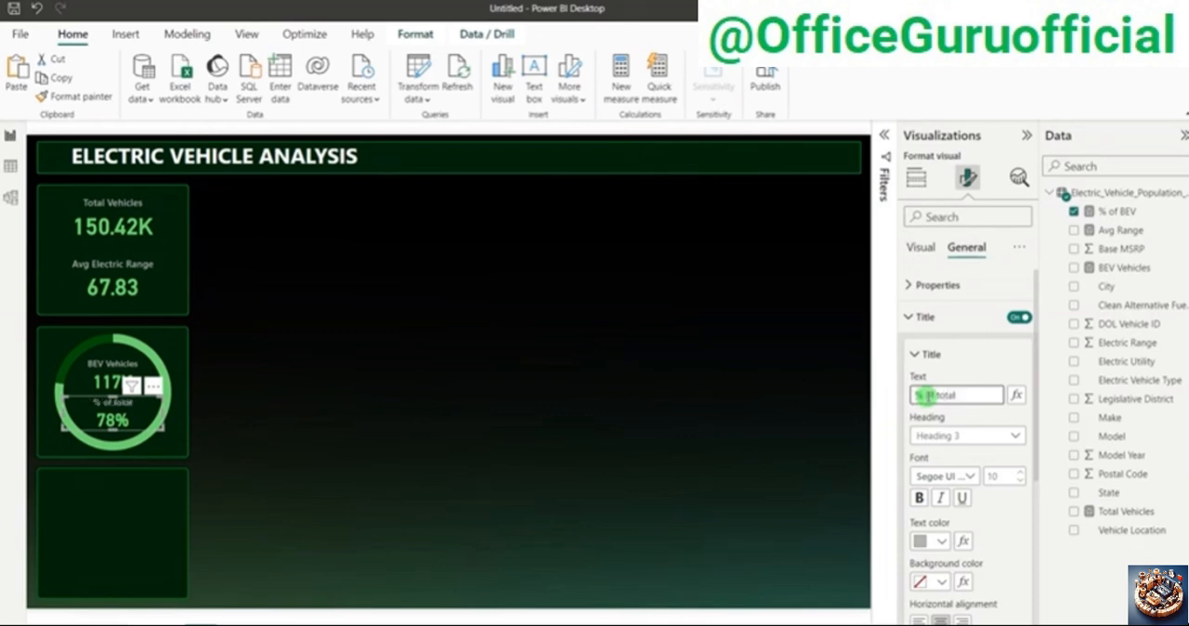
click(291, 393)
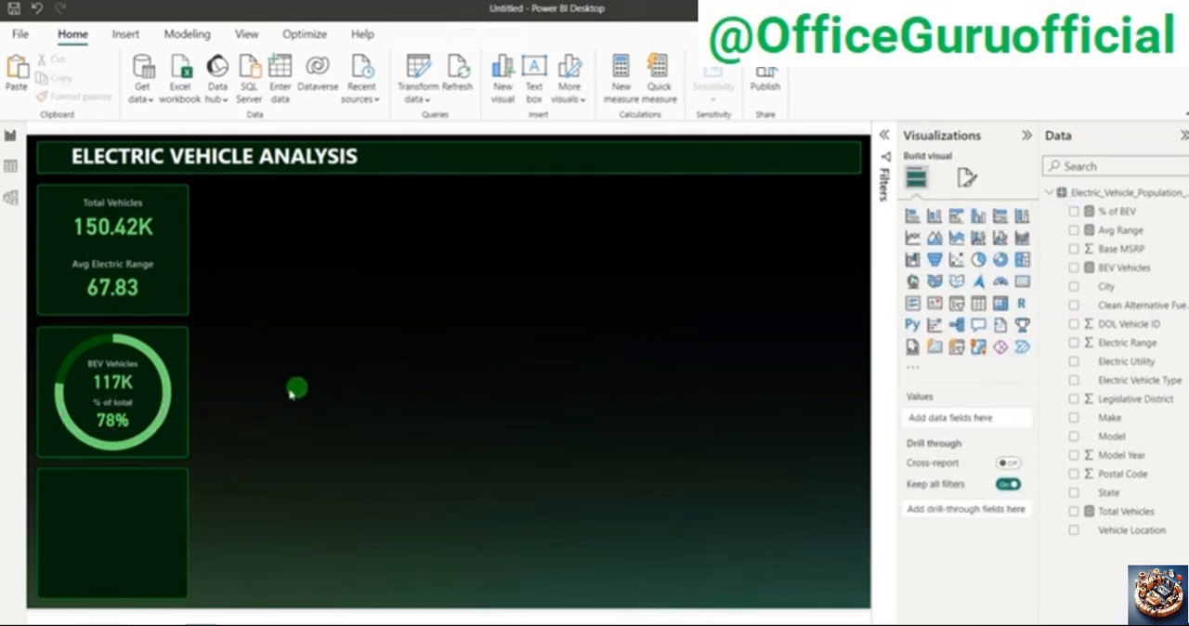
Step: Capitalize the T of "total" in the percentage card's title and deselect the card
click(112, 408)
click(967, 177)
click(952, 249)
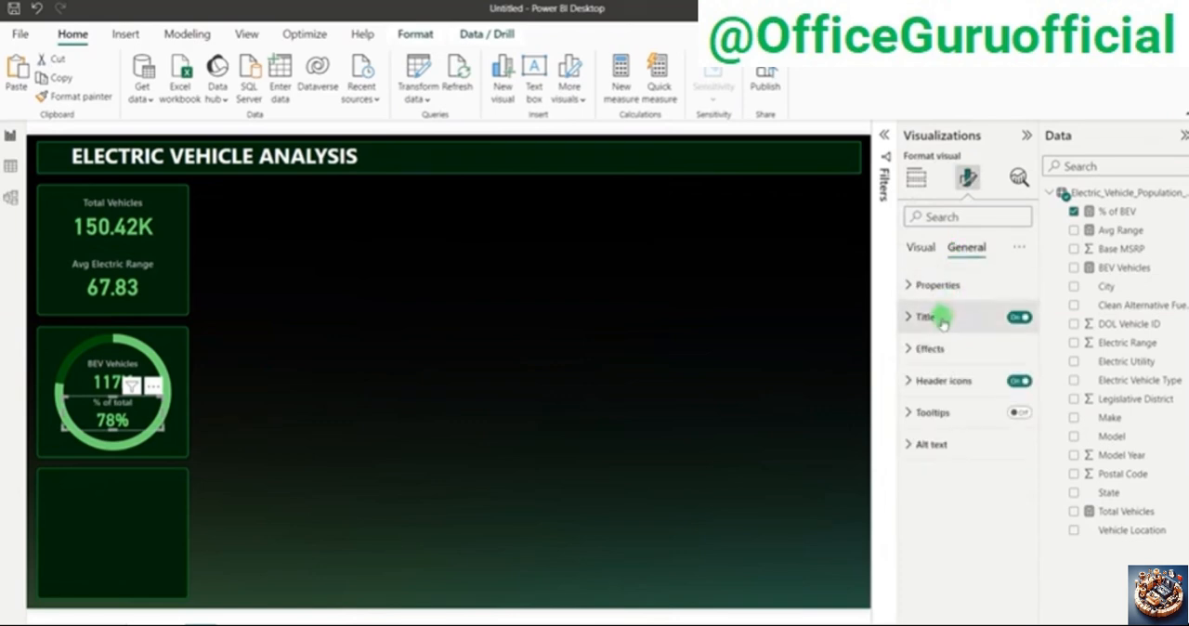
click(940, 318)
click(936, 394)
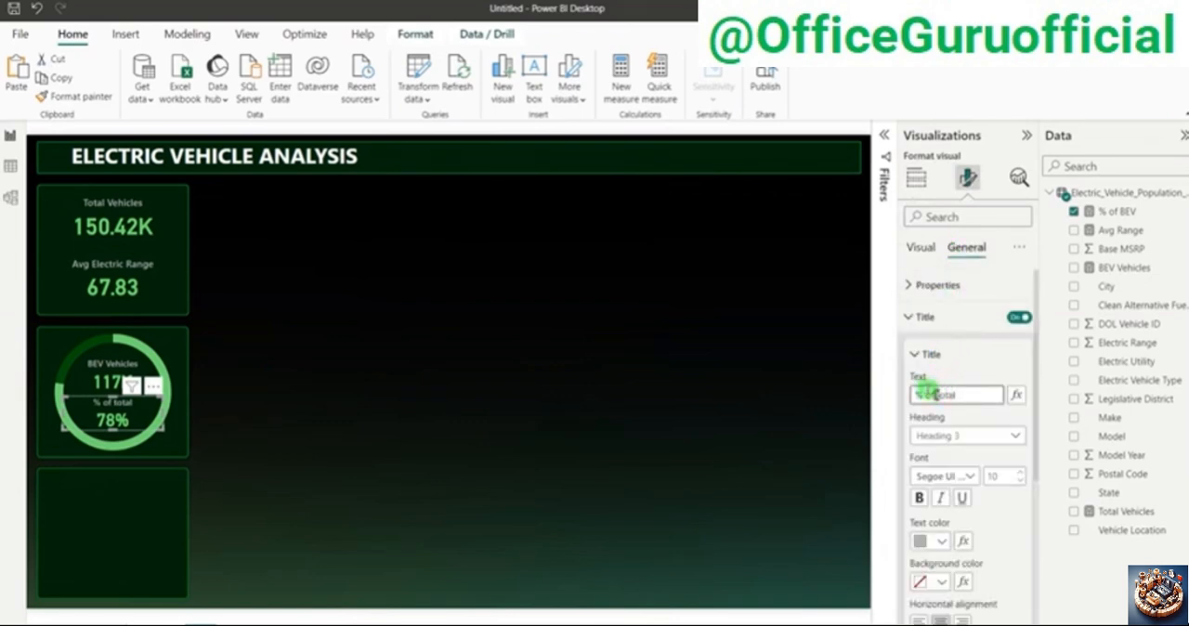
key(BackSpace)
text(T)
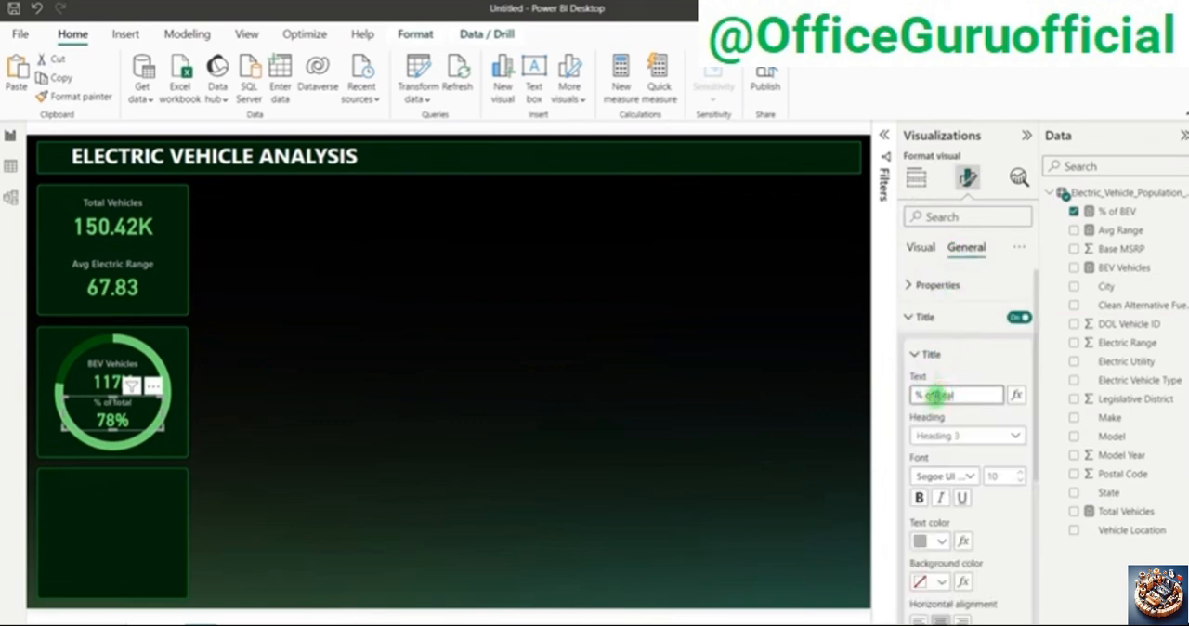
click(525, 362)
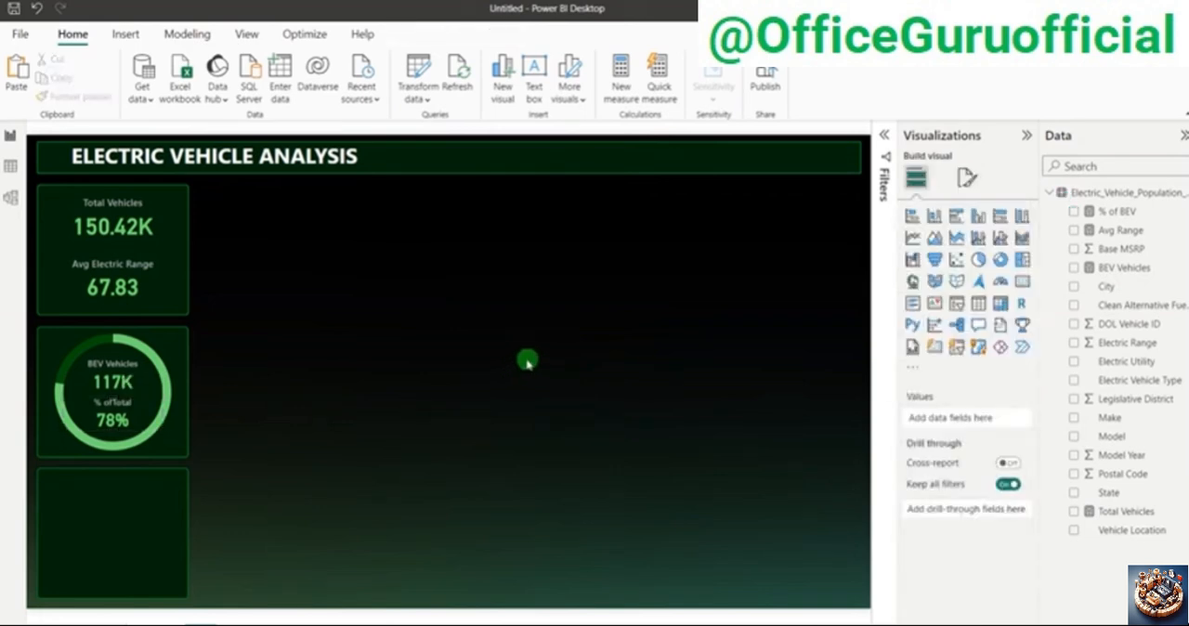
Step: Restore the missing space in the percentage card's title so that it reads "% of Total"
click(140, 399)
click(968, 178)
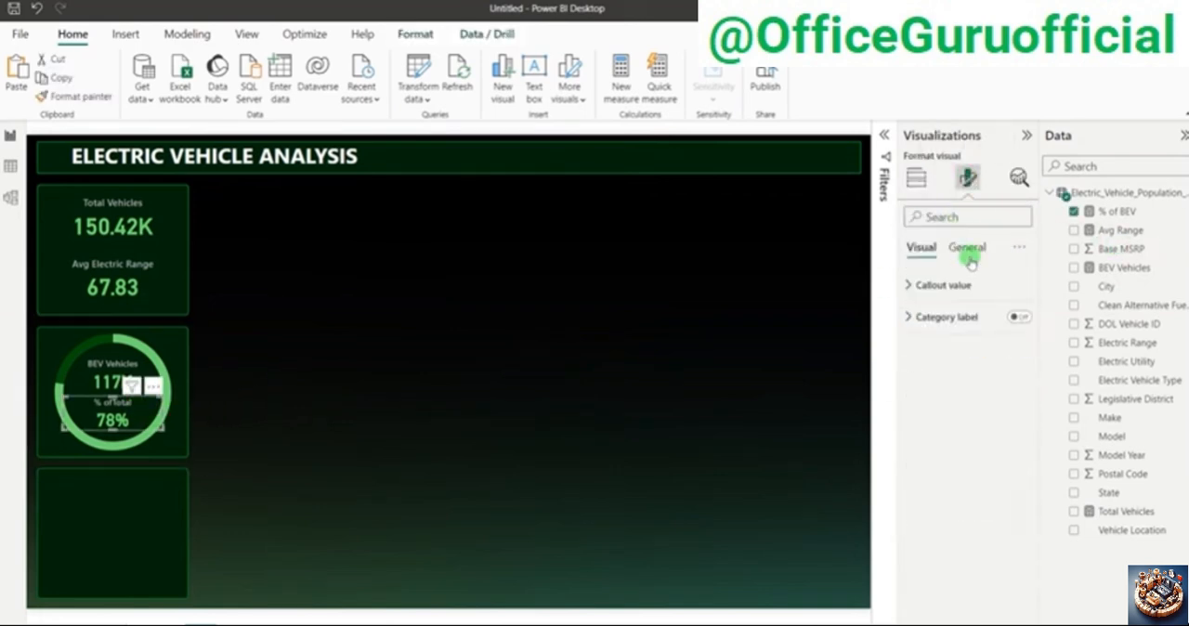
click(971, 263)
click(934, 317)
click(936, 395)
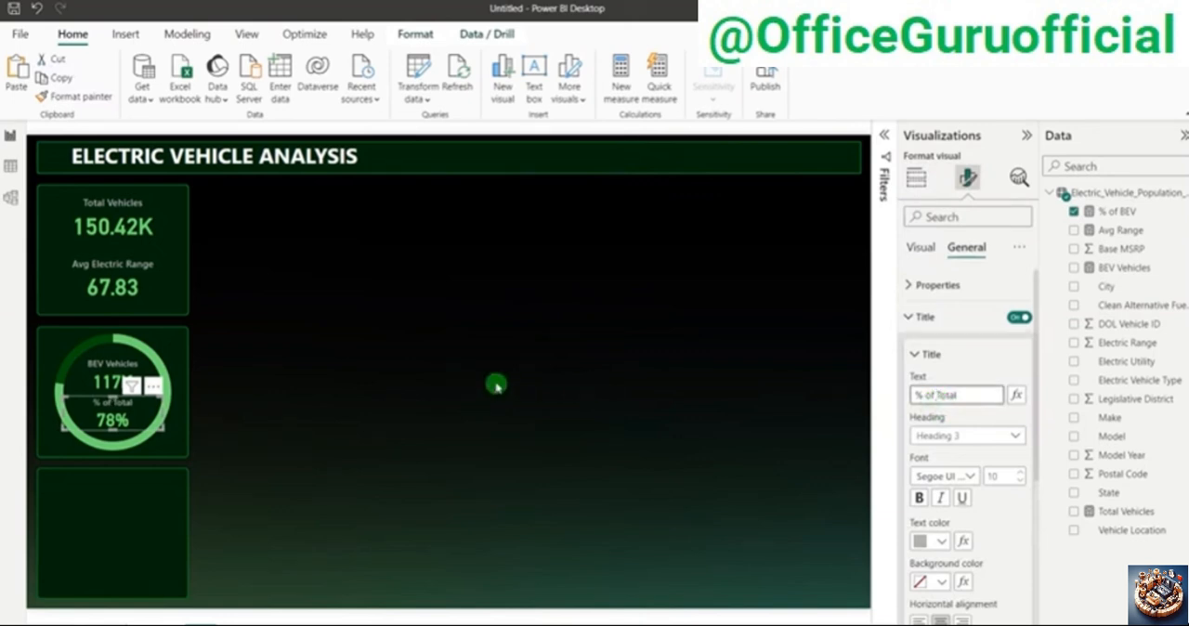
Step: Place a copy of the BEV donut chart on the empty canvas area beside the cards
click(496, 385)
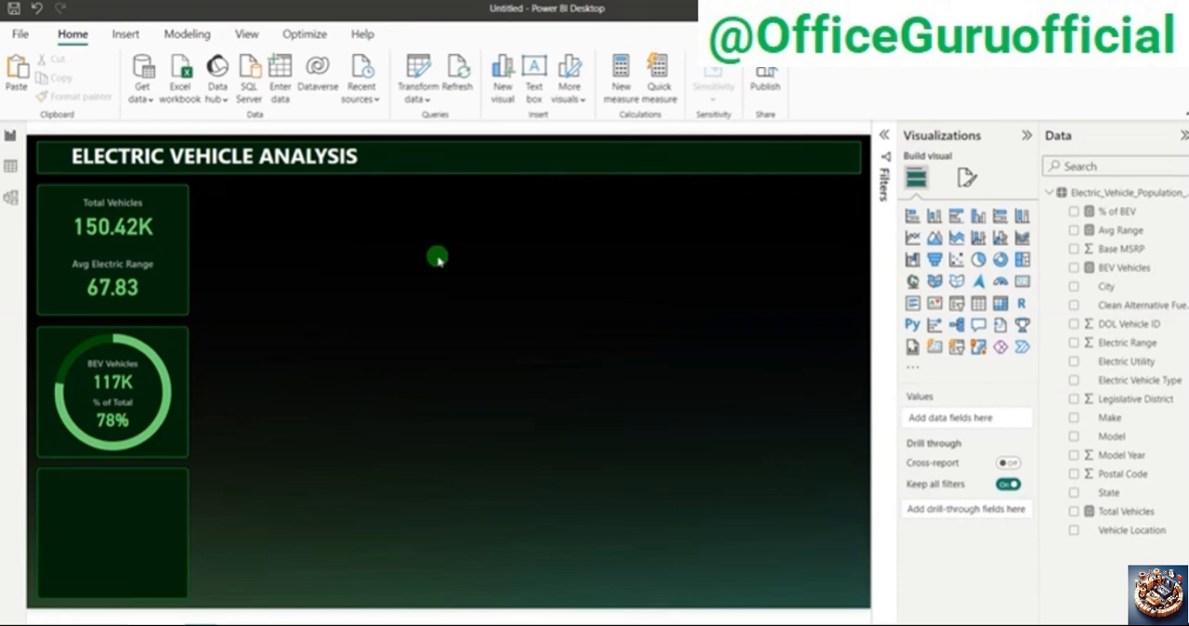
click(167, 344)
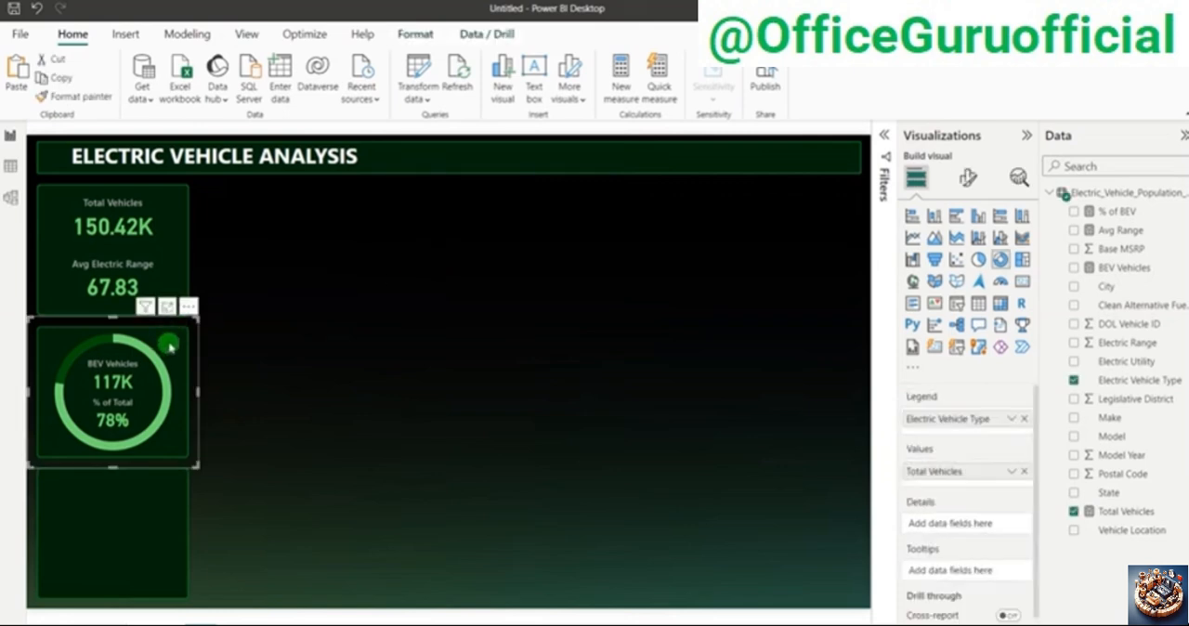
drag(170, 346, 495, 346)
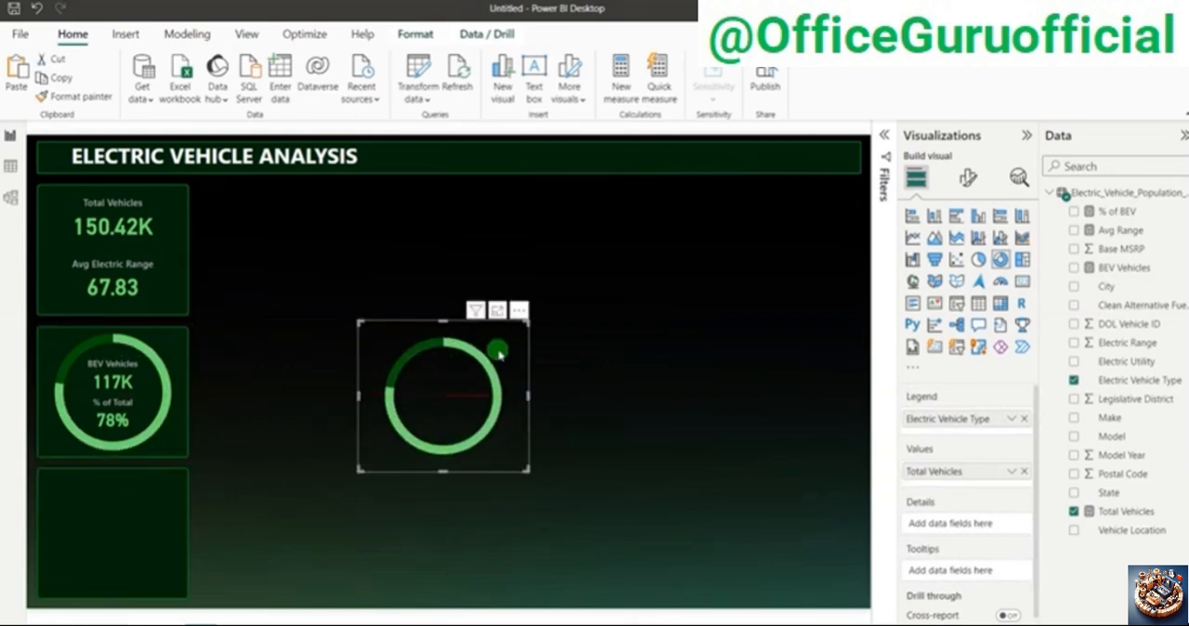
Step: Color the copied donut's Battery Electric slice dark green and Plug-in Hybrid slice light green, and move the chart into the empty panel below the BEV donut
click(967, 176)
click(962, 317)
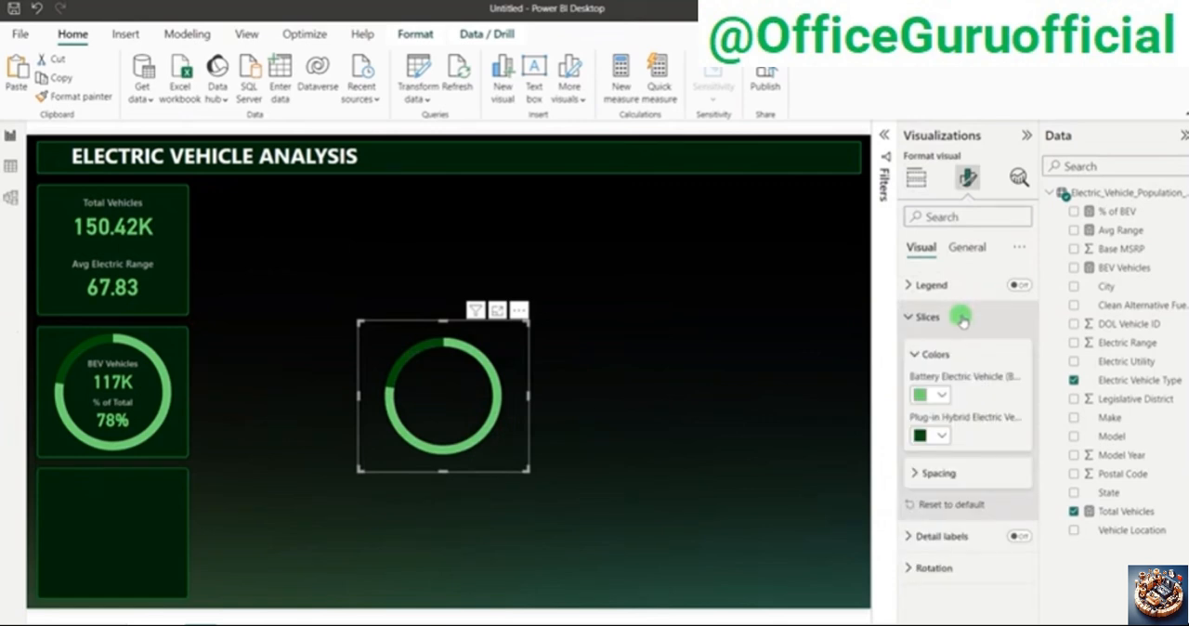
click(921, 395)
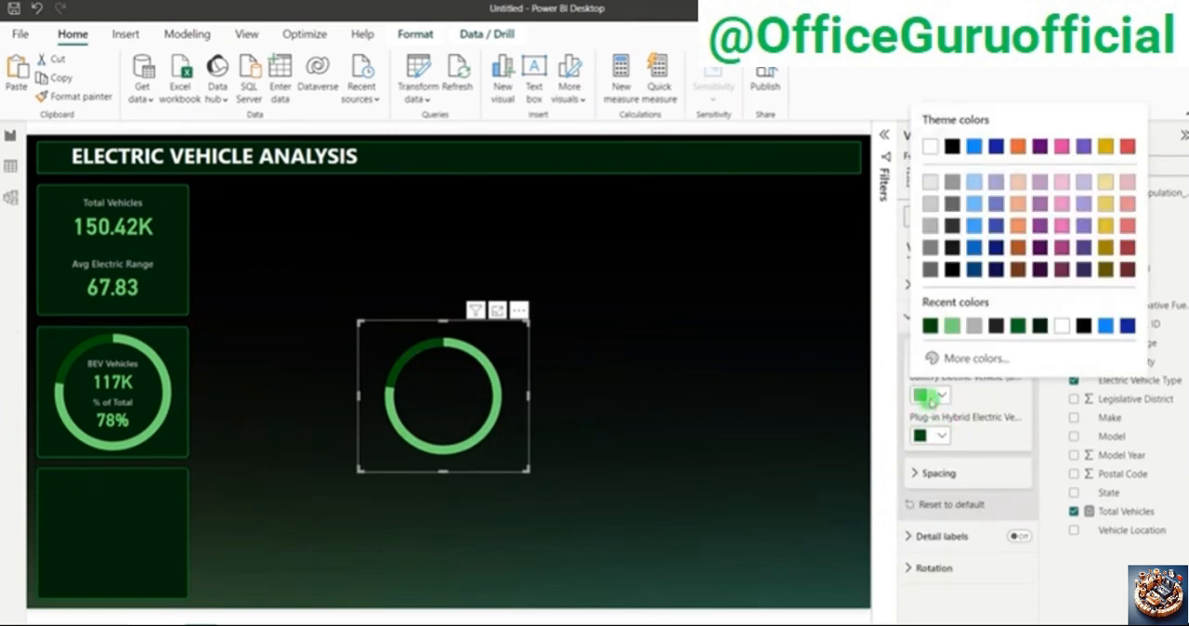
click(929, 325)
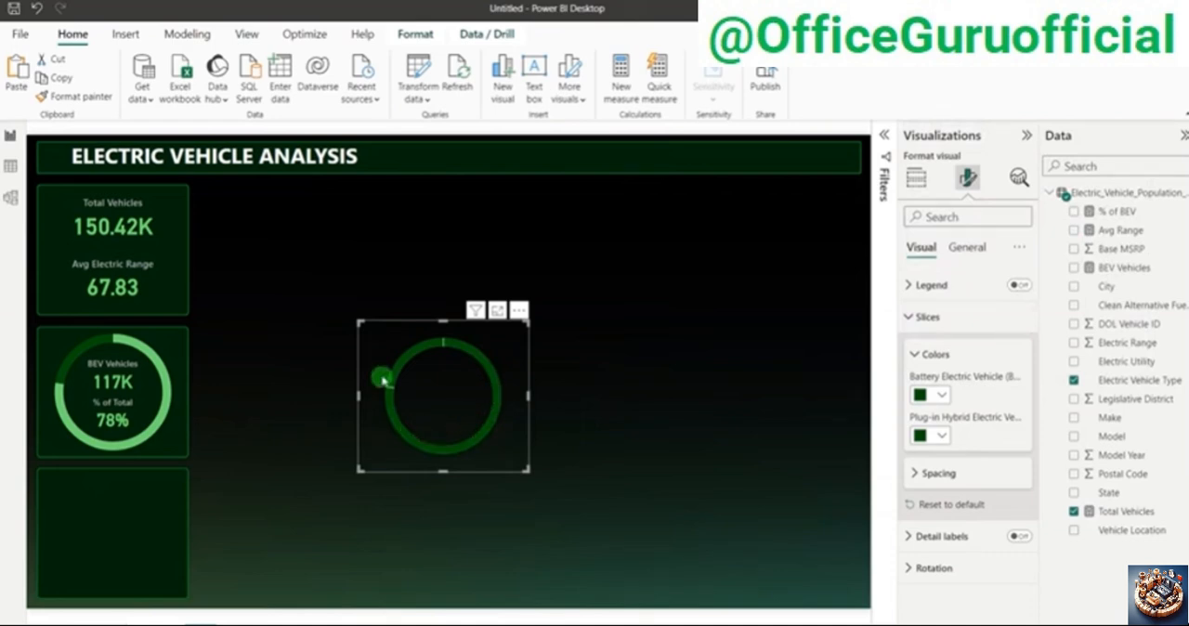
click(937, 397)
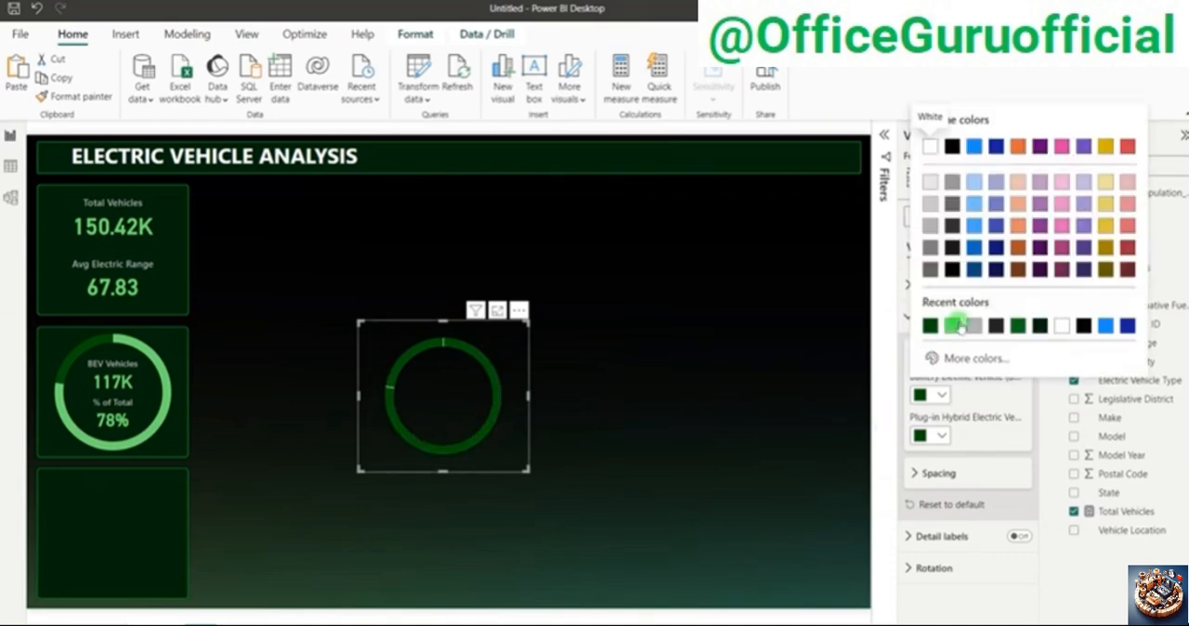
click(953, 325)
click(943, 395)
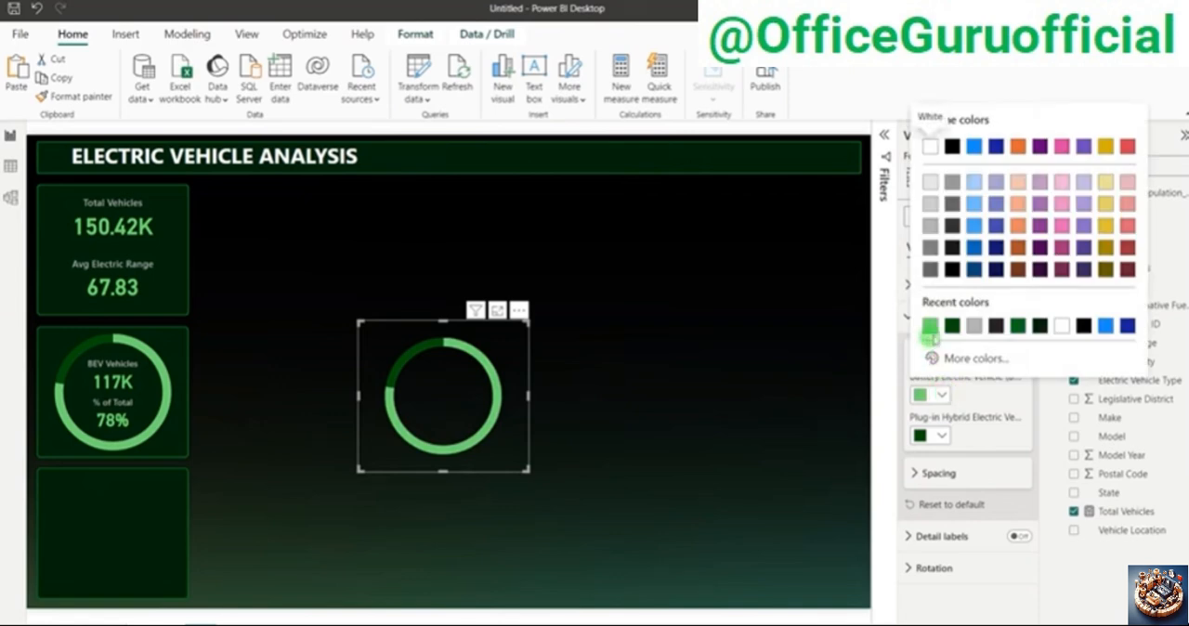
click(930, 336)
click(929, 434)
click(950, 367)
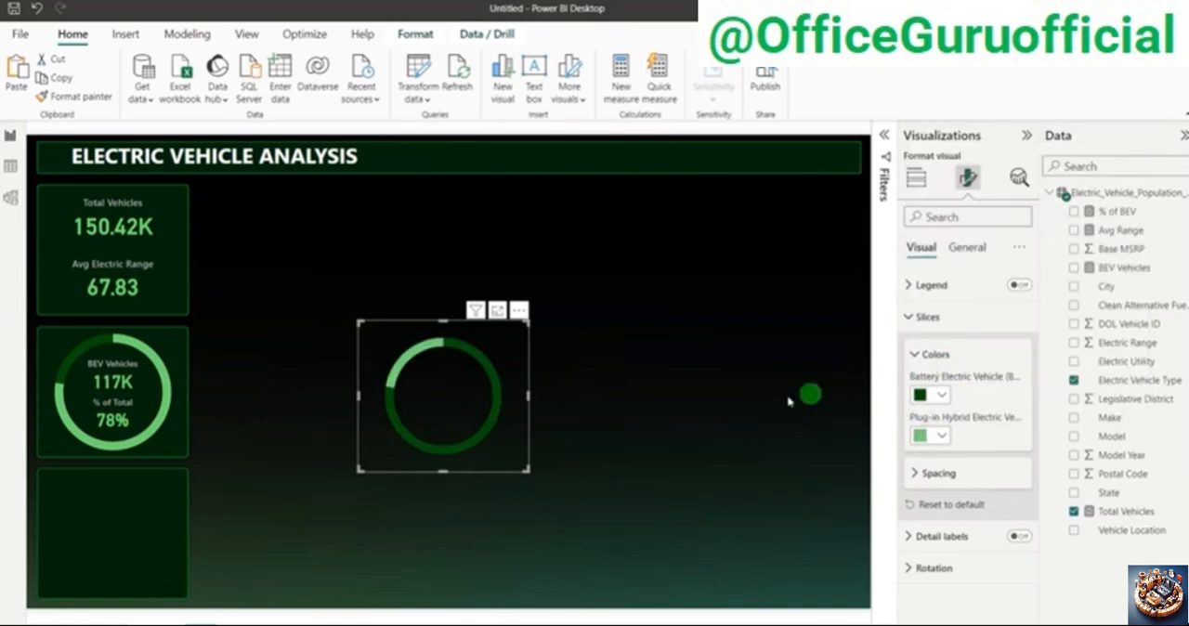
drag(501, 345, 155, 496)
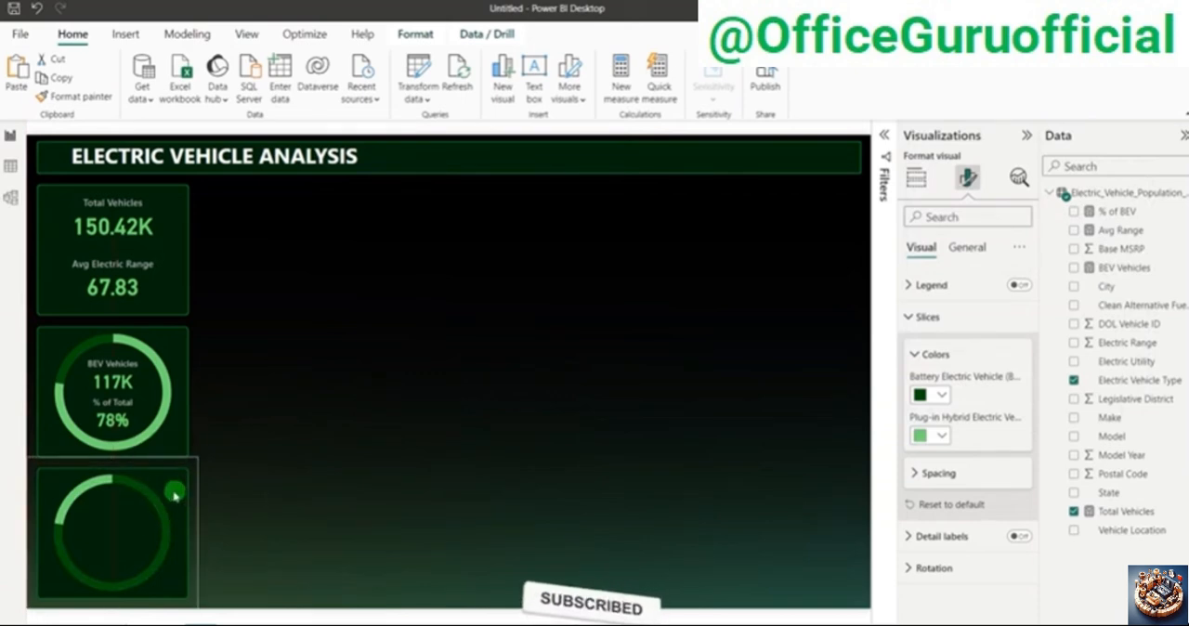
click(506, 449)
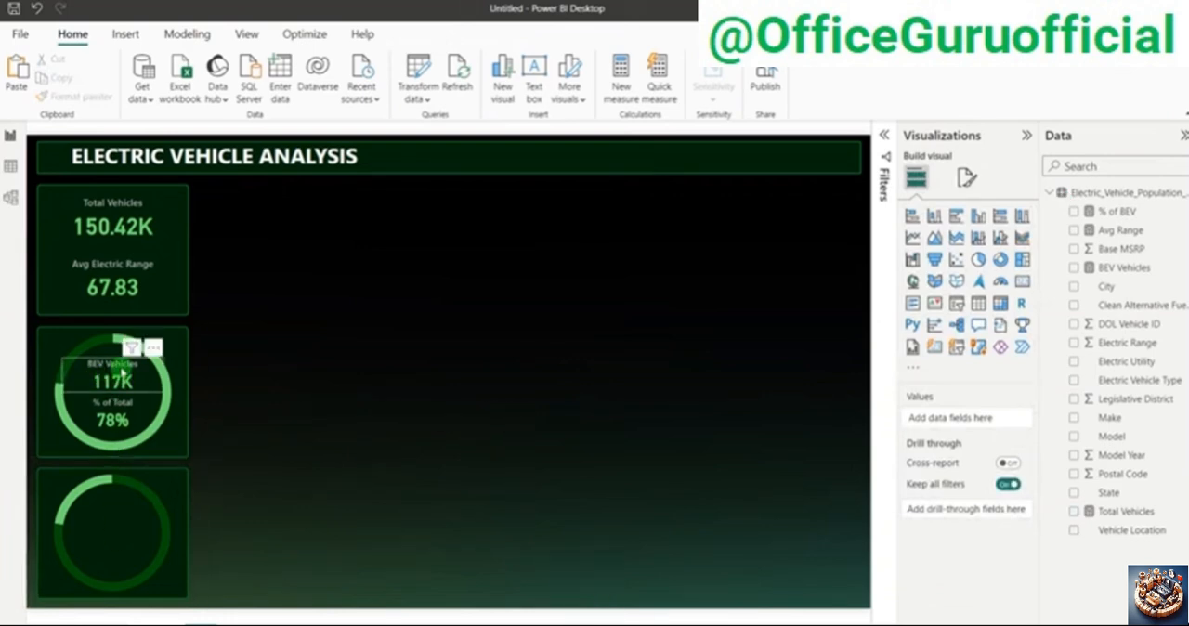
Step: Create a new measure from a copy of the BEV Vehicles formula and name it PHEV Vehicles
click(1124, 270)
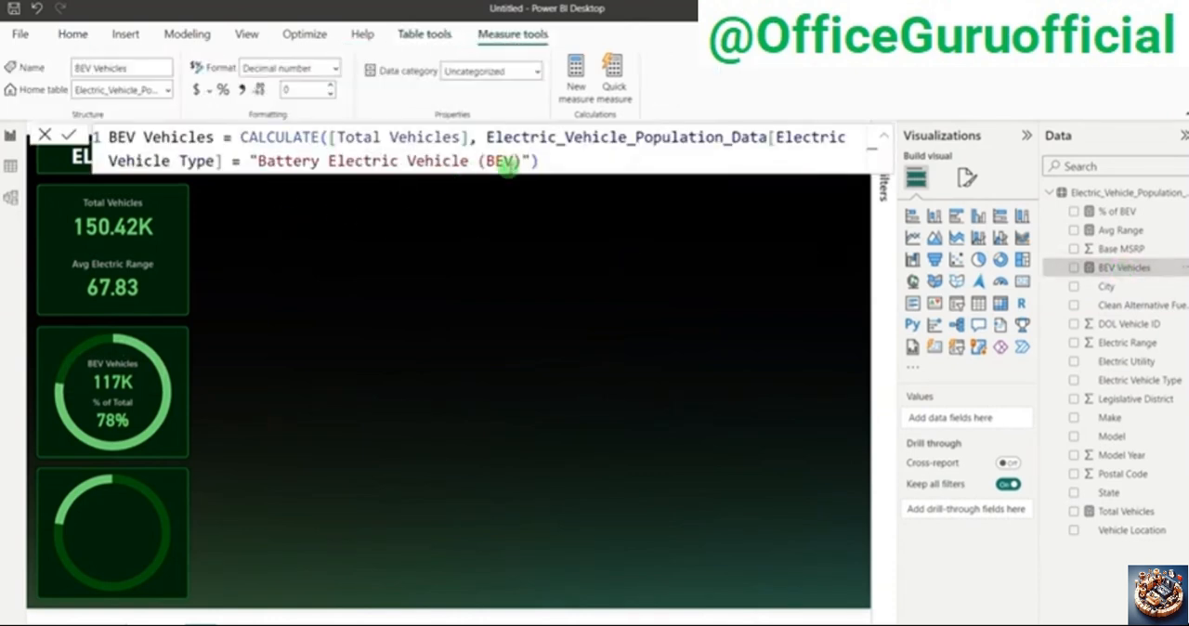
click(544, 162)
drag(544, 161, 82, 137)
key(ctrl+c)
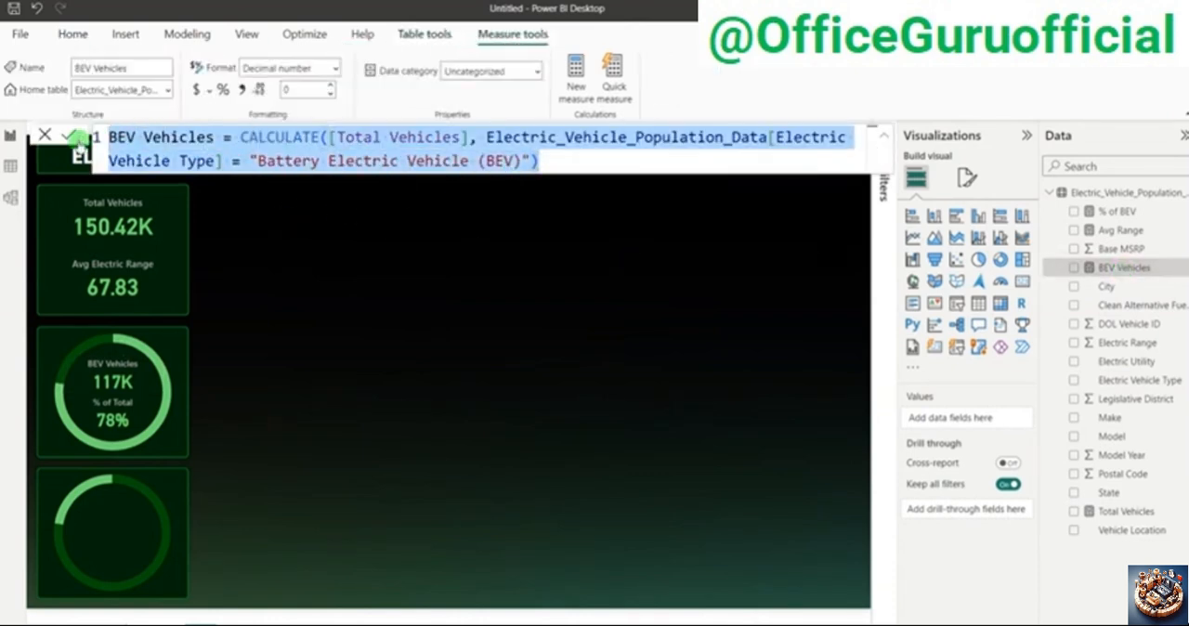
right_click(1108, 289)
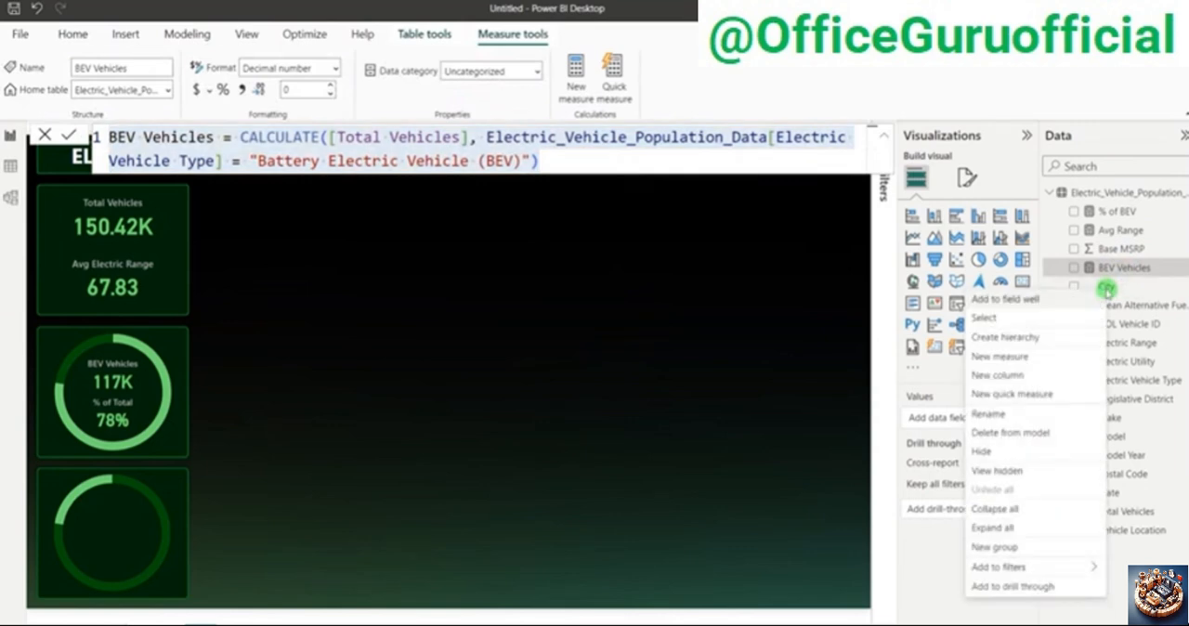
click(1005, 355)
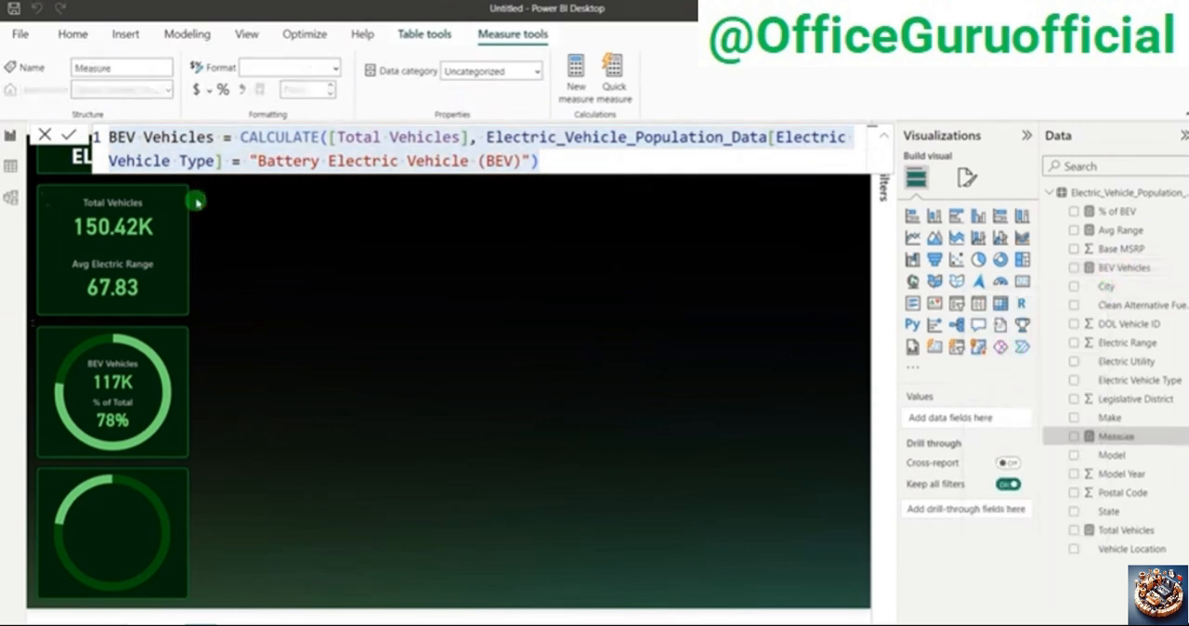
click(156, 140)
key(ctrl+a)
key(ctrl+v)
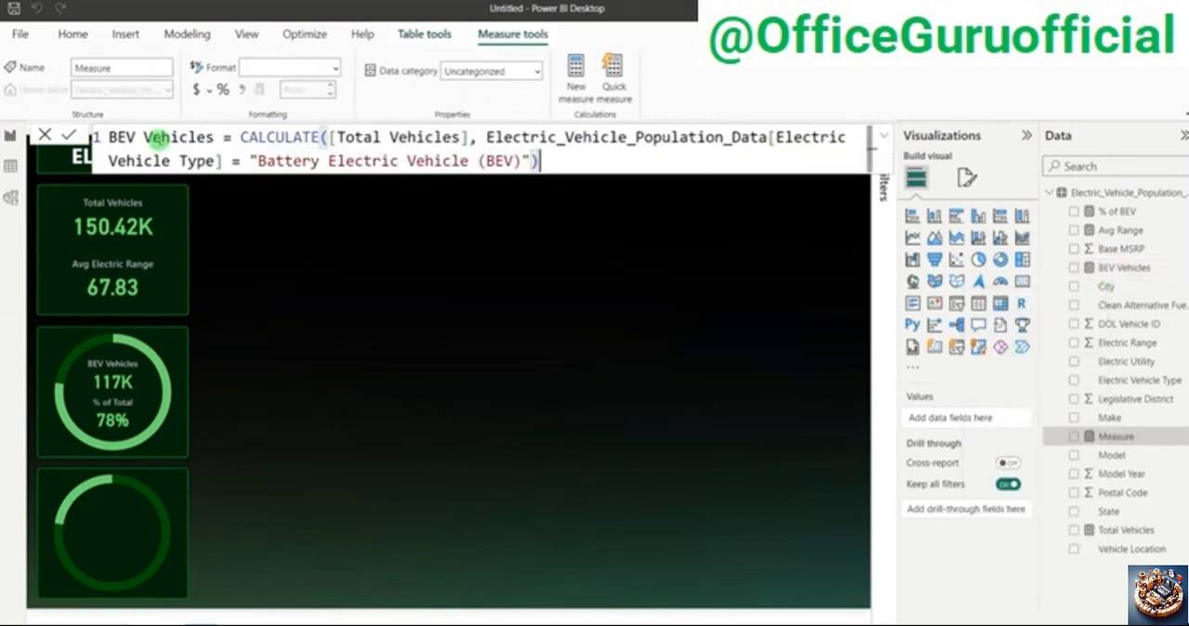
click(108, 138)
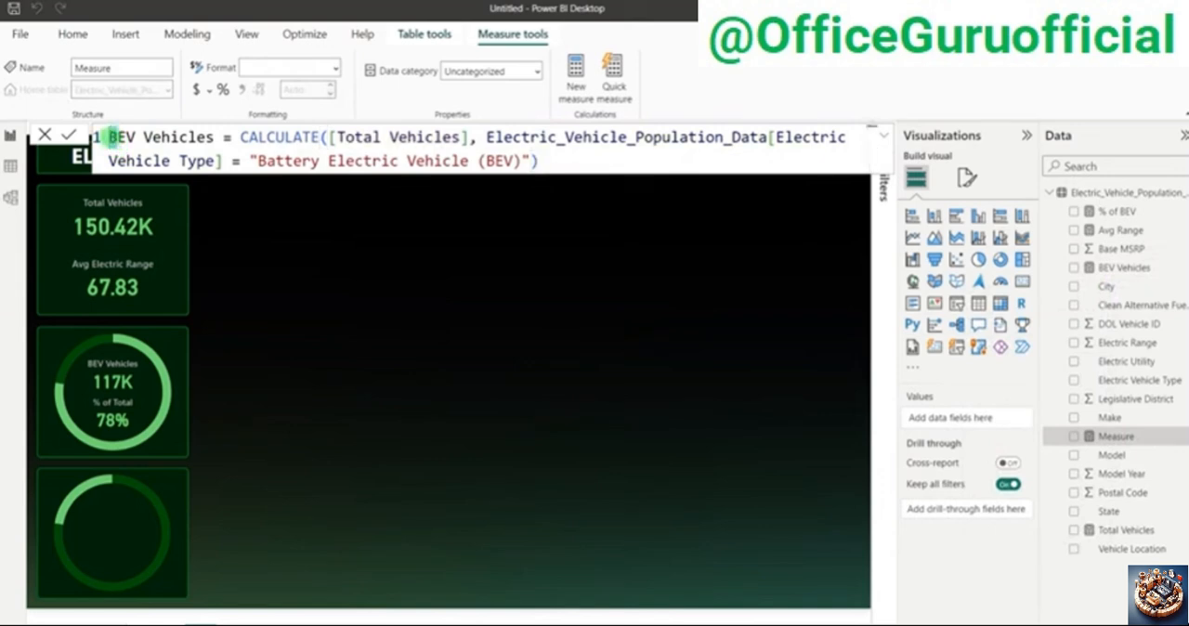
text(PH)
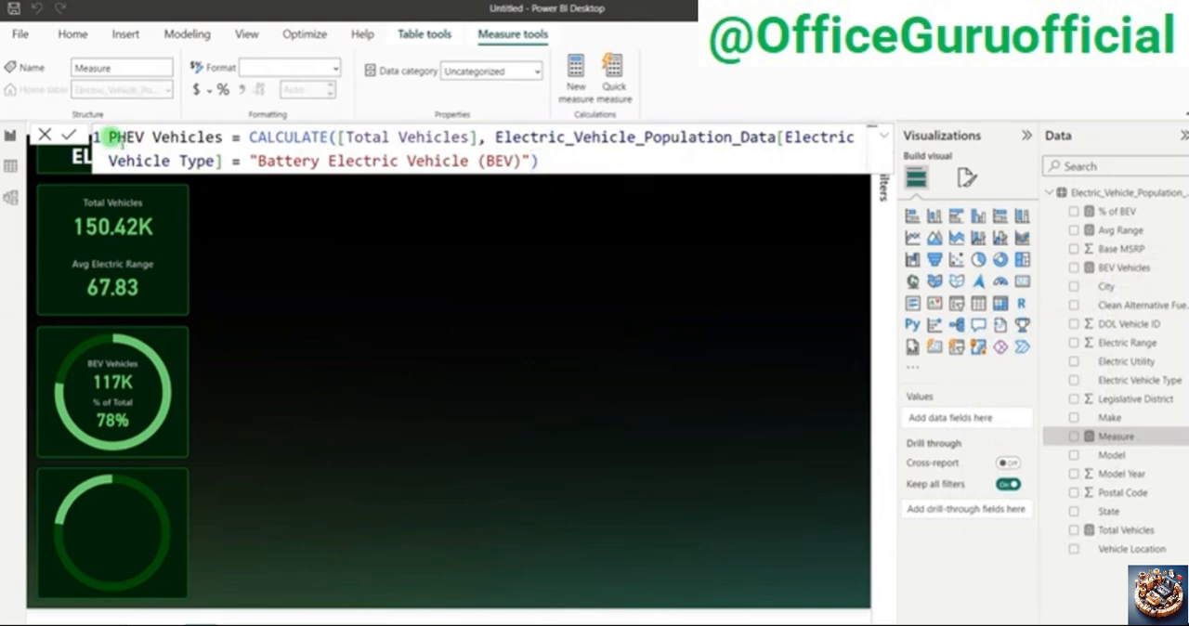
Step: Switch to the Electric_Vehicle_Population_Data workbook in Excel and copy the text "Plug-in Hybrid Electric Vehicle (PHEV)" from cell I3
drag(249, 162, 528, 163)
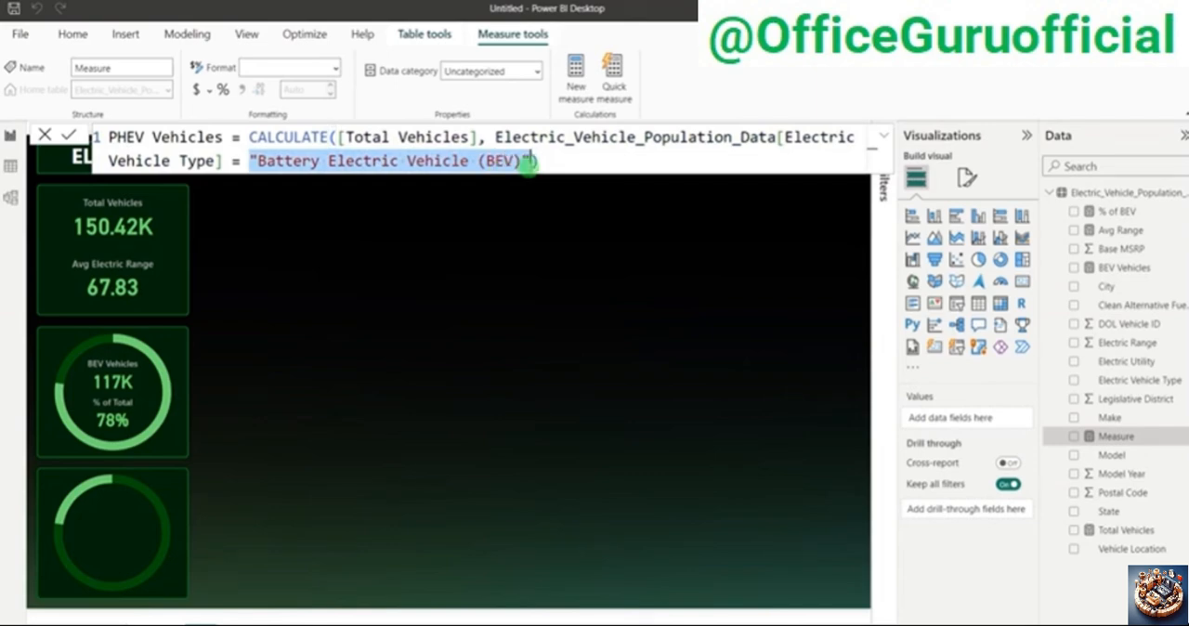
key(alt+Tab)
key(alt+Tab)
key(alt+Tab)
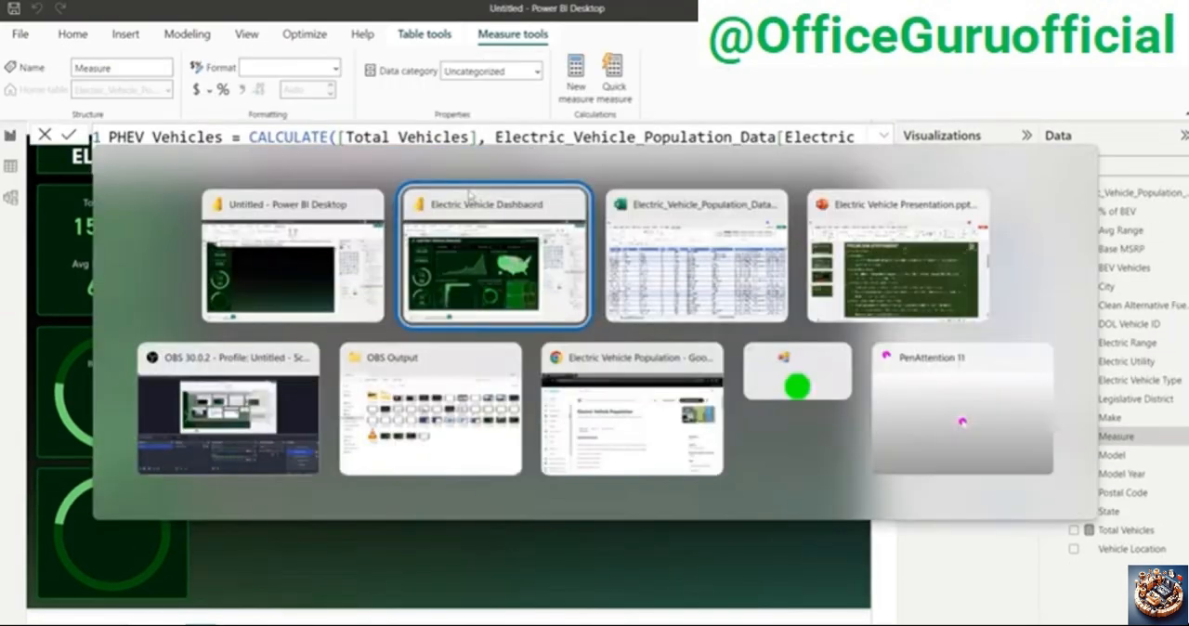
key(alt+Tab)
click(889, 223)
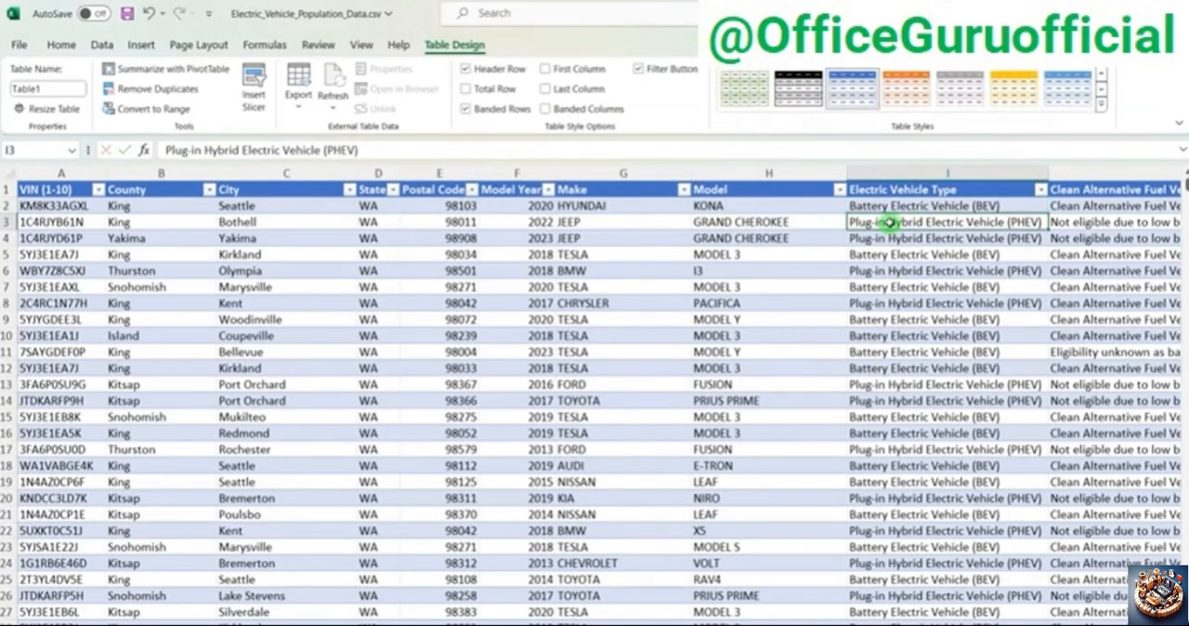
drag(365, 151, 163, 154)
key(ctrl+c)
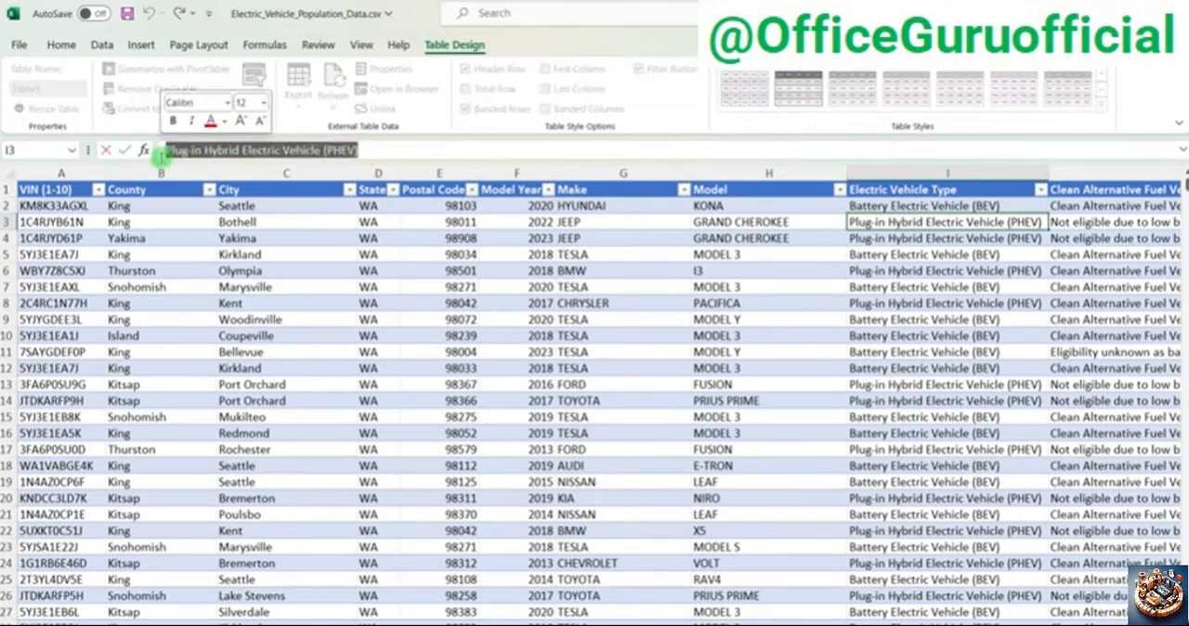
Step: Back in Power BI, replace the PHEV Vehicles filter value with "Plug-in Hybrid Electric Vehicle (PHEV)" and commit the measure
key(alt+Tab)
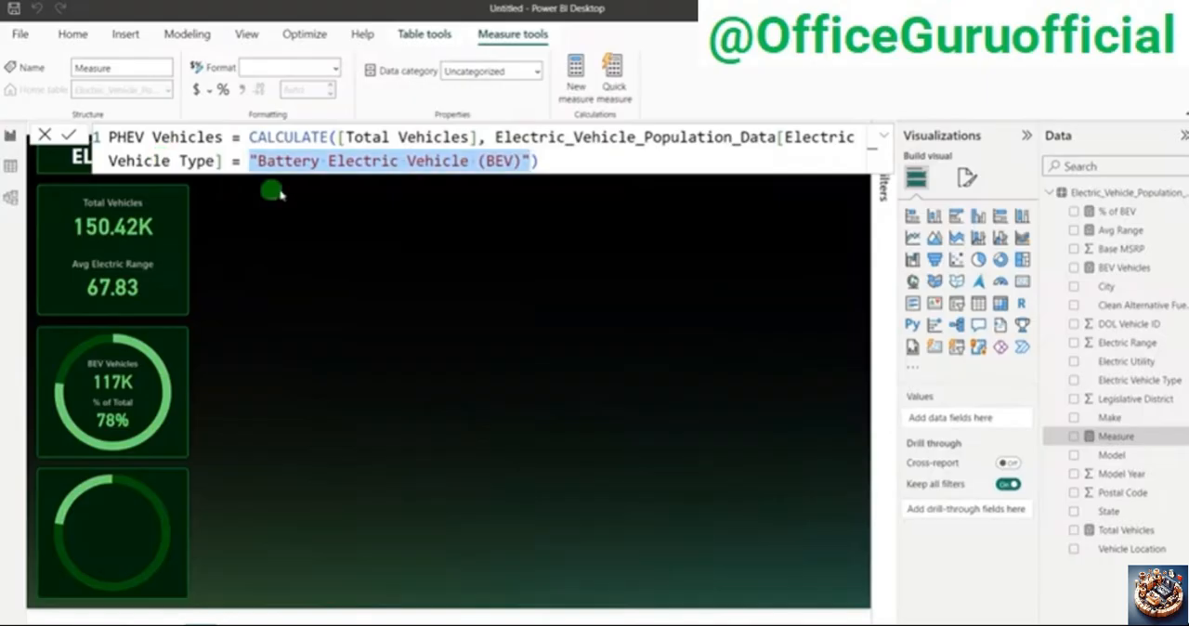
click(259, 161)
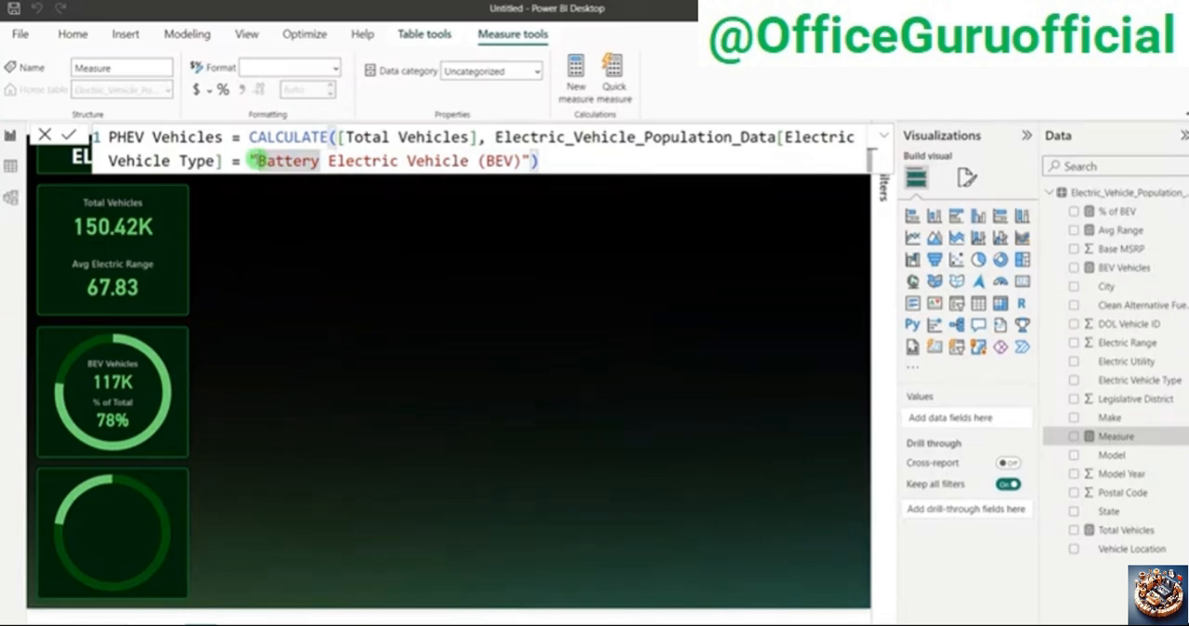
drag(255, 160, 523, 159)
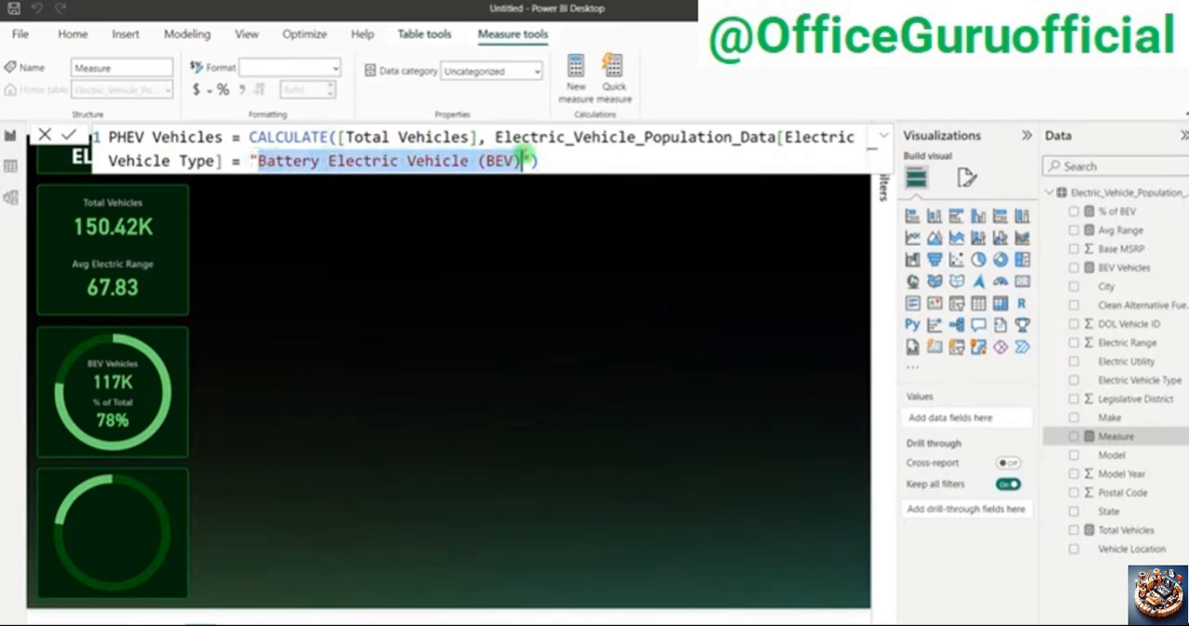
key(ctrl+v)
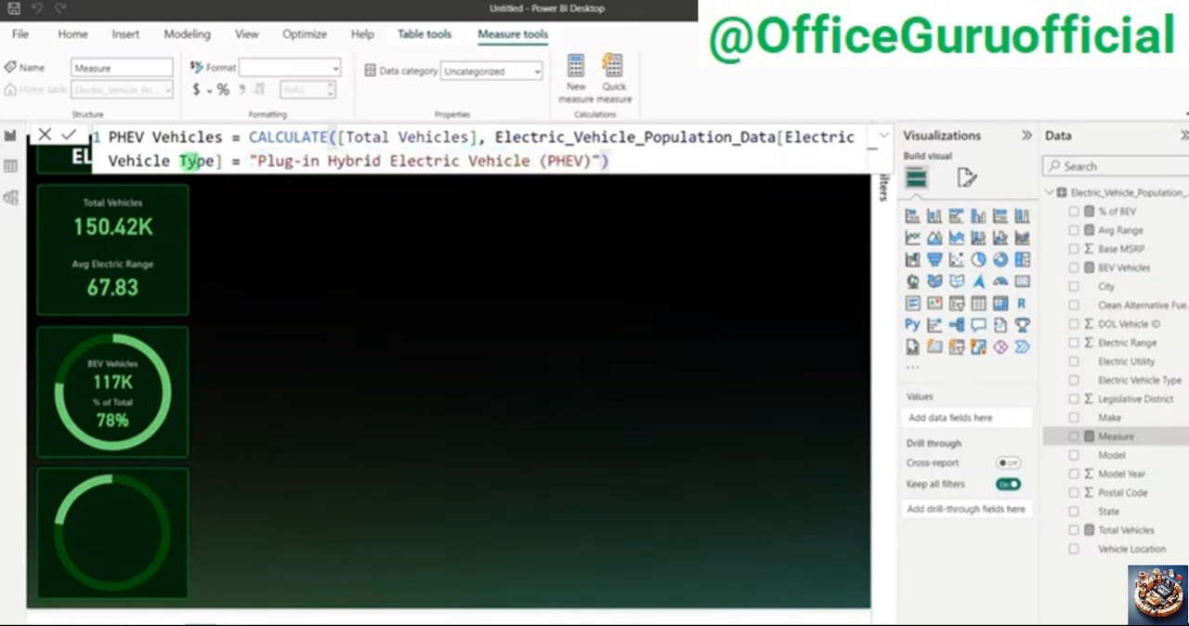
click(69, 135)
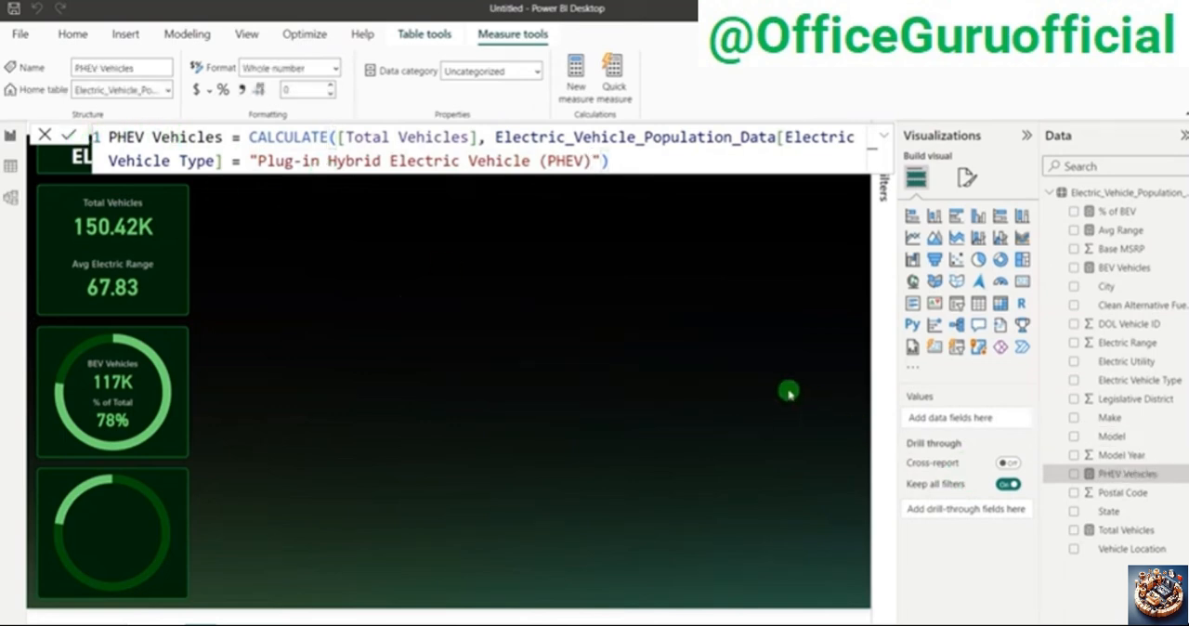
Step: Copy the % of BEV measure's formula and paste it into a new measure
click(1114, 212)
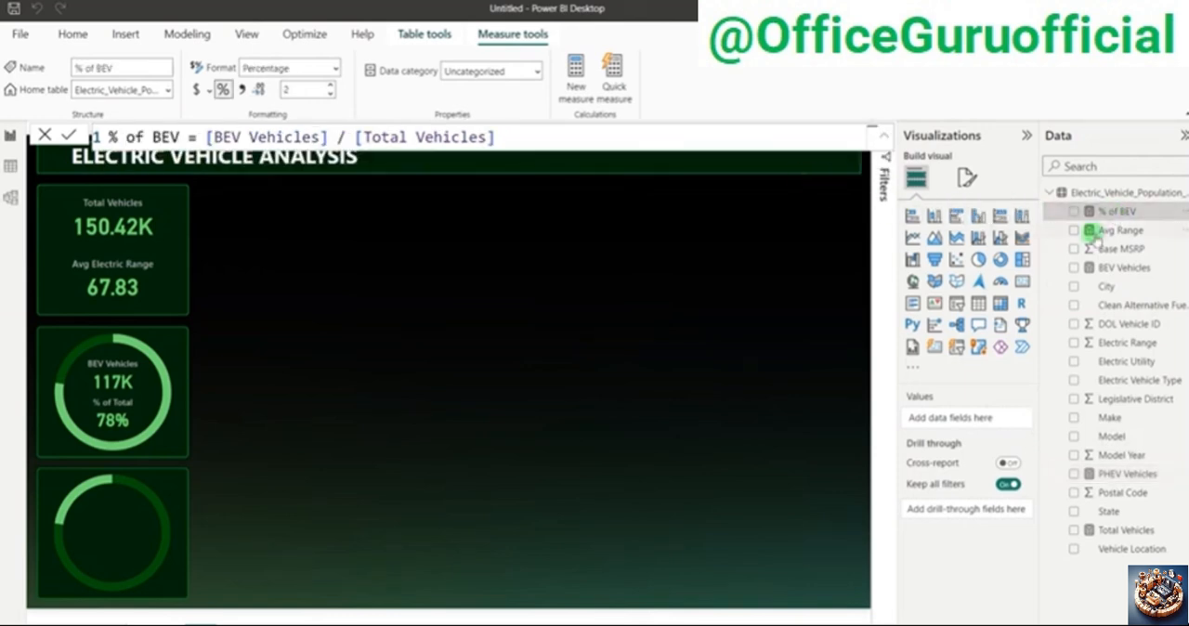
drag(502, 137, 83, 137)
key(ctrl+c)
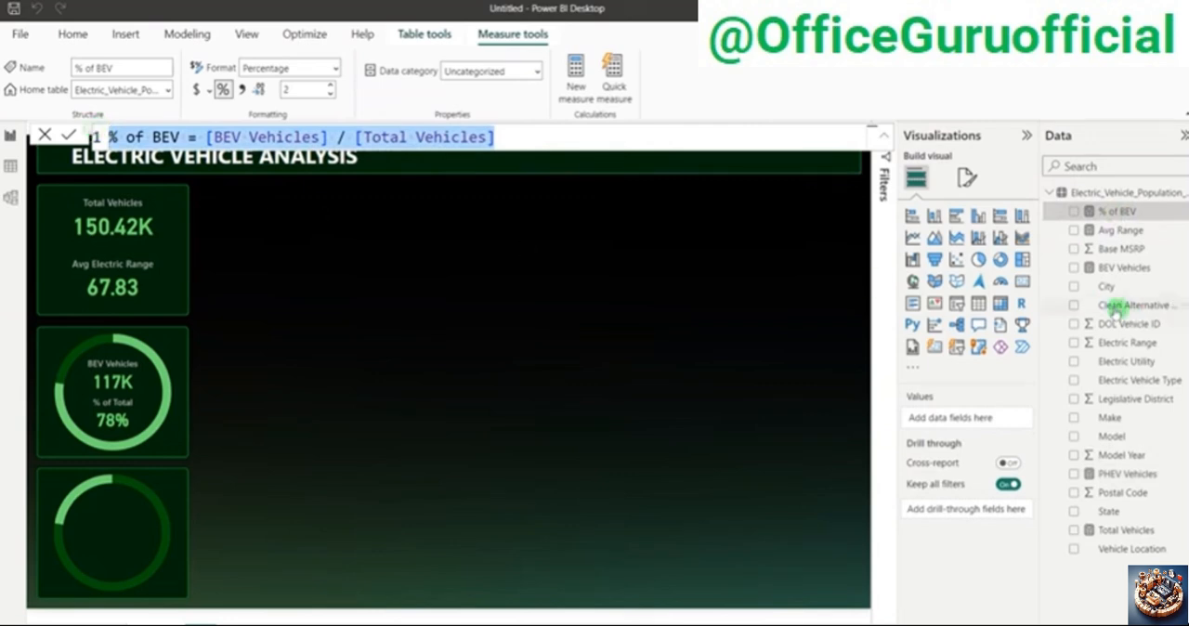
right_click(1114, 307)
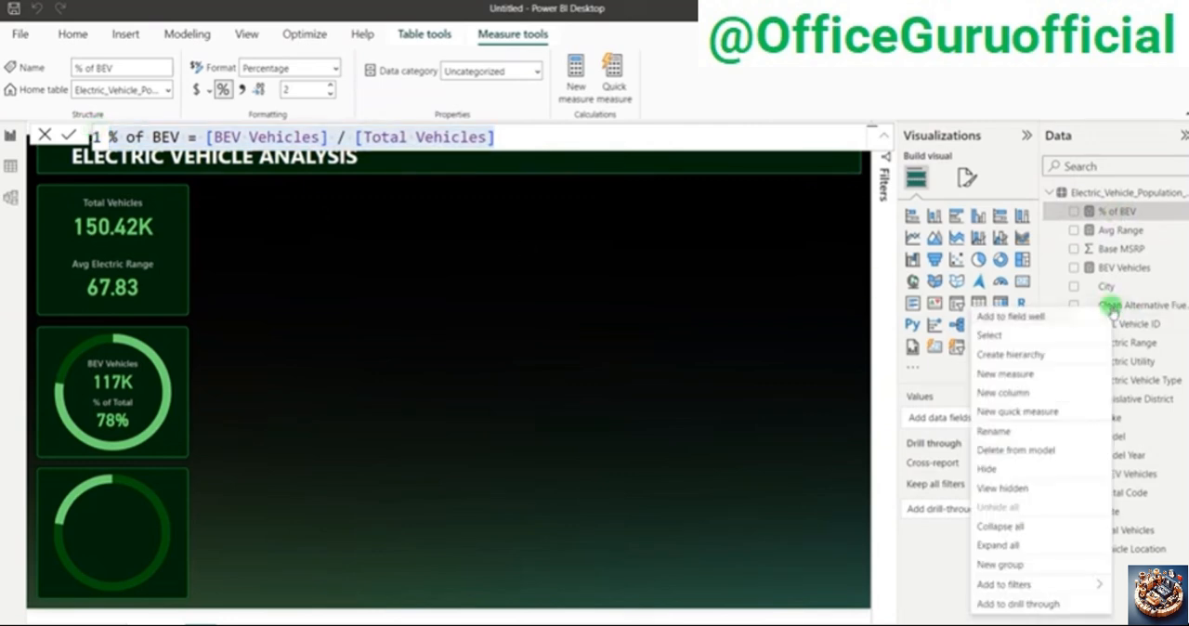
click(1011, 375)
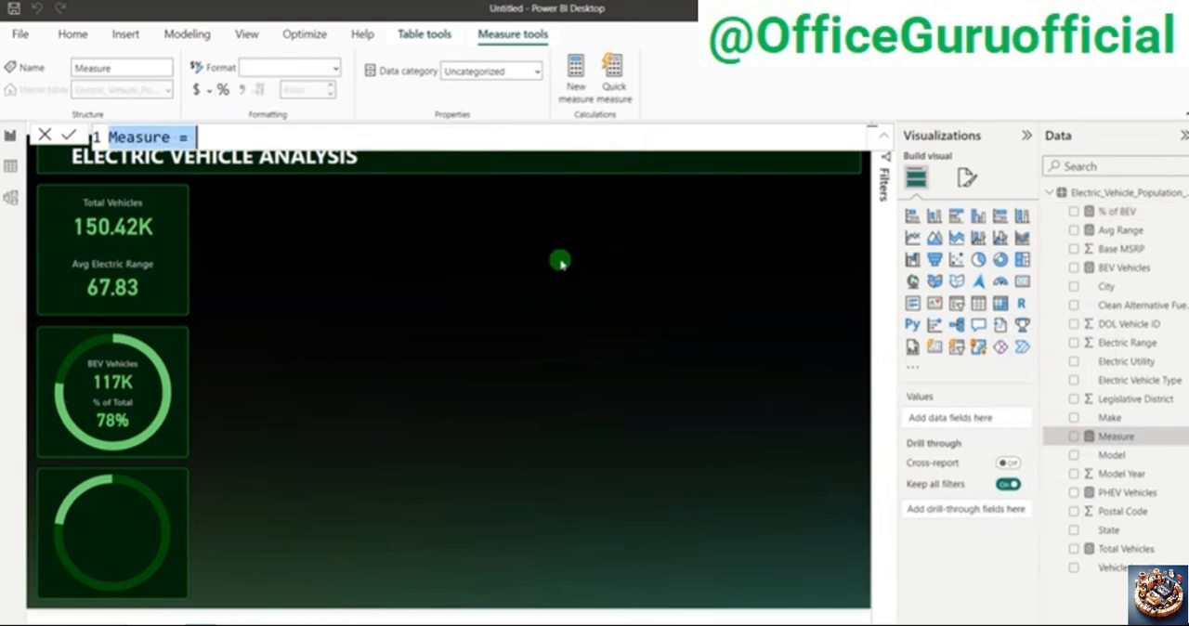
key(ctrl+v)
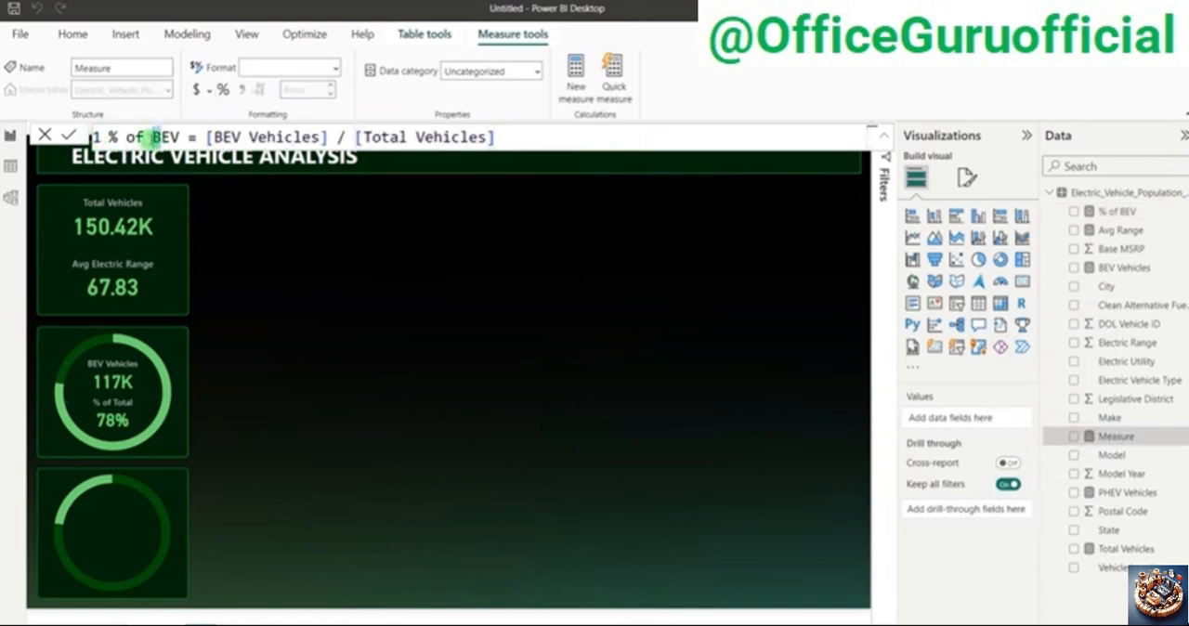
Step: Rename the pasted measure % of PHEV, replace its numerator with [PHEV Vehicles] over [Total Vehicles], and commit it
key(Delete)
text(PH)
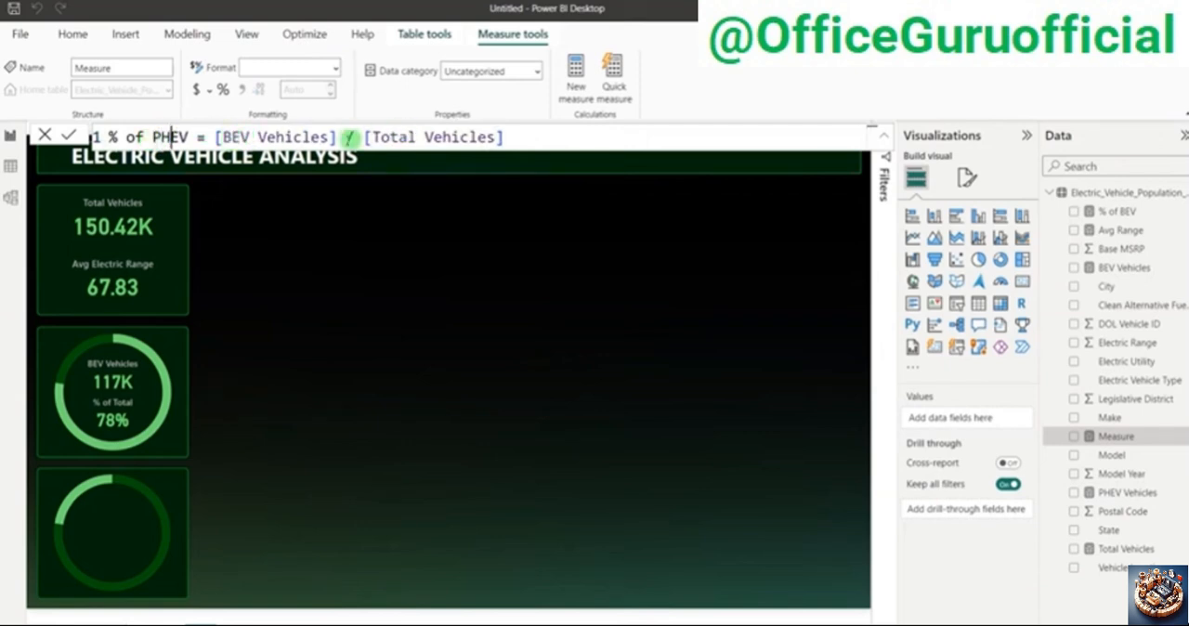
drag(338, 137, 214, 124)
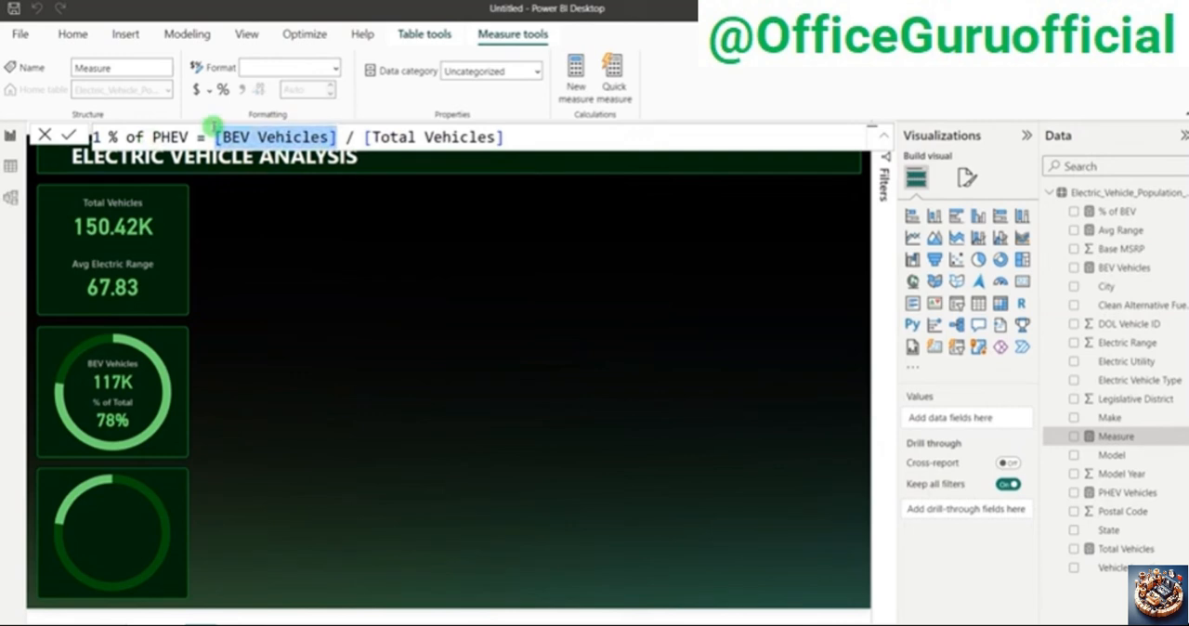
text([PHEV Vehicles])
key(Tab)
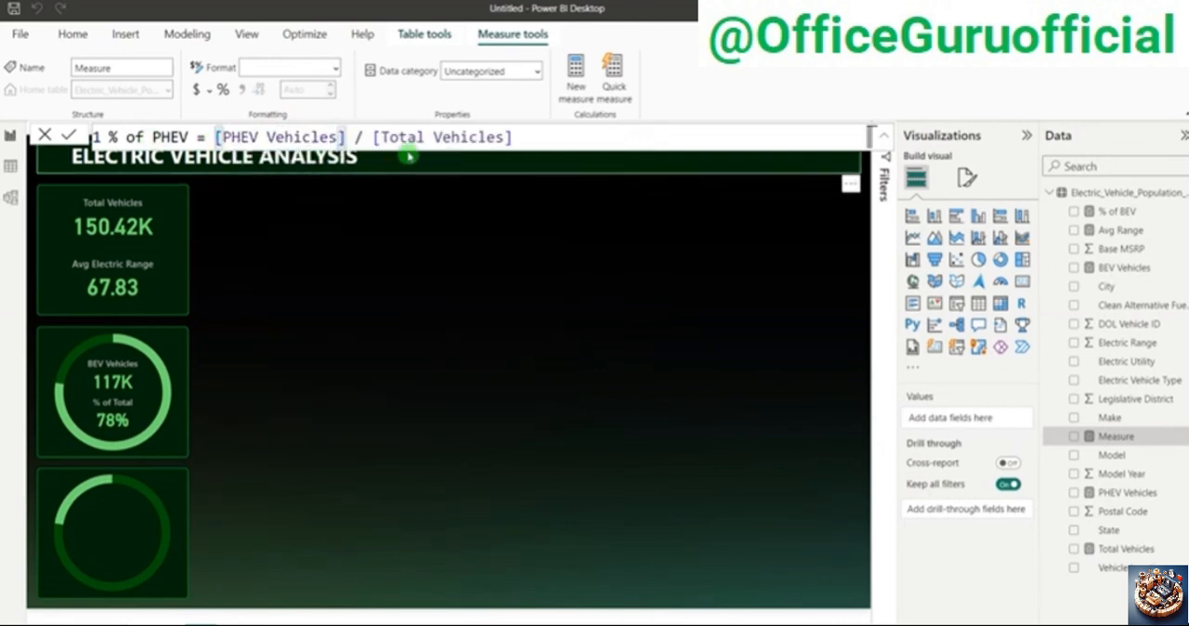
drag(376, 137, 502, 138)
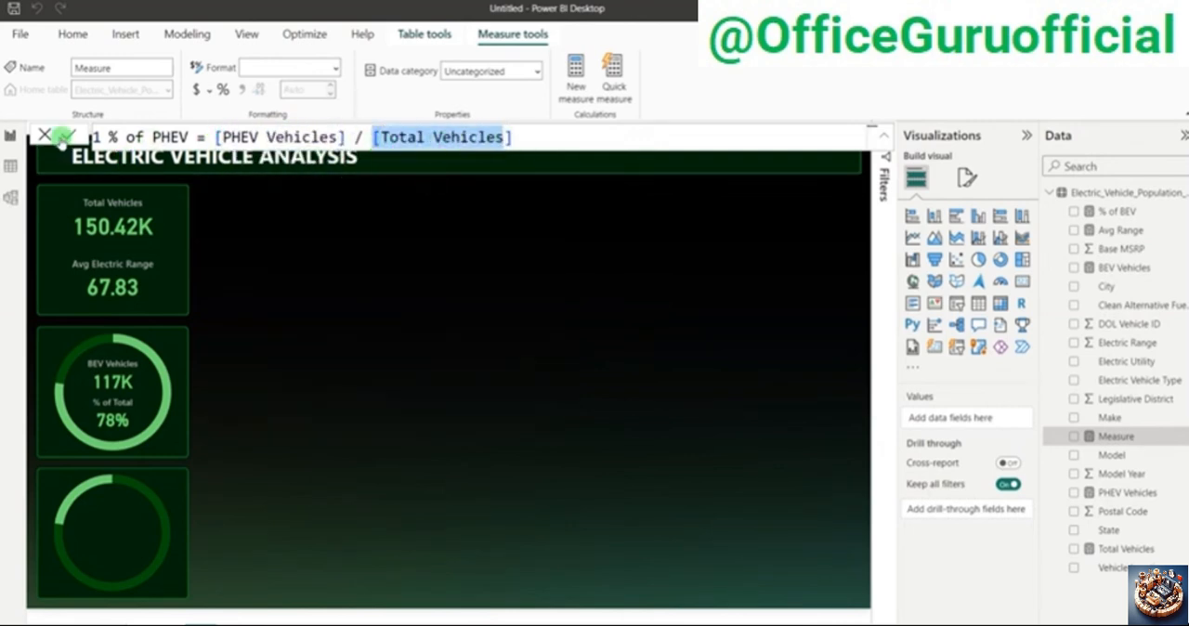
click(62, 138)
click(662, 346)
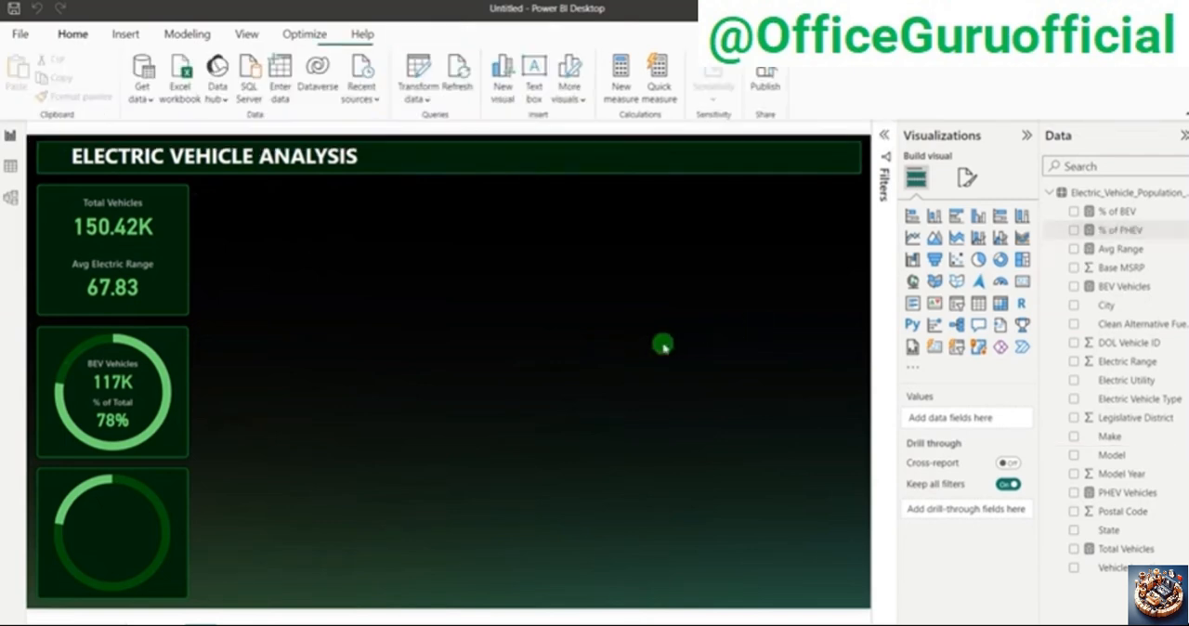
Step: Duplicate the BEV Vehicles card and place the copy on the empty area of the canvas
click(116, 370)
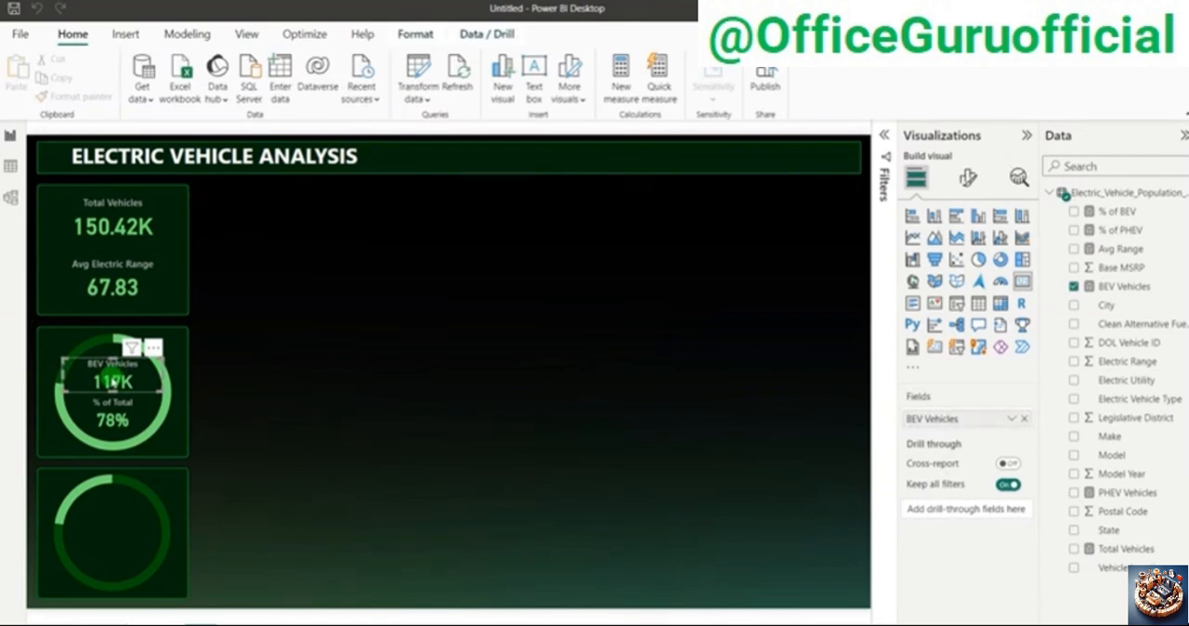
drag(112, 382, 375, 400)
key(ctrl+z)
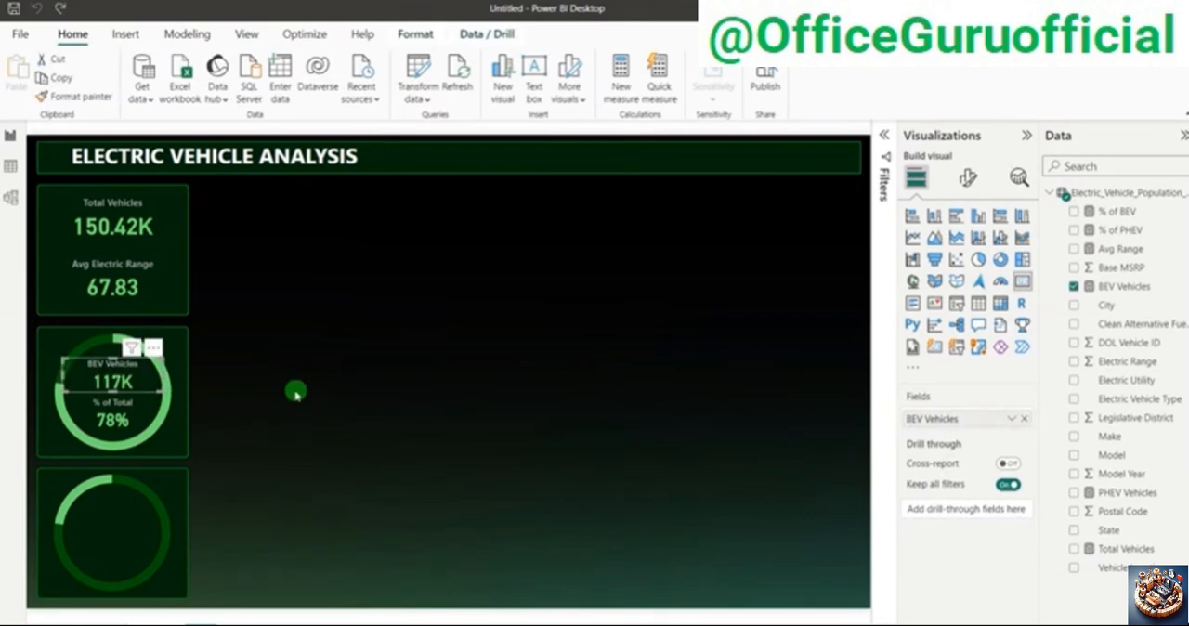
key(ctrl+c)
key(ctrl+v)
drag(130, 385, 532, 398)
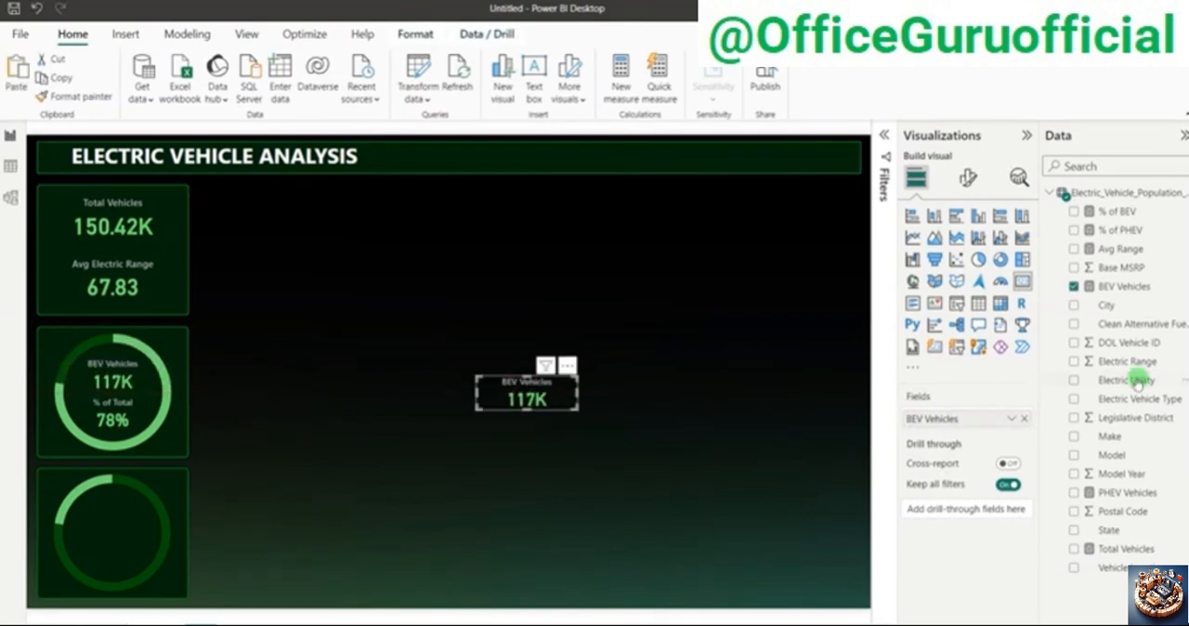
Step: Replace the copied card's field with PHEV Vehicles and move the card into the upper half of the lower donut
click(1024, 418)
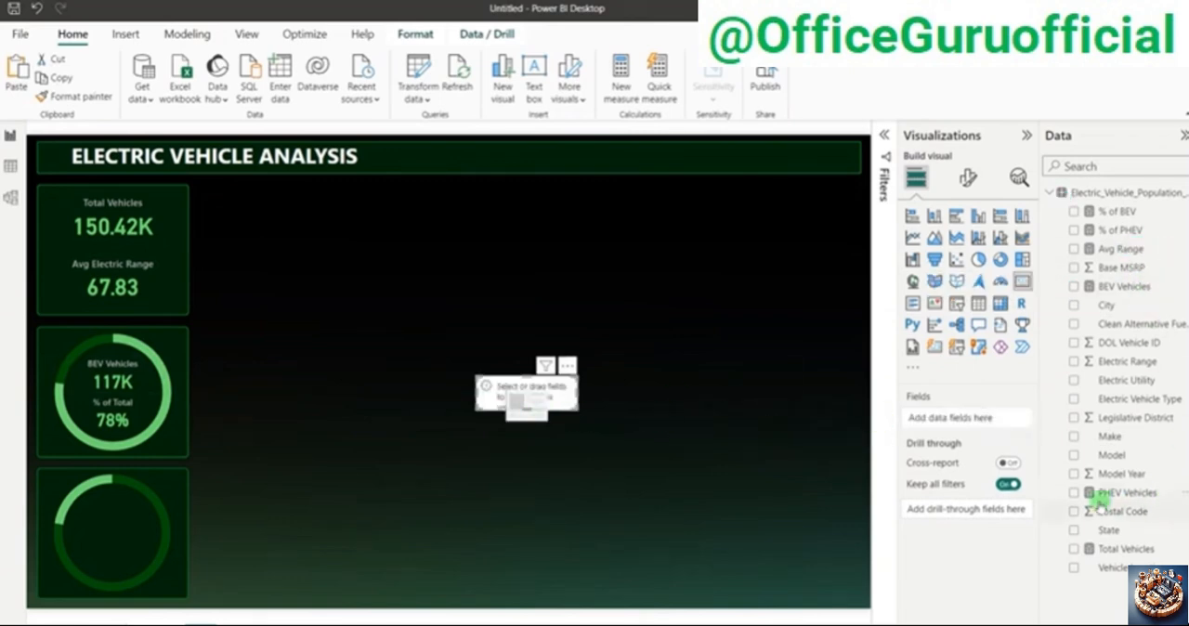
click(1075, 492)
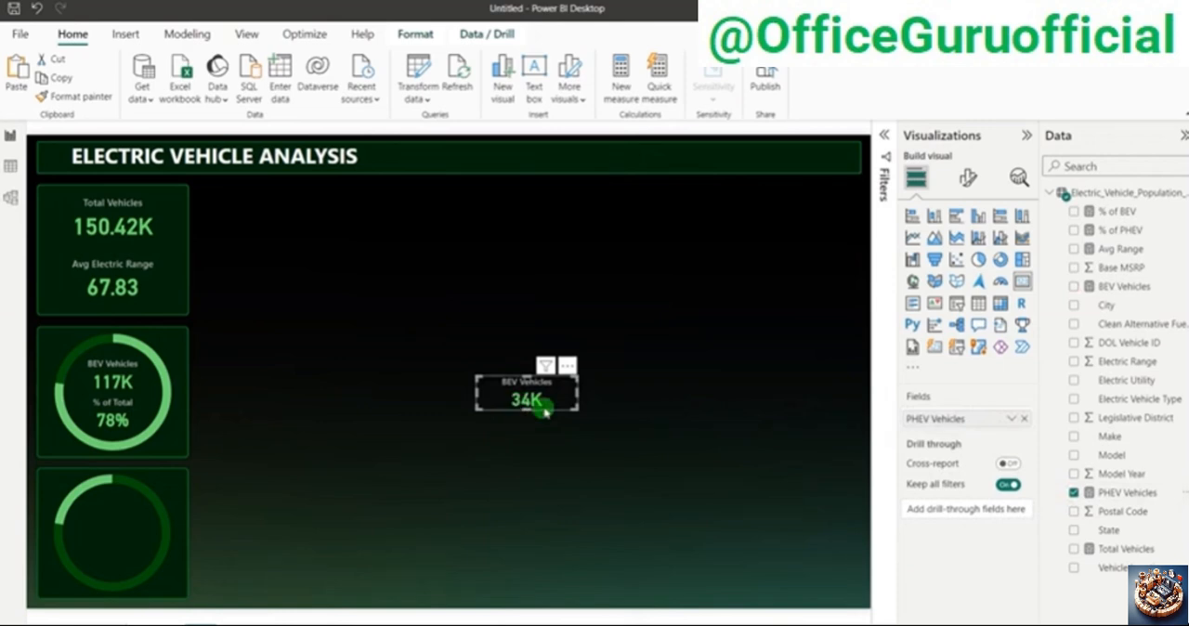
drag(551, 406, 137, 525)
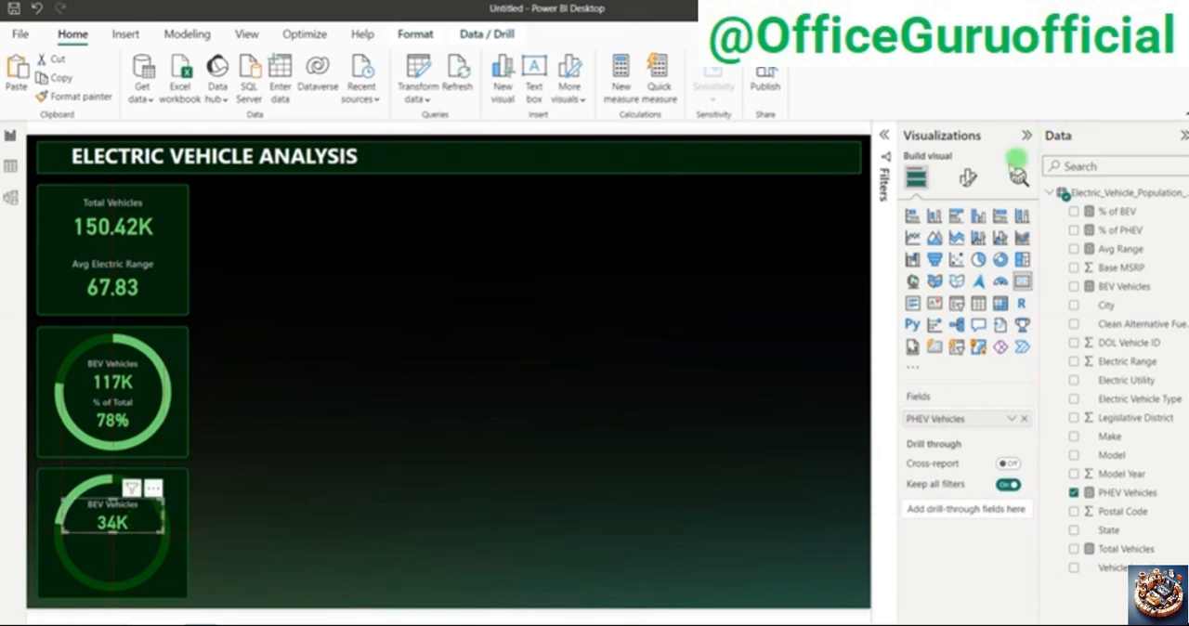
Step: Change the title text of the card in the lower donut to "PHEV Vehicles"
click(967, 177)
click(967, 249)
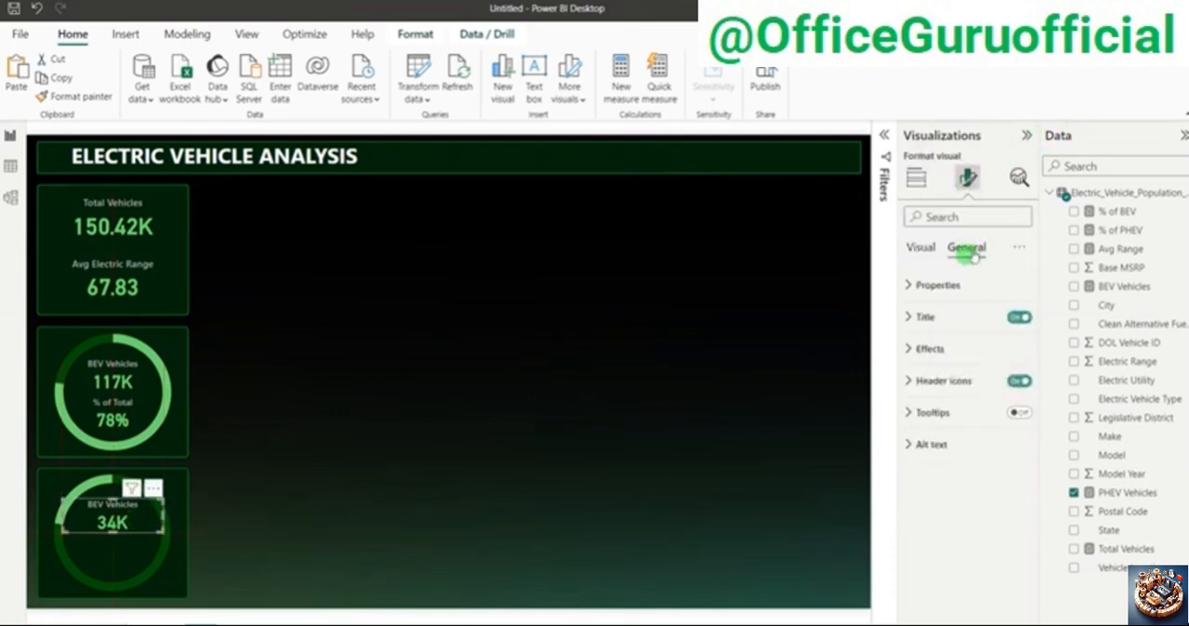
click(948, 317)
click(929, 395)
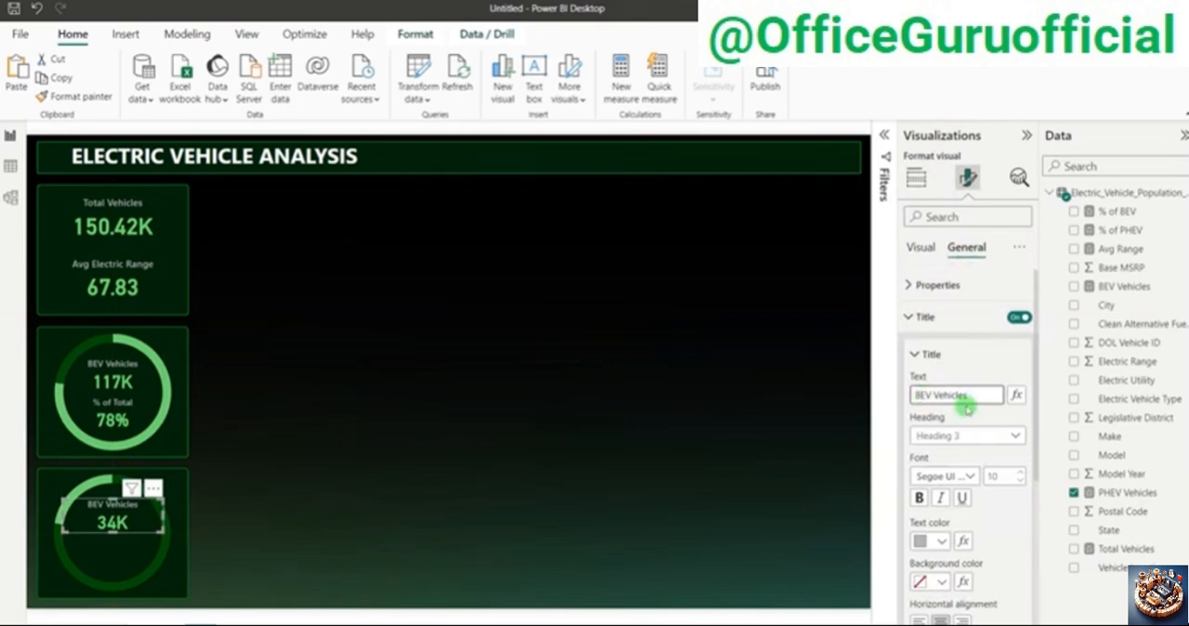
text(PH)
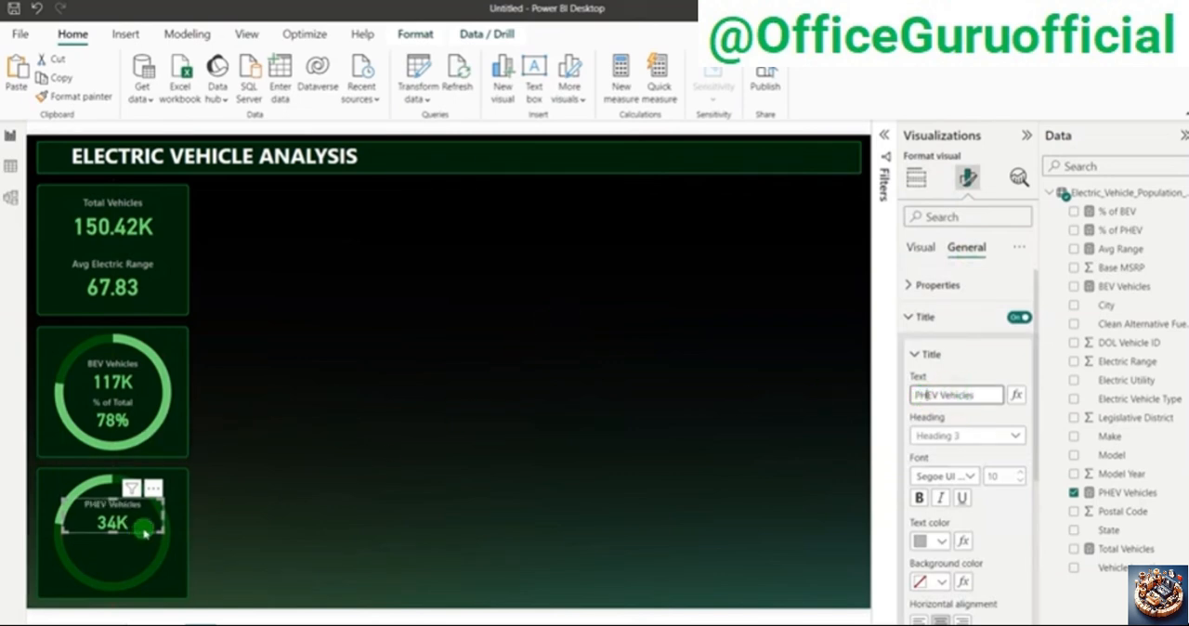
click(375, 512)
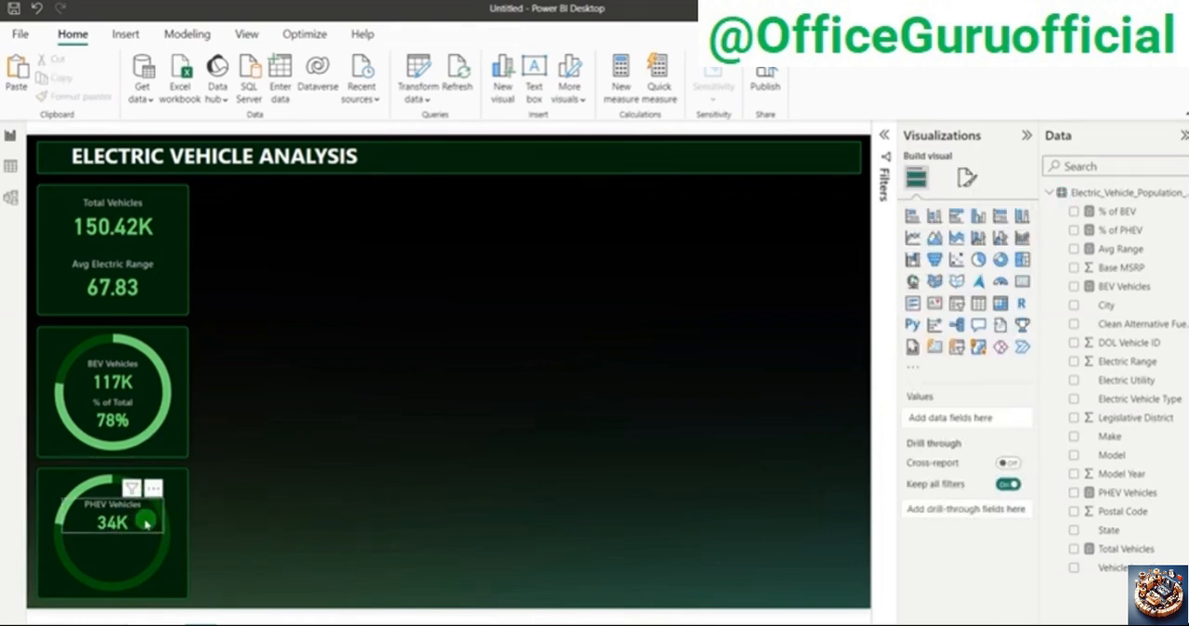
Step: Duplicate the PHEV Vehicles card and replace the copy's field with the % of PHEV measure
click(146, 525)
key(ctrl+c)
key(ctrl+v)
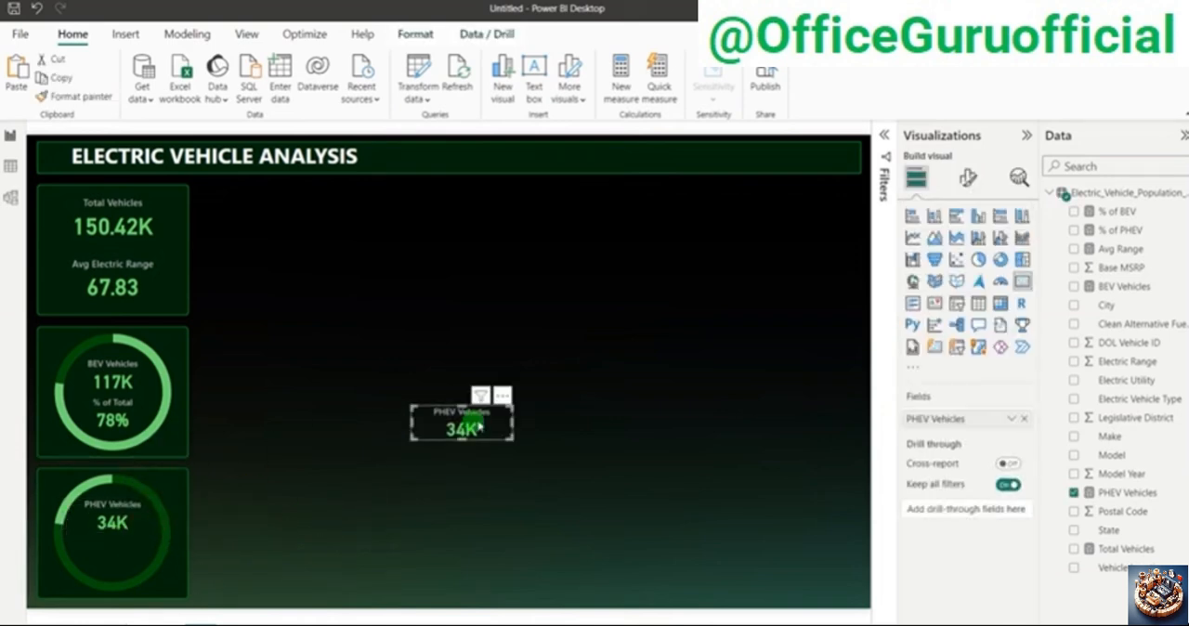
click(1024, 419)
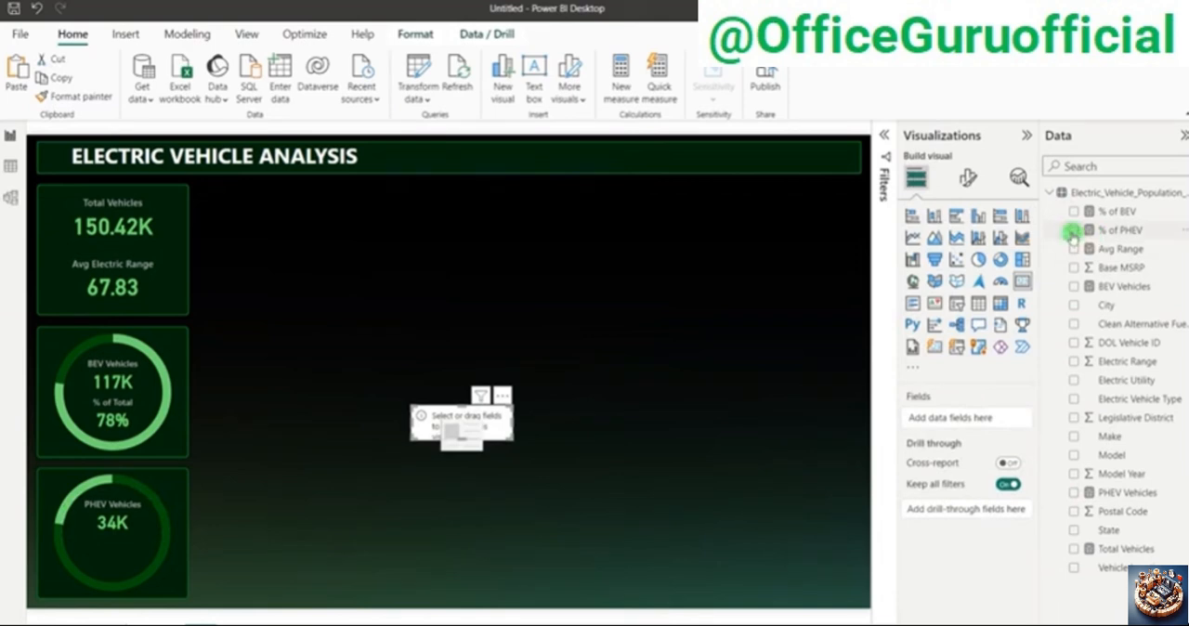
click(1074, 229)
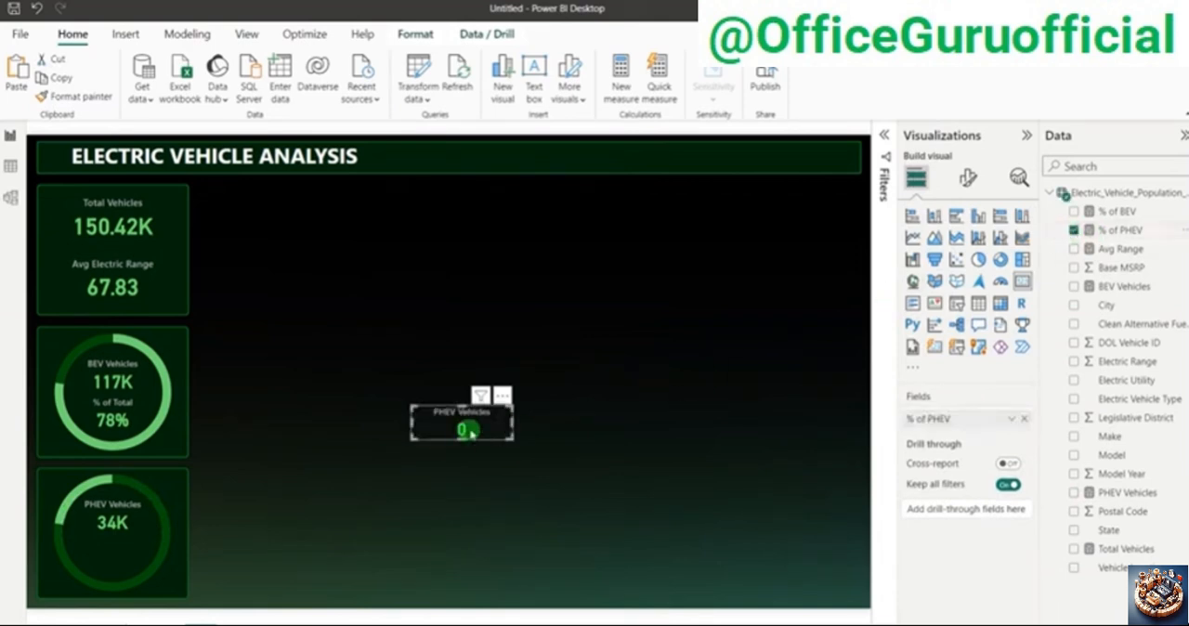
Step: Format the % of PHEV measure as a percentage and change its card's title to "% of Total"
click(1120, 230)
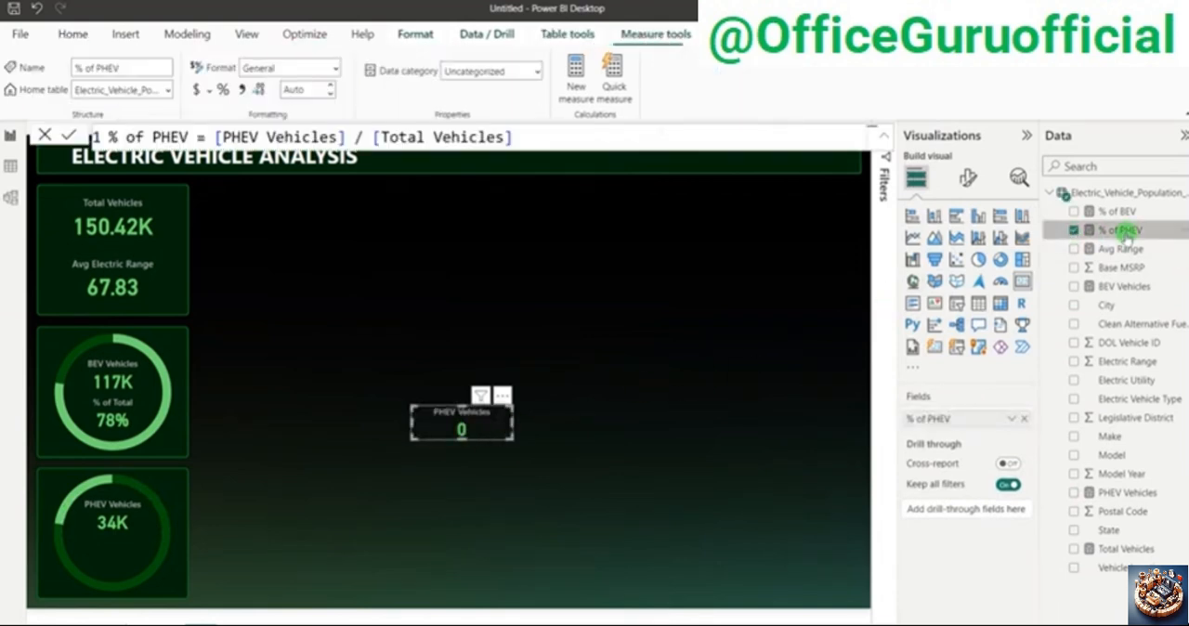
click(223, 90)
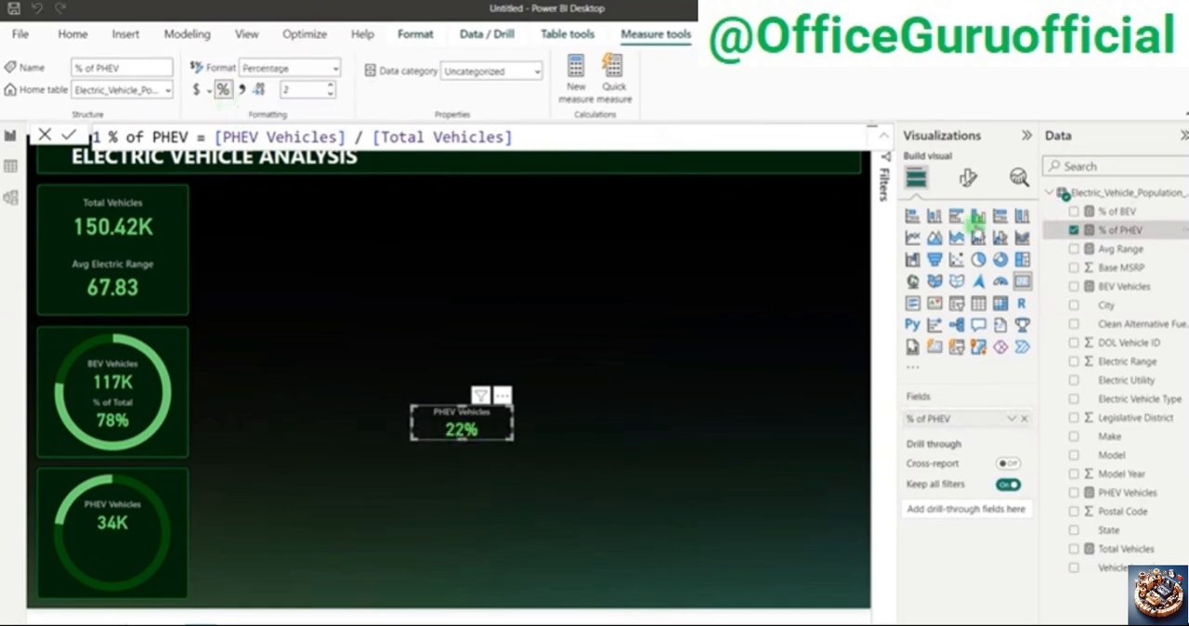
click(966, 178)
click(949, 247)
click(950, 318)
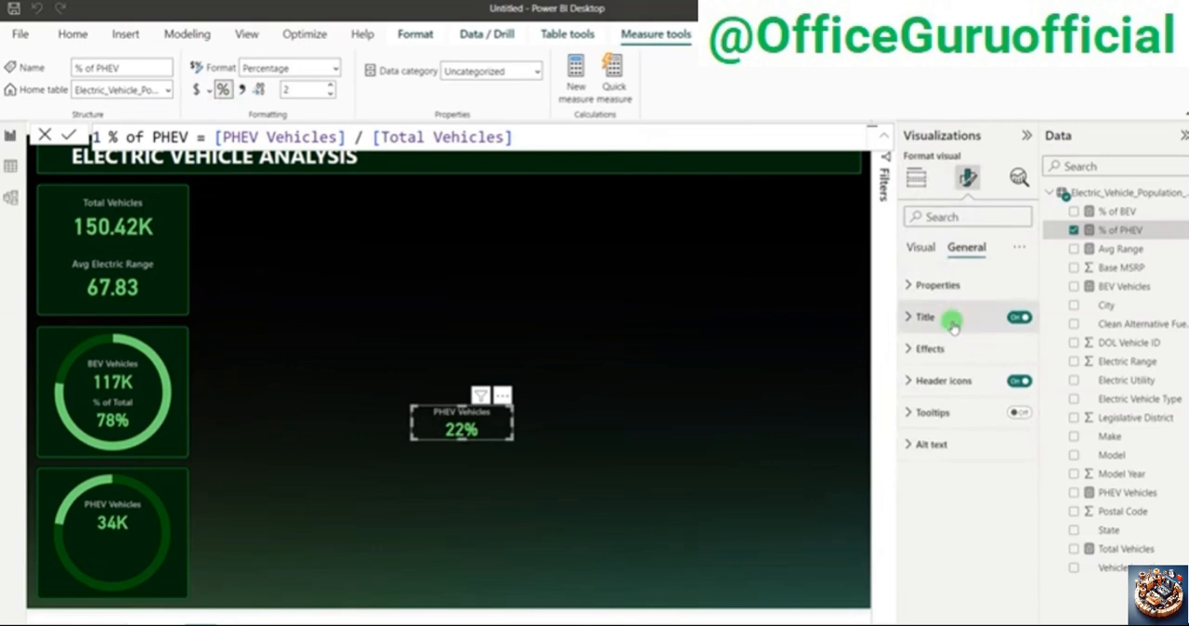
drag(979, 394, 882, 398)
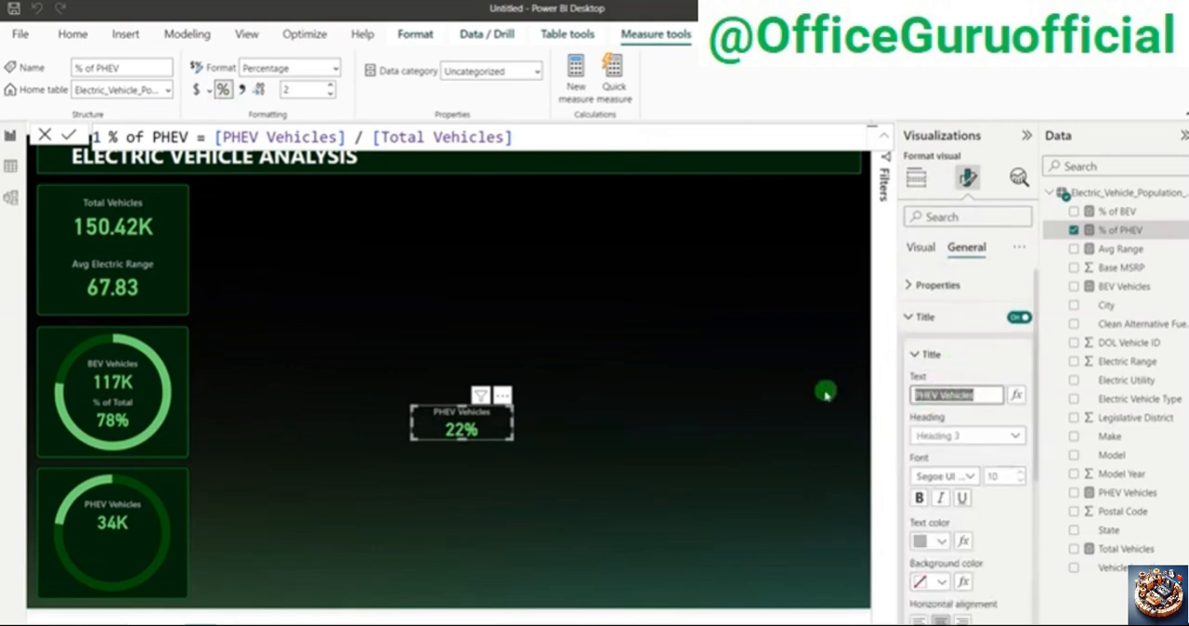
text(% of Total)
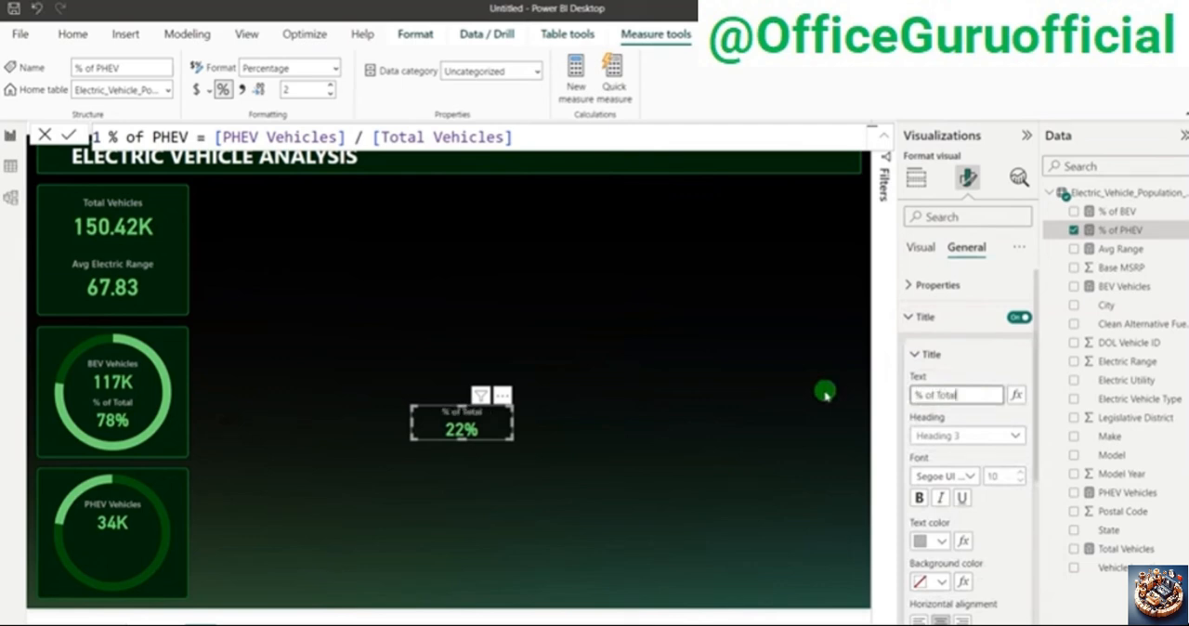
Step: Position the new % of Total card inside the lower donut, beneath the PHEV Vehicles card
drag(472, 414, 127, 558)
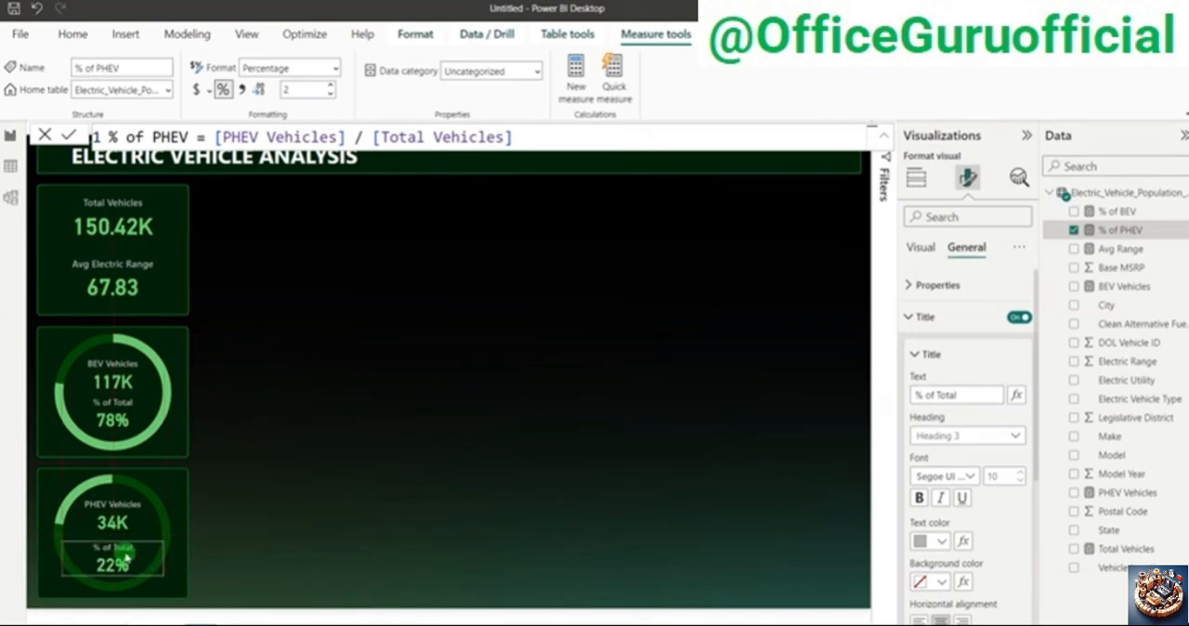
click(657, 448)
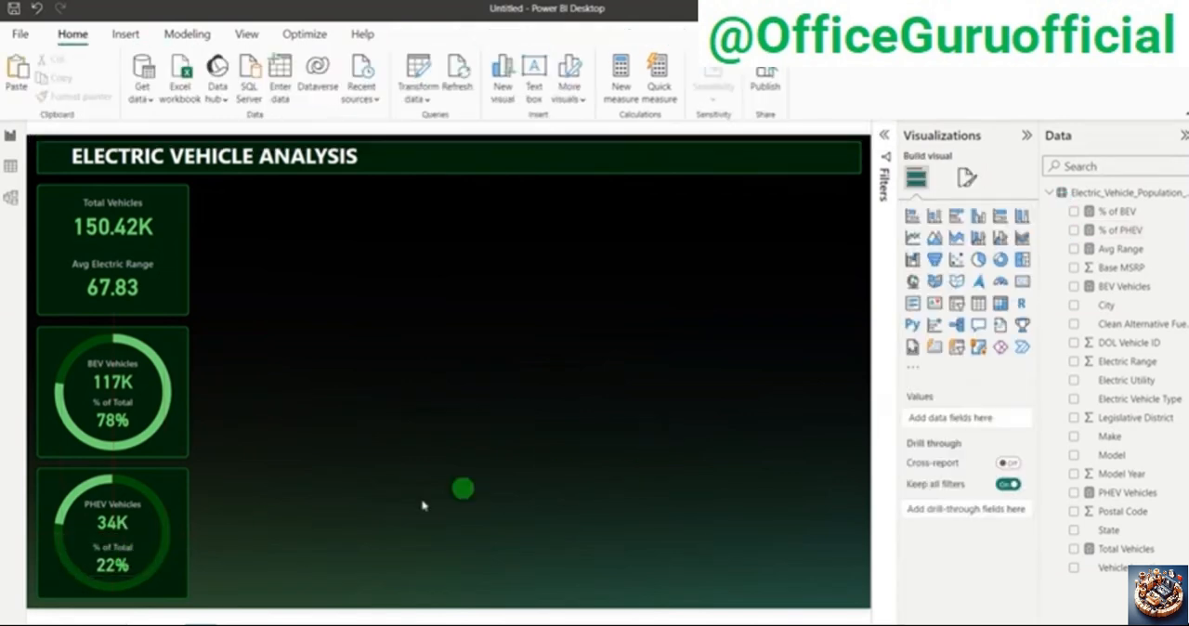
click(119, 557)
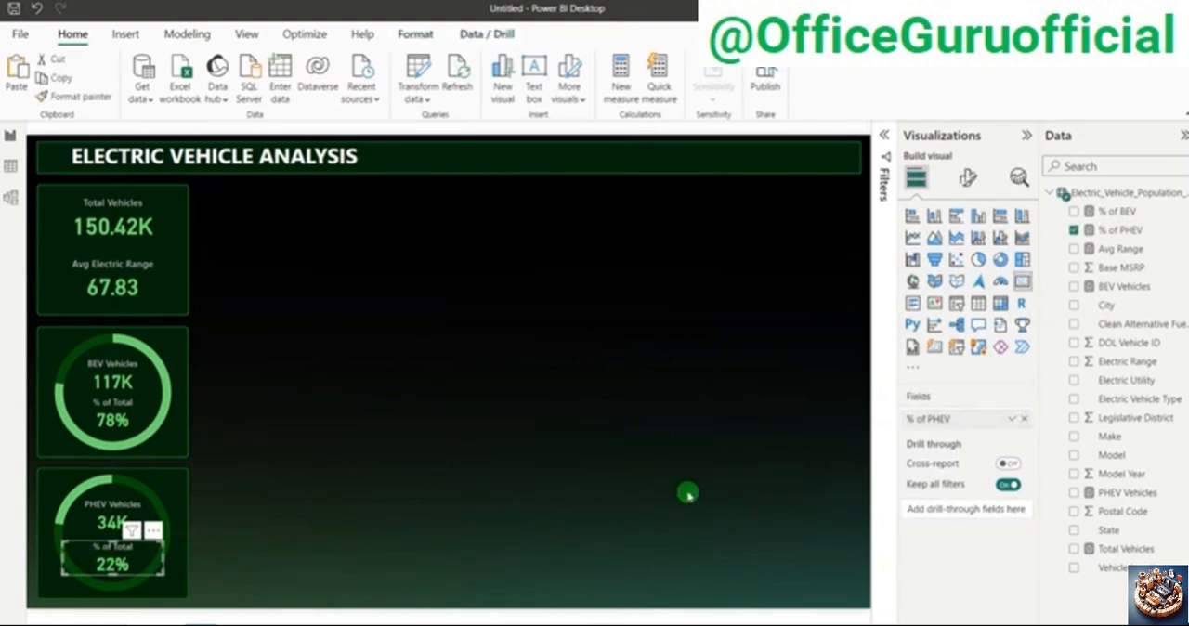
click(635, 474)
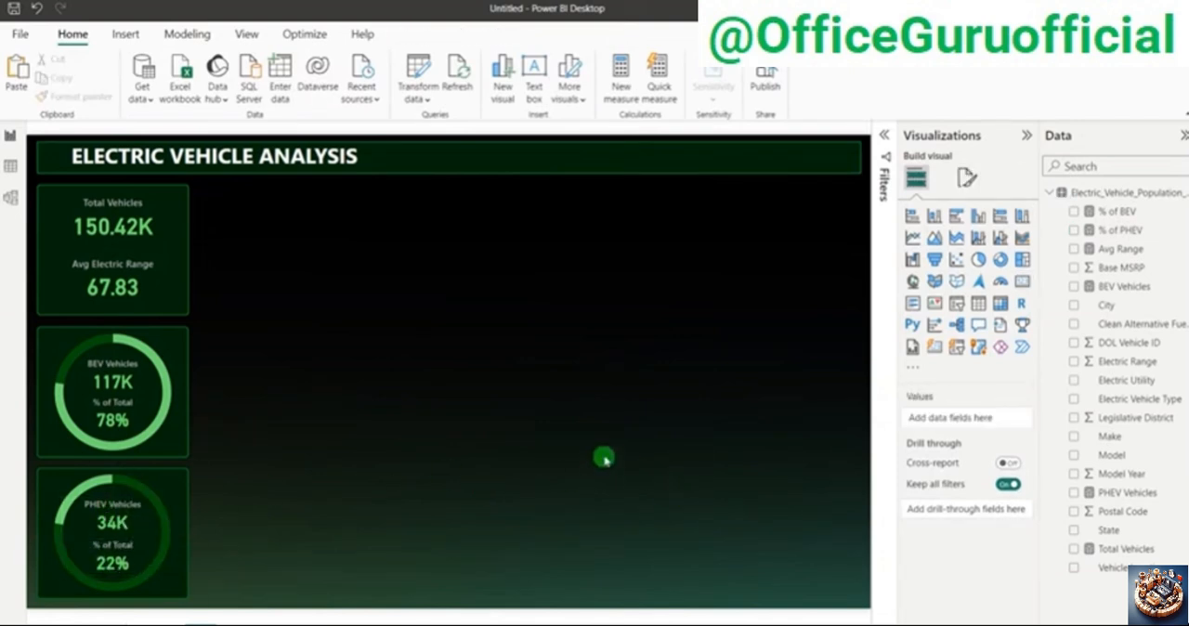
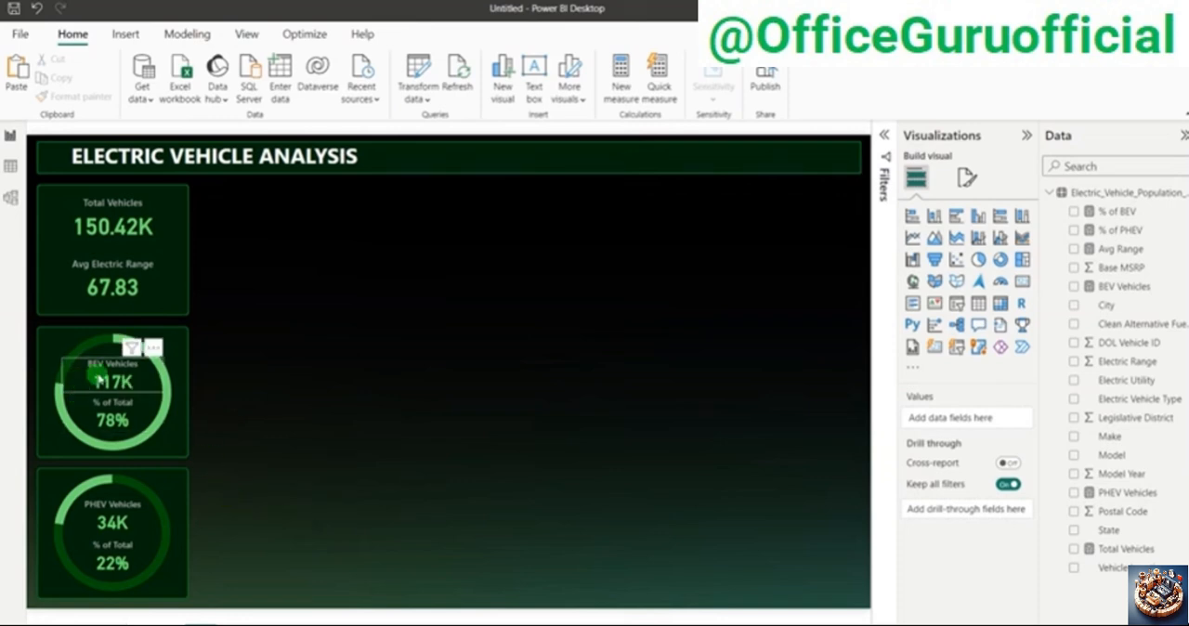
Step: Switch to the PowerPoint presentation, review the Charts Requirement on its second slide, and return to the Power BI report
click(111, 397)
click(459, 435)
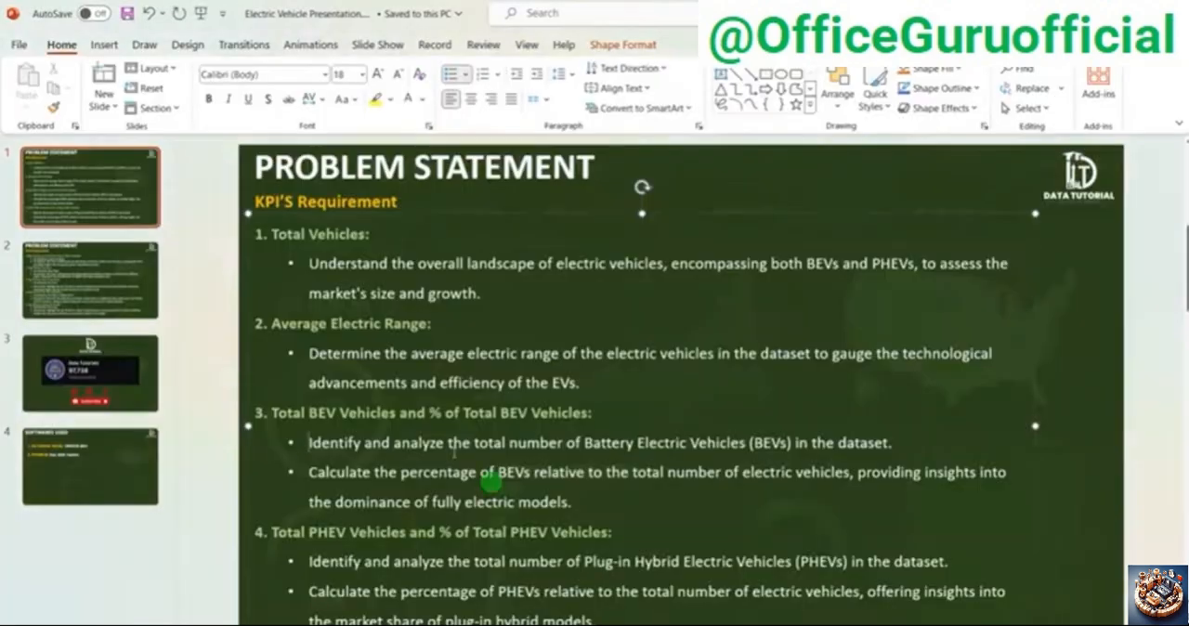
click(140, 297)
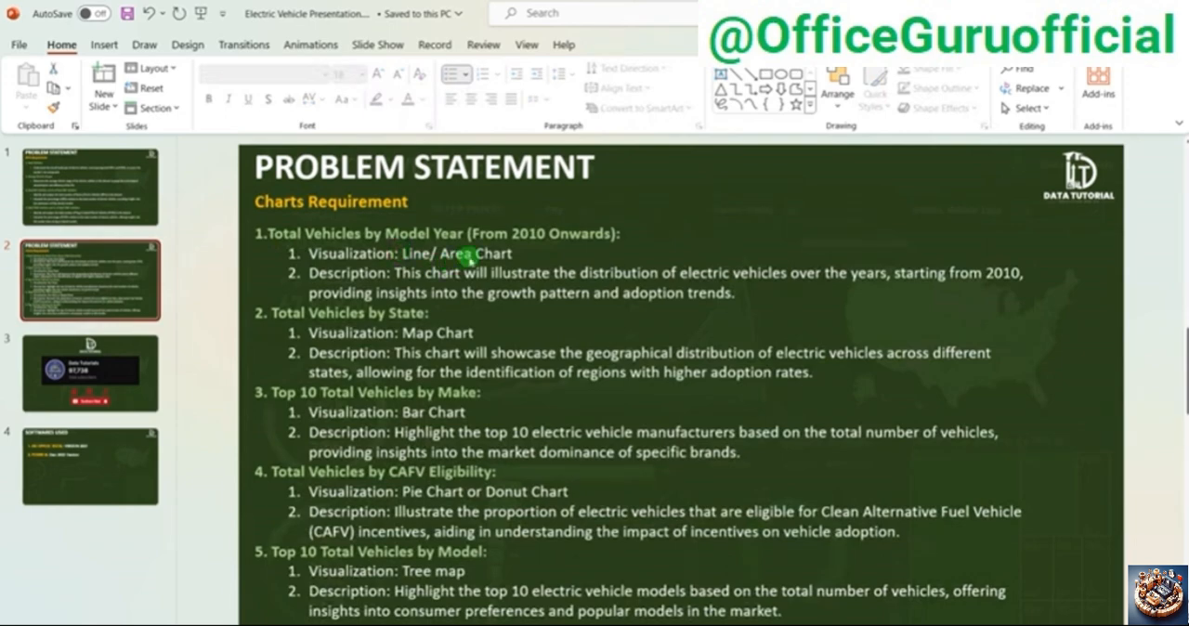
key(alt+Tab)
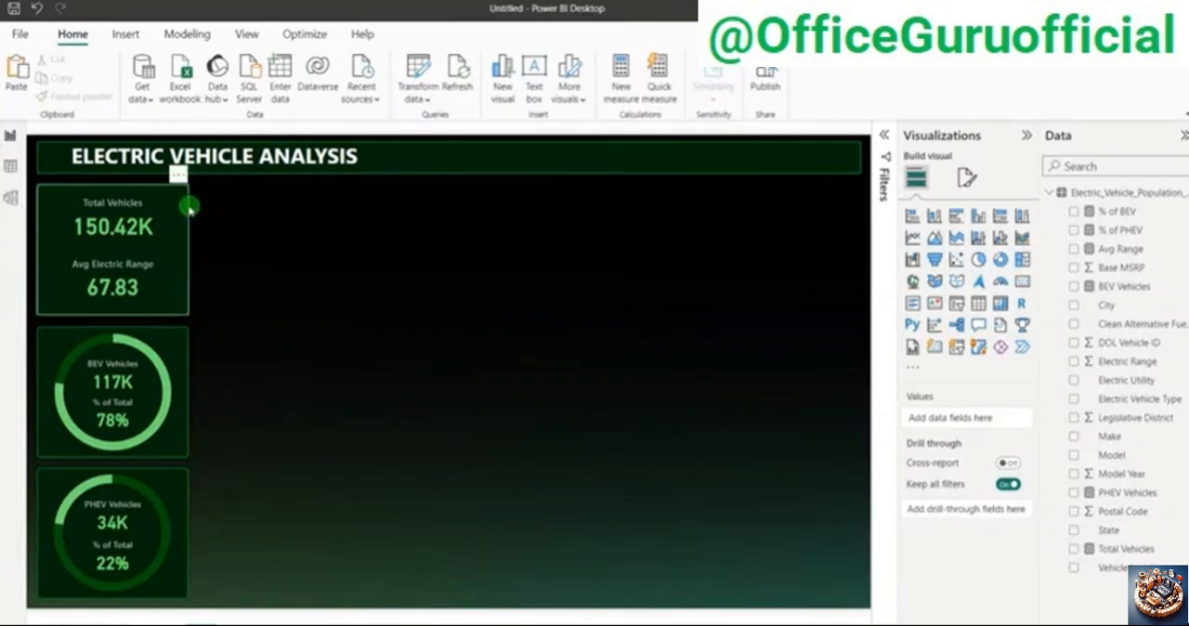
Step: Duplicate the Total Vehicles background panel and reshape the copy into a thin strip beneath the header, extending to the header's far edge
click(189, 208)
drag(190, 223, 343, 260)
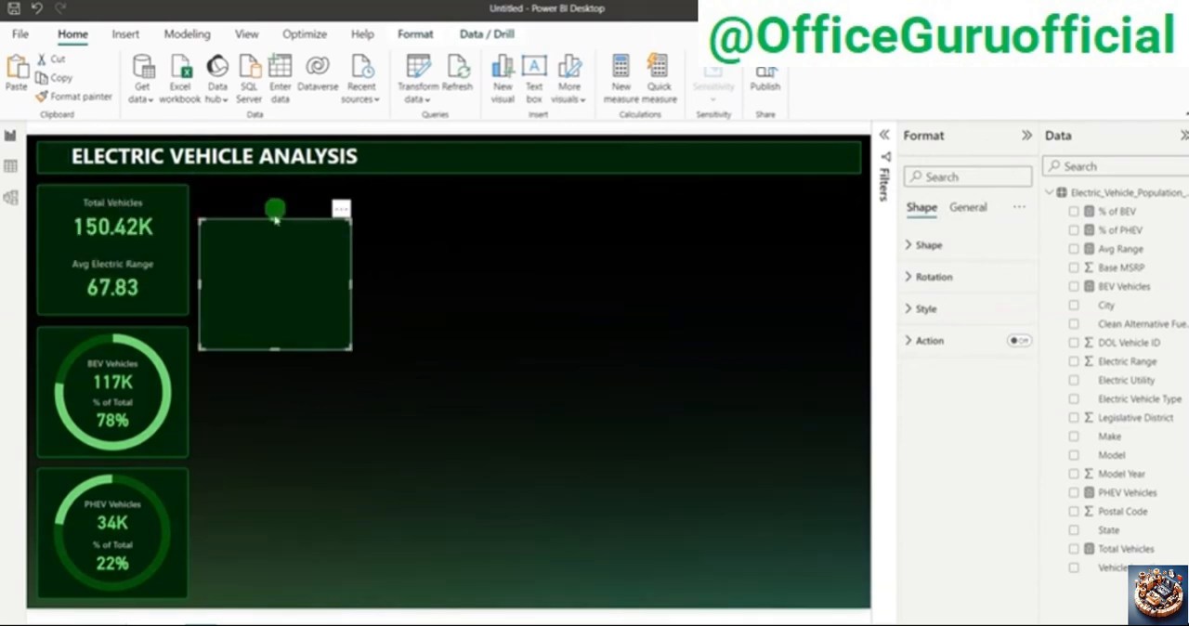
drag(267, 249, 267, 217)
drag(276, 316, 323, 223)
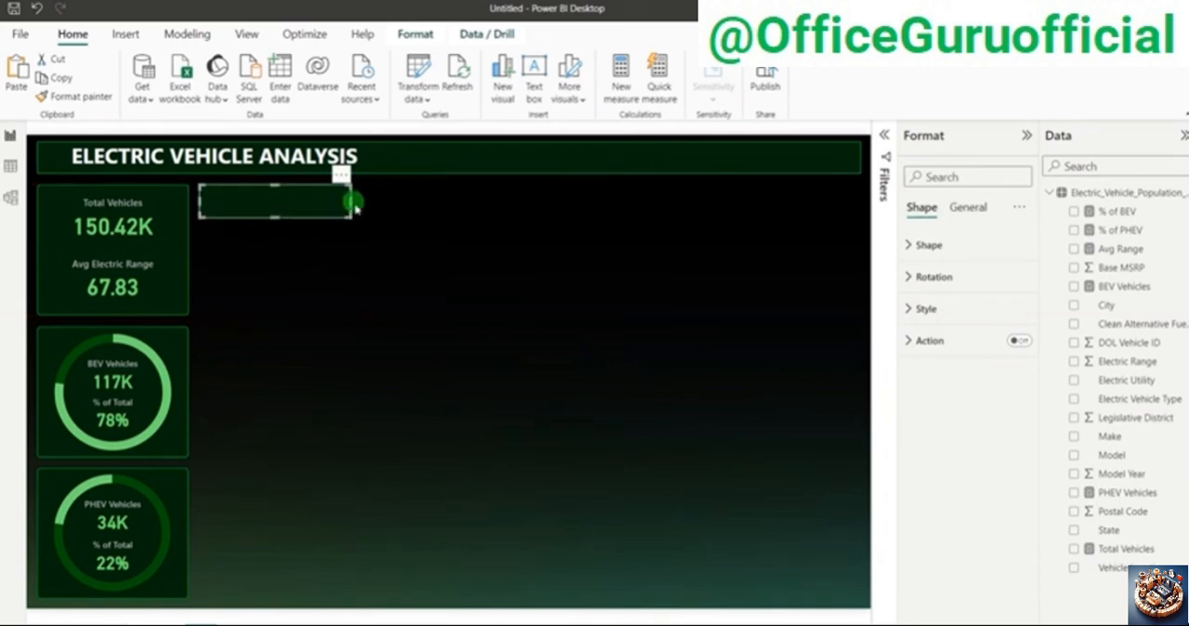
drag(350, 202, 859, 197)
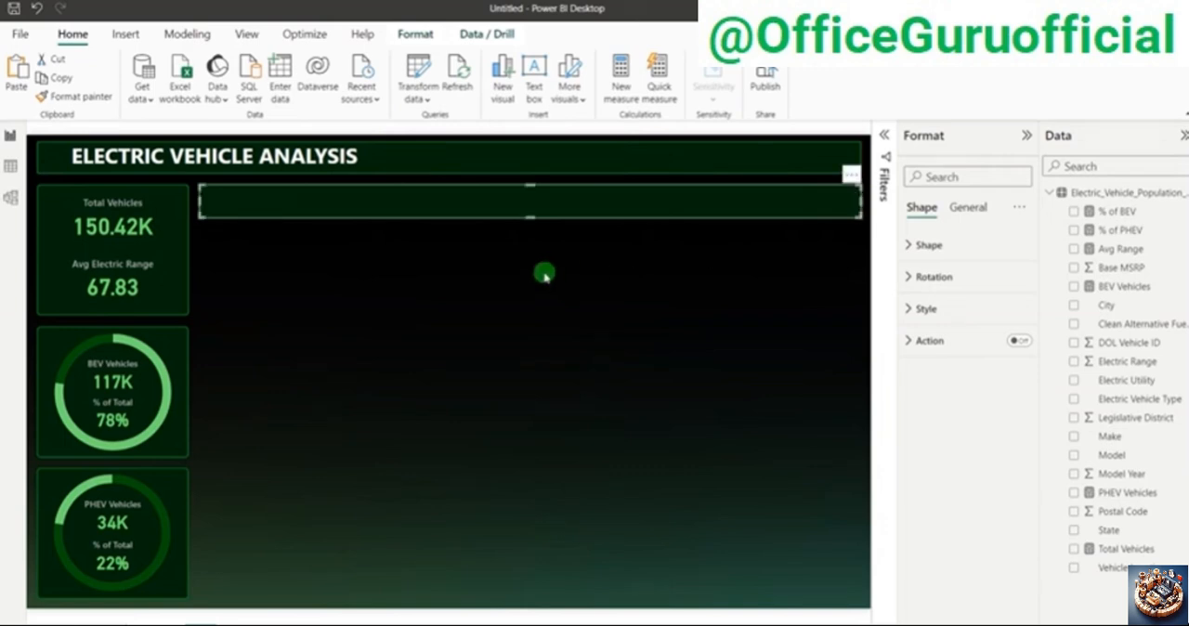
Step: Duplicate the Total Vehicles background panel again and place the copy just beneath the thin strip, aligned with its start
click(187, 232)
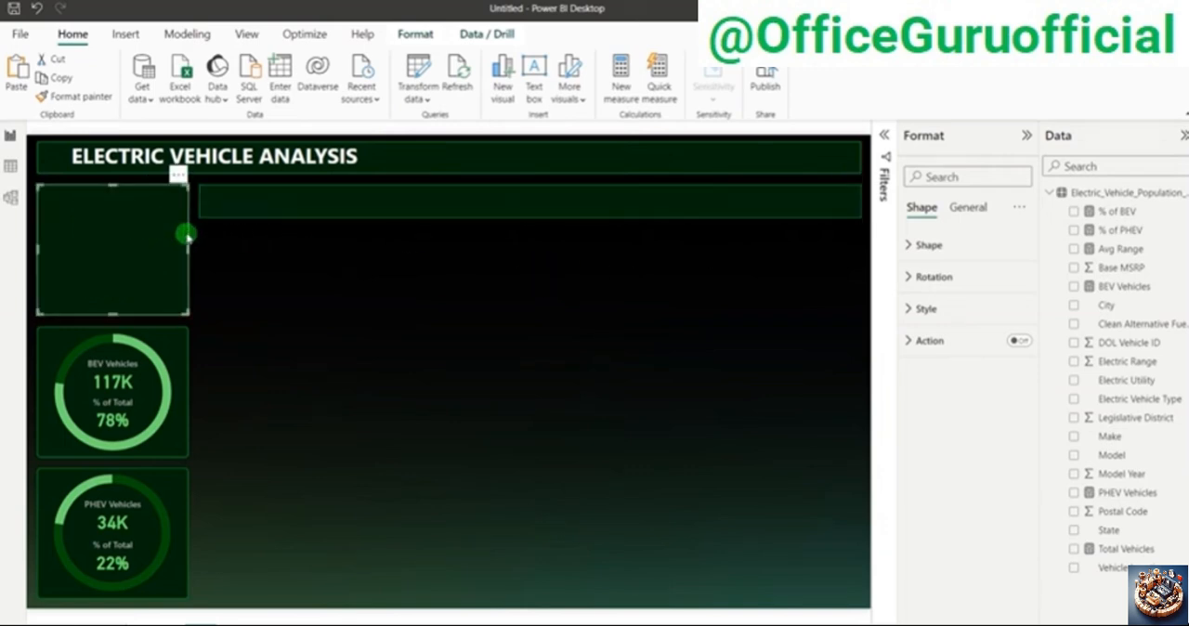
drag(186, 235, 334, 275)
key(Down)
key(Down)
key(Down)
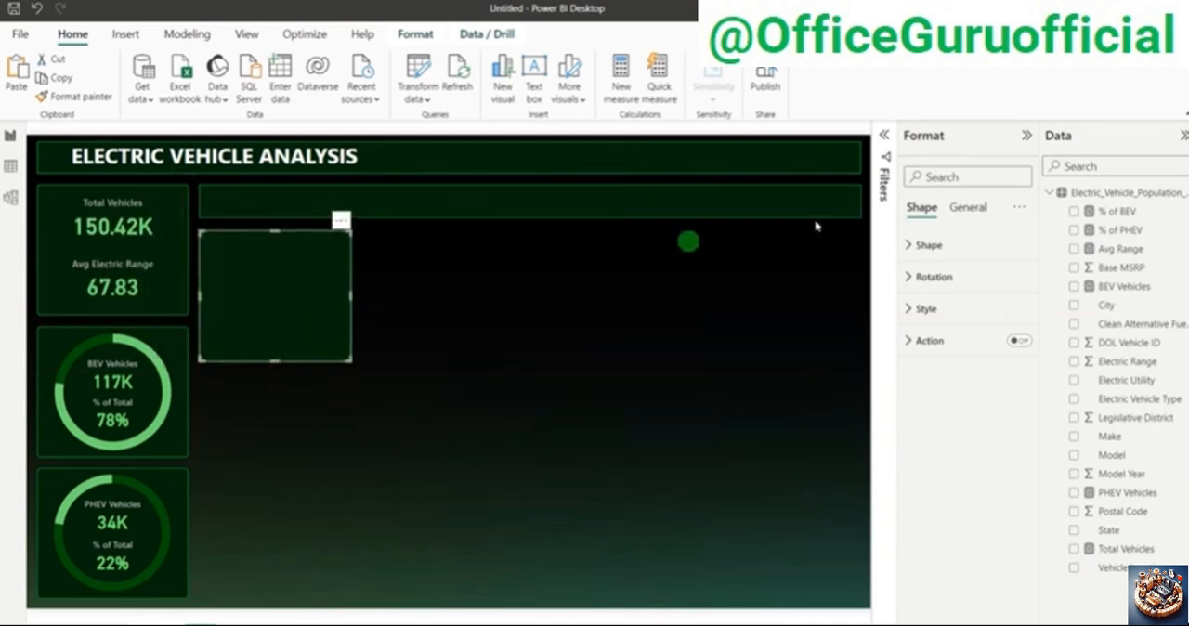
Step: Set the new panel's height to 270 and its width to 500
click(967, 207)
click(931, 245)
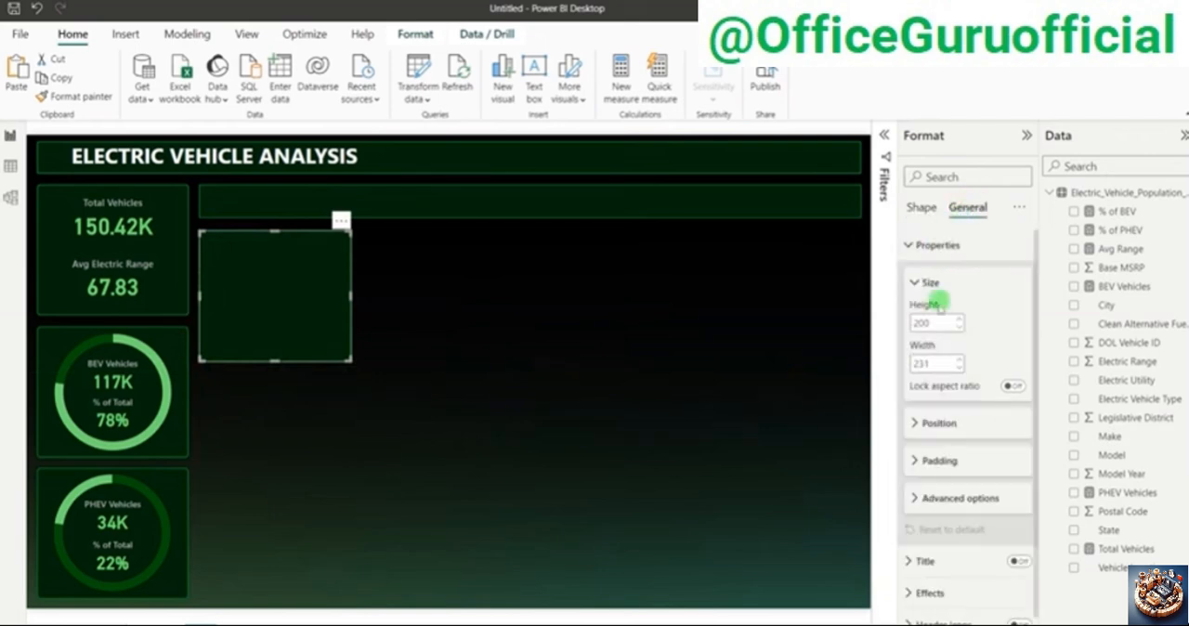
click(937, 323)
text(2)
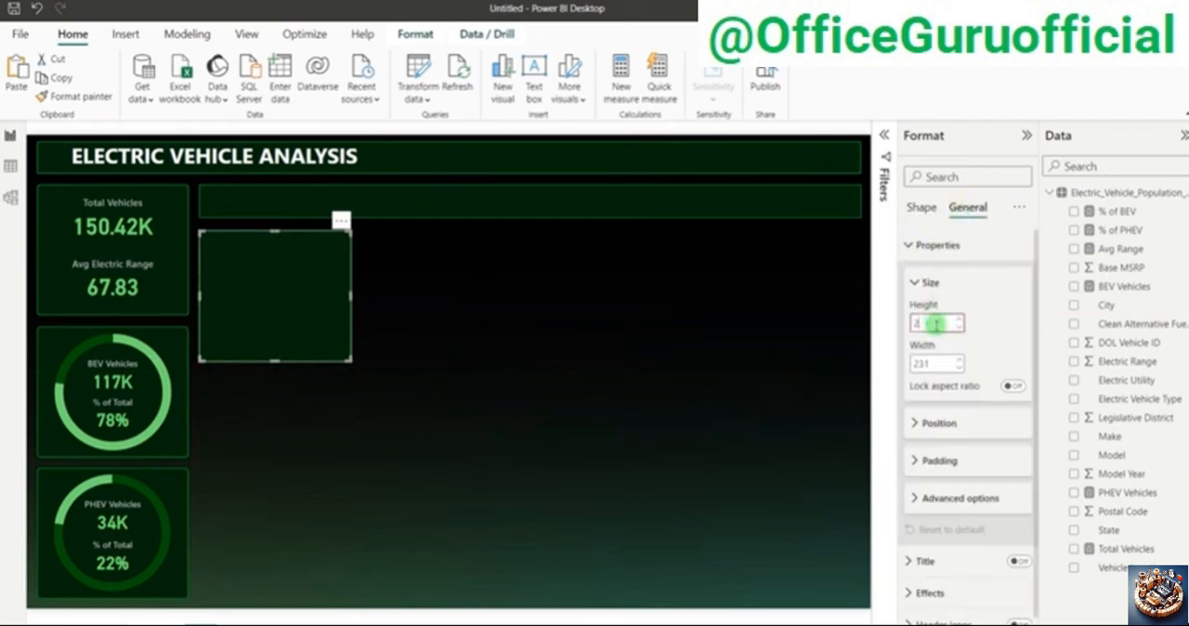
text(70)
click(932, 363)
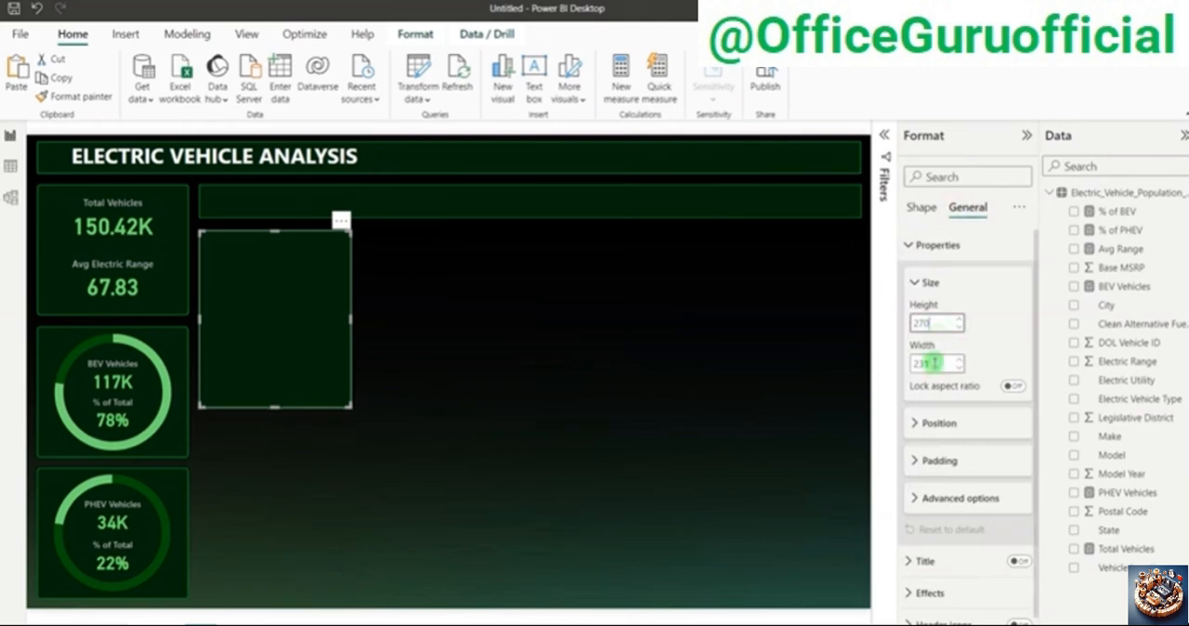
text(50)
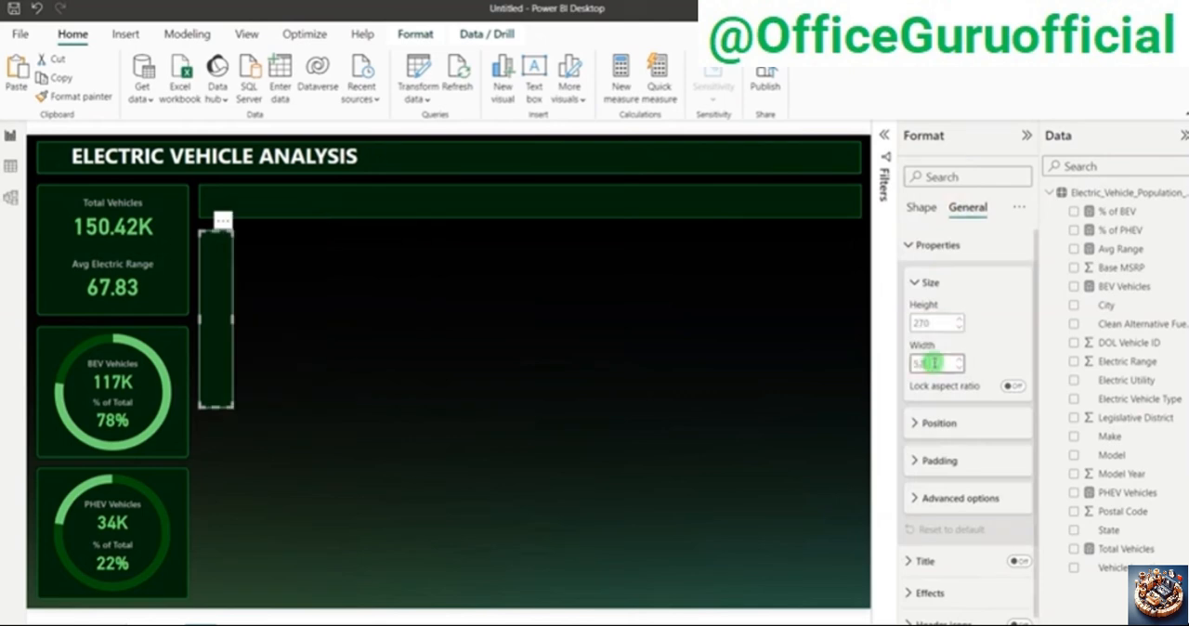
text(0)
click(725, 312)
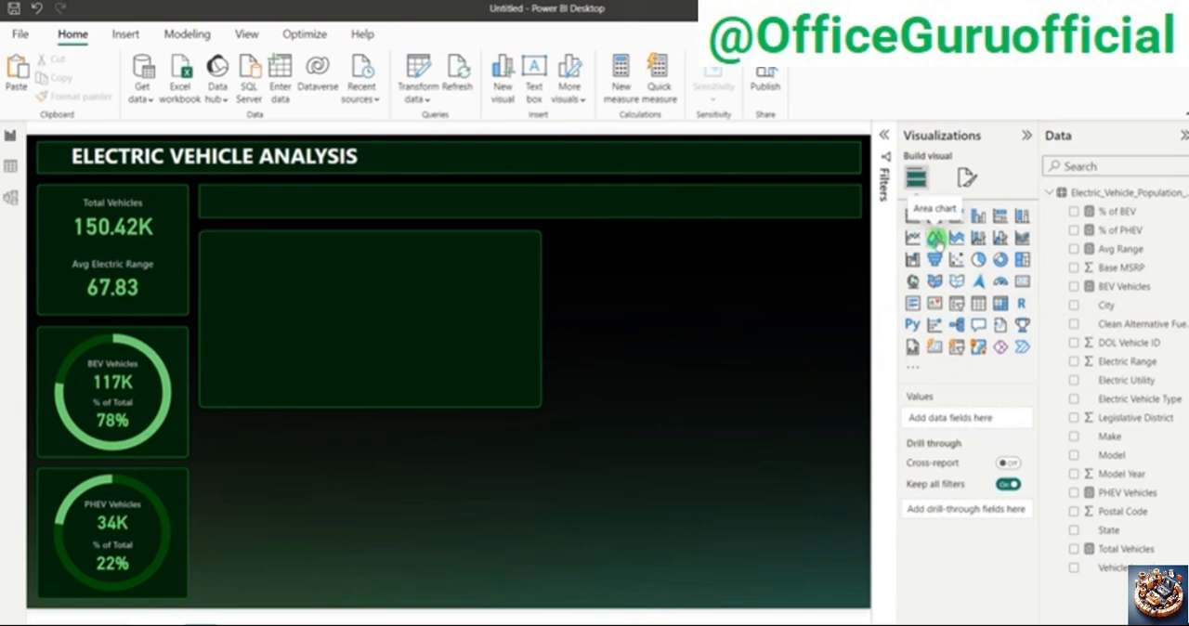
Step: Insert an area chart with Model Year on the X-axis and Total Vehicles on the Y-axis
click(936, 238)
drag(694, 320, 537, 340)
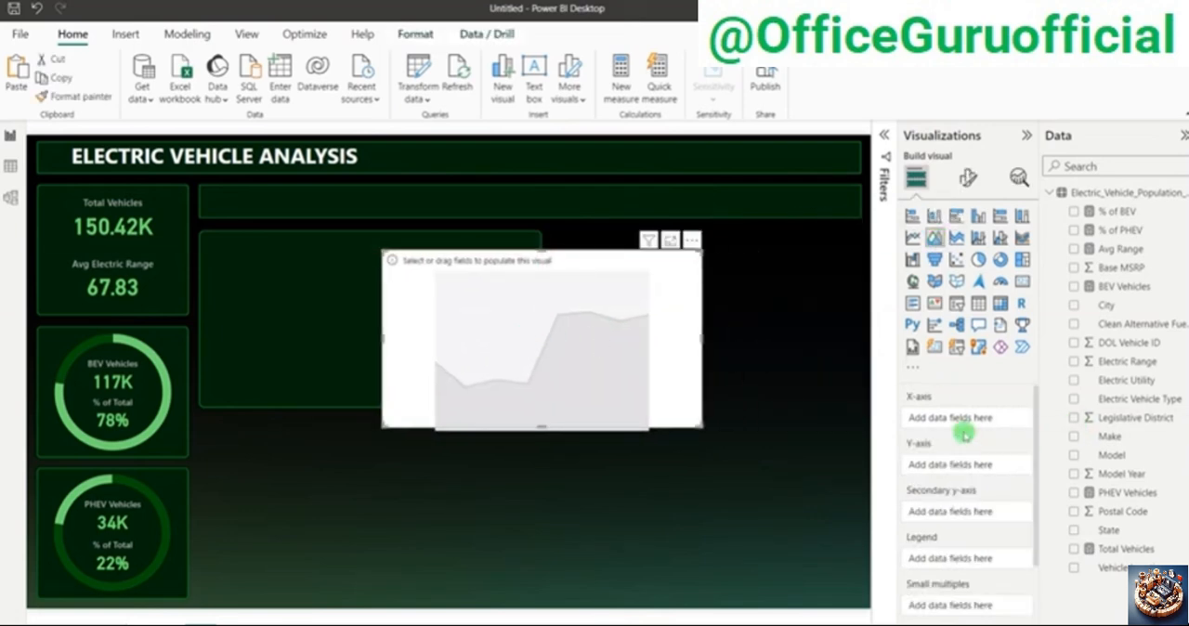
click(1075, 475)
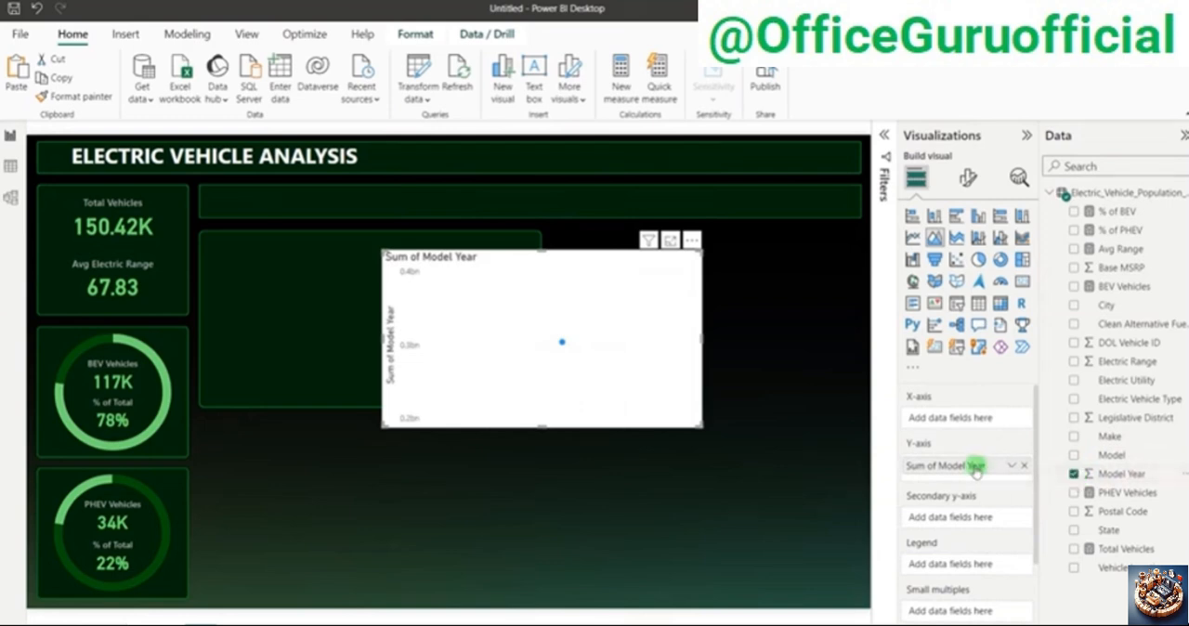
drag(975, 464, 976, 419)
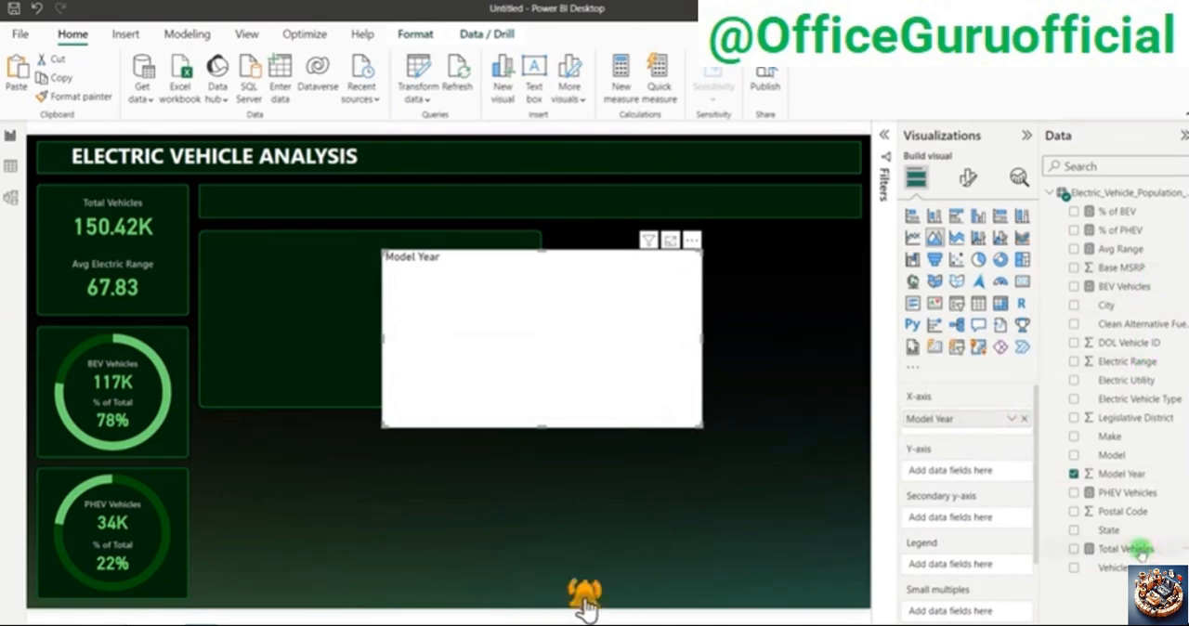
drag(1145, 549, 967, 472)
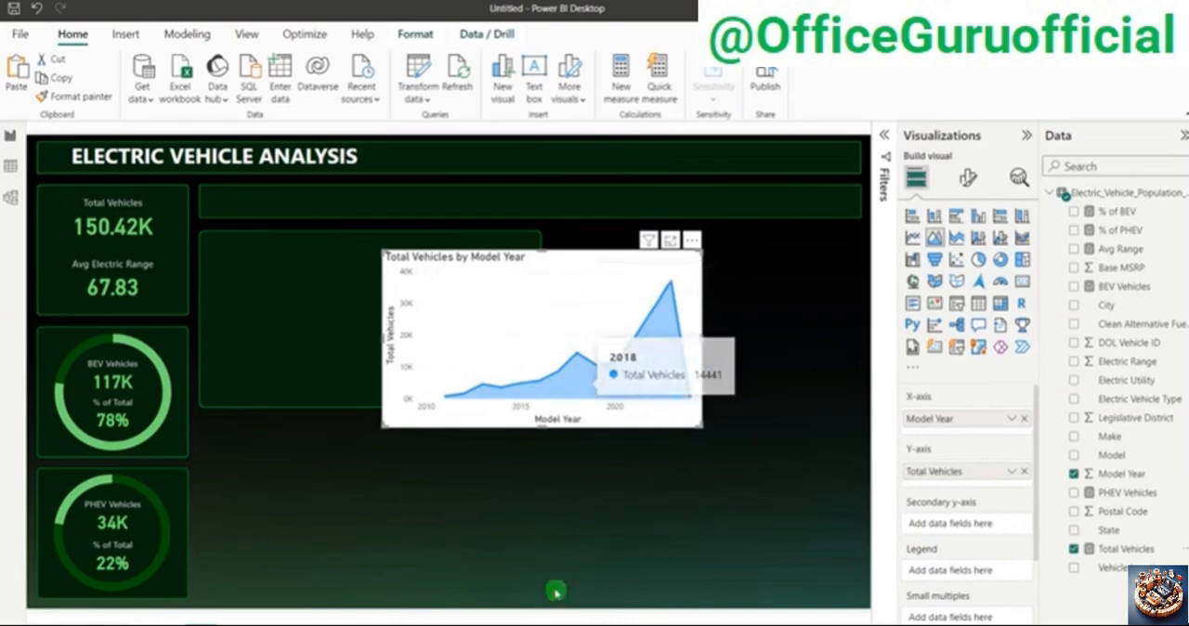
Step: Copy the BEV donut chart's formatting onto the area chart with Format painter
click(173, 341)
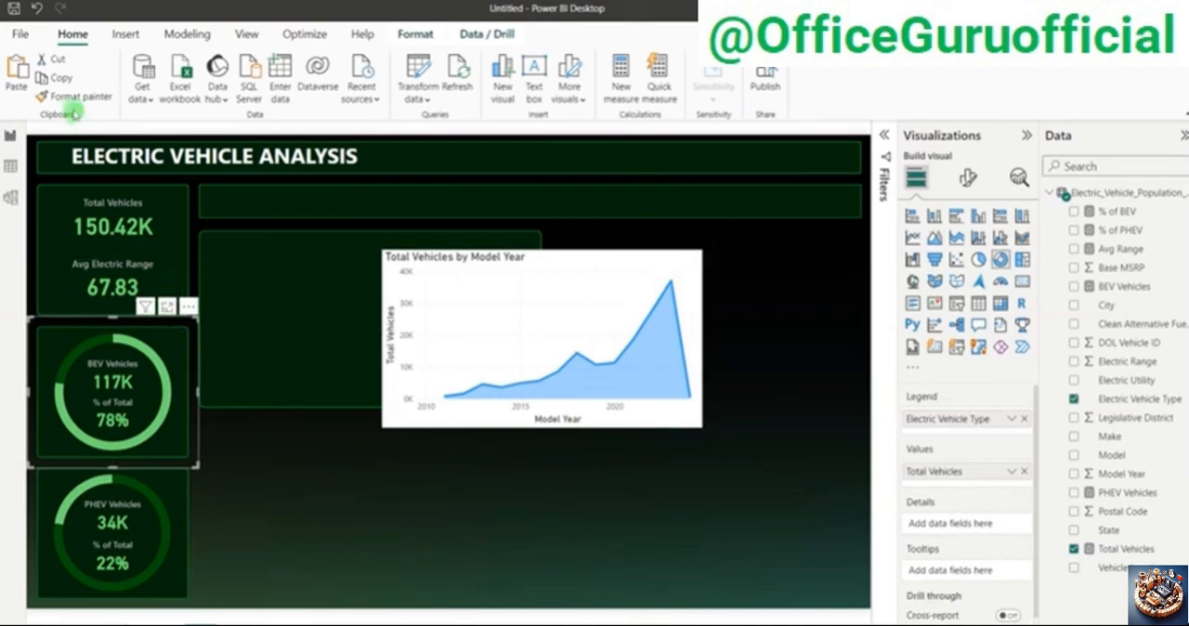
click(76, 95)
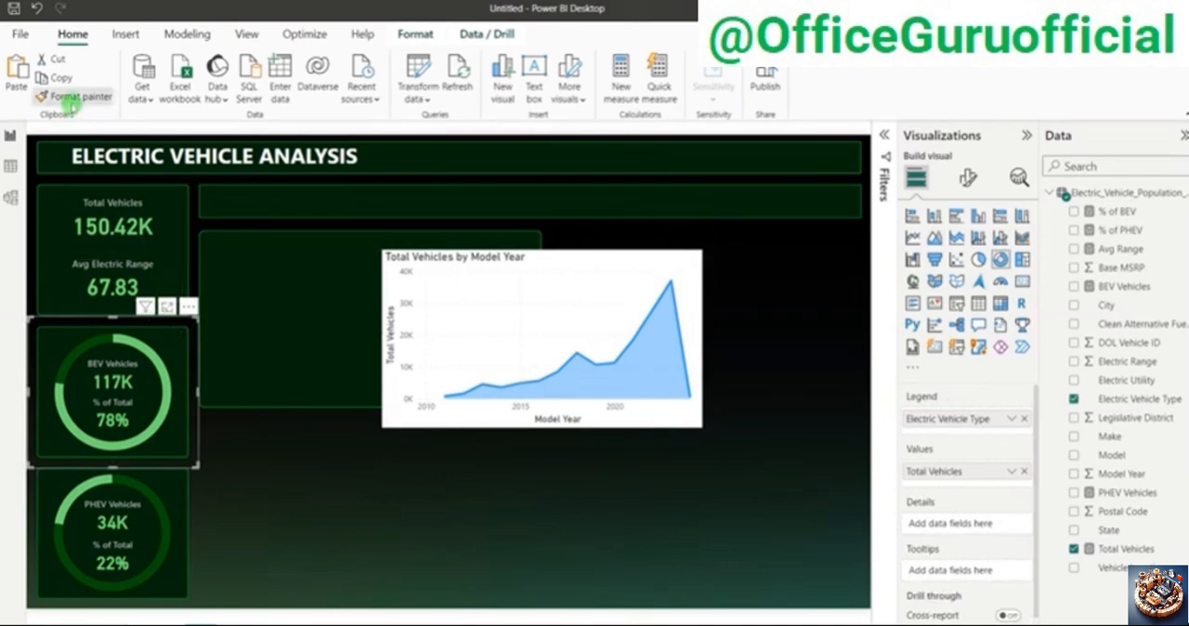
click(583, 251)
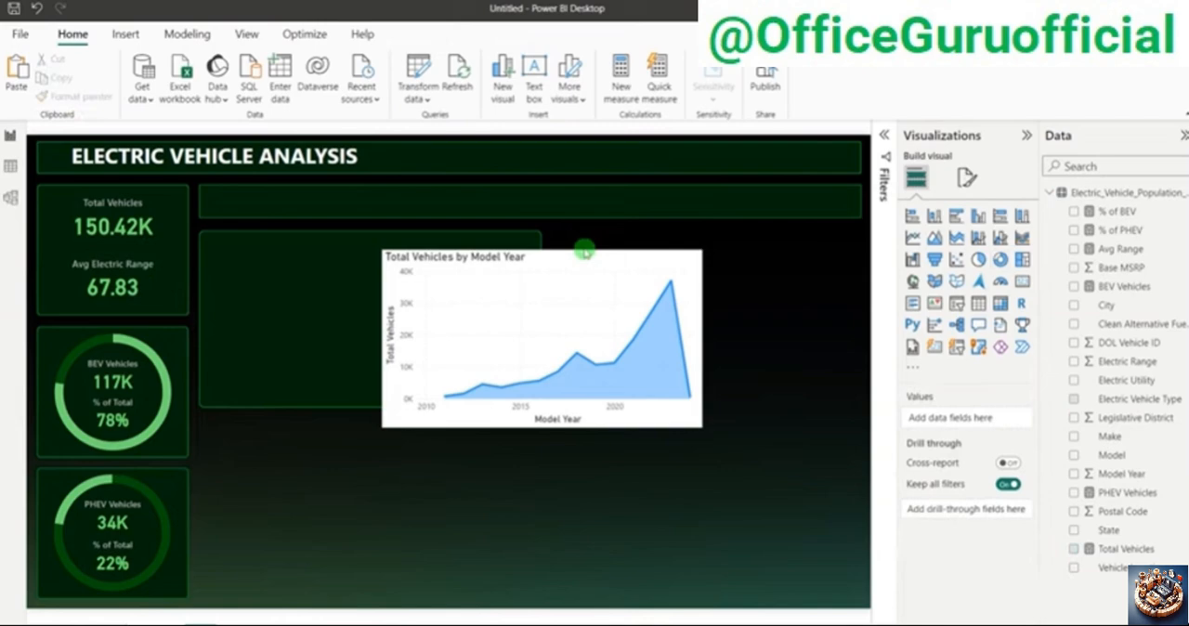
click(183, 348)
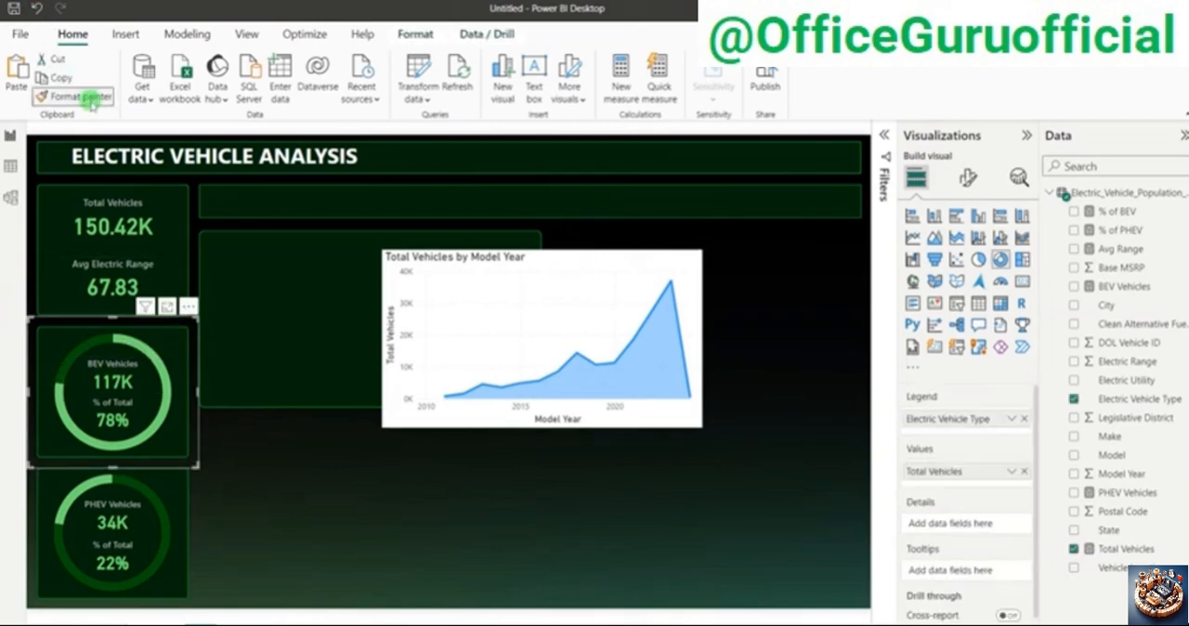
click(669, 258)
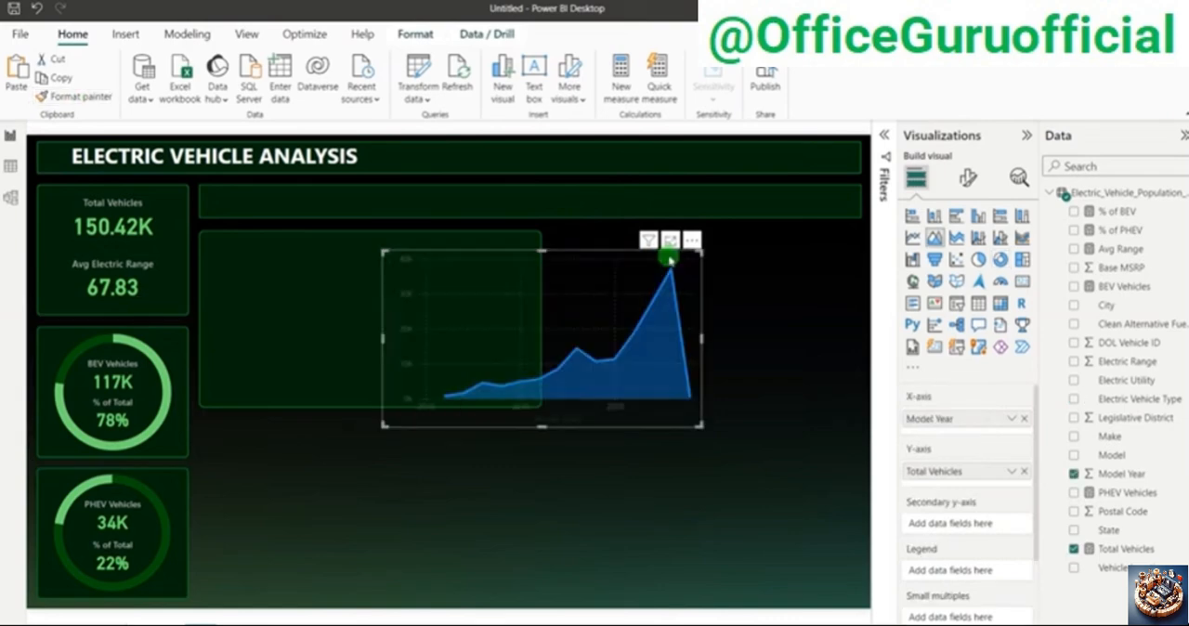
mouse_move(626, 350)
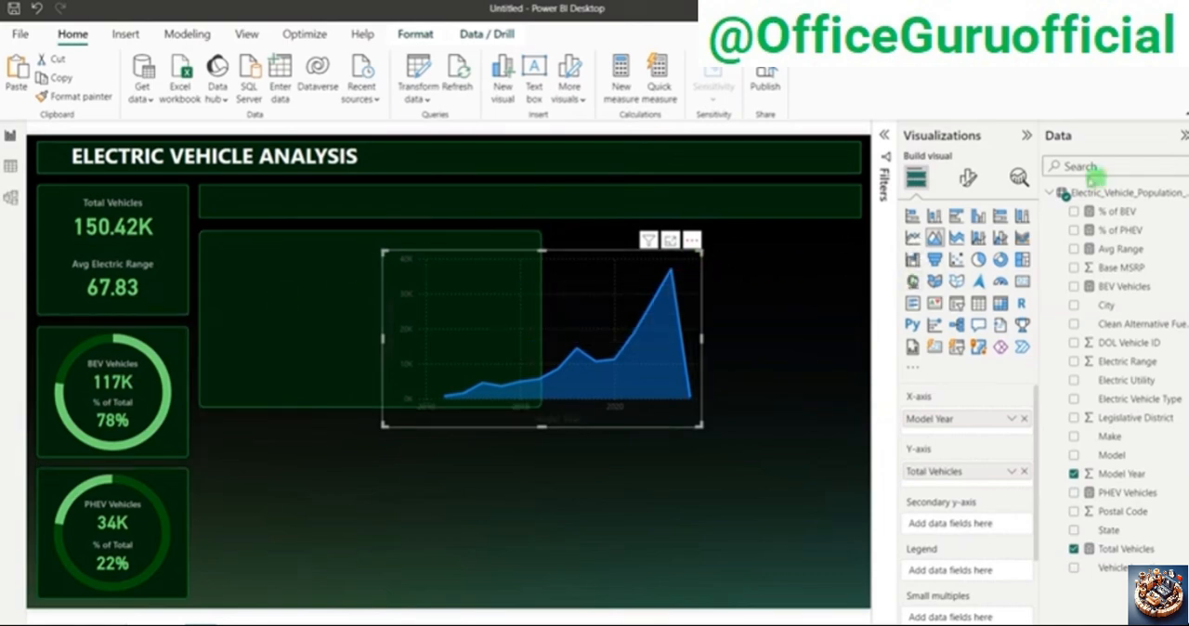
Step: Turn off the area chart's X-axis and Y-axis titles and its horizontal gridlines
click(967, 178)
click(966, 283)
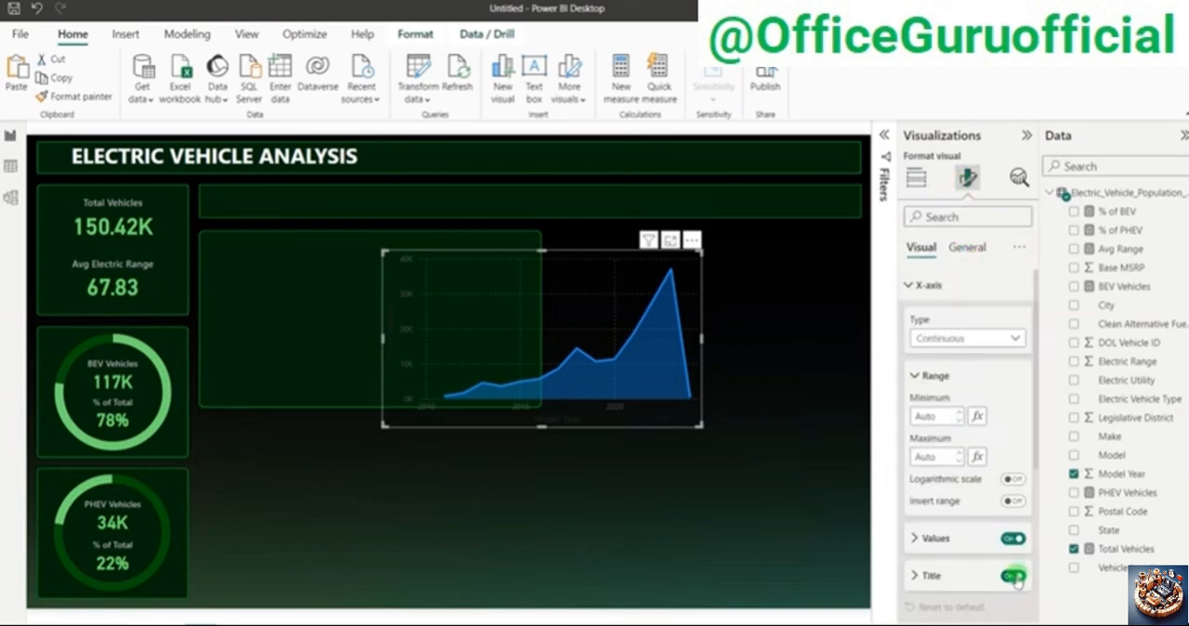
click(920, 285)
click(924, 312)
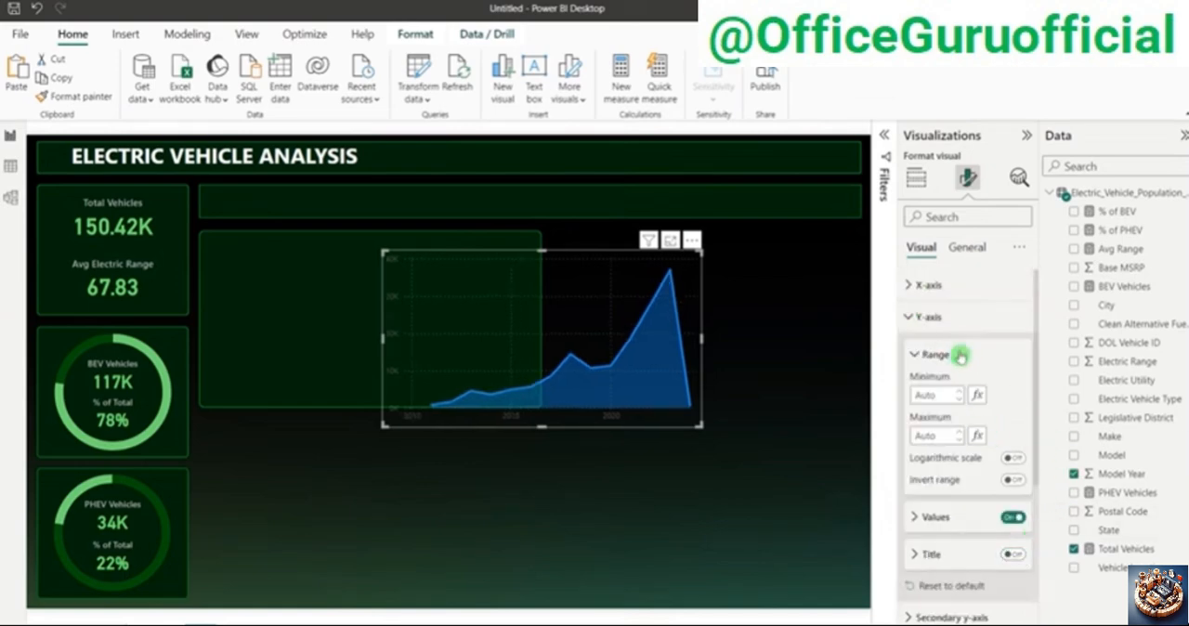
click(930, 317)
click(952, 441)
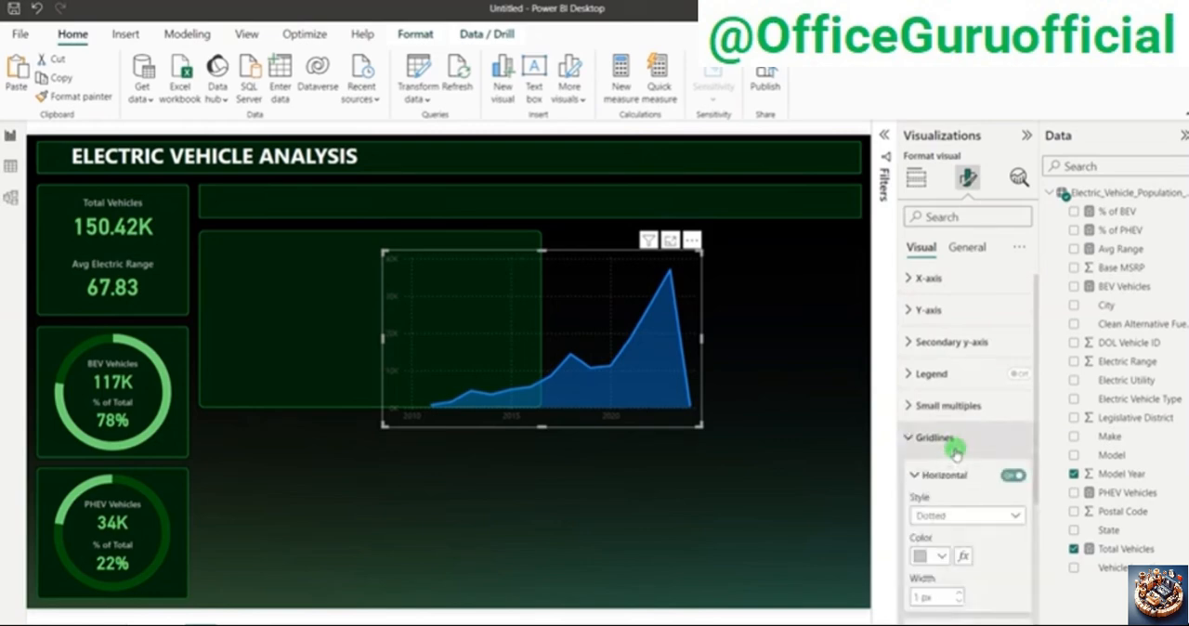
click(1013, 475)
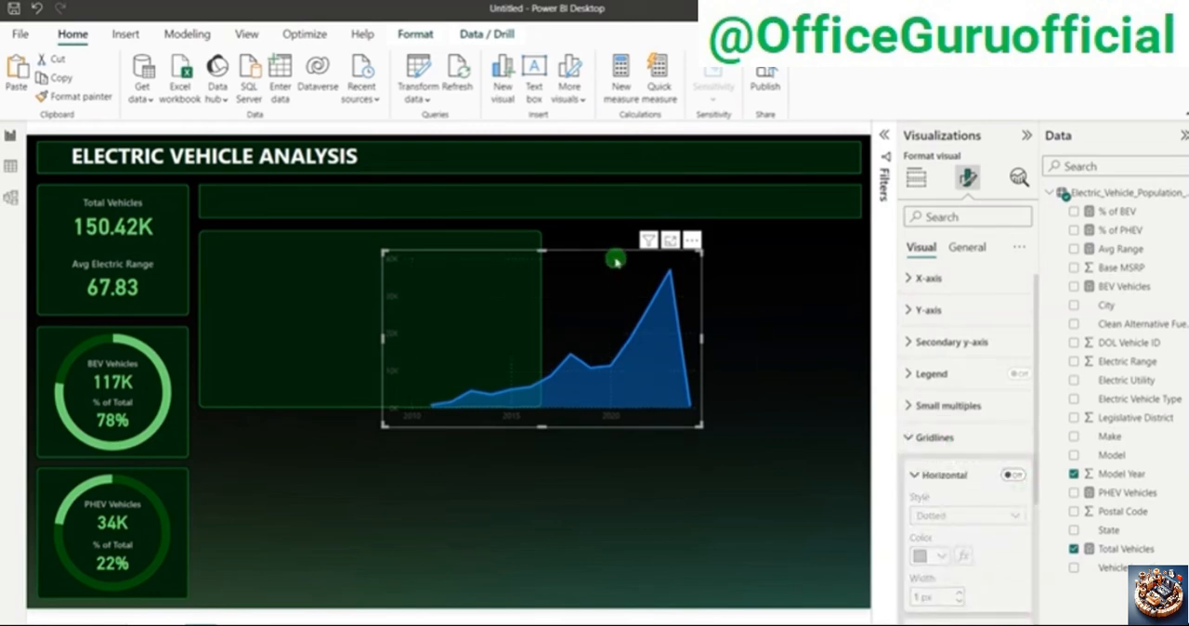
Step: Move the area chart onto the 500-wide panel, resize it to fit, and nudge it into alignment with the panel's edges
drag(616, 257, 438, 244)
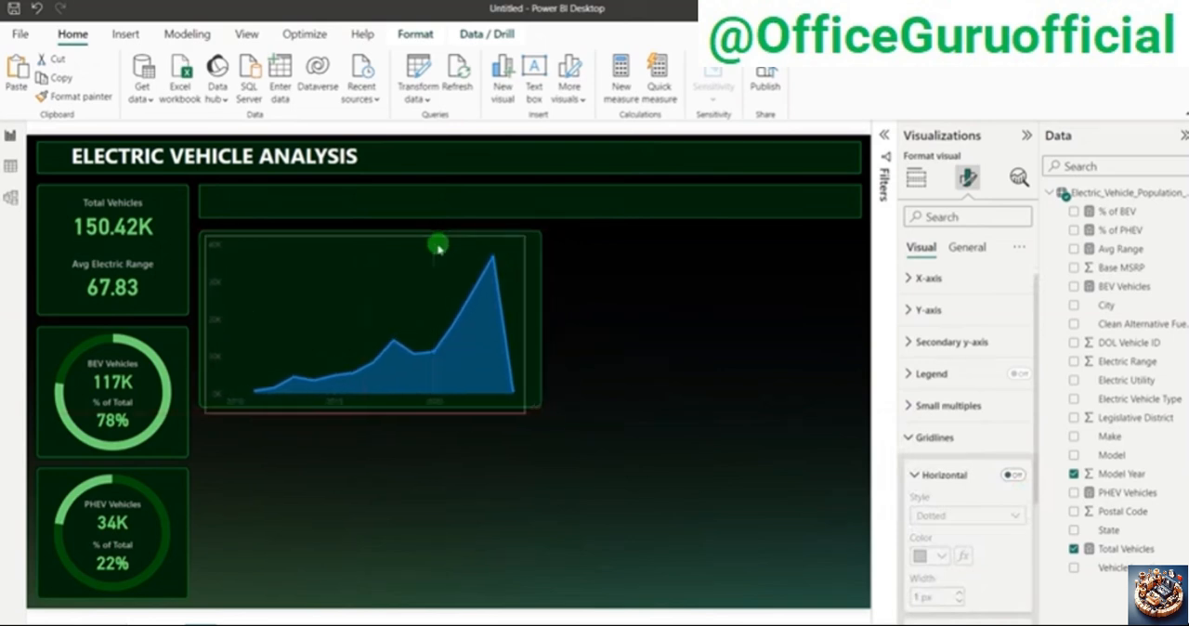
drag(524, 324, 541, 326)
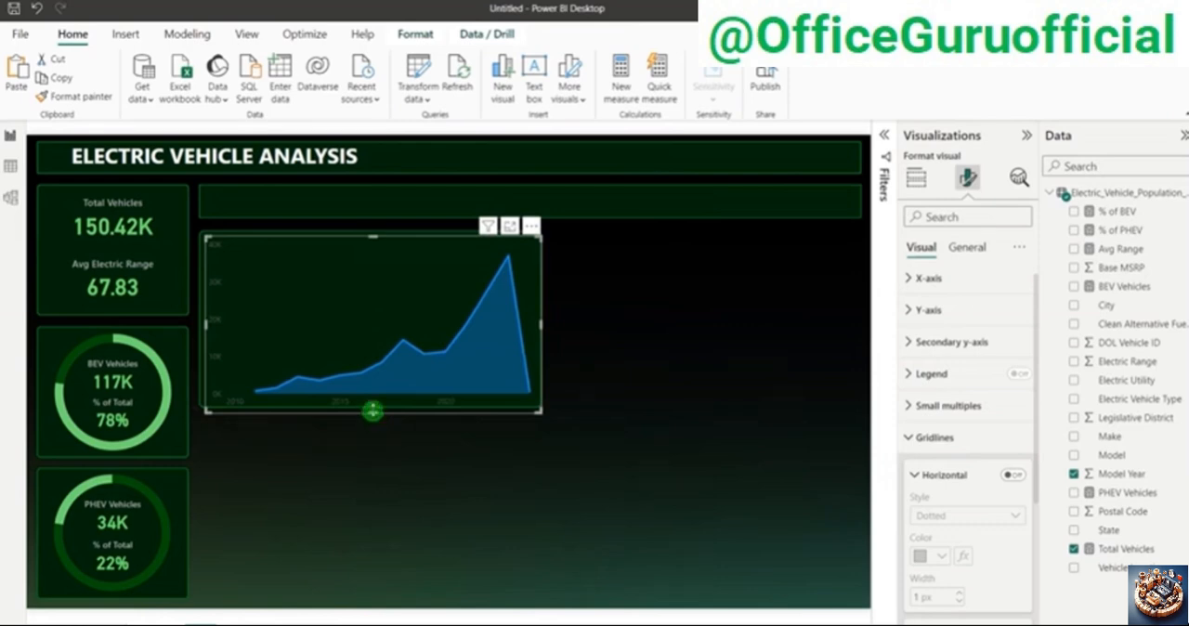
drag(372, 410, 388, 406)
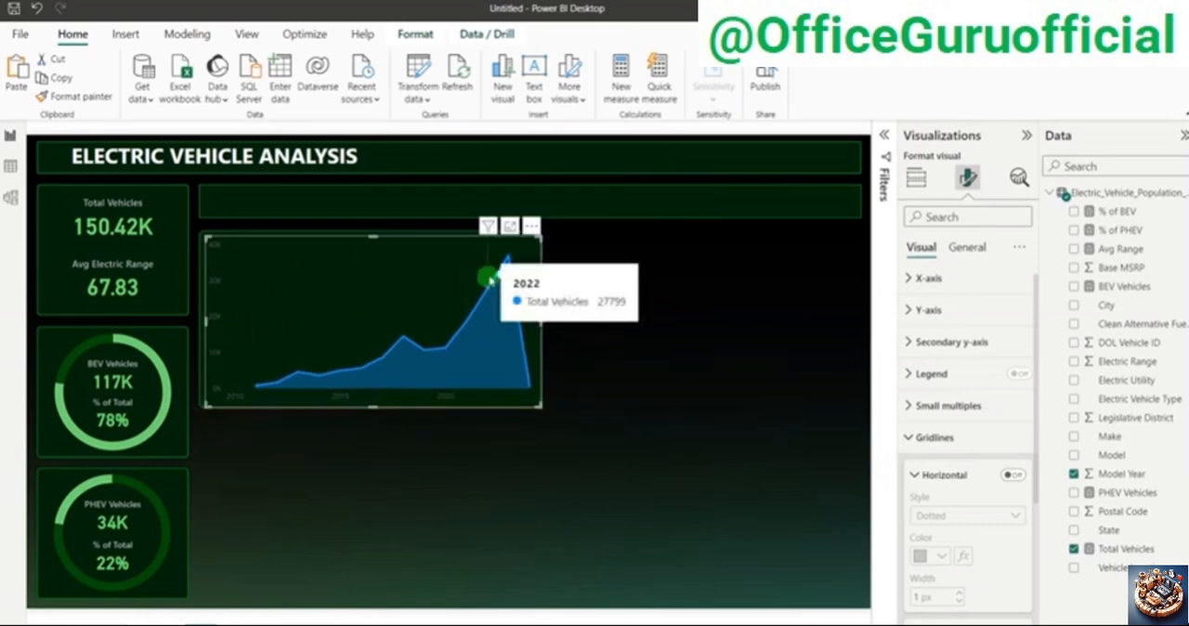
key(Left)
key(Left)
key(Left)
key(Left)
key(Left)
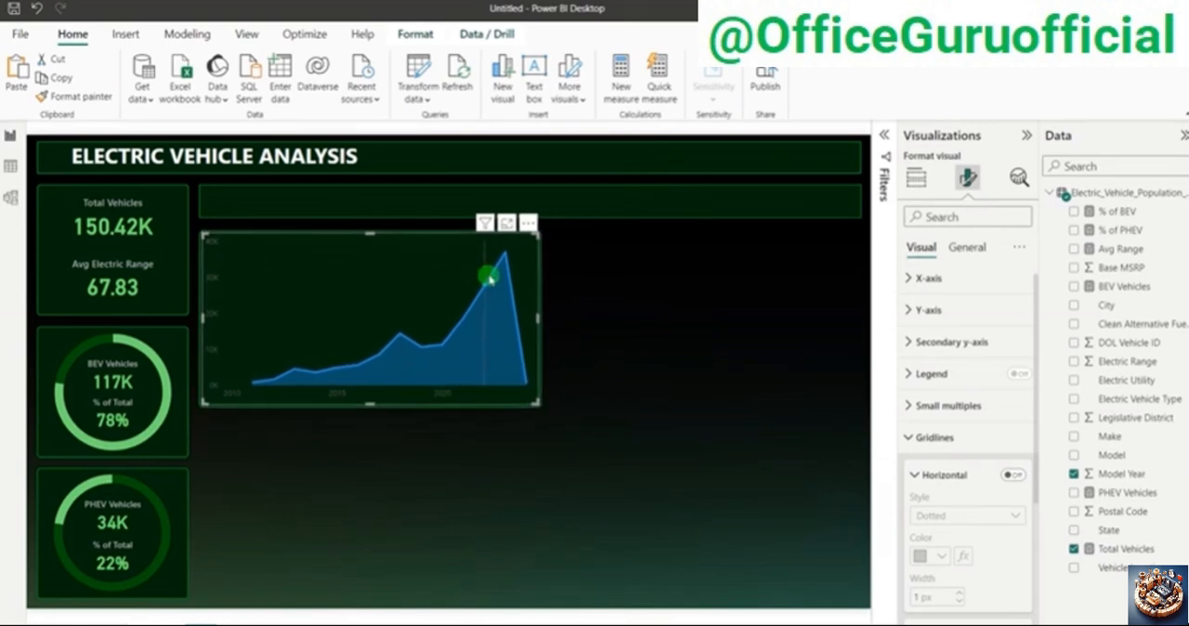
Step: Set the area chart's line colour for Total Vehicles to the recent green #6FD771
click(966, 252)
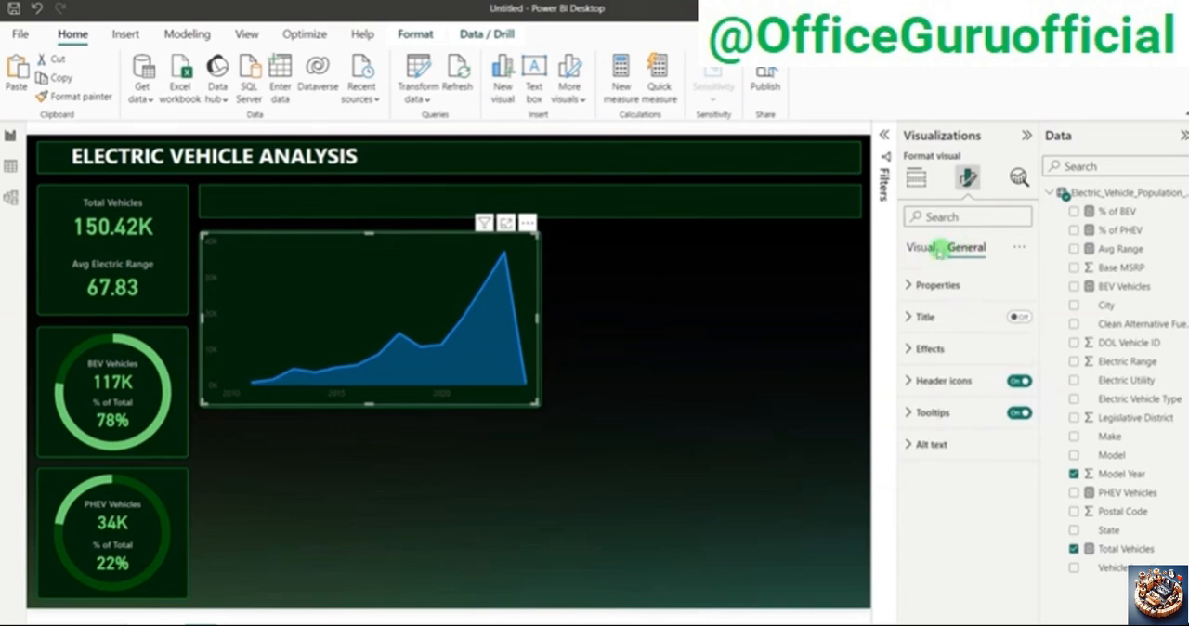
click(940, 249)
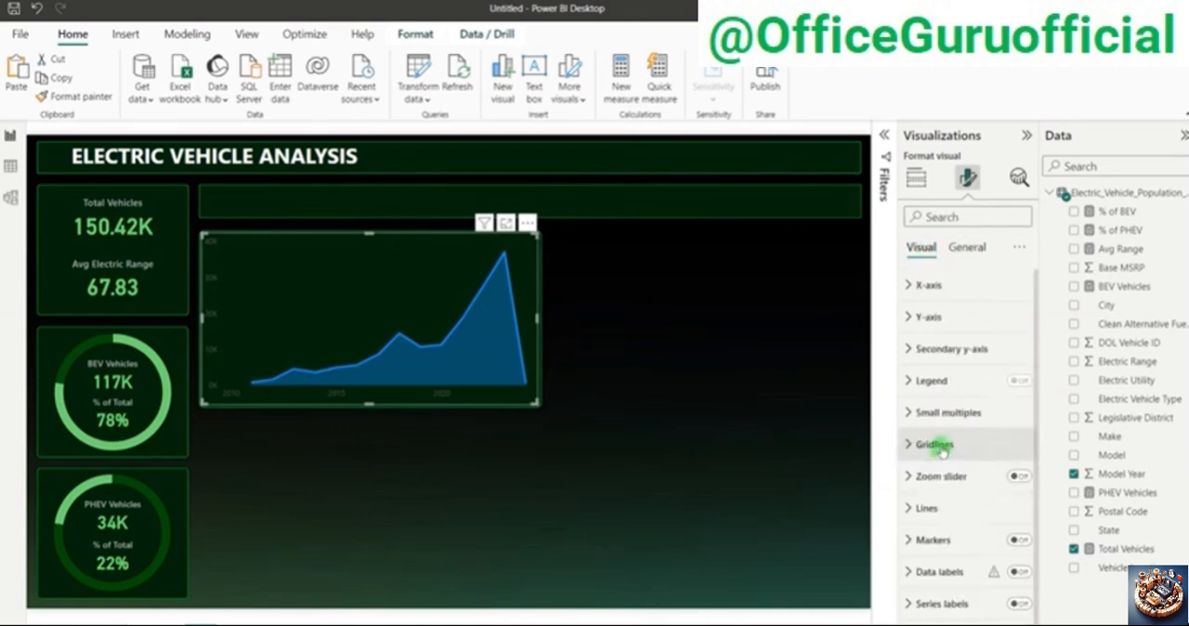
click(937, 502)
scroll(945, 500, down, 2)
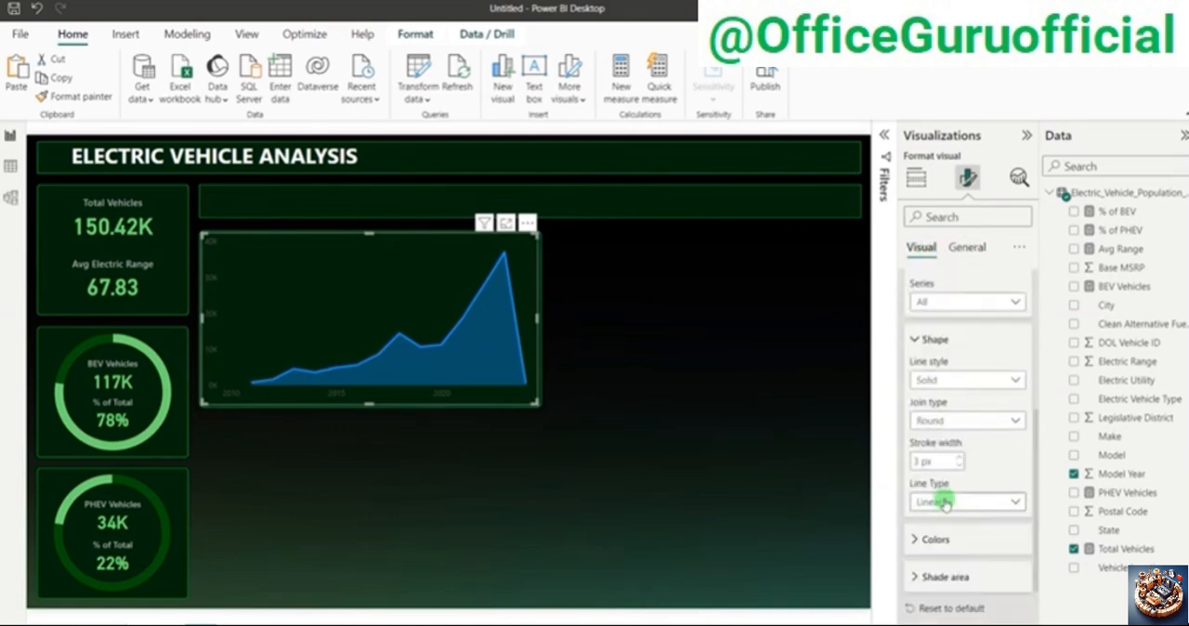
scroll(944, 502, down, 3)
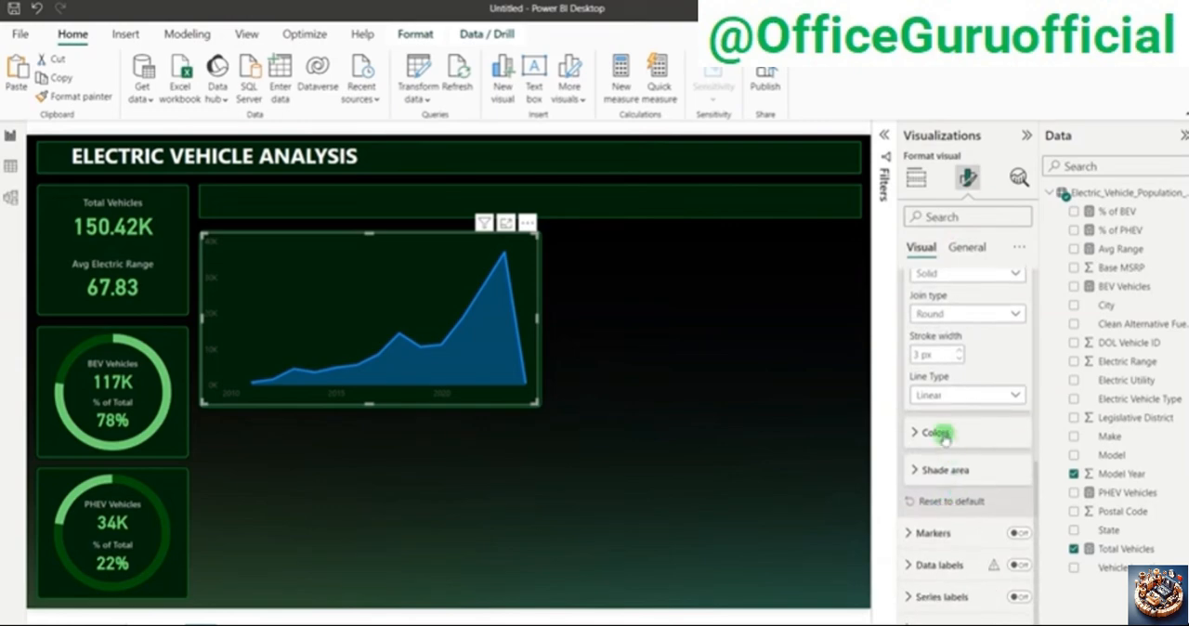
click(938, 433)
click(925, 432)
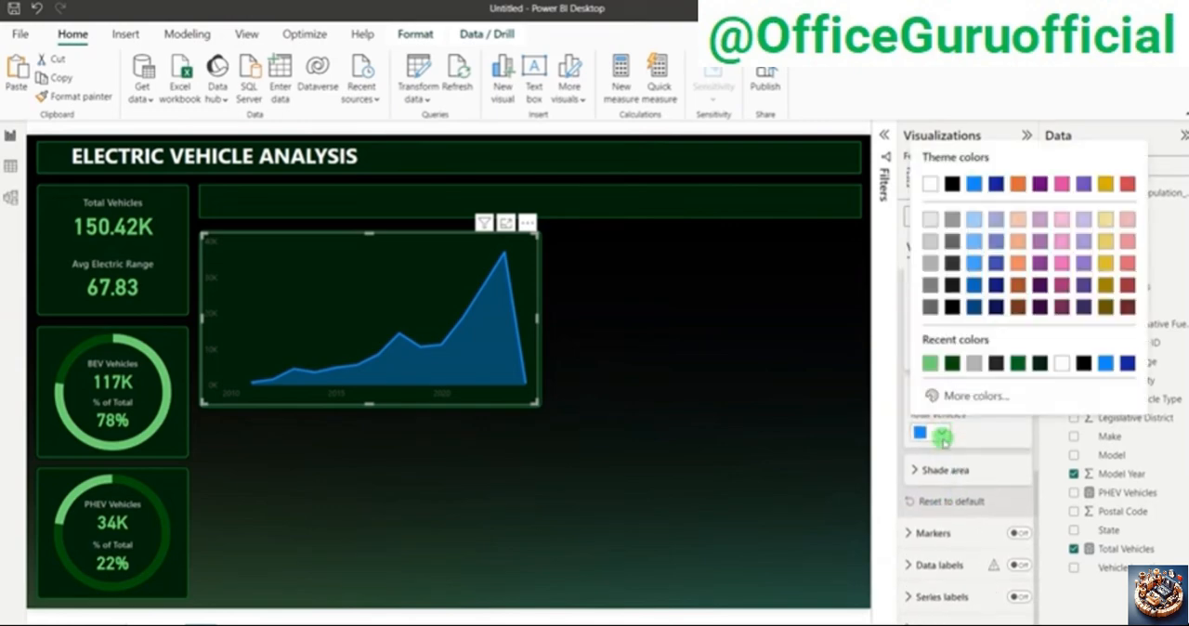
click(930, 365)
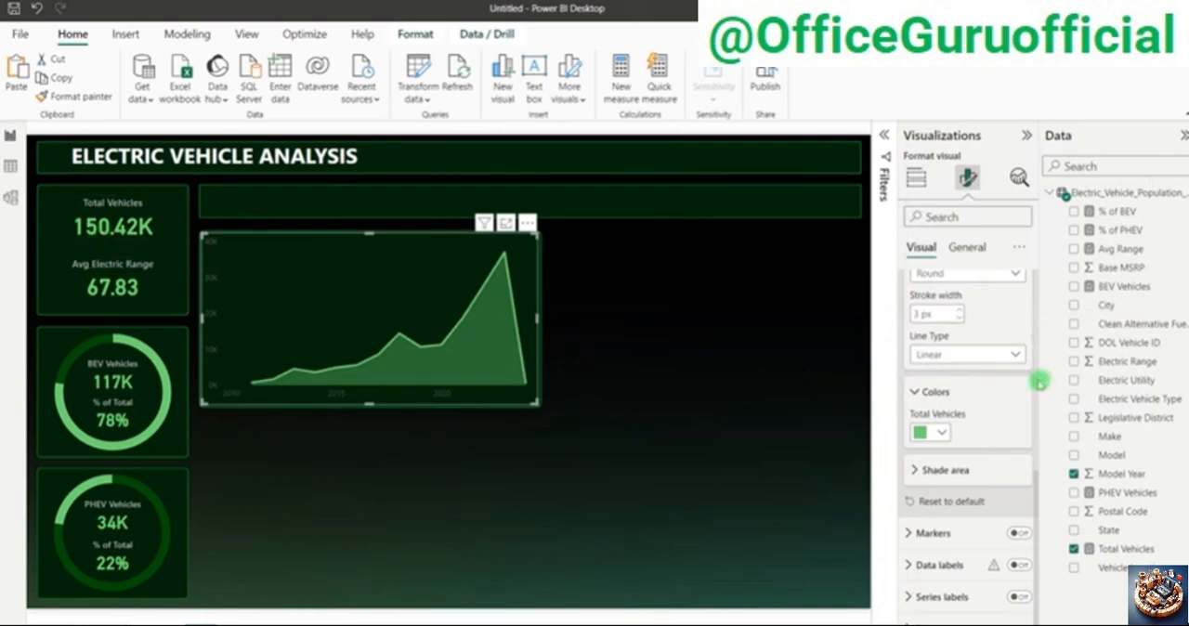
Step: Set the area chart's shade area transparency to 75% and turn on its markers
click(929, 470)
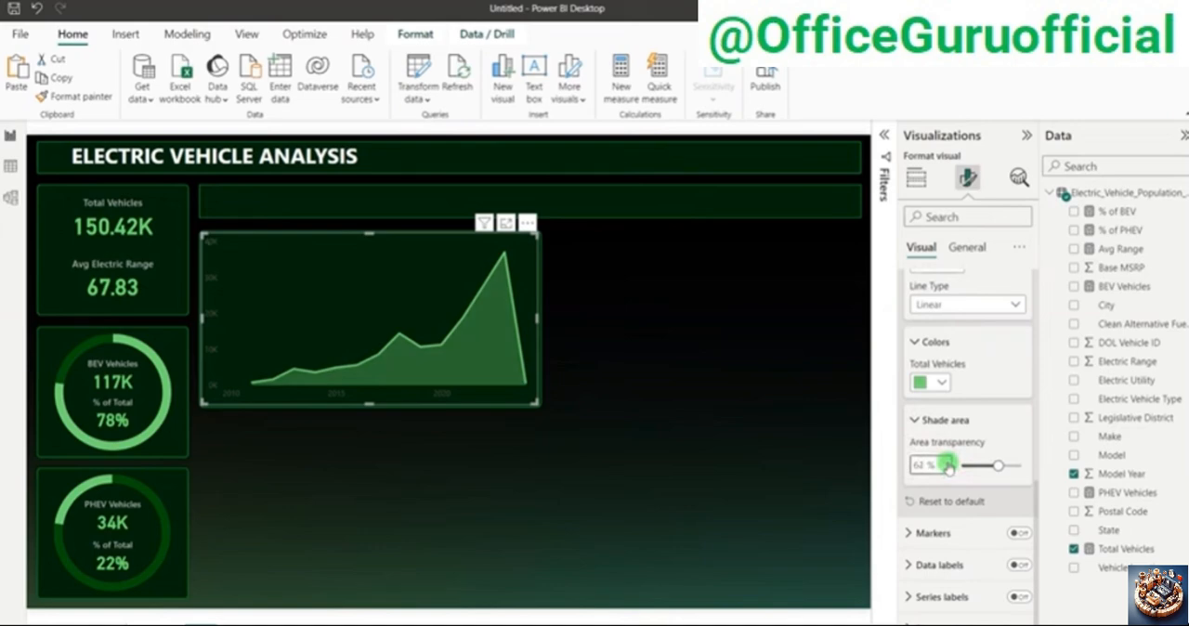
click(935, 465)
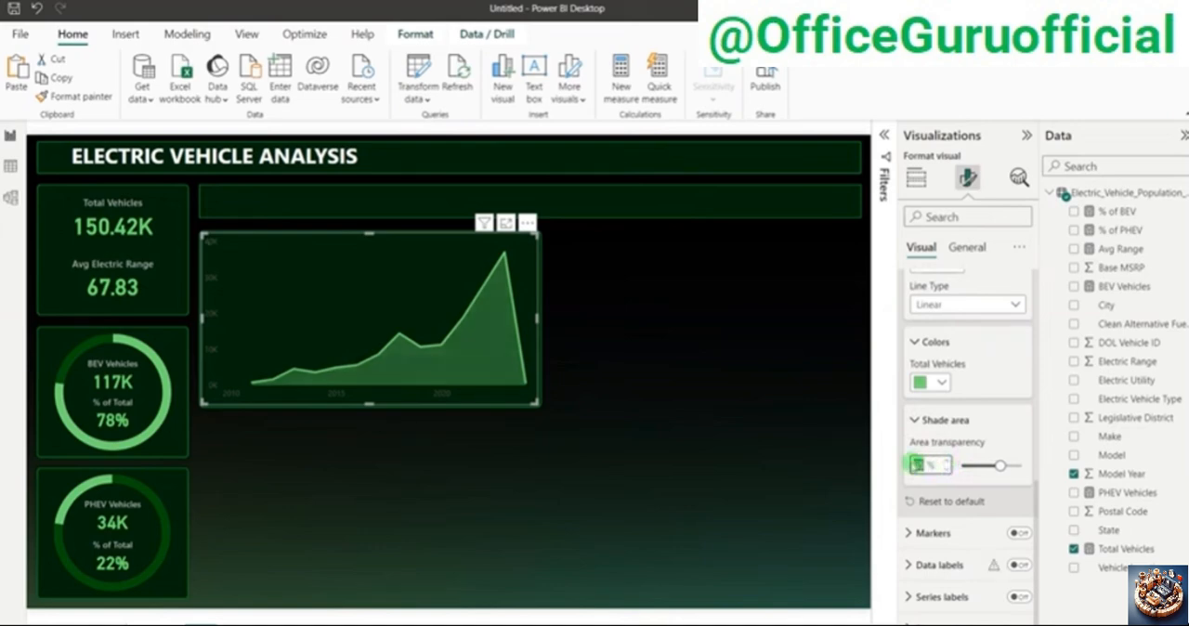
text(75)
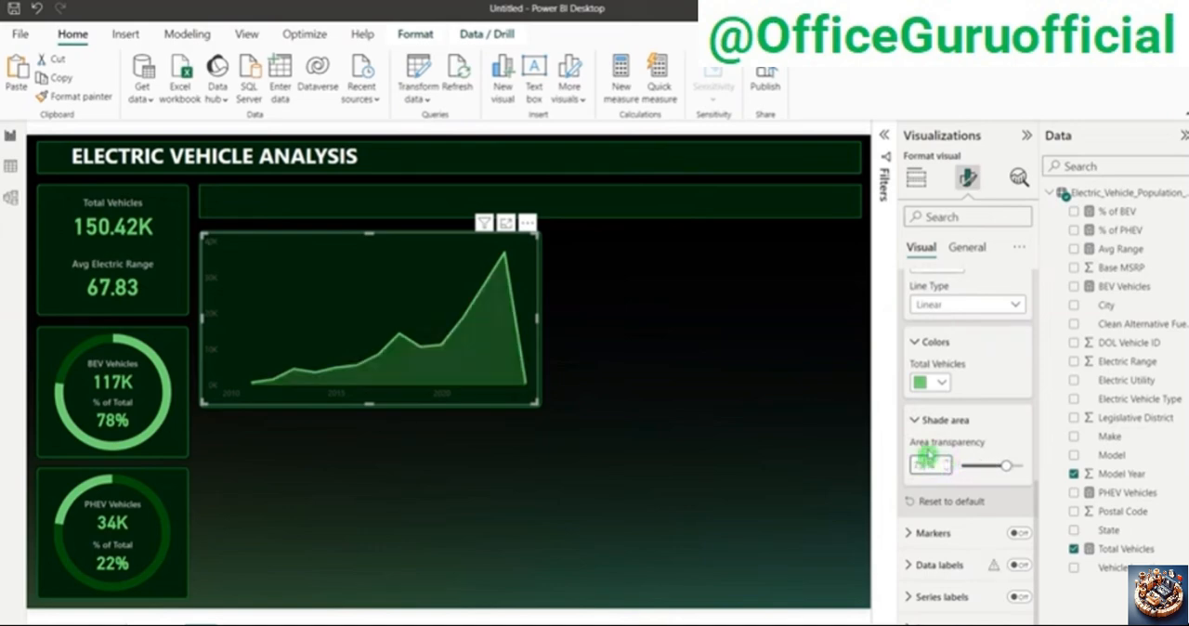
click(1019, 534)
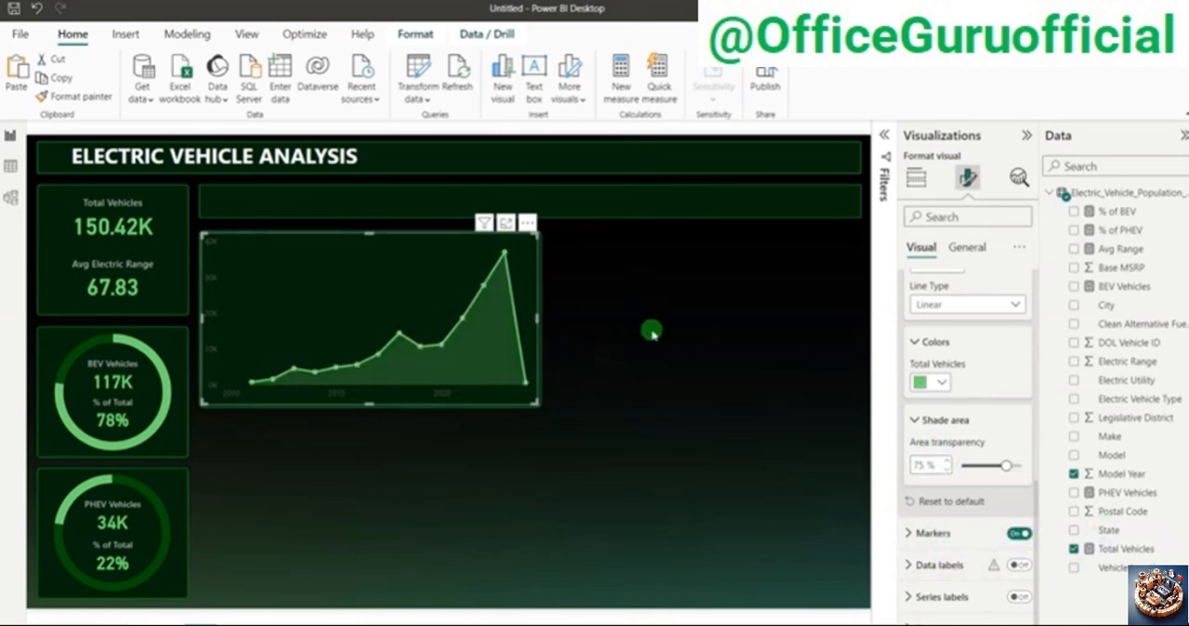
Step: Turn on data labels for the area chart
scroll(924, 353, up, 5)
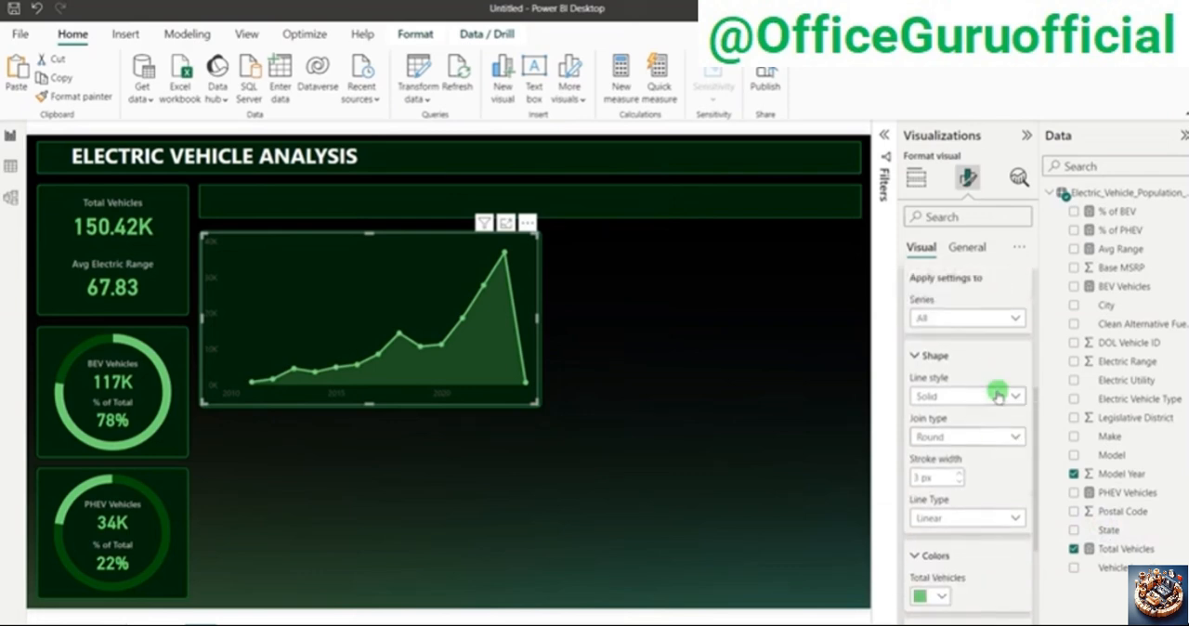
click(922, 421)
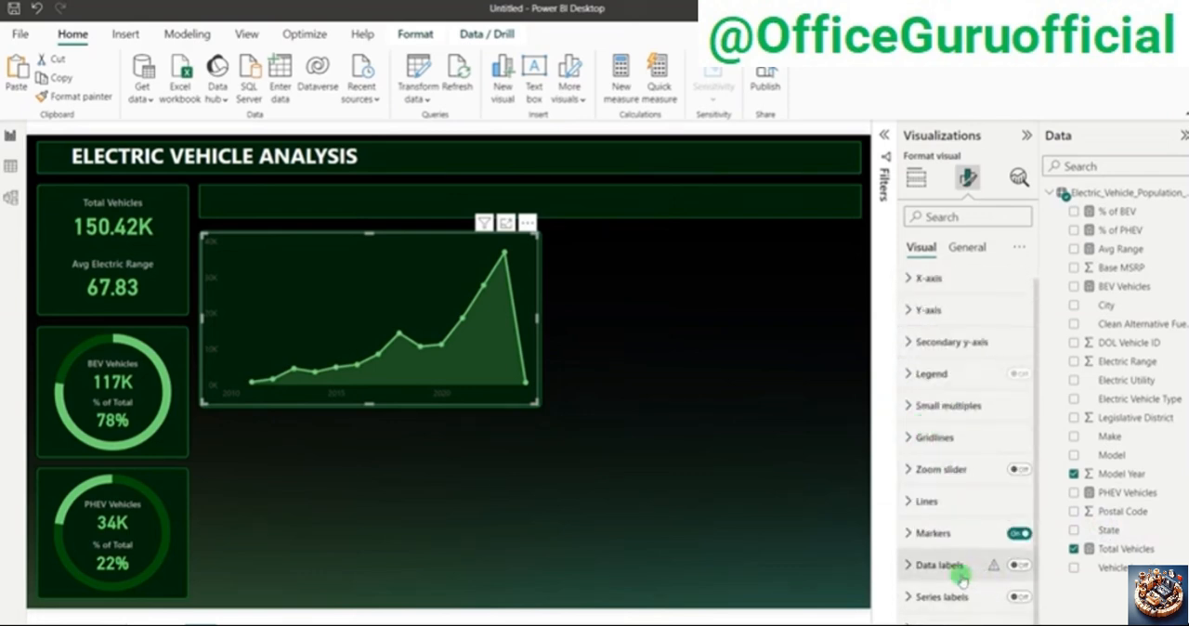
click(1020, 566)
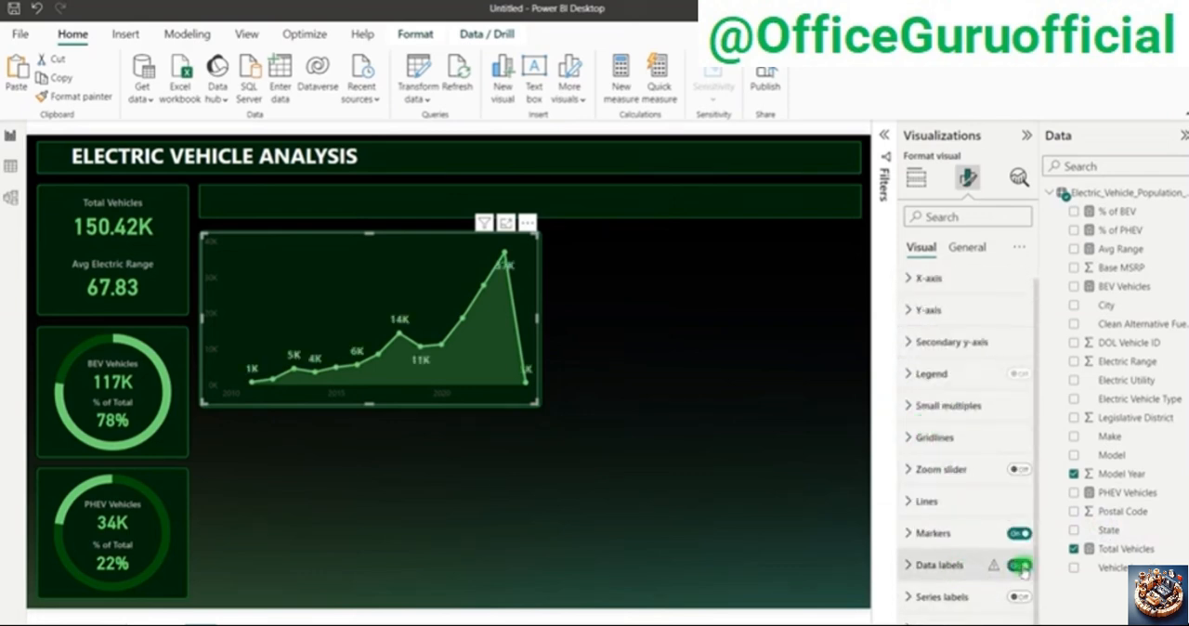
Step: Remove bold from the area chart's data label values and set their font to DIN, size 12
click(948, 565)
scroll(953, 561, down, 8)
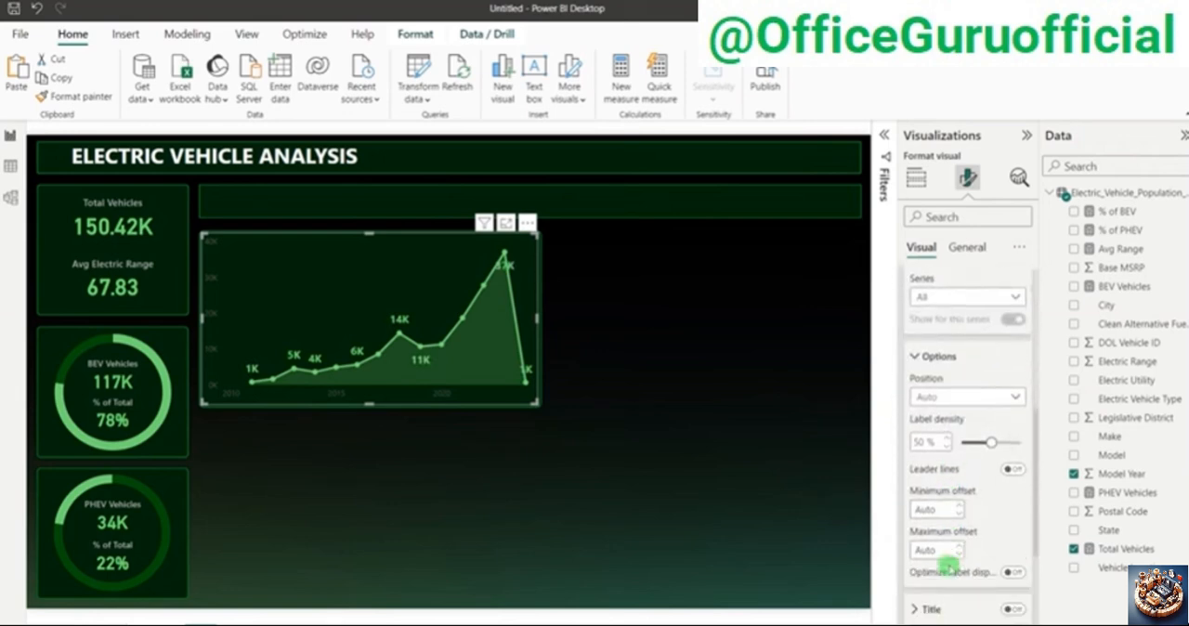
scroll(964, 564, down, 2)
click(932, 542)
scroll(940, 555, down, 7)
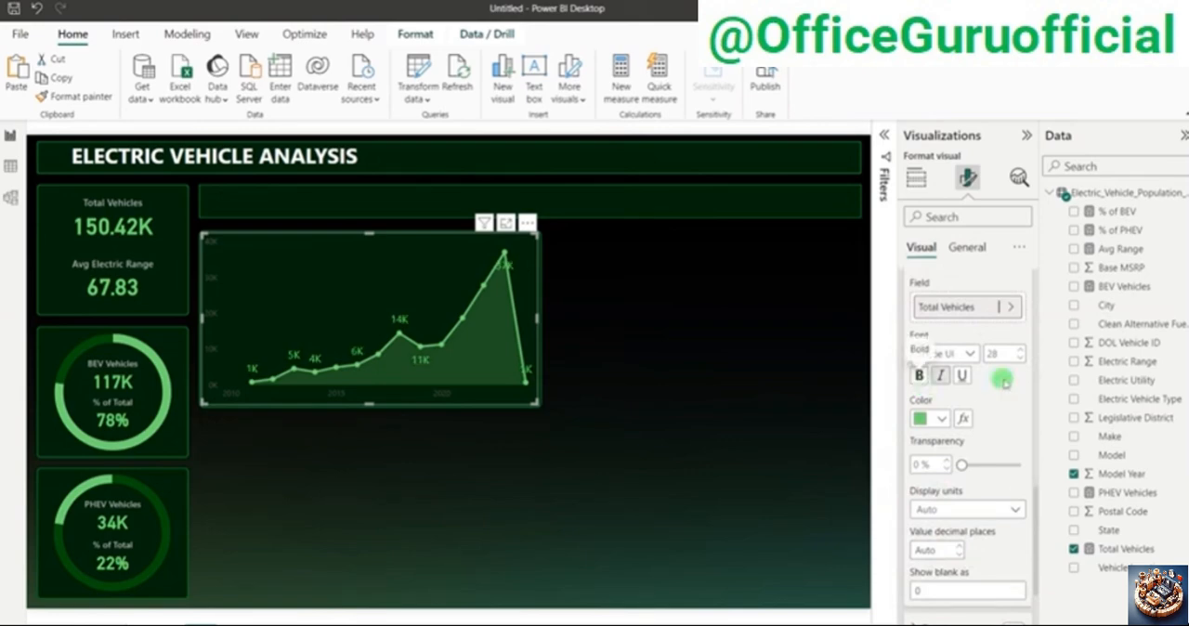
click(969, 353)
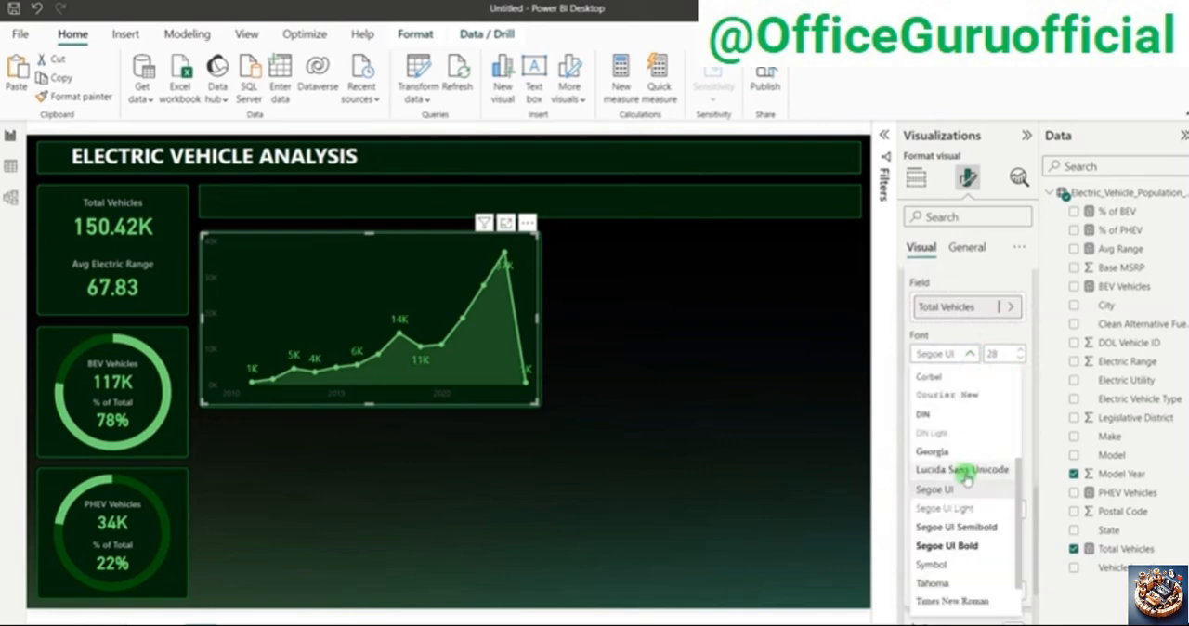
click(956, 526)
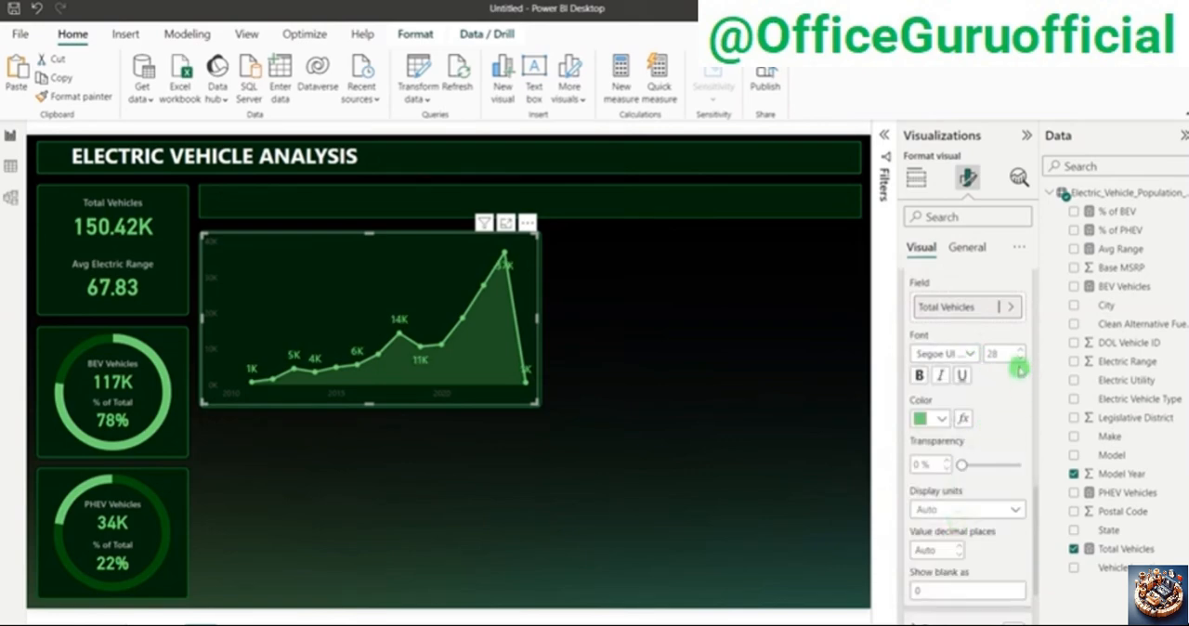
click(969, 356)
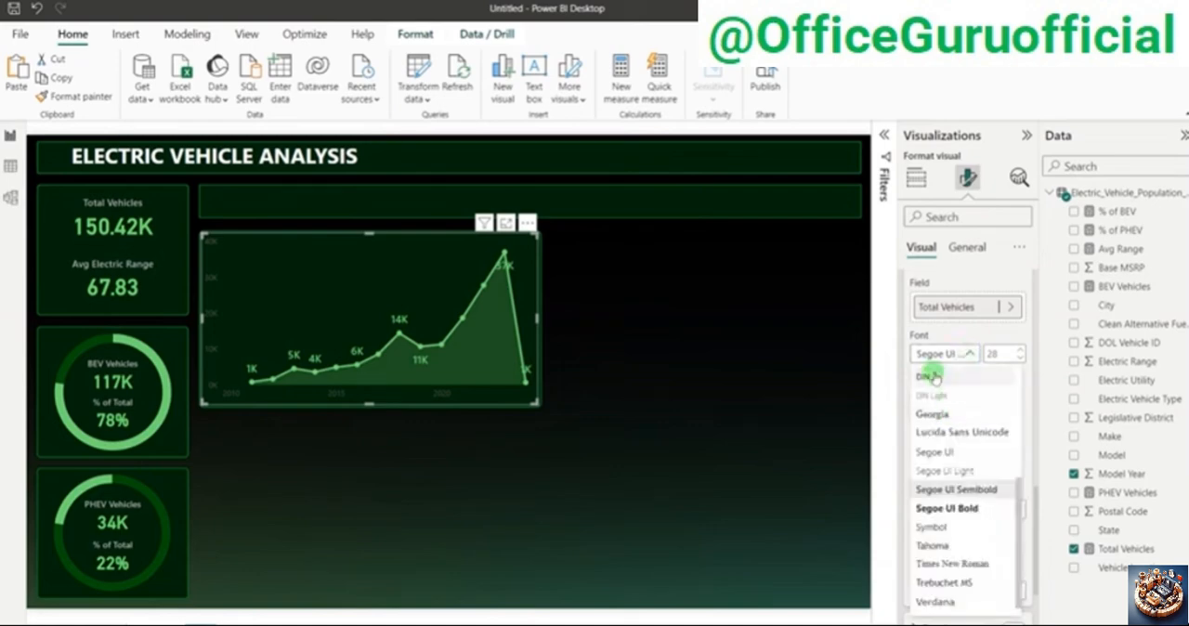
click(933, 401)
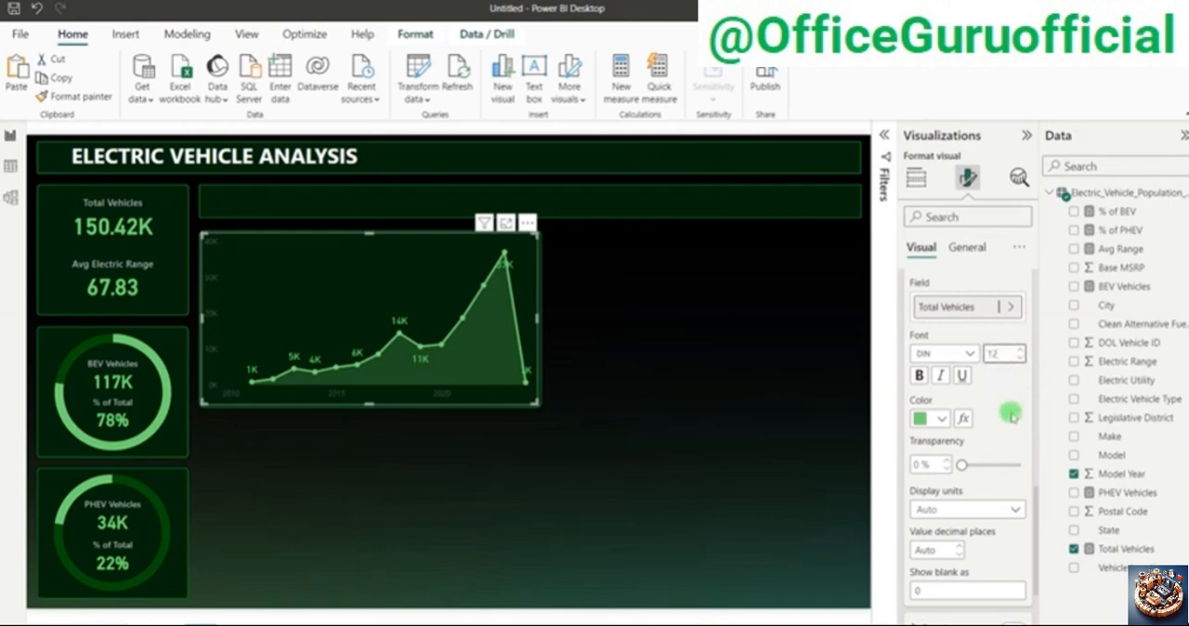
Step: Reduce the data label values' font size to 10 and recolour them light gray
scroll(1019, 407, up, 3)
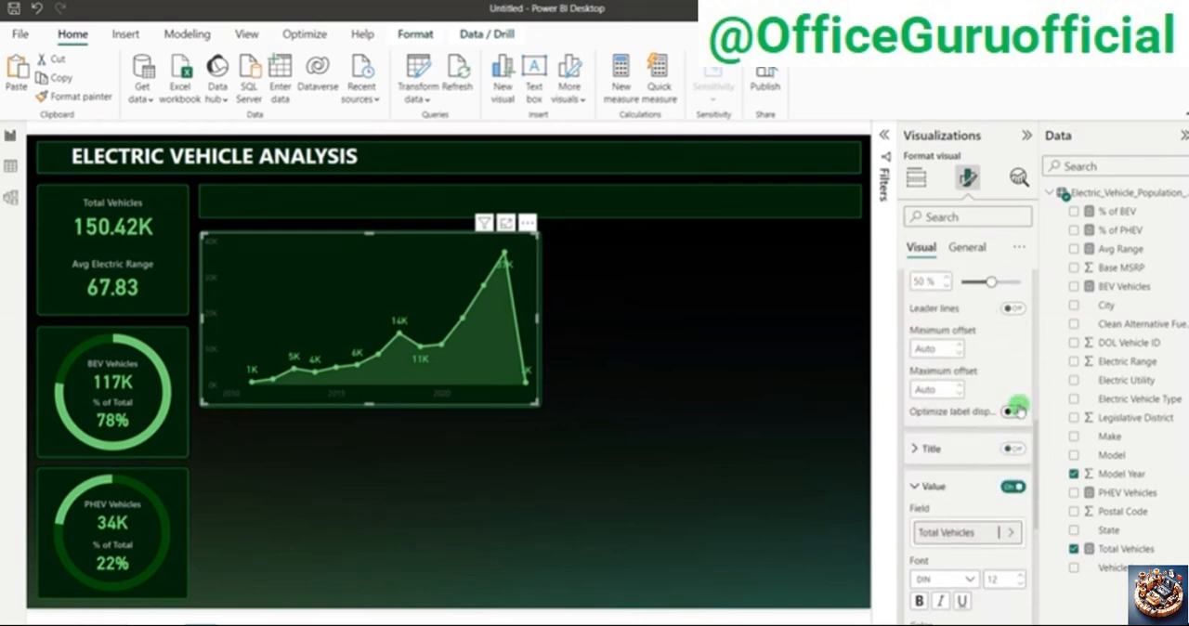
scroll(1017, 413, down, 2)
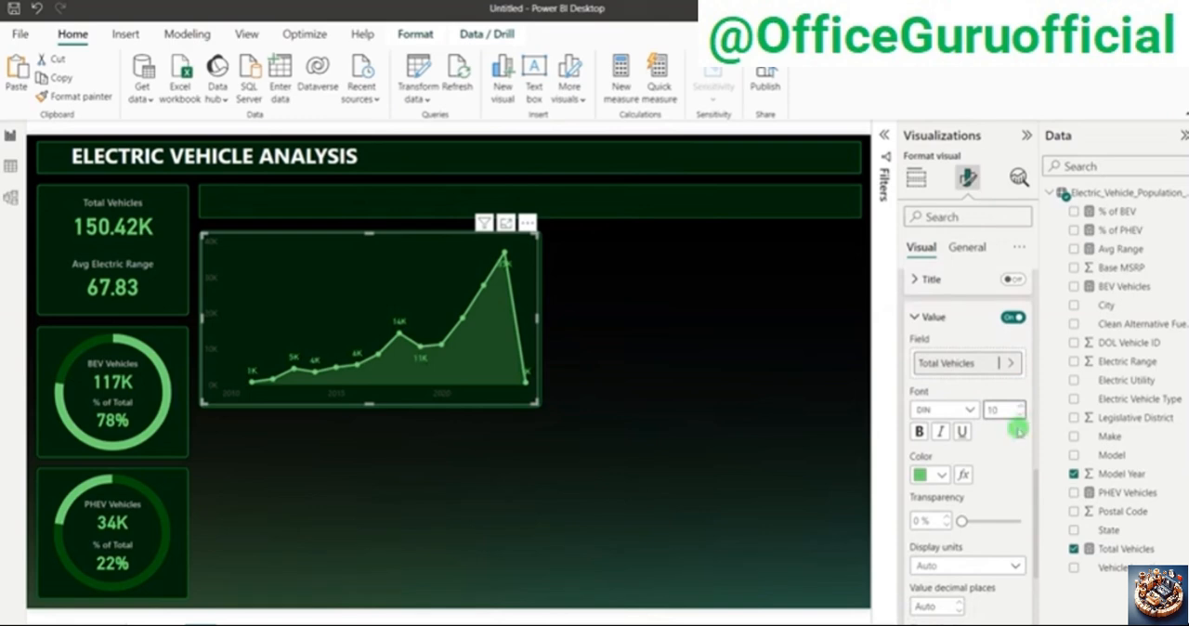
click(932, 475)
click(931, 285)
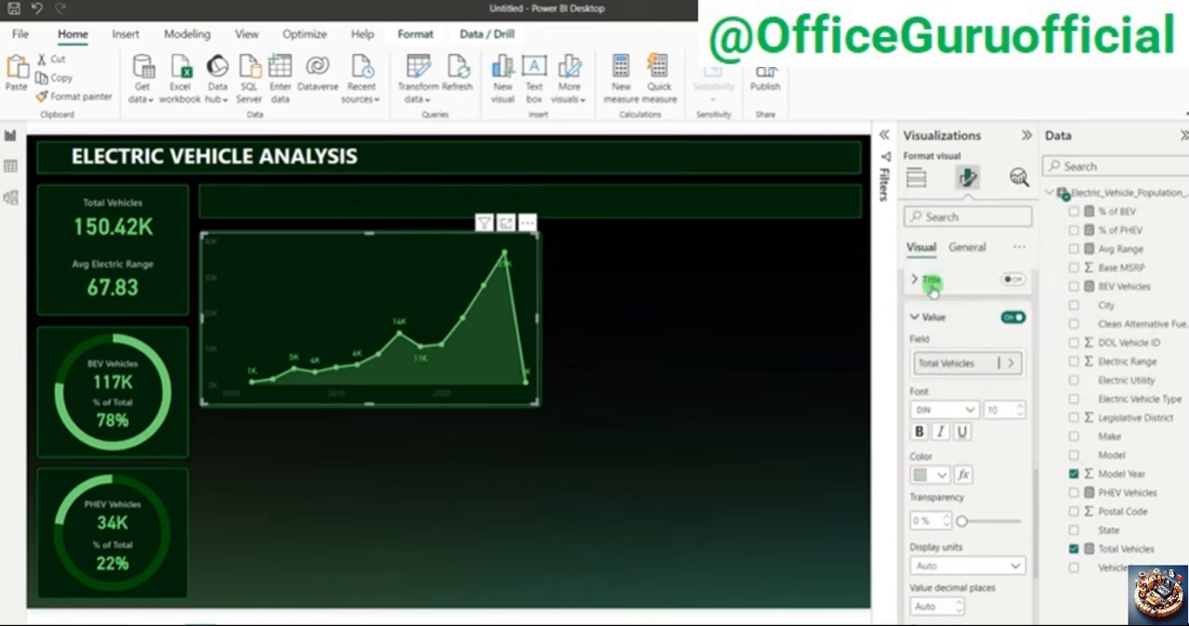
Step: Review the area chart's data label value, layout and offset settings for options that control label placement
scroll(1001, 493, down, 5)
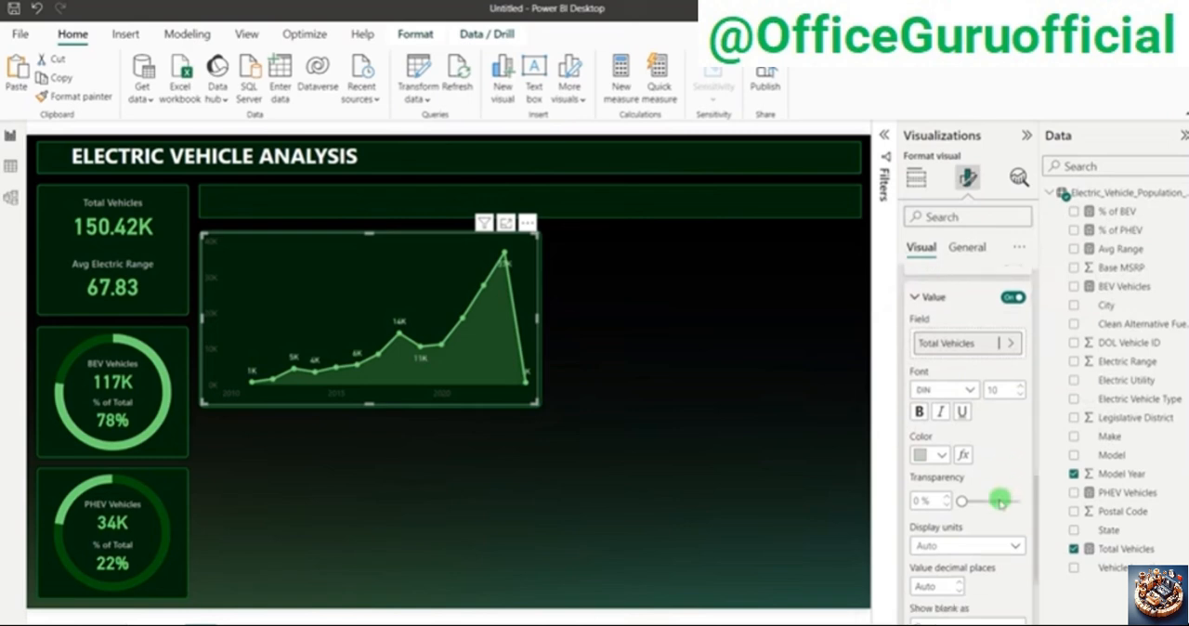
scroll(961, 492, up, 3)
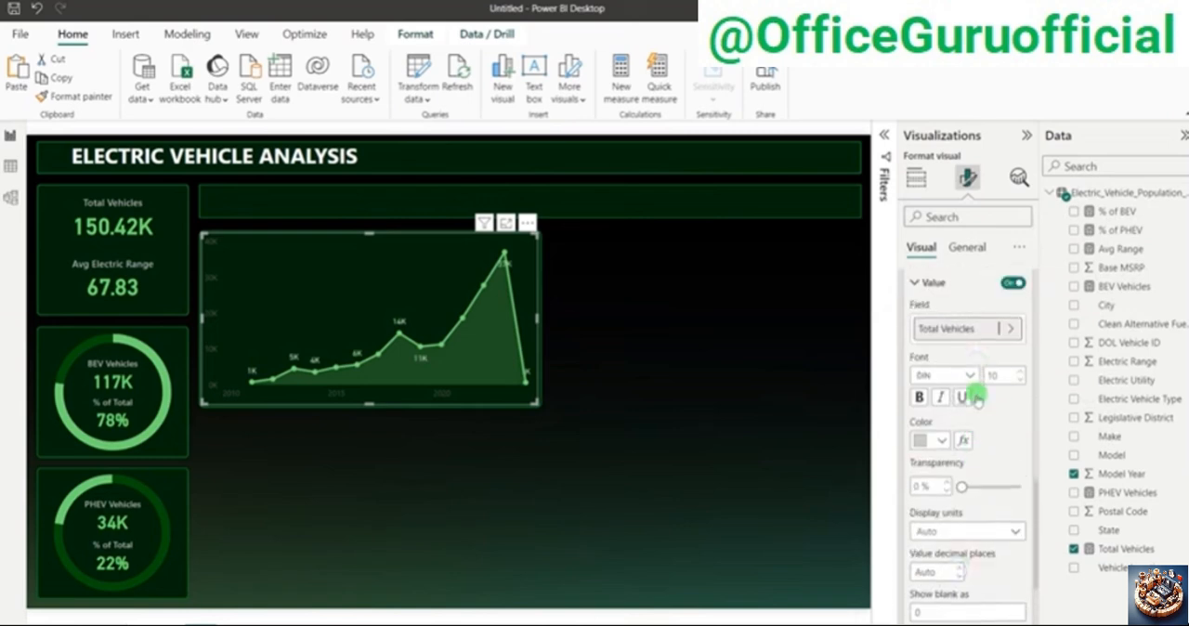
scroll(957, 502, up, 3)
scroll(957, 502, down, 6)
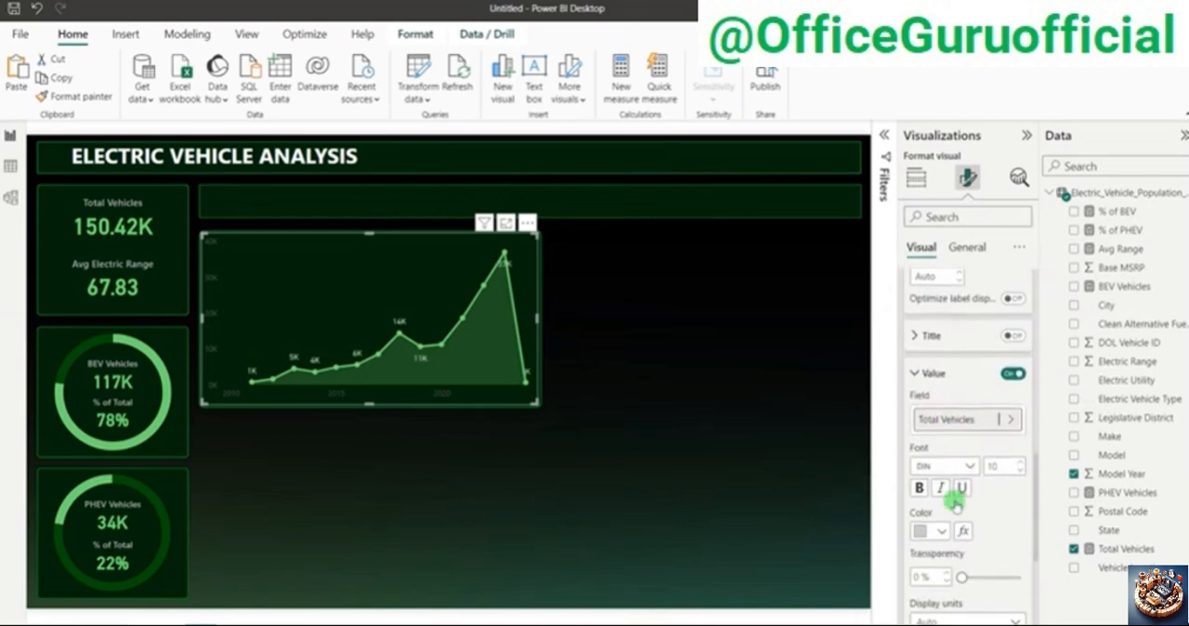
scroll(955, 502, down, 1)
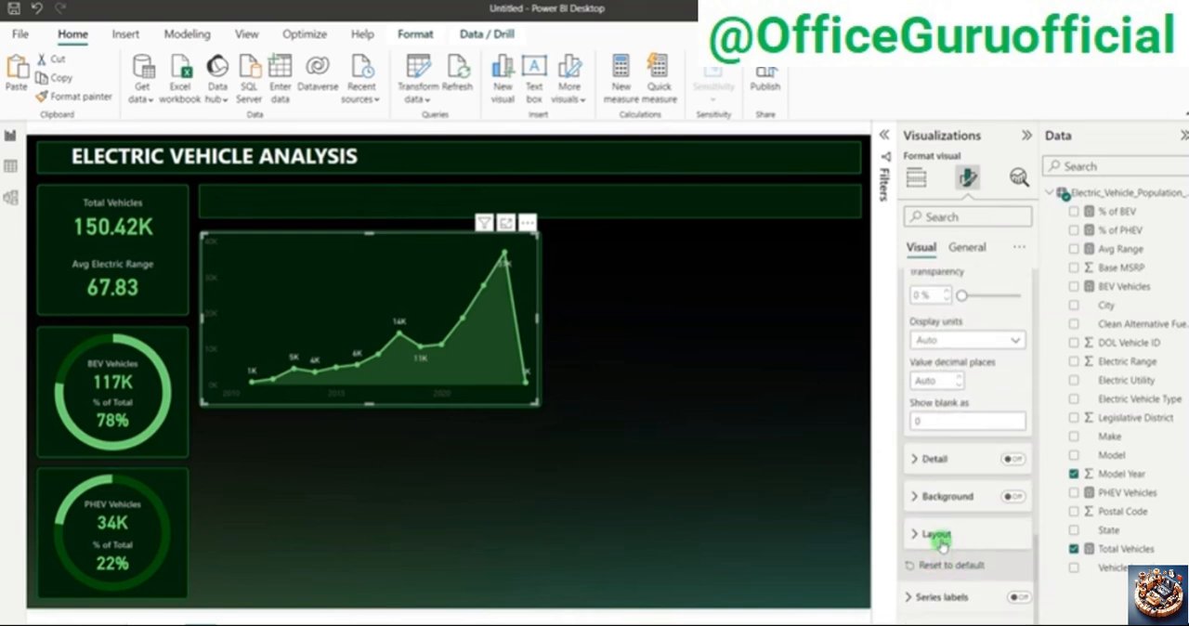
click(936, 545)
scroll(943, 548, down, 1)
scroll(948, 539, up, 2)
scroll(947, 536, up, 8)
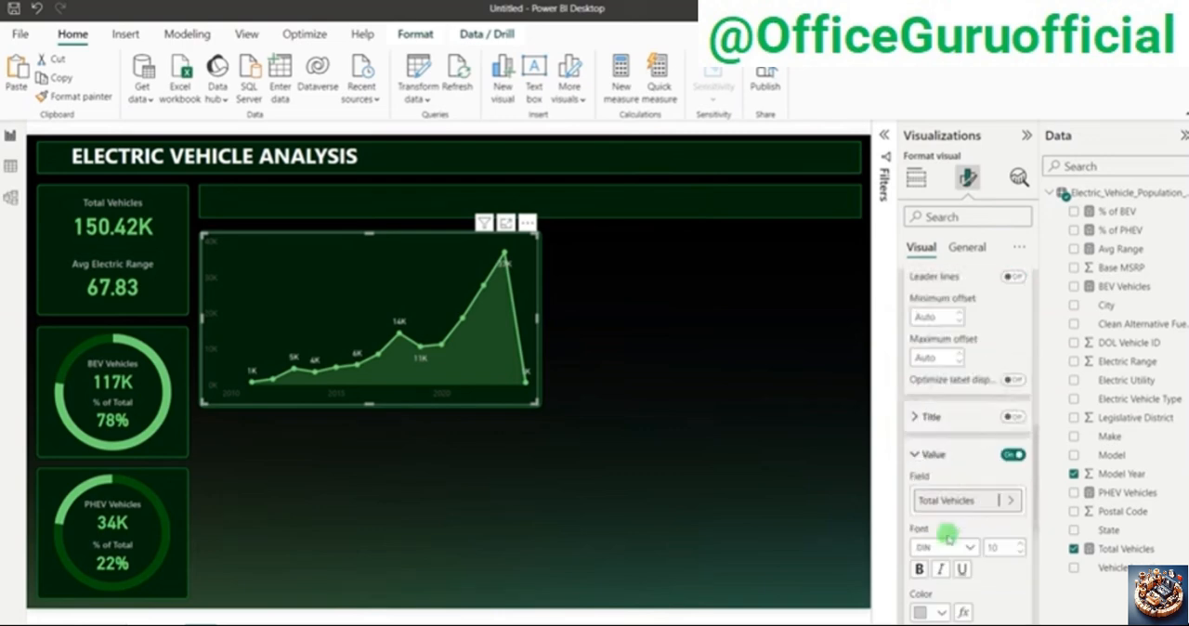
scroll(944, 527, down, 5)
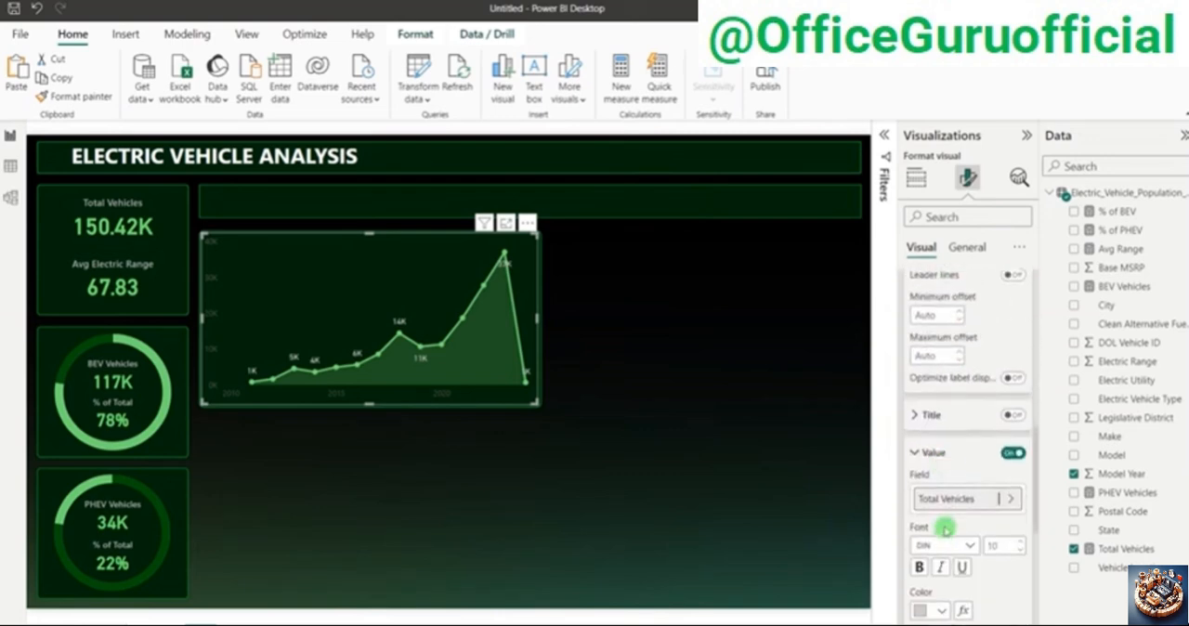
Step: Set the position of the area chart's data labels to Above
scroll(966, 556, down, 1)
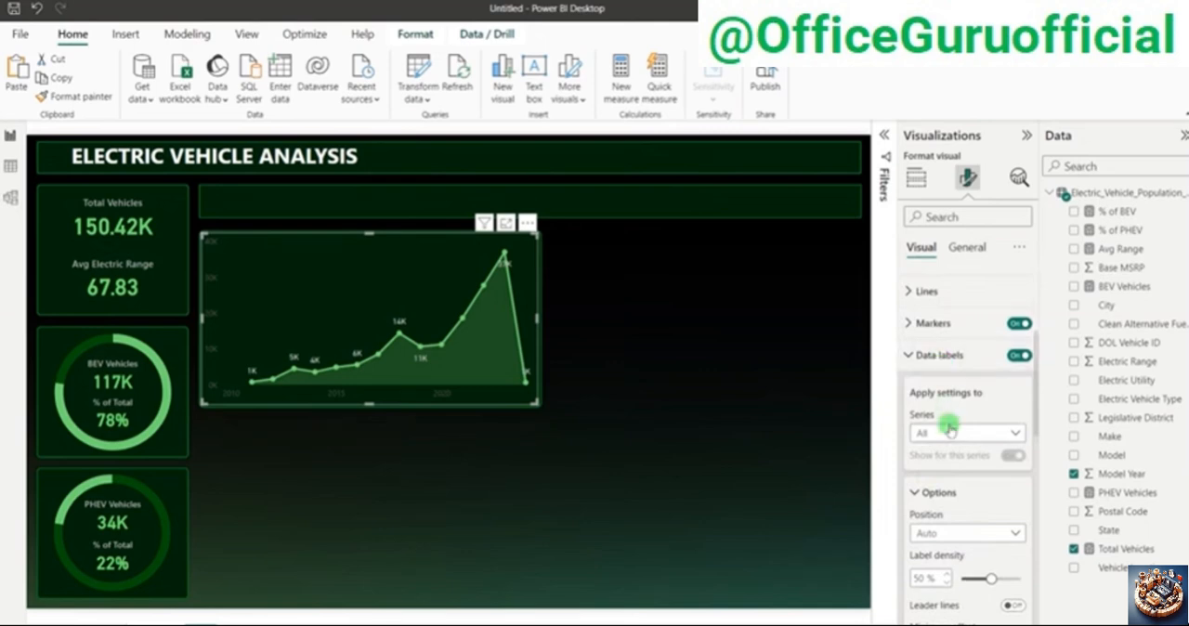
scroll(949, 428, down, 2)
click(932, 420)
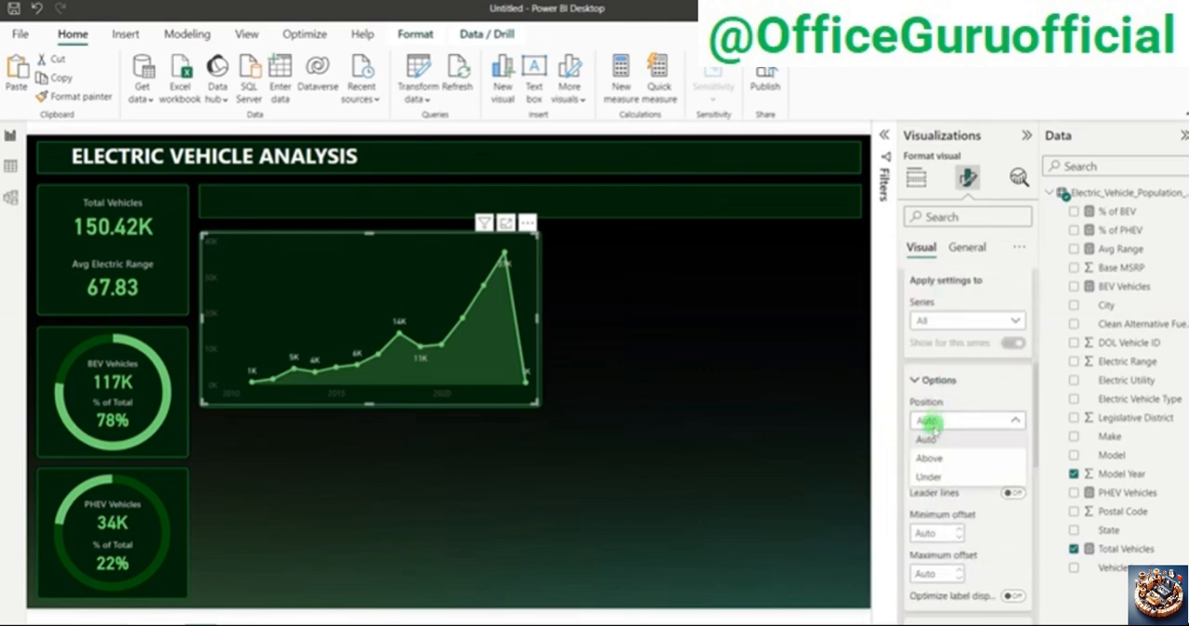
click(930, 460)
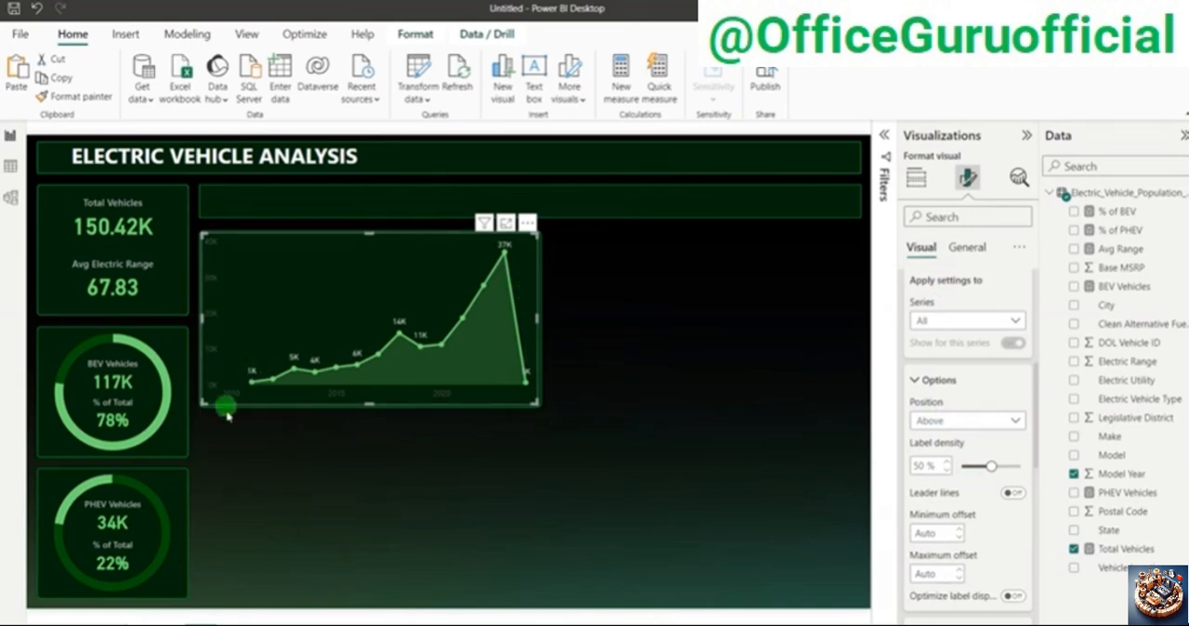
Step: Change the colour of the area chart's X-axis values to light gray
scroll(960, 549, up, 3)
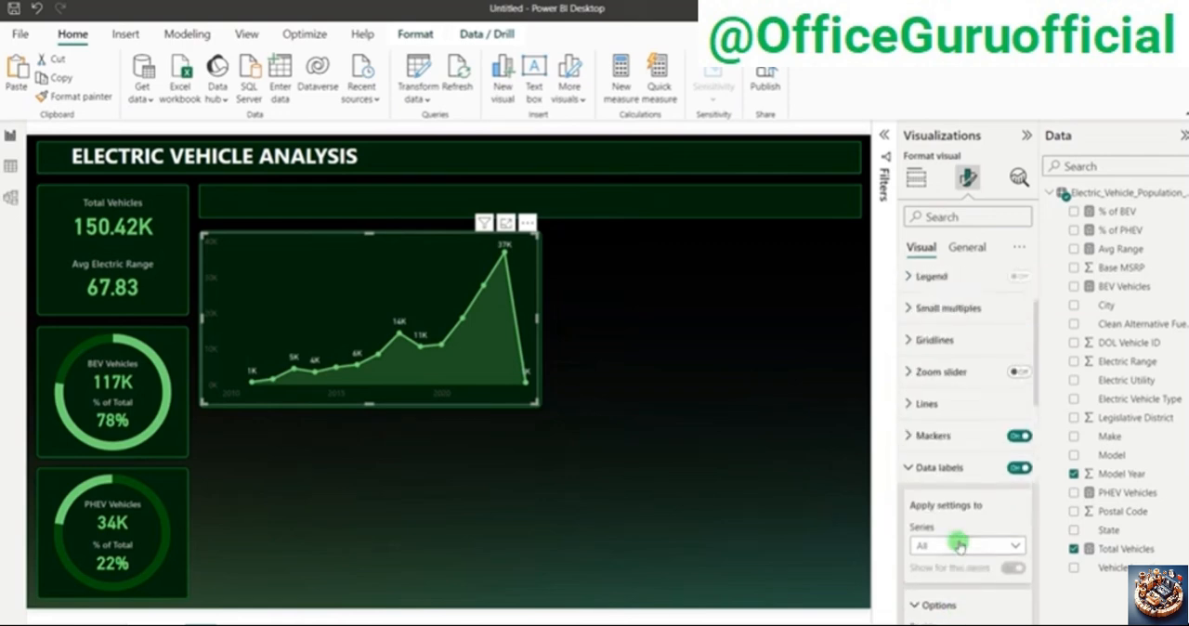
scroll(960, 547, up, 3)
click(912, 277)
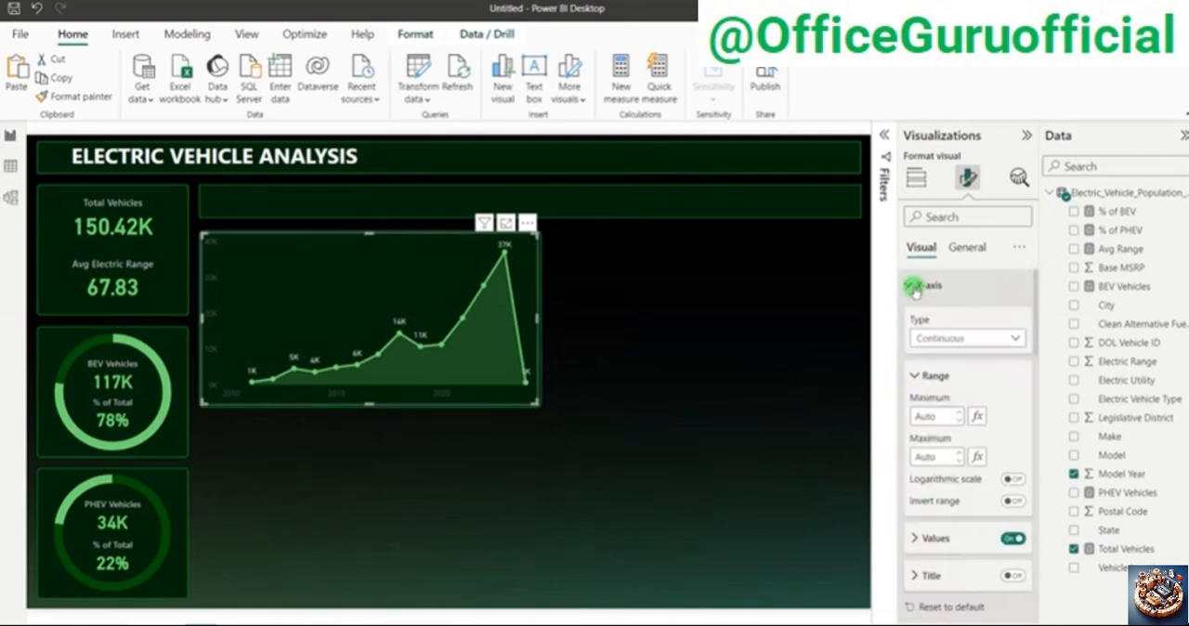
click(932, 538)
scroll(939, 520, down, 3)
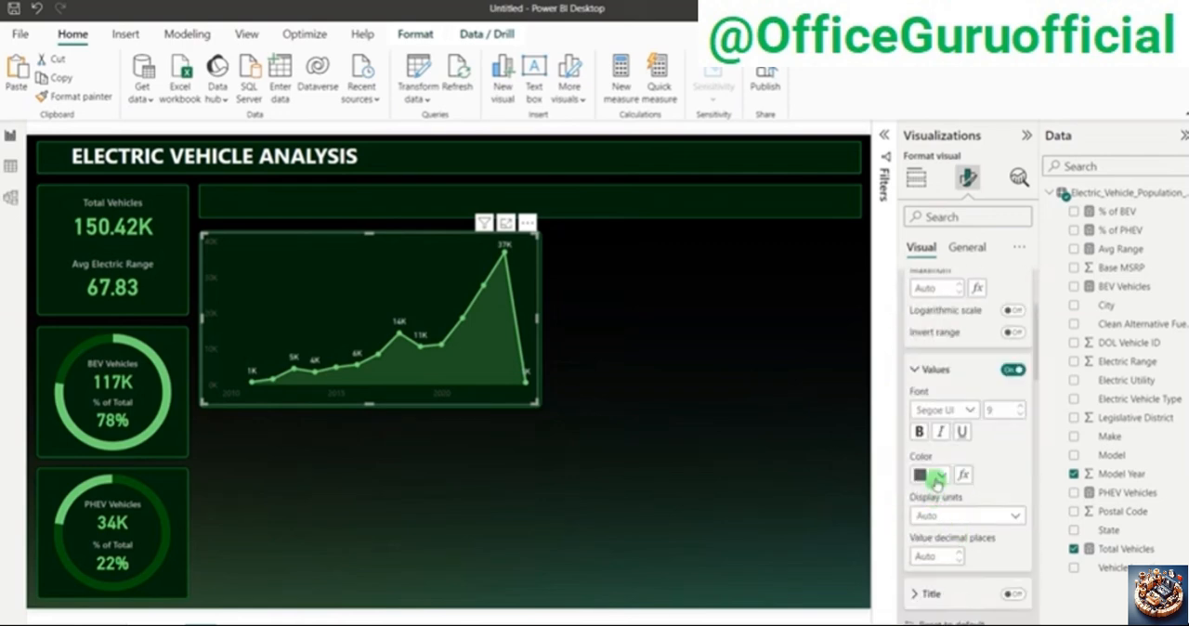
click(938, 478)
click(930, 286)
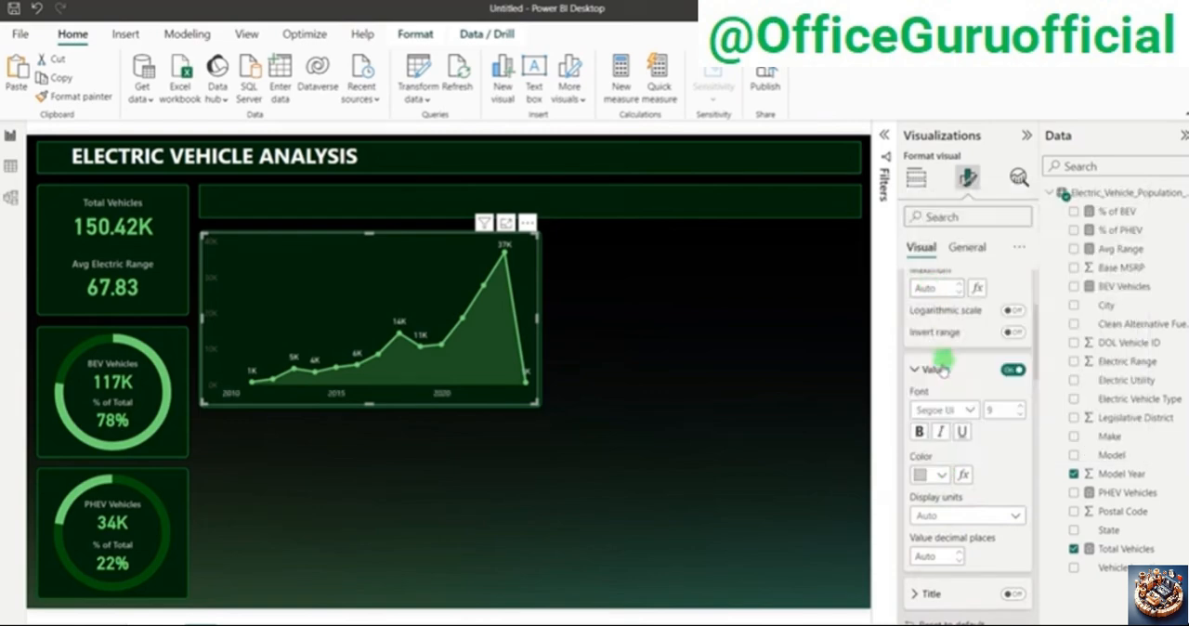
Step: Change the colour of the area chart's Y-axis values to light gray
scroll(936, 461, down, 2)
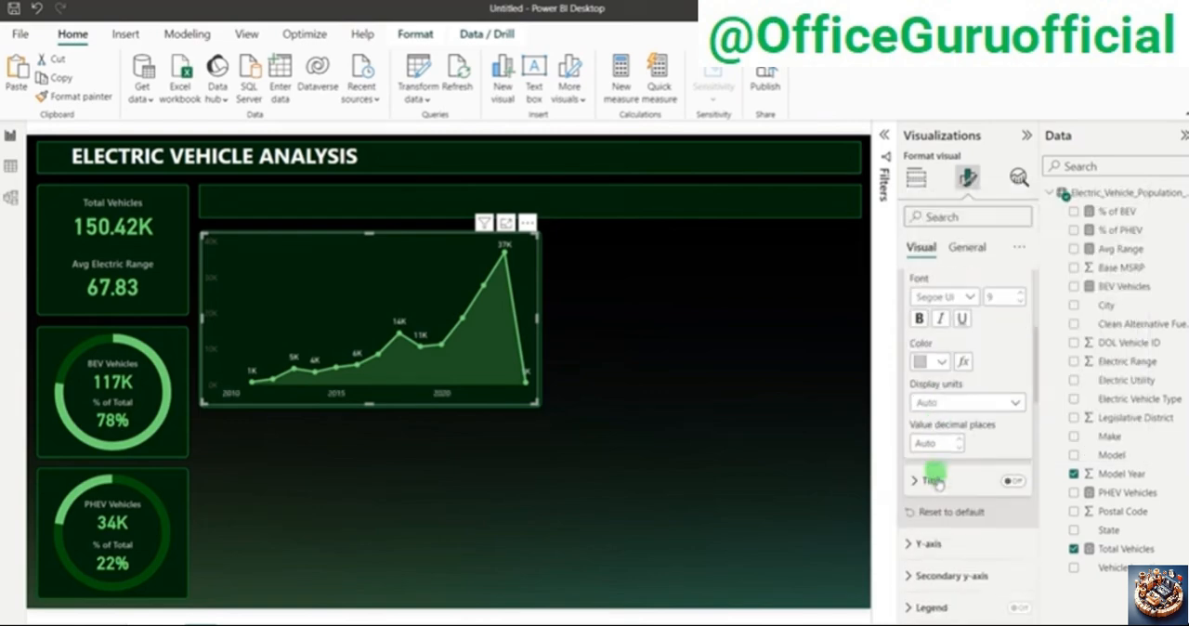
click(935, 537)
scroll(938, 537, down, 4)
scroll(938, 536, down, 2)
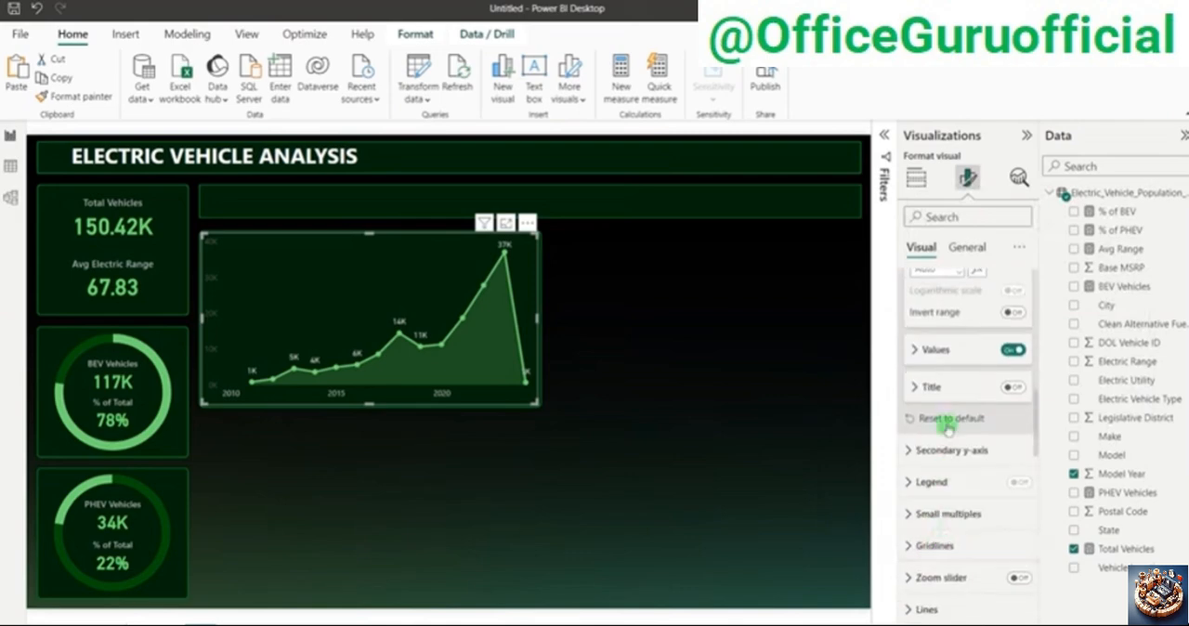
click(931, 349)
click(940, 458)
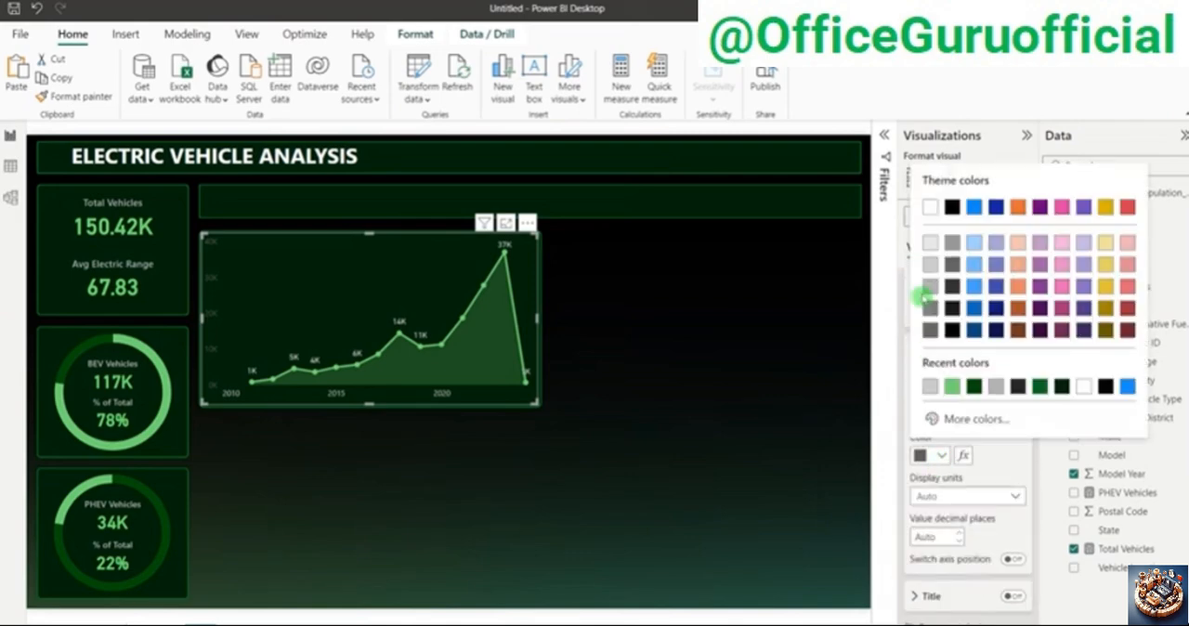
click(925, 275)
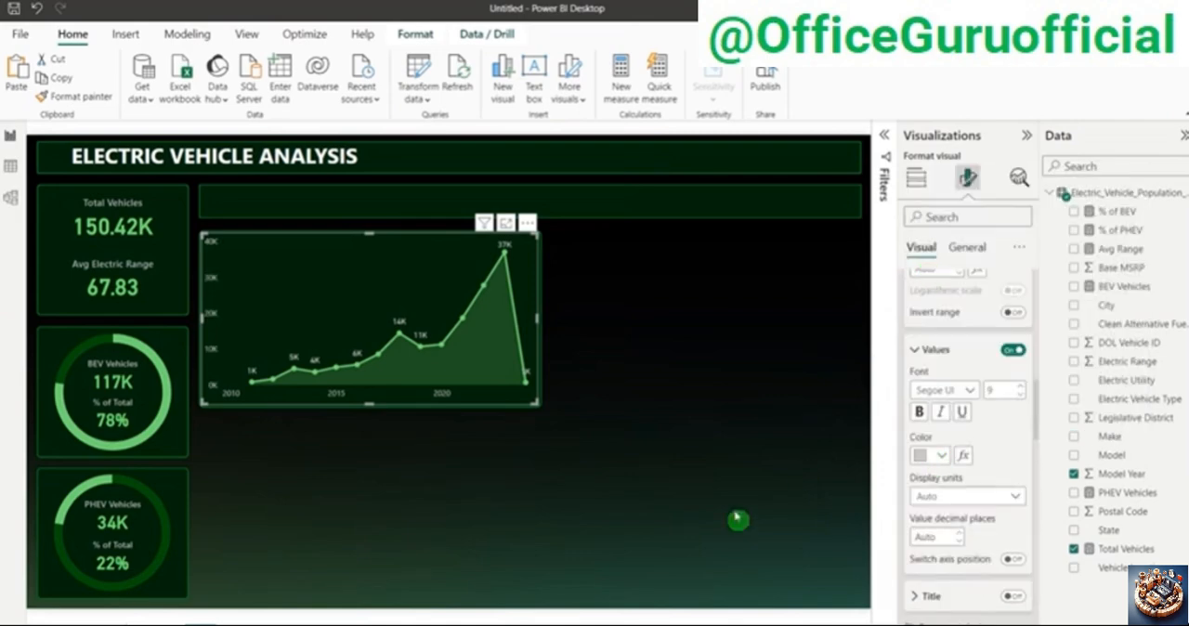
click(711, 401)
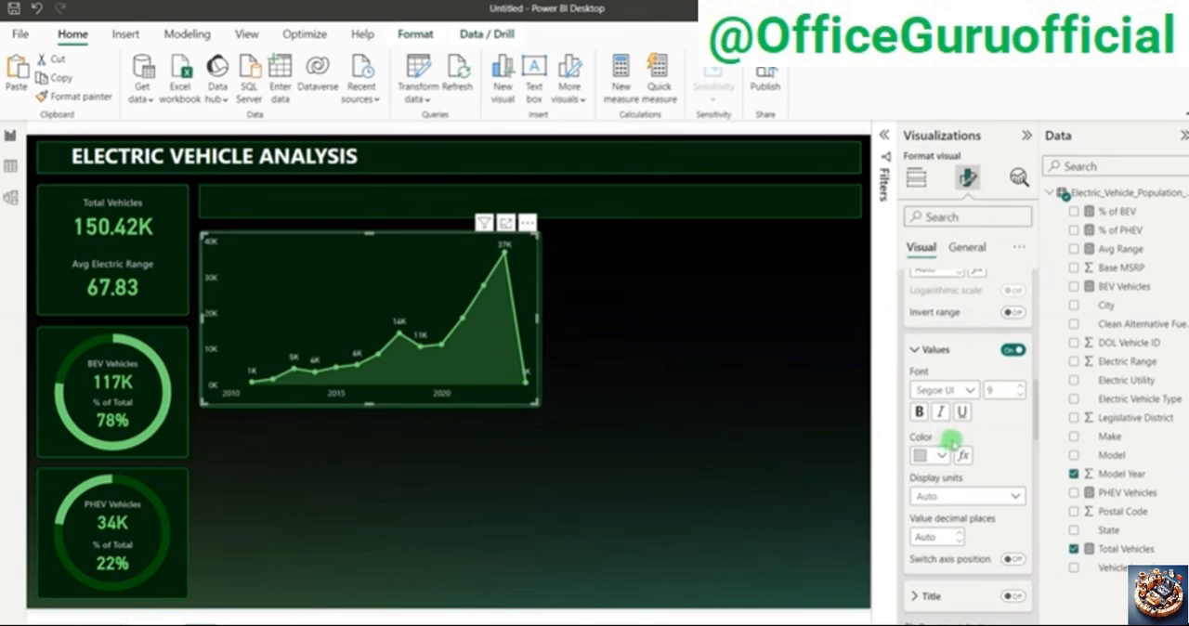
Step: Set the minimum of the area chart's X-axis range to 2011
scroll(961, 456, up, 3)
scroll(957, 452, down, 3)
scroll(950, 443, up, 1)
scroll(949, 443, up, 1)
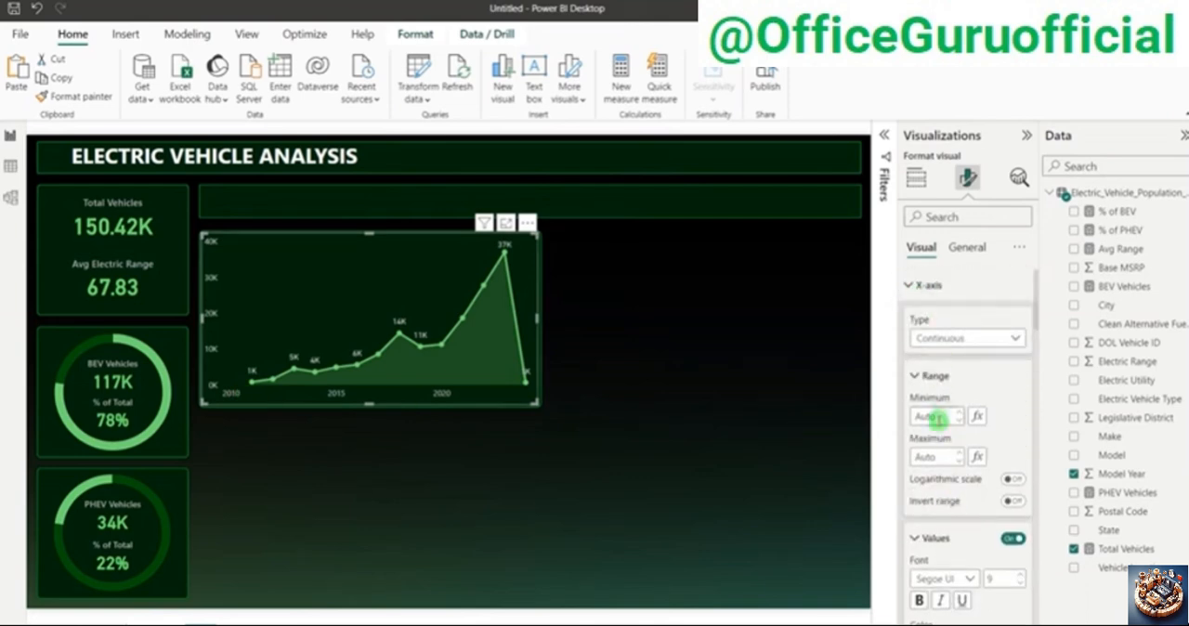
click(938, 418)
text(2011)
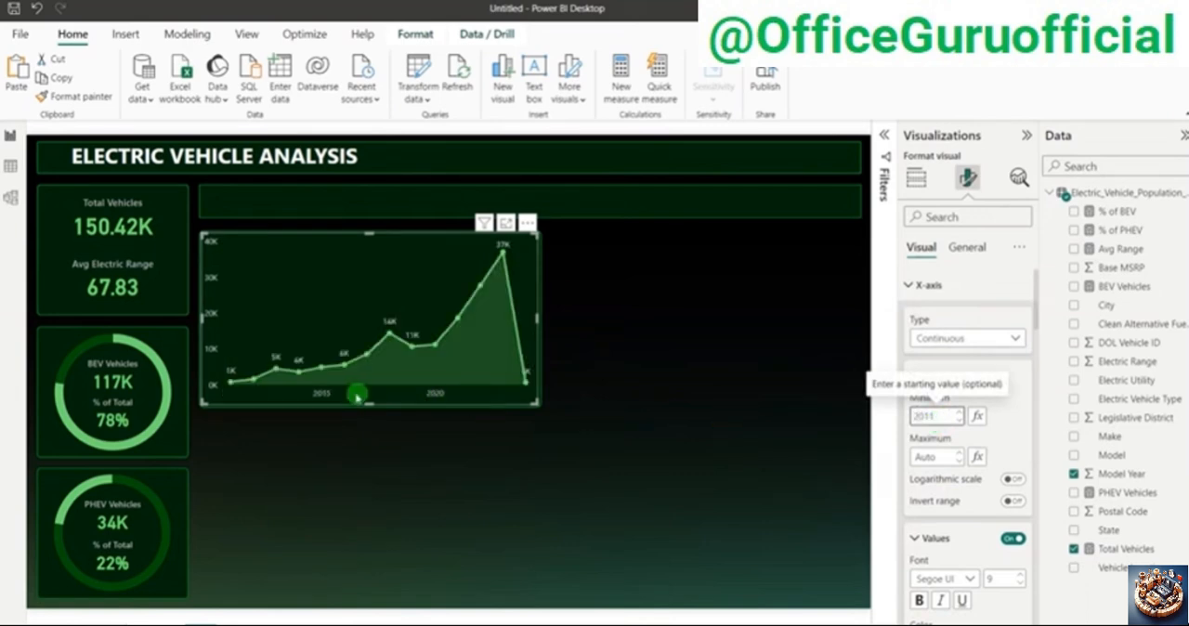
Step: Inspect the area chart's data points and check the model year chart requirement in the PowerPoint problem statement
mouse_move(240, 388)
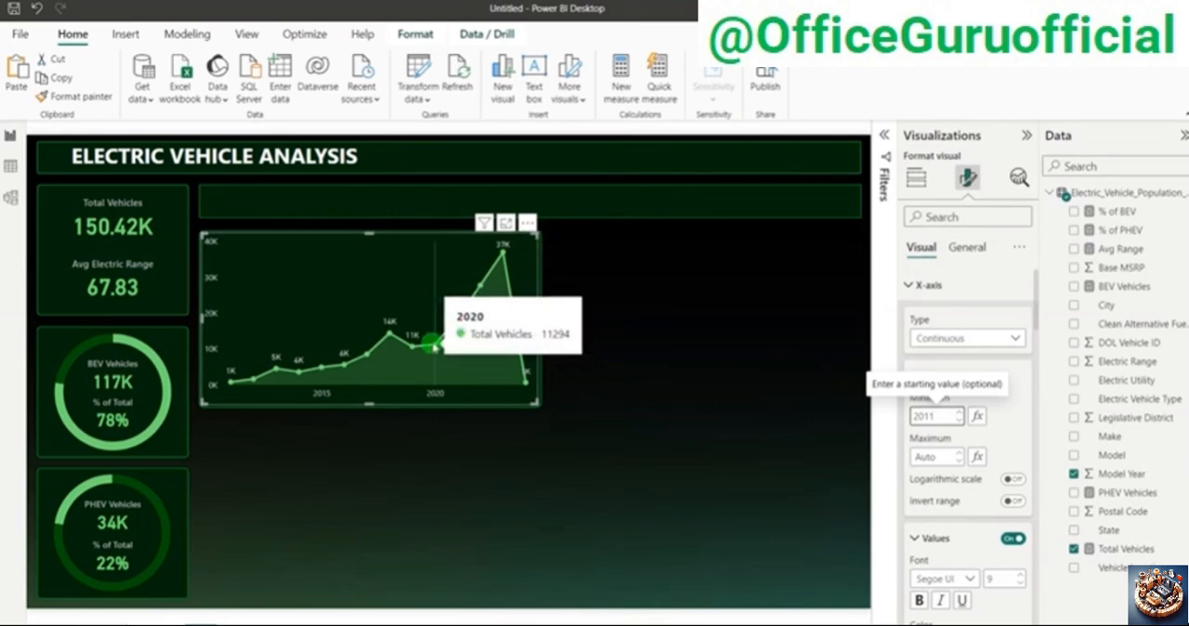
key(alt+Tab)
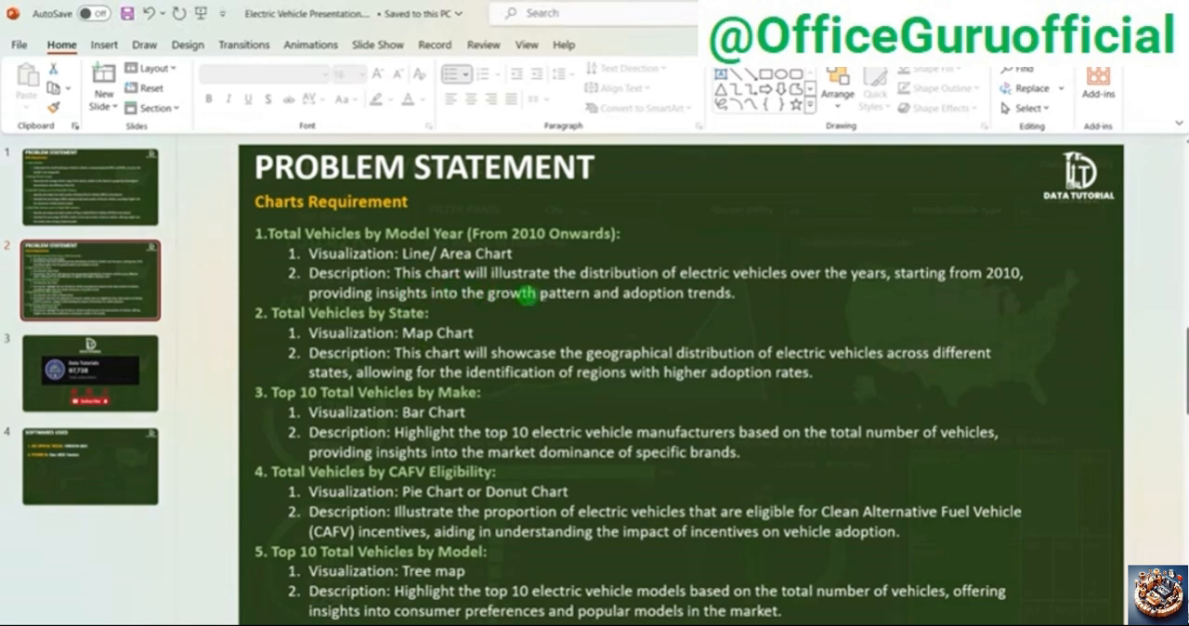
key(alt+Tab)
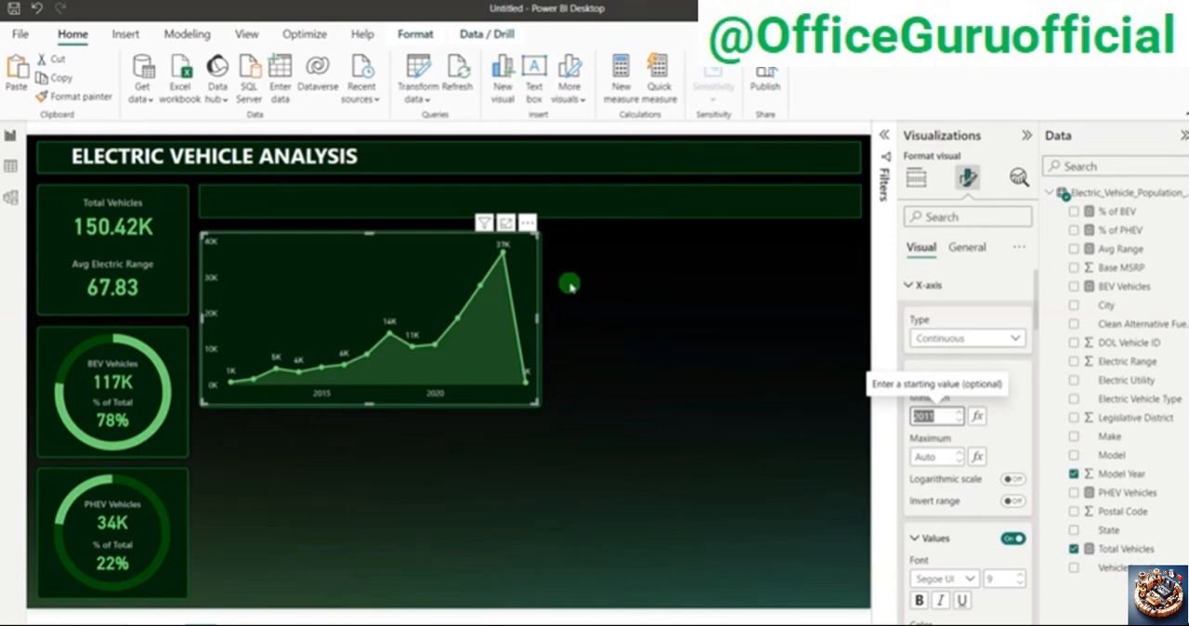
Step: Turn on the area chart's title, align it to the left, enlarge its font by one size and colour it light gray
click(966, 247)
click(1019, 317)
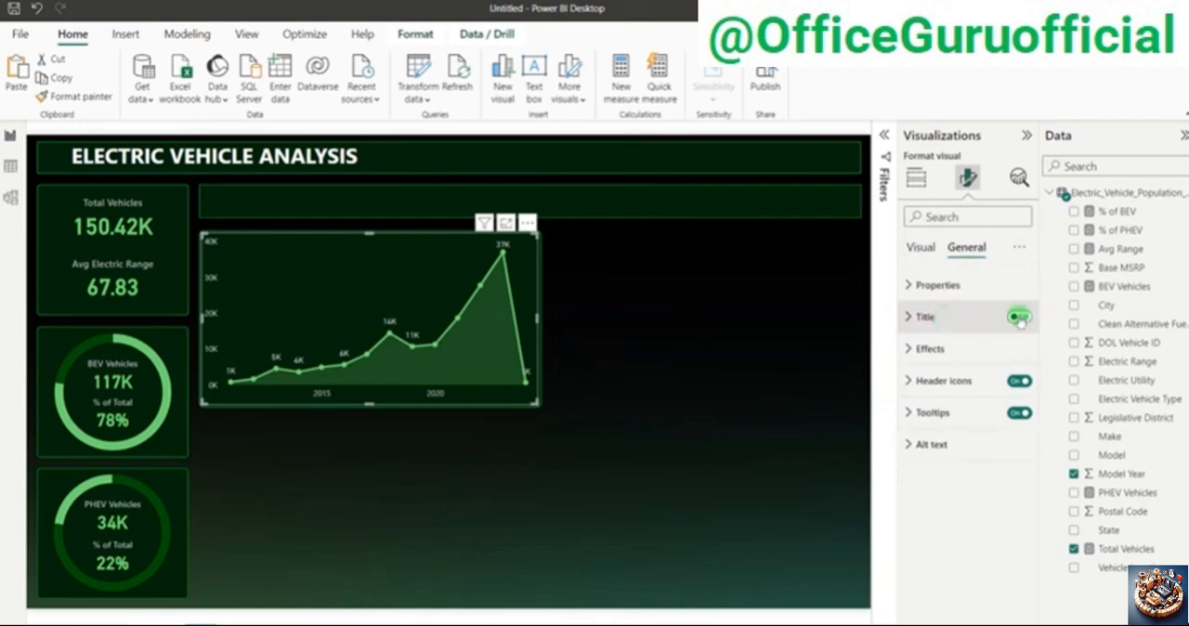
click(963, 322)
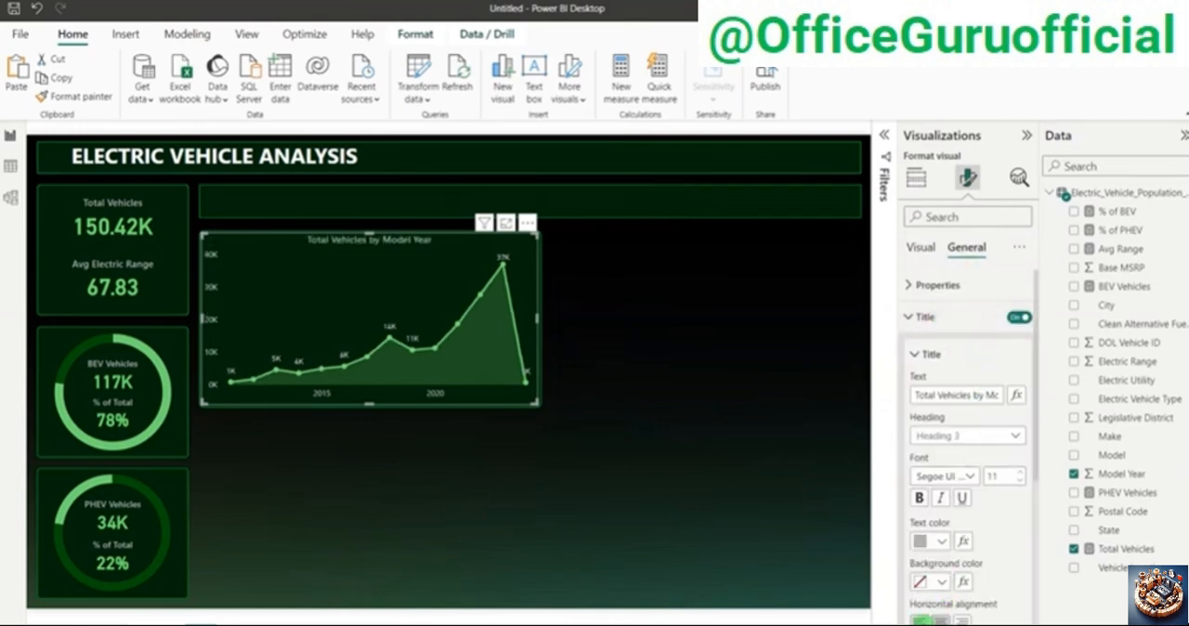
click(917, 620)
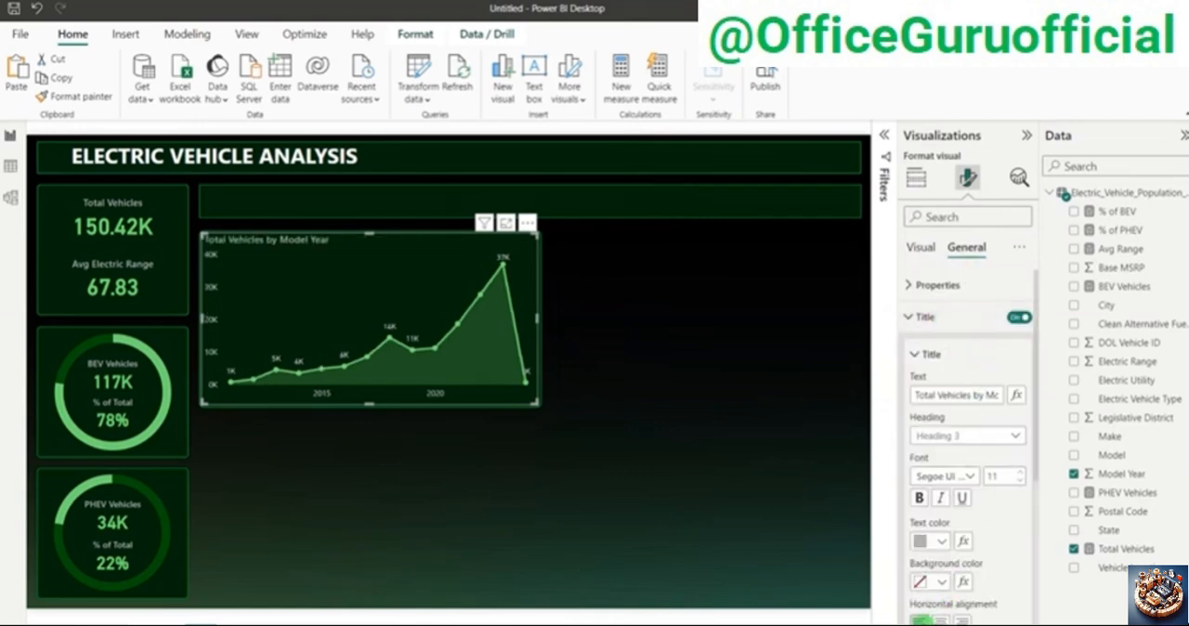
click(1021, 472)
click(936, 542)
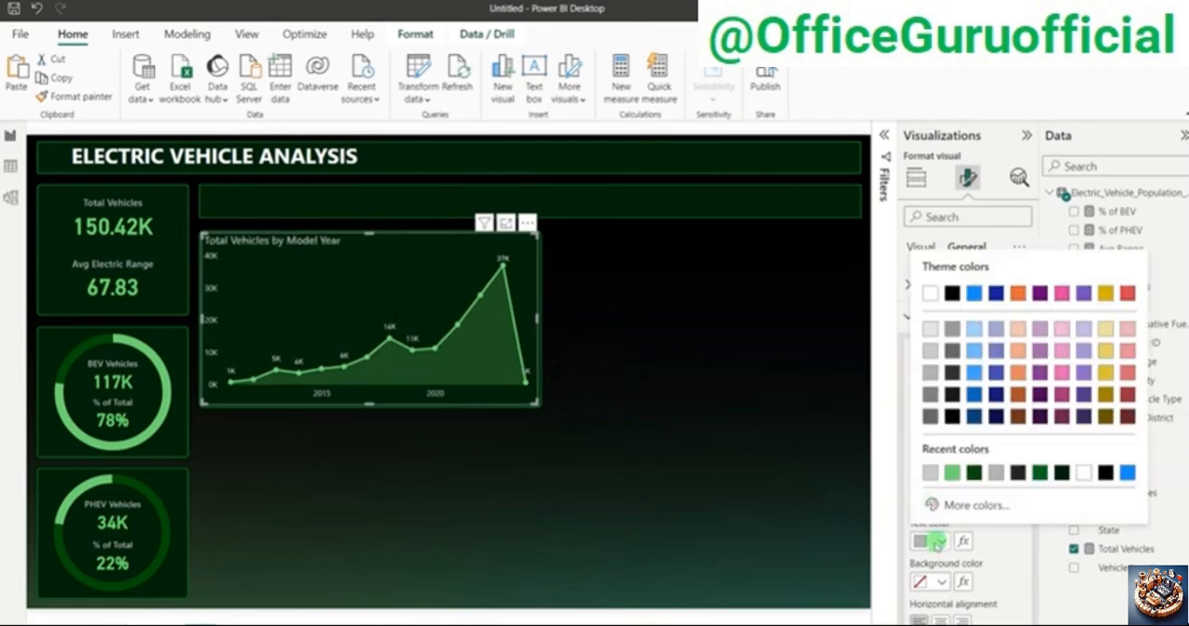
click(930, 354)
click(824, 332)
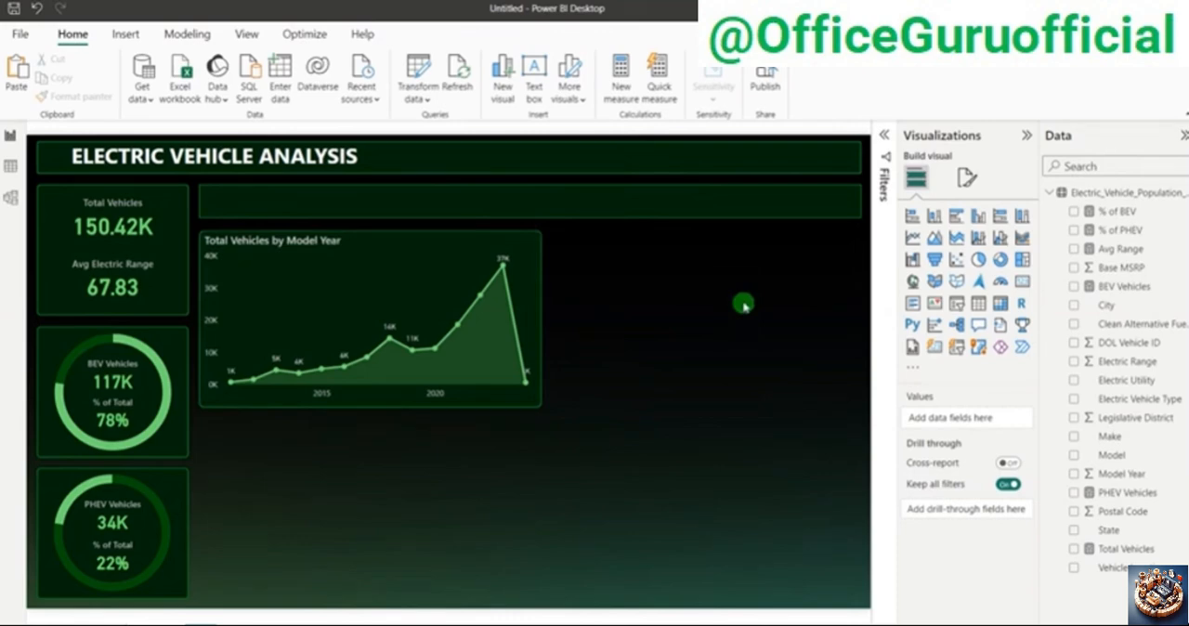
Step: Check the PowerPoint problem statement for the Total Vehicles by State chart requirement and return to the Power BI report
key(alt+Tab)
key(alt+Tab)
key(alt+Tab)
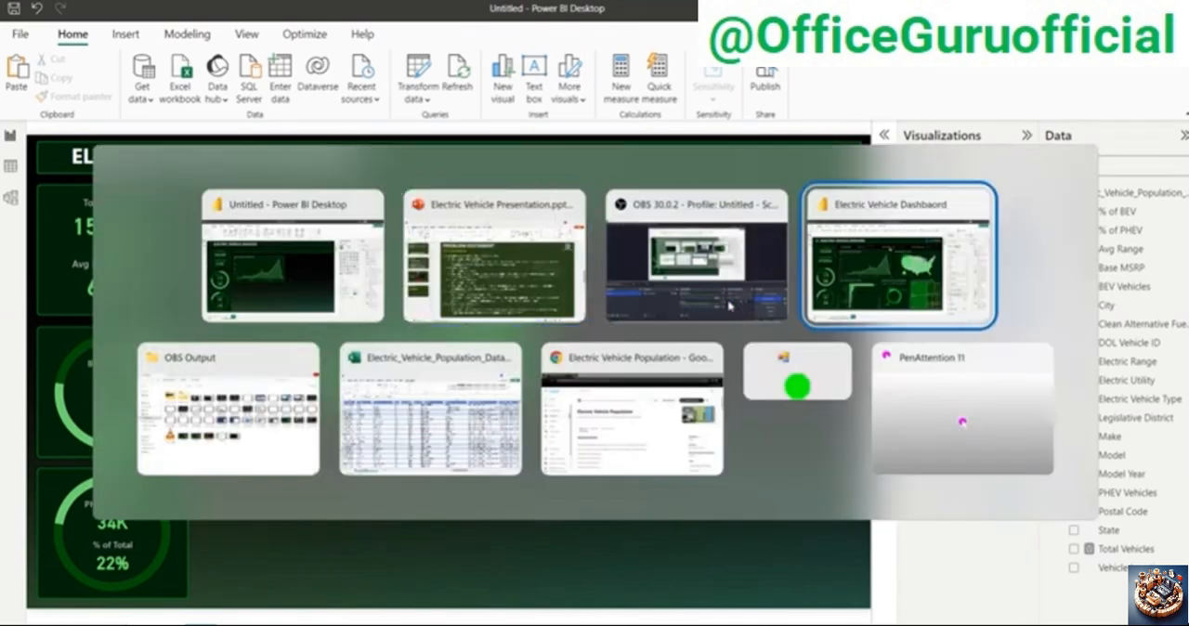
click(552, 283)
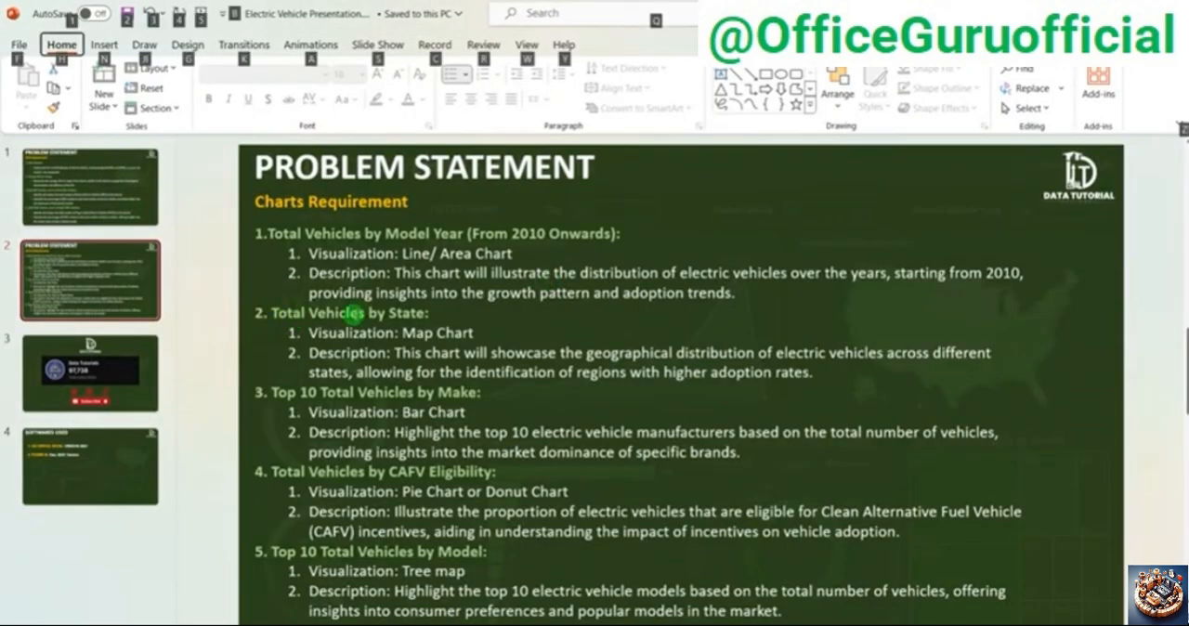
key(alt+Tab)
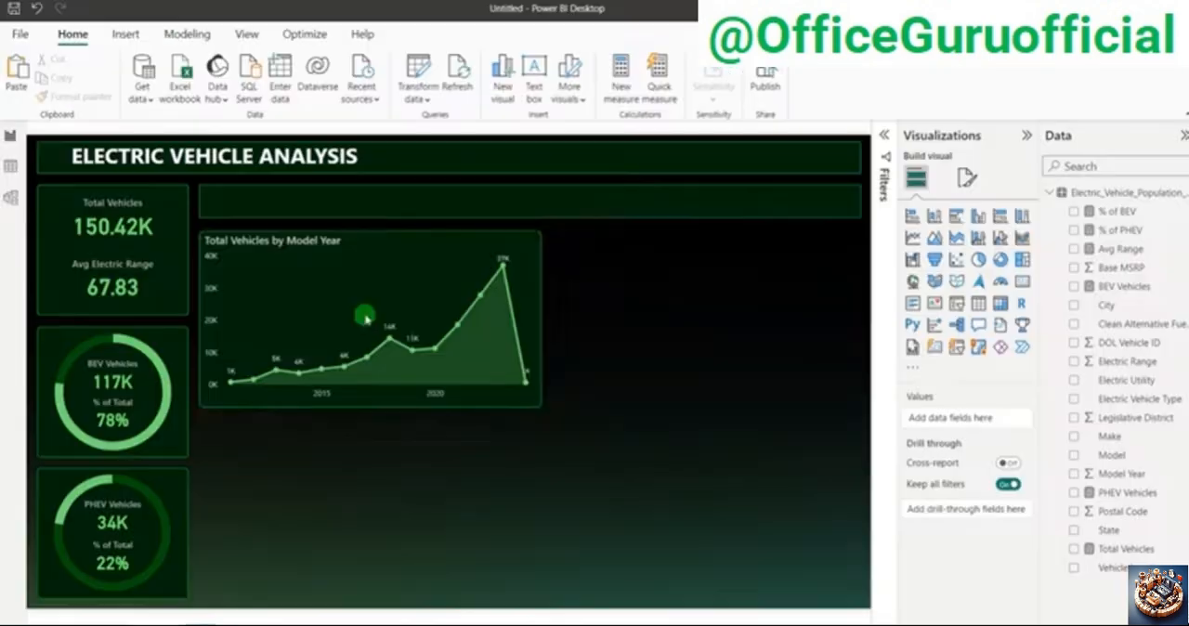
Step: Duplicate the area chart's background panel, place the copy to the chart's right and narrow it to fit the remaining width
click(540, 277)
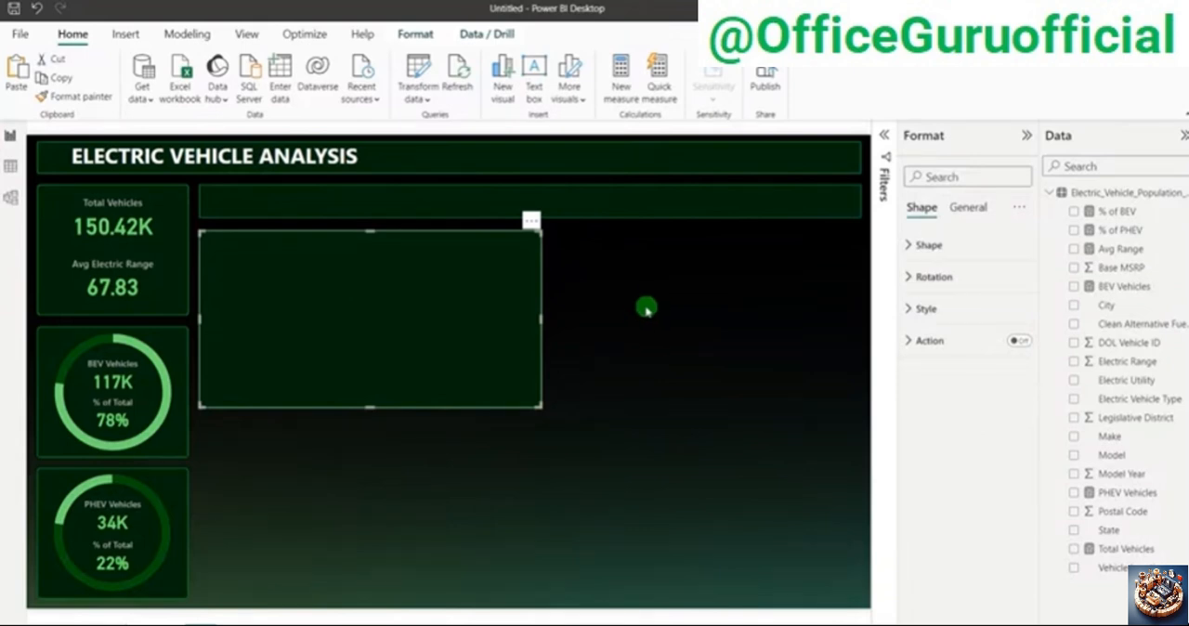
drag(496, 307, 809, 299)
drag(518, 321, 554, 321)
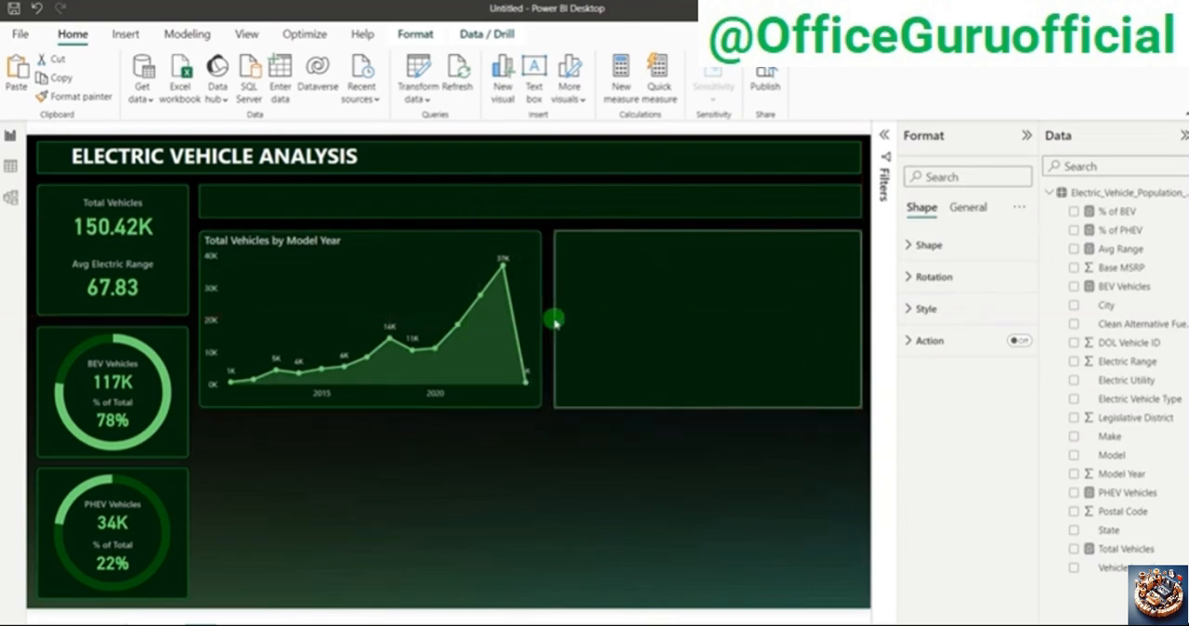
click(554, 454)
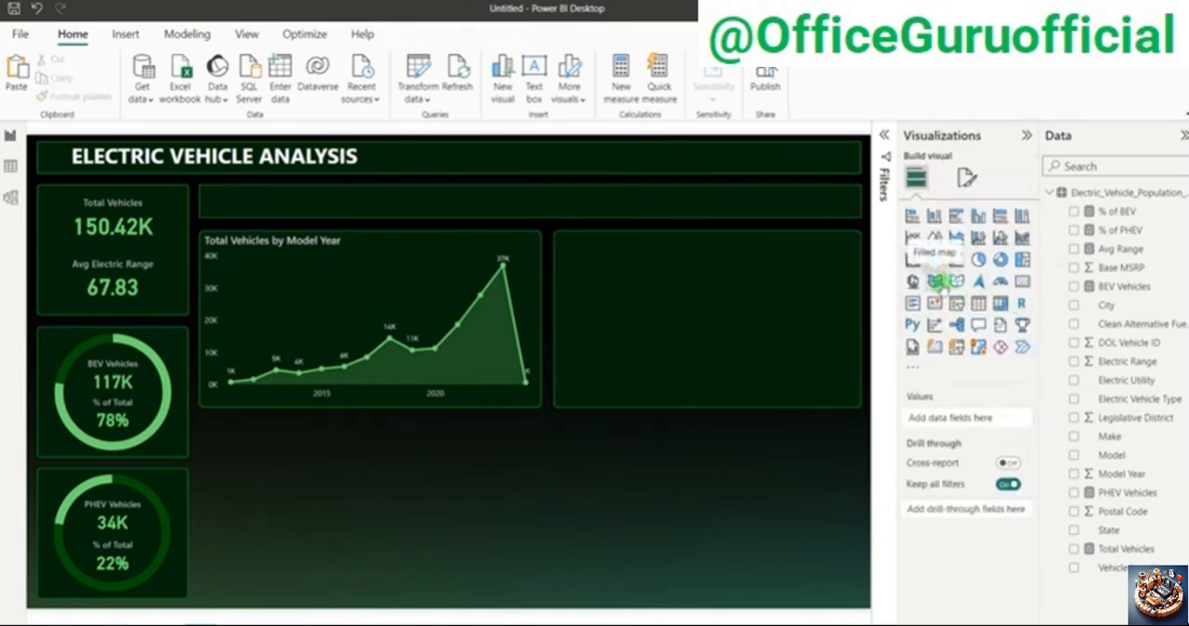
Step: Insert a filled map on the empty canvas below the charts with State as its location
click(936, 283)
drag(465, 505, 645, 470)
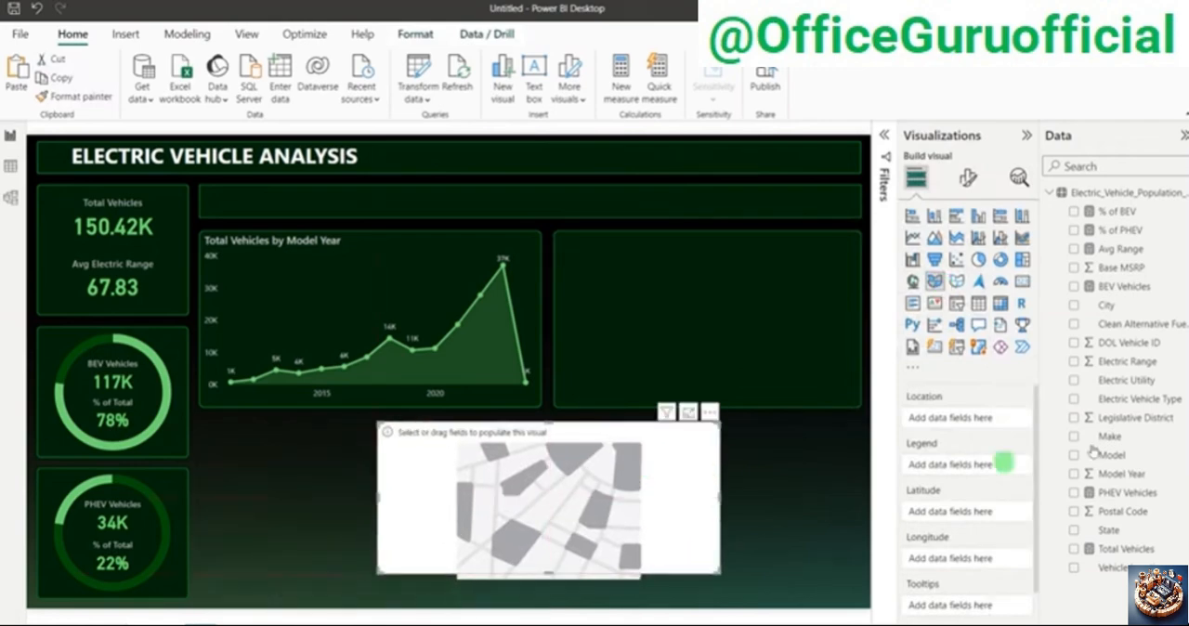
drag(1113, 529, 976, 416)
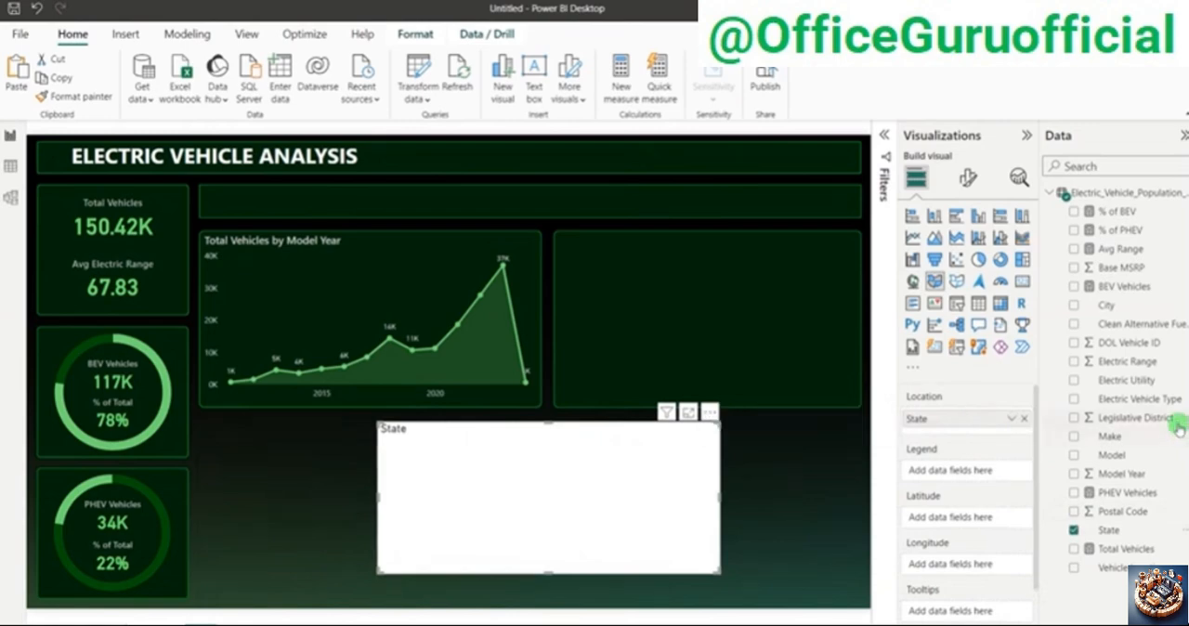
Step: Add Total Vehicles to the state map and convert it to a shape map
drag(1129, 550, 985, 457)
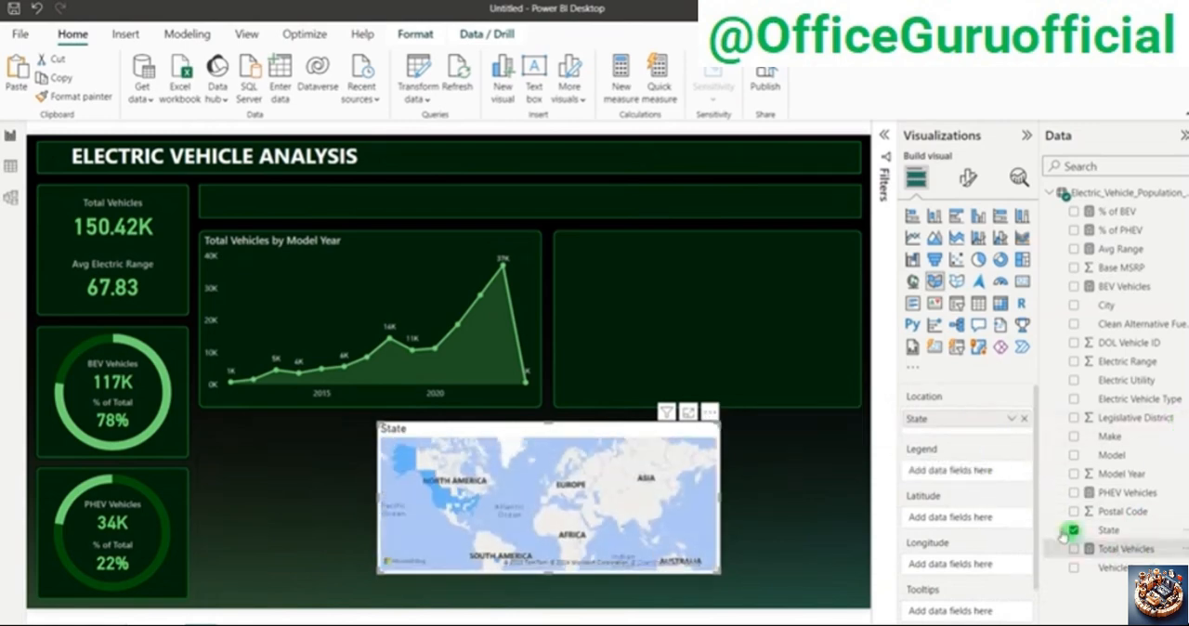
drag(1124, 550, 967, 472)
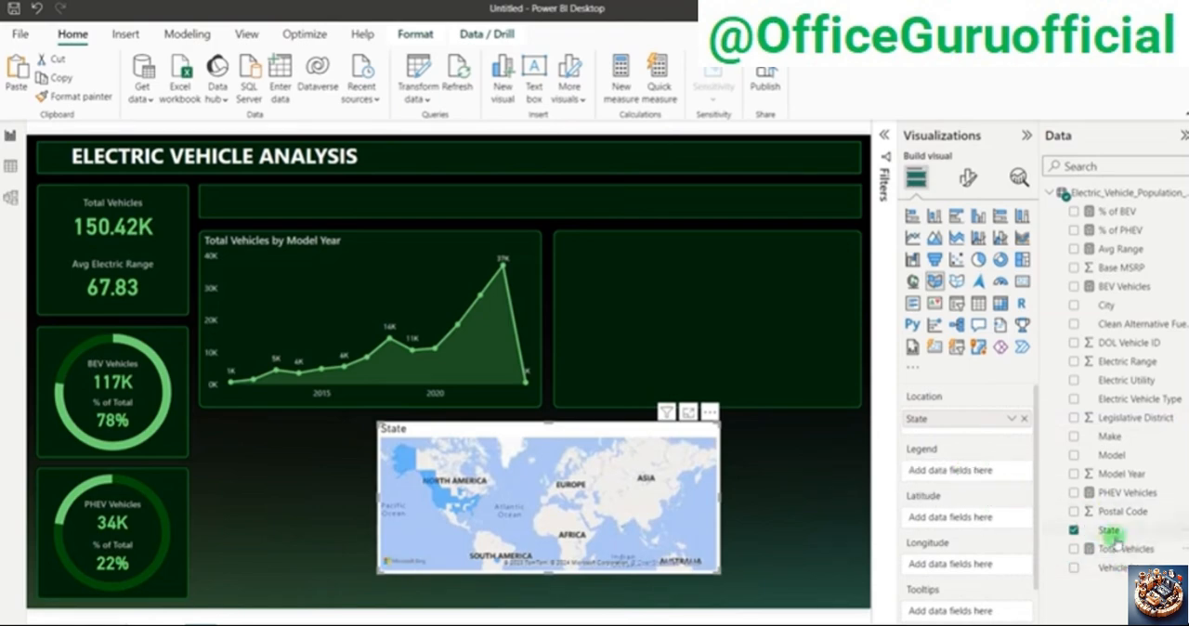
click(1074, 555)
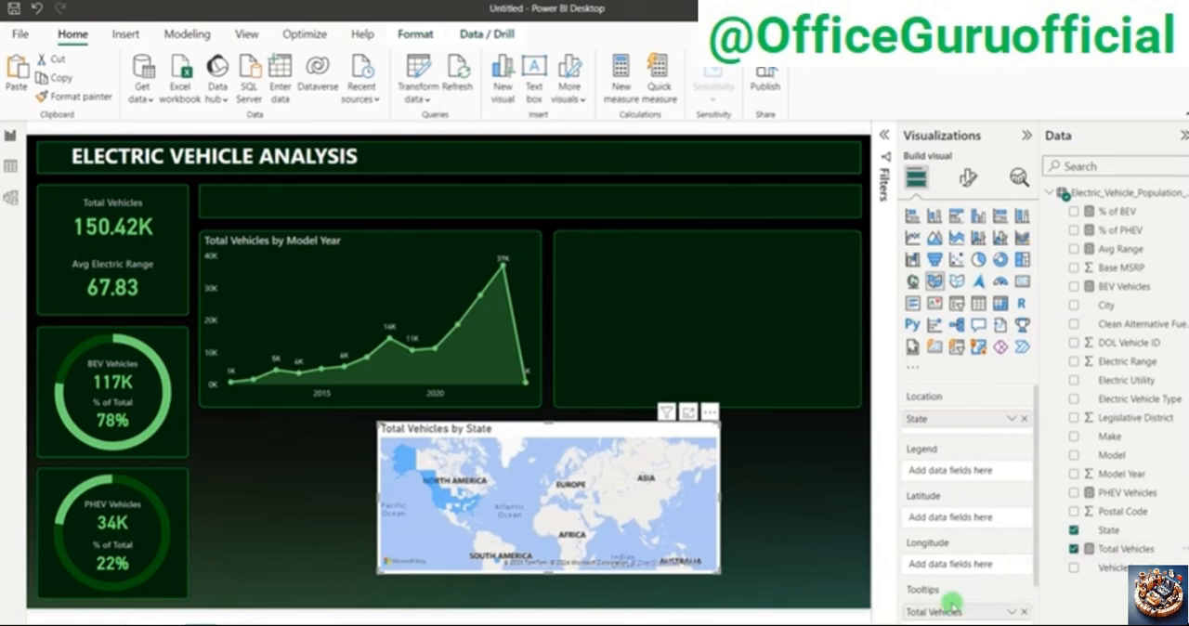
click(956, 282)
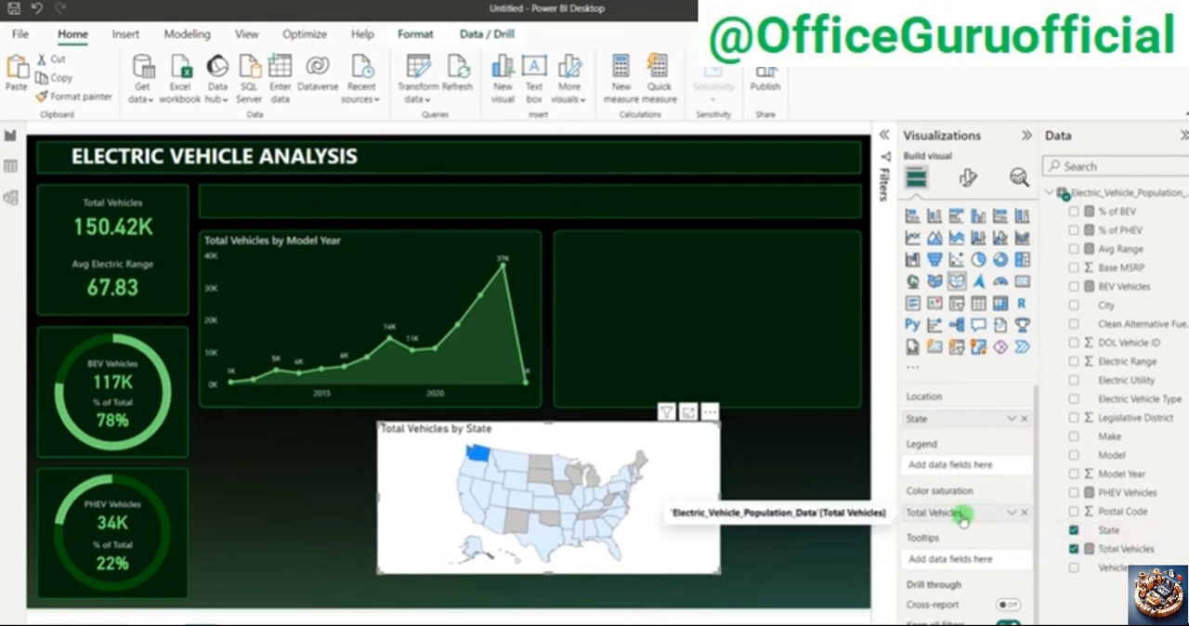
Step: Copy the area chart's formatting onto the state map with the format painter
click(362, 240)
click(77, 95)
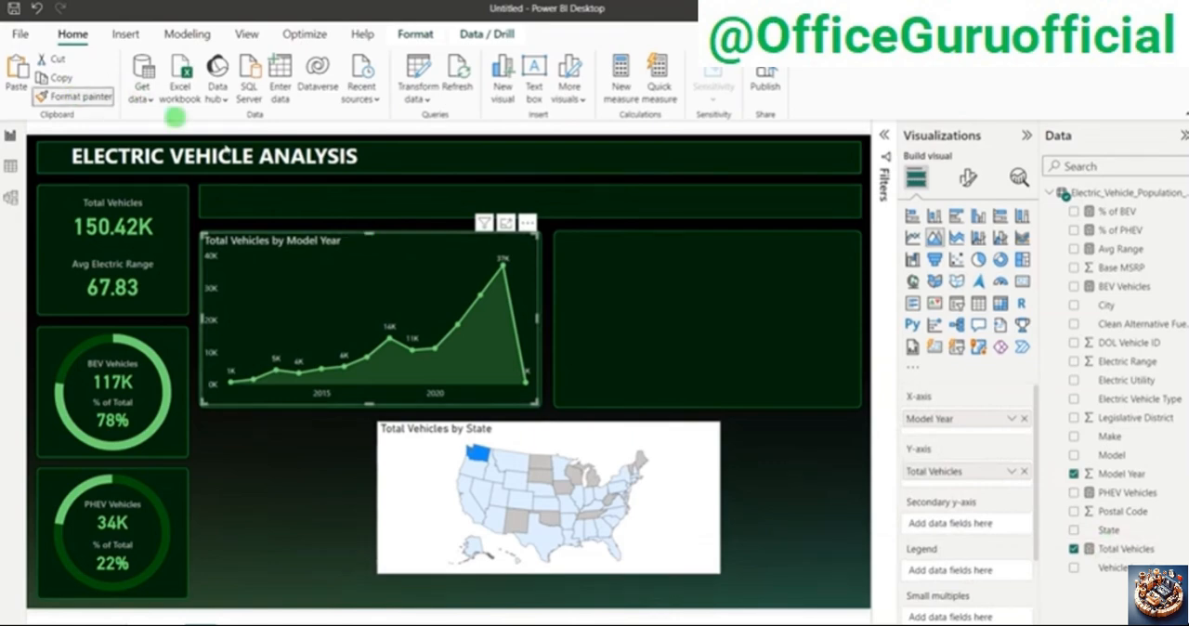
click(697, 474)
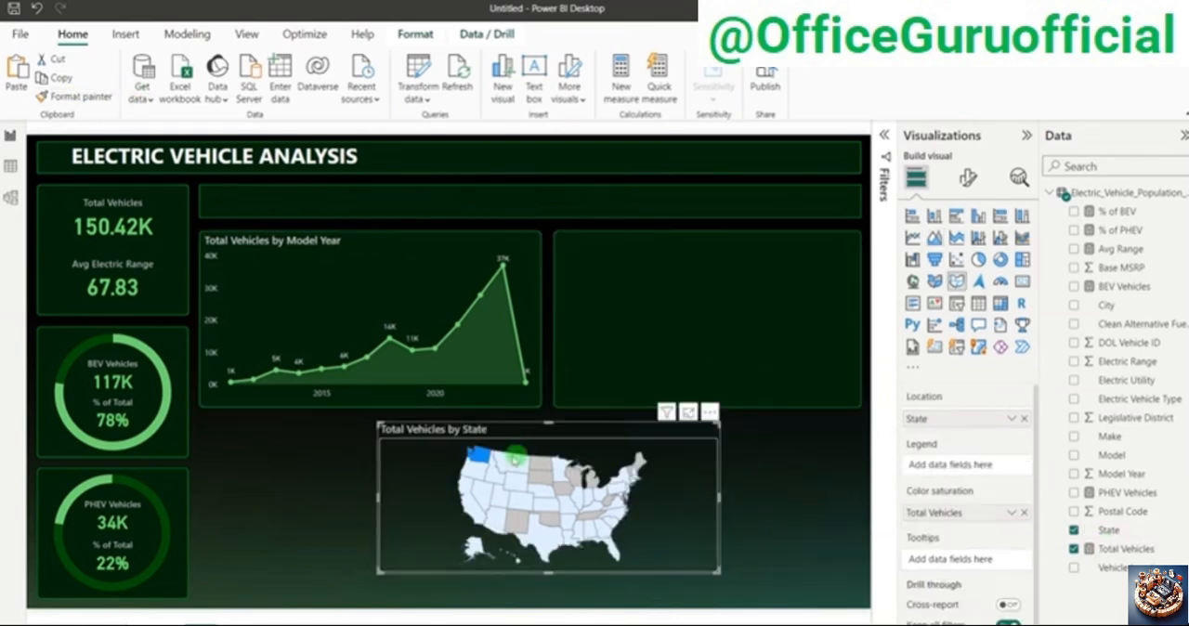
click(779, 460)
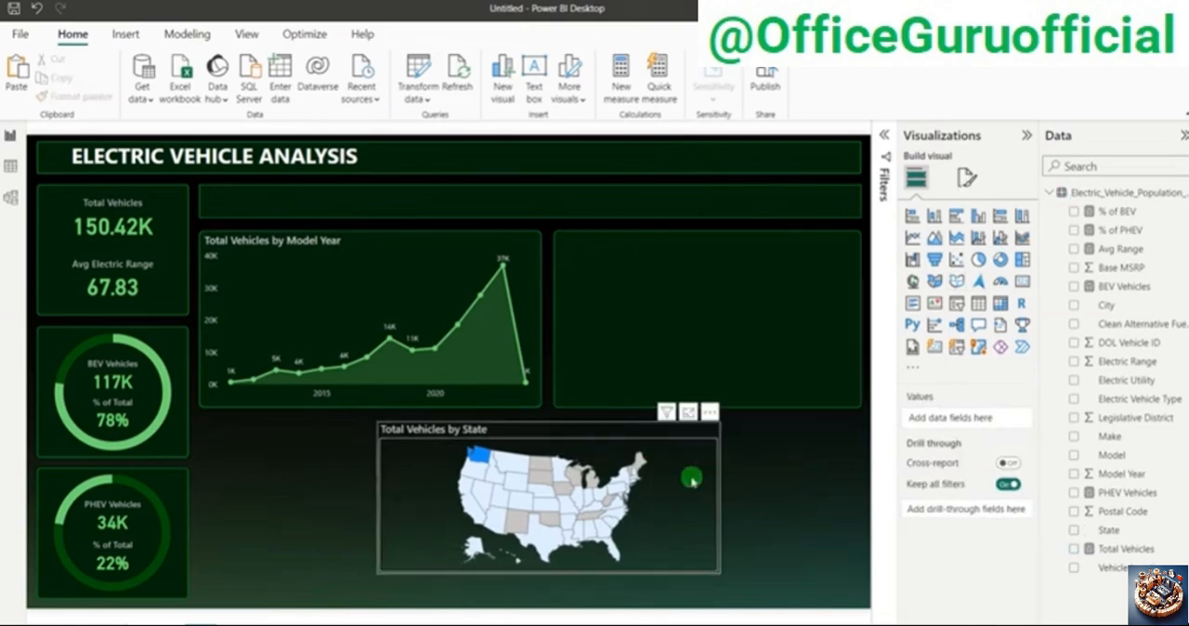
Step: Move the state map onto the empty panel beside the area chart and resize it to fit inside the panel
click(692, 481)
drag(687, 426, 818, 245)
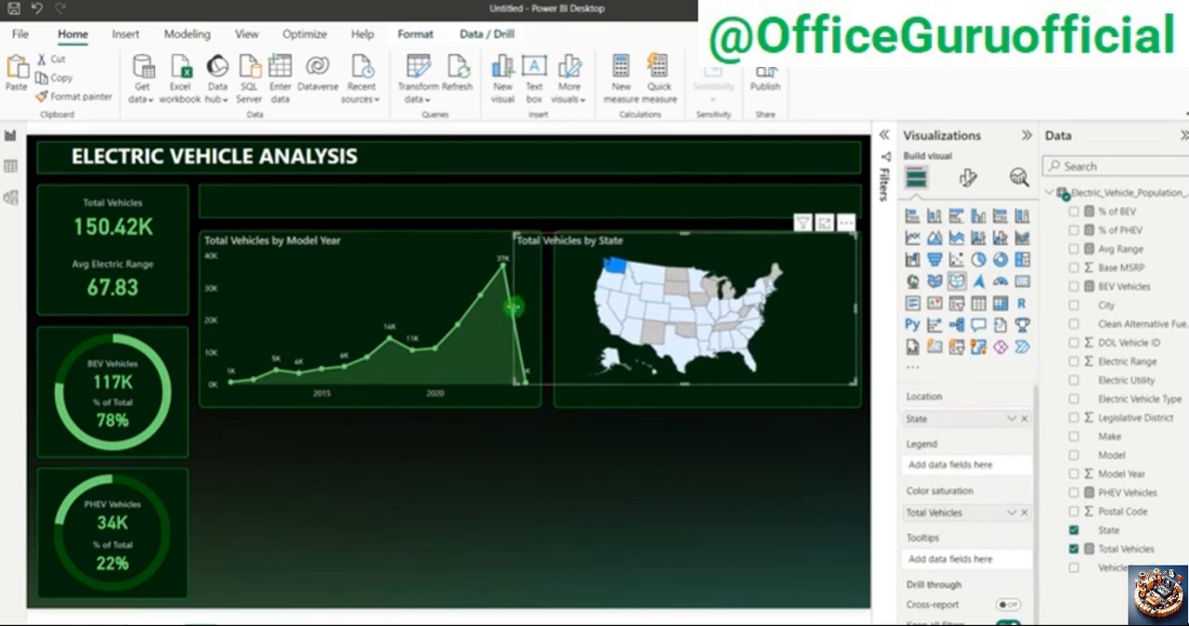
drag(513, 306, 562, 311)
drag(560, 311, 558, 301)
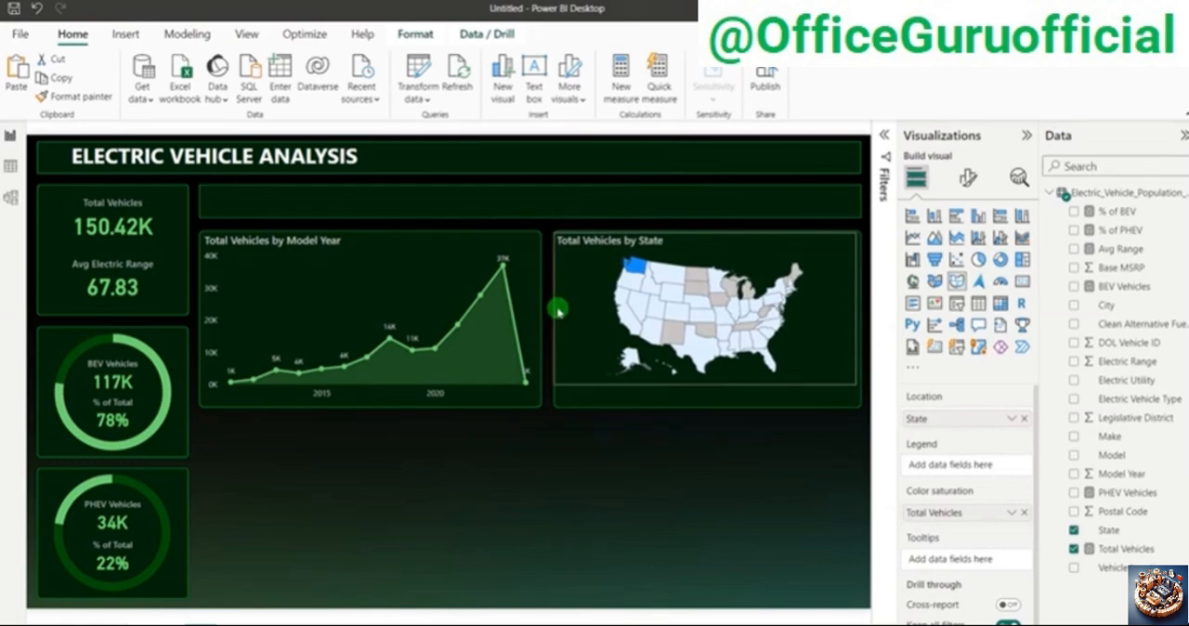
drag(700, 379, 704, 405)
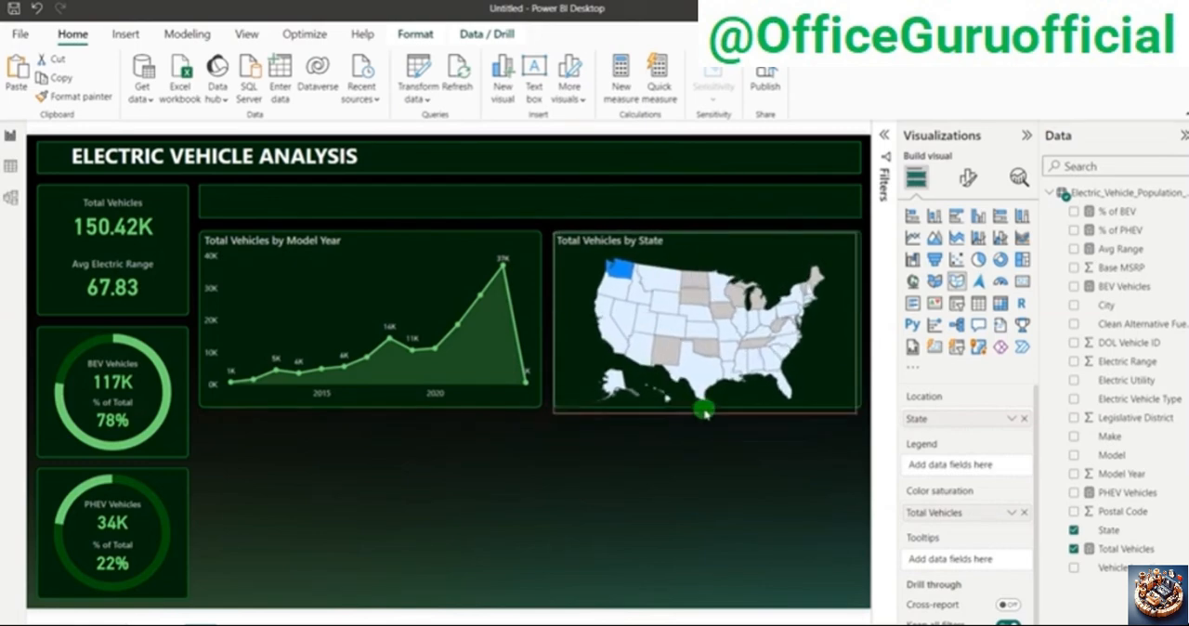
click(684, 460)
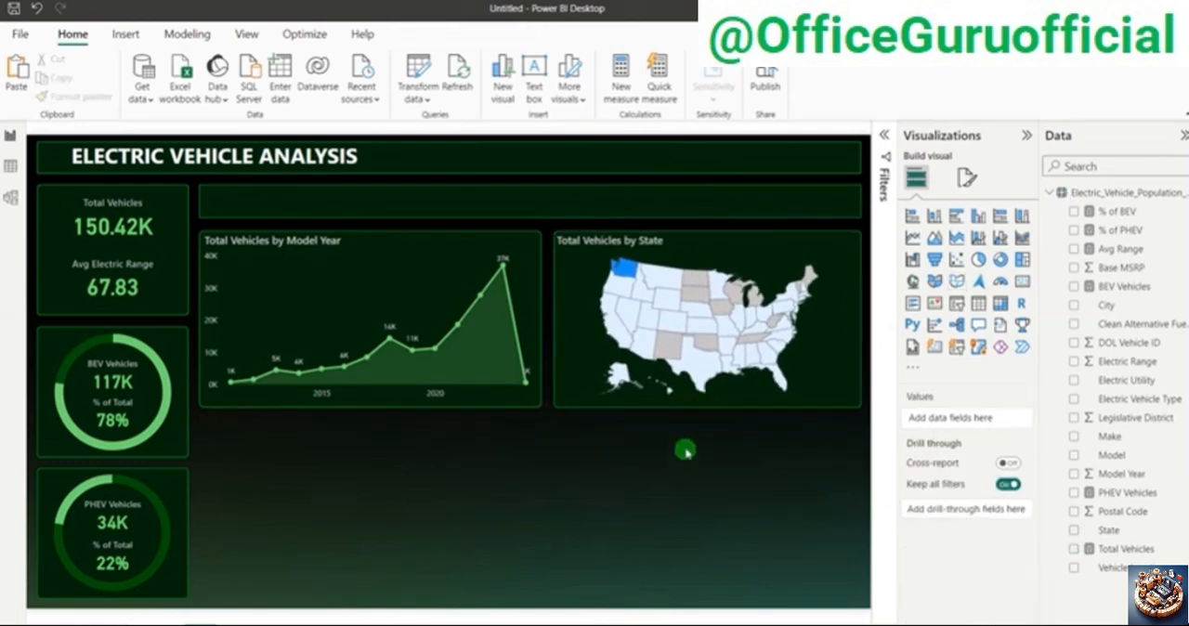
click(776, 251)
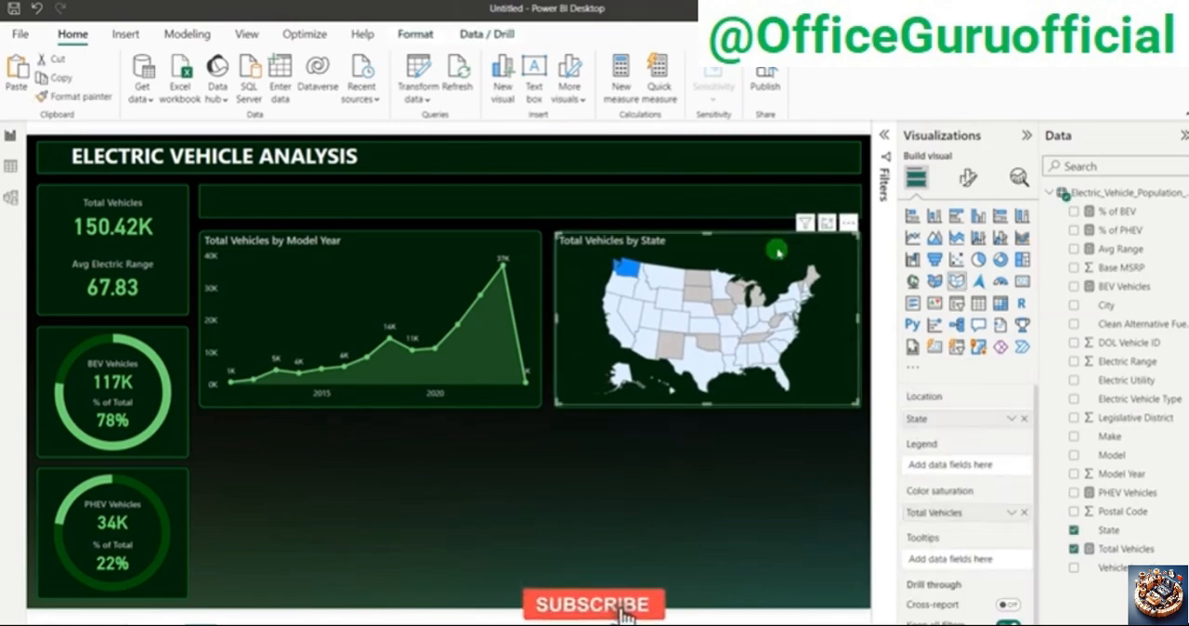
Step: Turn on the gradient for the state map's fill colors and set its minimum color to the recently used light green
click(968, 173)
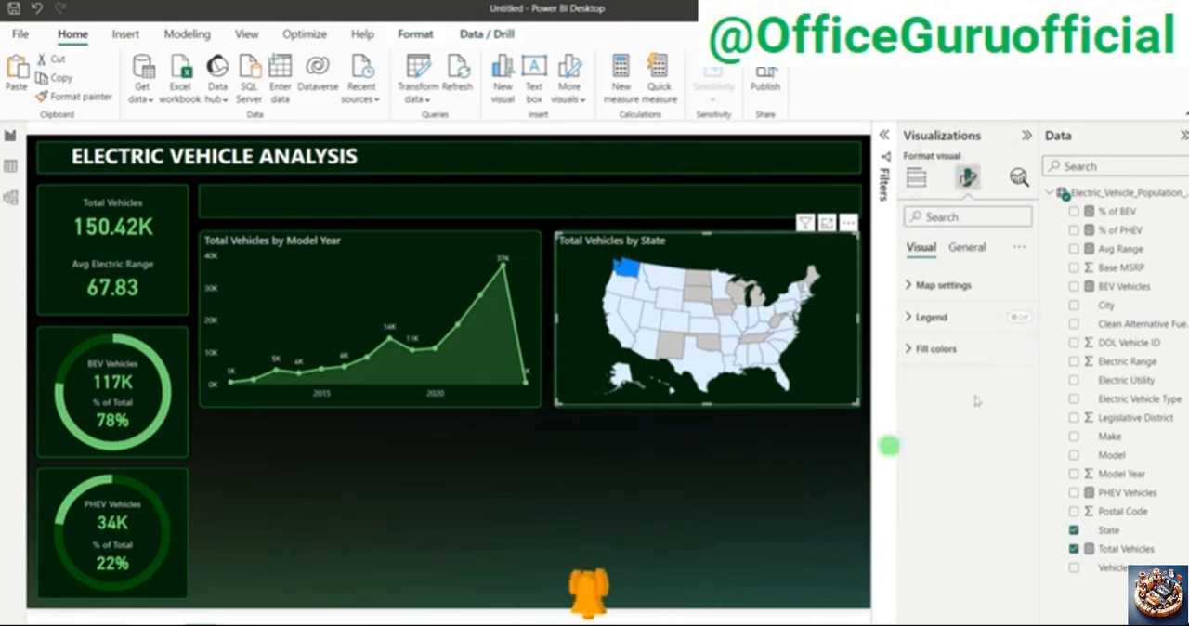
click(934, 348)
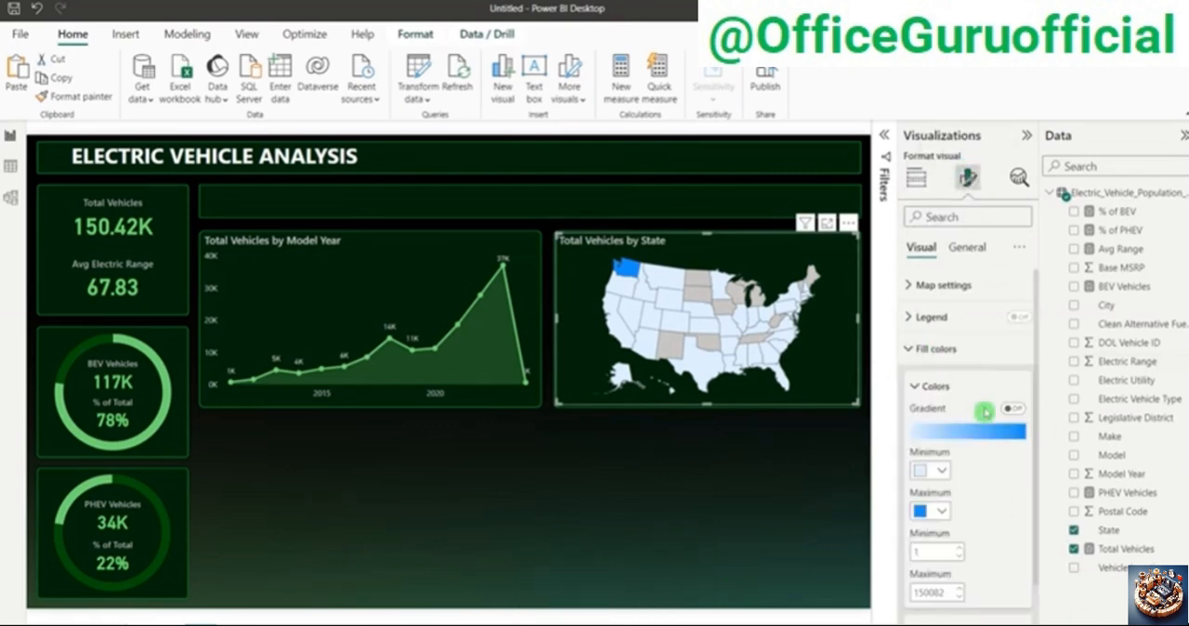
scroll(983, 407, down, 1)
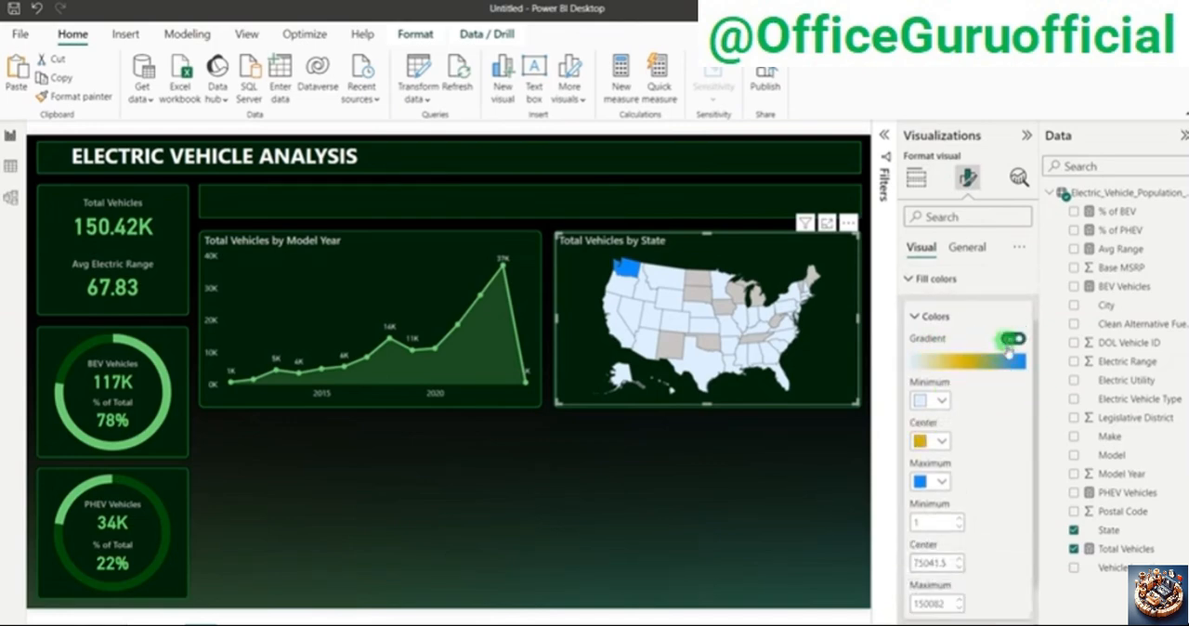
click(932, 401)
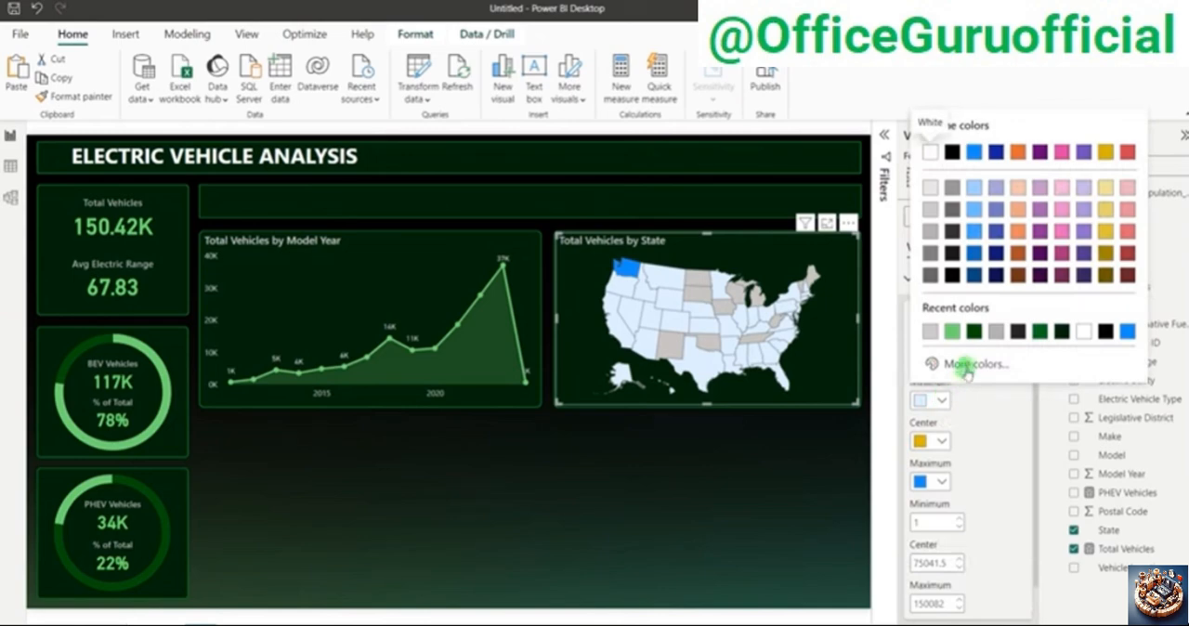
click(953, 332)
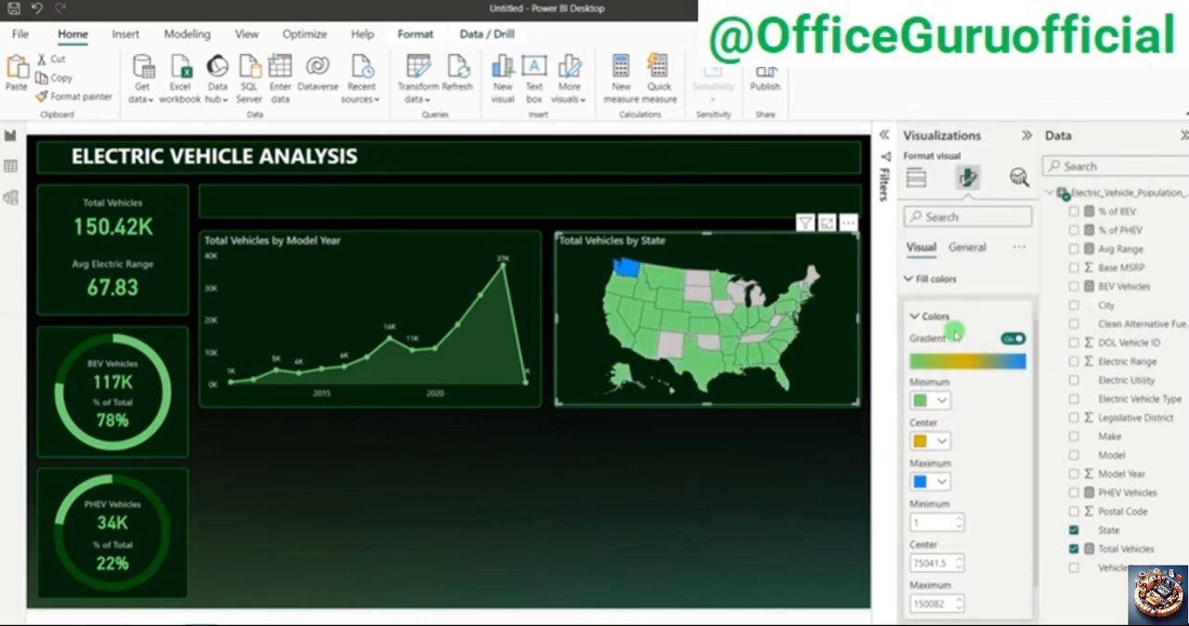
Step: Set the state map gradient's center color to the custom medium green #06BE00
click(932, 442)
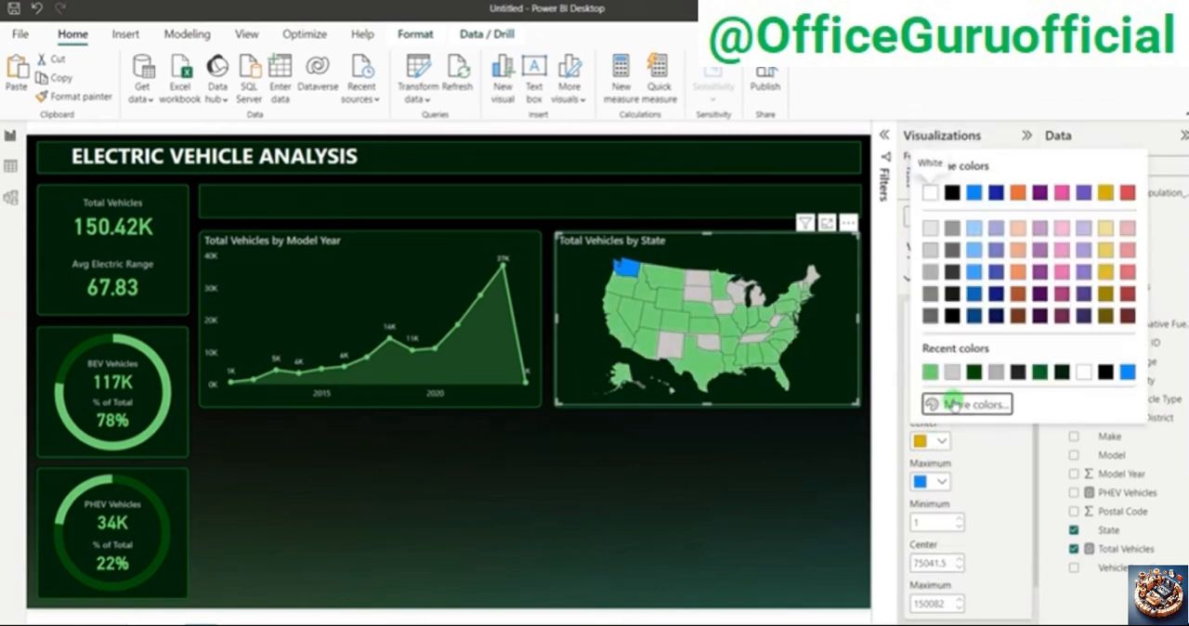
click(955, 401)
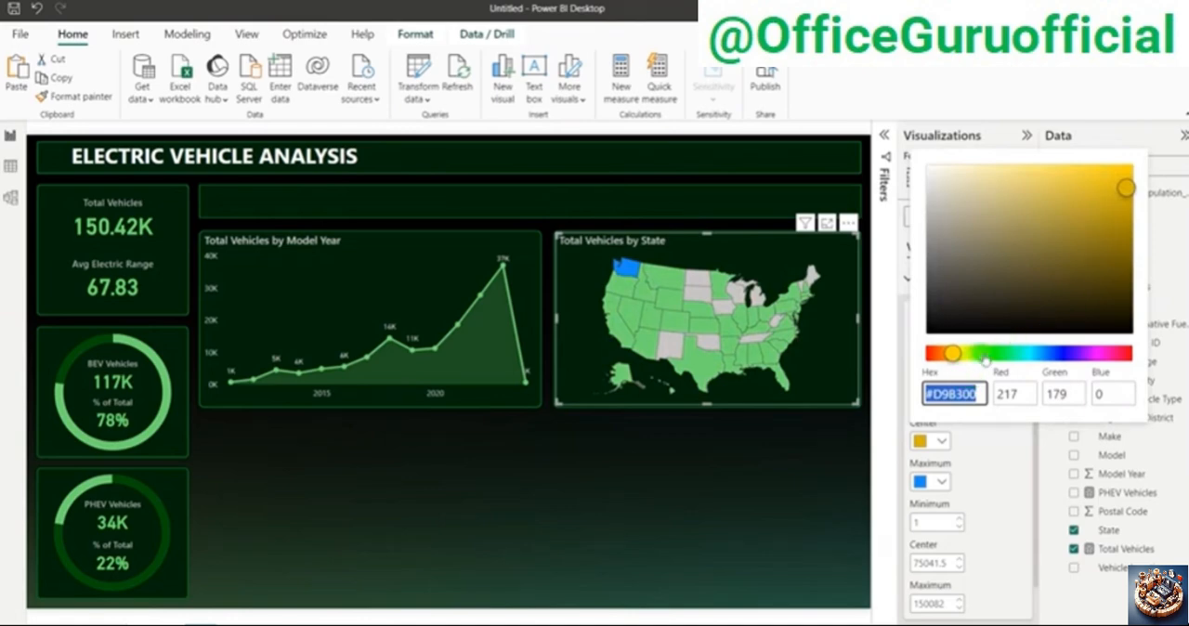
click(993, 354)
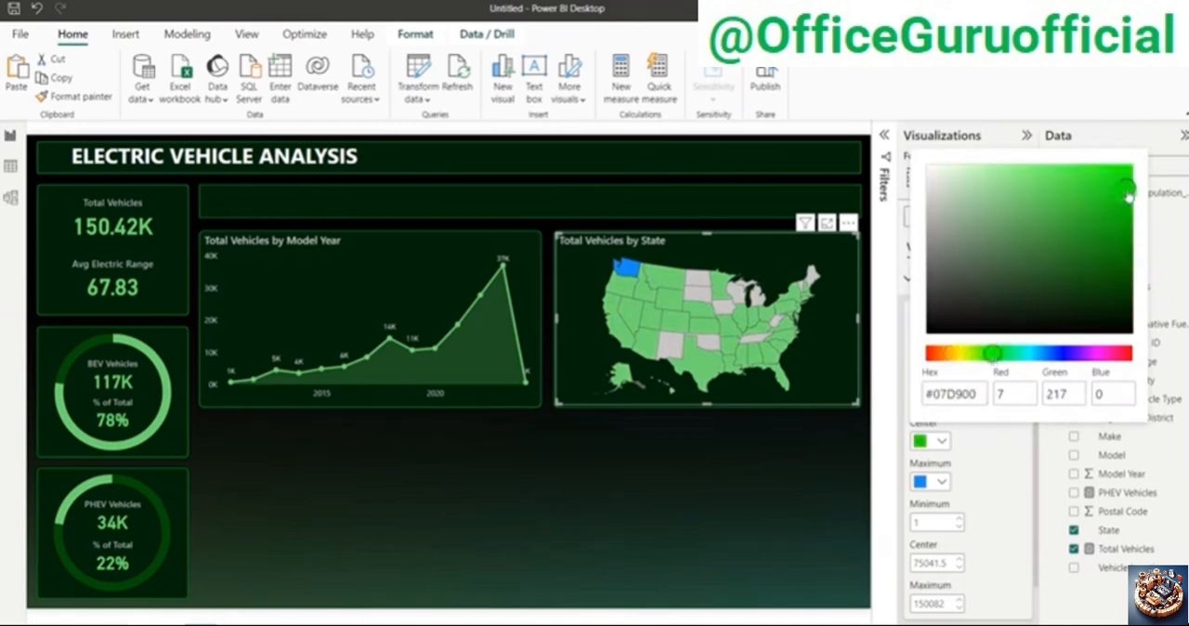
drag(1129, 195, 1134, 215)
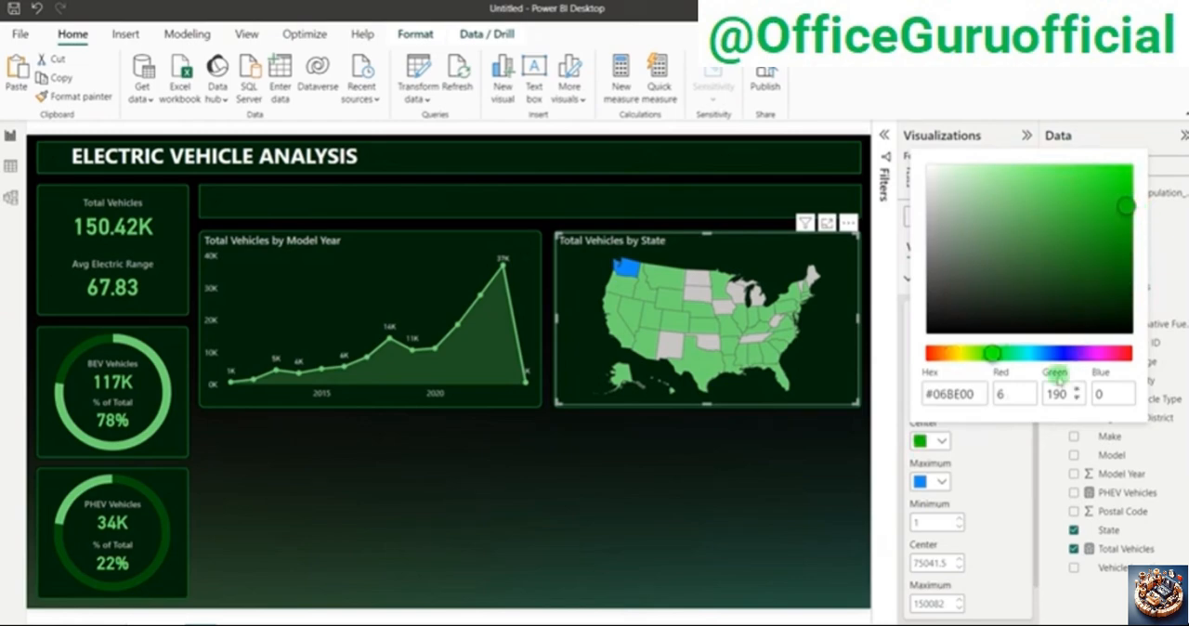
Step: Set the state map gradient's maximum color to the custom dark green #007B08 and deselect the map
click(942, 479)
click(942, 480)
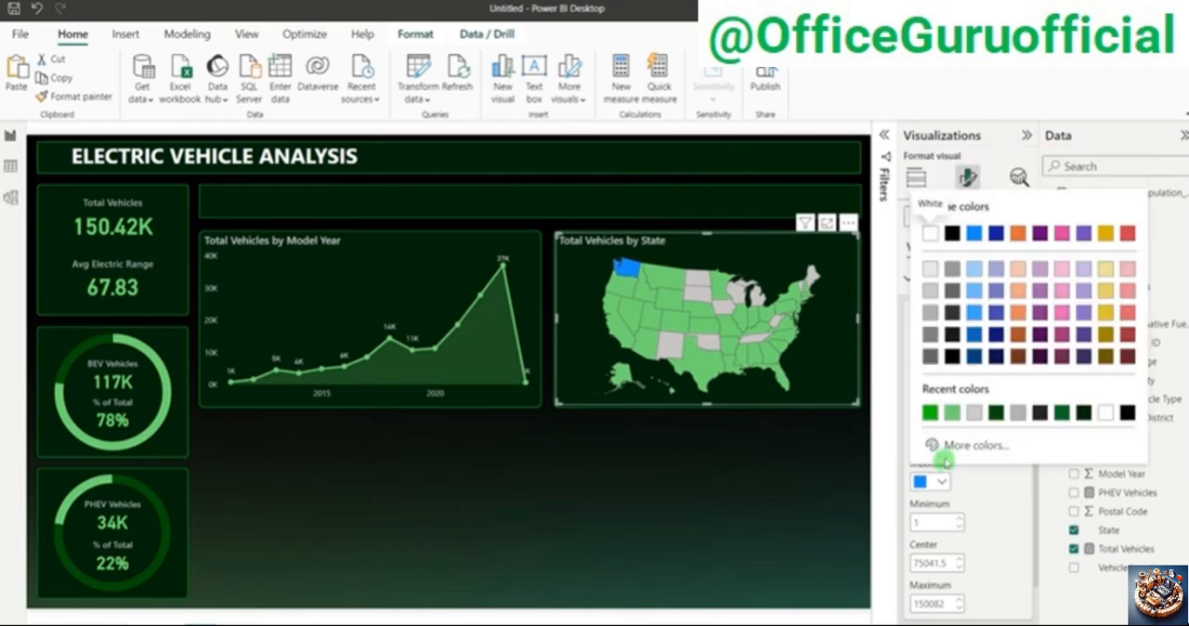
click(947, 448)
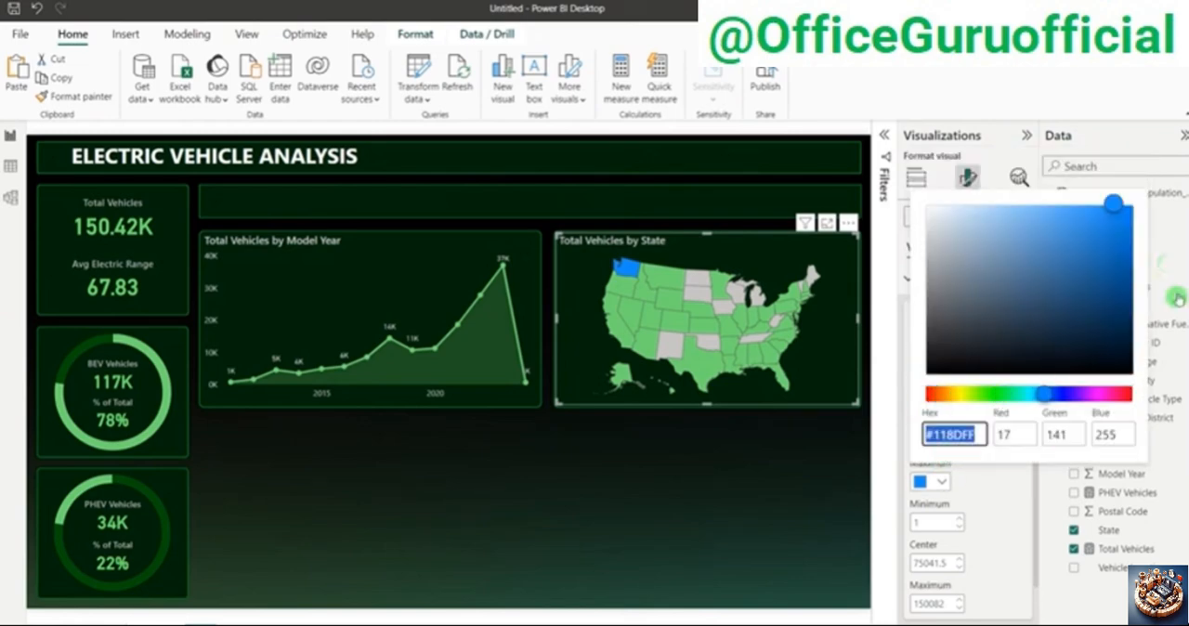
click(996, 395)
drag(1114, 204, 1136, 291)
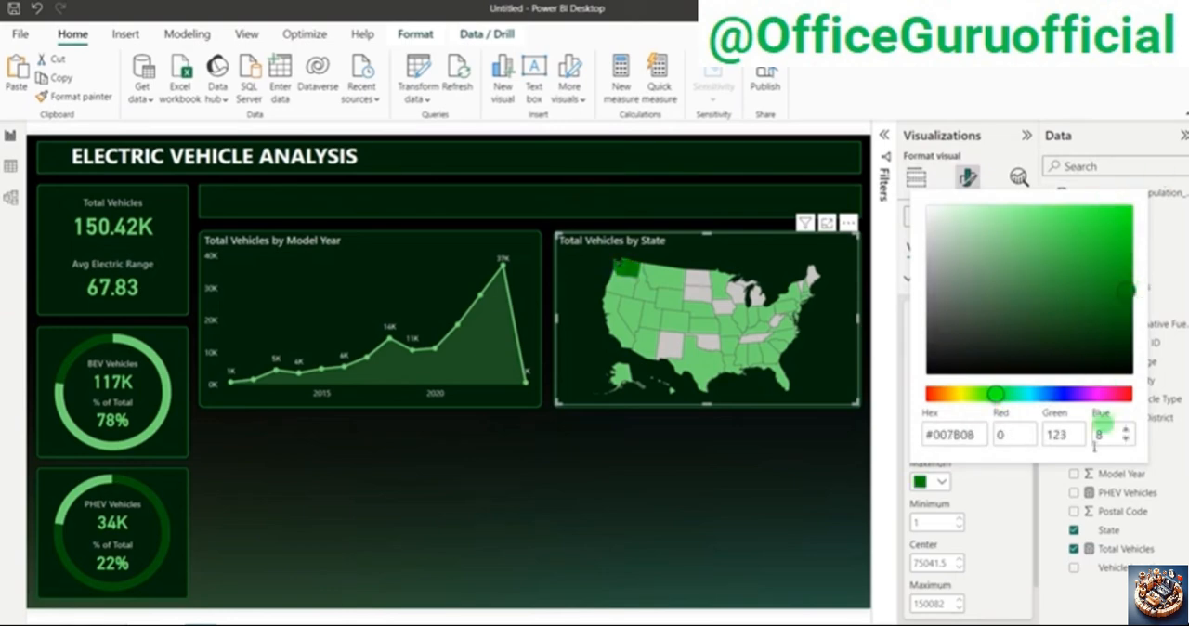
click(1012, 518)
click(792, 518)
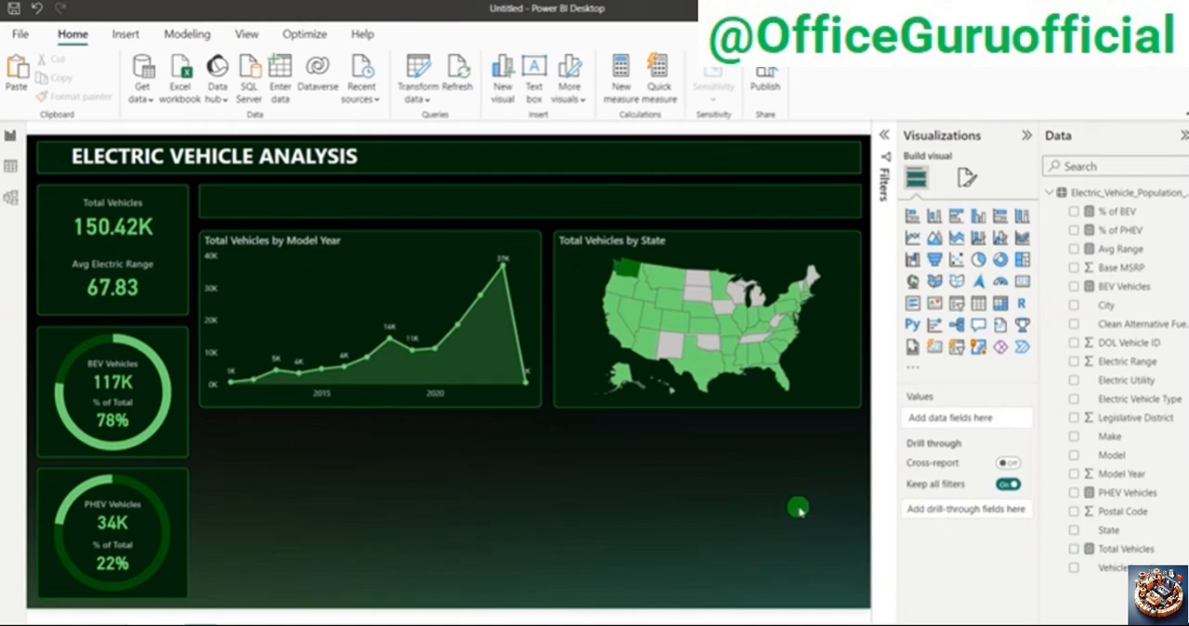
Step: Test the map's cross-filtering by selecting California, and clear the selection
mouse_move(631, 272)
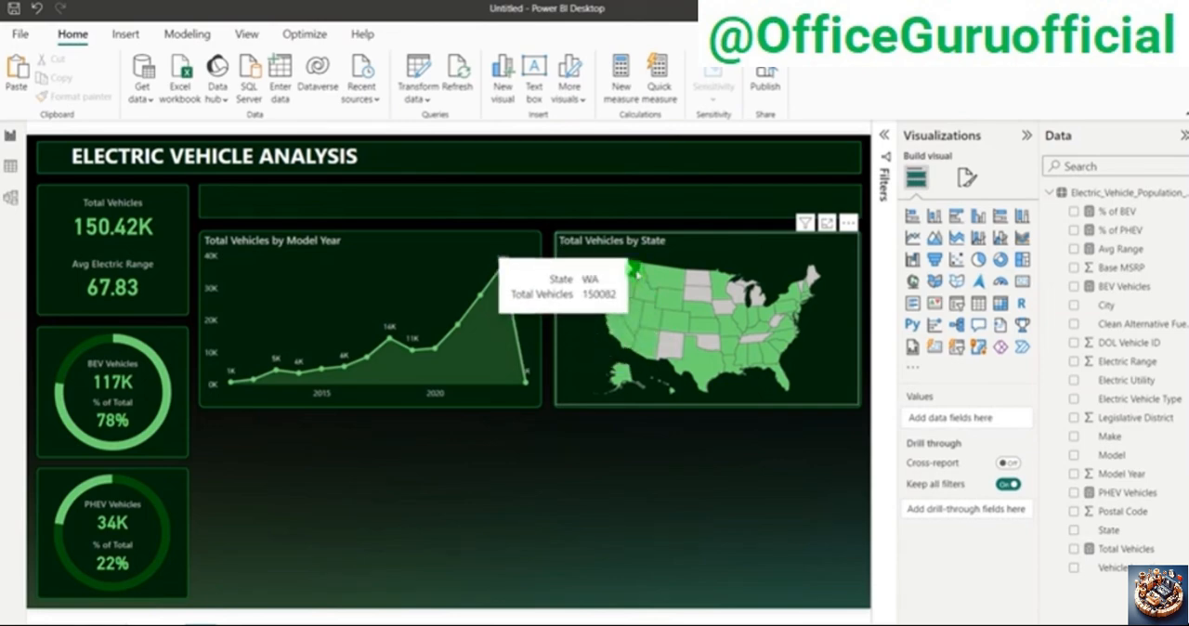
click(626, 334)
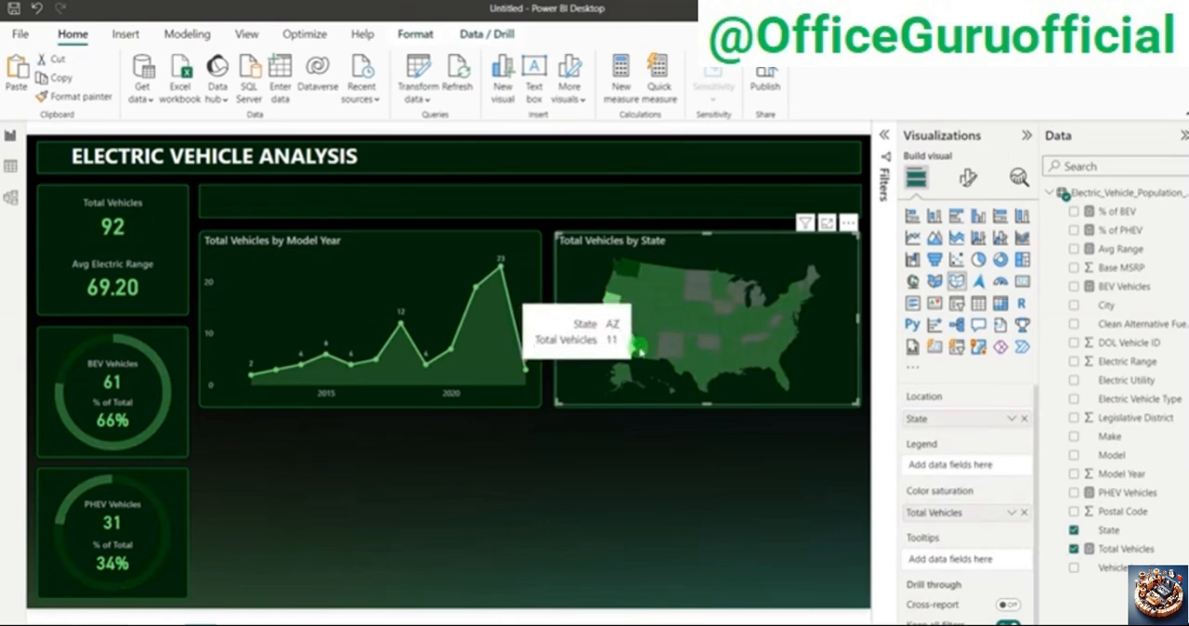
click(616, 324)
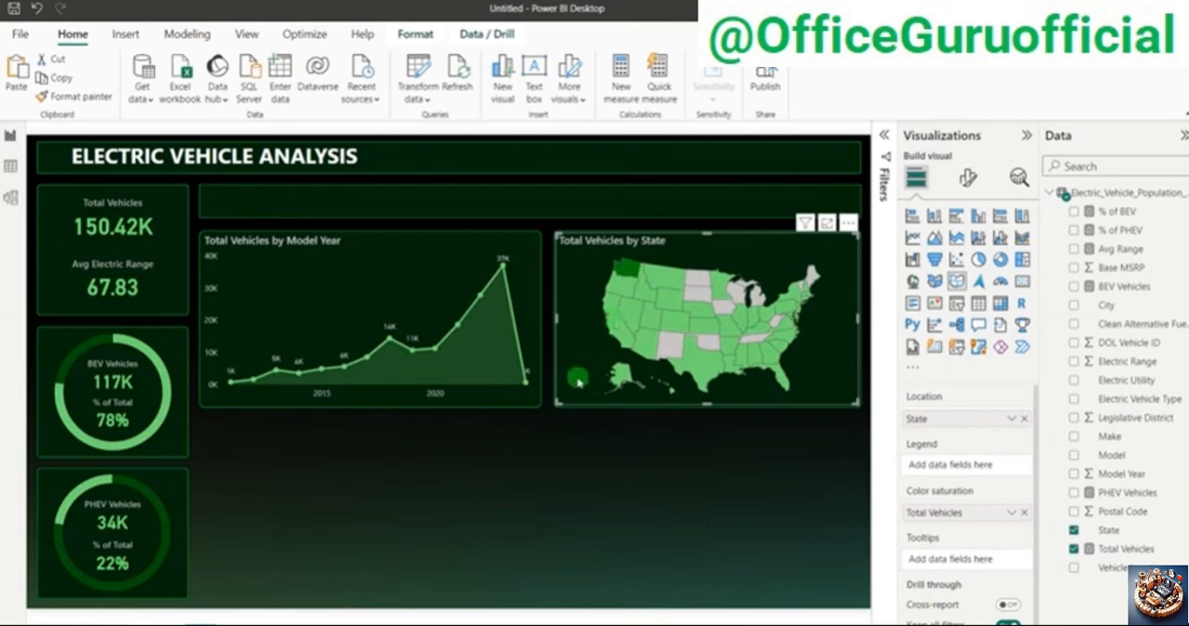
click(617, 484)
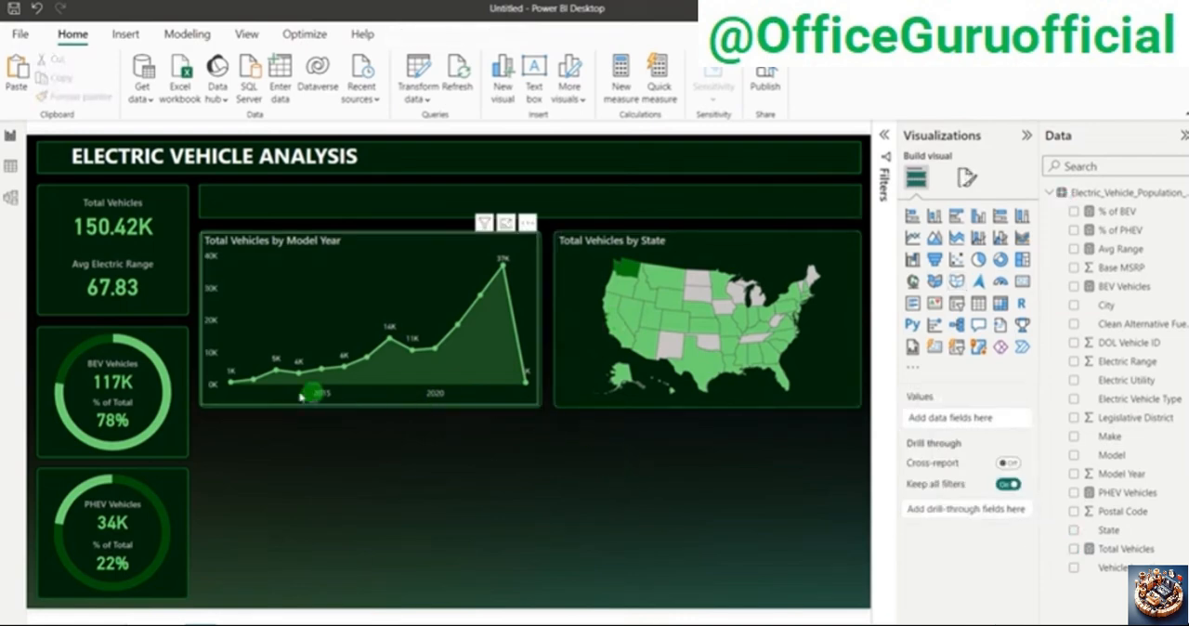
Step: Widen the Total Vehicles by Model Year area chart slightly to reach the far edge of its background panel
mouse_move(258, 379)
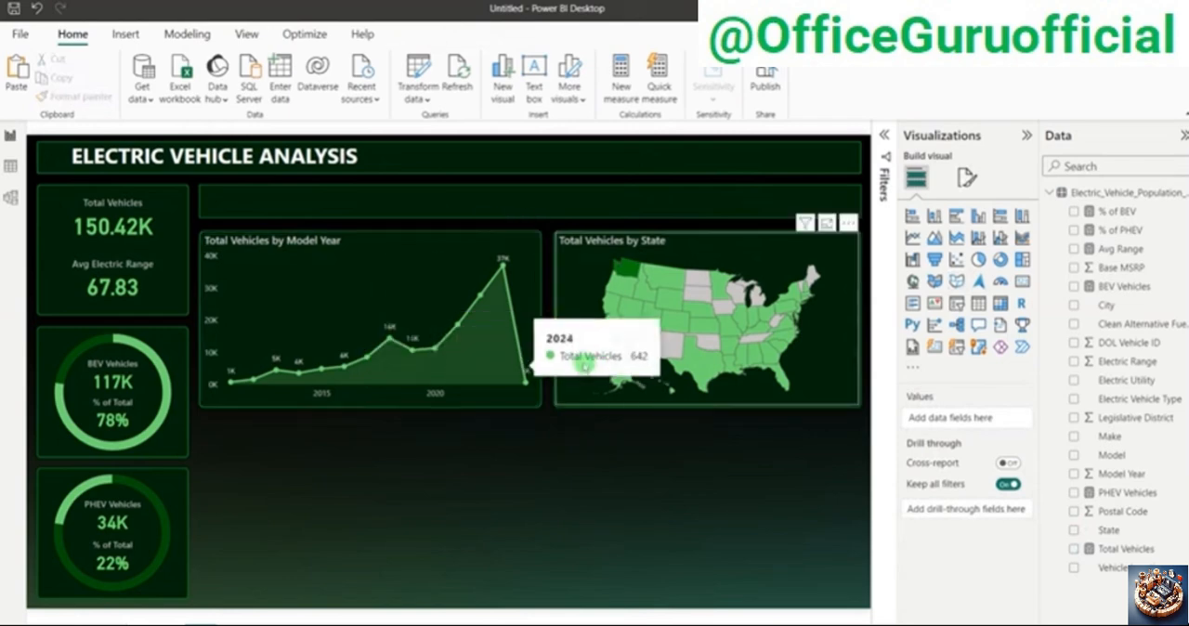
mouse_move(530, 307)
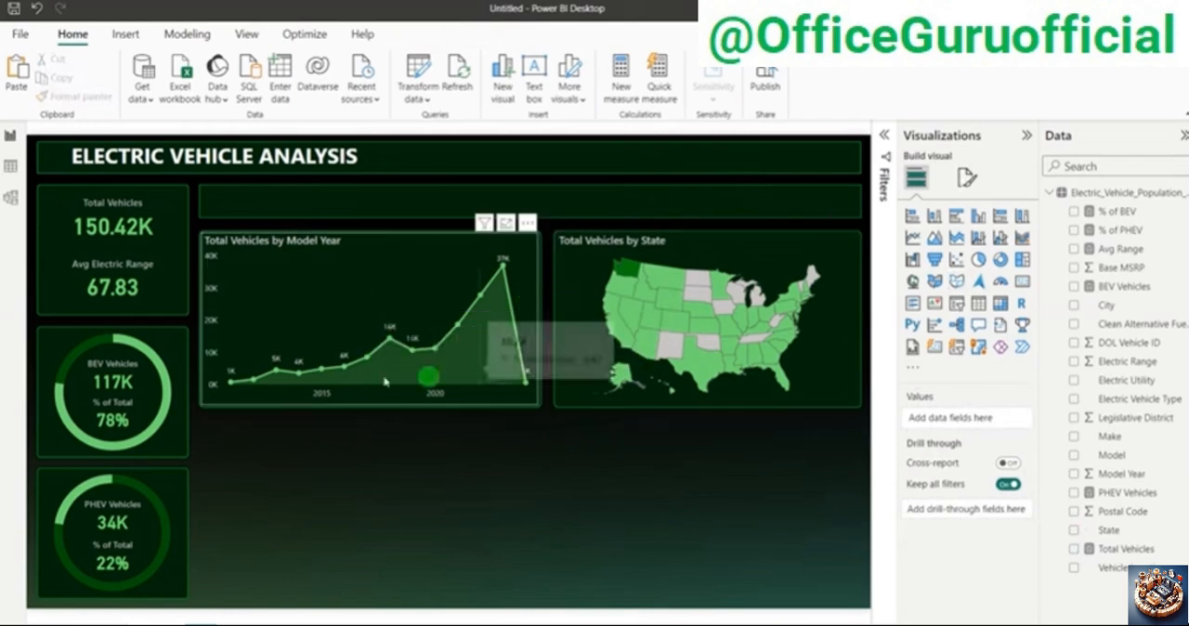
click(479, 371)
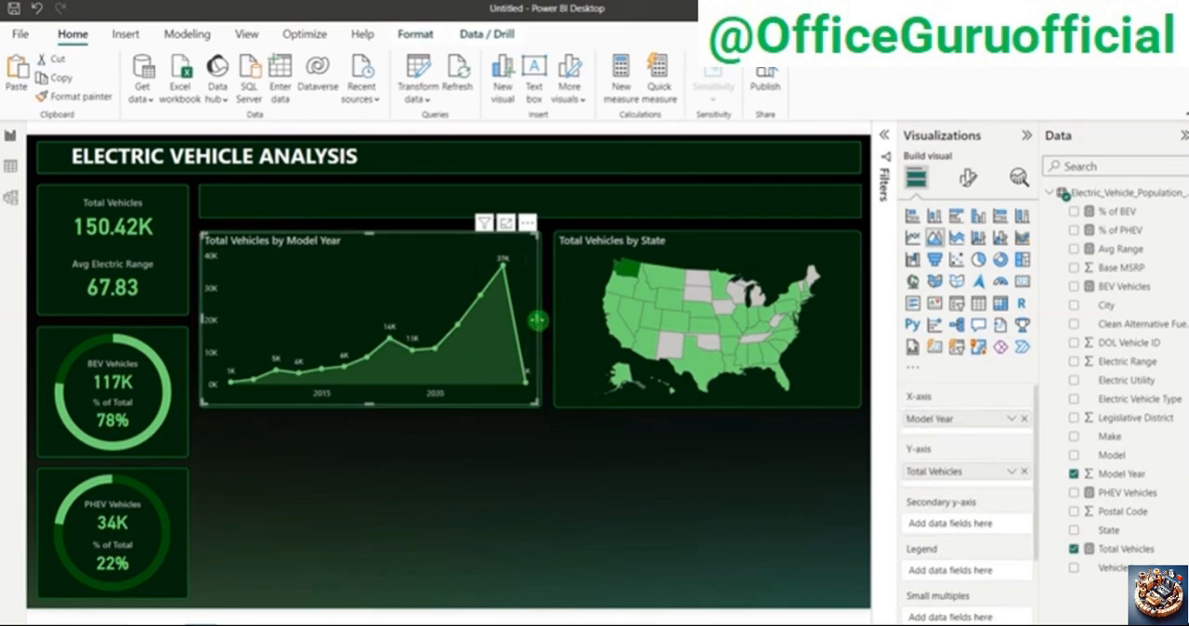
mouse_move(538, 319)
mouse_down()
mouse_move(790, 319)
mouse_move(542, 323)
mouse_up()
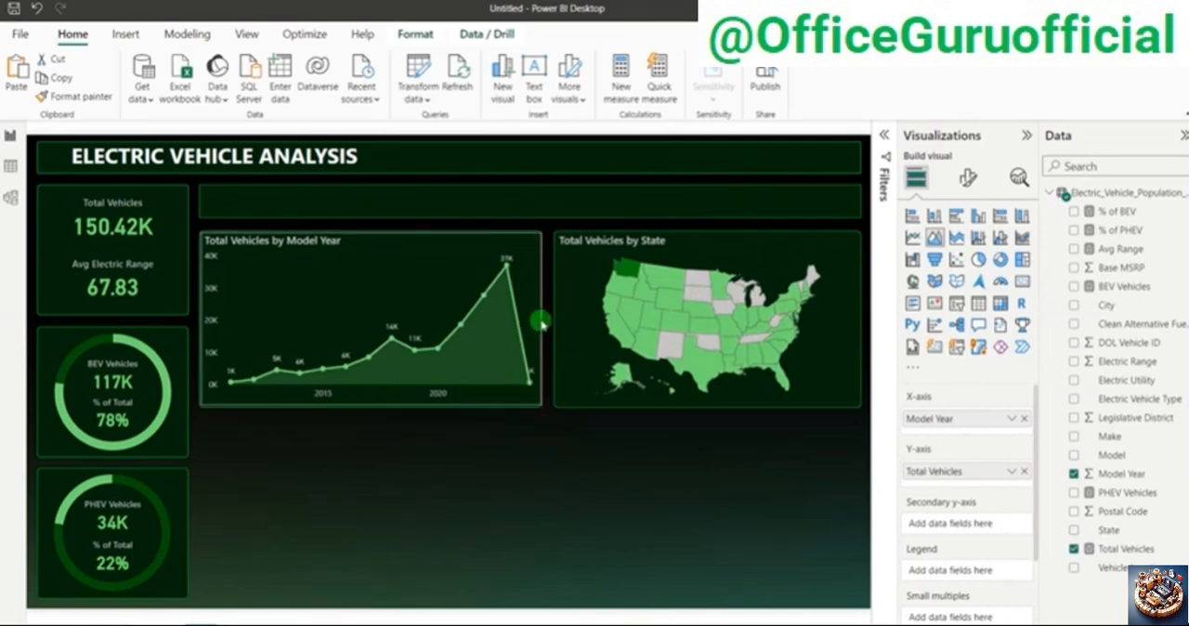
click(557, 477)
Step: Check the Top 10 Total Vehicles by Make requirement in the PowerPoint problem statement and return to Power BI
mouse_move(489, 296)
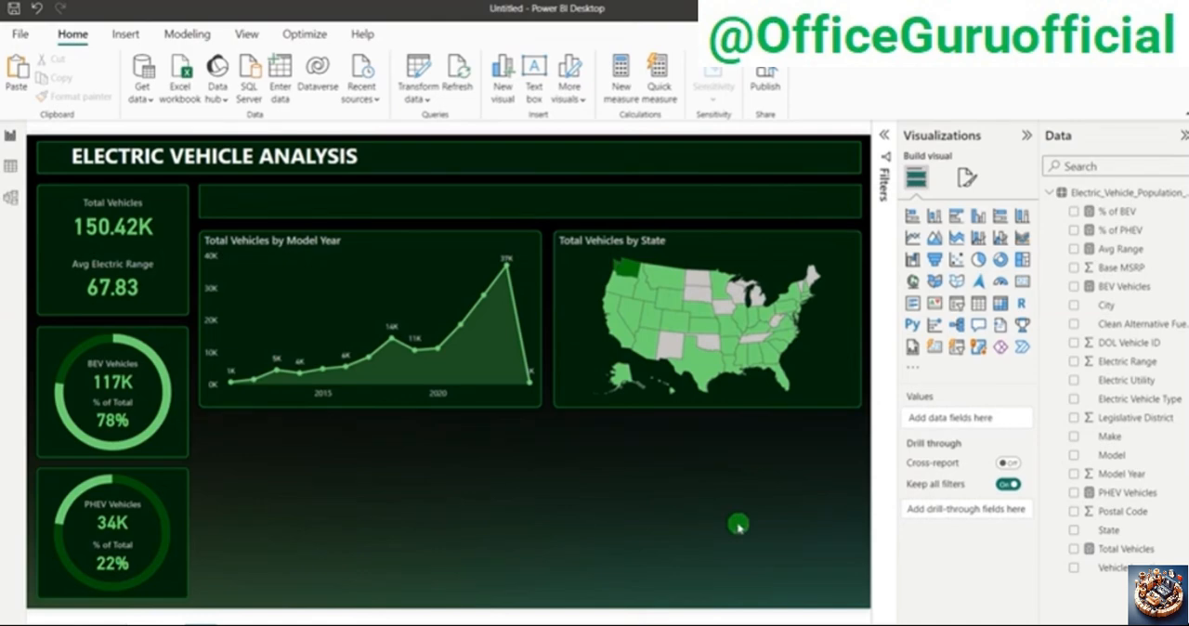
key(alt+Tab)
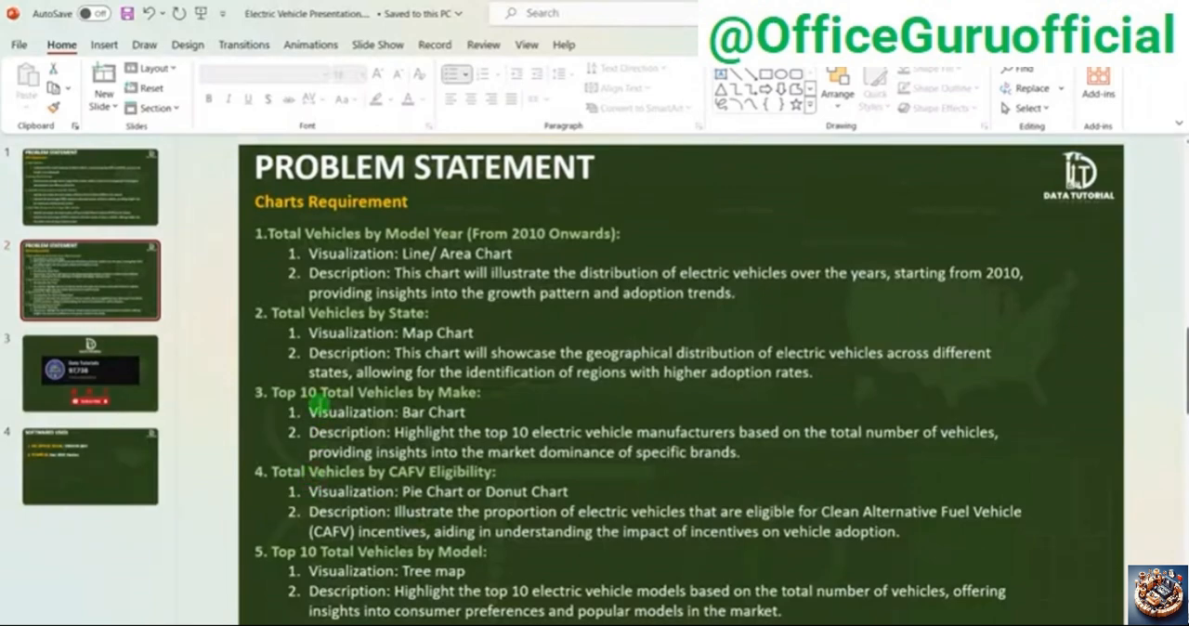
key(alt+Tab)
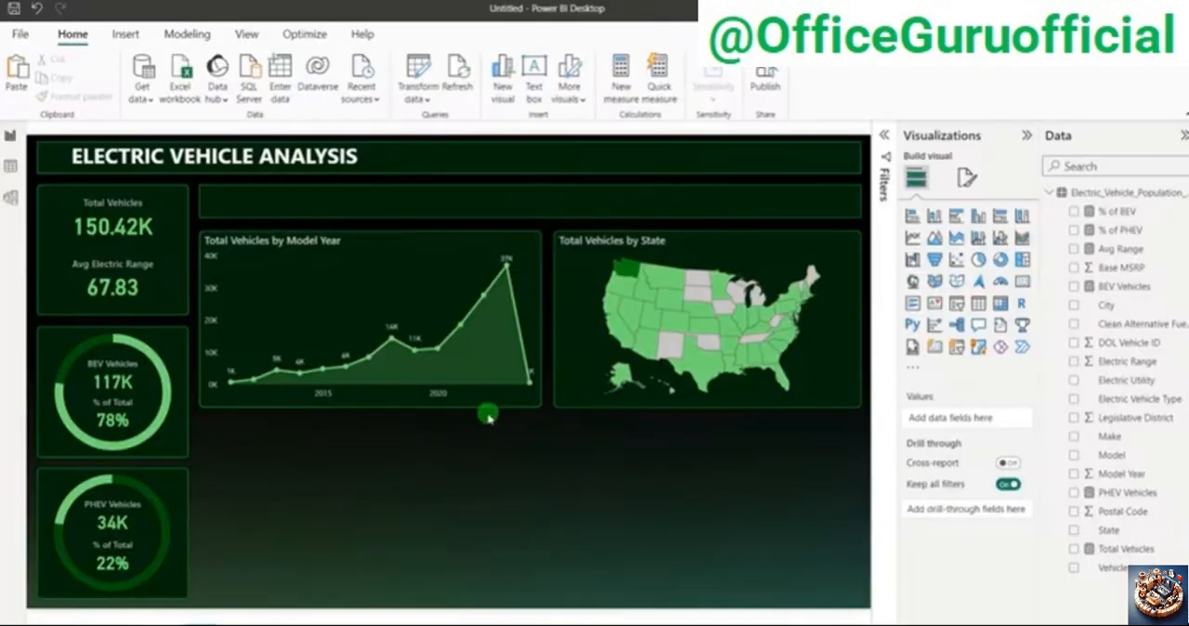
Step: Duplicate the state map's background panel and place the copy directly below the area chart
click(559, 407)
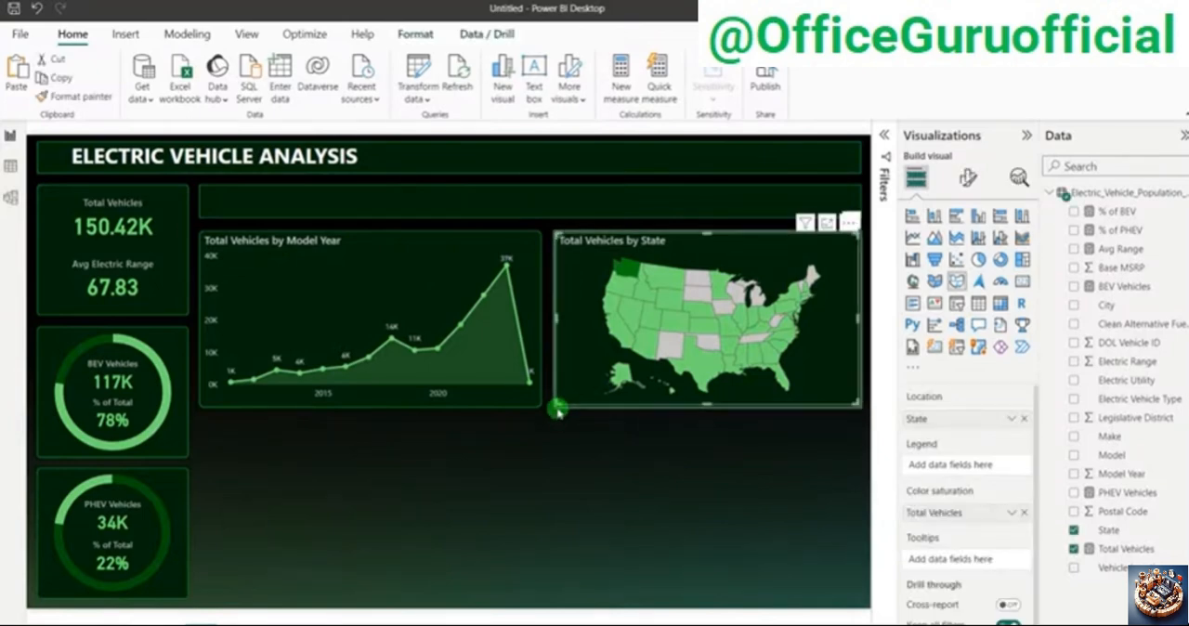
key(ctrl+c)
key(ctrl+v)
drag(633, 357, 284, 550)
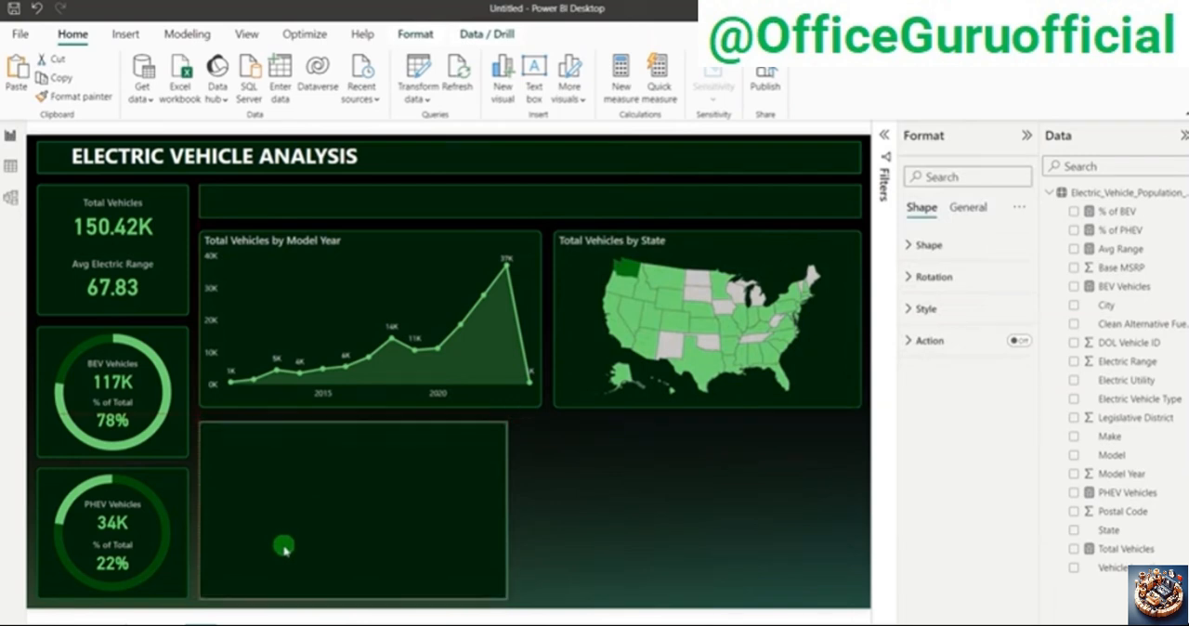
Step: Narrow the copied panel to about two thirds of the area chart's width, keeping it aligned with the chart's starting edge
click(357, 424)
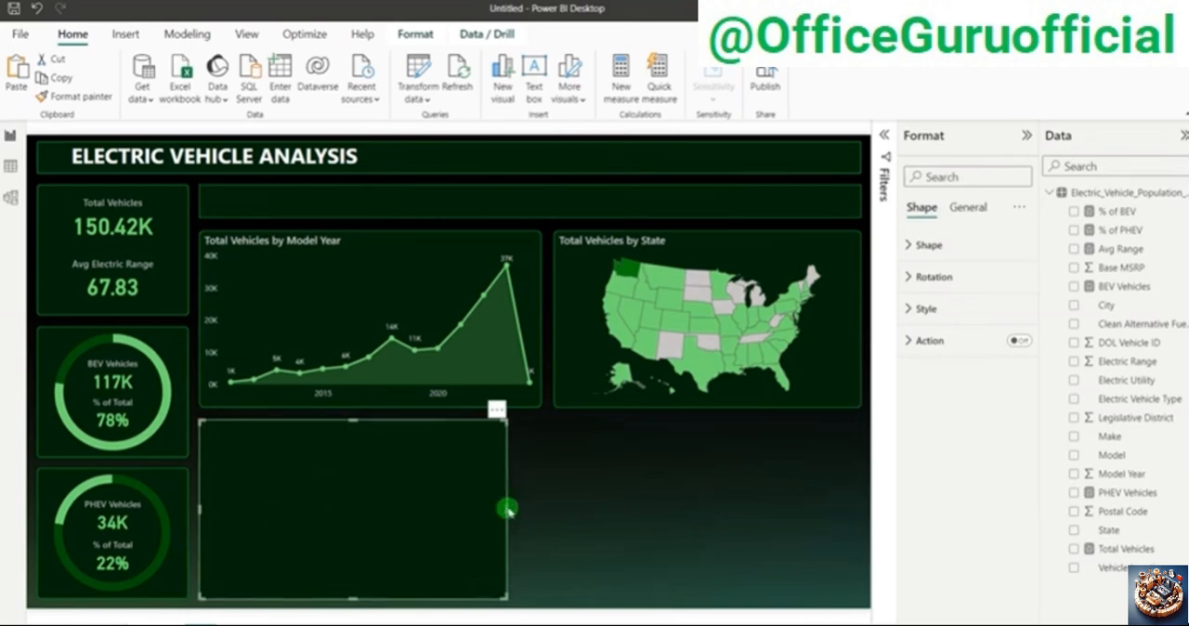
click(508, 510)
click(508, 510)
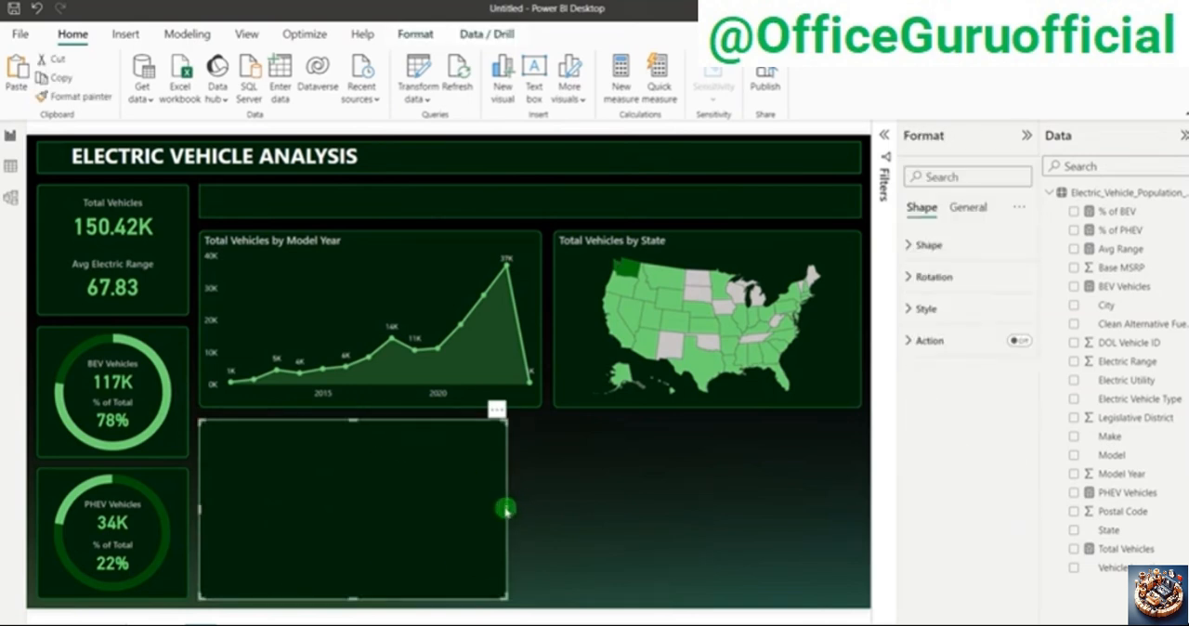
drag(506, 509, 433, 504)
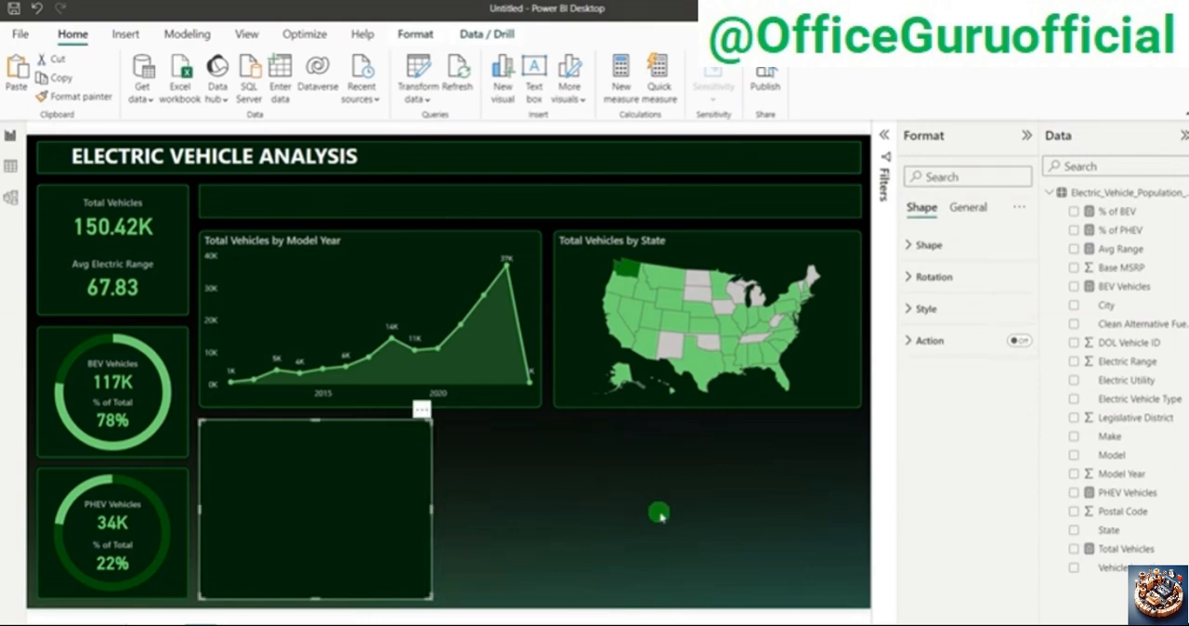
click(667, 515)
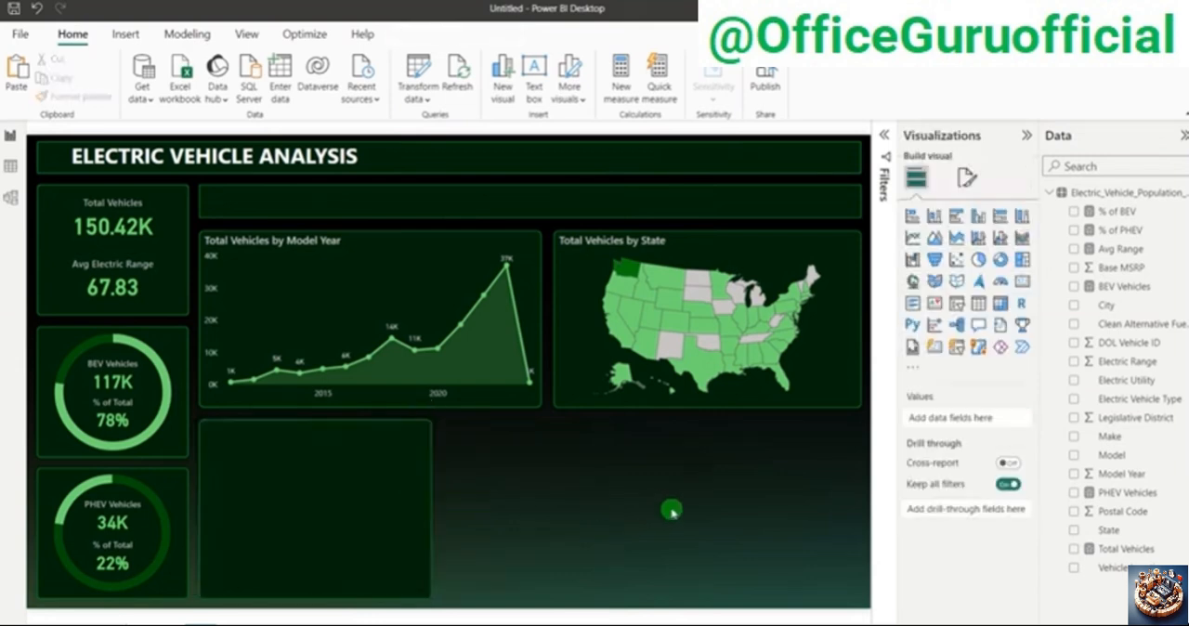
Step: Insert a stacked bar chart beside the new panel, widened to about double, and recheck its requirement in PowerPoint
click(912, 217)
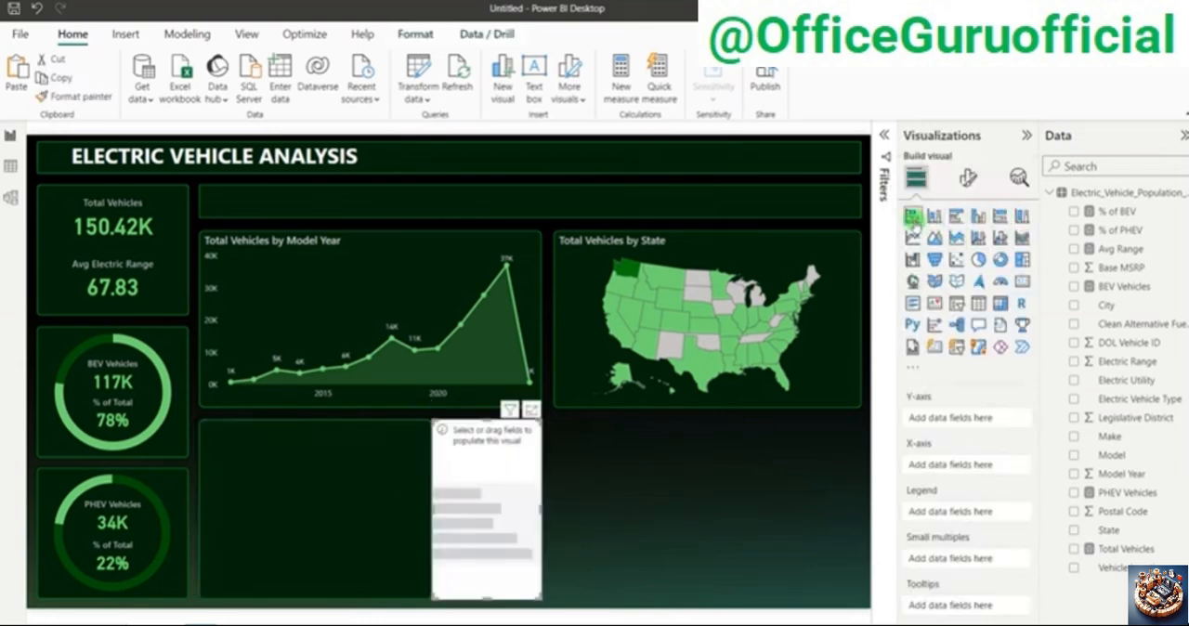
drag(483, 407, 539, 405)
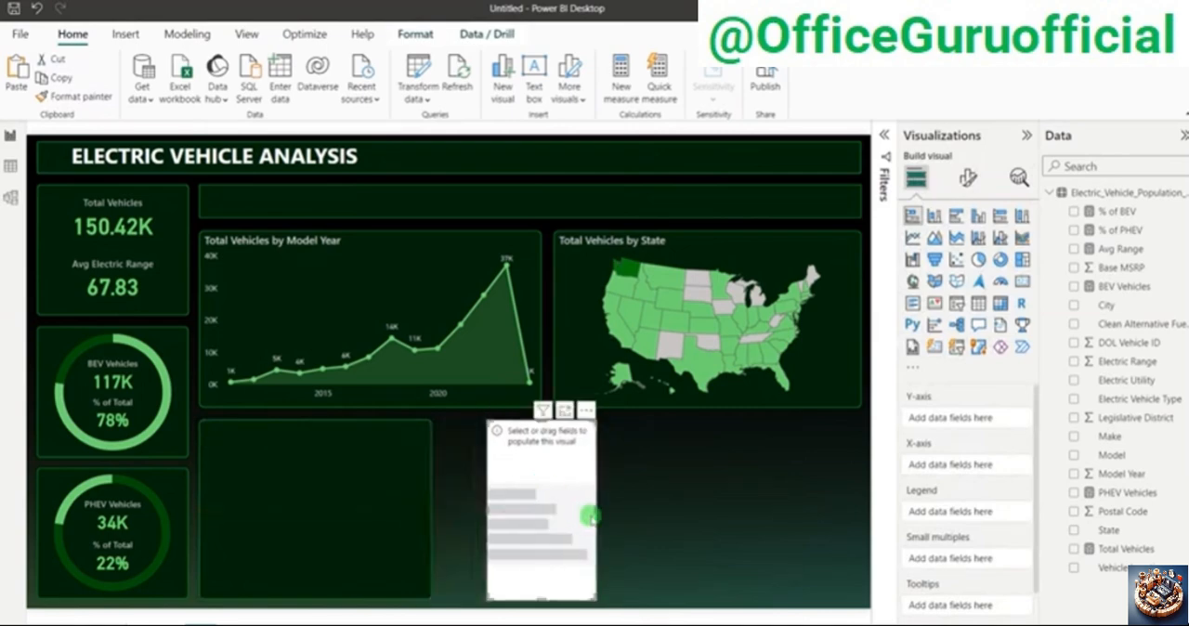
drag(594, 513, 708, 509)
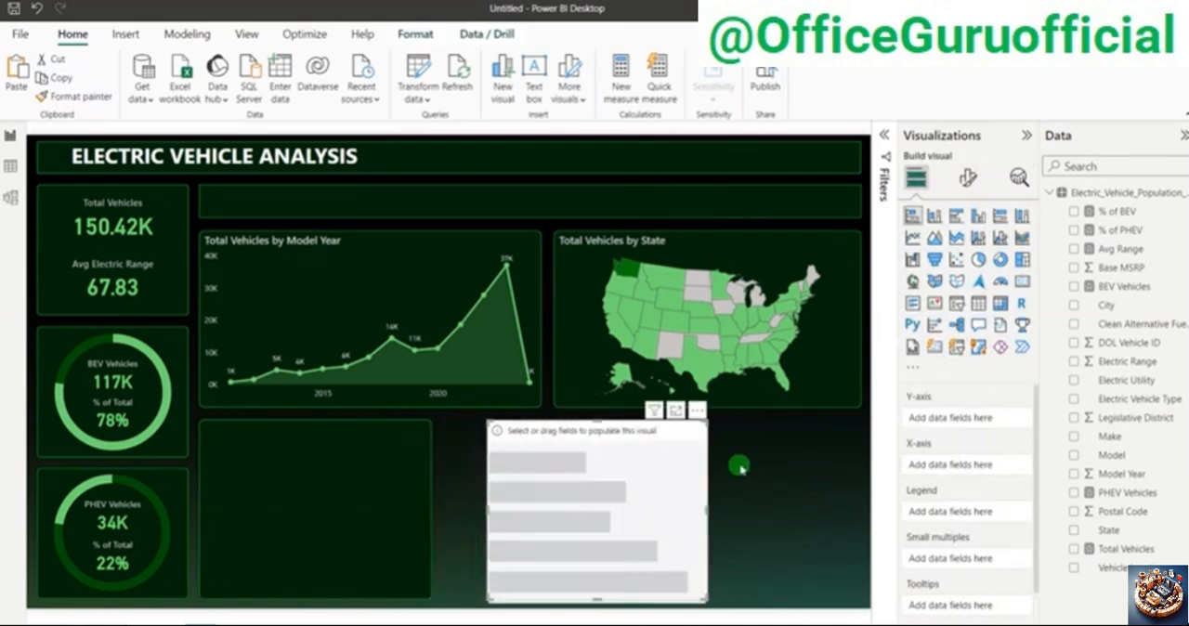
key(alt+Tab)
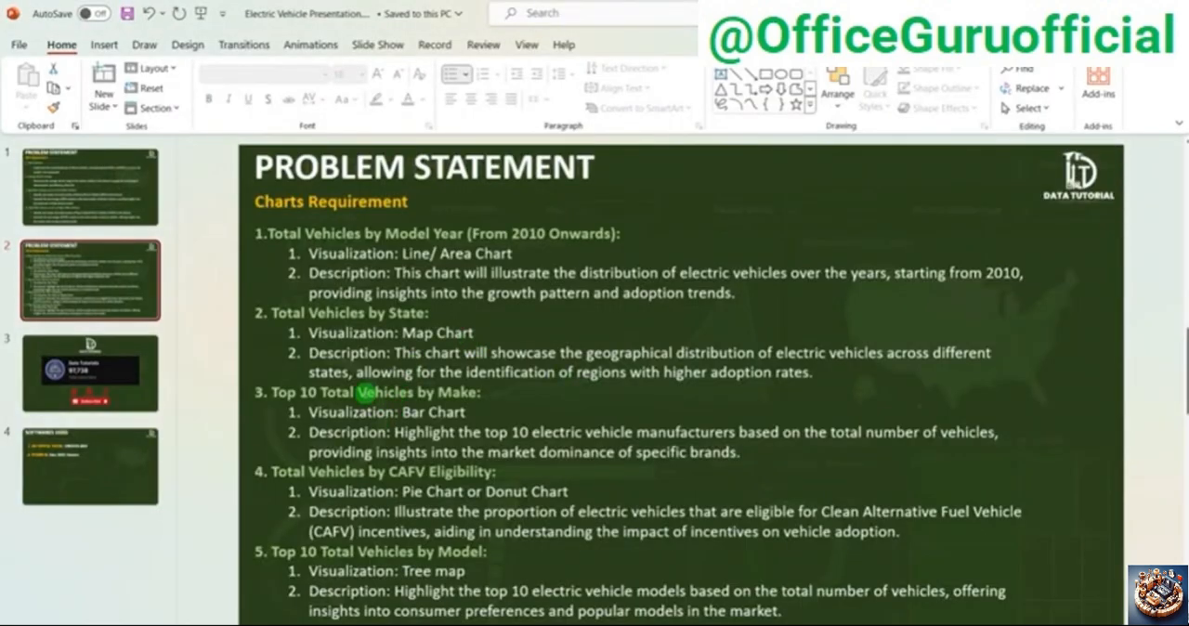
key(alt+Tab)
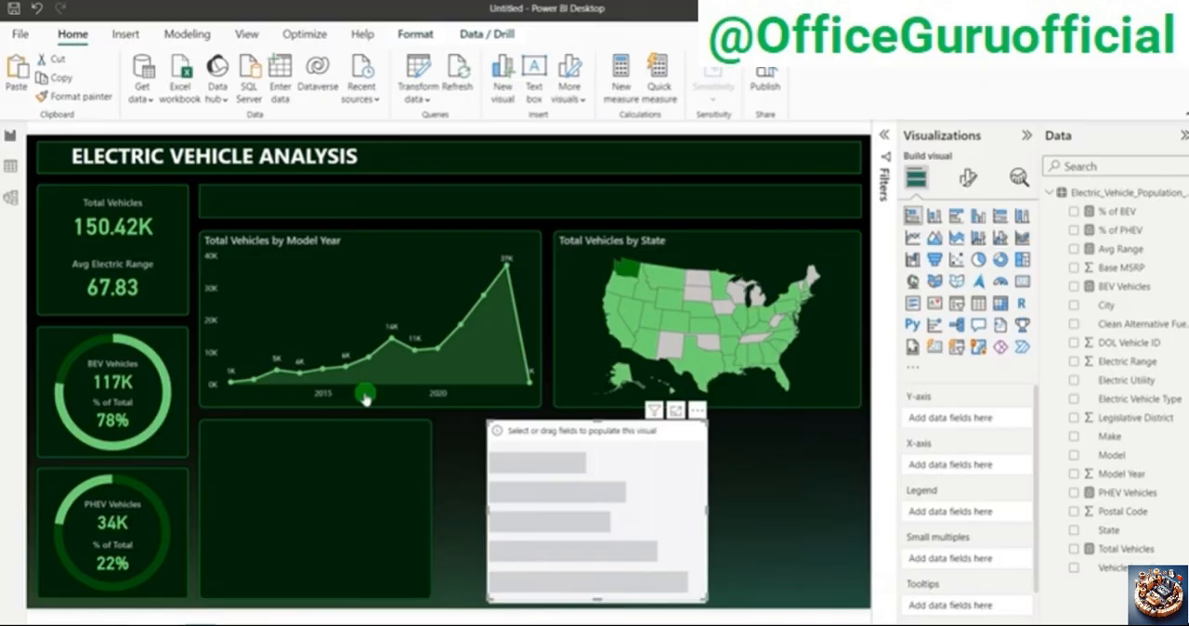
Step: Populate the bar chart with Make and Total Vehicles, and copy the area chart's formatting onto it with Format Painter
click(1075, 437)
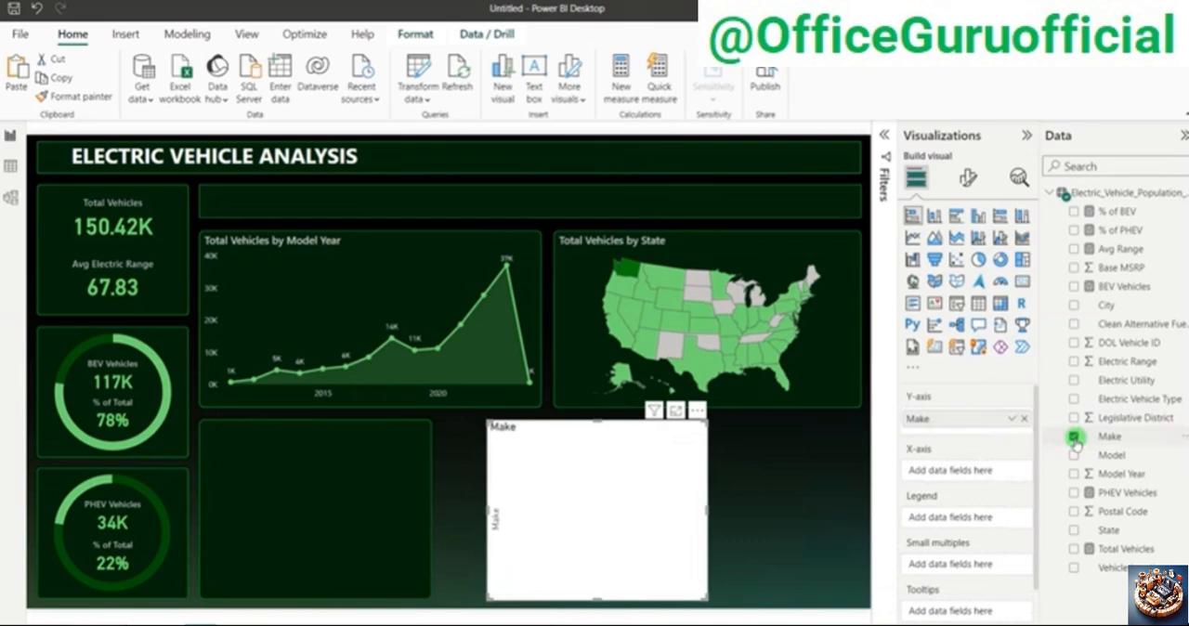
click(1075, 549)
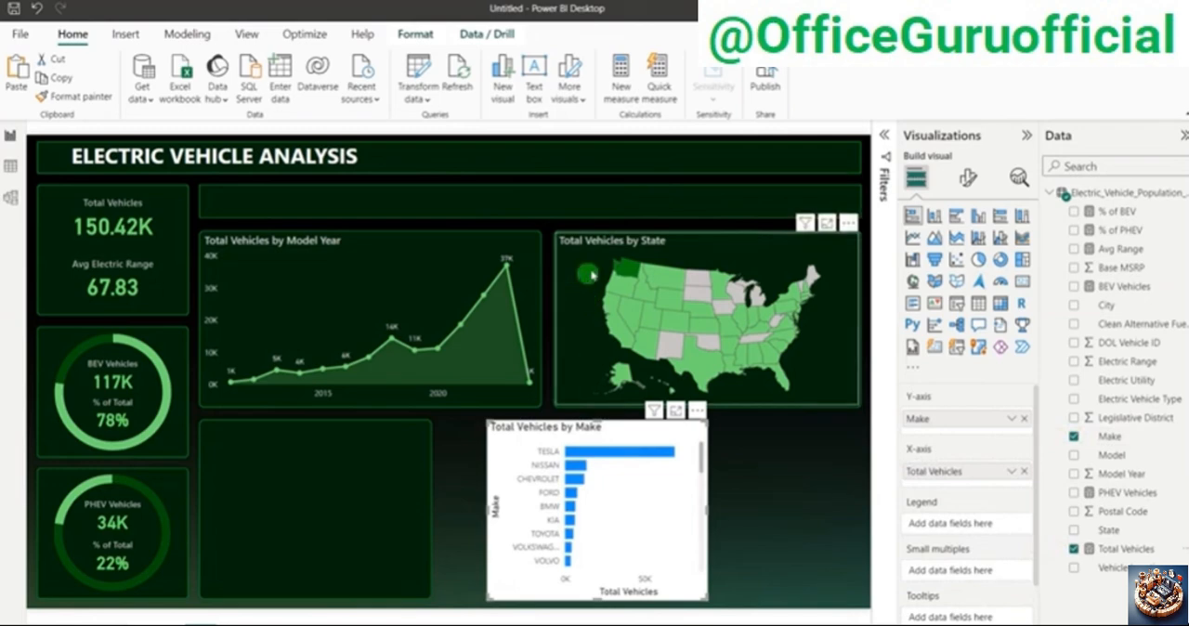
click(336, 245)
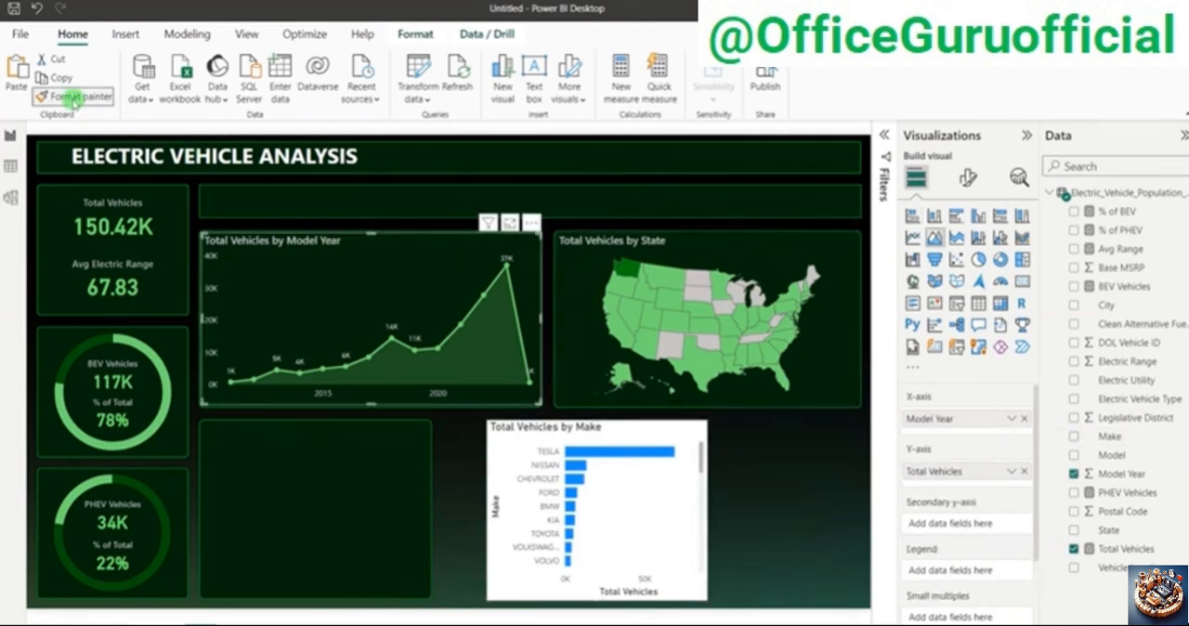
click(686, 427)
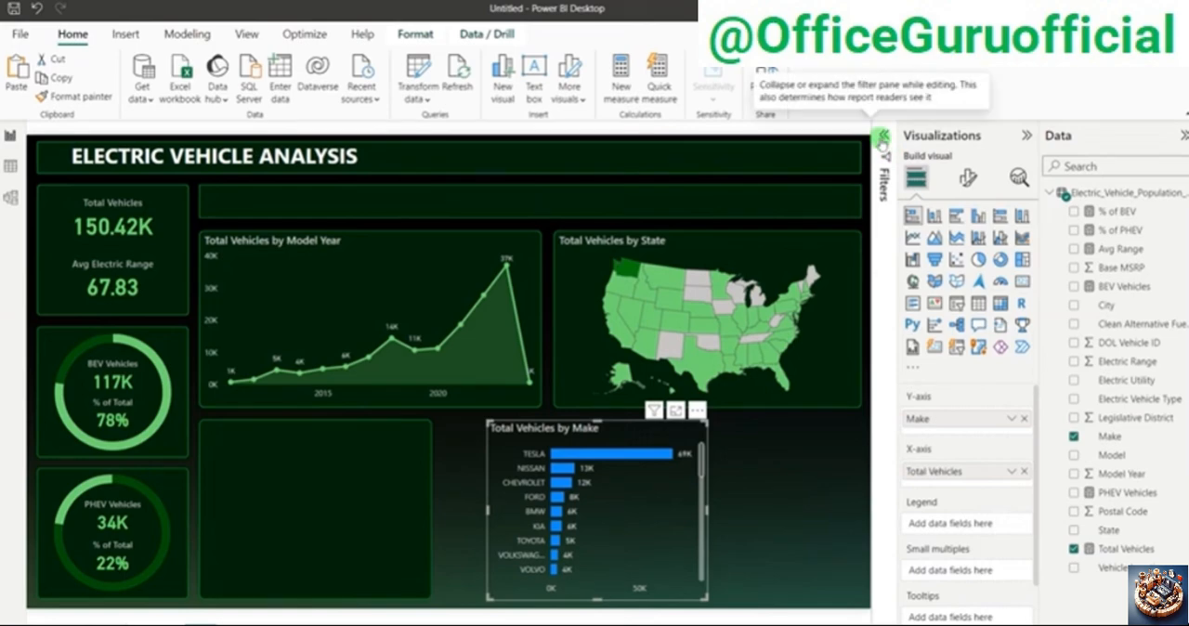
Step: Filter the bar chart's Make field with a Top N filter showing the top 10 by Total Vehicles
click(882, 140)
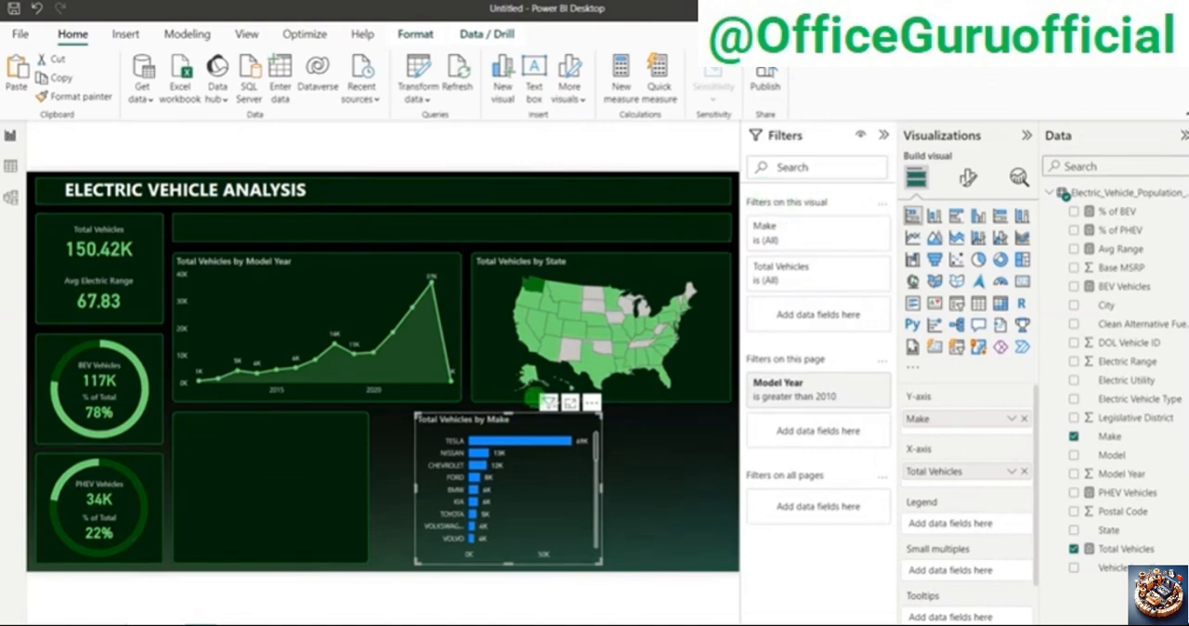
click(860, 226)
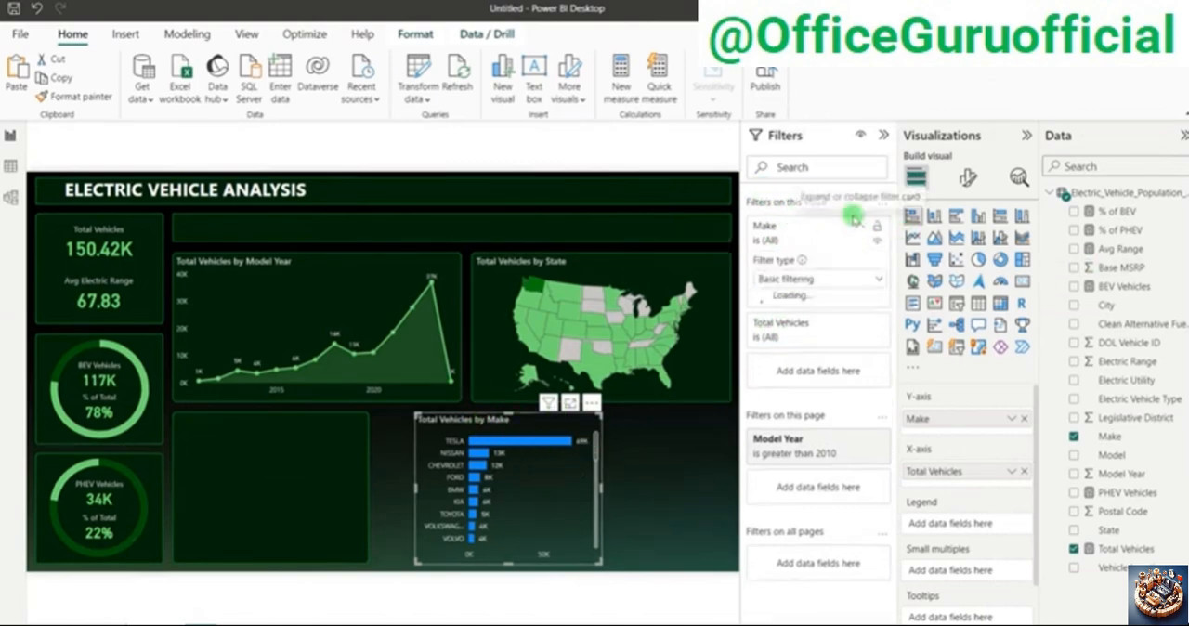
click(806, 279)
click(785, 339)
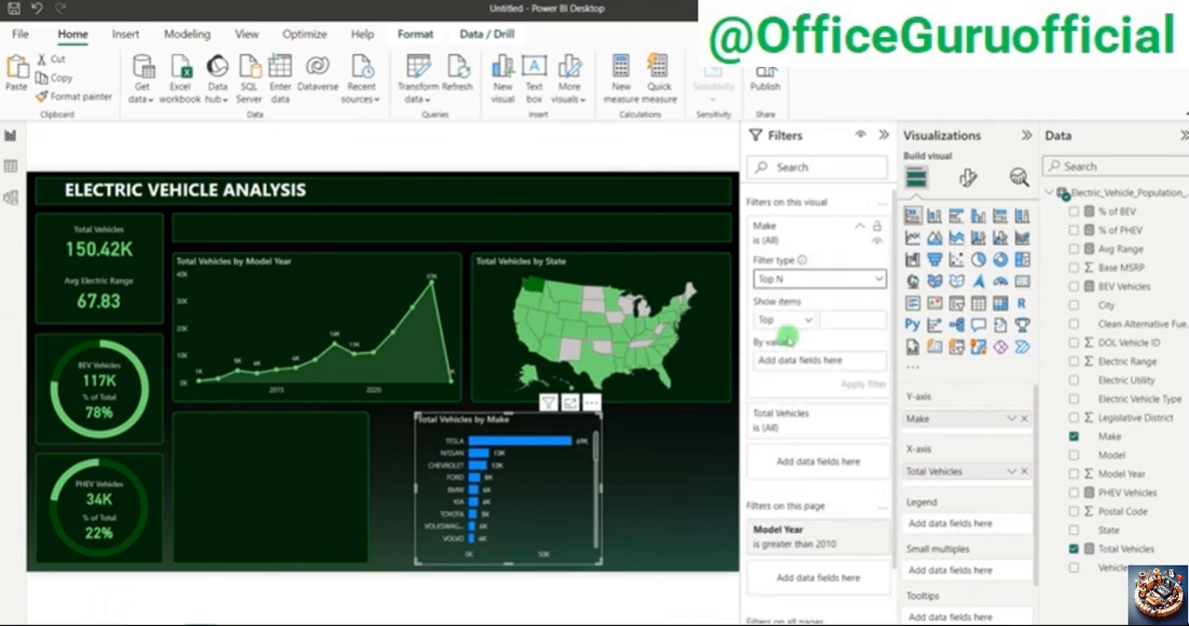
click(841, 324)
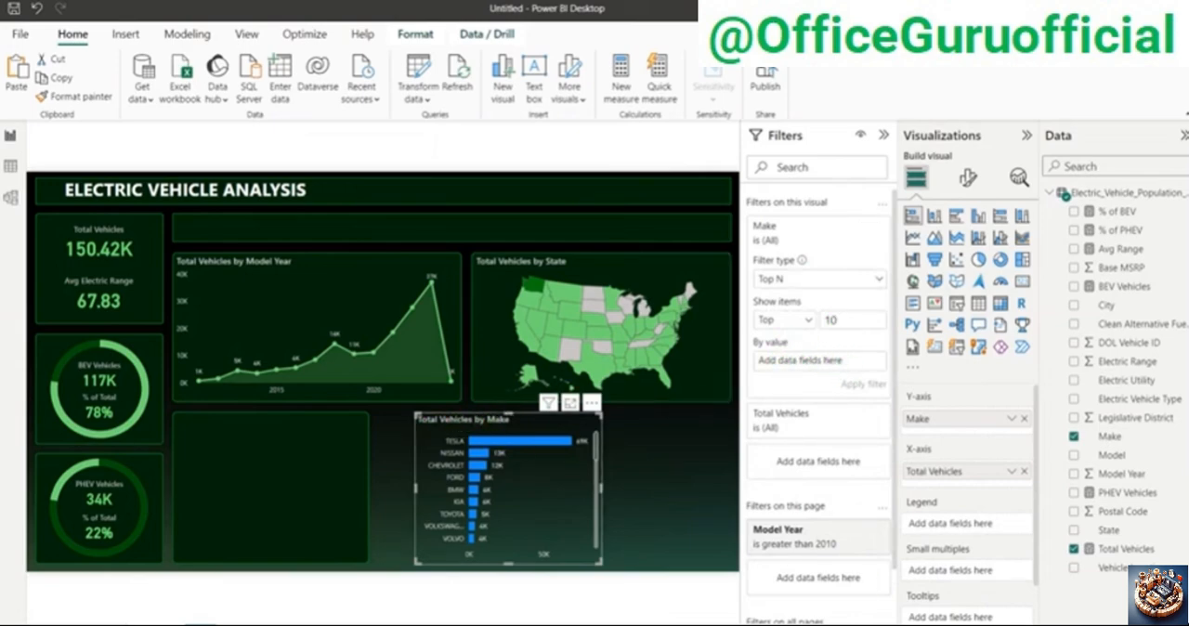
drag(1122, 552, 826, 363)
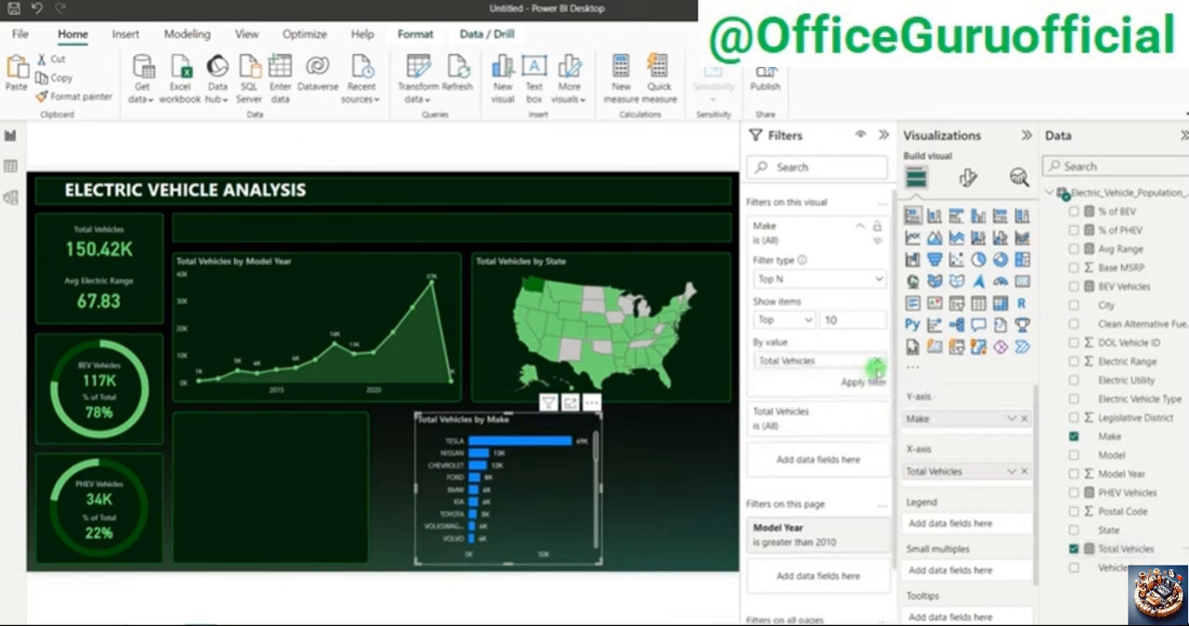
click(855, 391)
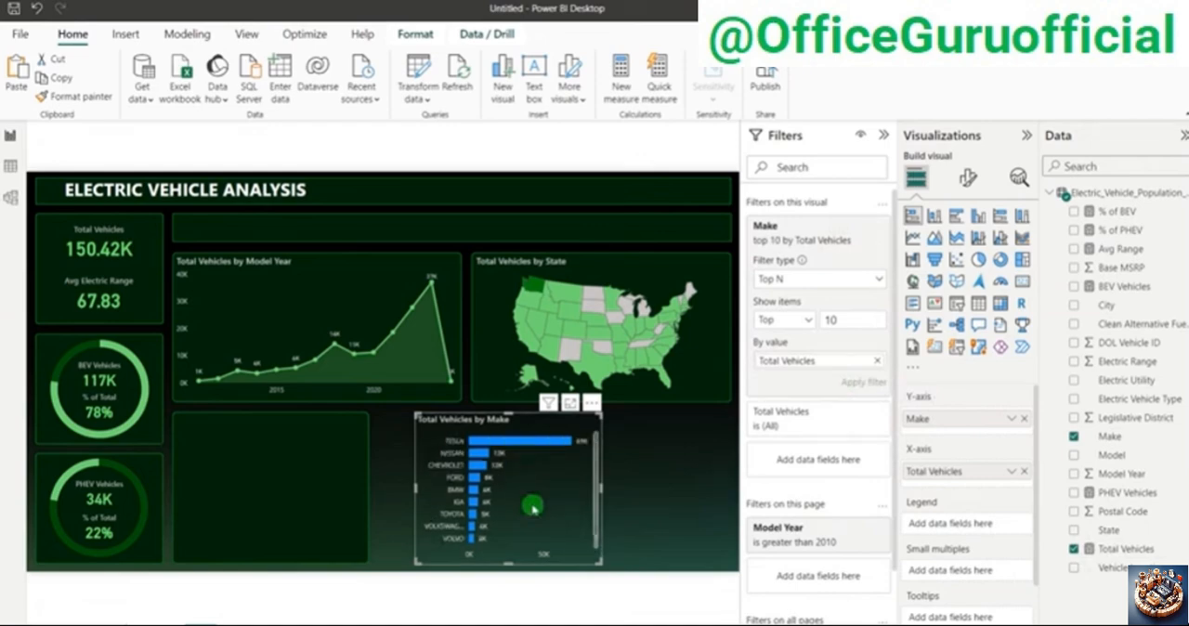
click(884, 135)
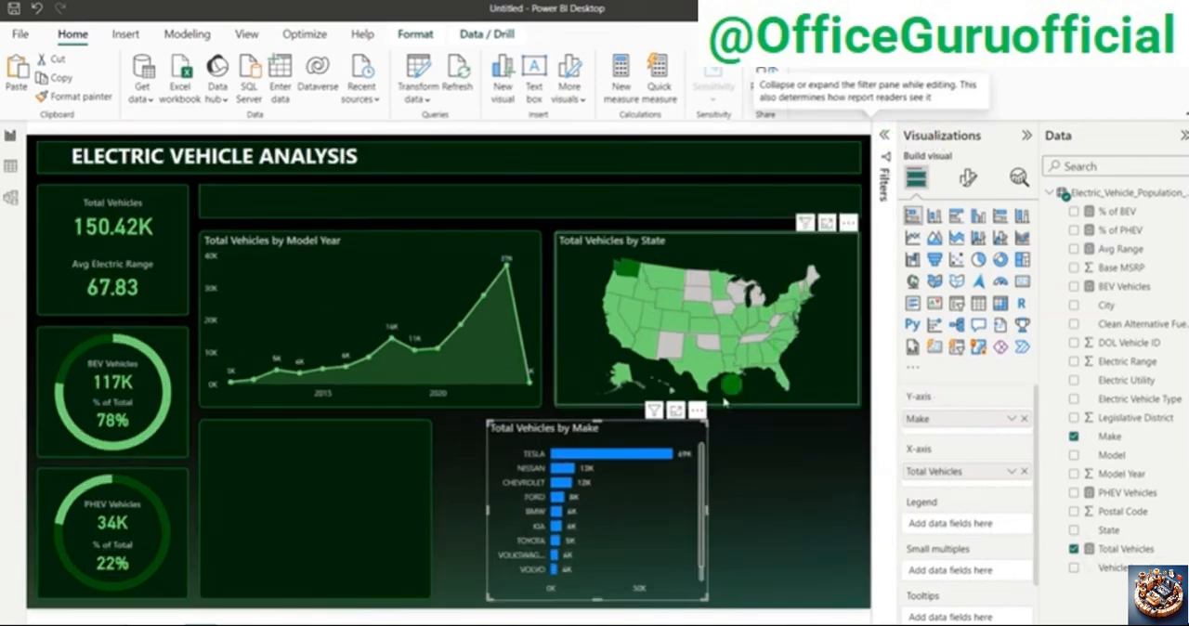
Step: Turn off the bar chart's X-axis values and fit the chart onto the empty panel below the area chart
click(632, 502)
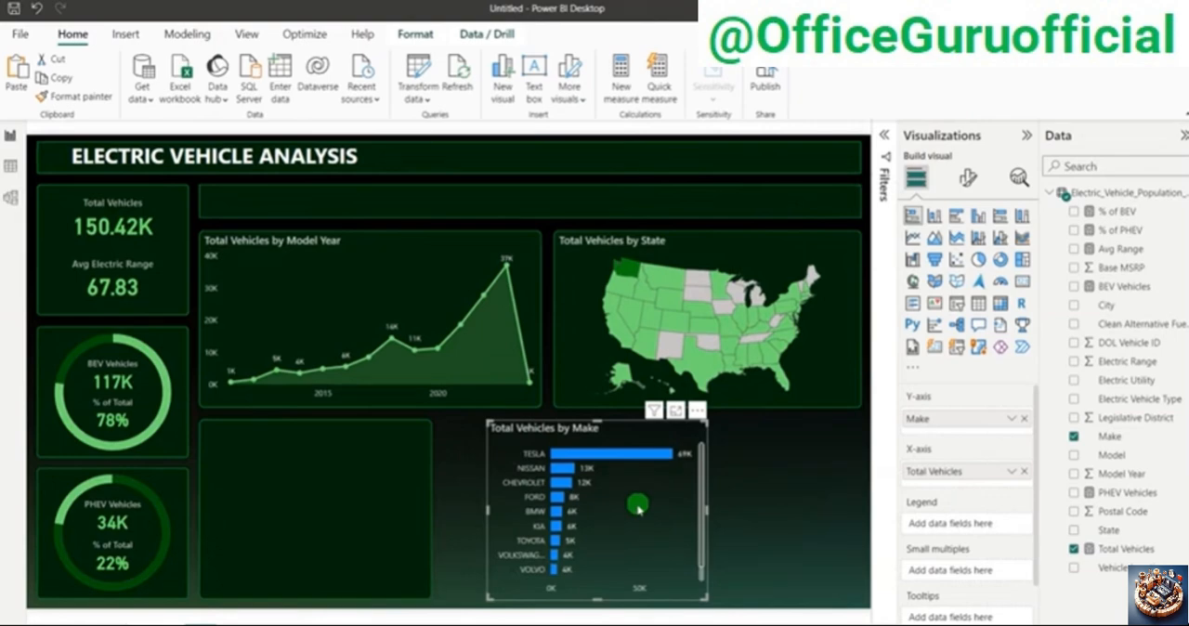
click(964, 182)
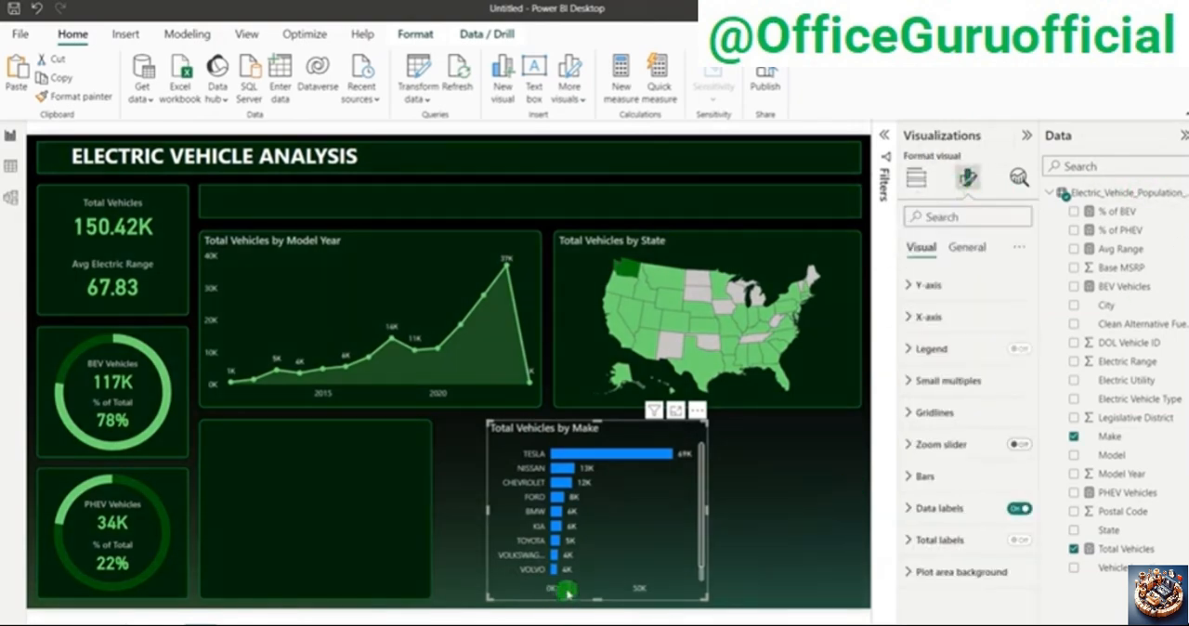
click(925, 317)
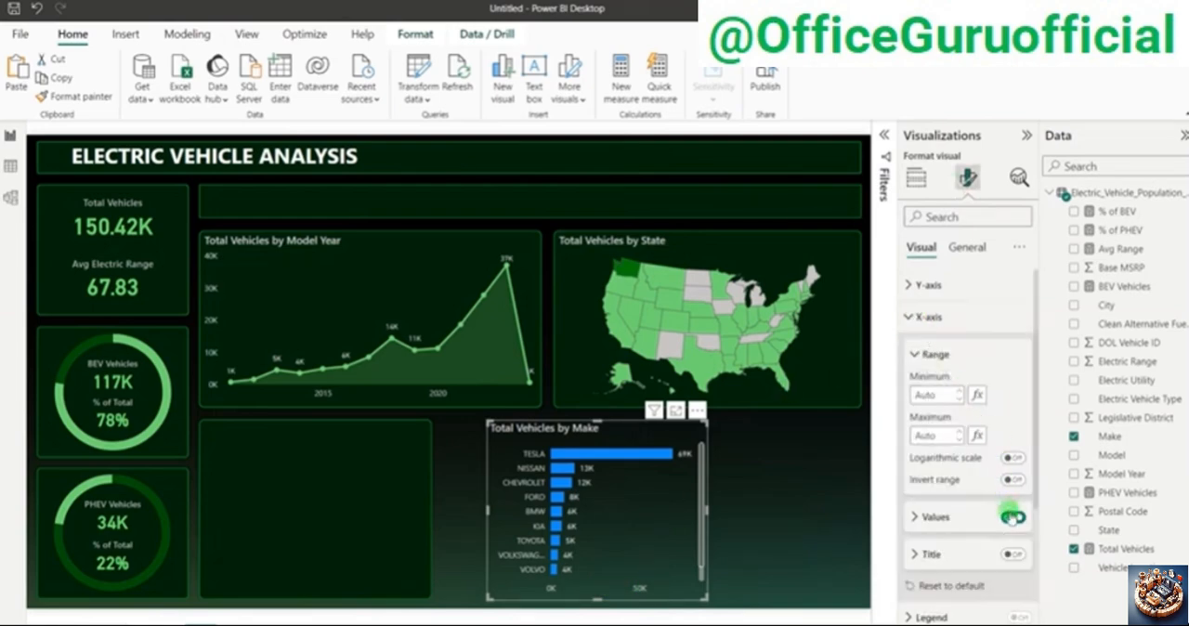
click(1012, 518)
click(927, 317)
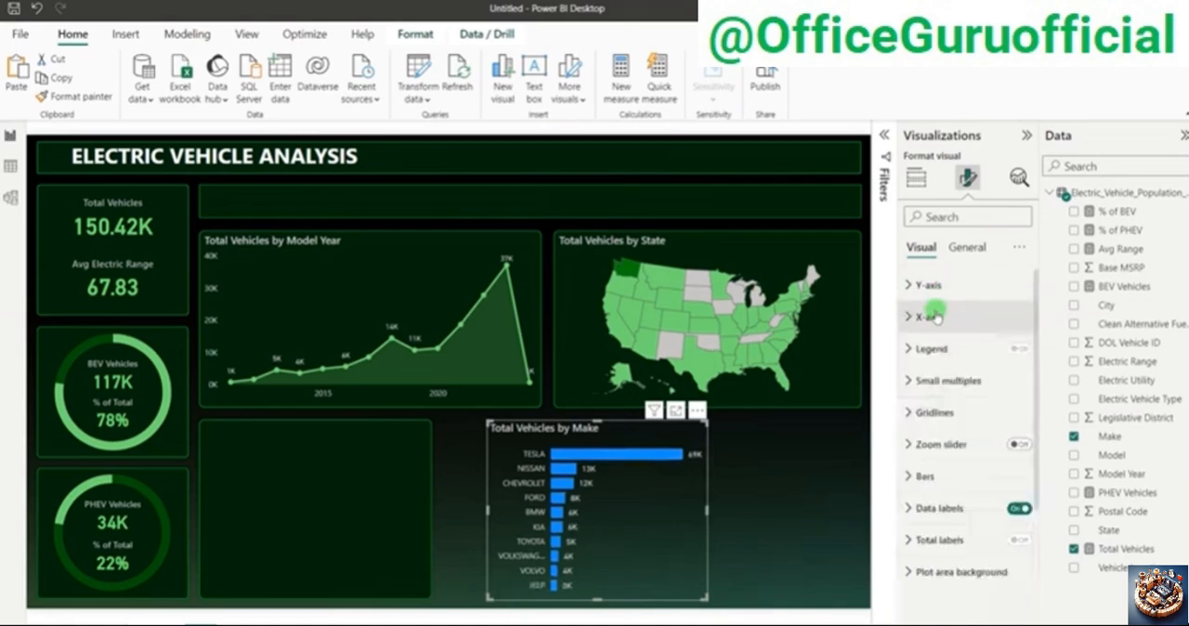
drag(631, 436, 347, 436)
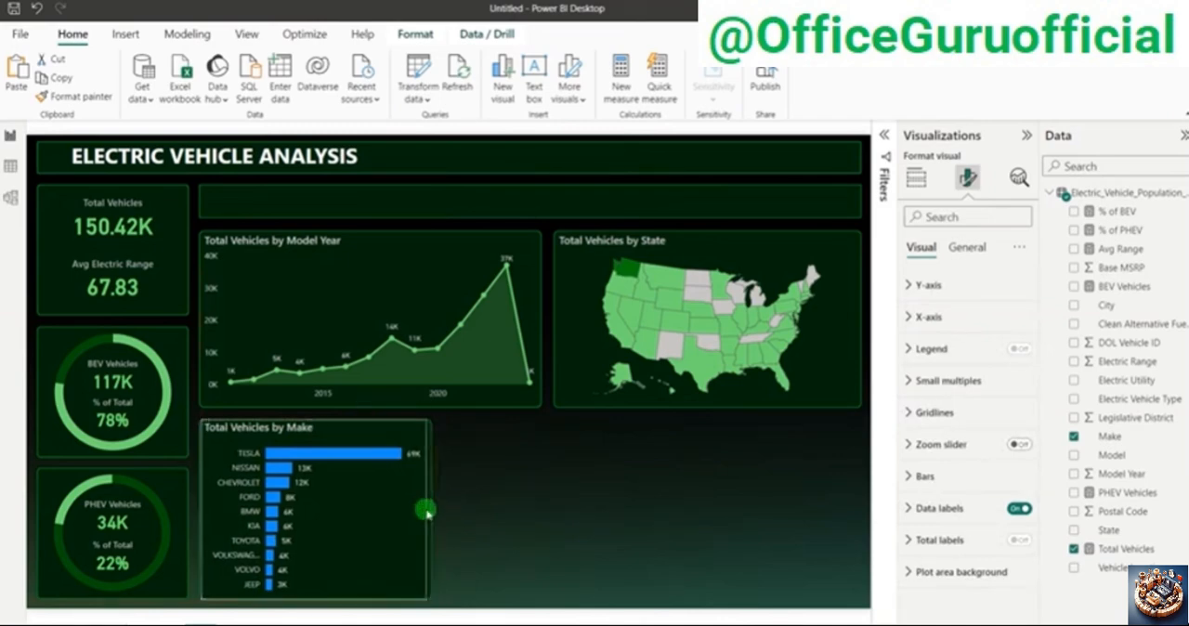
click(572, 516)
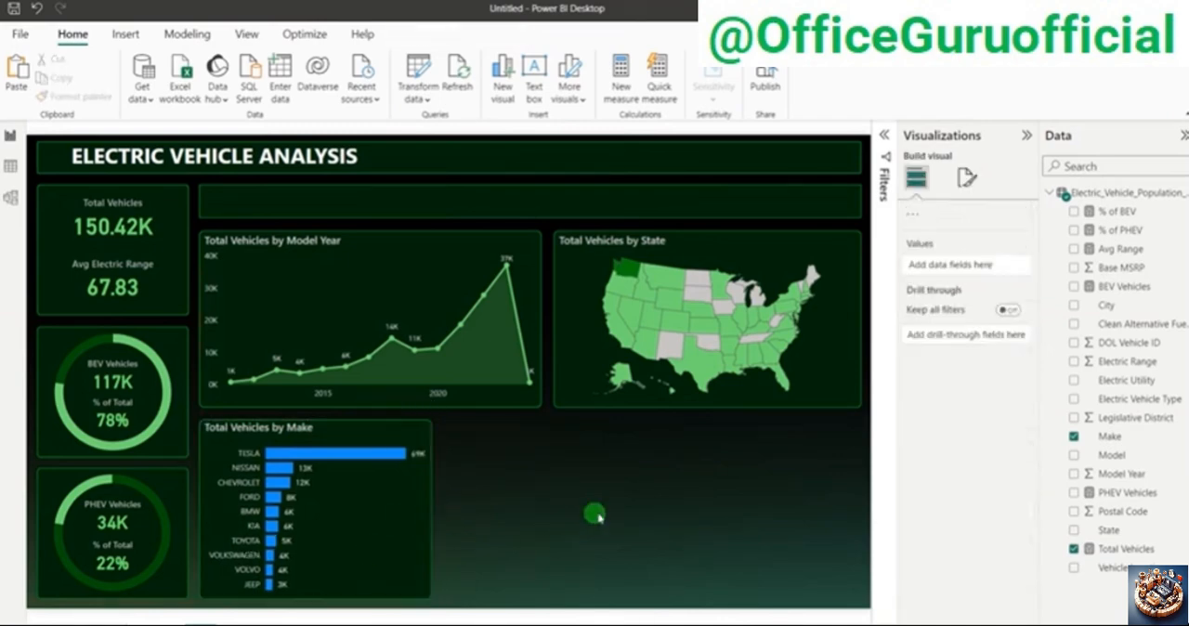
Step: Change the bar color of the Total Vehicles by Make chart to the dashboard's light green
click(407, 525)
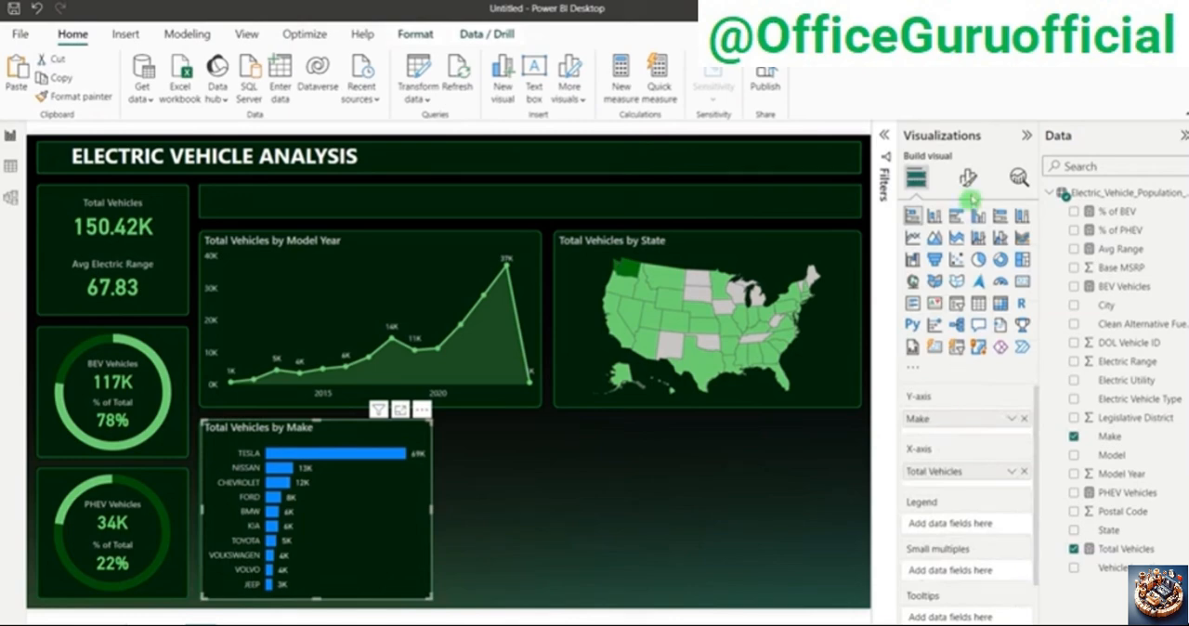
click(969, 176)
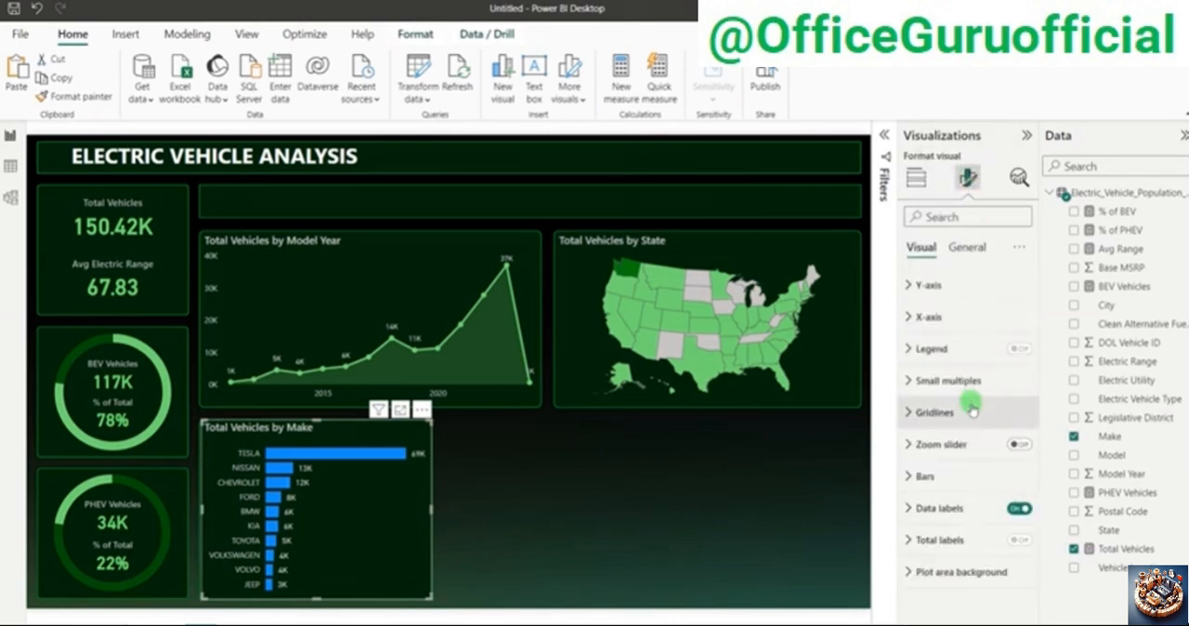
click(953, 479)
scroll(954, 479, down, 5)
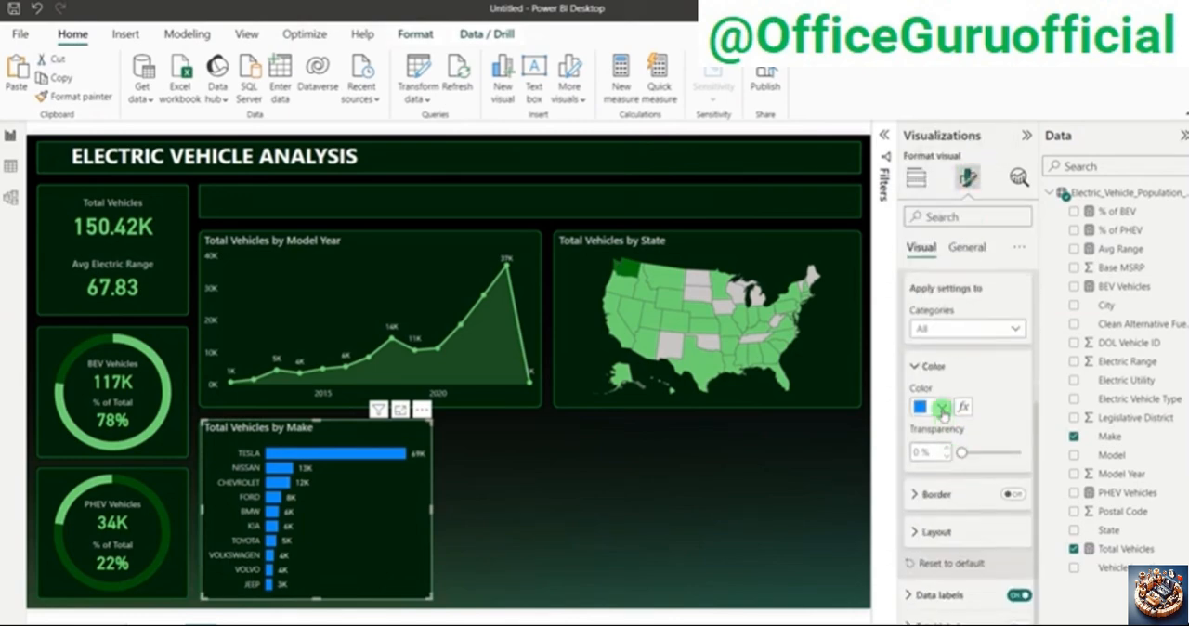
click(940, 409)
click(977, 342)
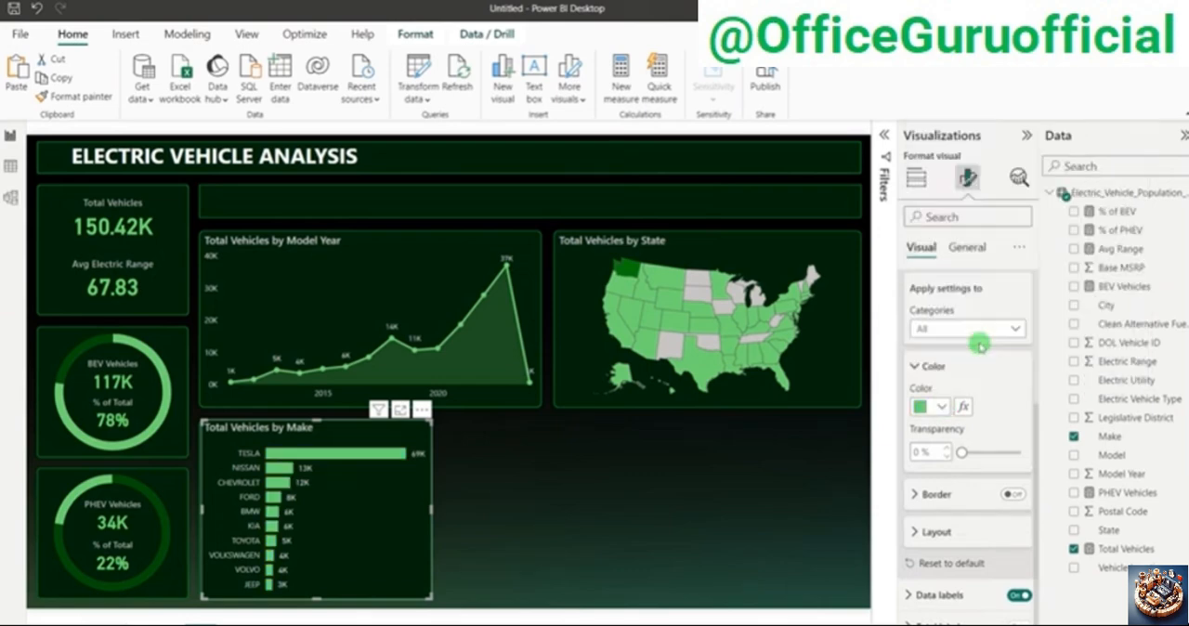
click(528, 445)
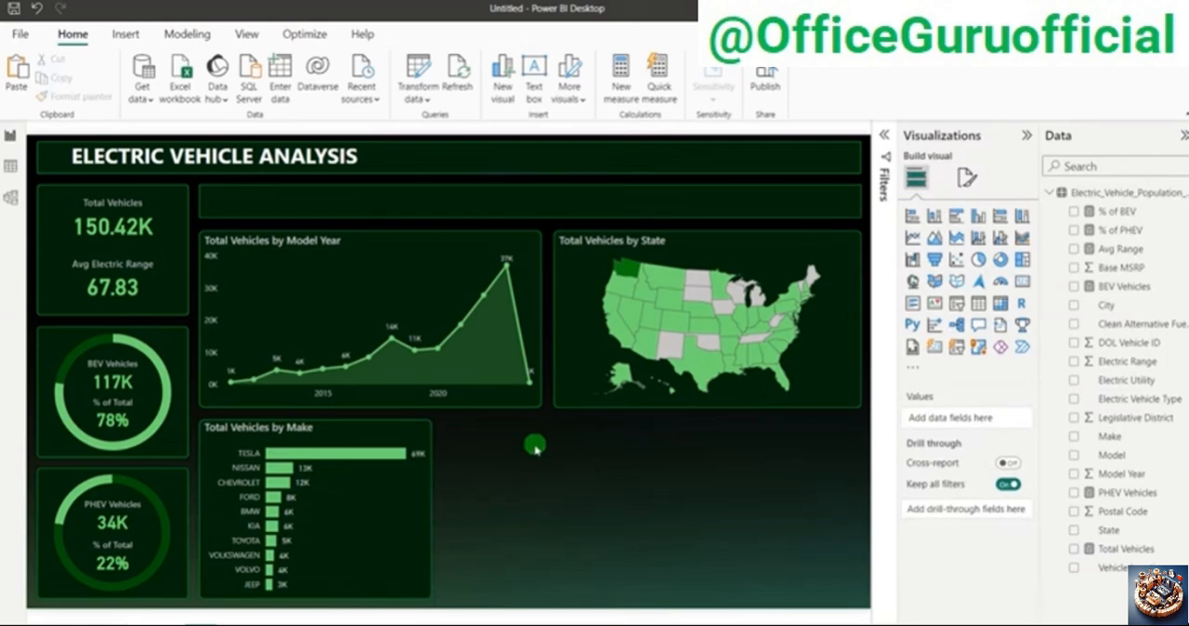
Step: Test cross-filtering from the Tesla bar and show the interaction settings for the Total Vehicles by Make chart
click(370, 454)
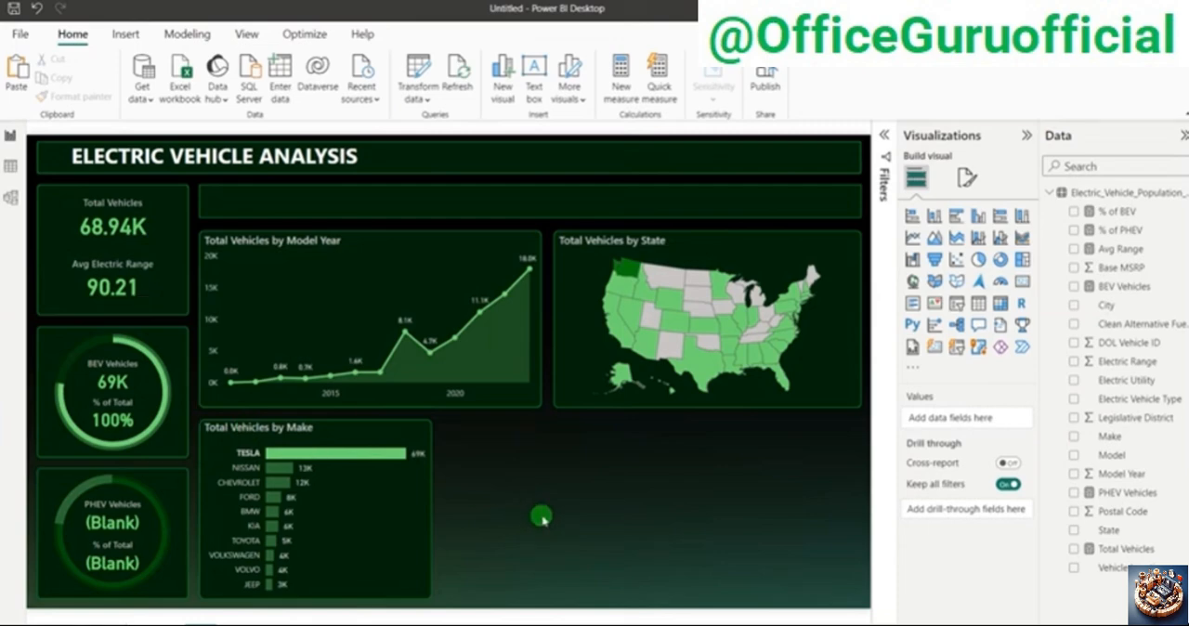
click(397, 454)
click(372, 439)
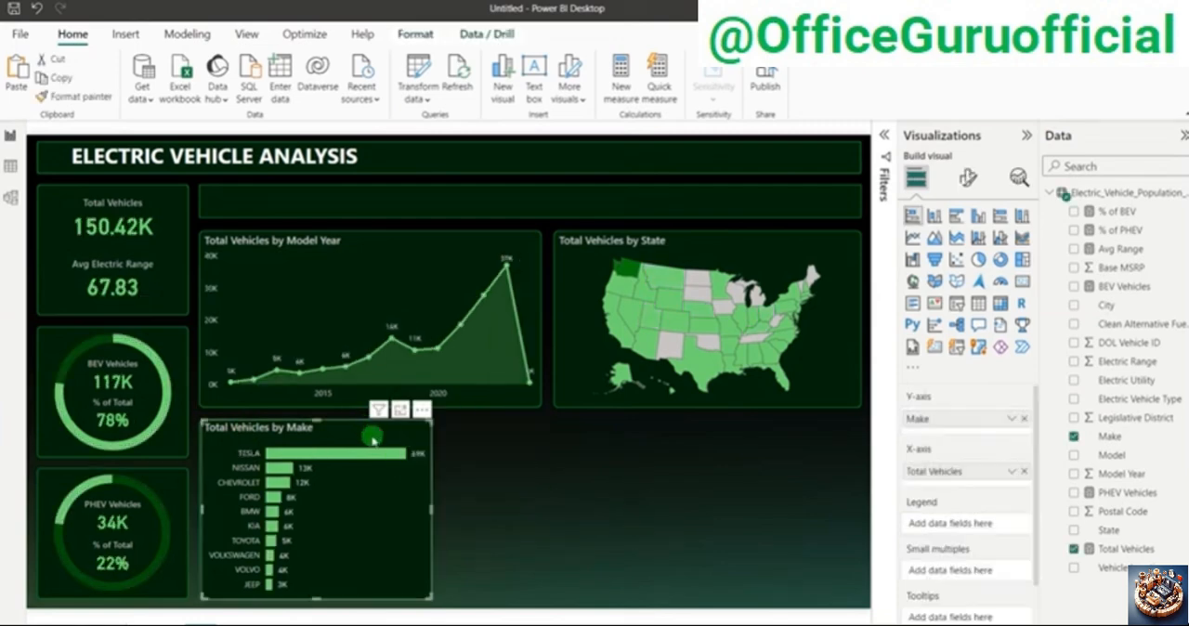
click(416, 34)
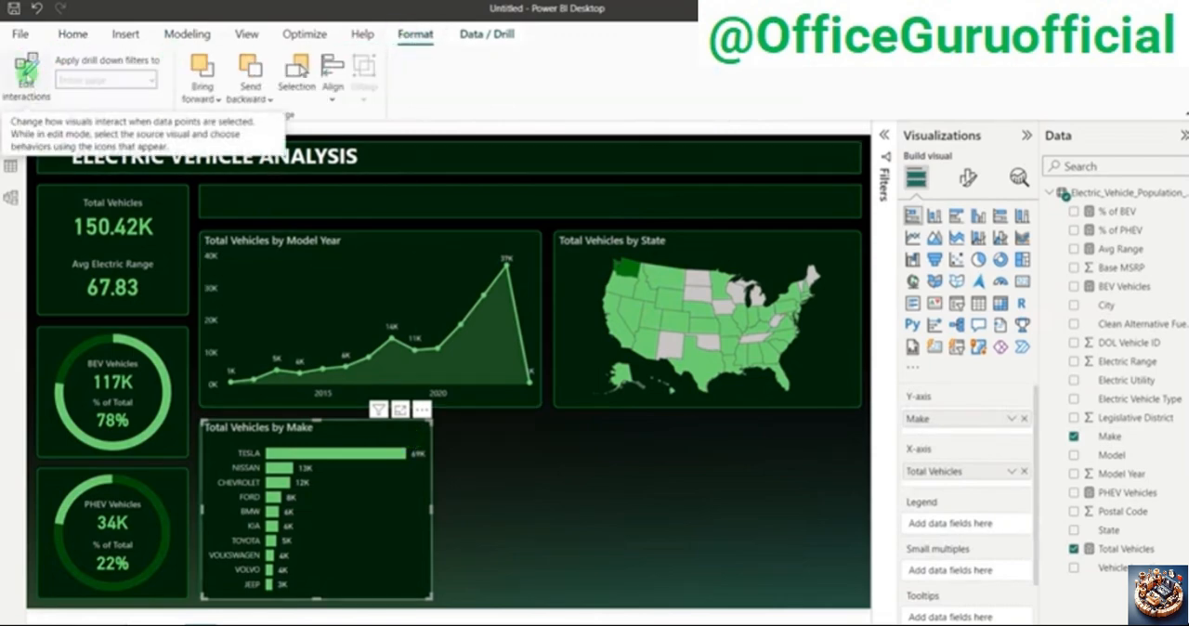
click(26, 69)
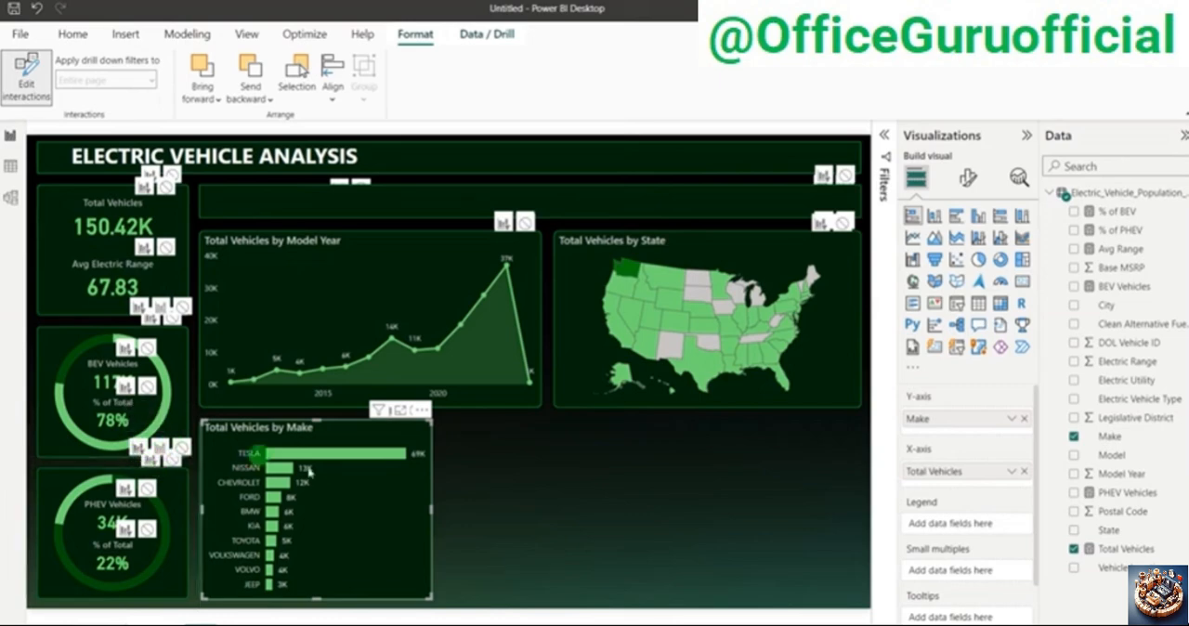
Step: Check how the other visuals respond to the Tesla, Nissan and Ford bars, clearing each selection, and leave interaction editing
click(339, 453)
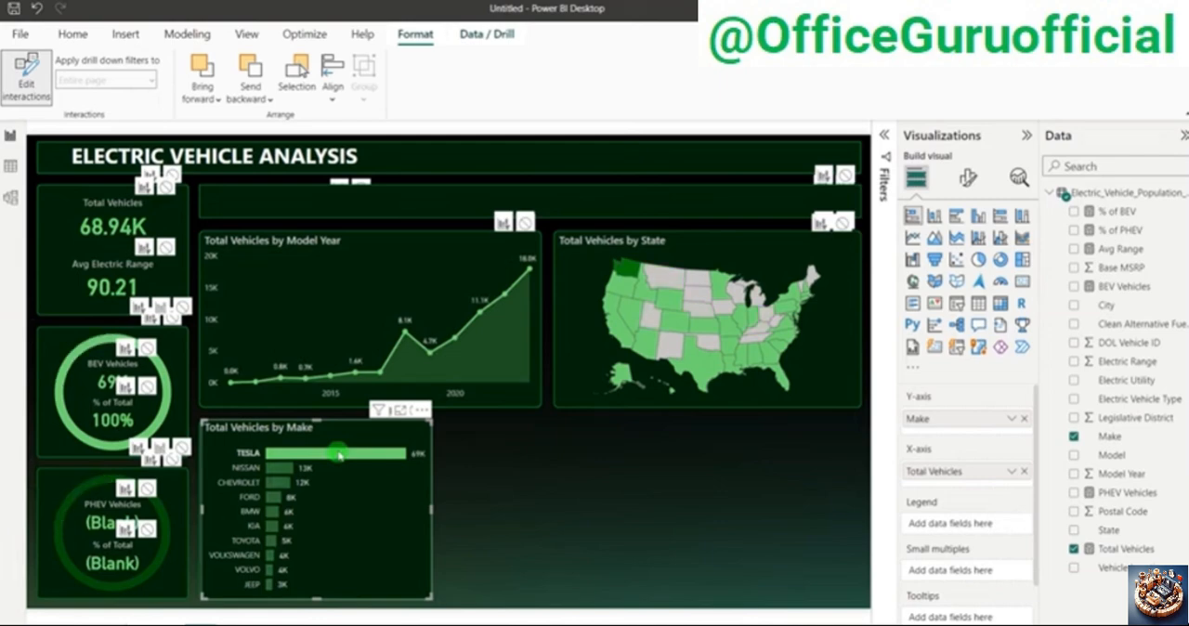
click(339, 453)
click(287, 470)
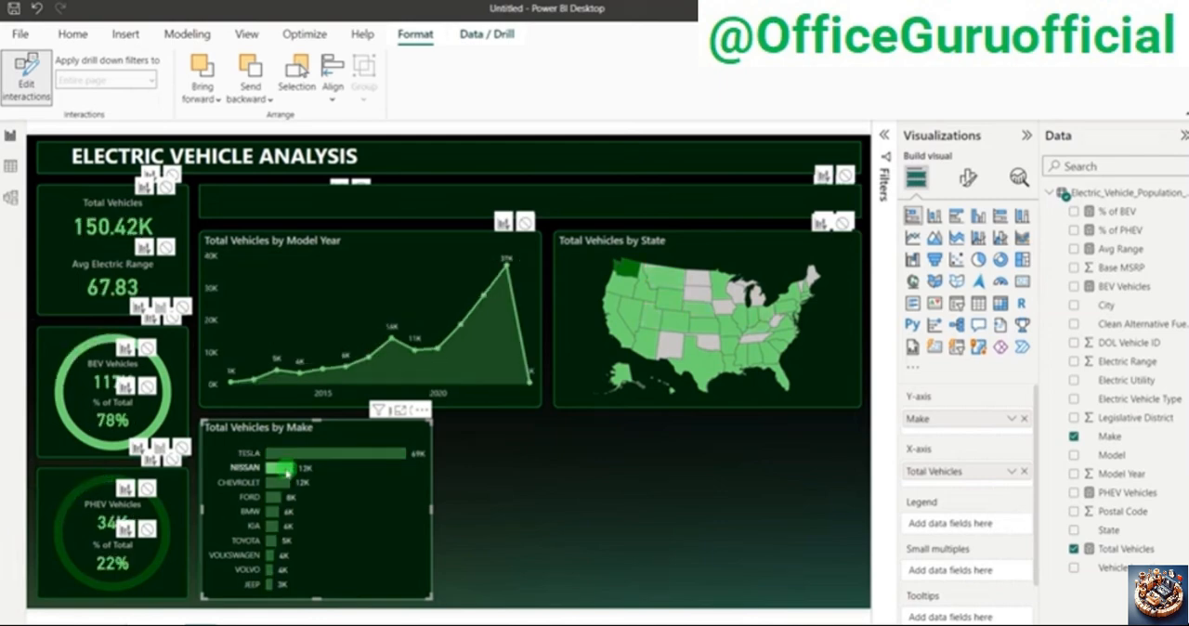
click(287, 471)
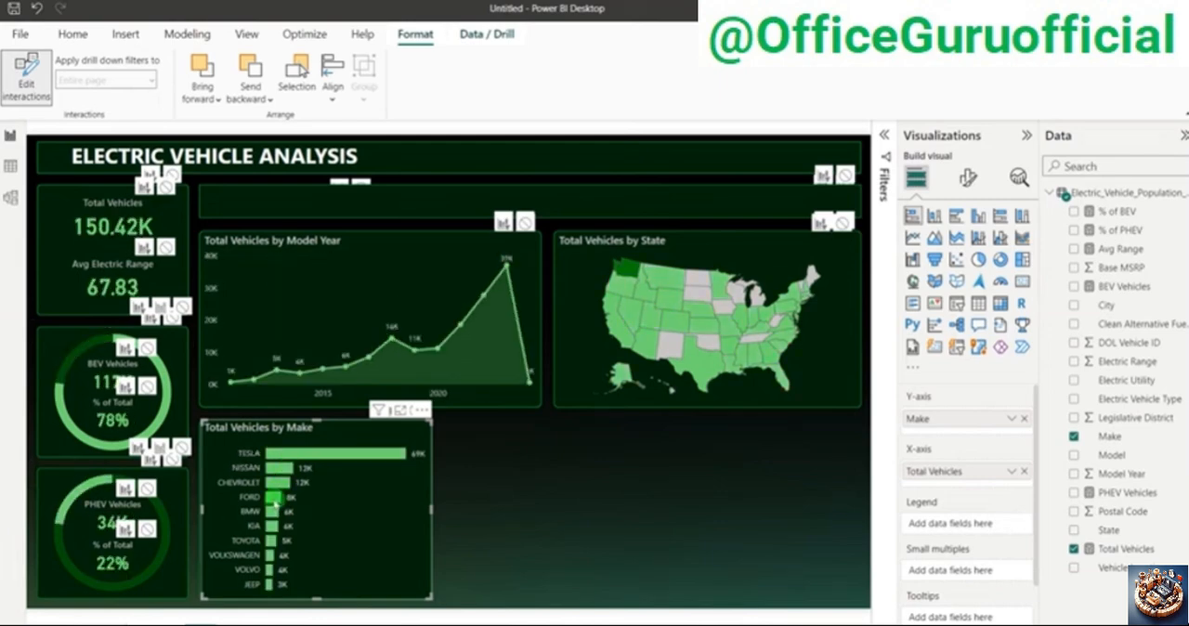
click(274, 499)
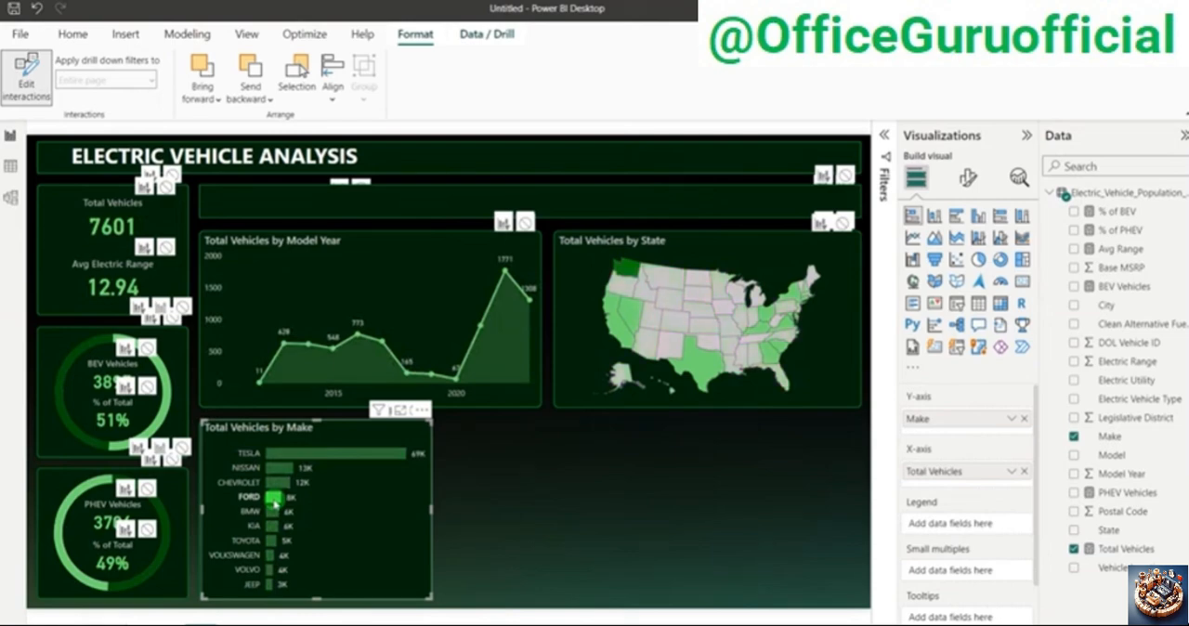
click(274, 499)
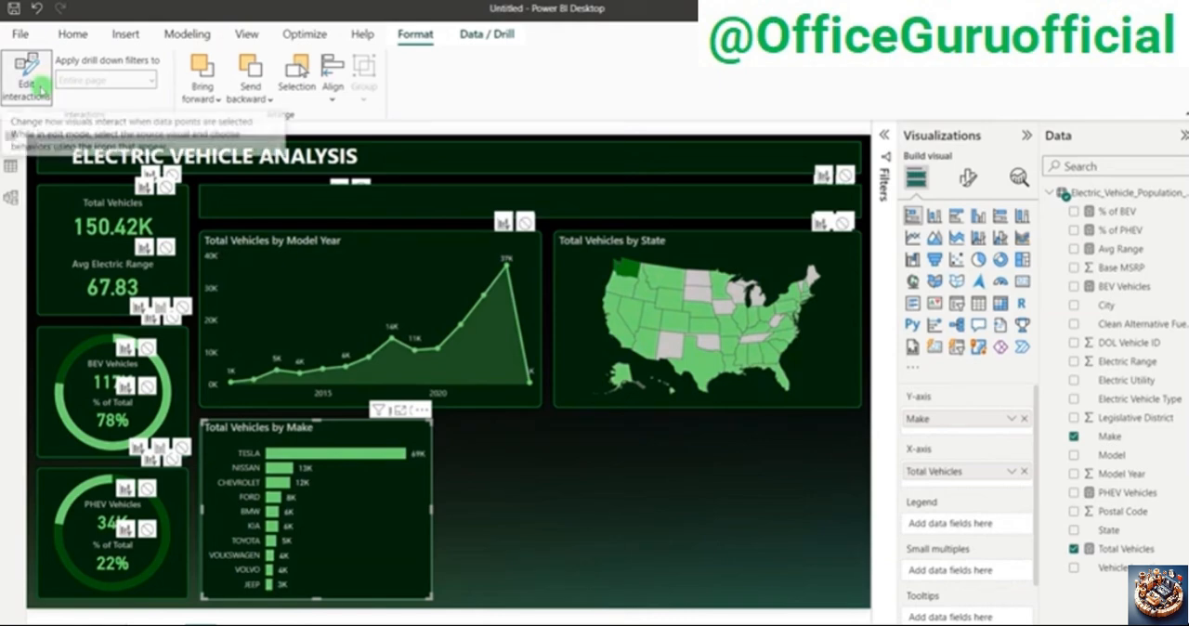
click(38, 82)
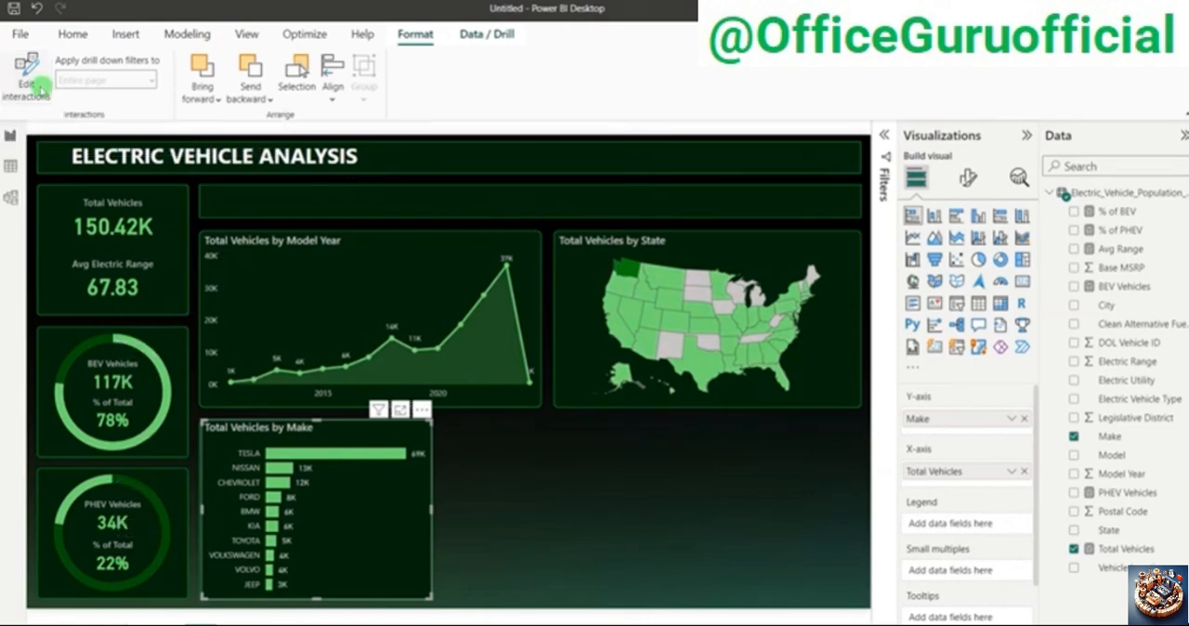
Step: Check the Total Vehicles by CAFV Eligibility requirement in the PowerPoint problem statement and return to Power BI
click(576, 483)
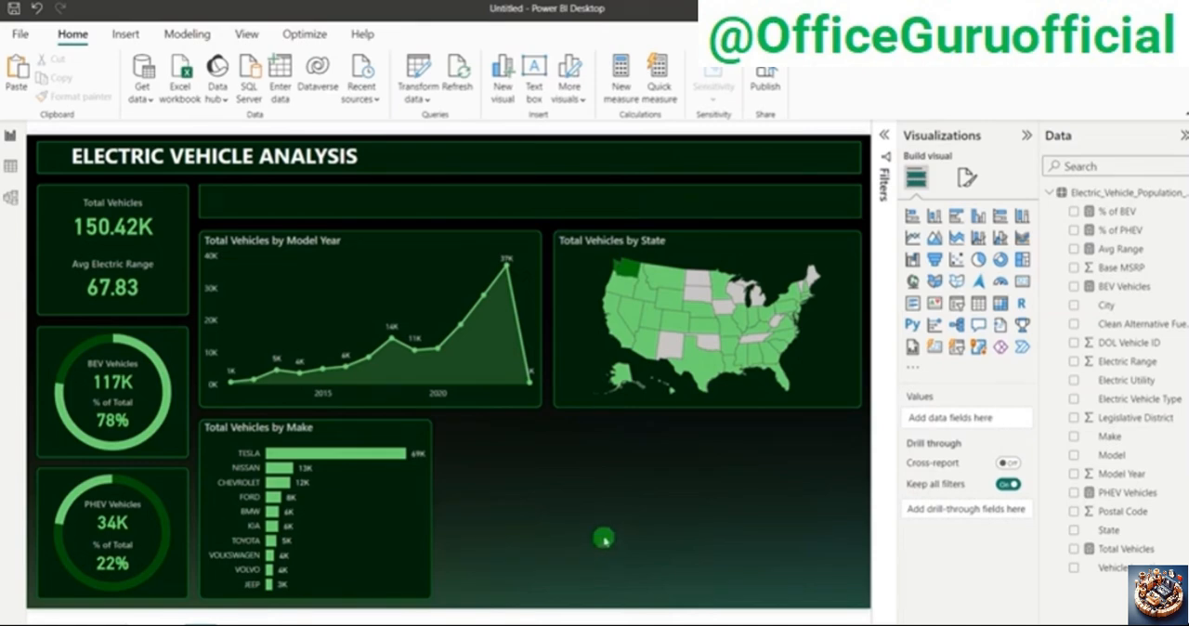
key(alt+Tab)
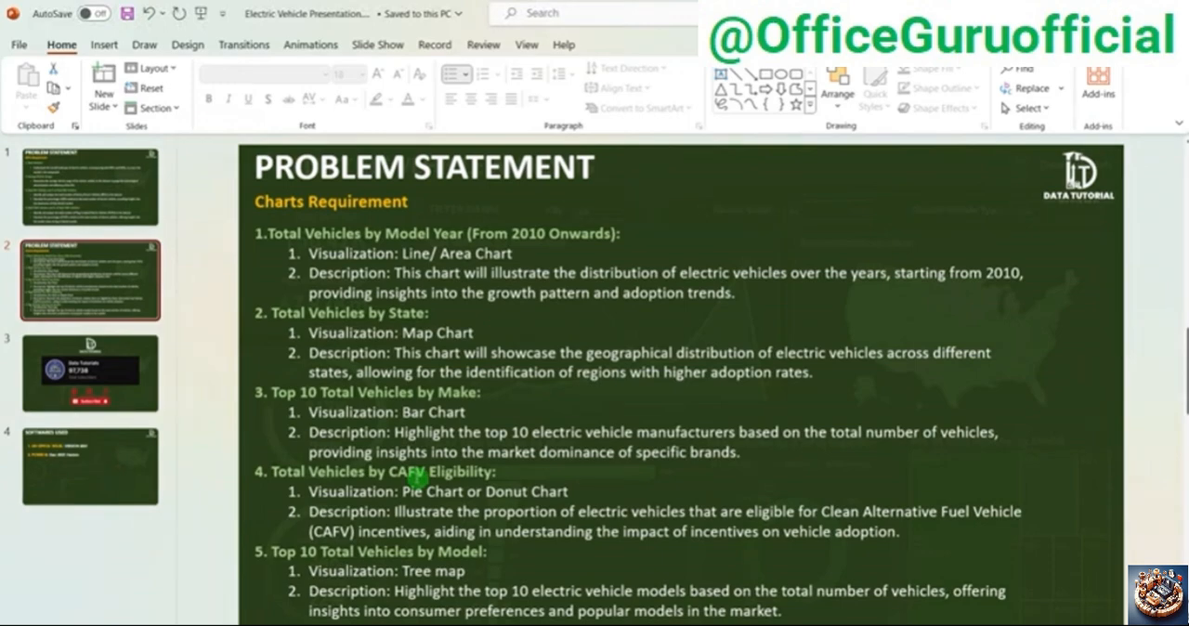
key(alt+Tab)
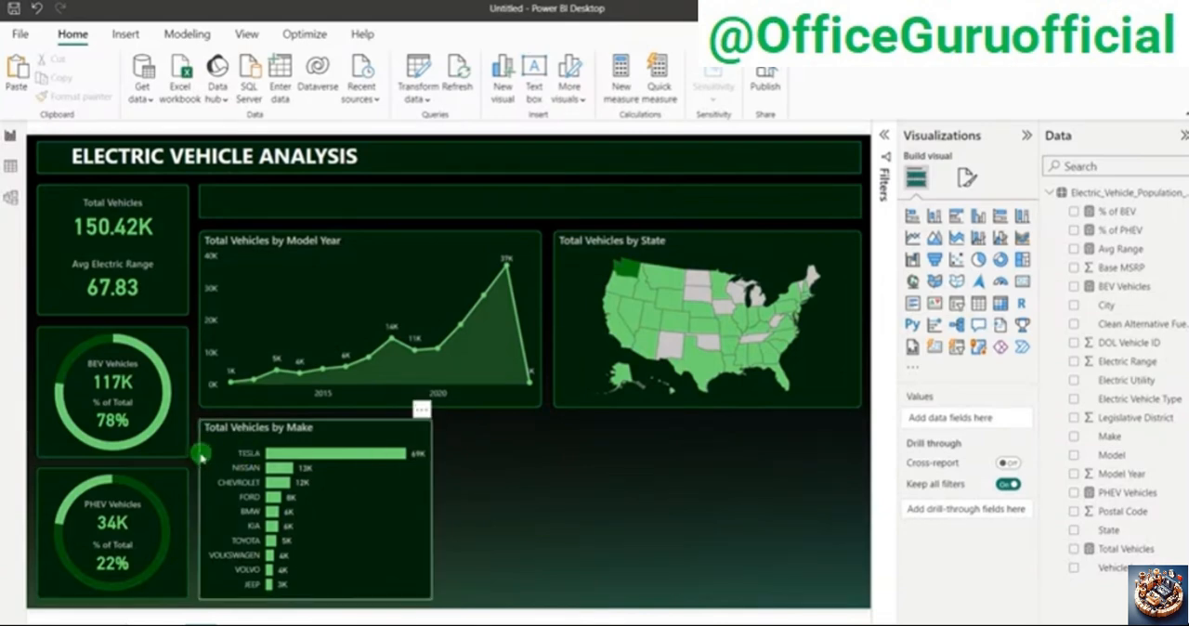
Step: Duplicate the background panel of the Total Vehicles by Make chart, place the copy beside it, and narrow it
click(201, 454)
key(ctrl+c)
key(ctrl+v)
drag(247, 489, 495, 494)
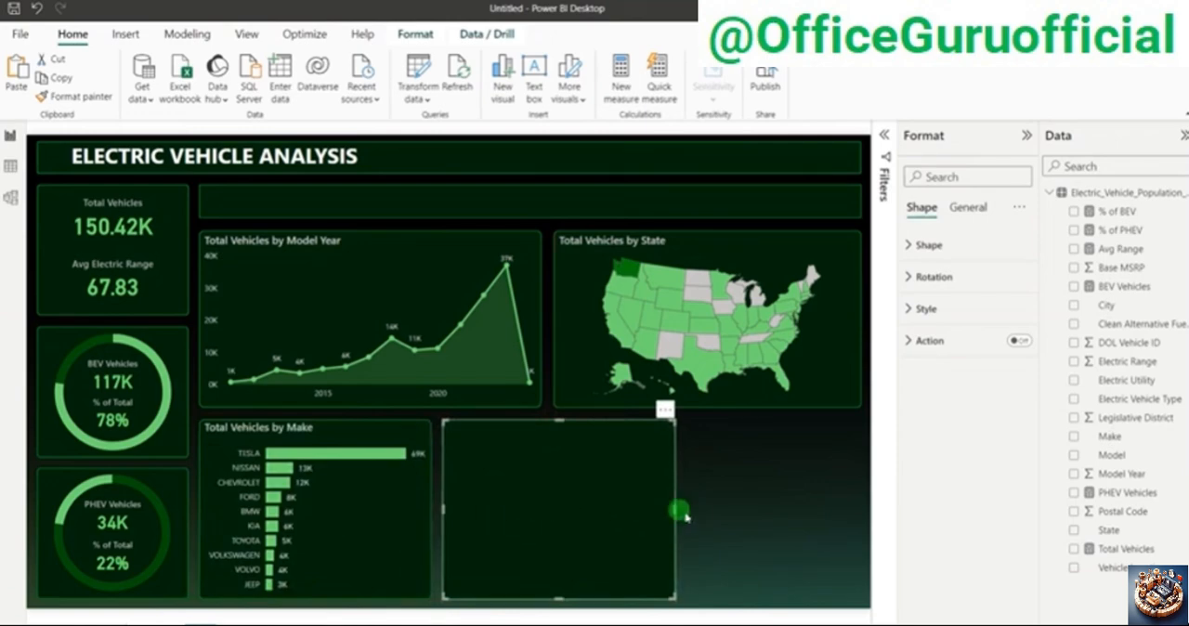
drag(675, 508, 631, 510)
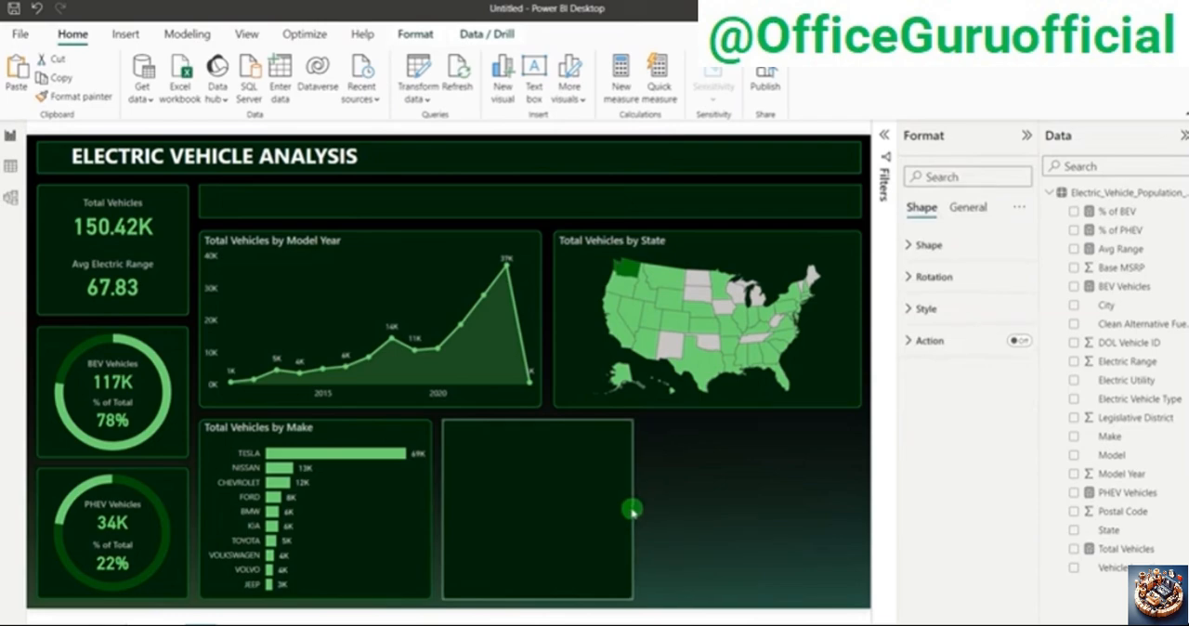
click(703, 496)
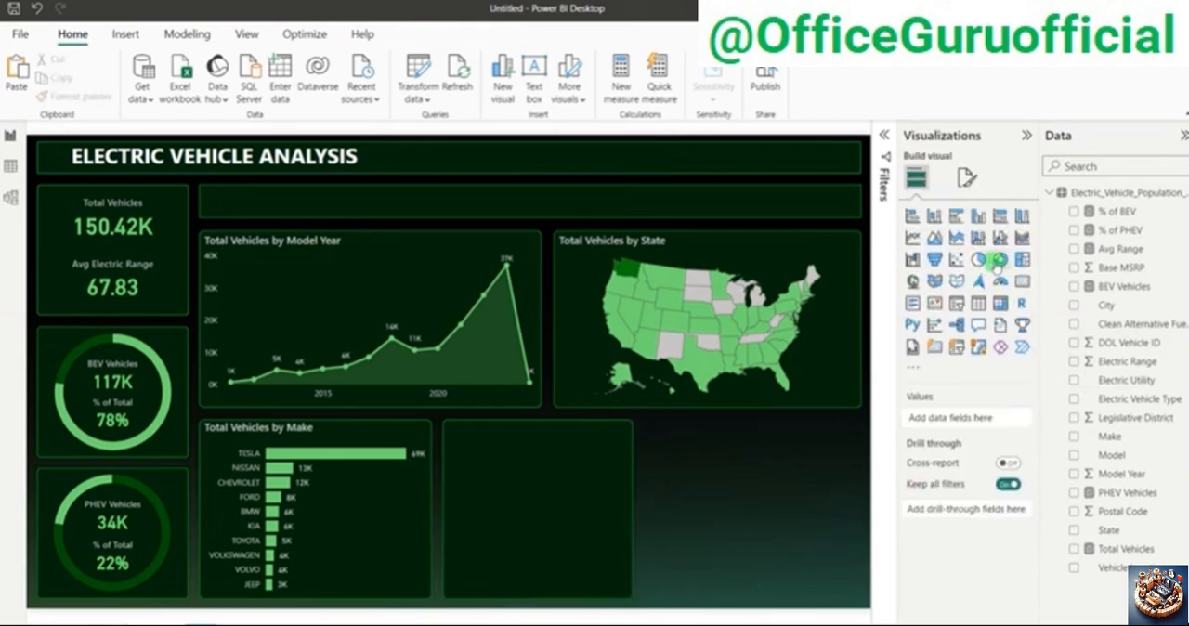
Step: Add a donut chart near the new panel showing Total Vehicles by Clean Alternative Fuel Vehicle (CAFV) Eligibility
click(997, 261)
drag(702, 527, 589, 527)
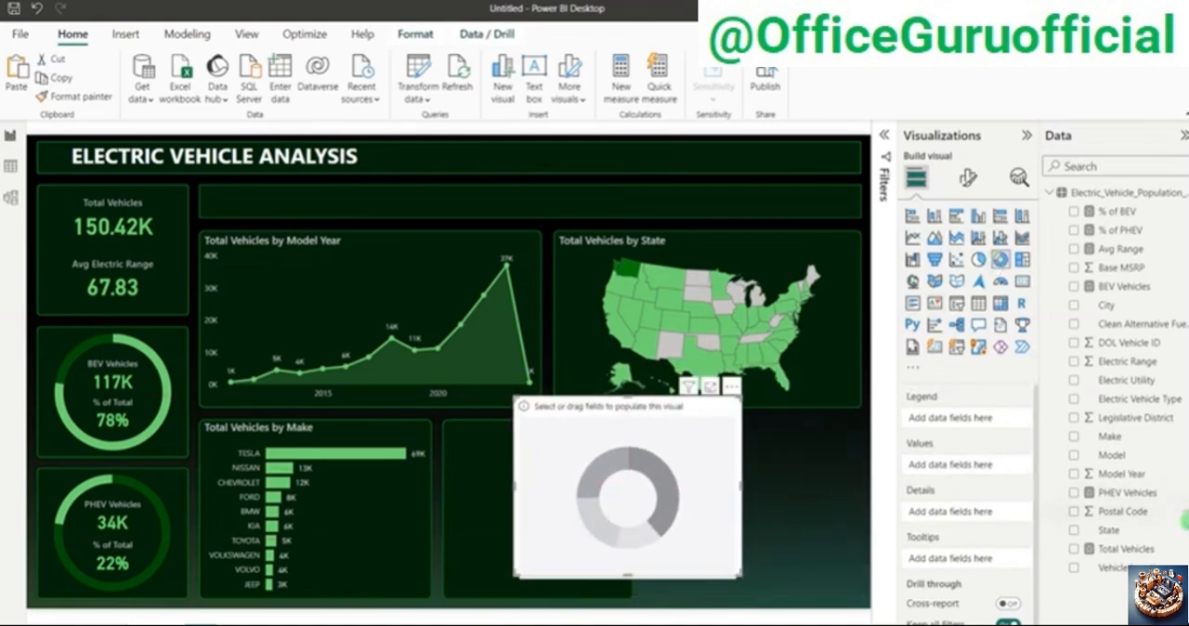
click(1074, 324)
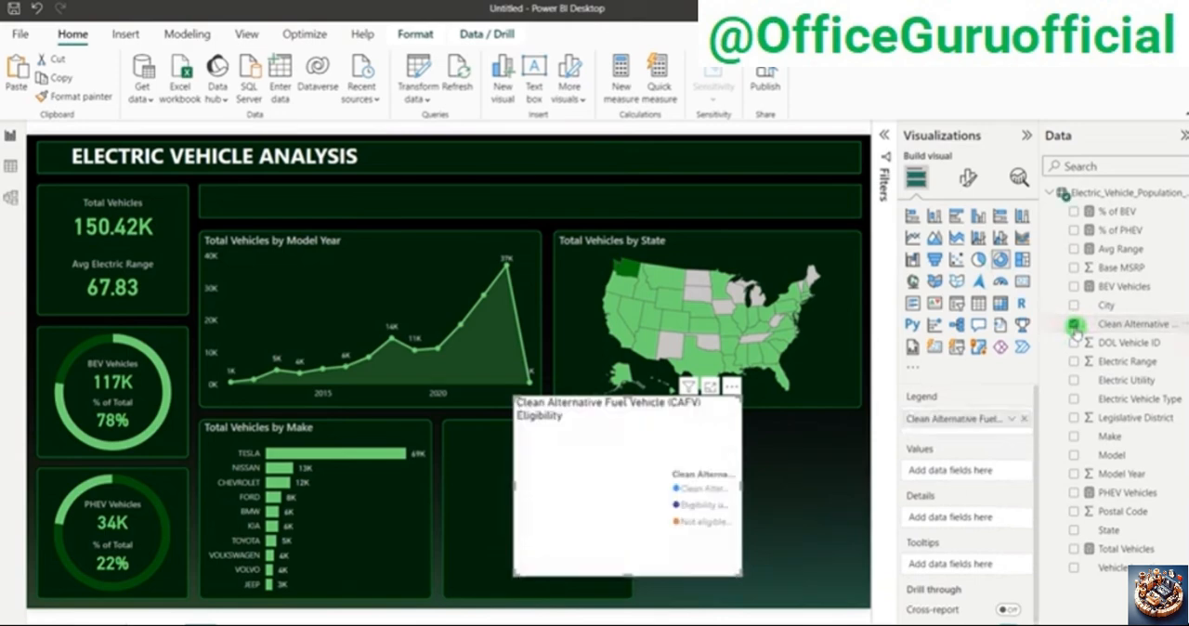
click(1074, 549)
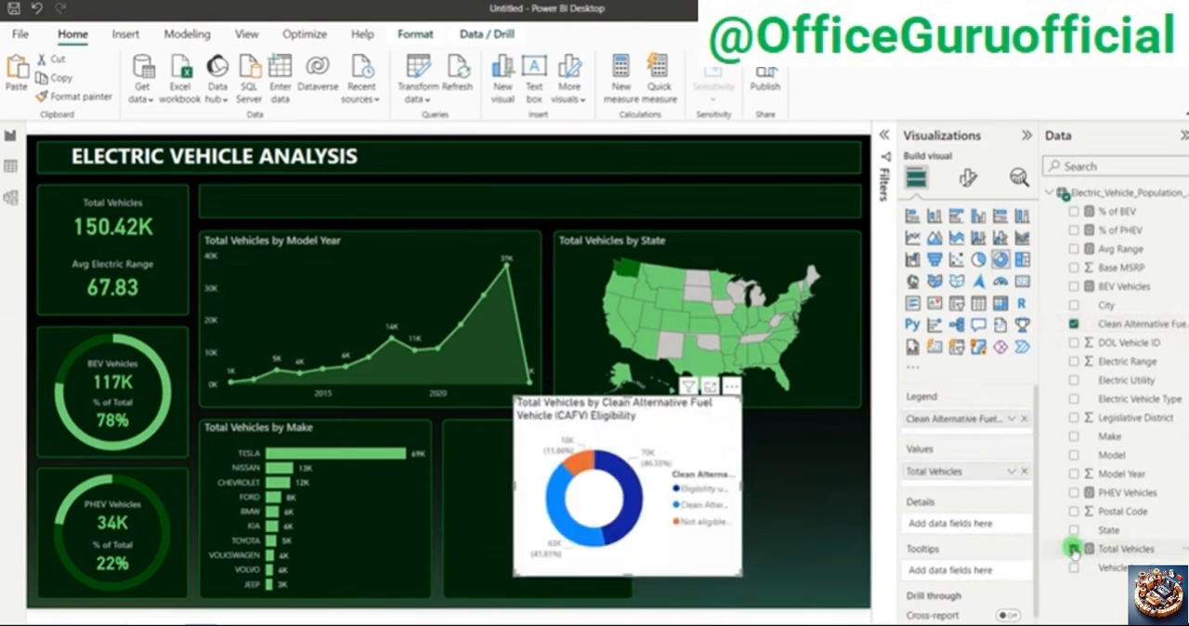
Step: Copy the formatting of the Total Vehicles by Make chart onto the CAFV eligibility donut chart
click(411, 483)
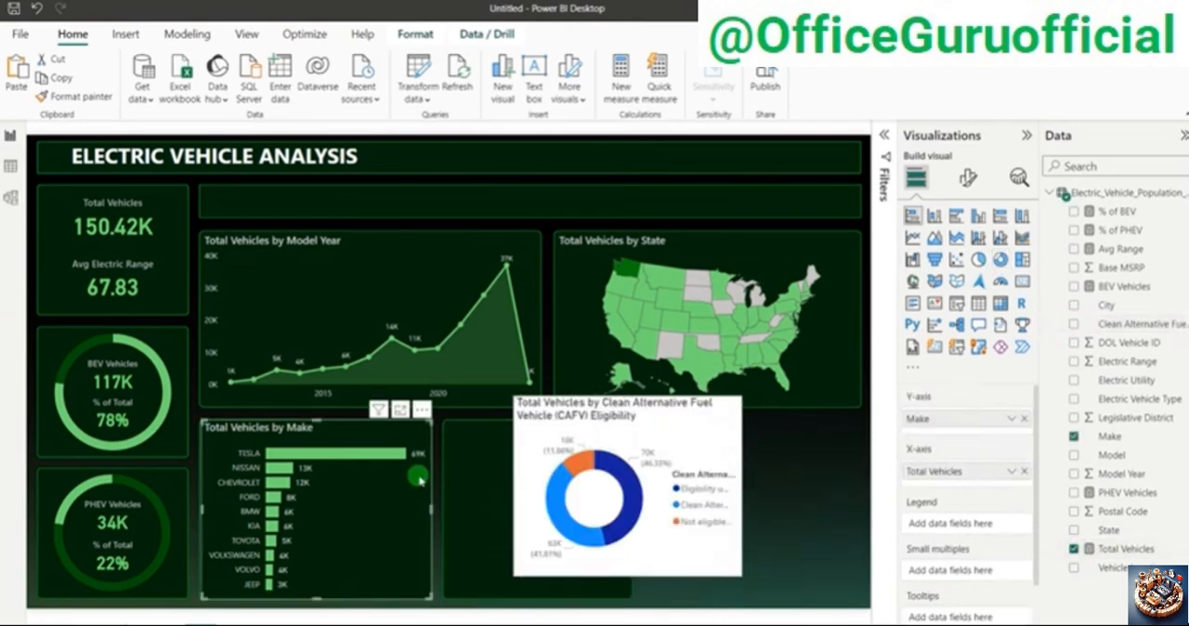
click(75, 95)
click(710, 424)
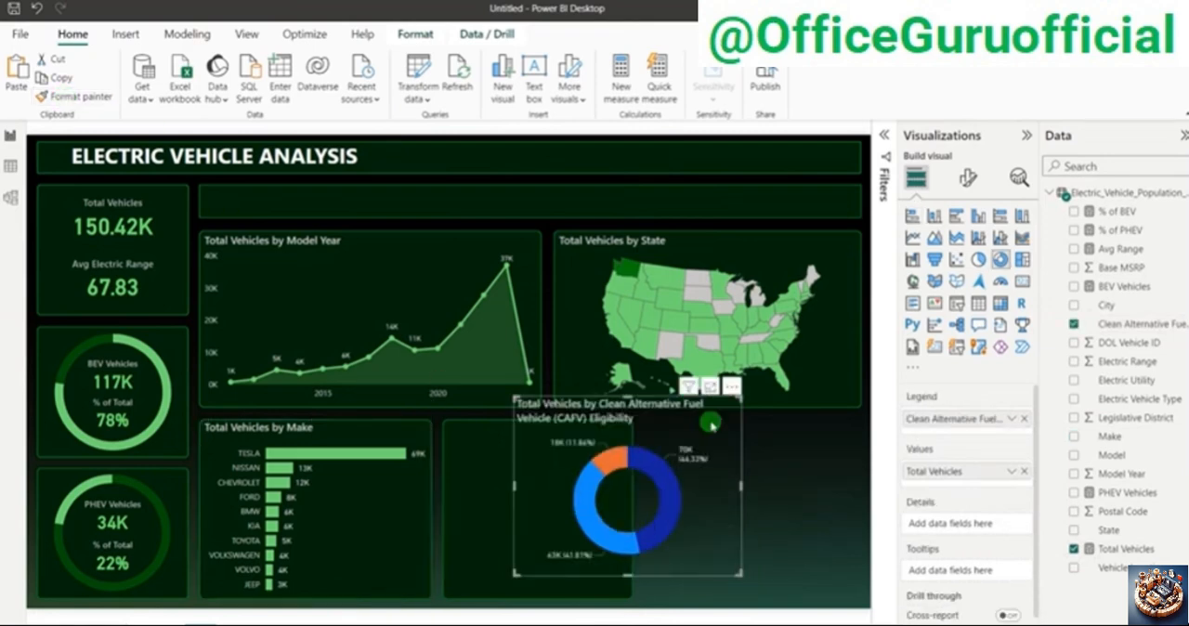
Step: Move and resize the CAFV eligibility donut chart so it fits the empty panel beside the Make chart
drag(666, 460, 624, 462)
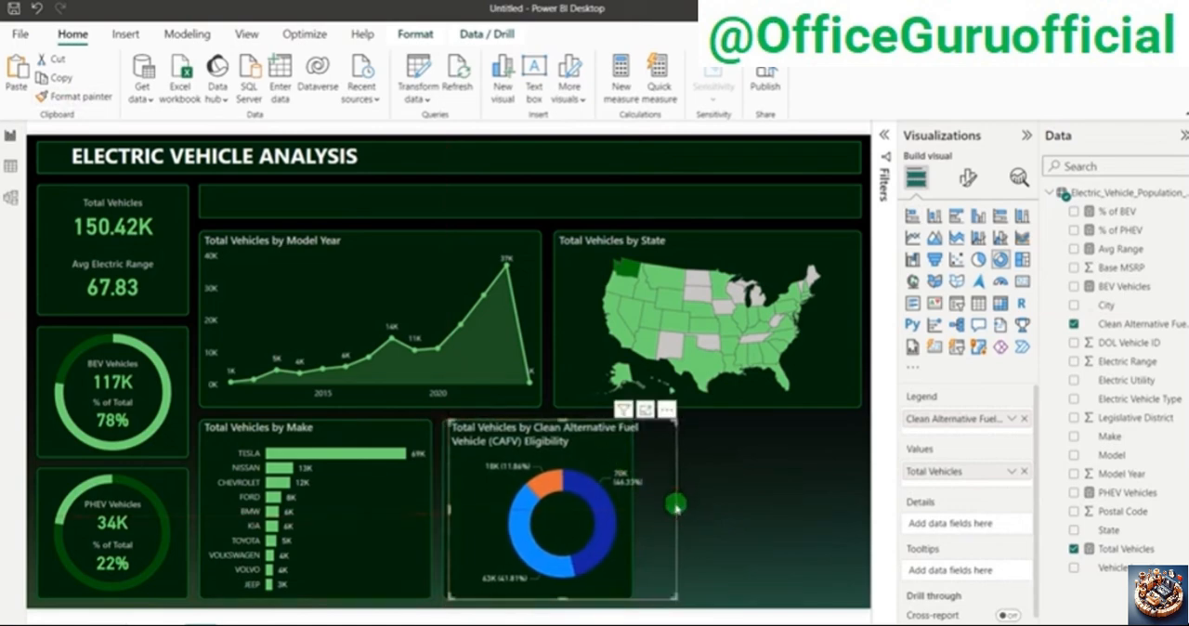
drag(676, 506, 630, 513)
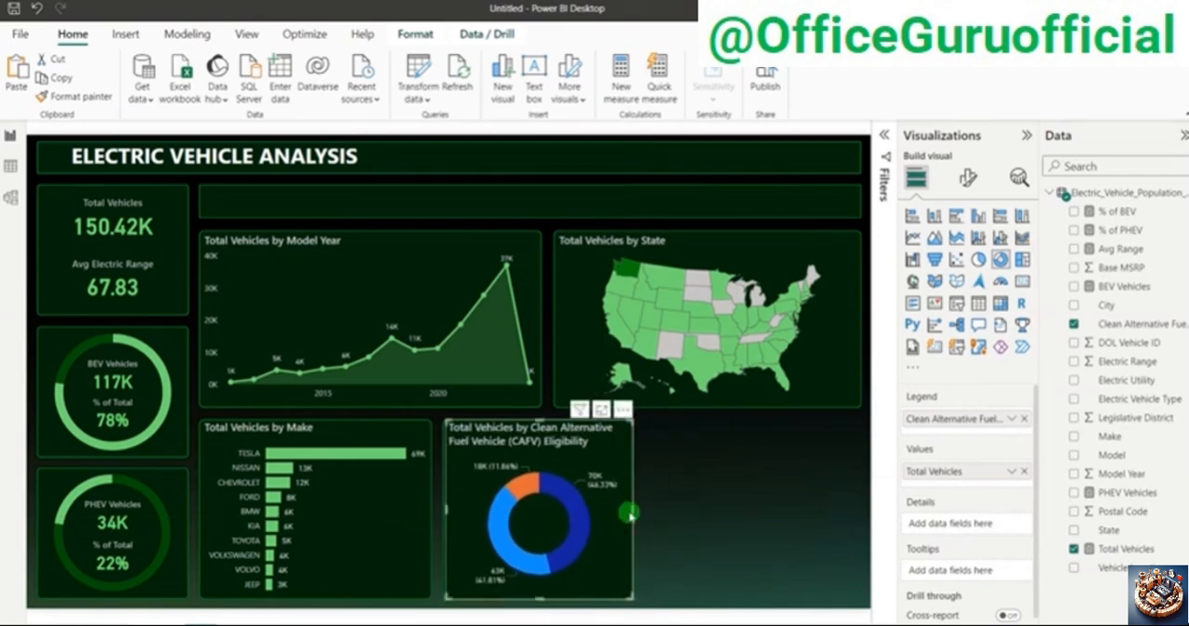
key(Left)
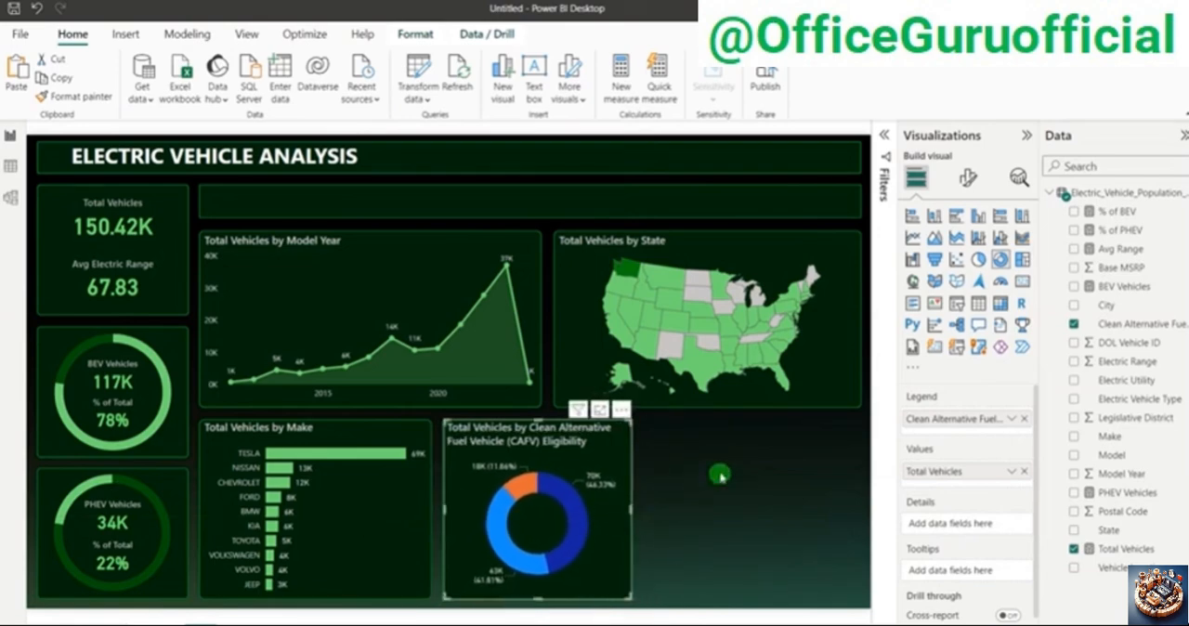
click(721, 476)
Step: Shorten the donut chart's title to "Total Vehicles by (CAFV) Eligibility"
click(597, 447)
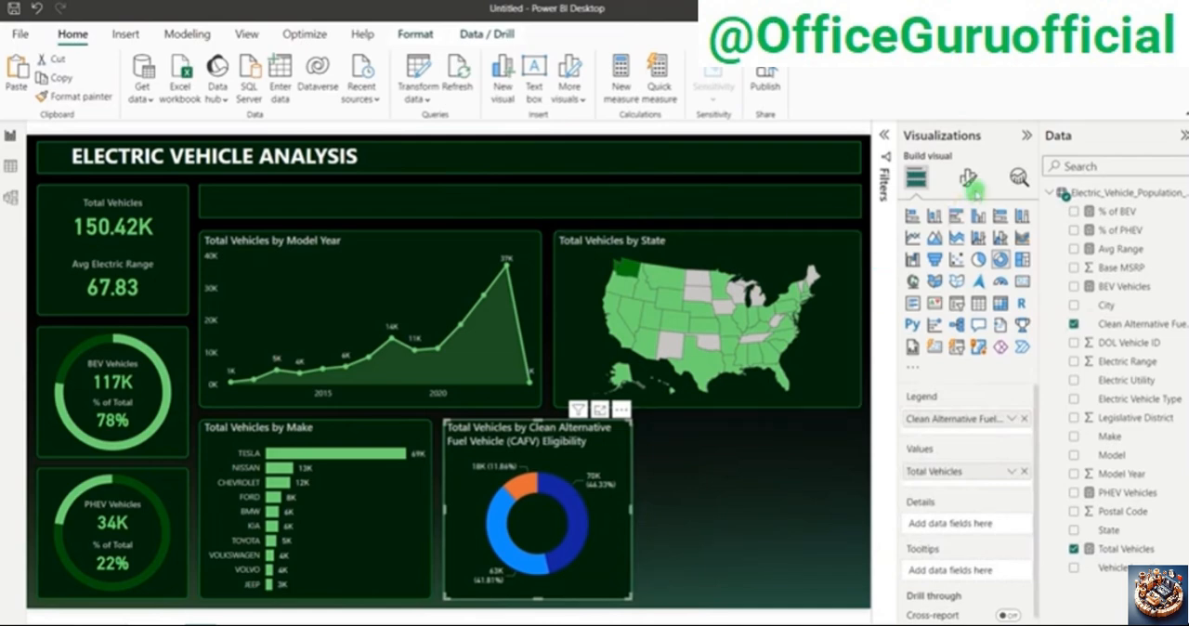
click(969, 181)
click(966, 247)
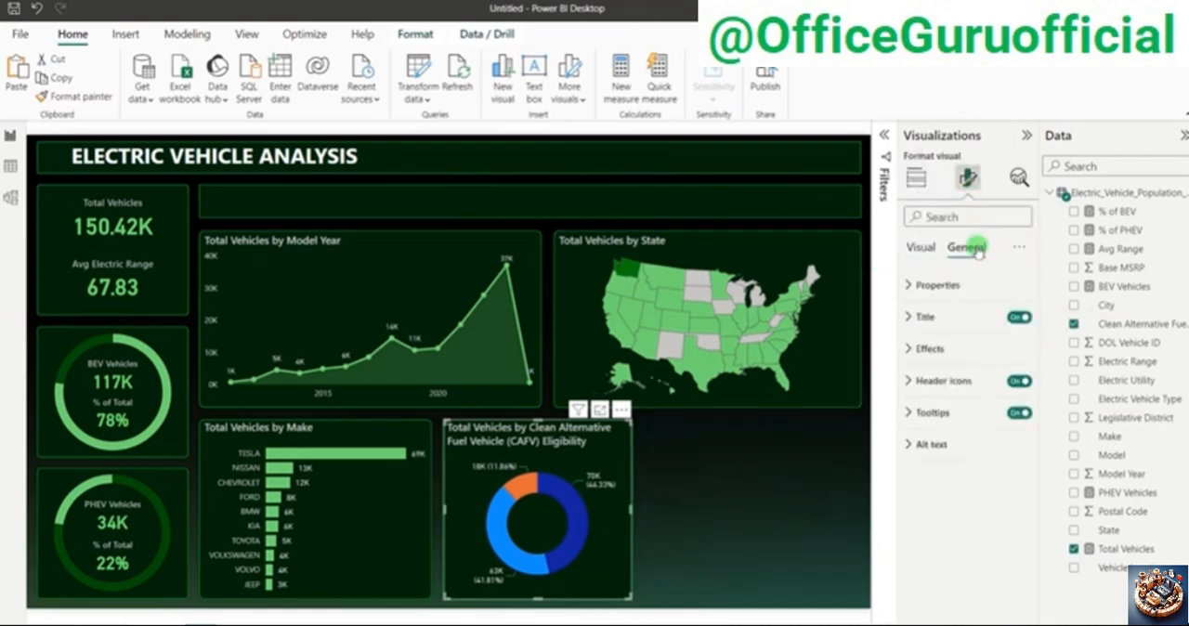
click(945, 317)
click(960, 396)
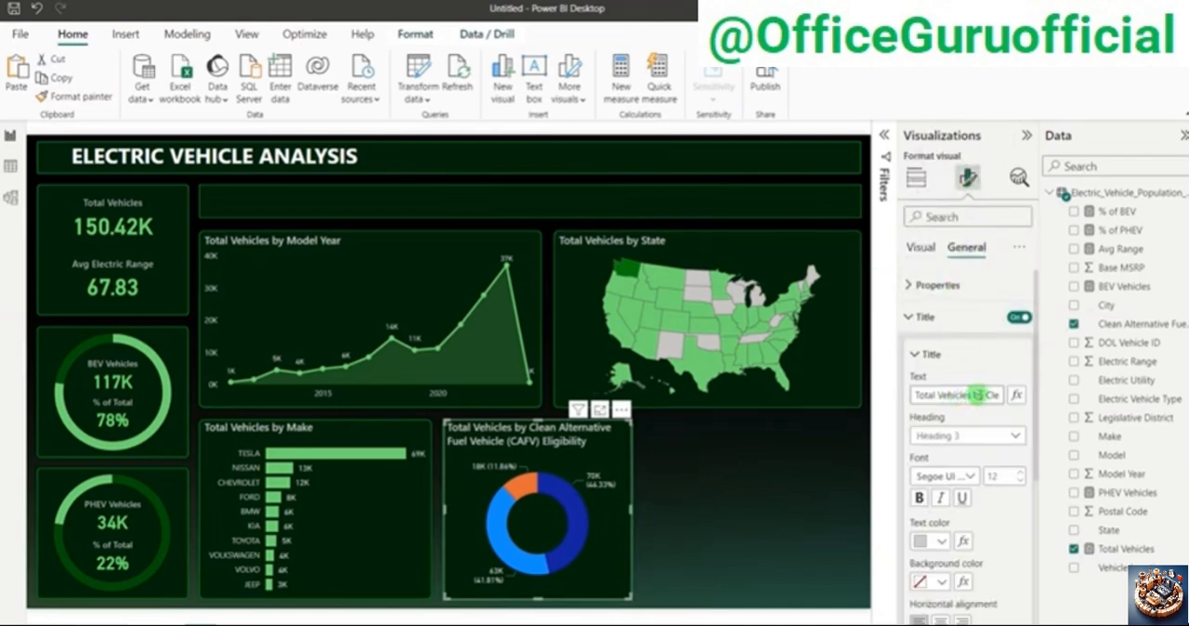
drag(986, 396, 933, 404)
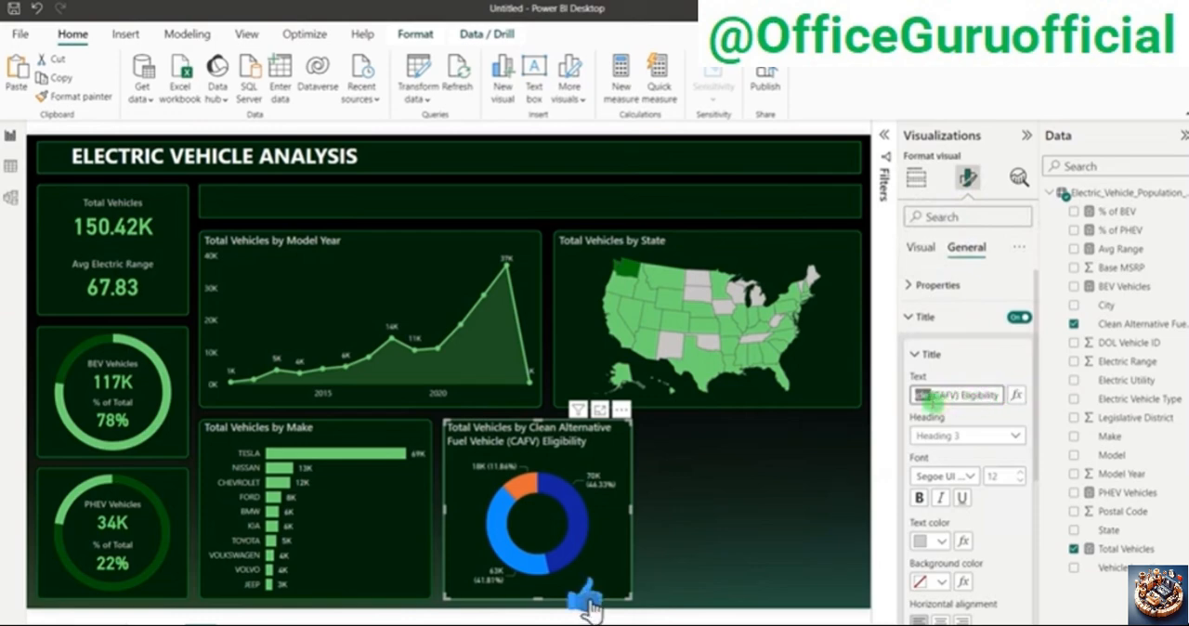
key(BackSpace)
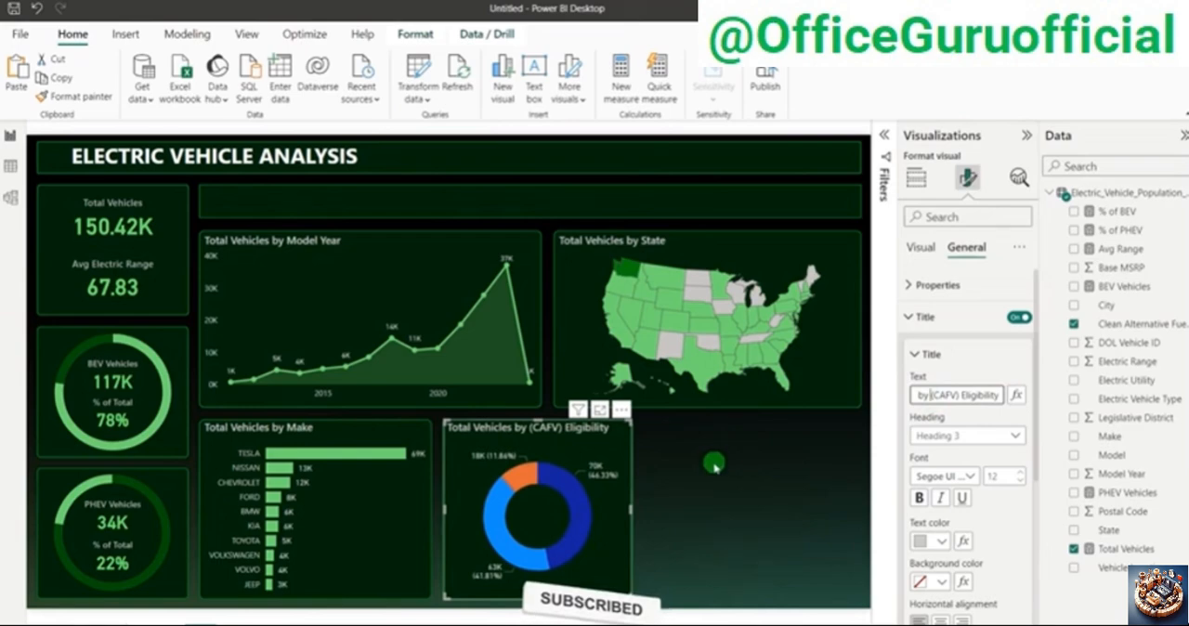
Step: Color the donut slices light green for unknown eligibility, dark green for Clean Alternative Fuel Vehicle eligible, and medium green for not eligible
click(628, 438)
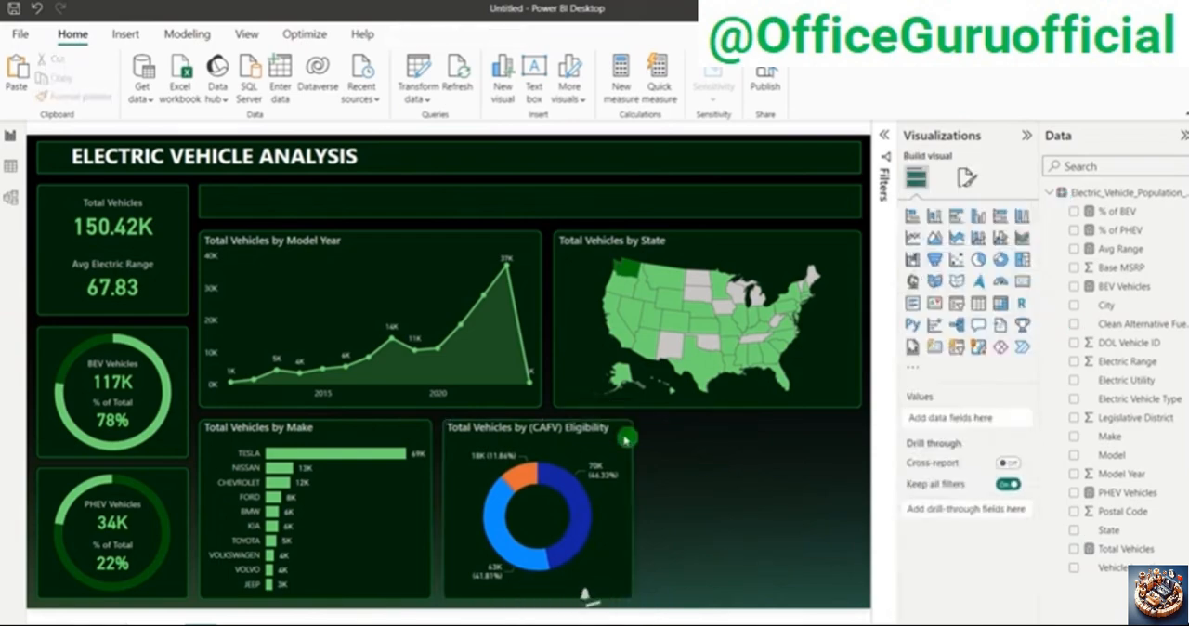
click(967, 178)
click(941, 318)
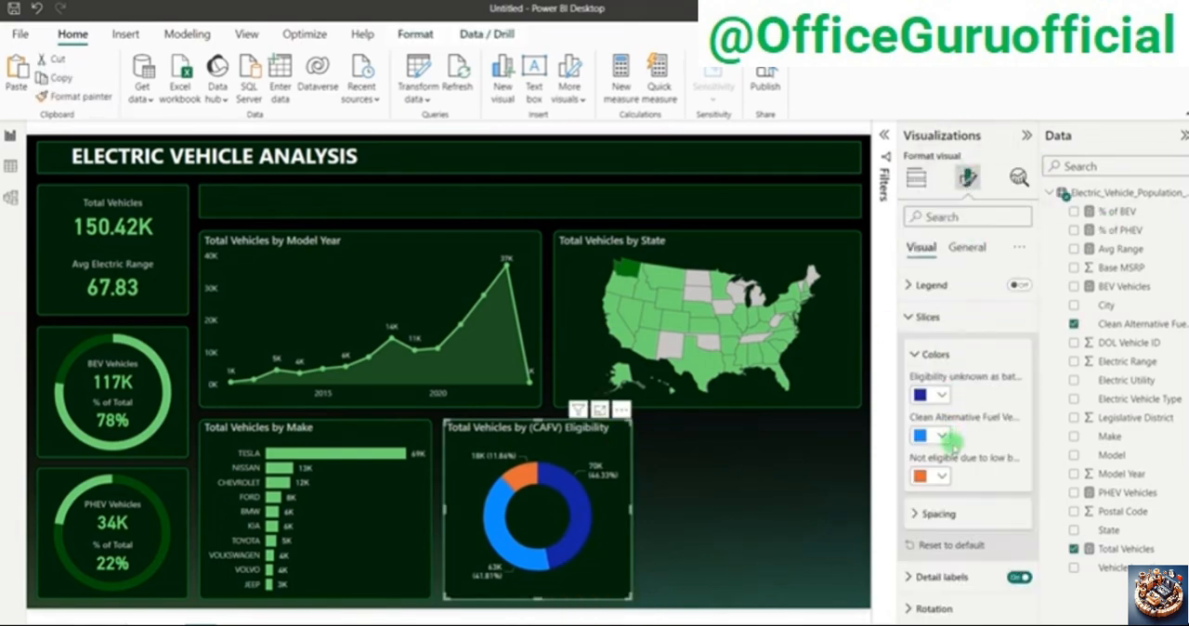
click(942, 514)
click(946, 528)
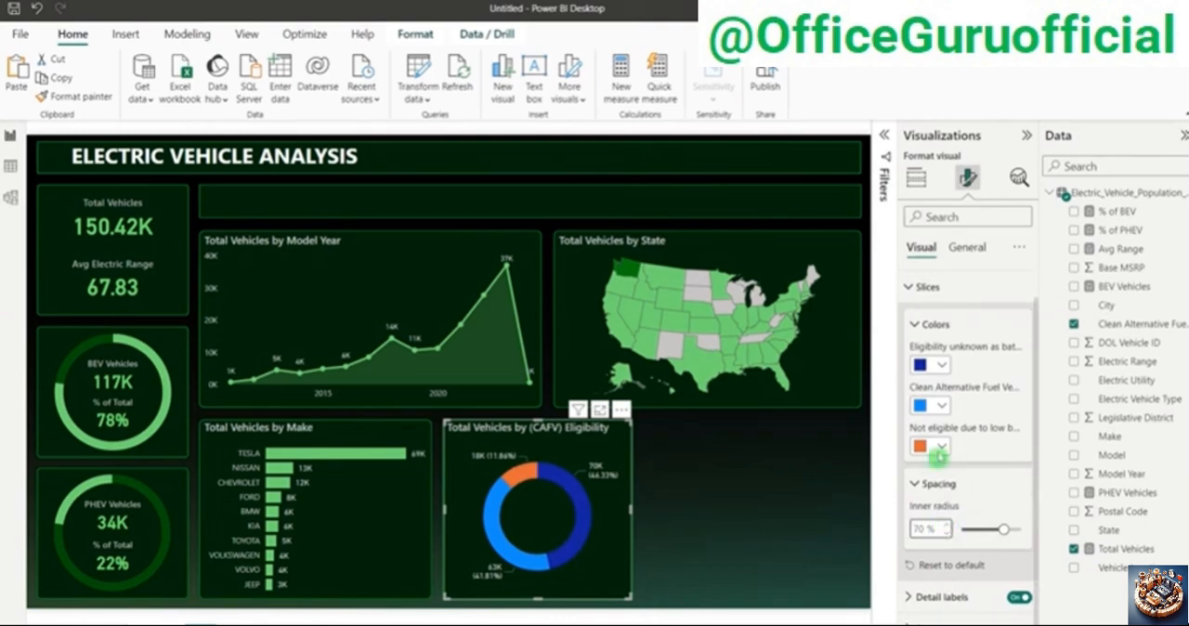
click(932, 365)
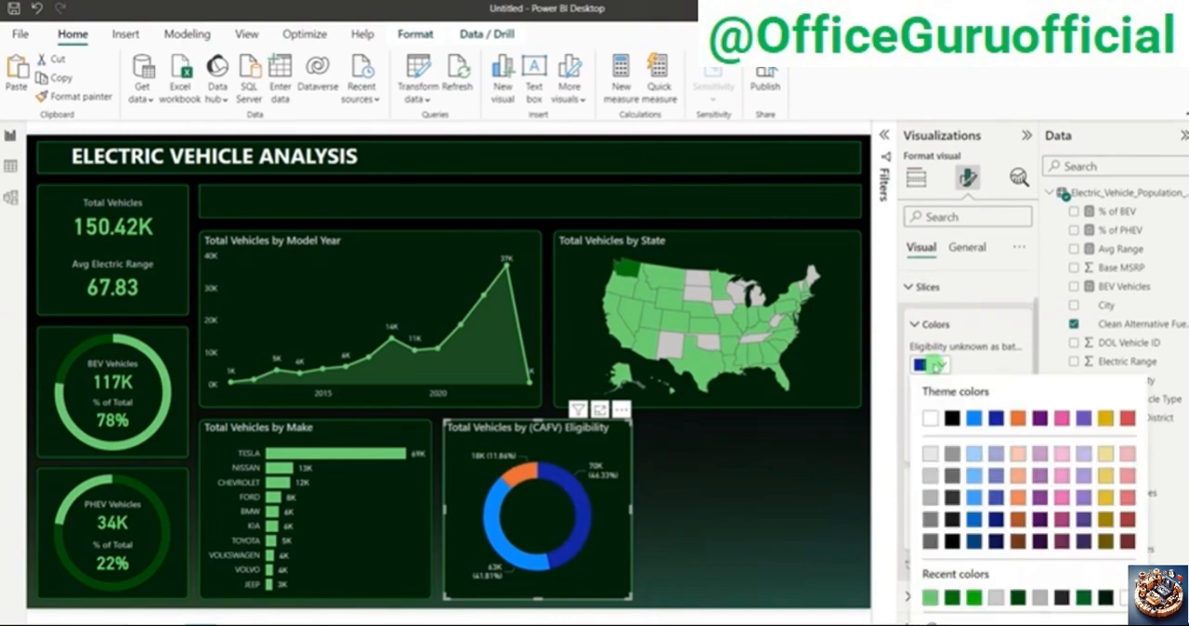
click(930, 597)
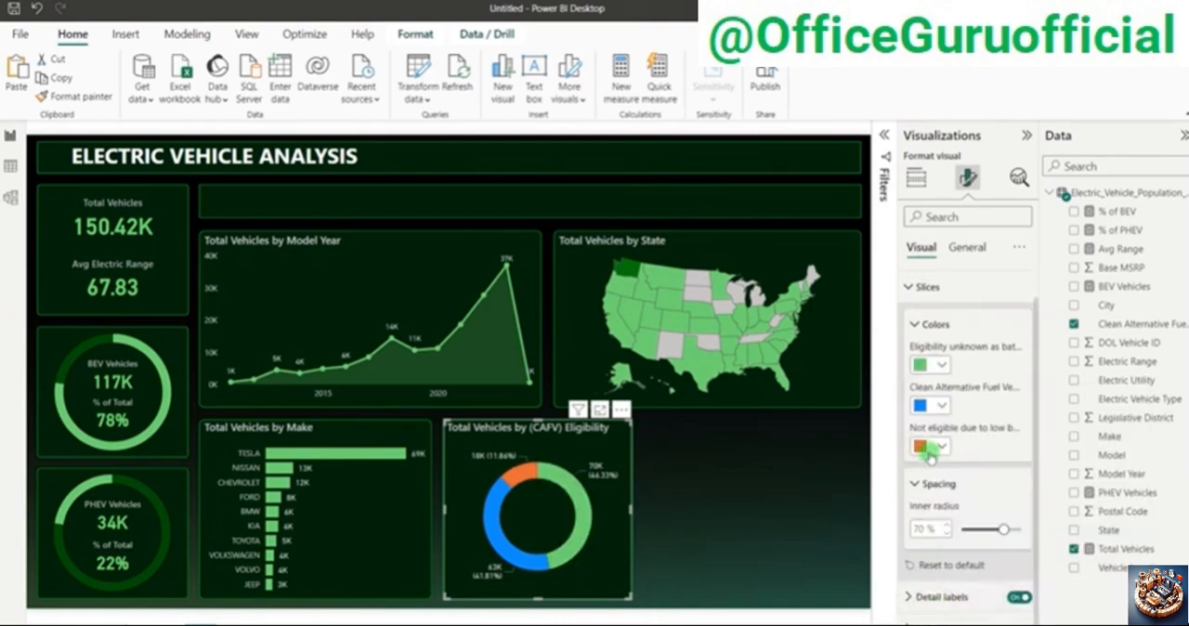
click(938, 406)
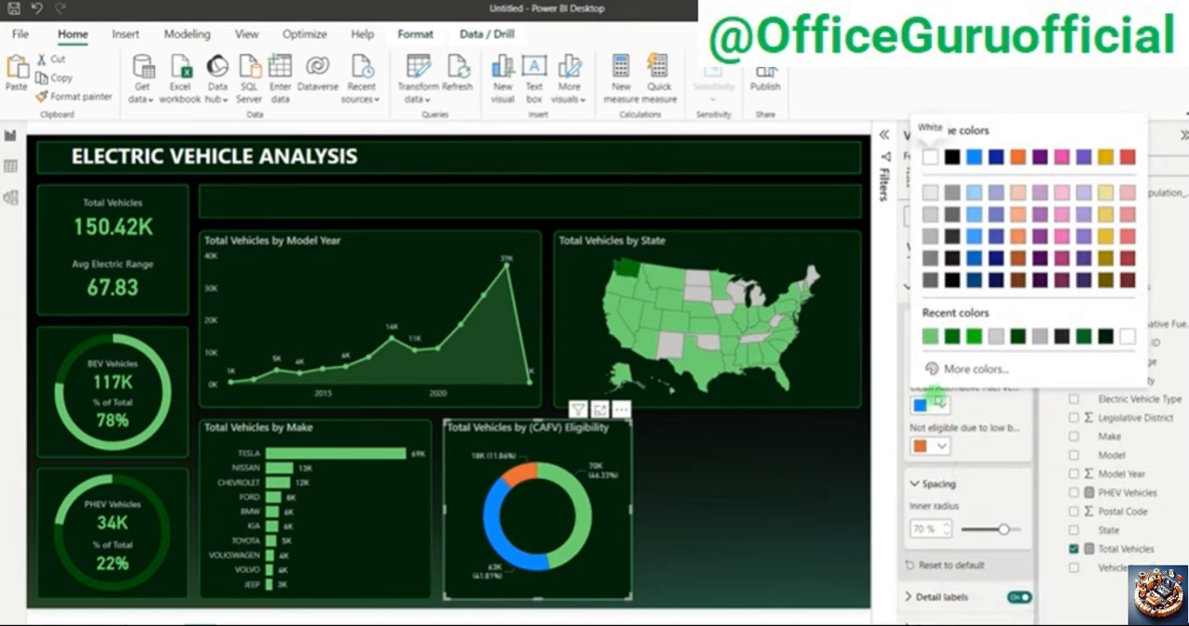
click(951, 336)
click(937, 446)
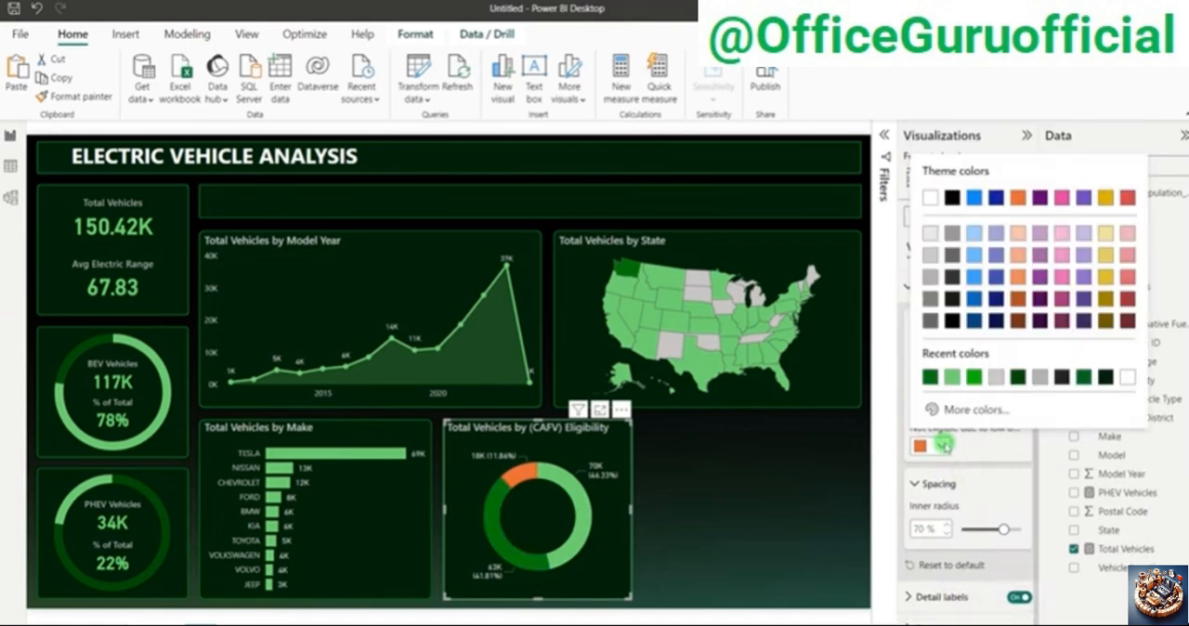
click(978, 379)
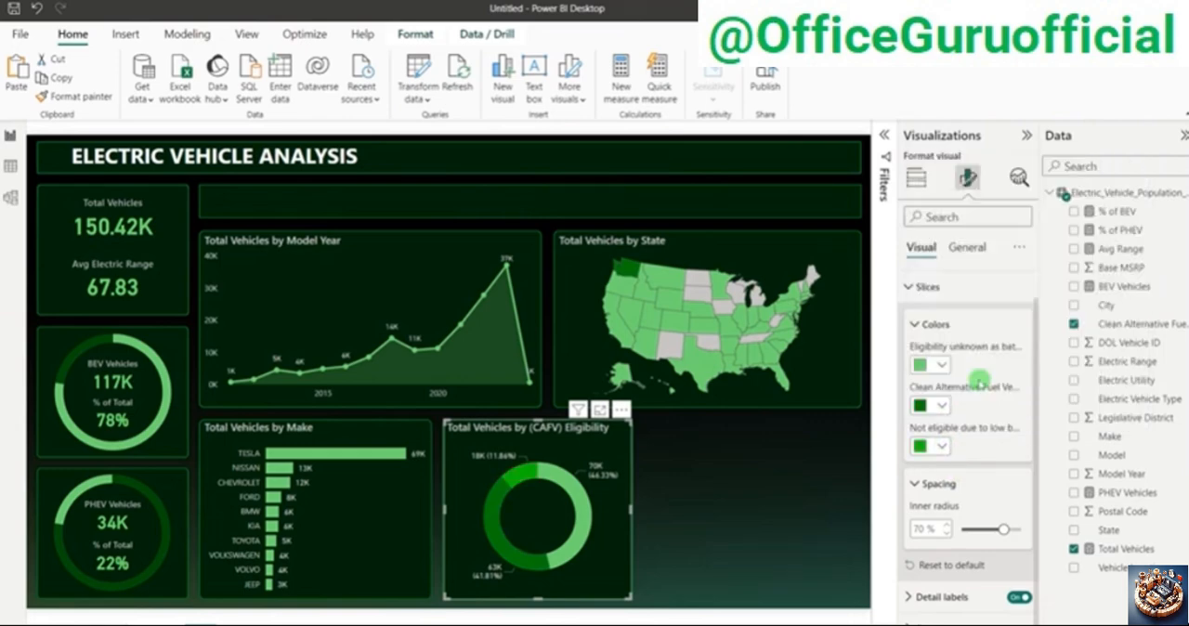
click(771, 493)
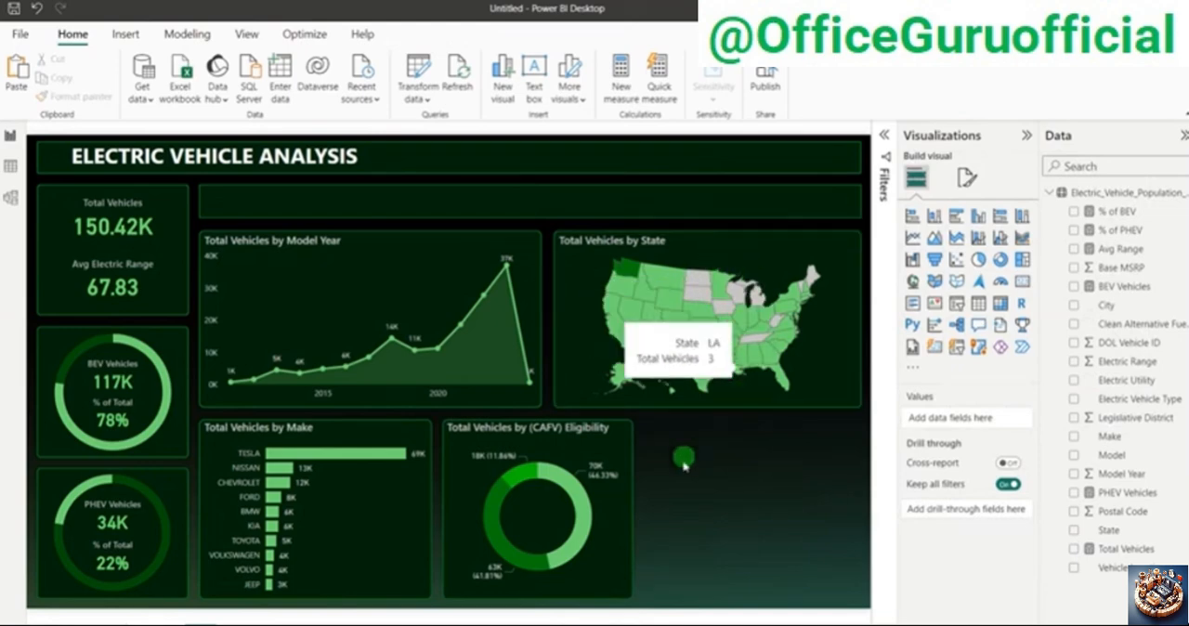
Step: Turn on the legend of the CAFV eligibility donut chart and position it at Top center
click(624, 510)
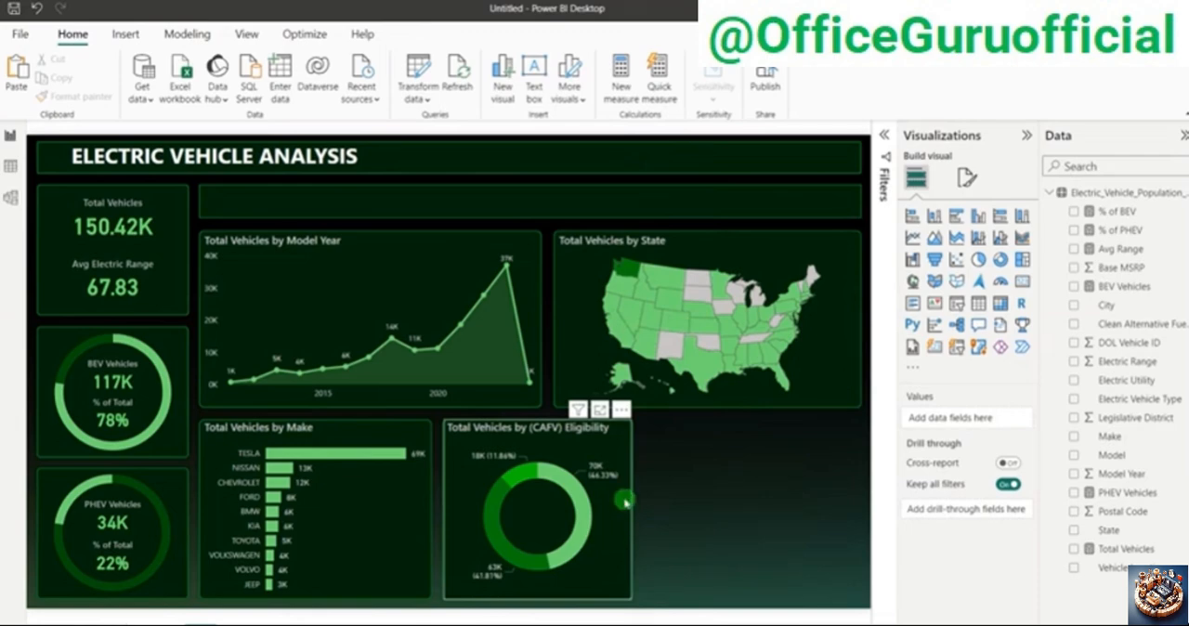
click(963, 186)
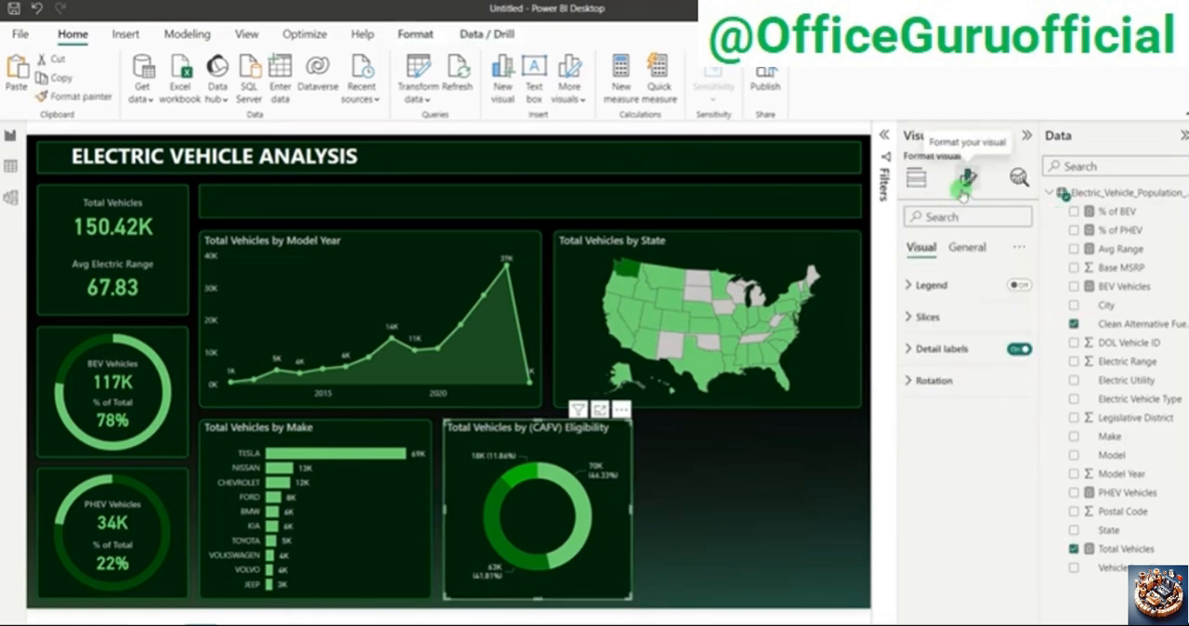
click(930, 286)
click(1020, 285)
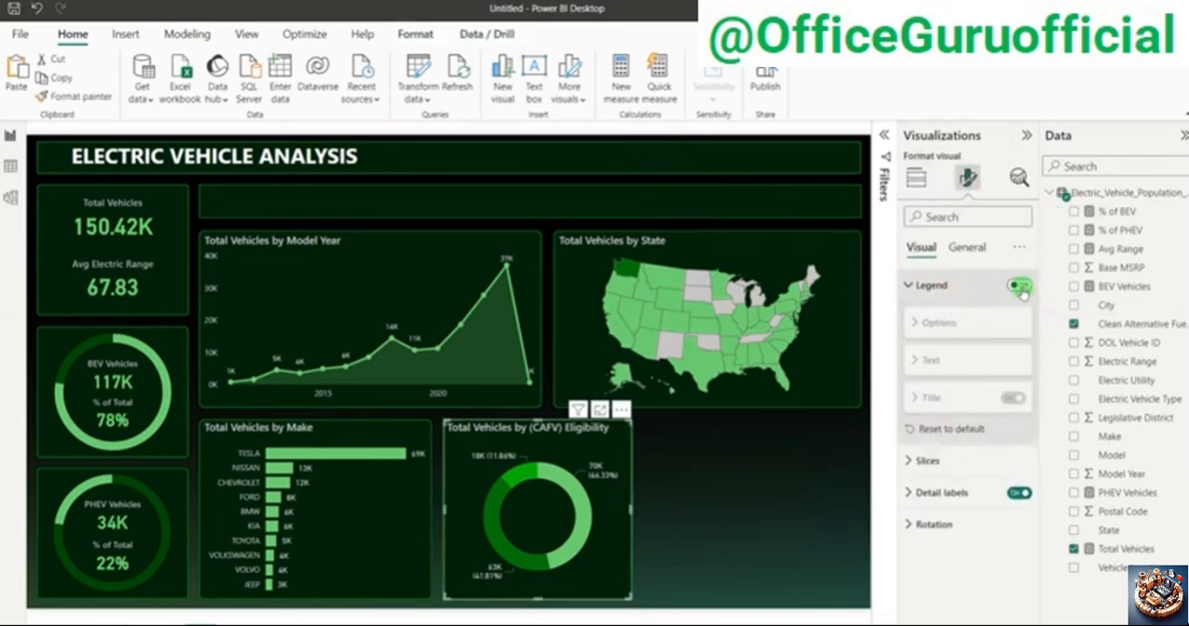
click(959, 369)
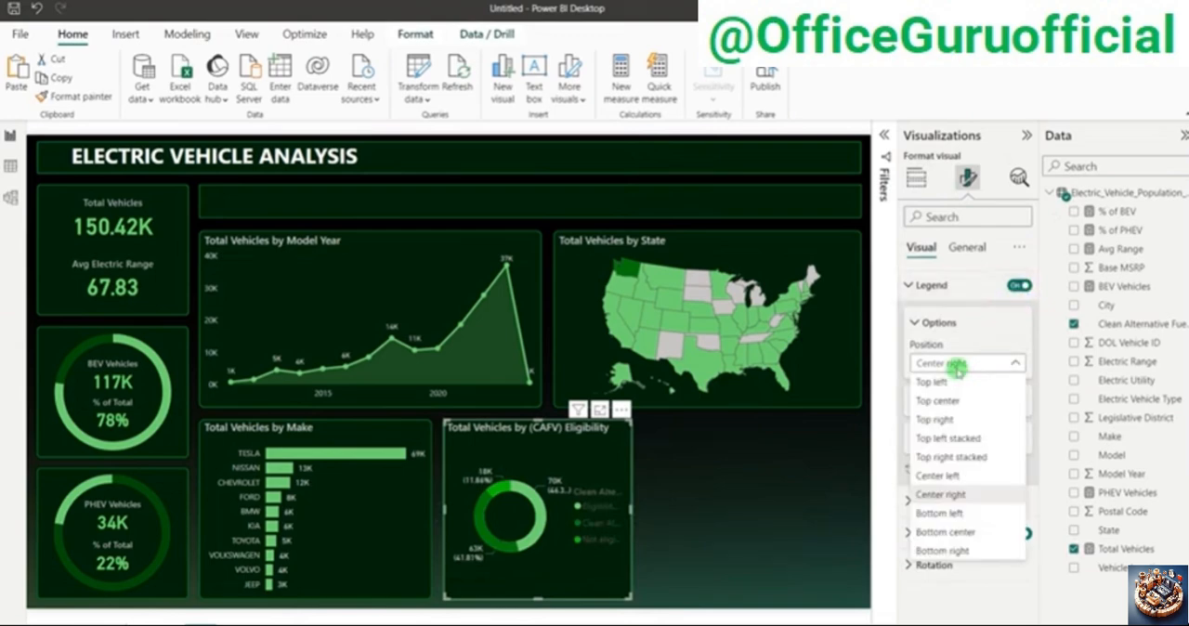
click(941, 400)
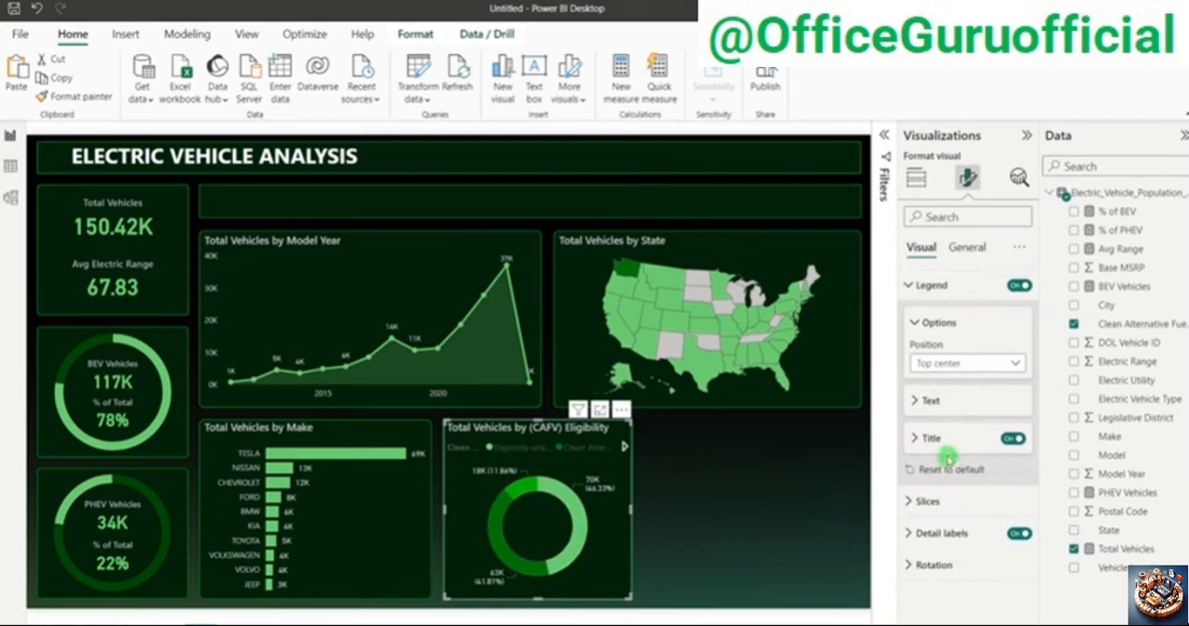
Step: Change the donut chart's legend text to light gray and turn off the legend title
click(936, 406)
click(942, 506)
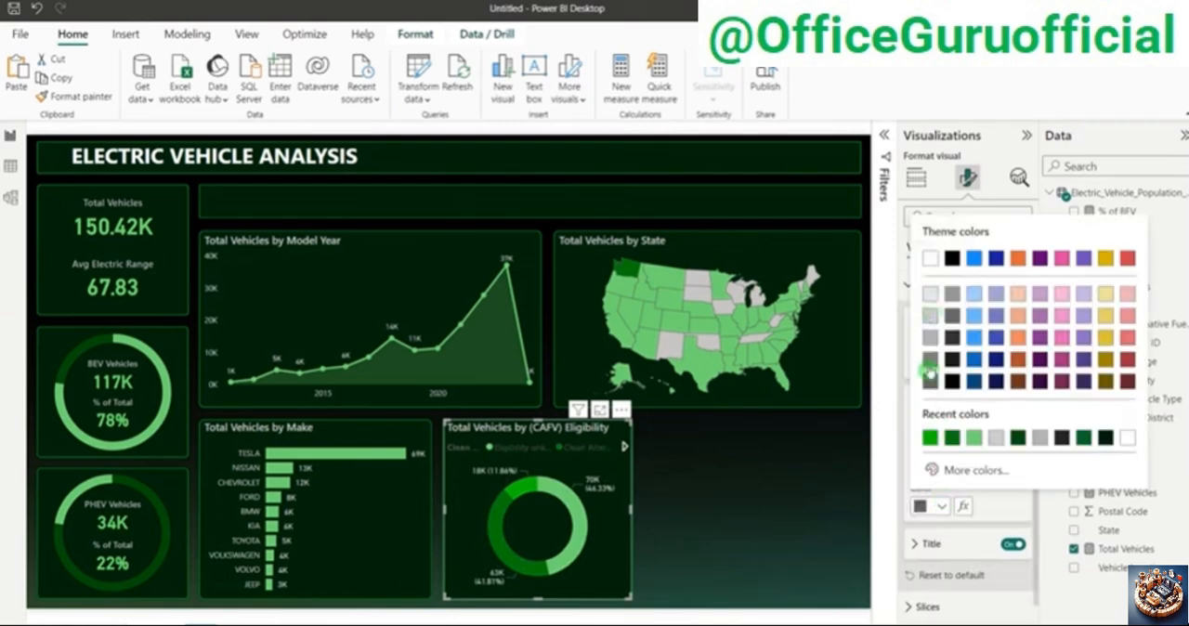
click(933, 341)
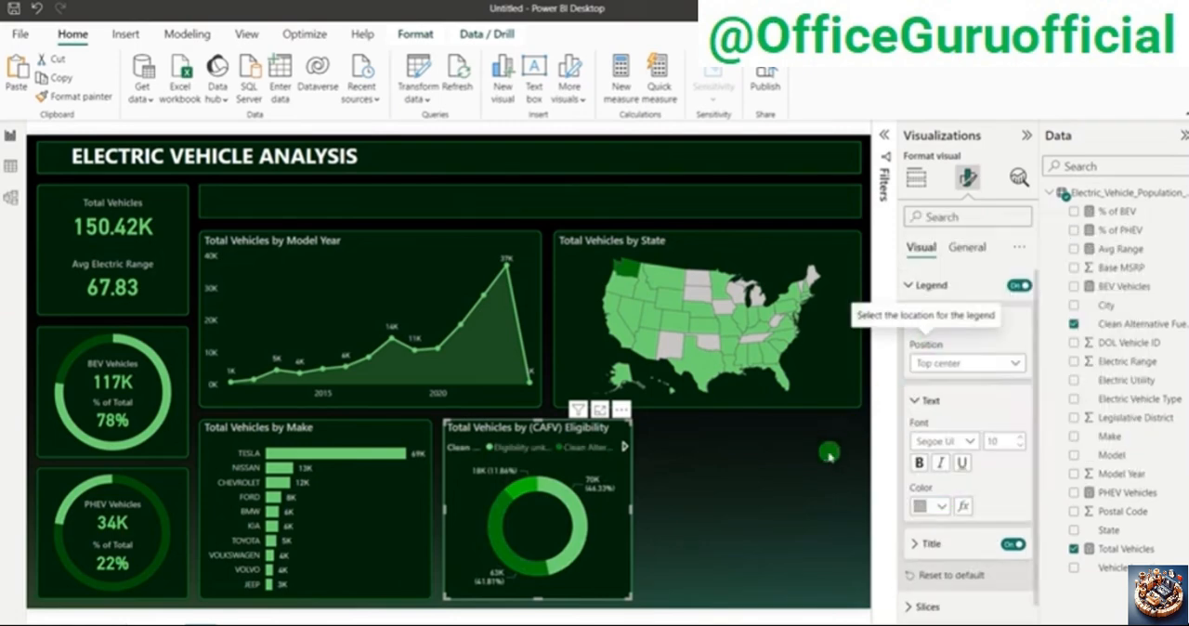
click(932, 506)
click(930, 325)
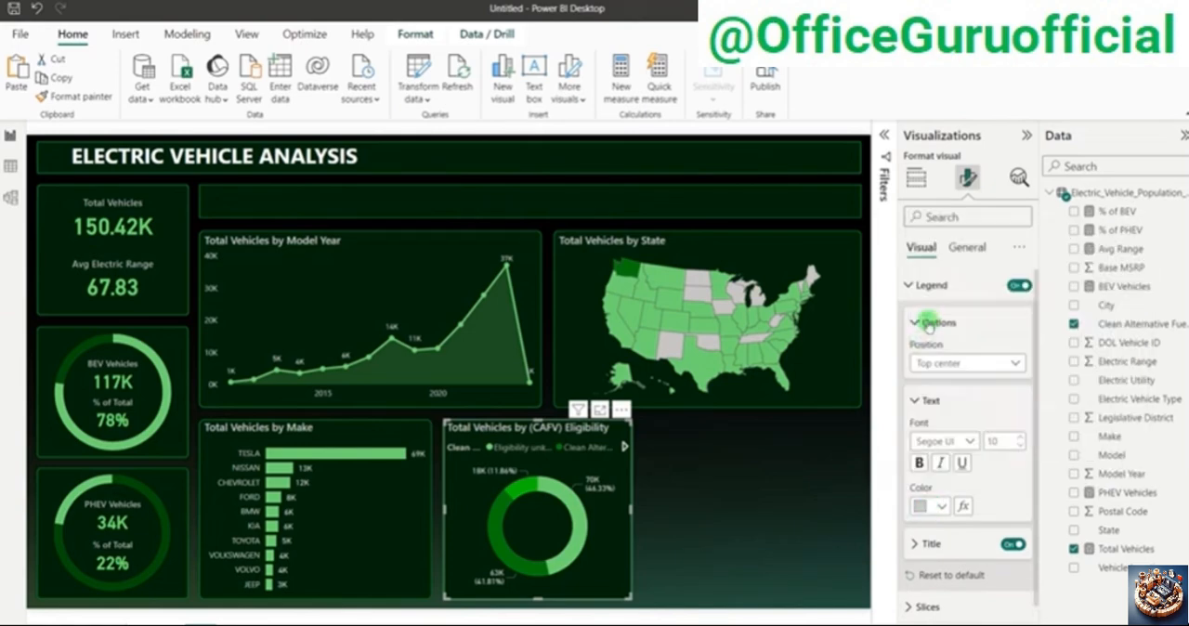
click(1016, 544)
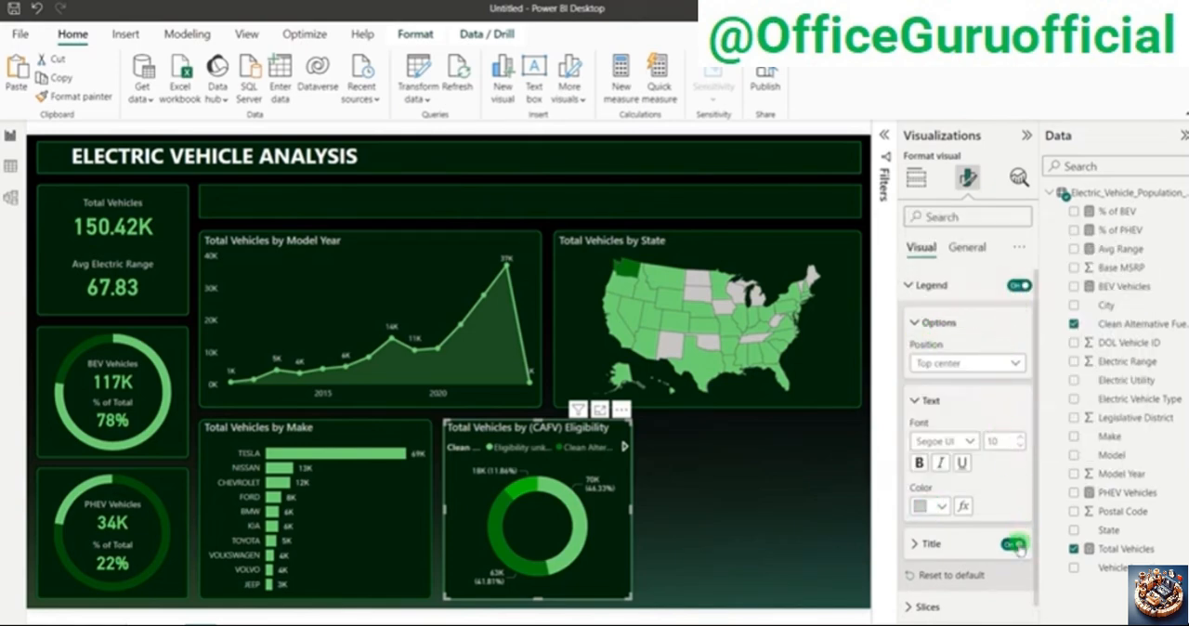
click(811, 499)
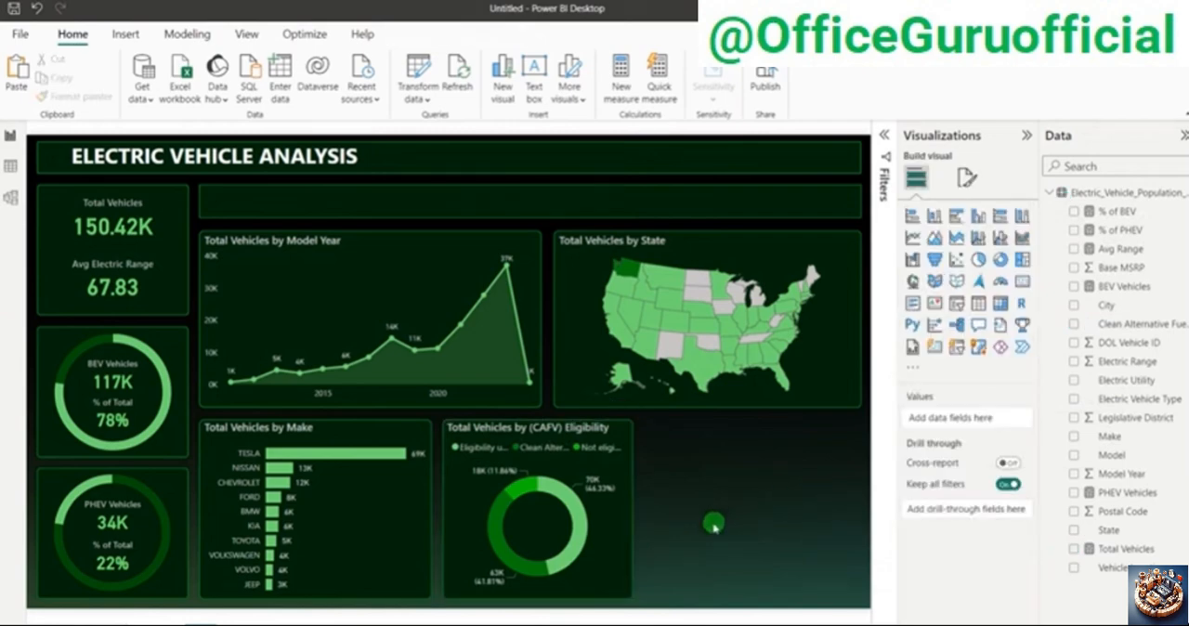
Step: Select each CAFV eligibility donut slice in turn to examine how the other visuals respond, and clear the selection
mouse_move(589, 527)
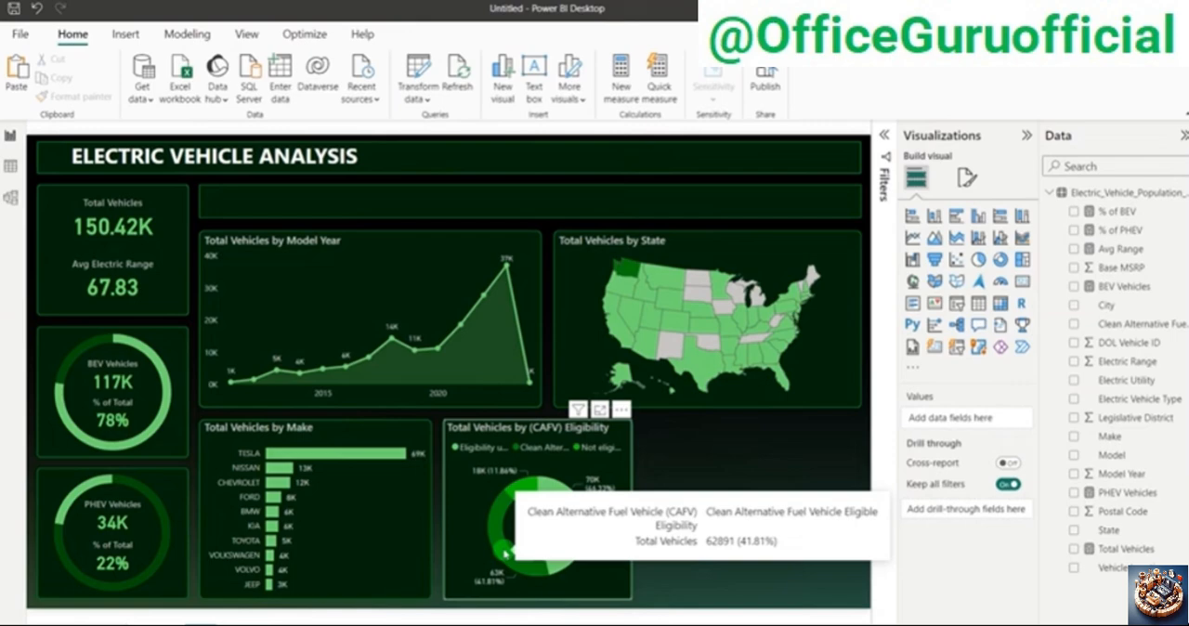
click(534, 494)
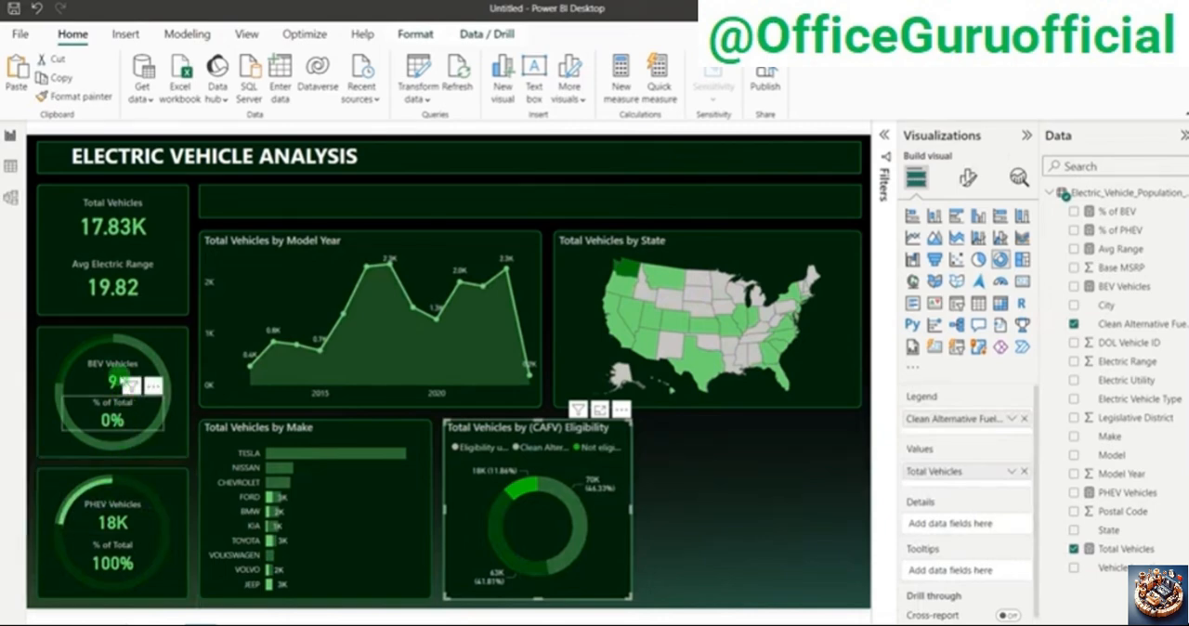
click(500, 539)
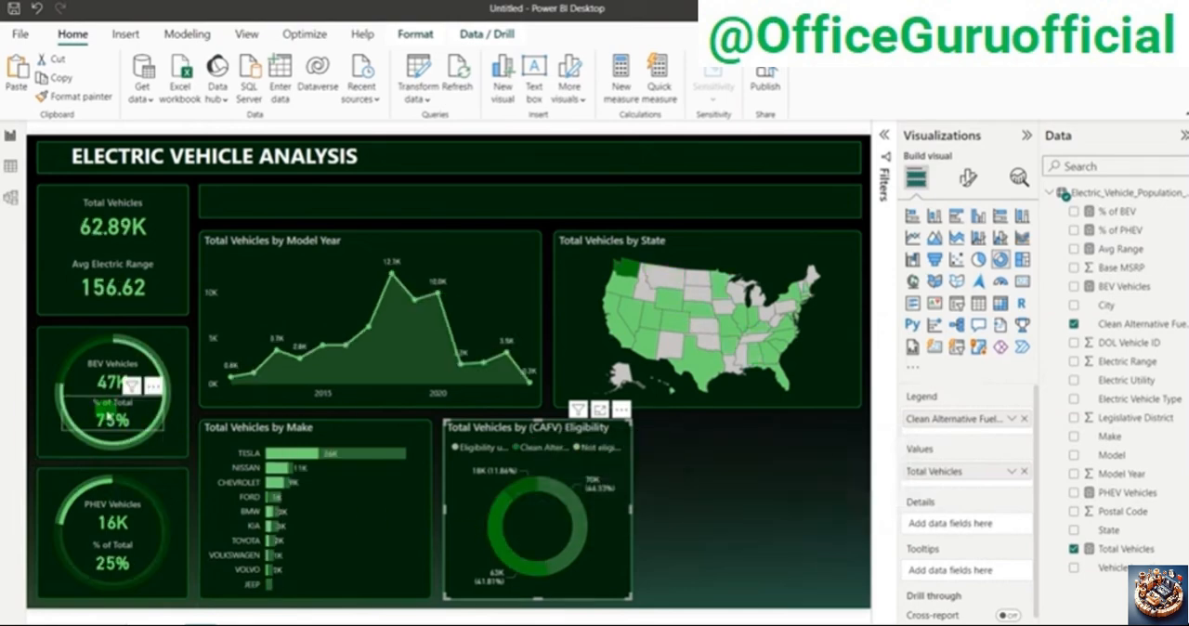
click(583, 525)
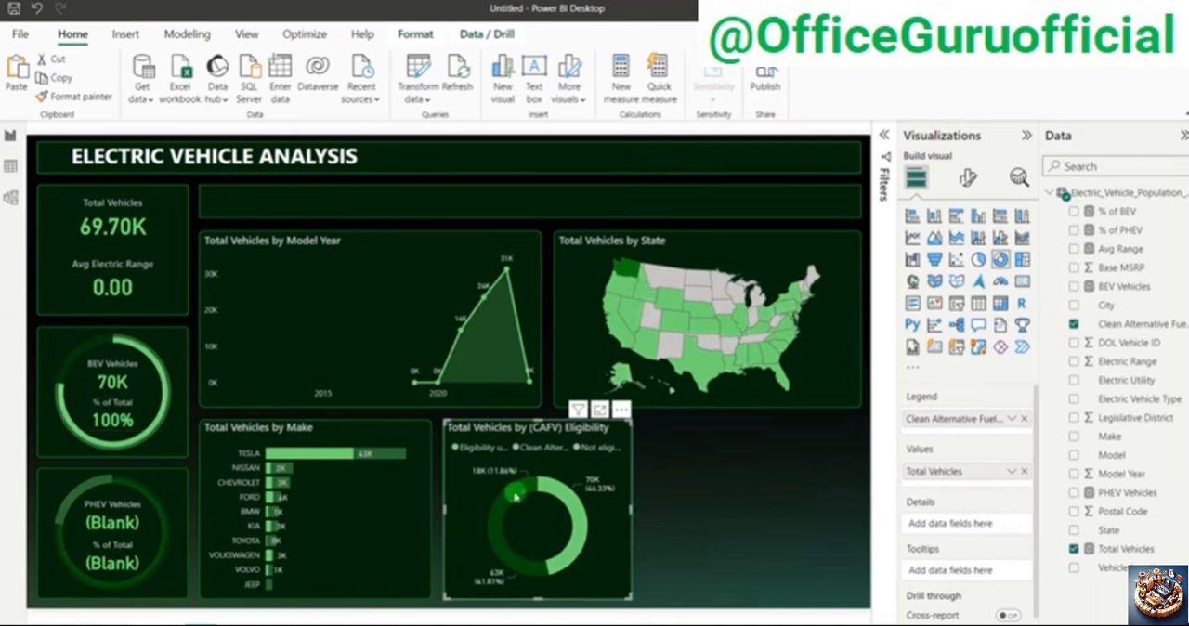
click(582, 523)
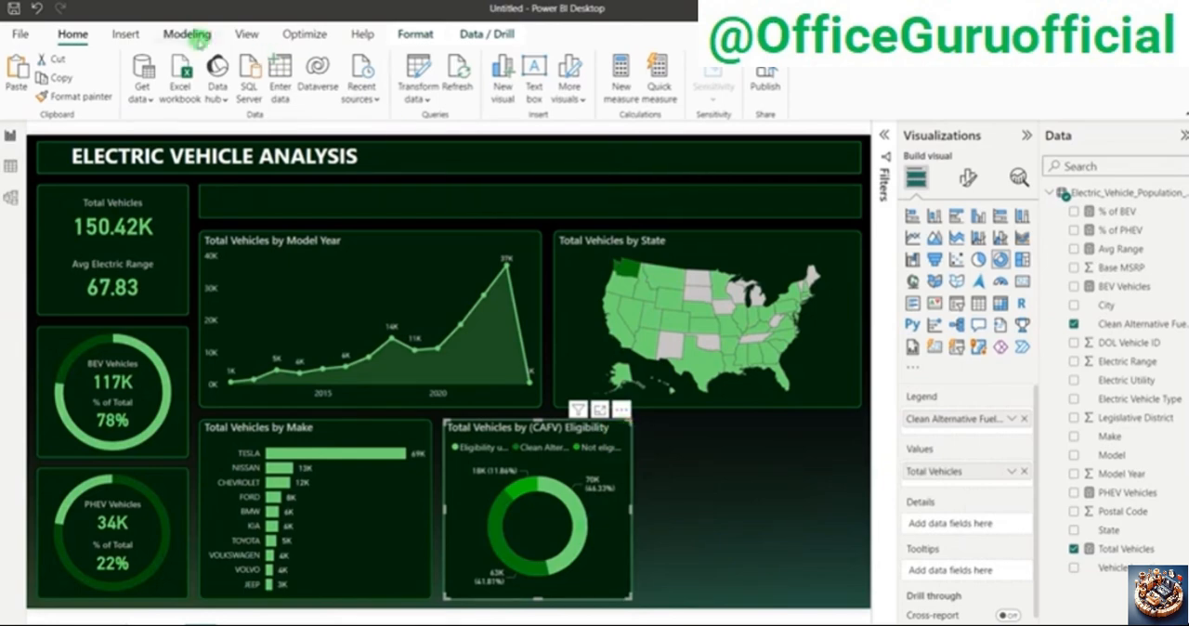
click(418, 33)
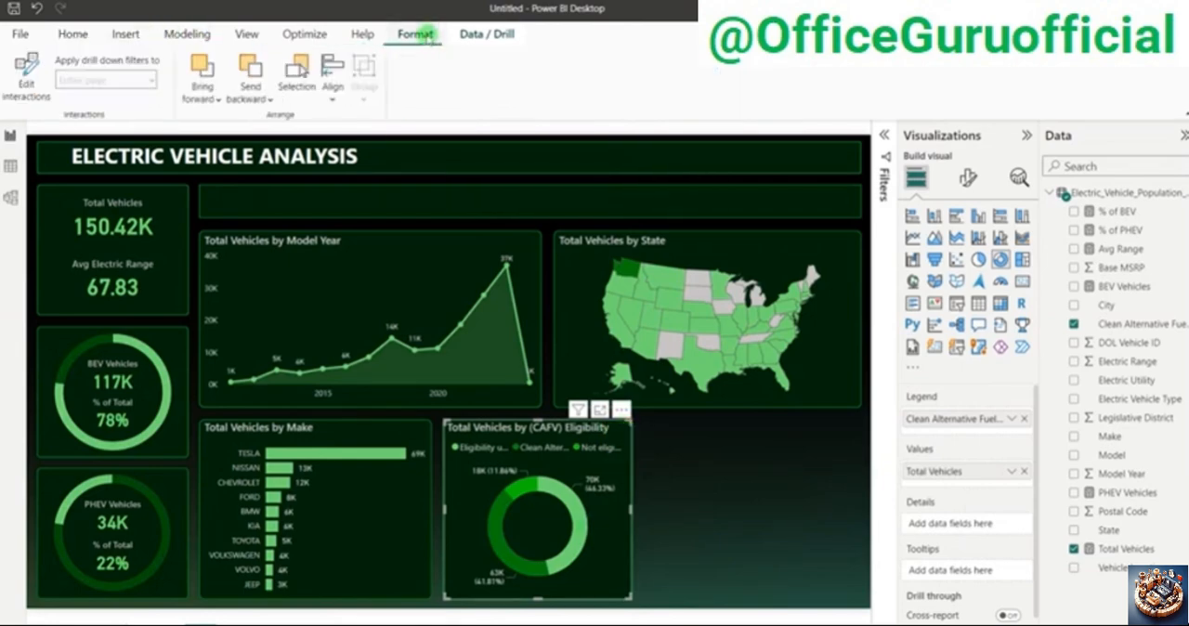
click(571, 513)
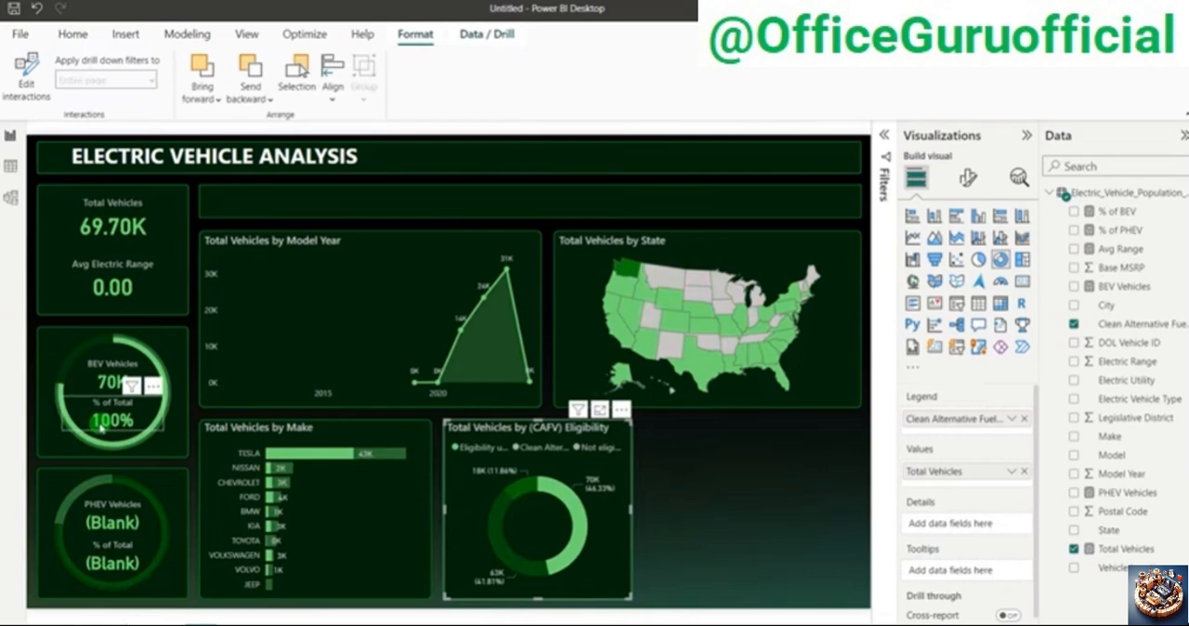
click(101, 425)
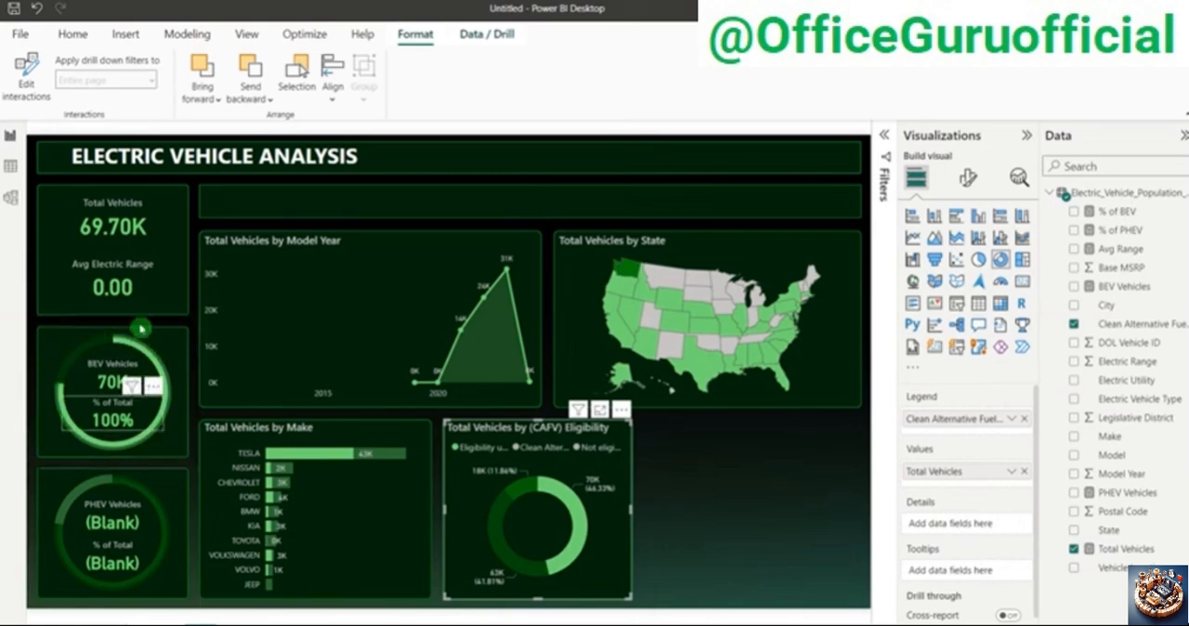
click(238, 365)
click(584, 531)
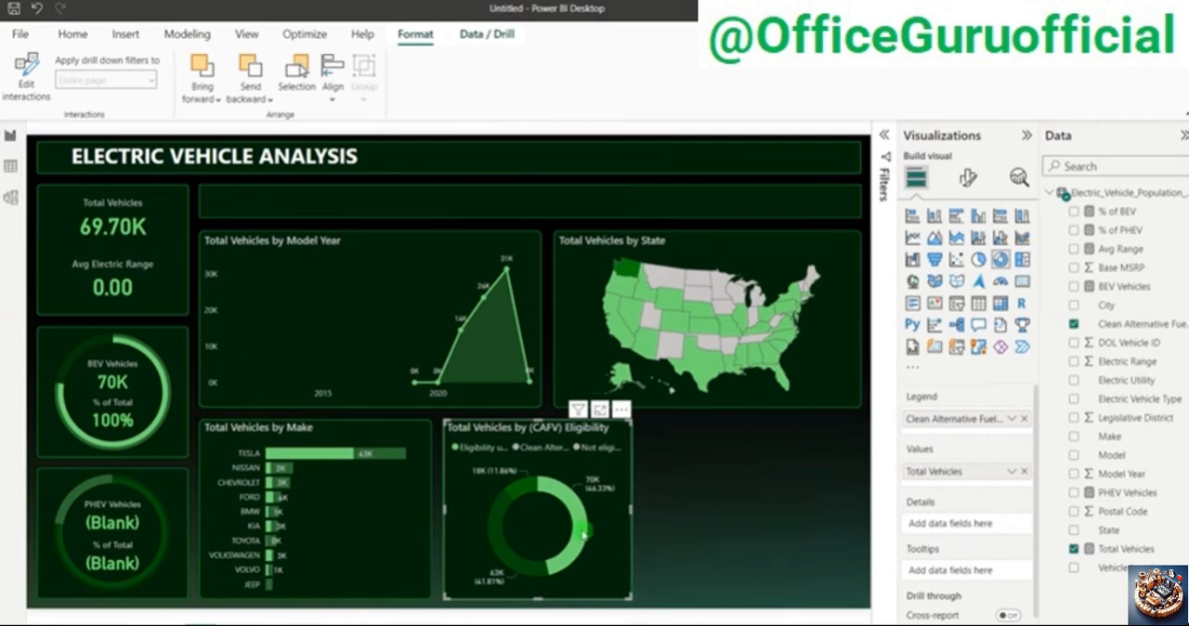
click(584, 532)
Step: Edit the CAFV donut's interactions so it filters the BEV and PHEV donuts and the Make bar chart, and turn off interaction editing
click(421, 47)
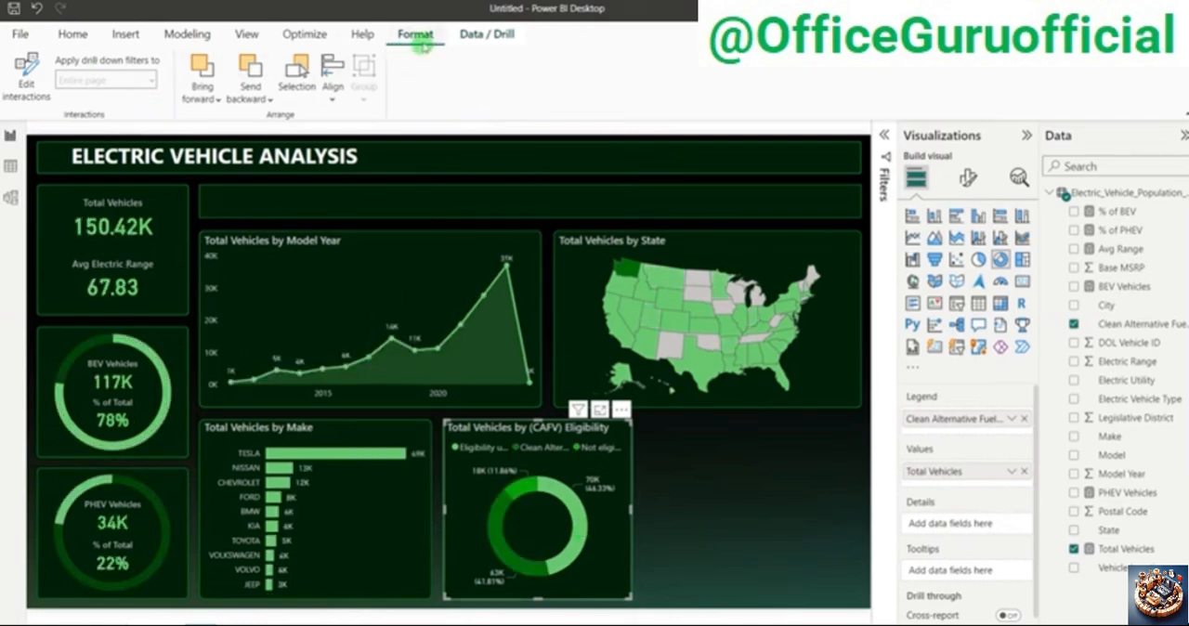
click(26, 76)
click(109, 221)
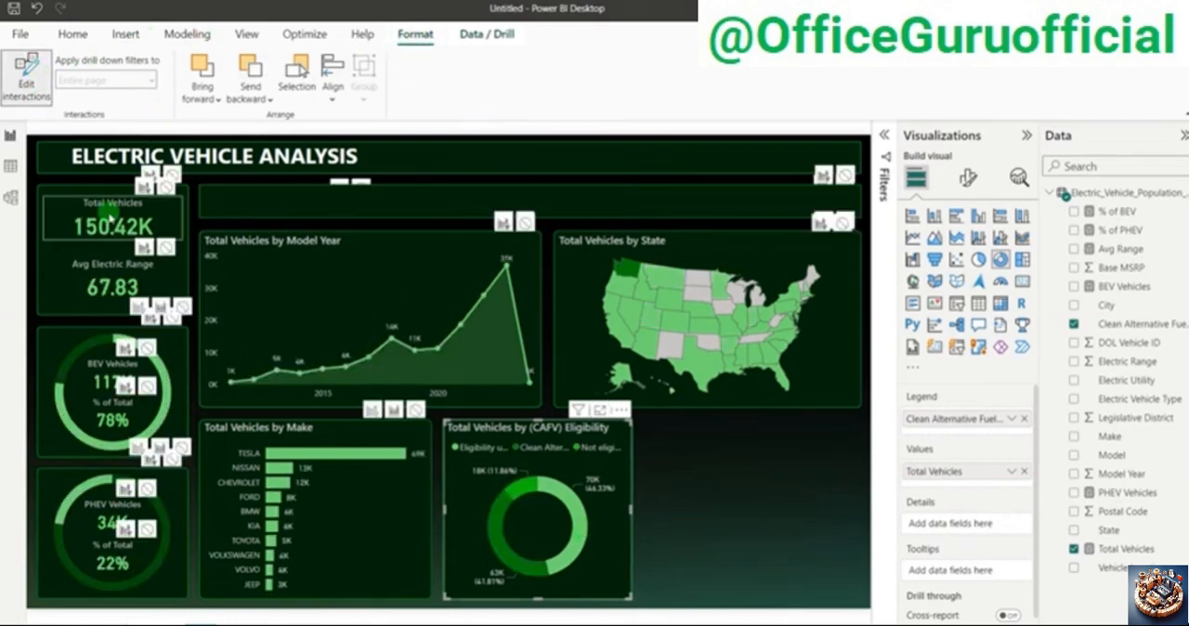
click(138, 320)
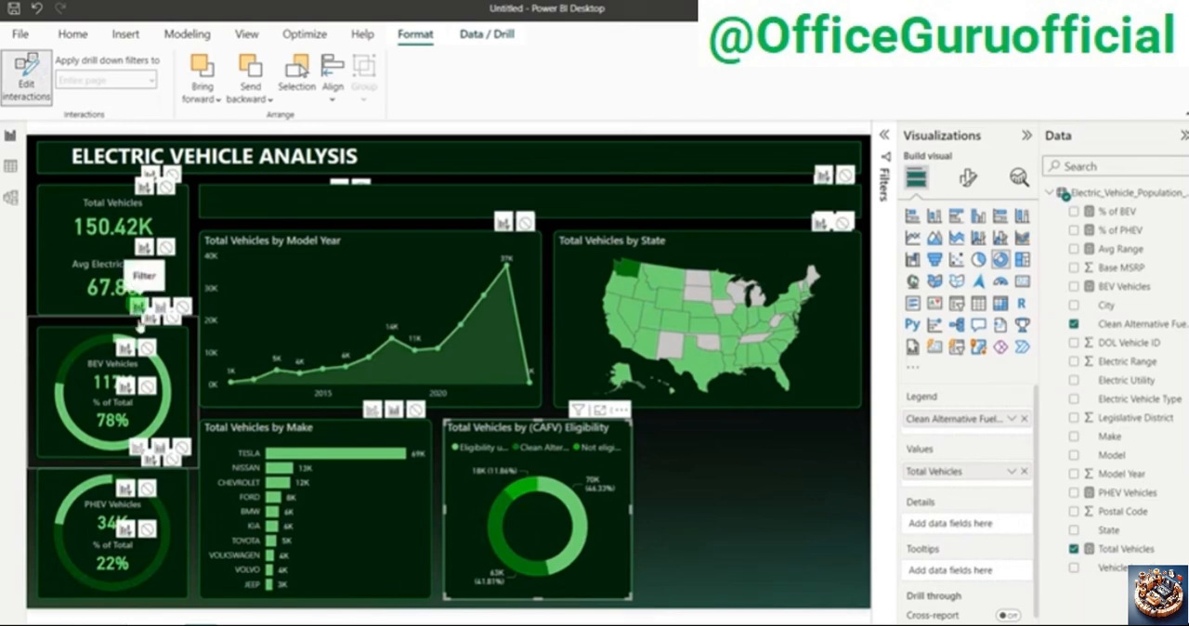
click(371, 426)
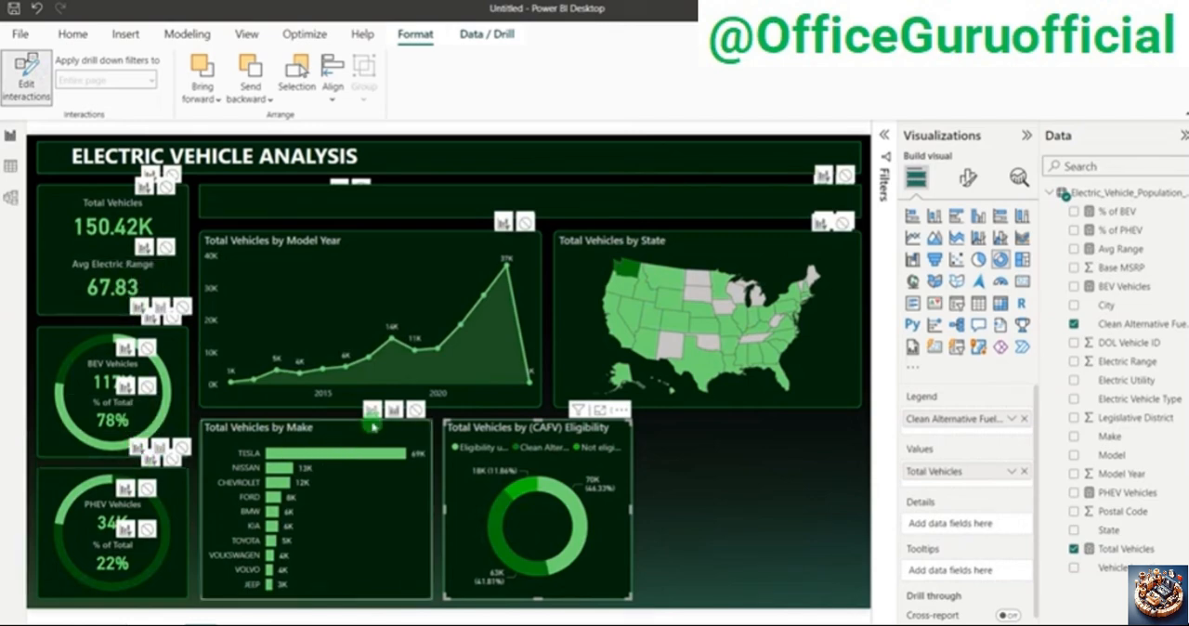
click(373, 412)
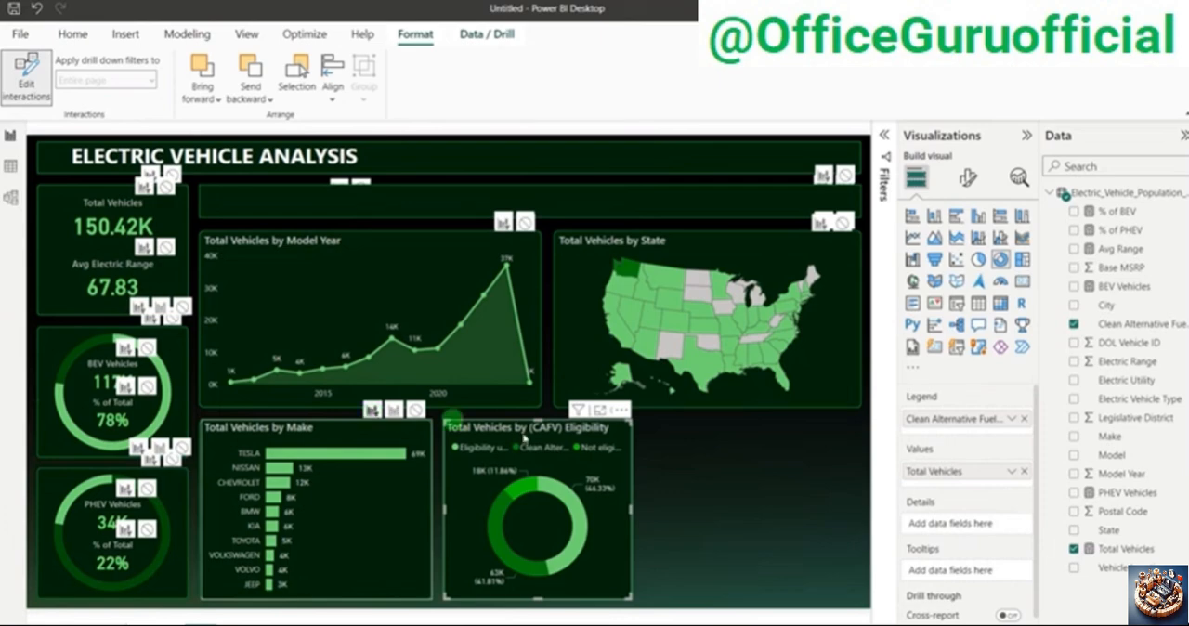
click(730, 458)
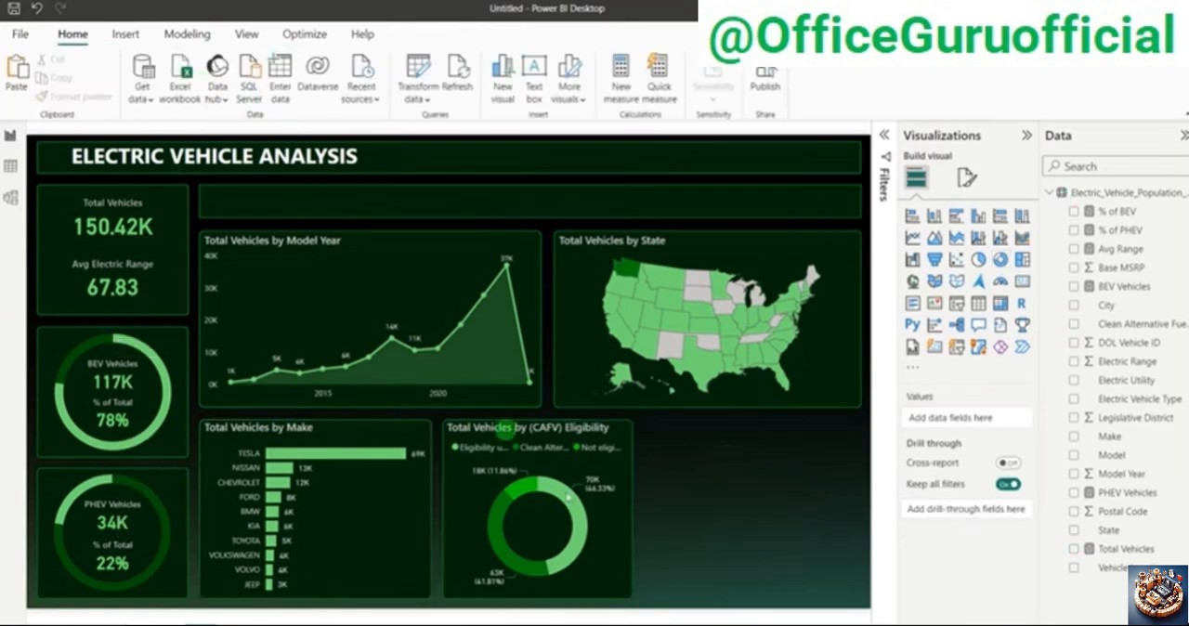
click(621, 519)
click(415, 35)
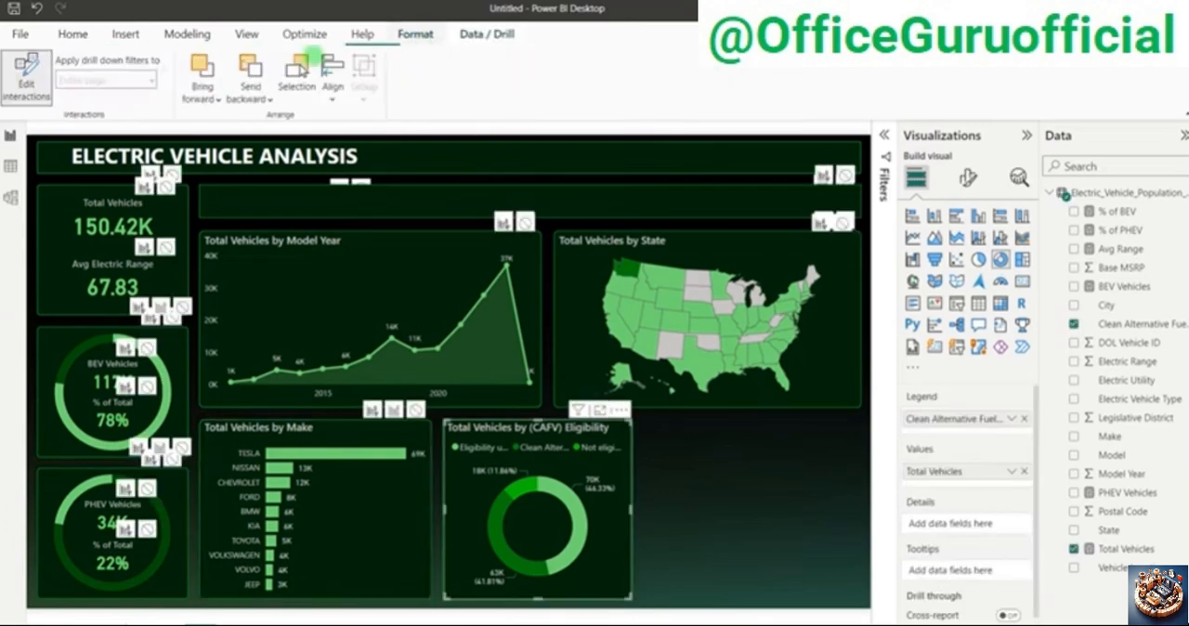
click(26, 78)
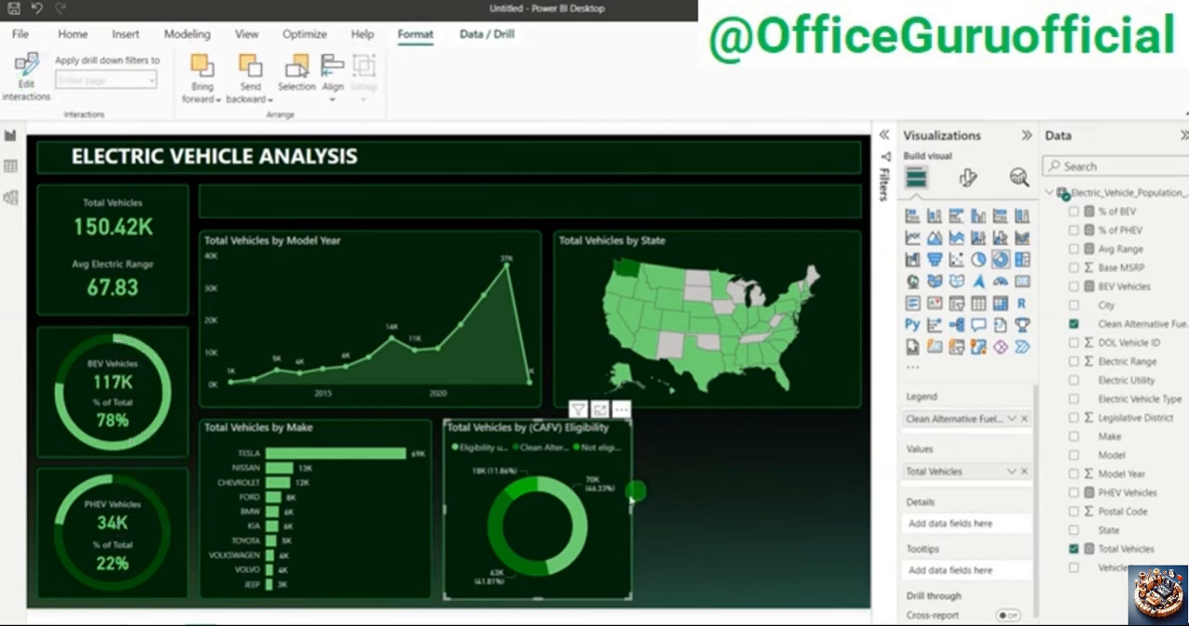
Step: Check the edited interactions by selecting the unknown eligibility slice and the not eligible slice of the CAFV donut chart
click(587, 516)
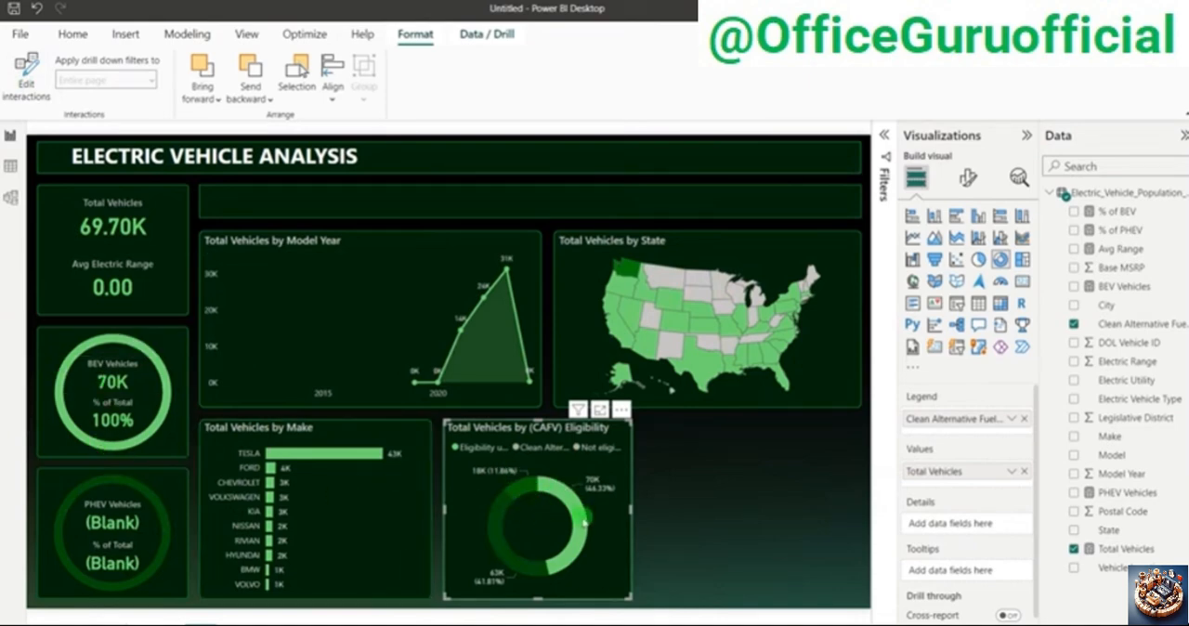
mouse_move(586, 523)
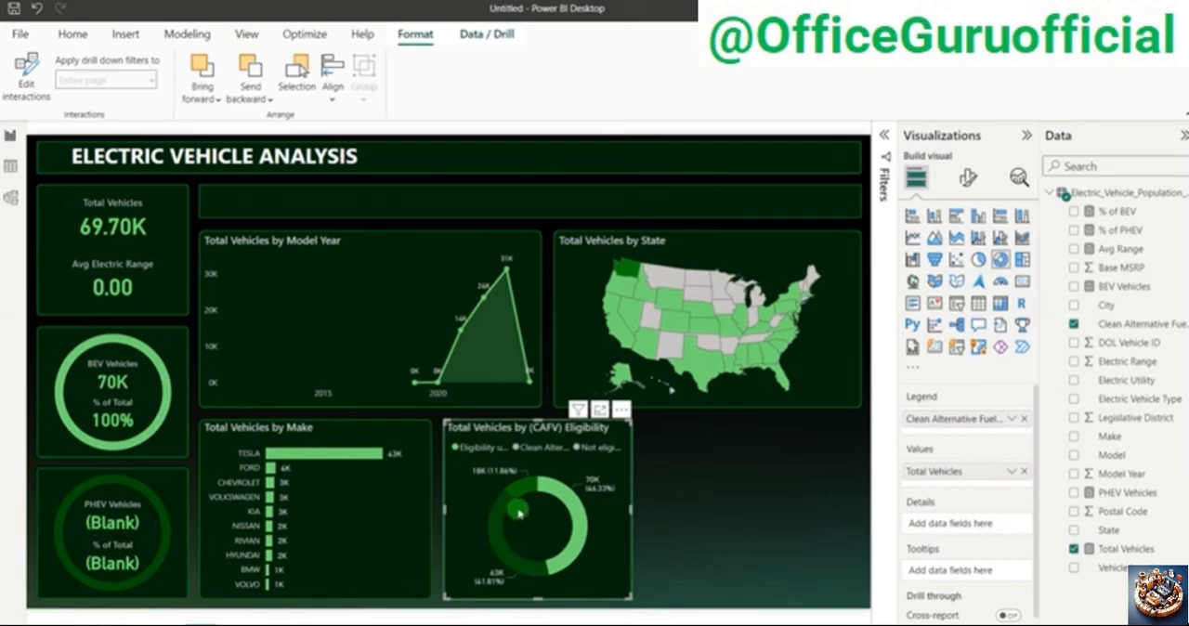
click(516, 485)
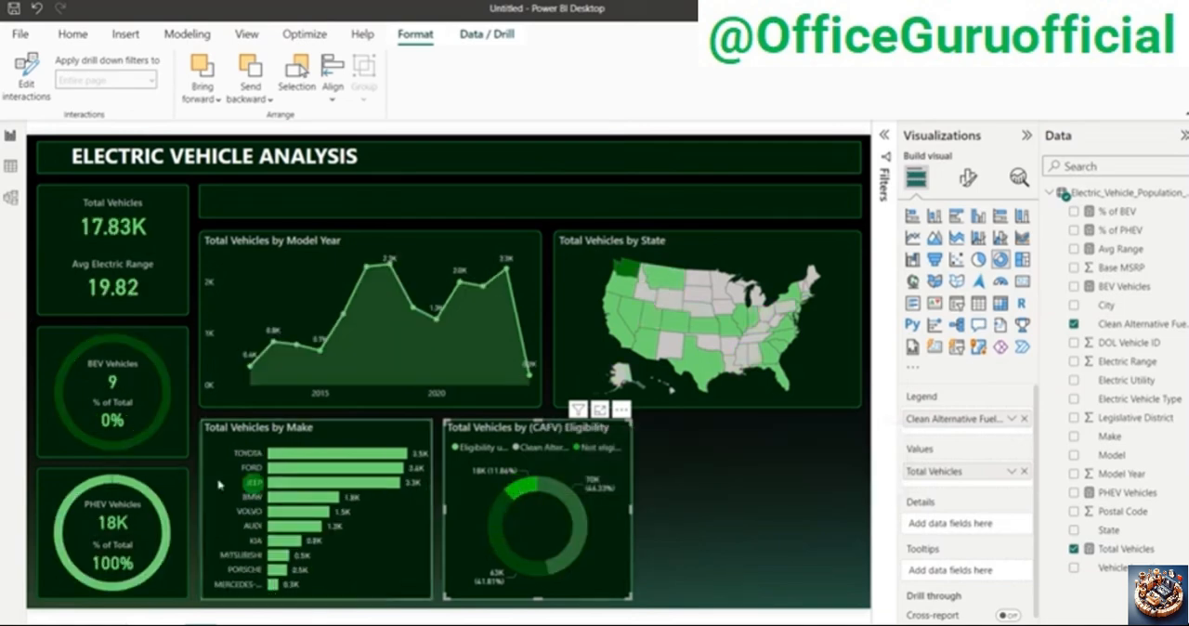
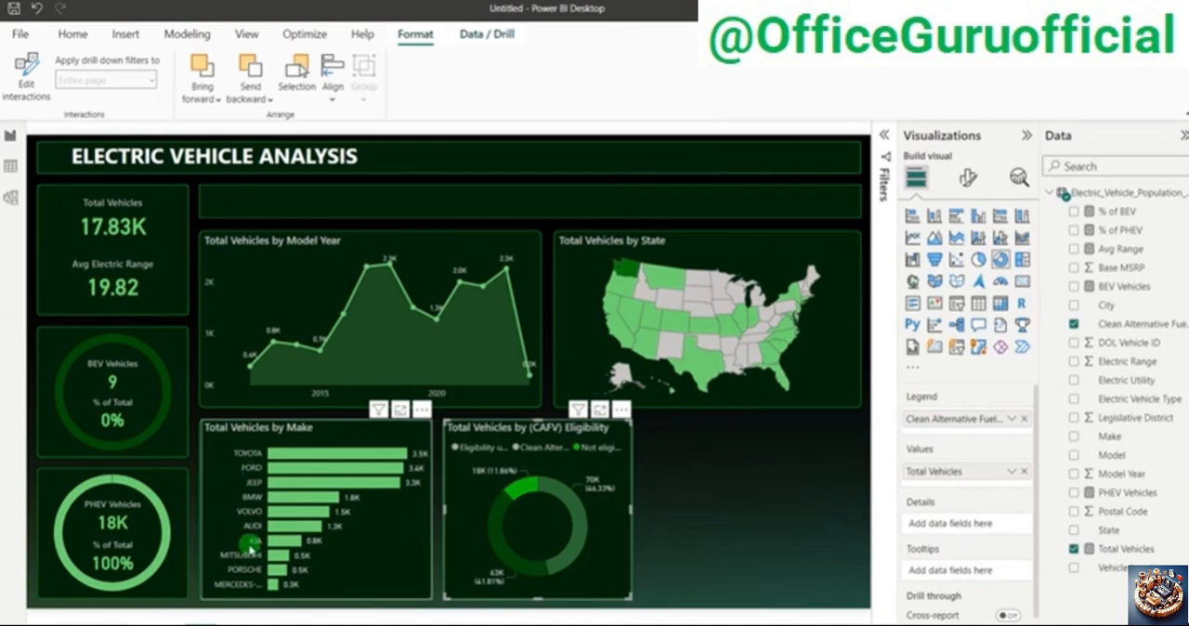
Step: Check the filtering from the eligible and unknown eligibility slices of the CAFV donut chart, and clear the selection
mouse_move(527, 495)
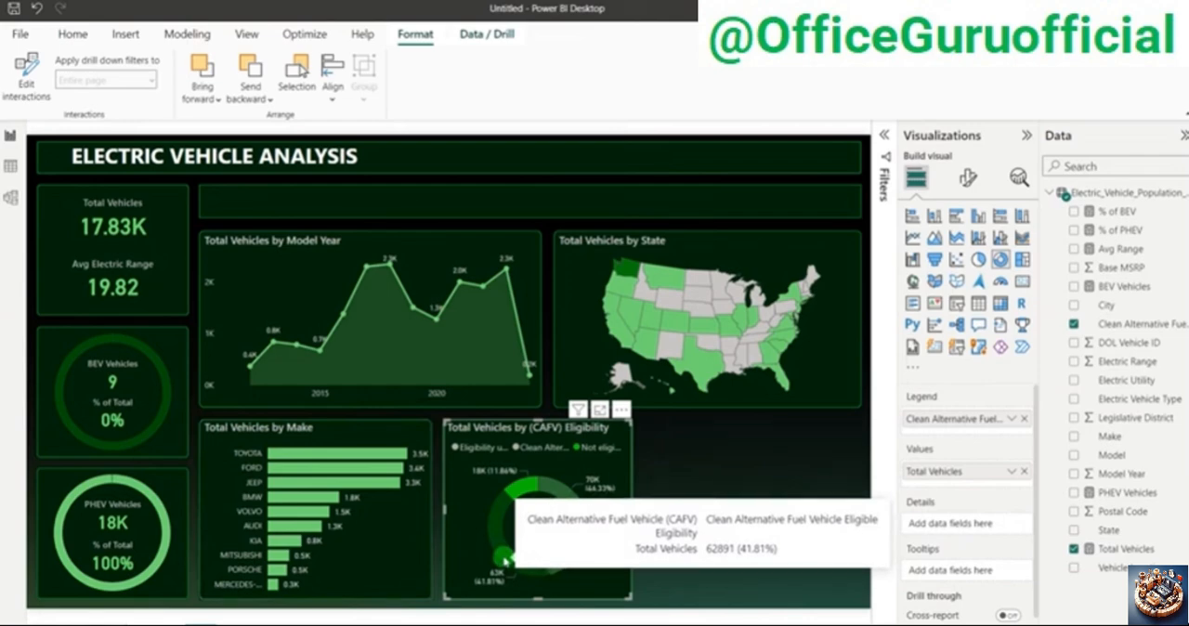
click(507, 556)
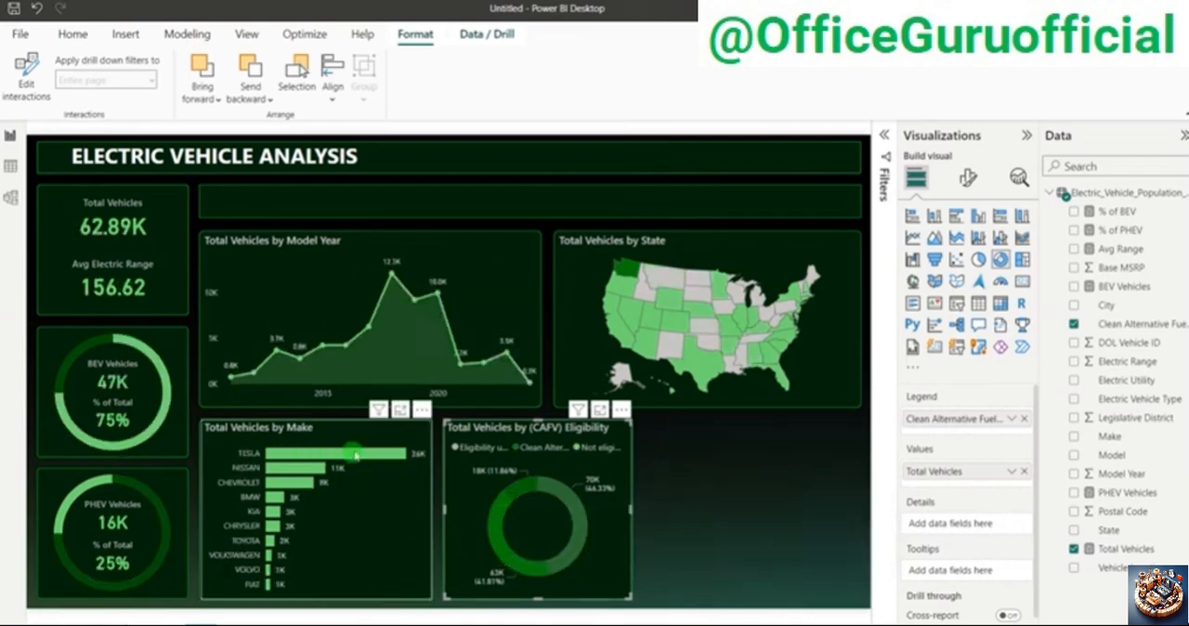
mouse_move(287, 484)
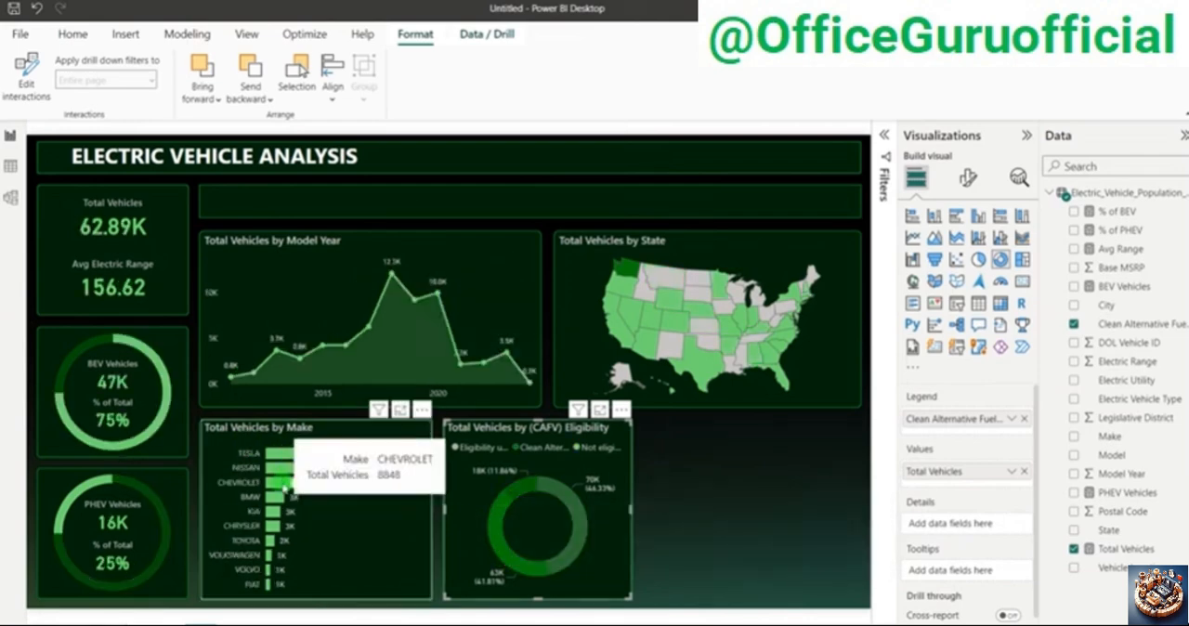
click(582, 528)
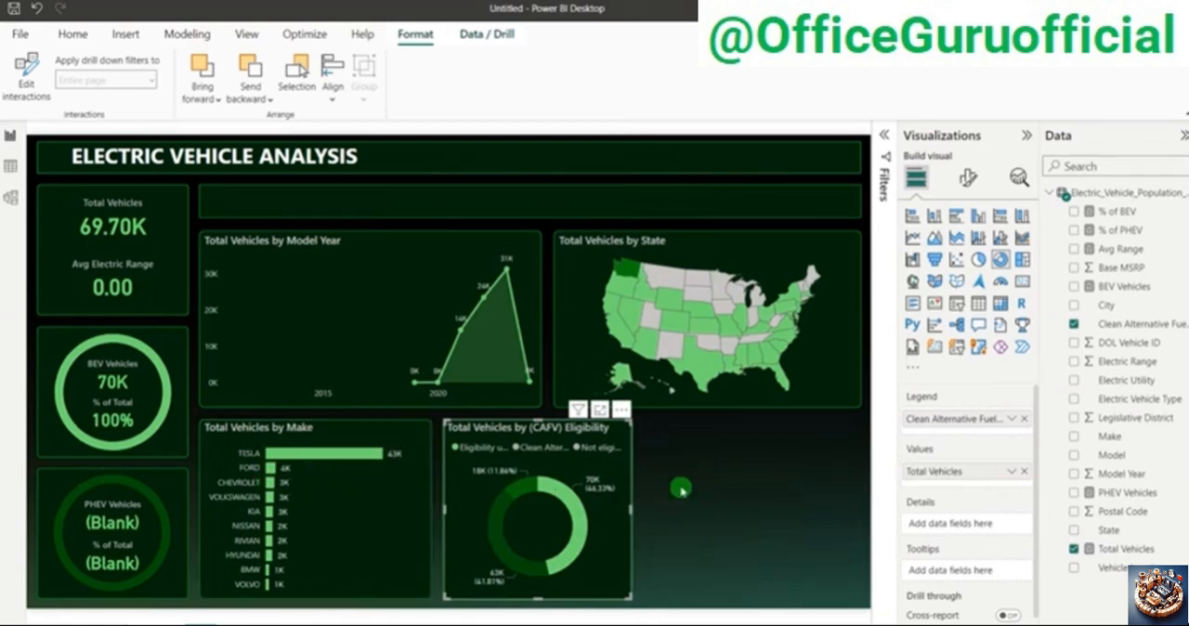
click(691, 489)
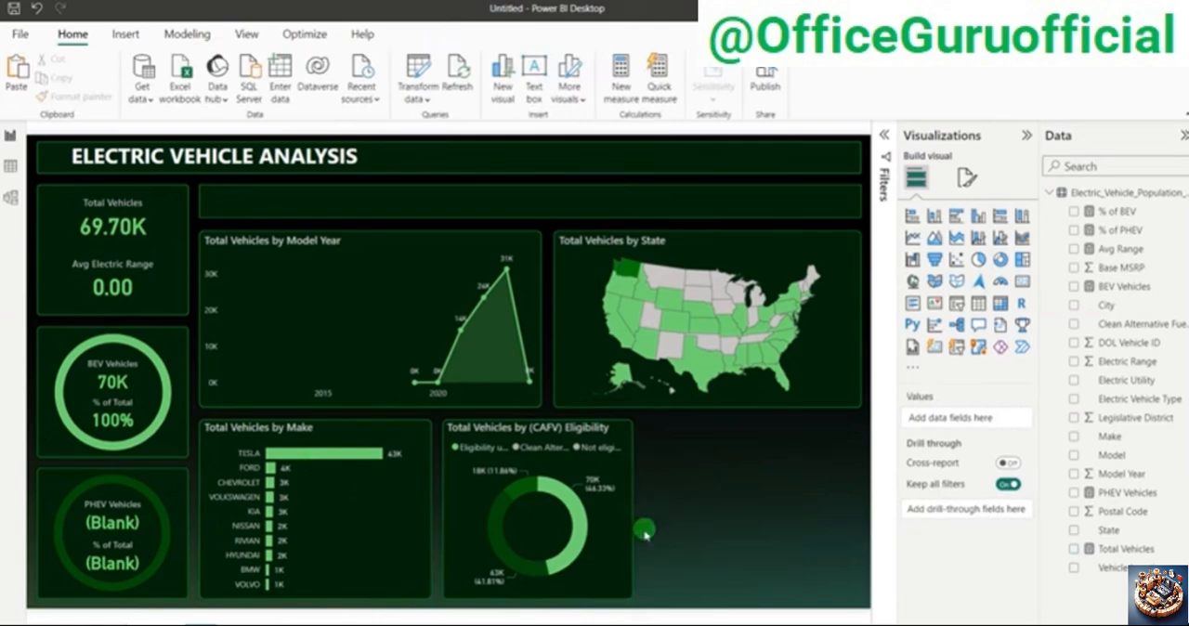
click(615, 539)
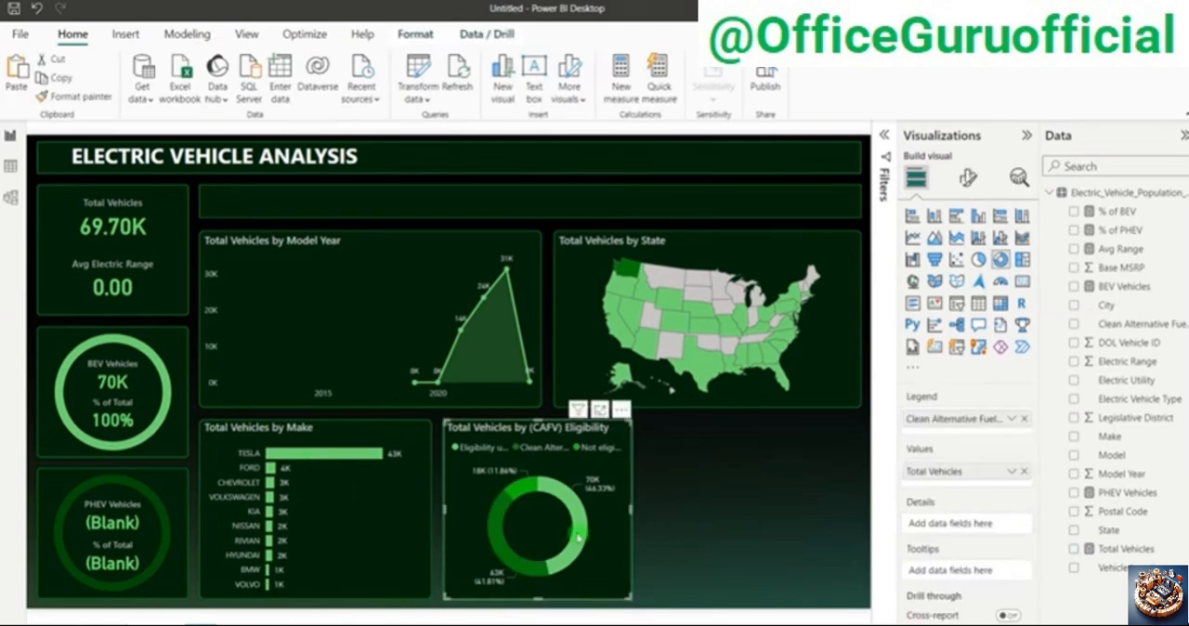
click(756, 495)
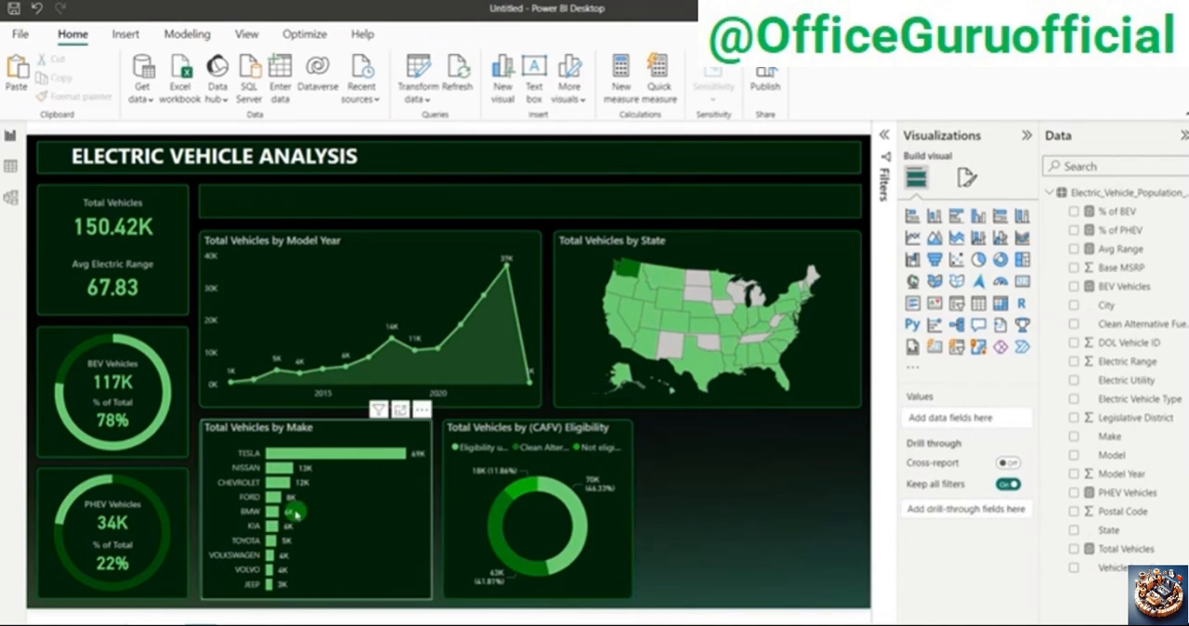
Step: Select the Tesla, Nissan and Chevrolet bars of the Make chart in turn to examine the other visuals, and clear the selection
click(358, 460)
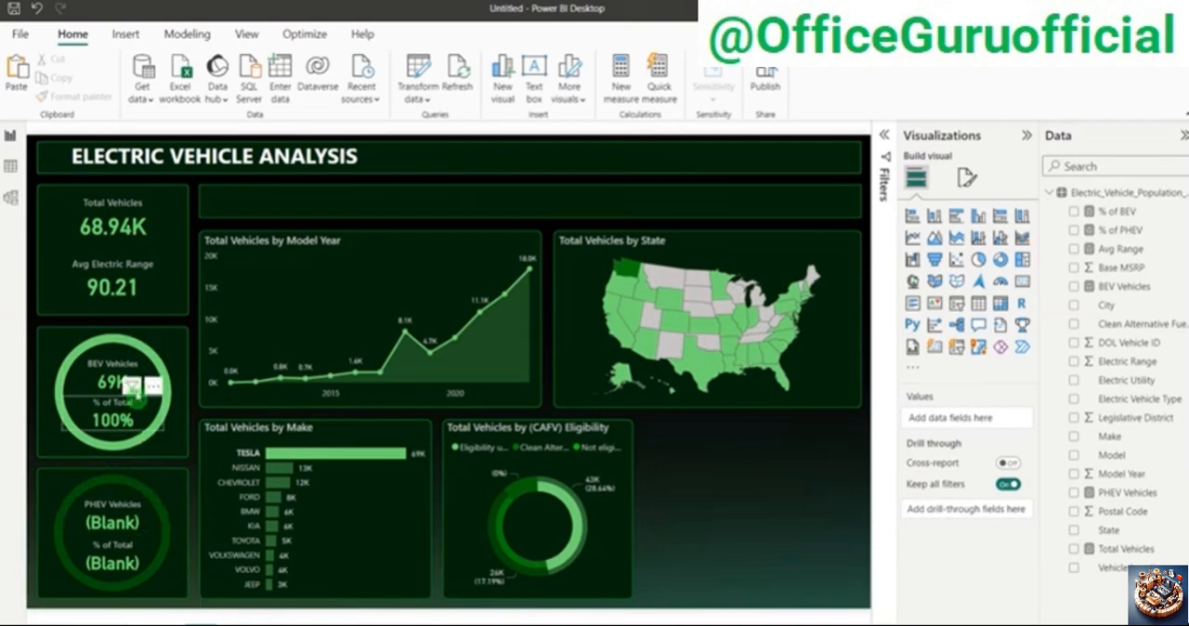
mouse_move(135, 389)
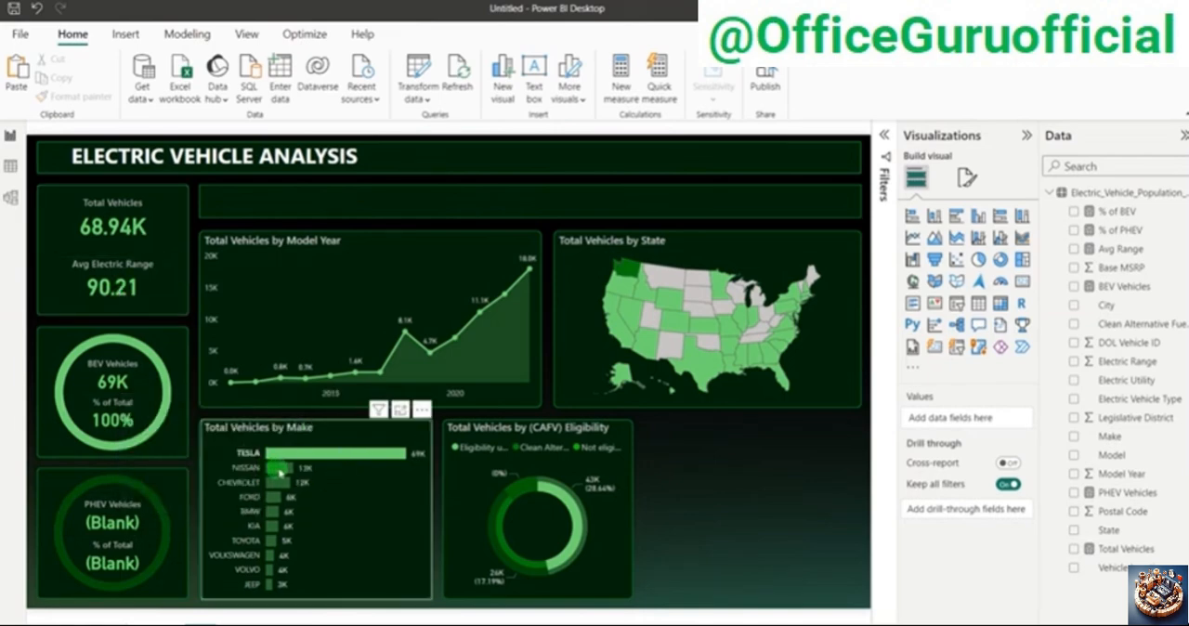
click(281, 473)
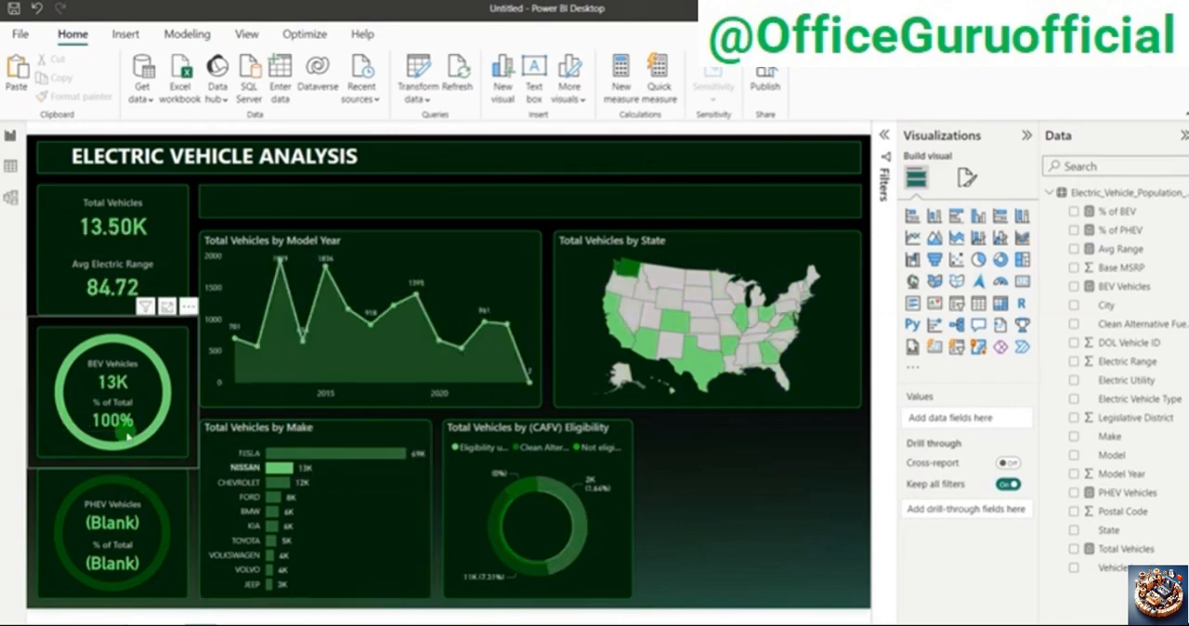
click(276, 485)
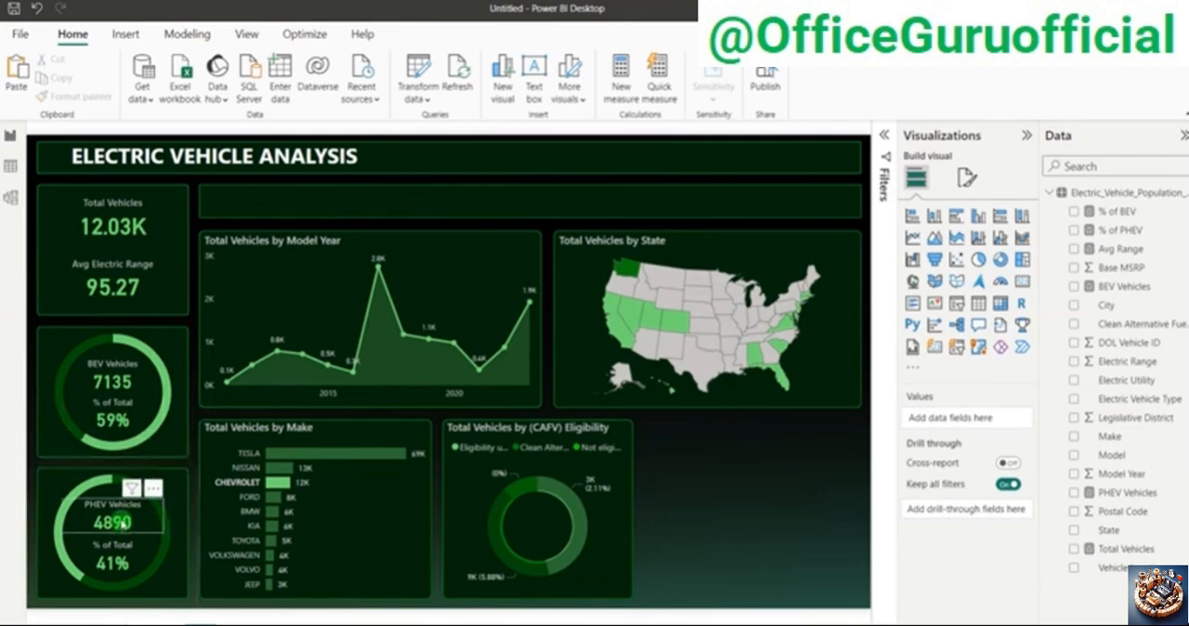
click(284, 484)
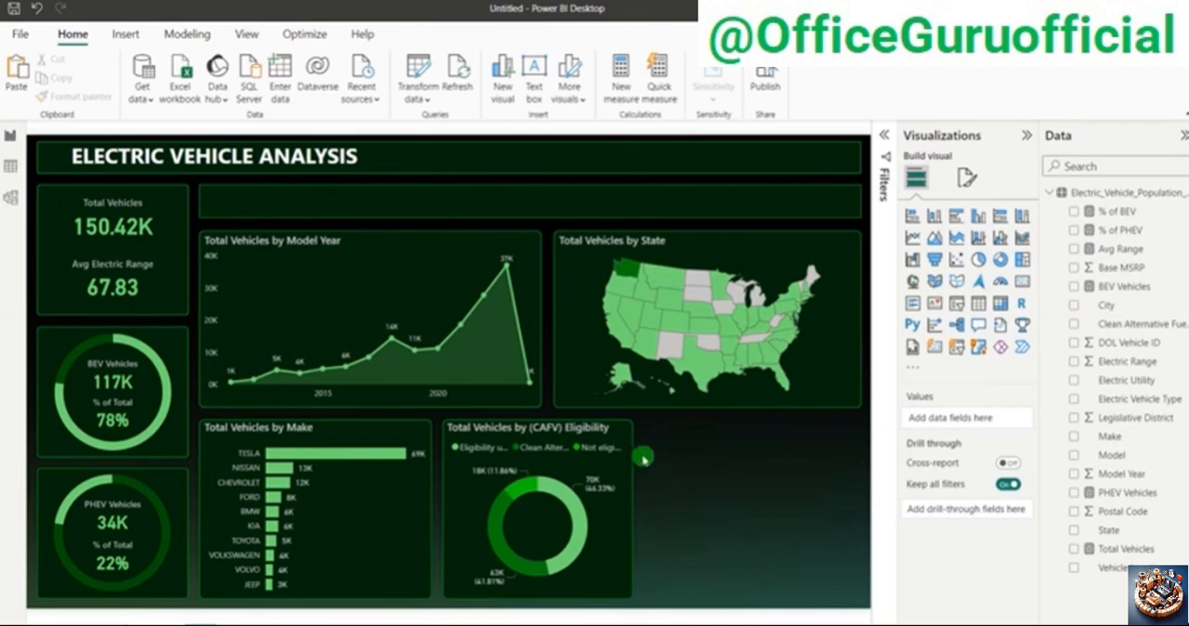
Step: Switch to the PowerPoint problem statement to read the next chart requirement, and return to Power BI Desktop
mouse_move(632, 456)
key(alt+Tab)
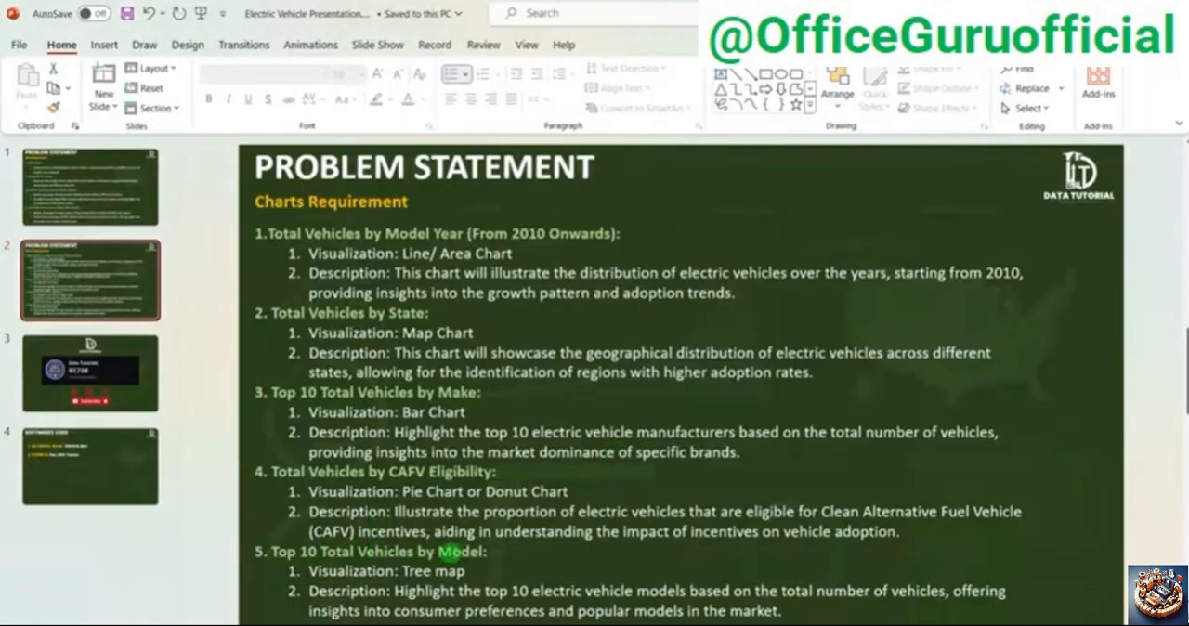
key(alt+Tab)
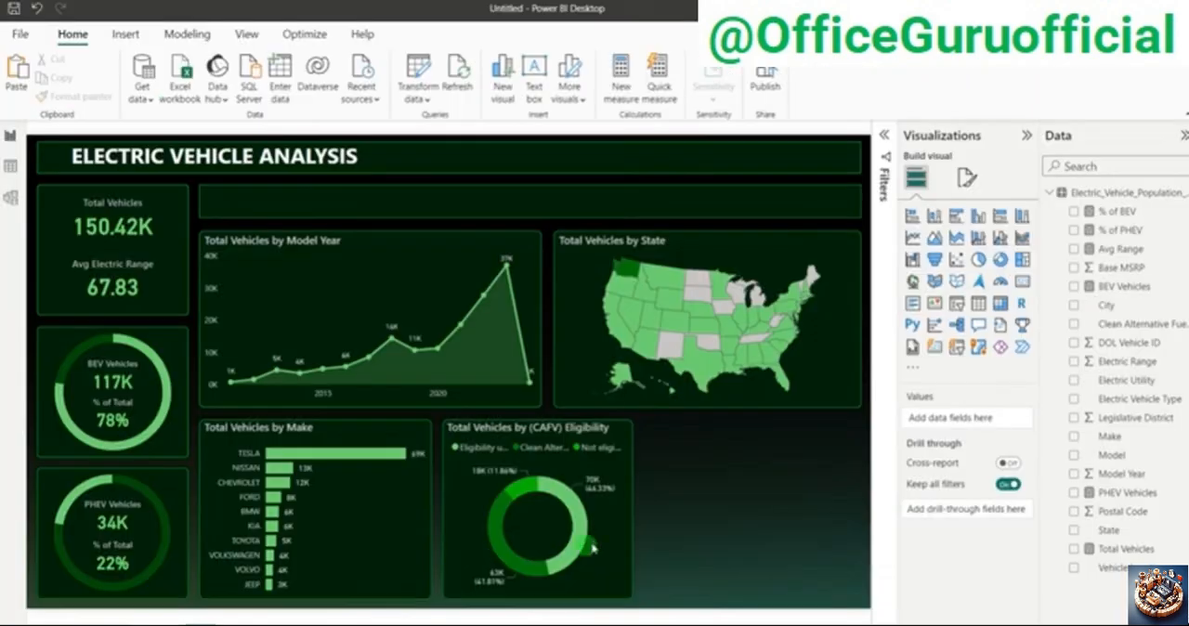
Step: Duplicate the background panel of the CAFV donut chart into the empty space beside it and widen it to align with the map panel's edge
click(632, 512)
drag(555, 511, 753, 503)
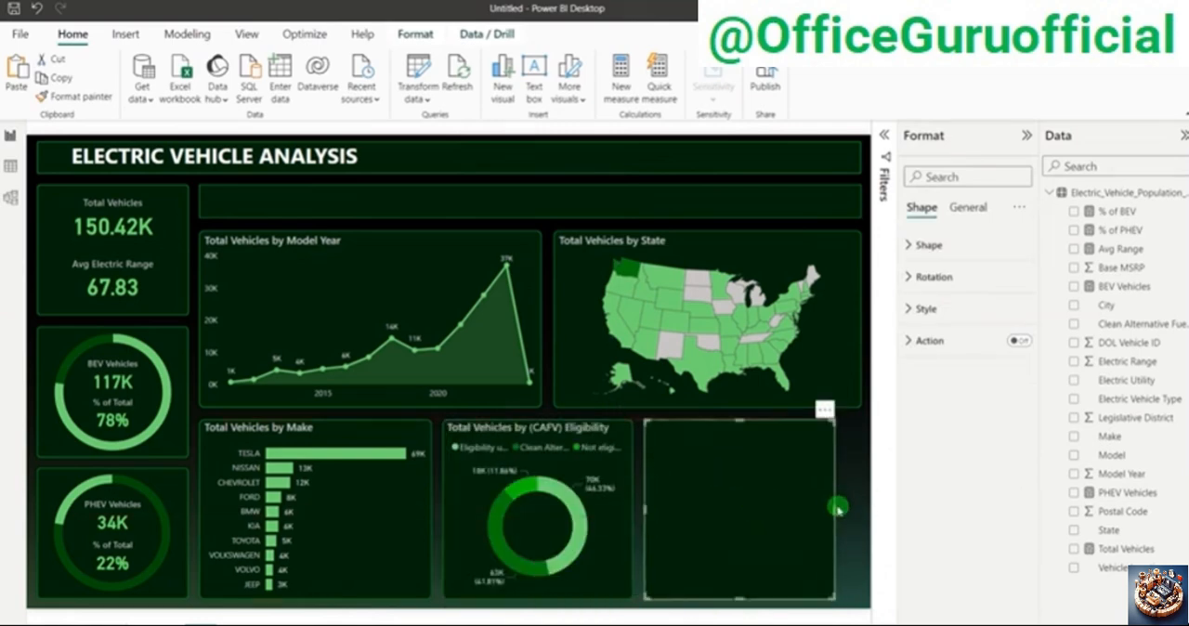
drag(834, 510, 857, 507)
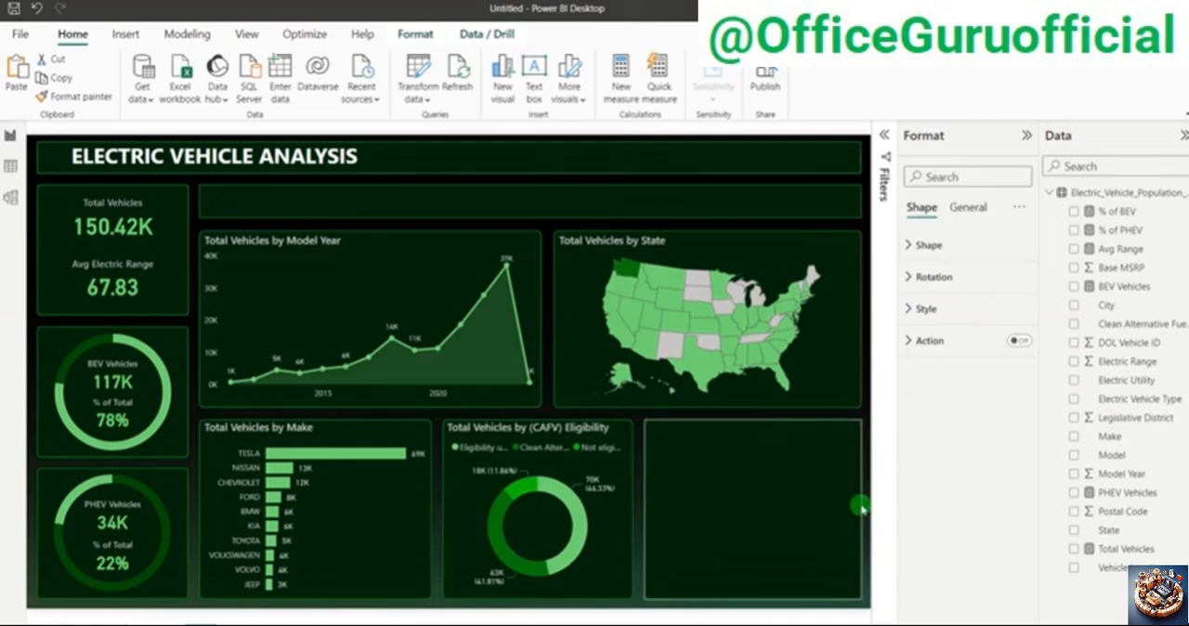
click(865, 402)
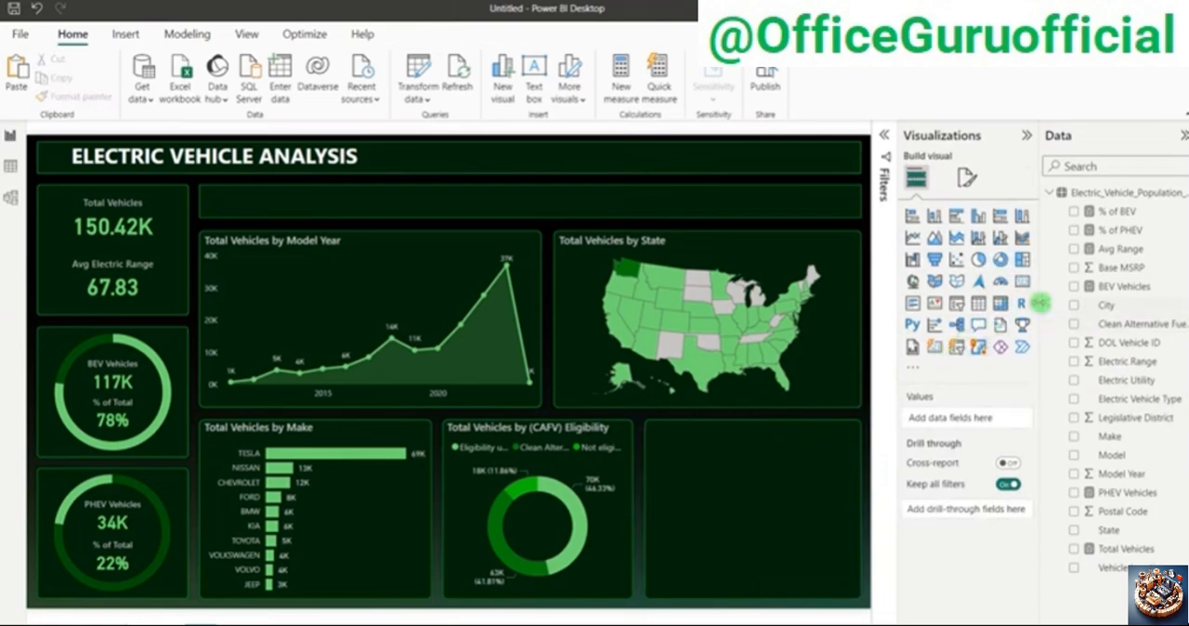
Step: Insert a treemap over the empty panel with Model as category and Total Vehicles as values
click(1022, 261)
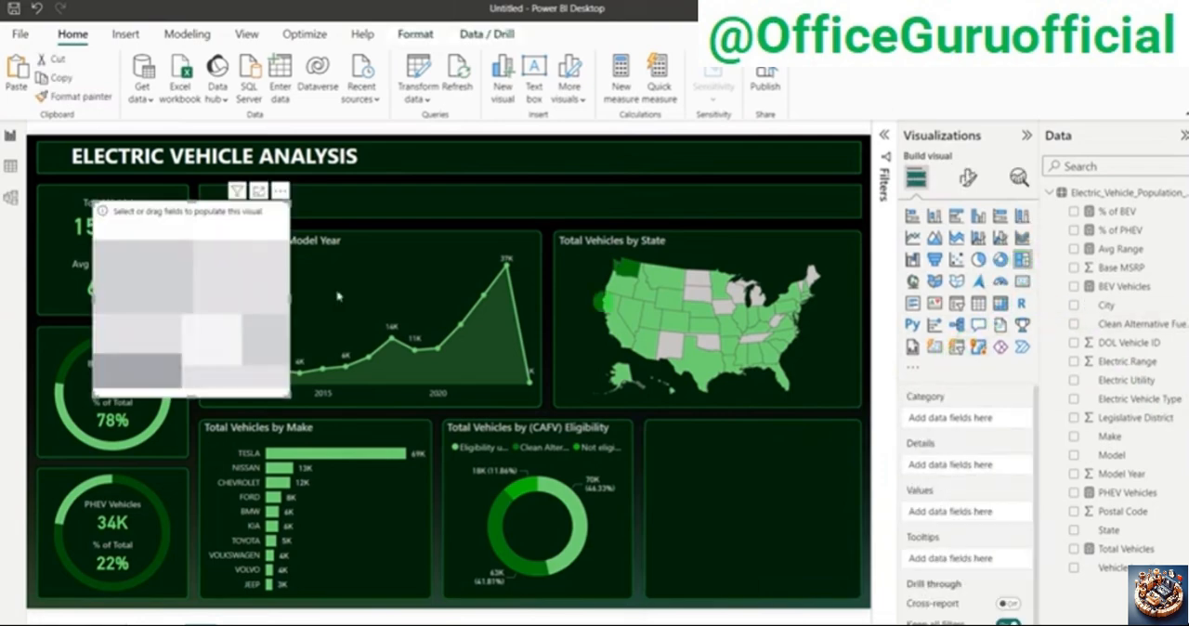
drag(185, 275, 750, 455)
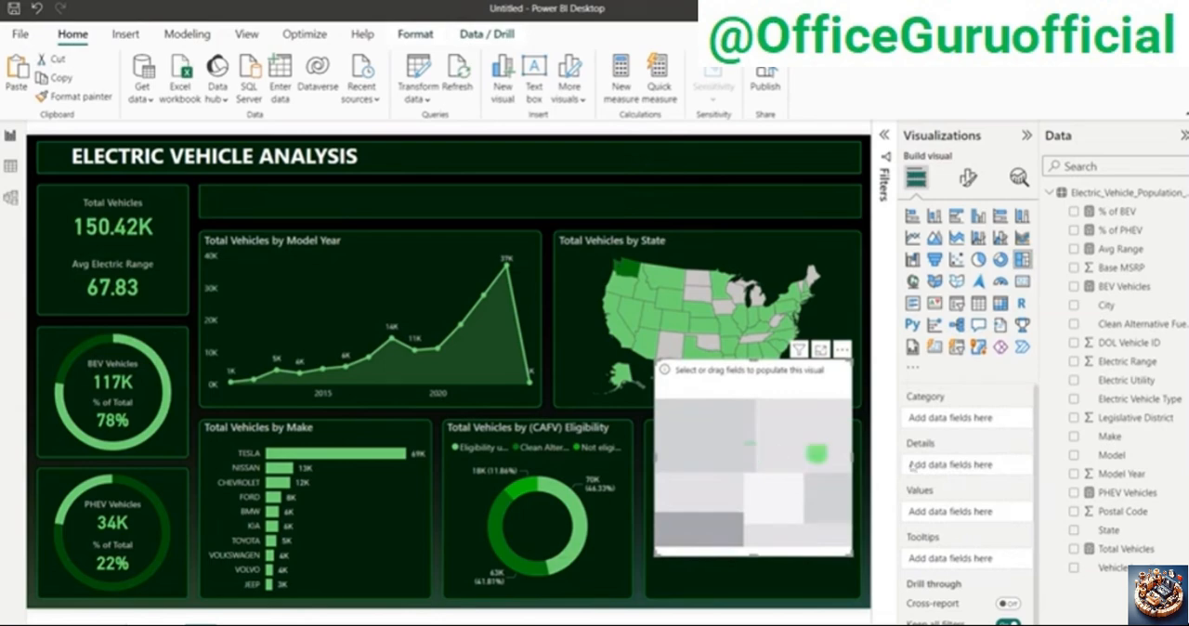
click(1075, 455)
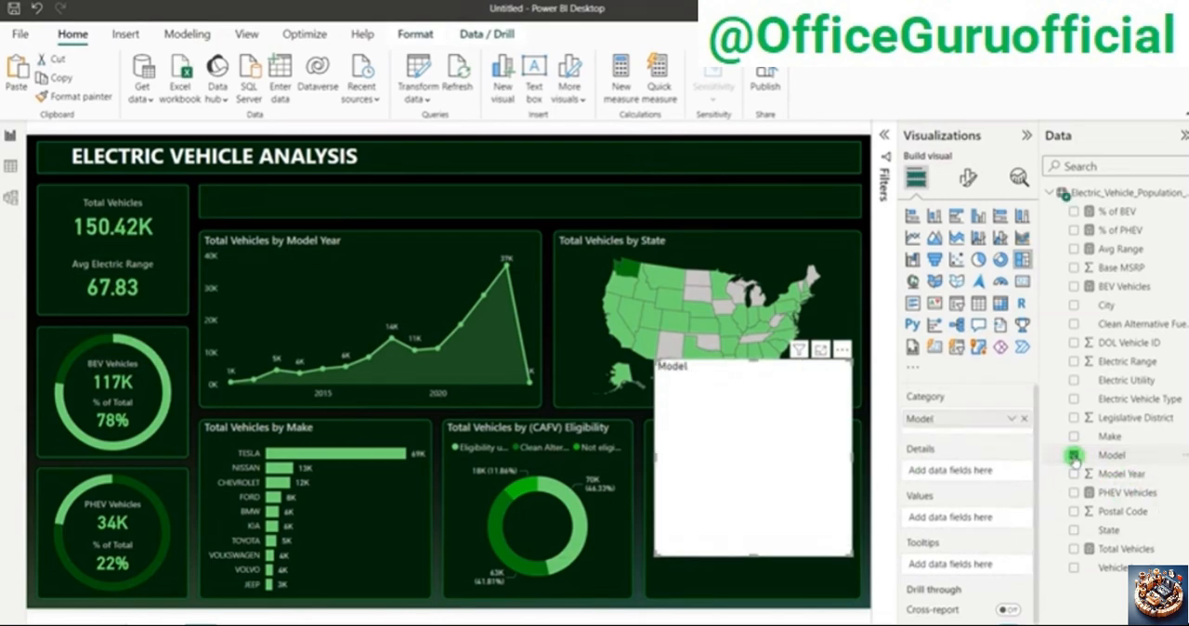
click(1075, 549)
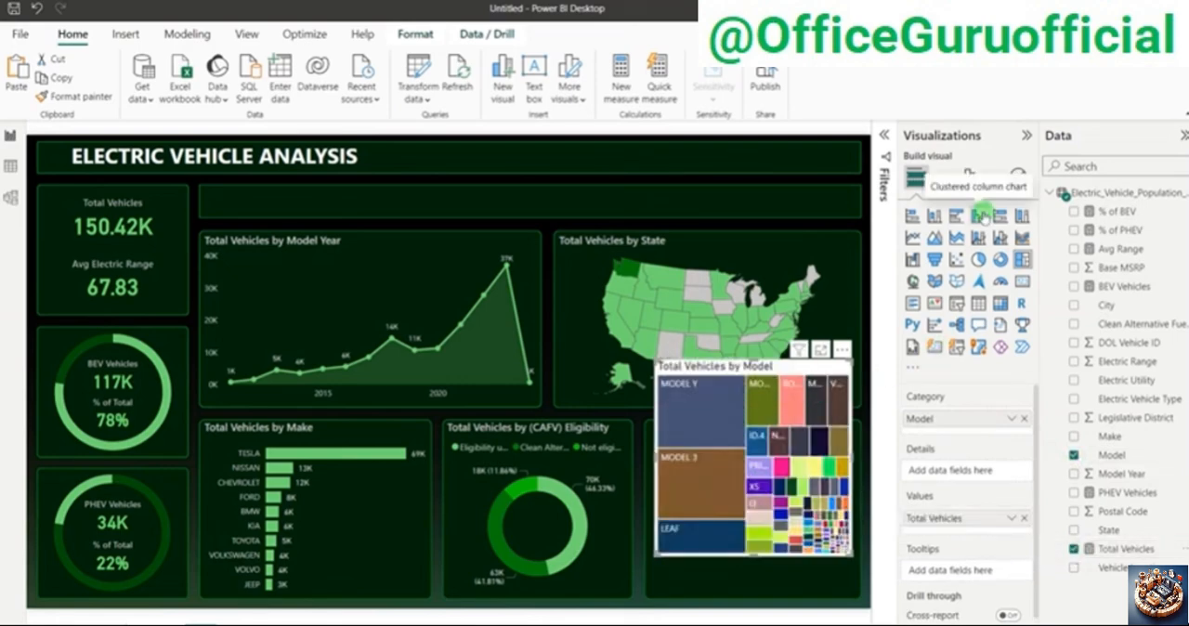
Step: Filter the treemap's Model field to the top 10 by Total Vehicles
click(968, 176)
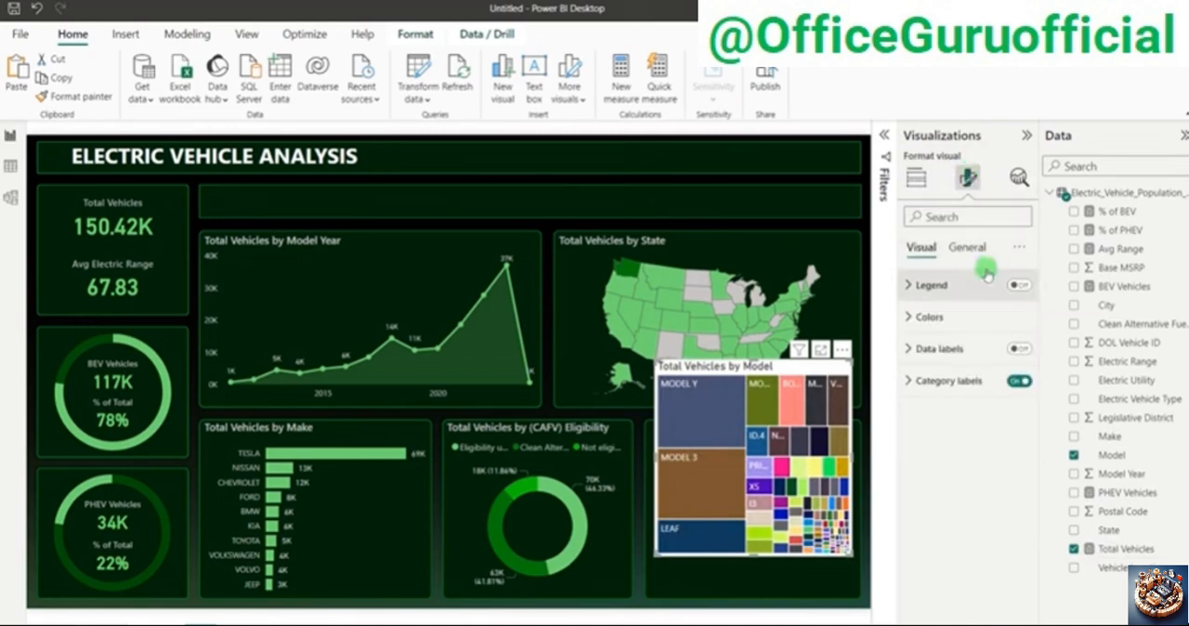
click(886, 158)
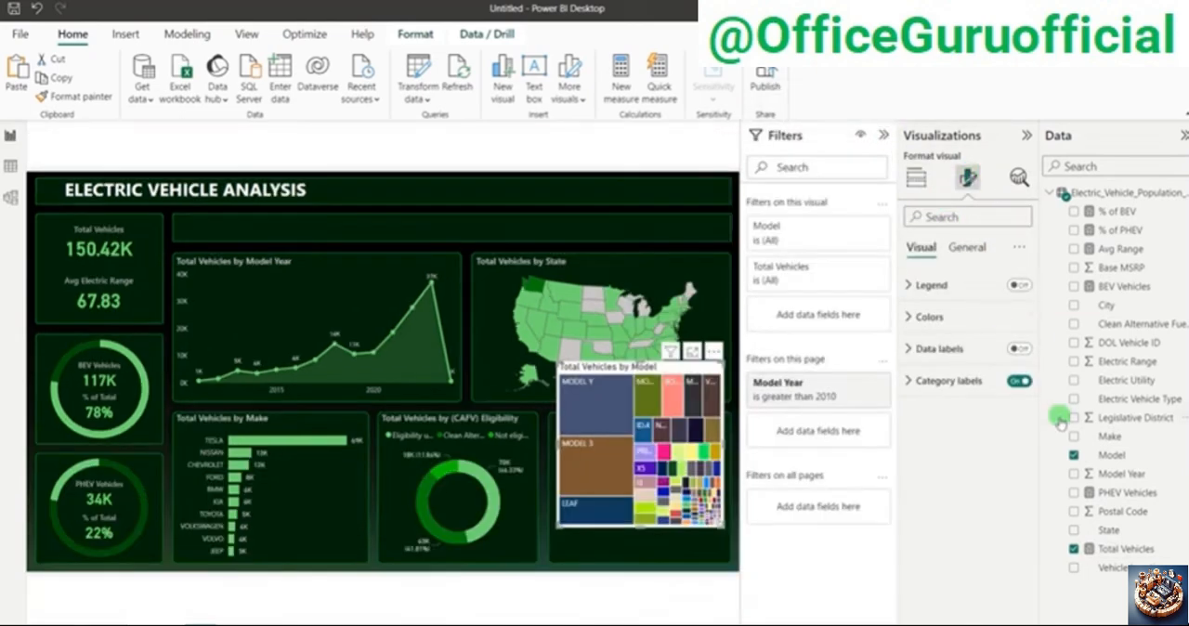
click(863, 229)
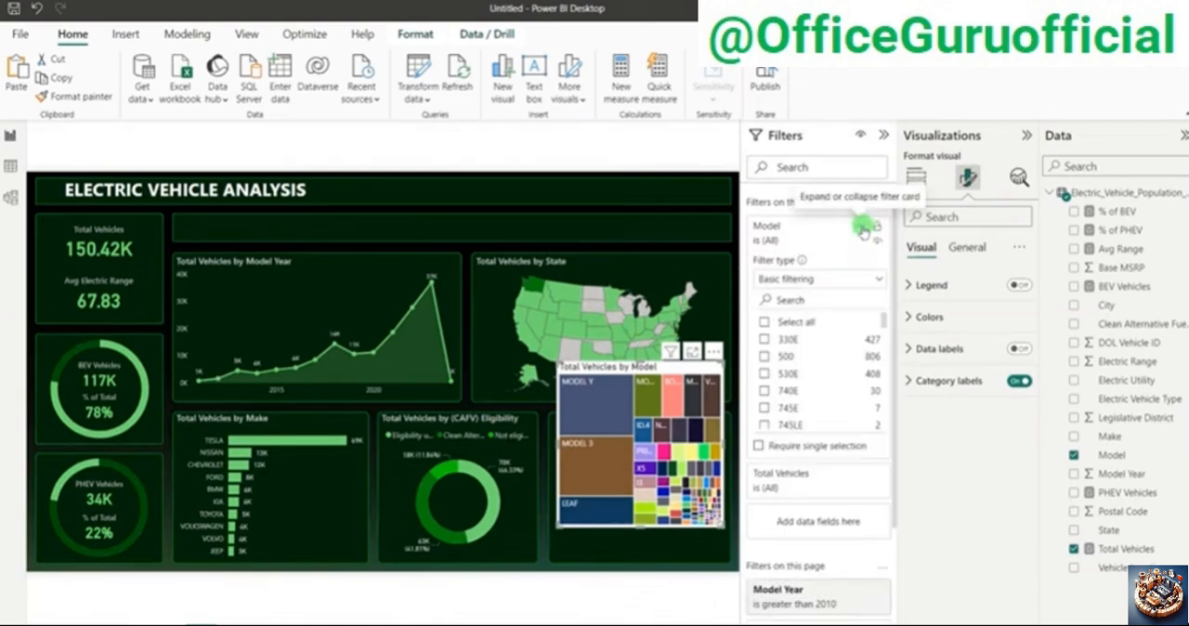
click(790, 278)
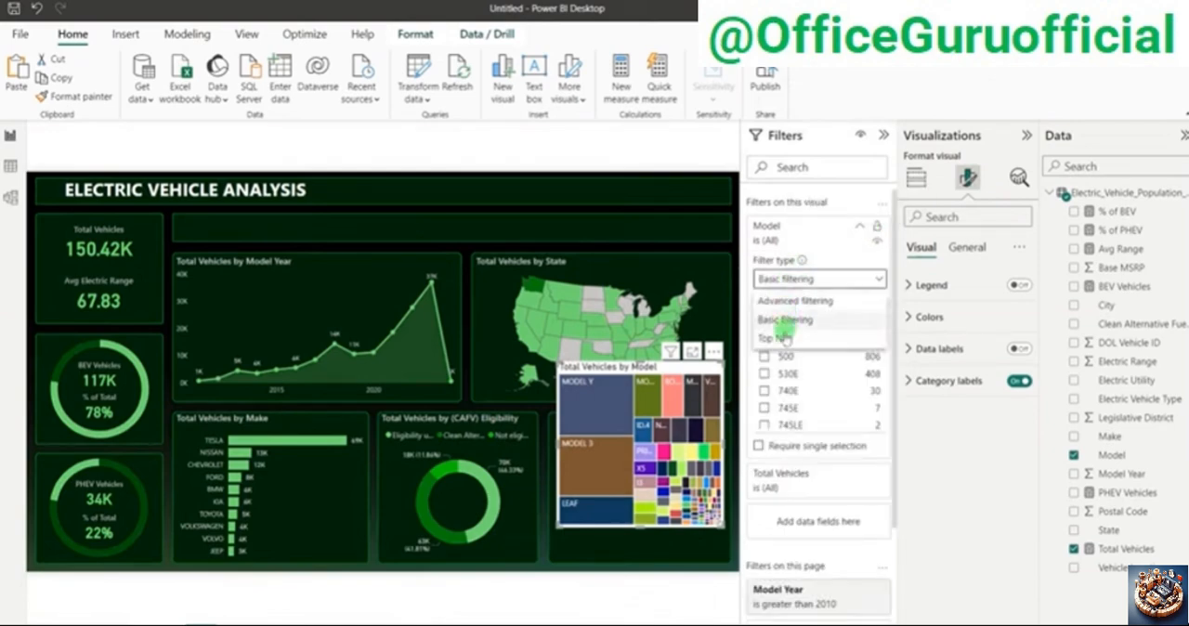
click(770, 338)
click(842, 316)
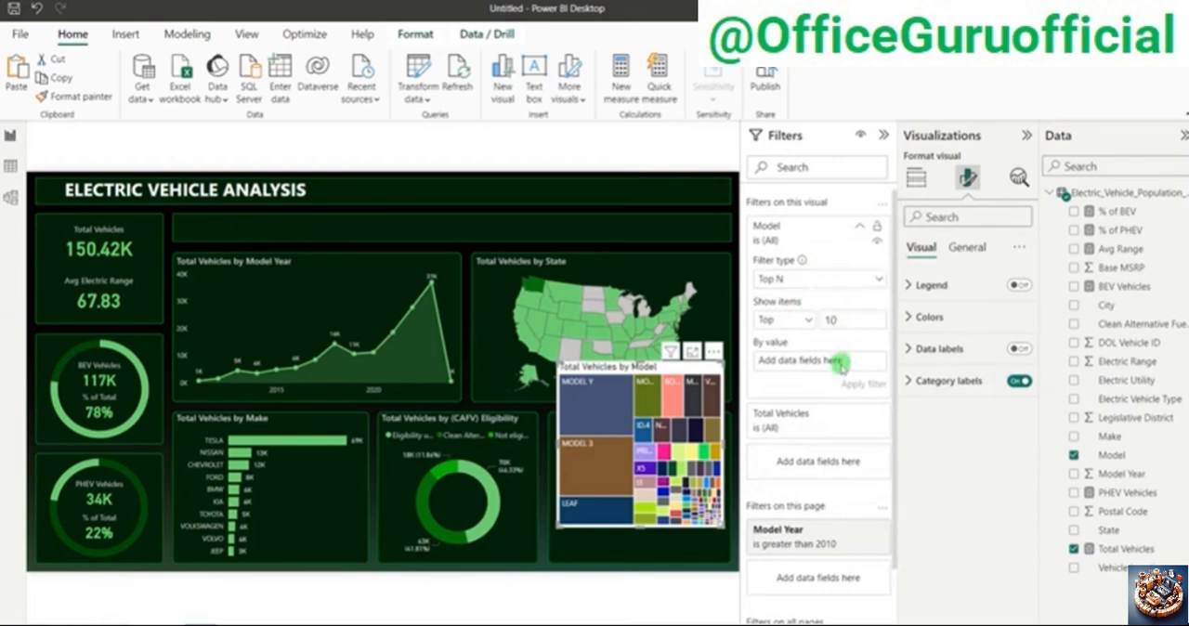
drag(1126, 549, 836, 360)
click(853, 383)
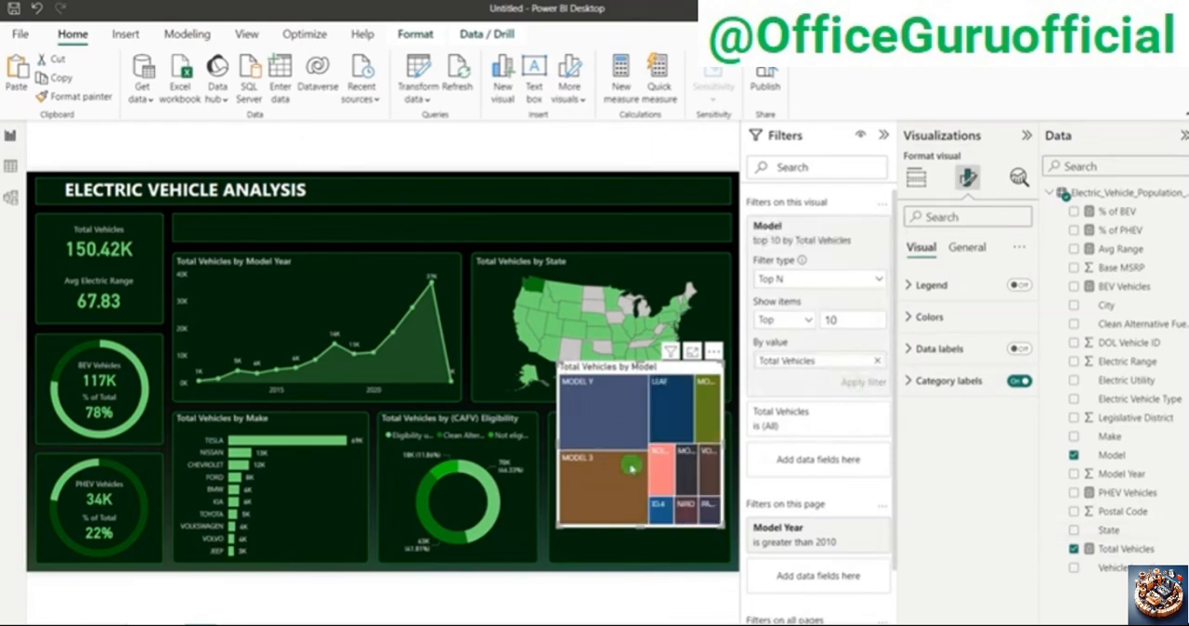
click(884, 136)
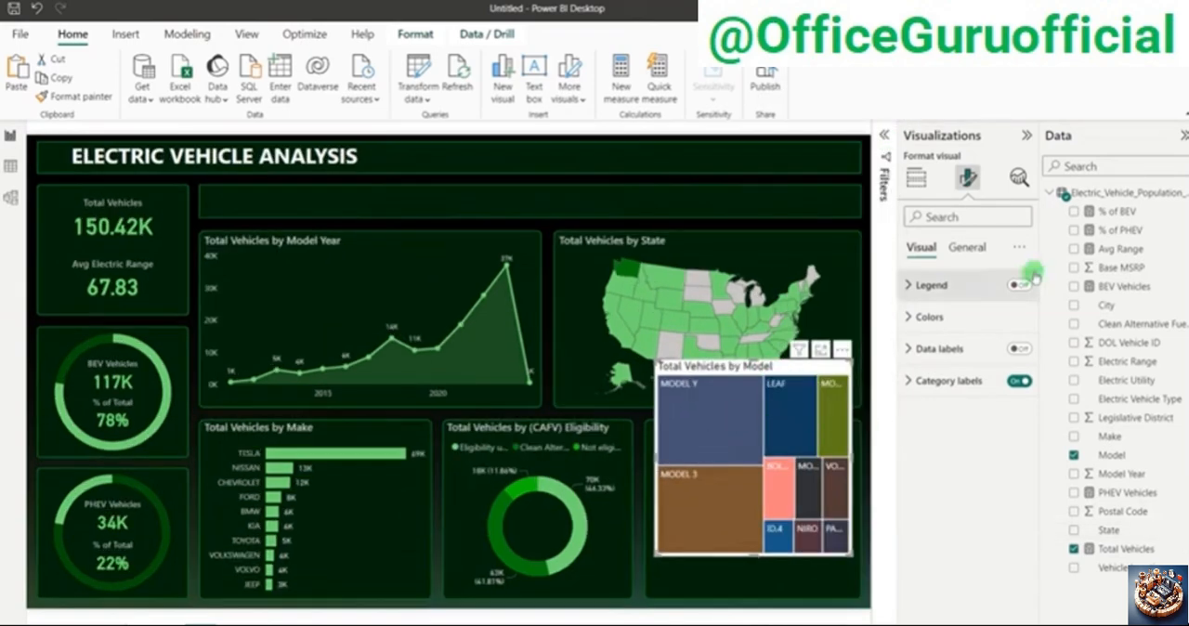
Step: Copy the formatting of the Total Vehicles by Make bar chart onto the treemap with Format Painter
click(418, 441)
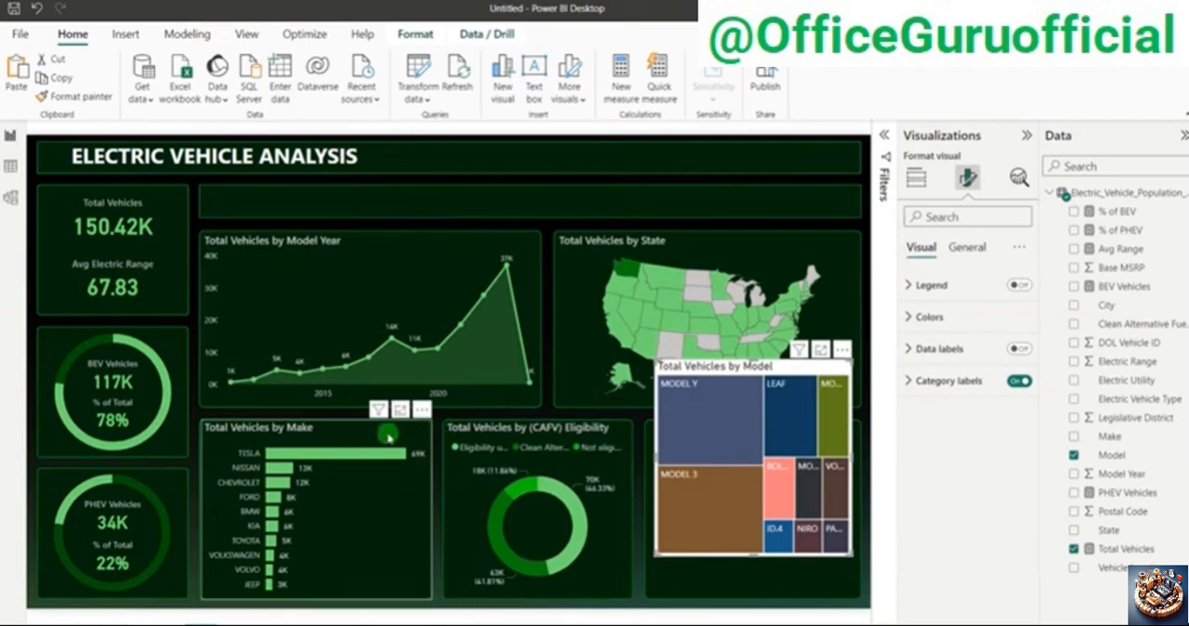
click(76, 96)
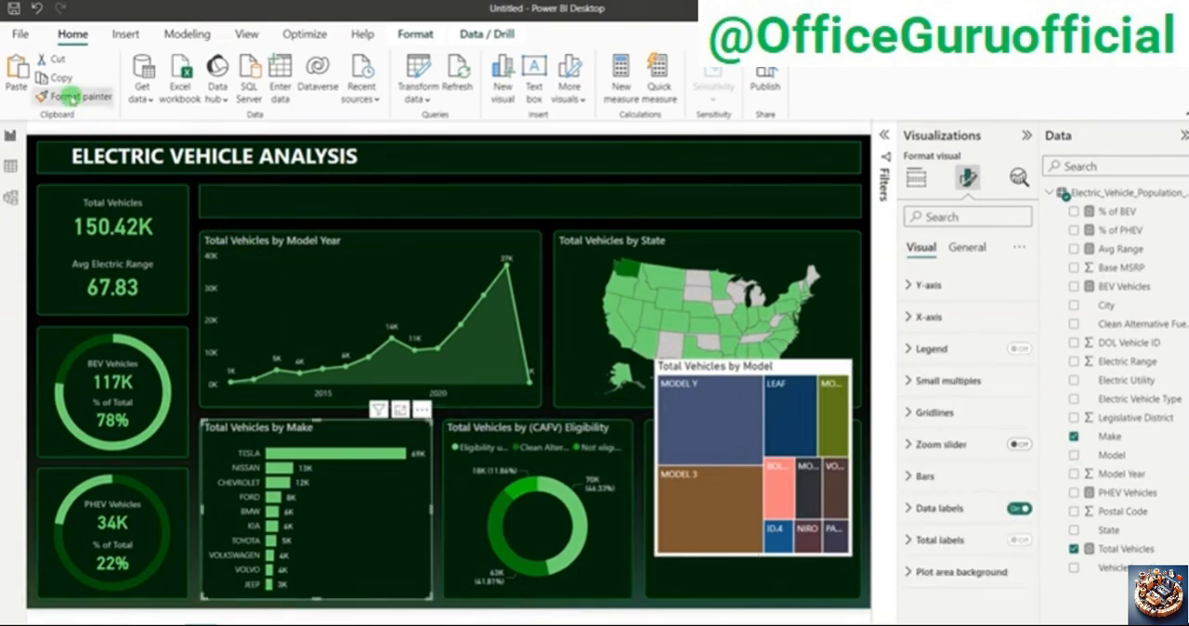
click(792, 362)
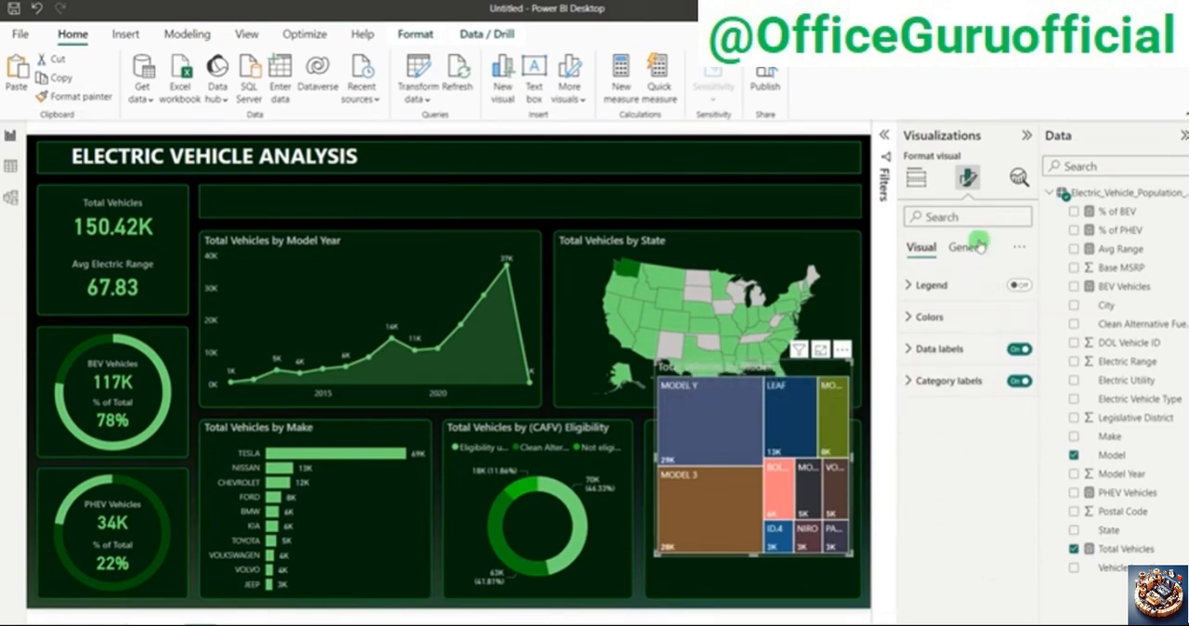
Step: Set the treemap's colors to conditional formatting with a Gradient style based on Total Vehicles
click(948, 317)
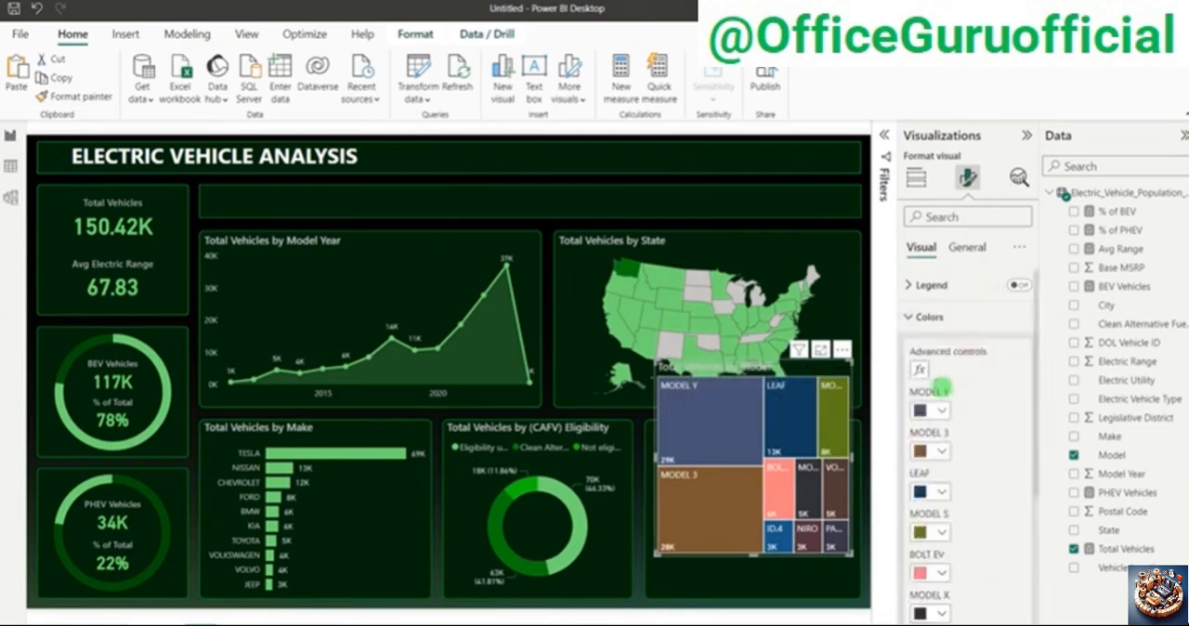
scroll(1009, 401, down, 2)
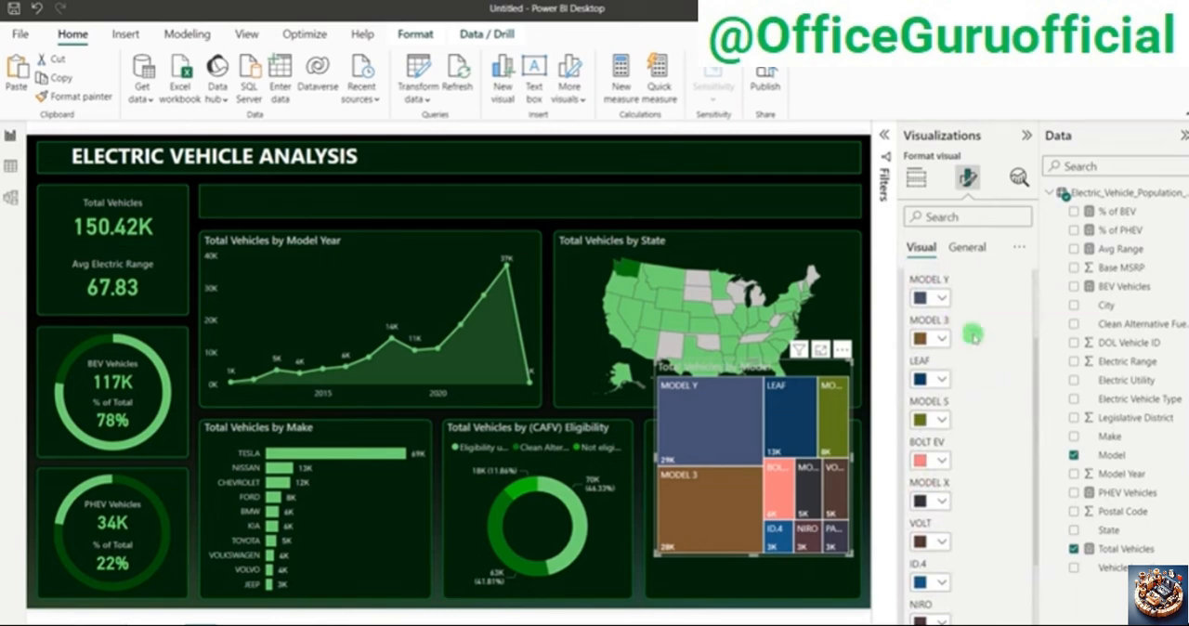
click(920, 317)
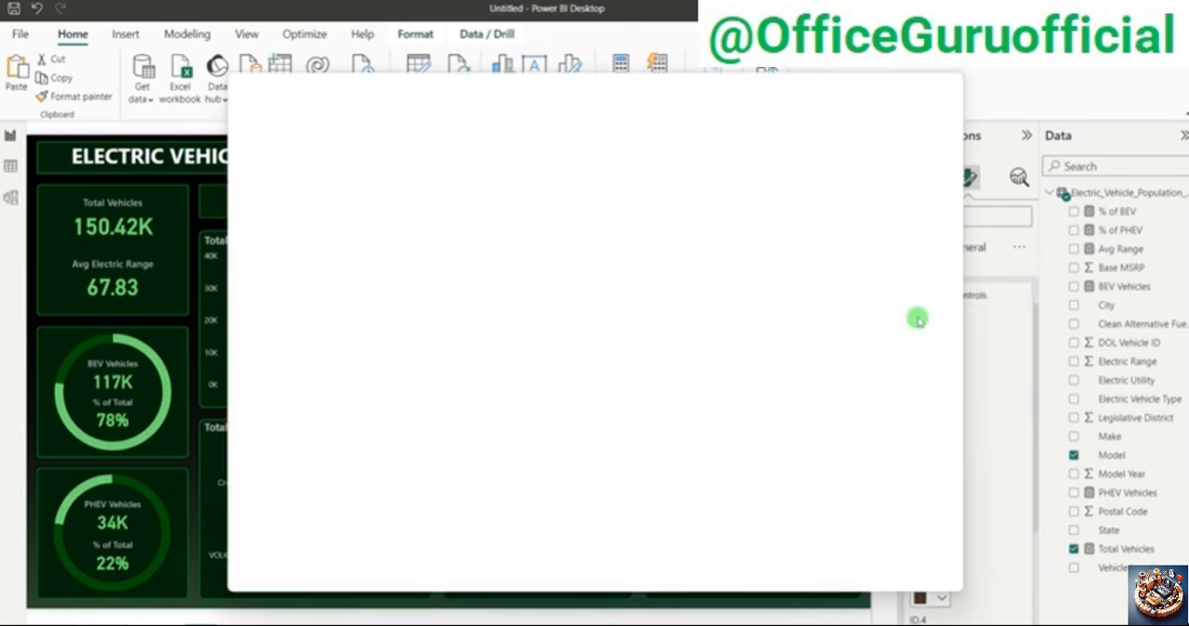
click(291, 154)
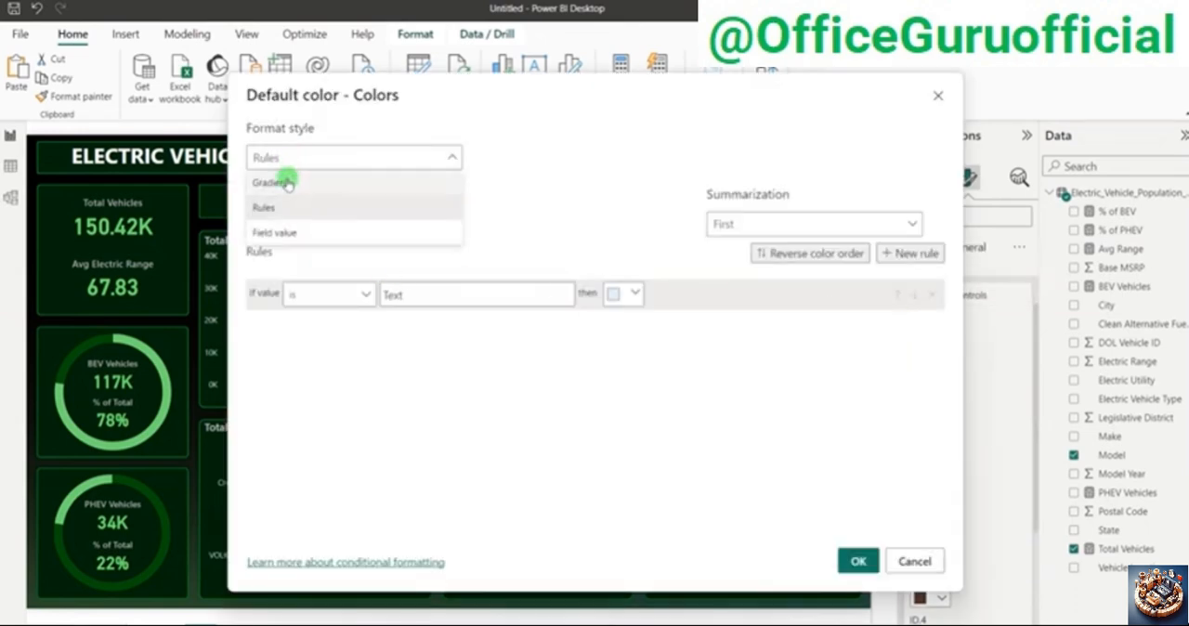
click(289, 178)
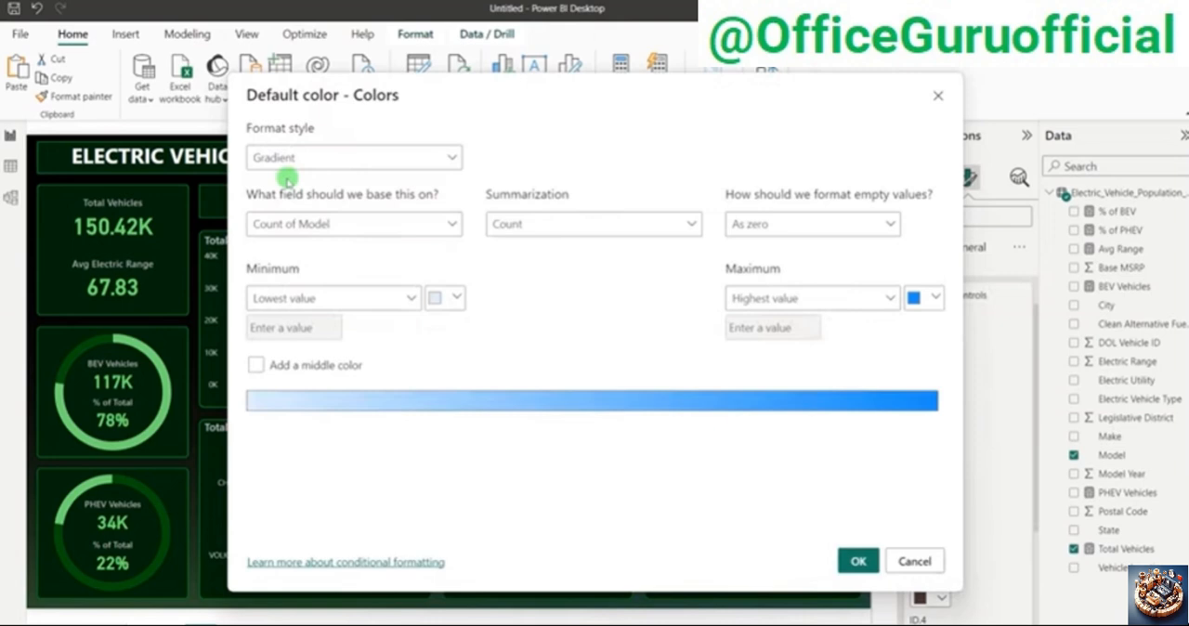
click(331, 226)
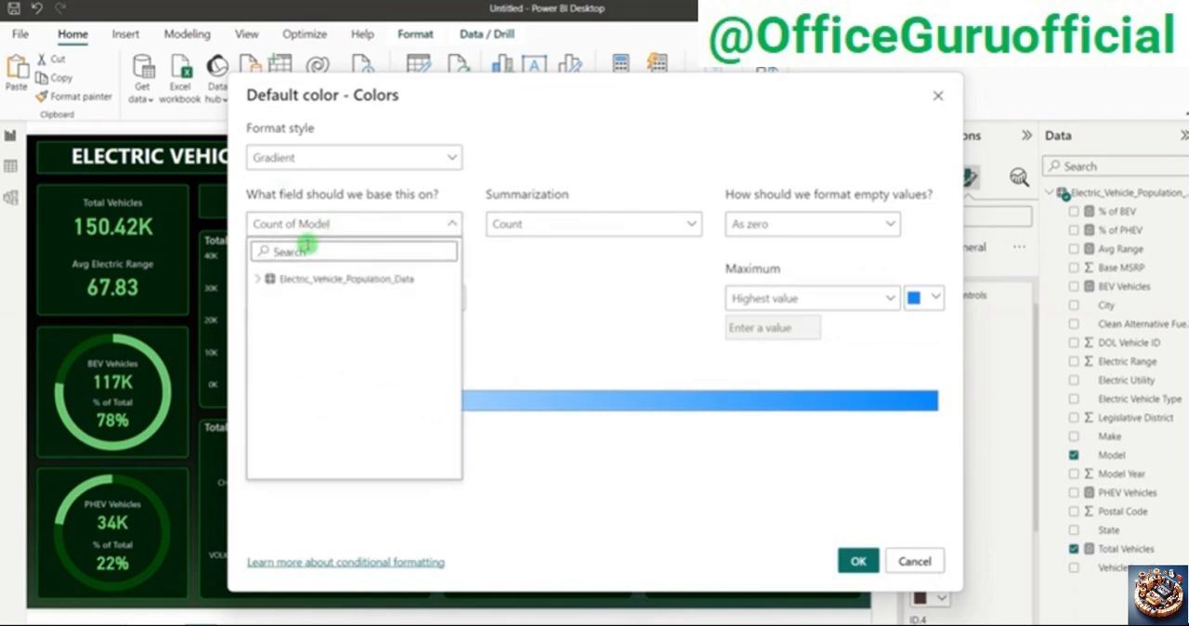
text(tot)
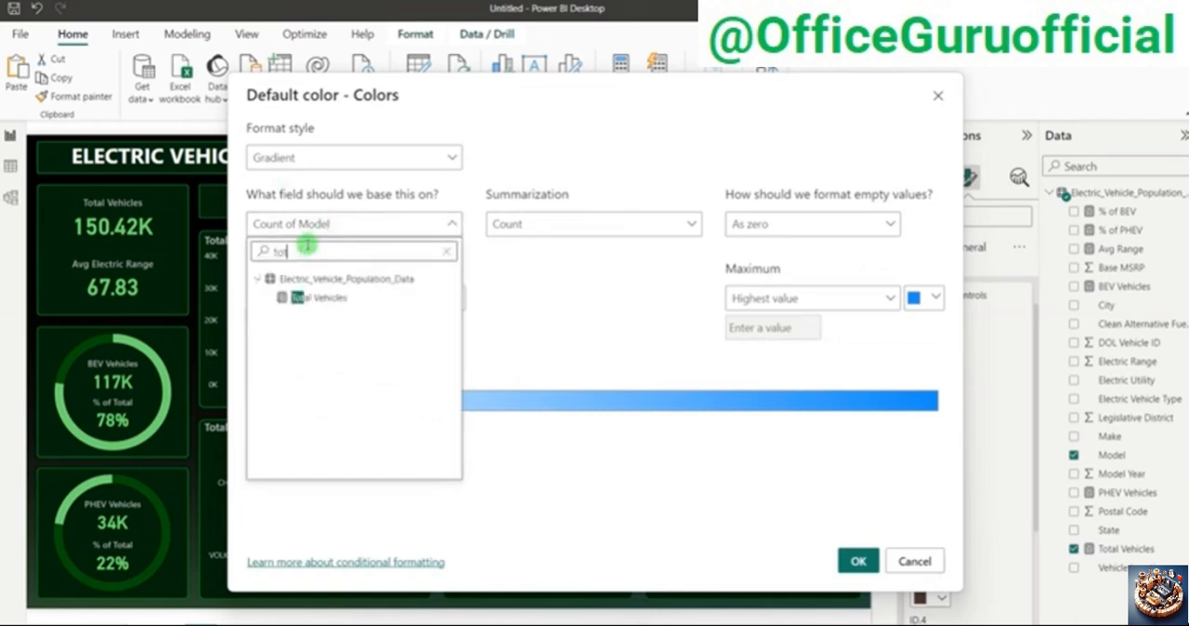
click(335, 298)
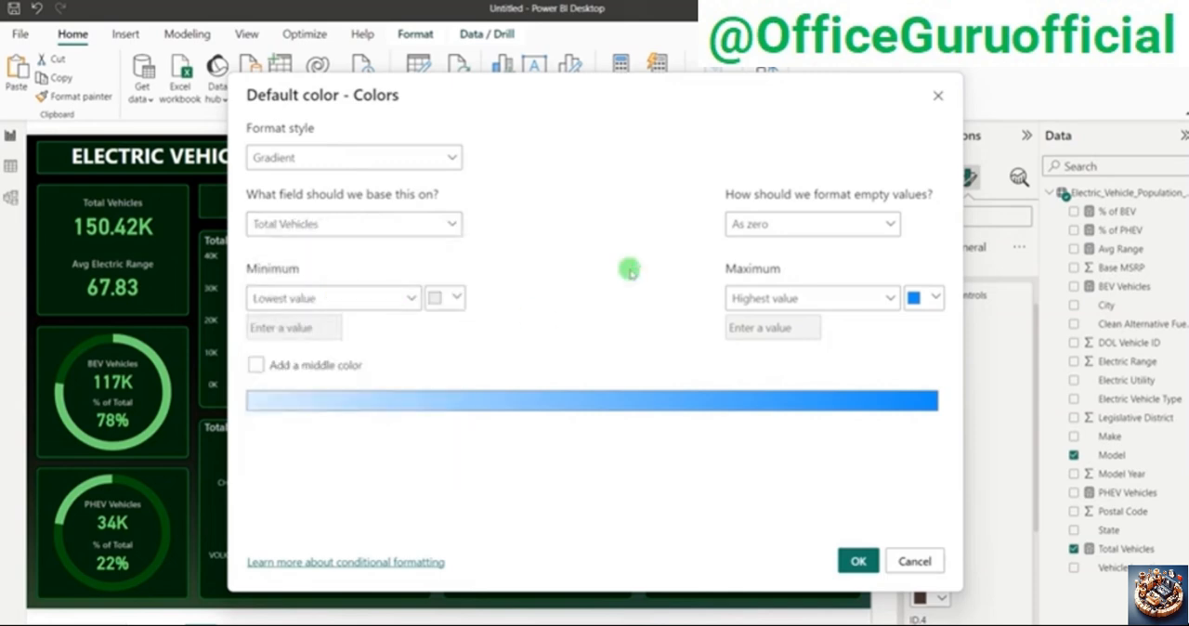
Step: Set the gradient's minimum color to the custom green #037D0B
click(452, 301)
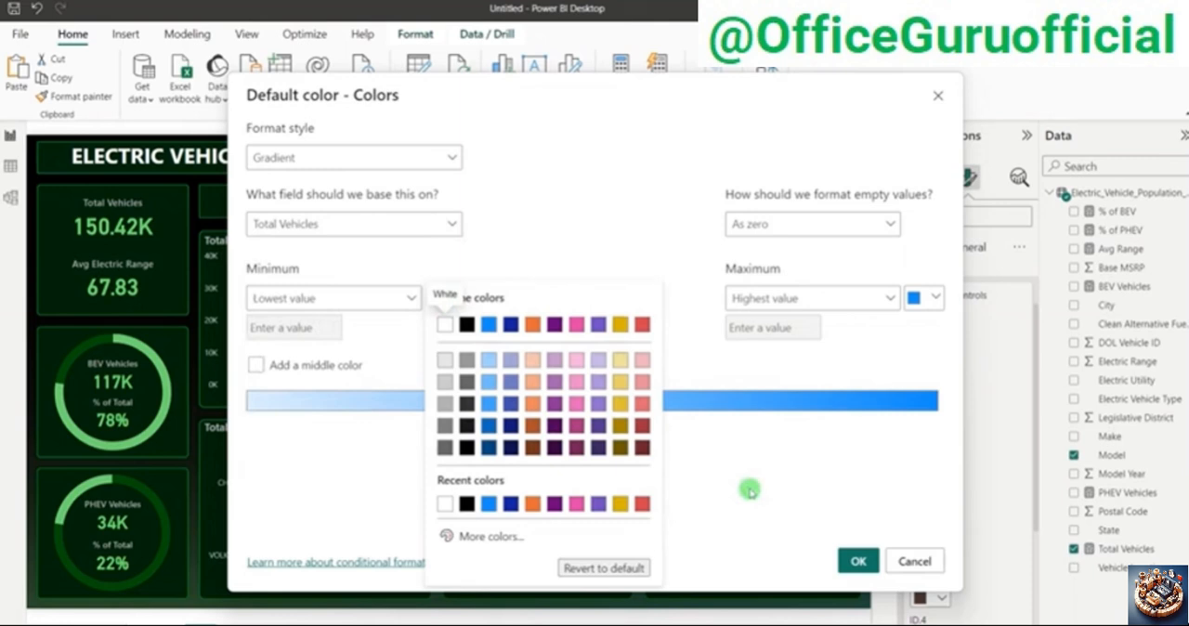
click(495, 537)
click(511, 484)
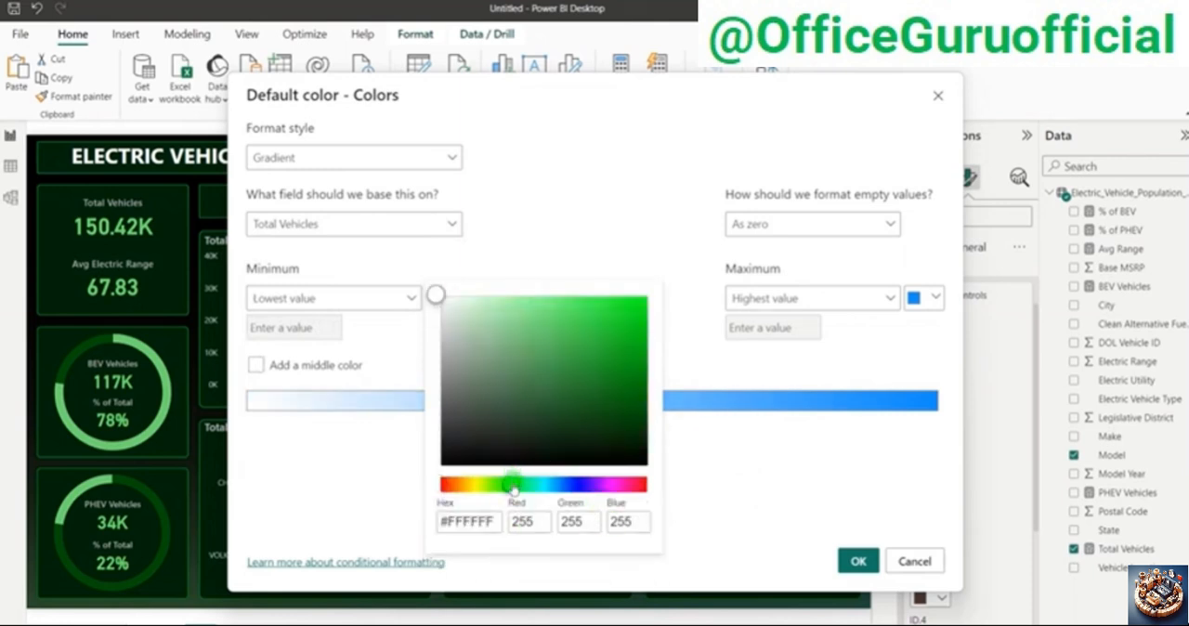
click(636, 381)
click(642, 389)
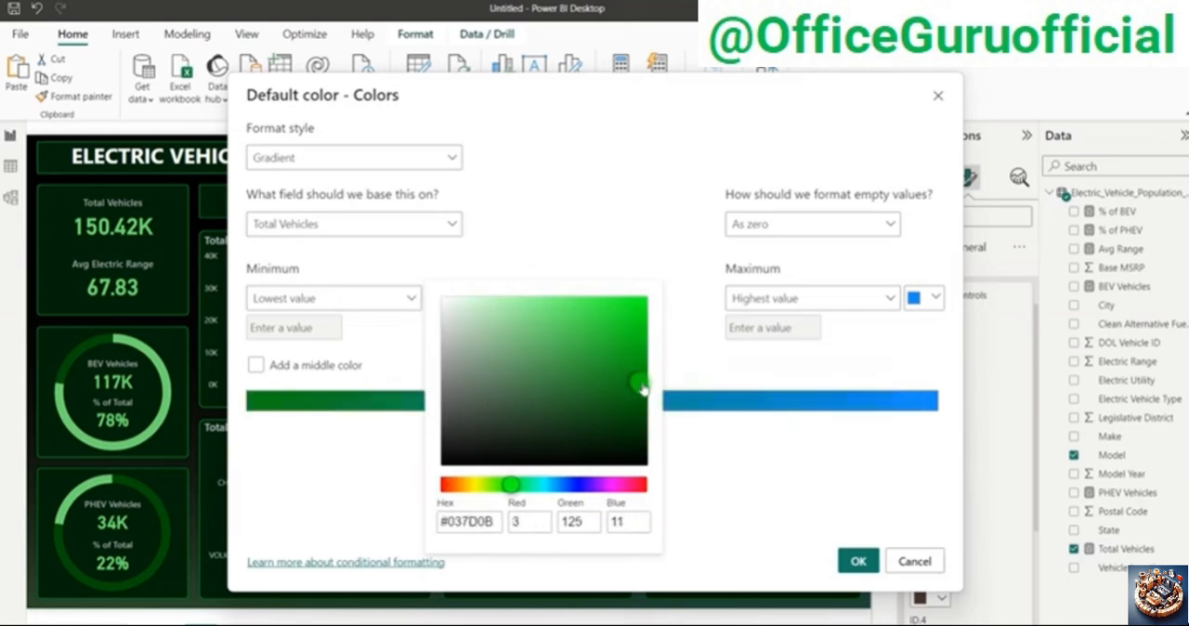
click(810, 420)
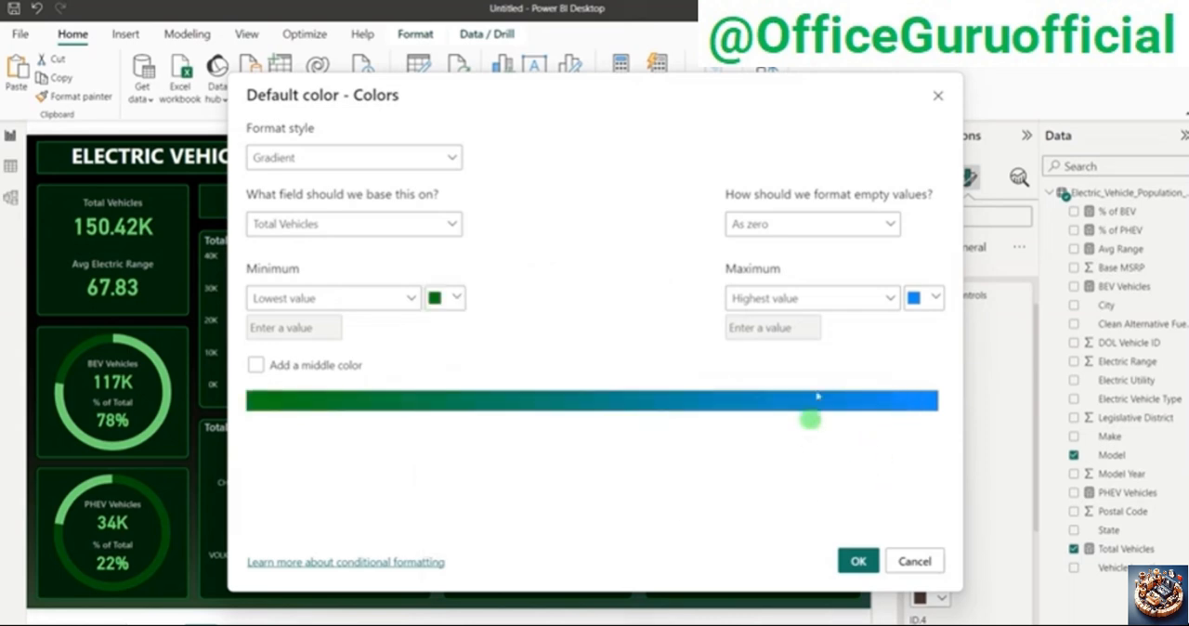
Step: Set the gradient's maximum color to a brighter custom green and apply the gradient to the treemap
click(930, 301)
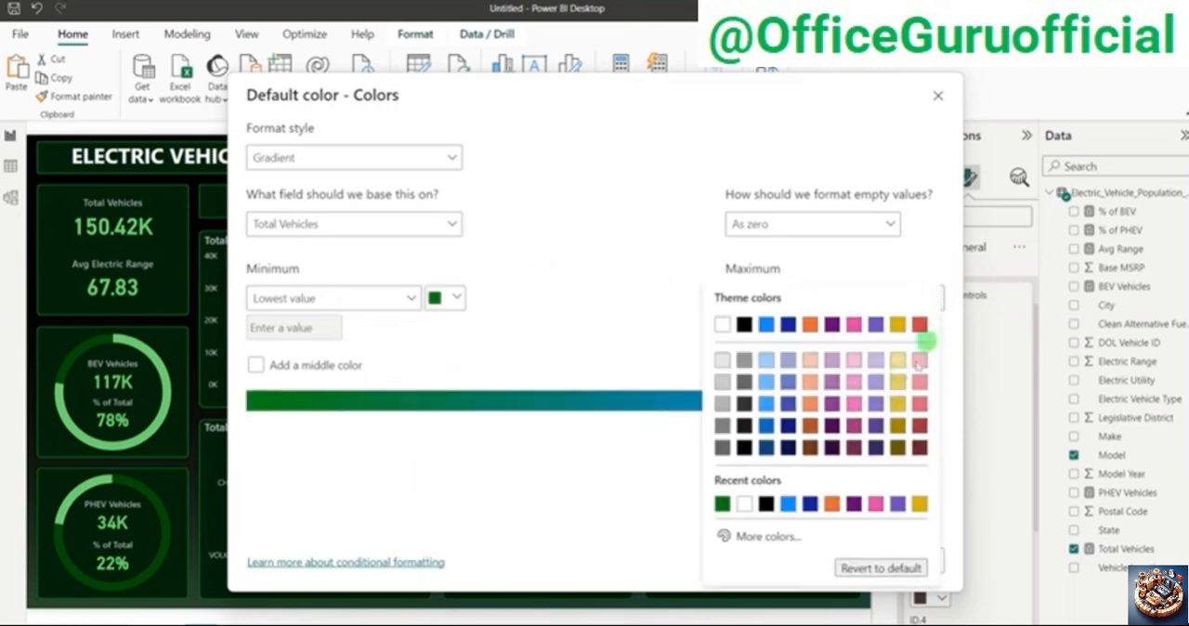
click(772, 536)
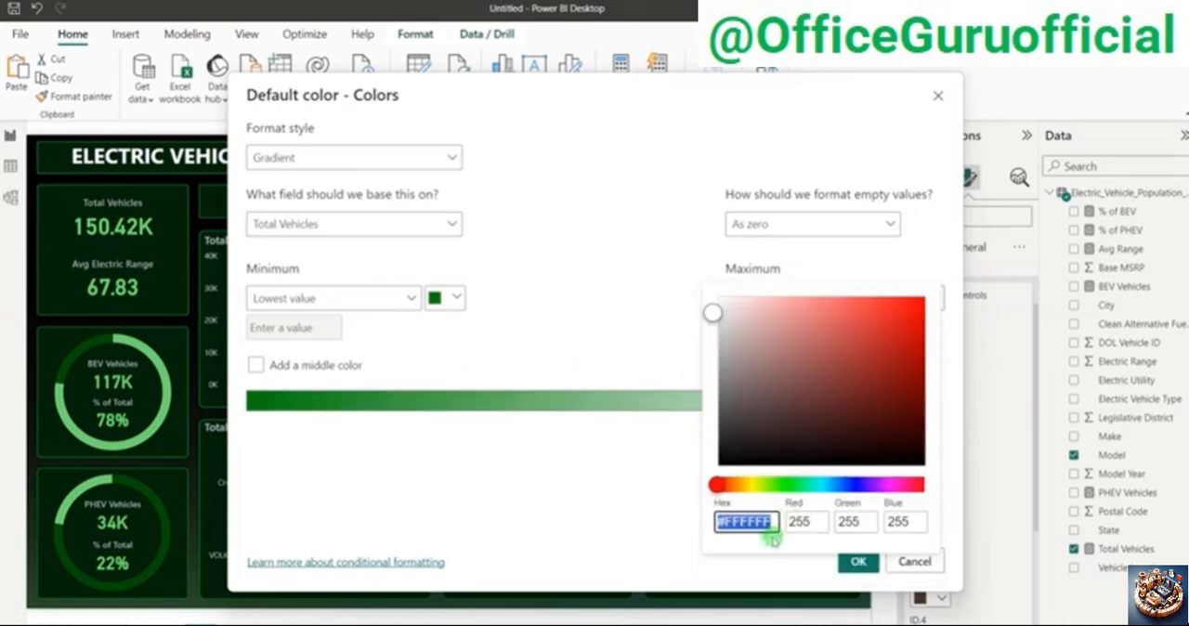
click(788, 485)
mouse_move(913, 369)
mouse_down()
mouse_move(905, 361)
mouse_move(922, 349)
mouse_up()
click(689, 437)
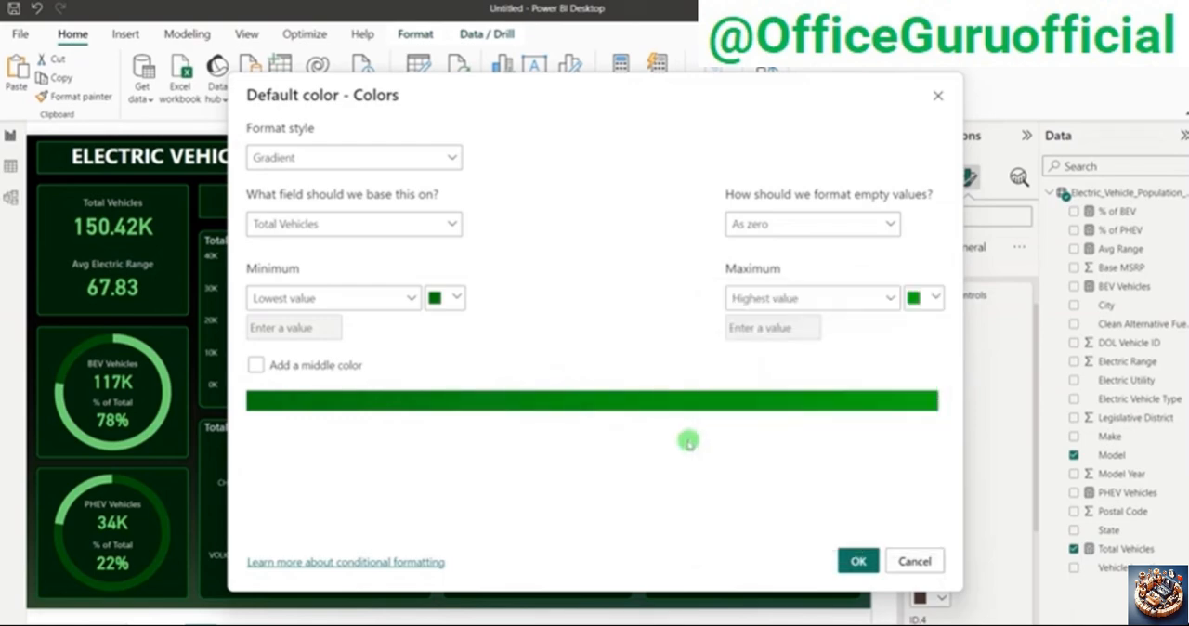
click(854, 559)
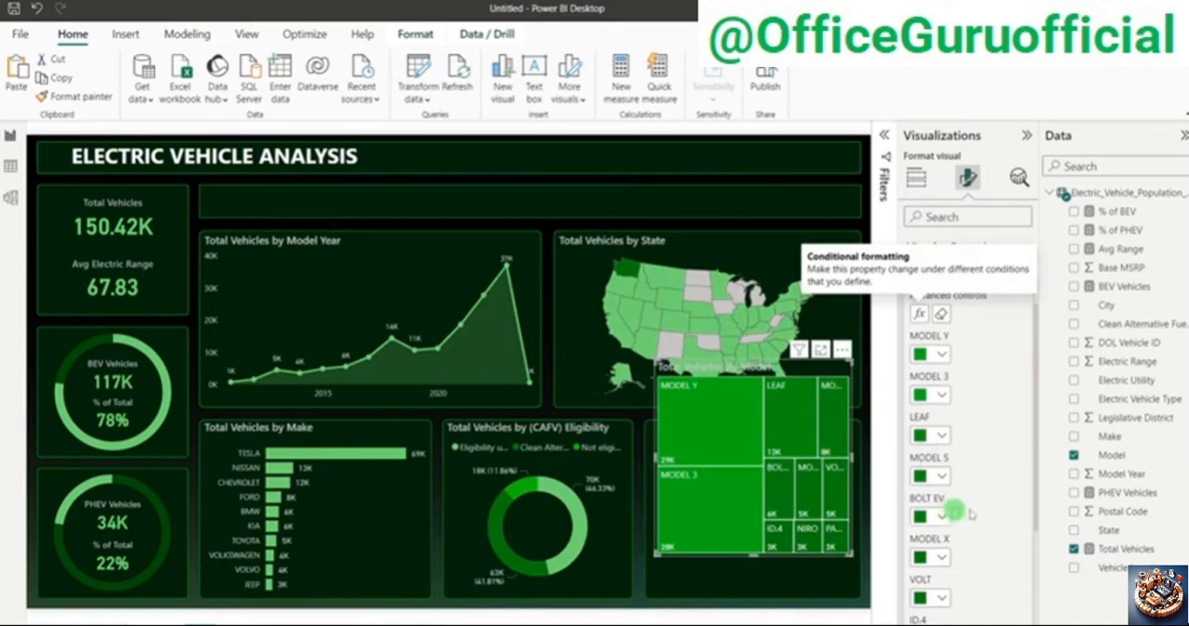
Step: Reopen the treemap's color gradient and change its maximum color to a darker green
click(920, 316)
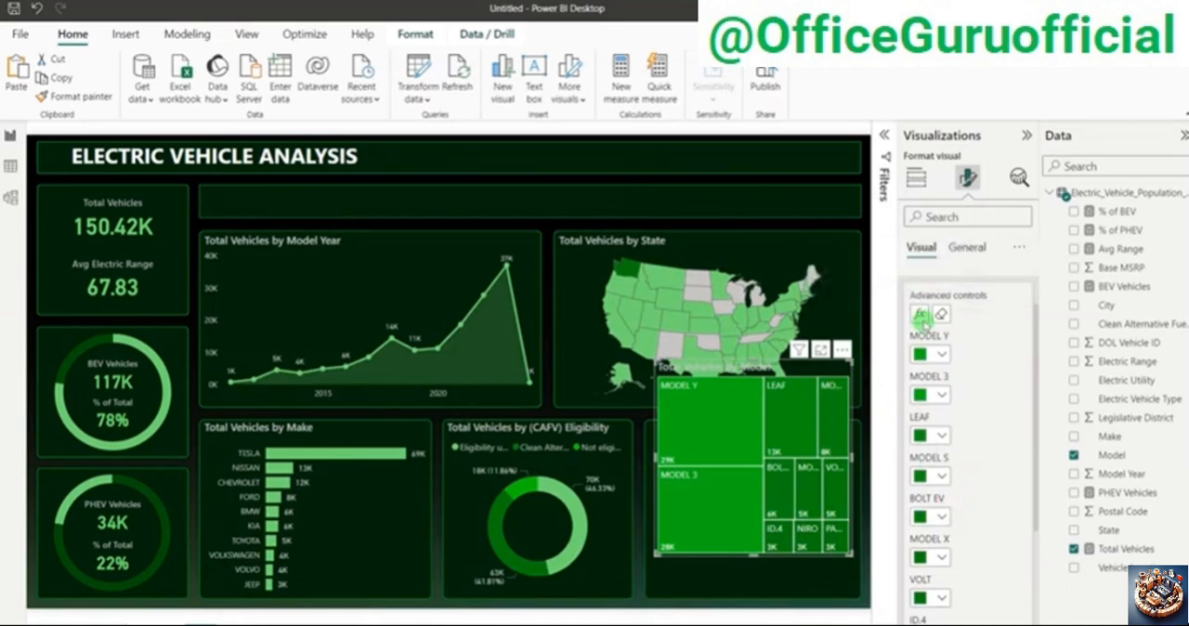
click(936, 299)
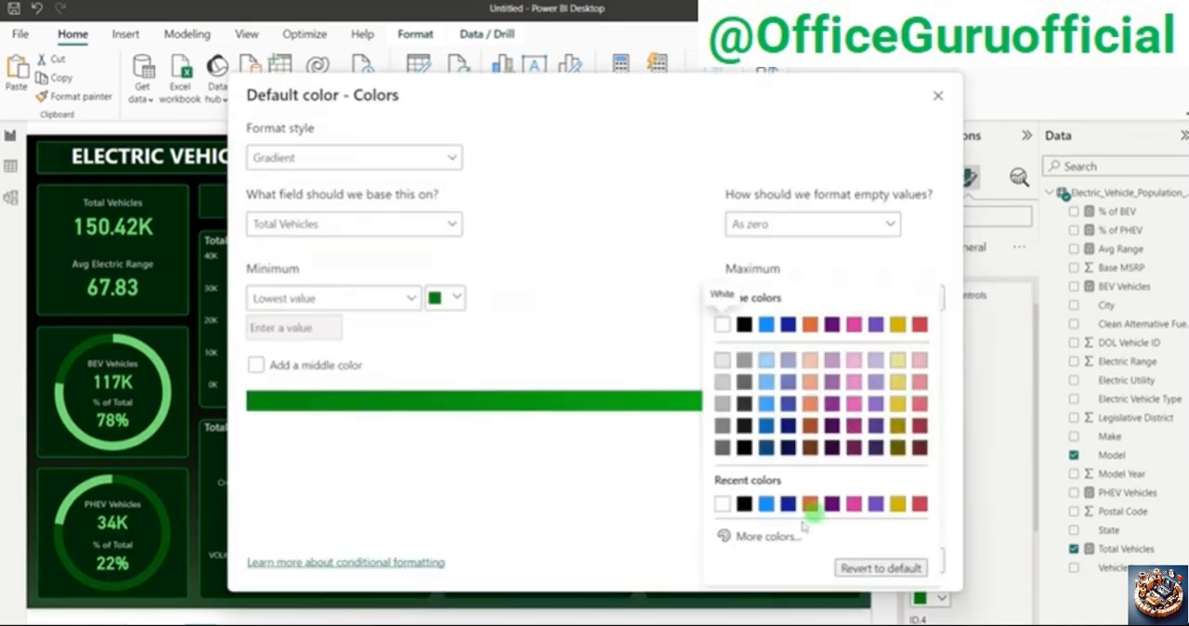
click(768, 536)
click(925, 370)
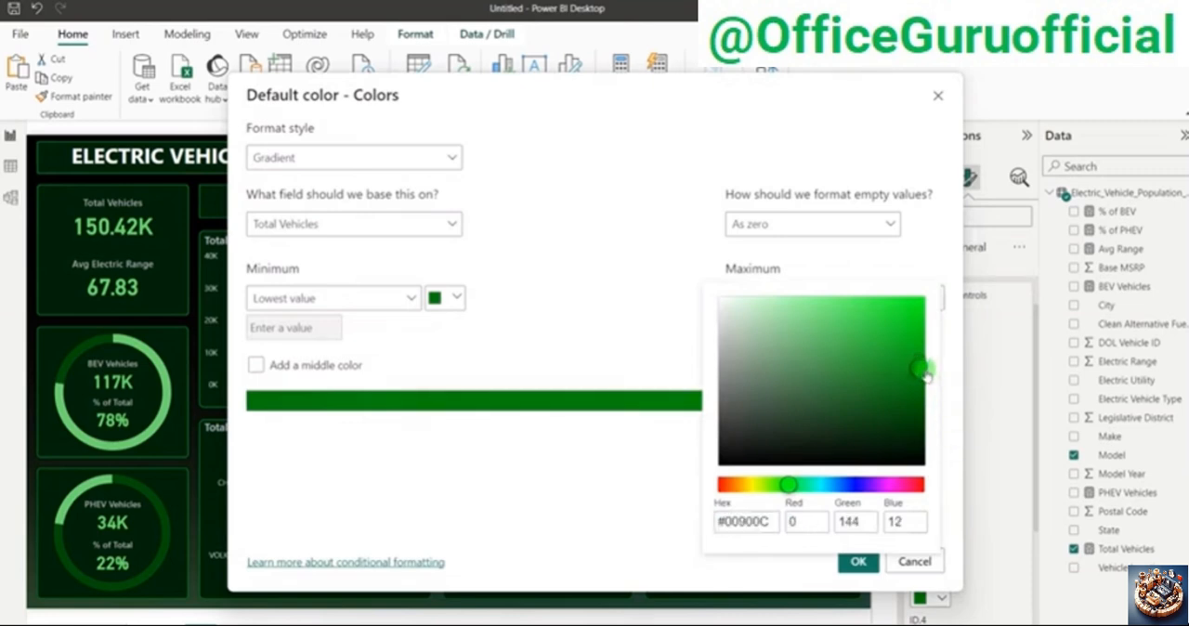
click(653, 528)
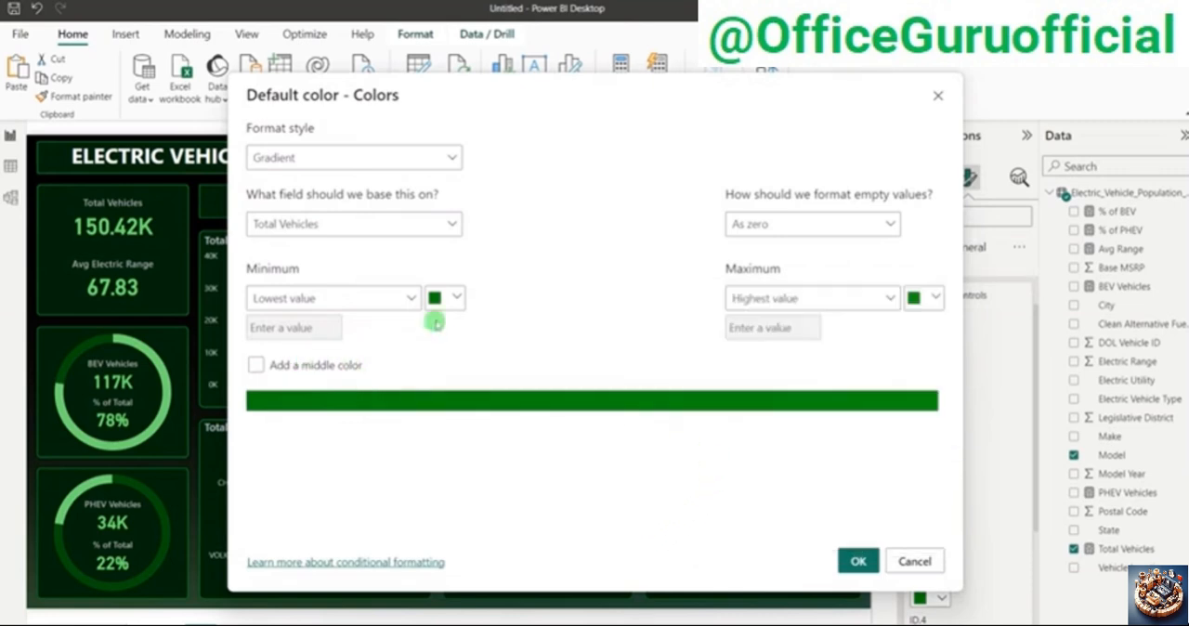
Step: Darken the gradient's minimum color to #004F05 and apply the gradient to the treemap
click(438, 303)
click(463, 537)
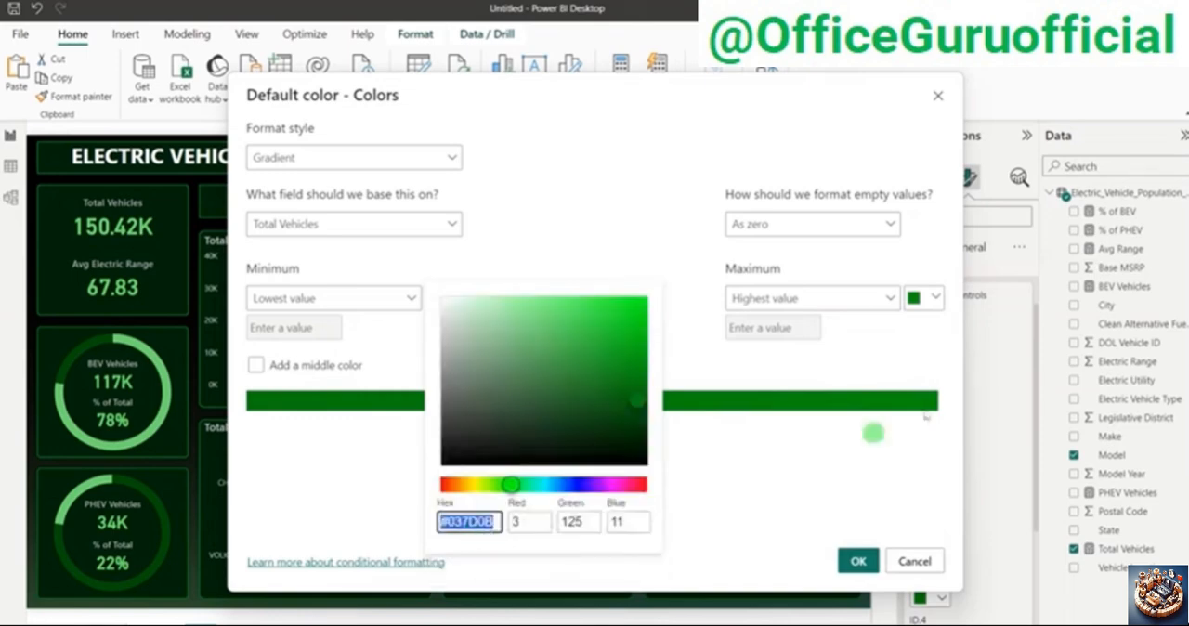
drag(618, 398, 653, 408)
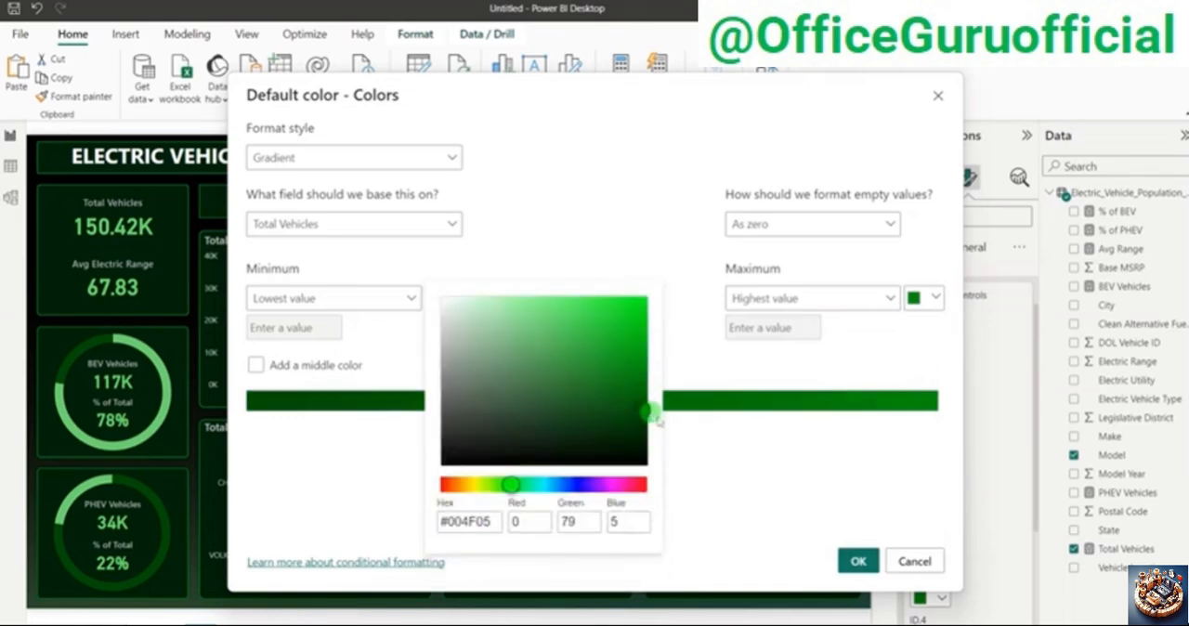
click(823, 512)
click(857, 561)
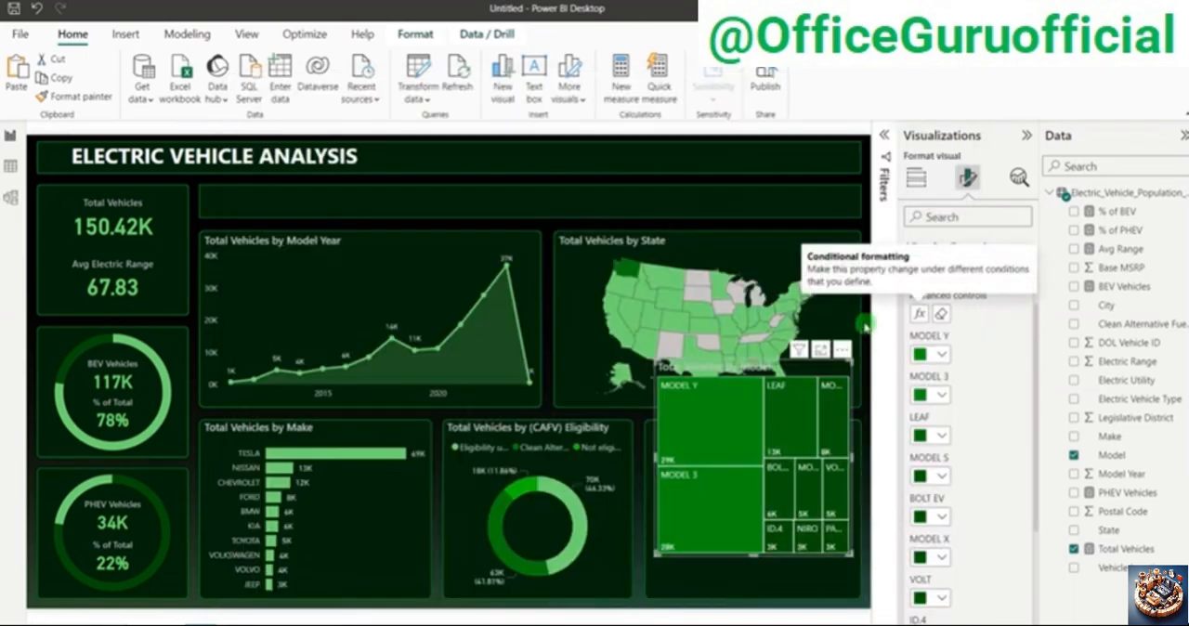
Step: Move the treemap onto the empty panel beside the donut chart and resize it to fit inside the panel's borders
click(866, 329)
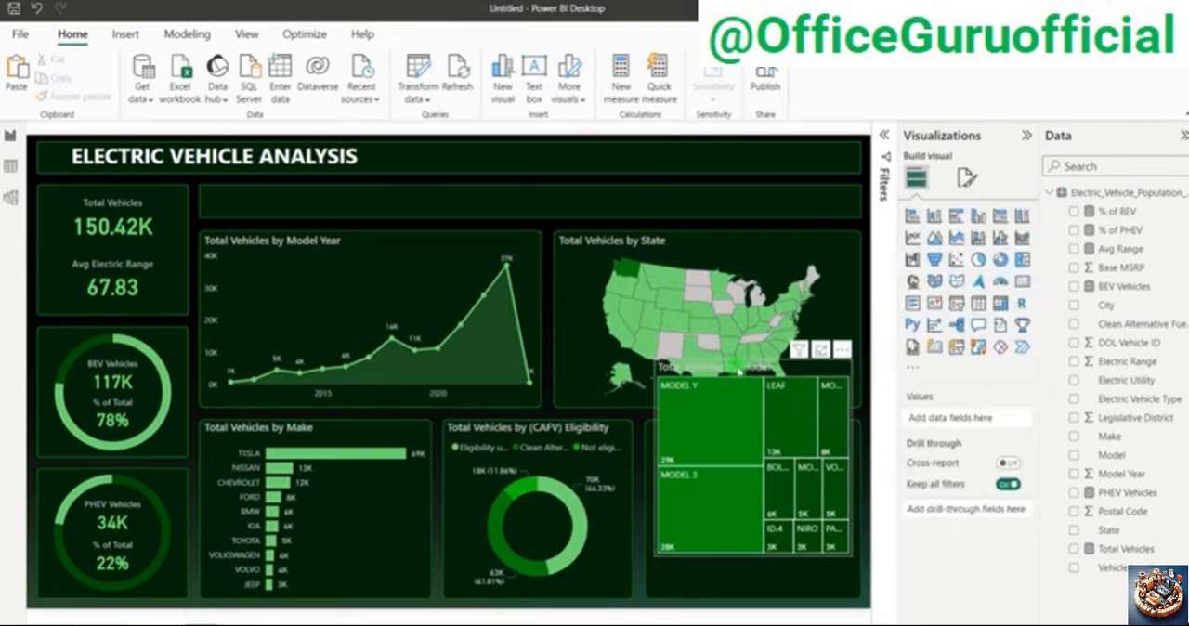
drag(738, 370, 733, 409)
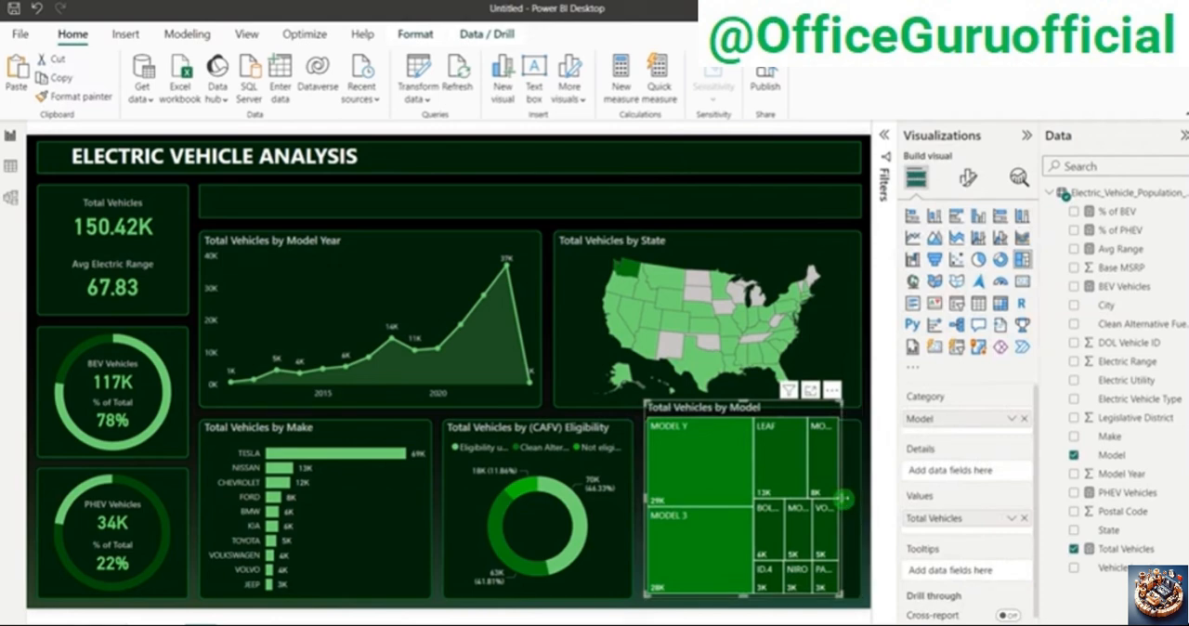
drag(844, 499, 855, 501)
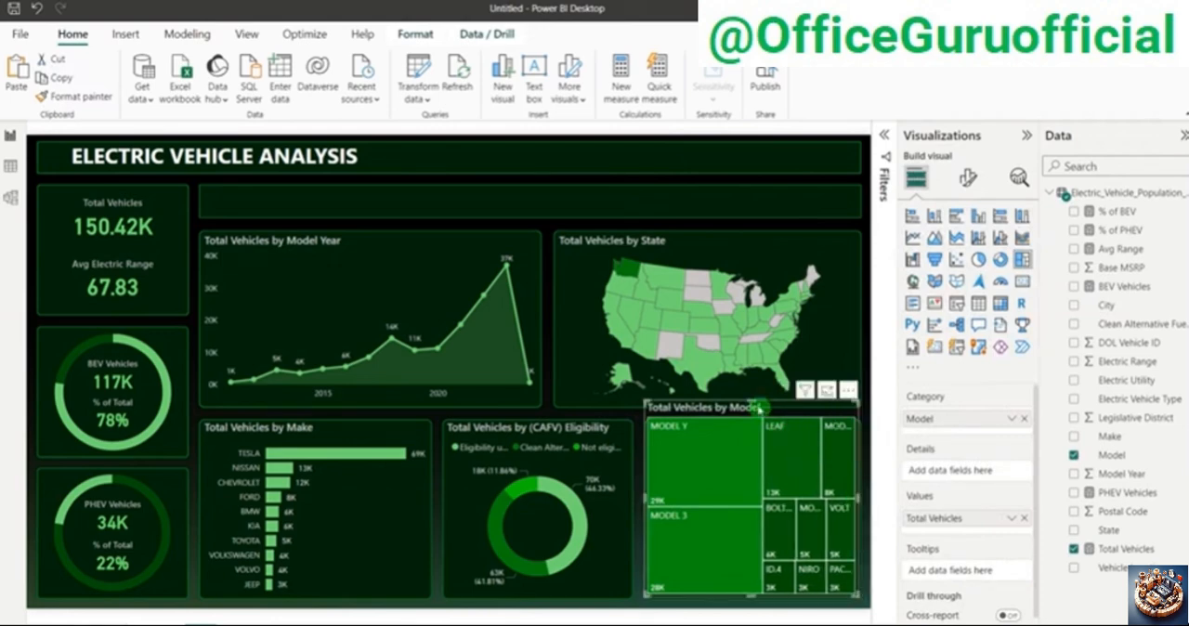
drag(755, 422, 756, 419)
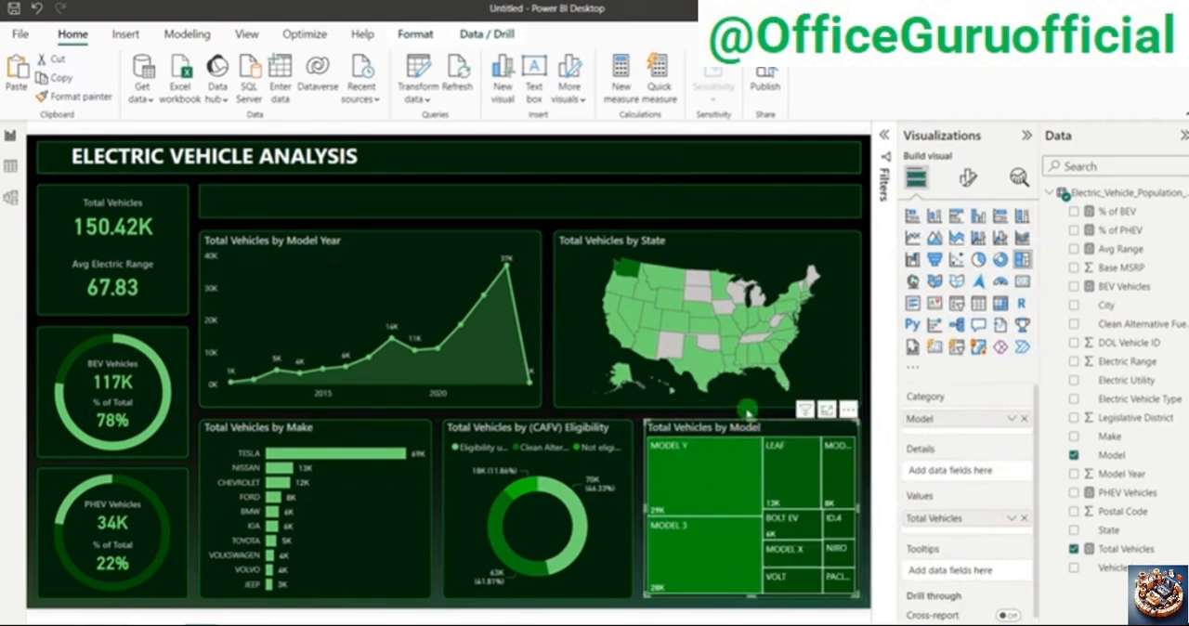
click(749, 412)
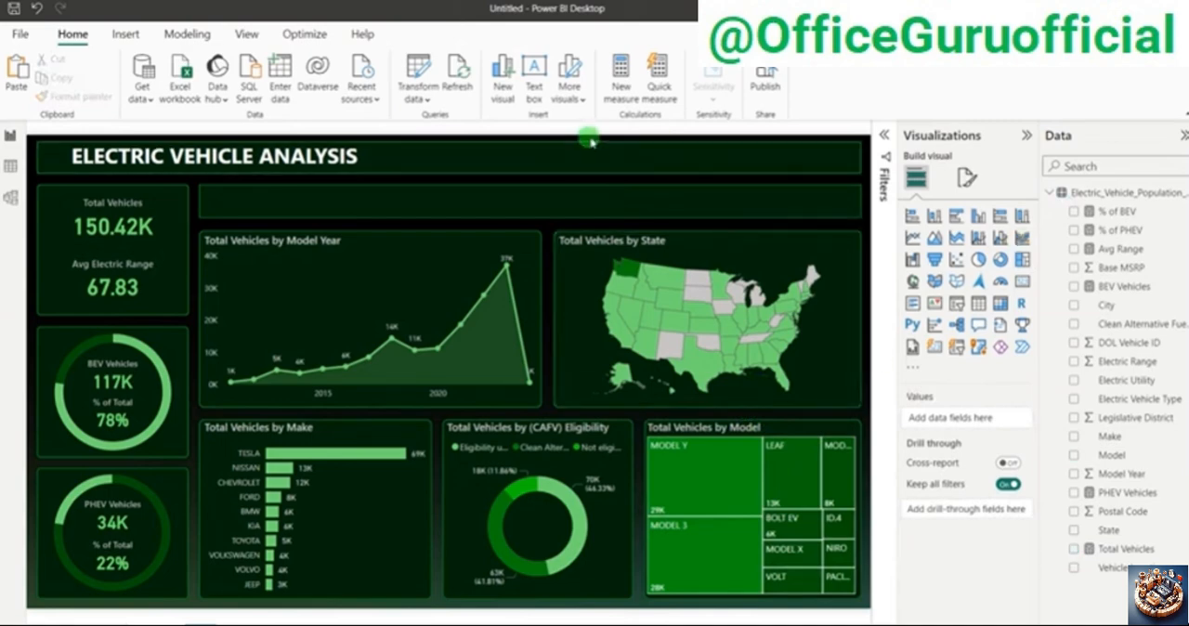
click(852, 432)
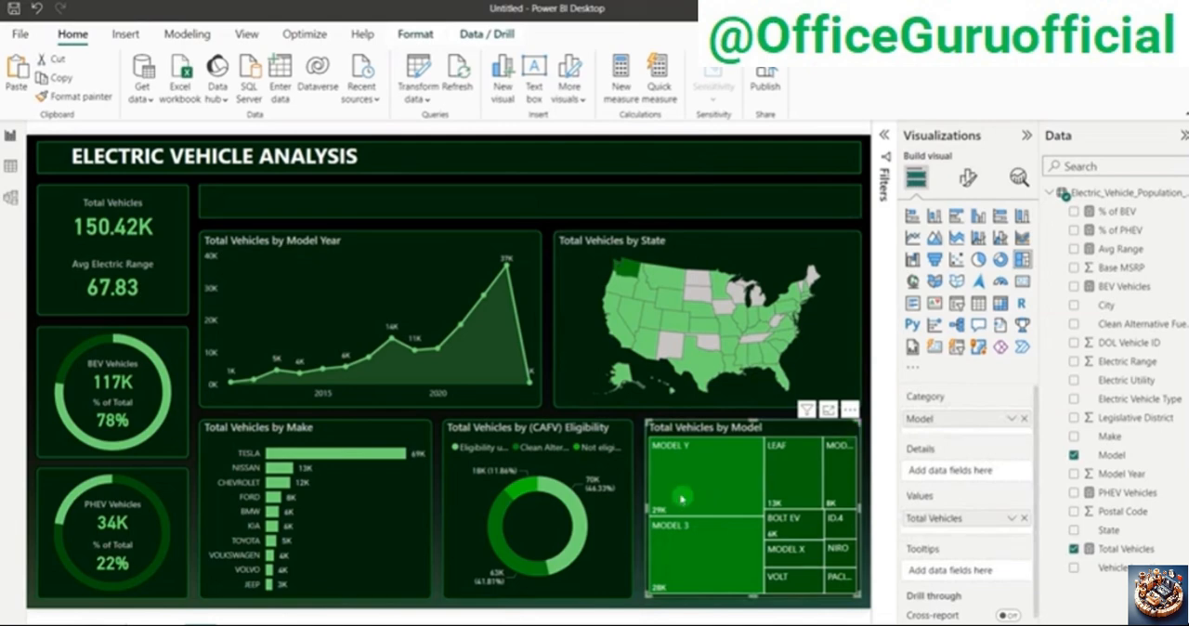
click(639, 493)
click(641, 475)
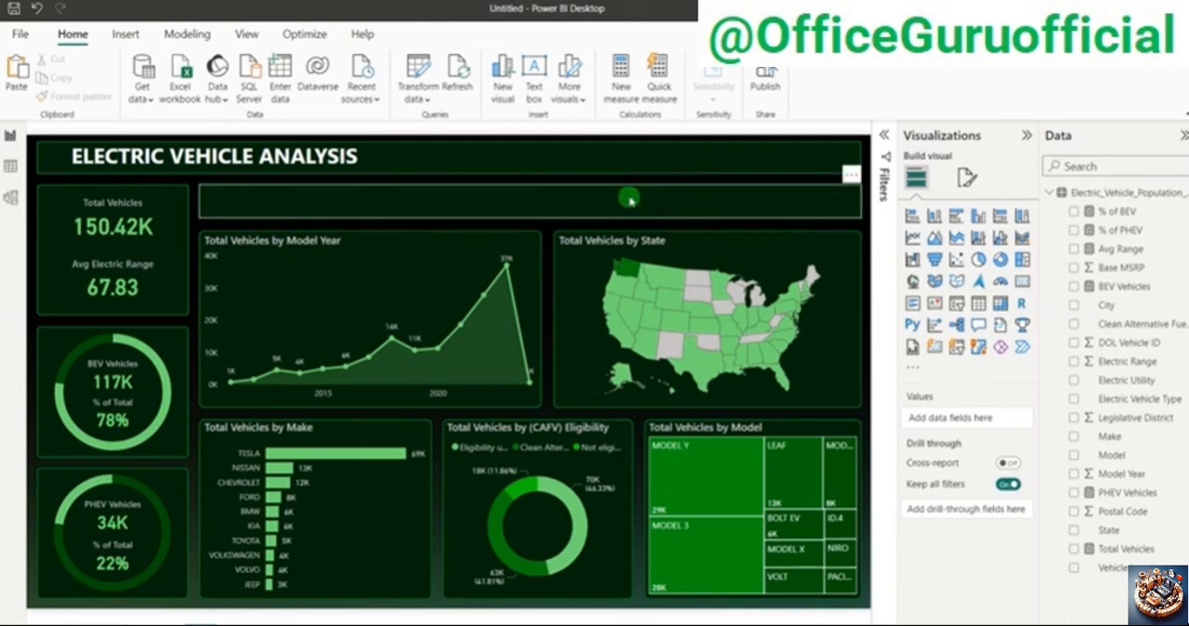
Step: Change the fill color of the empty horizontal panel below the title bar to a near-black gray
click(367, 202)
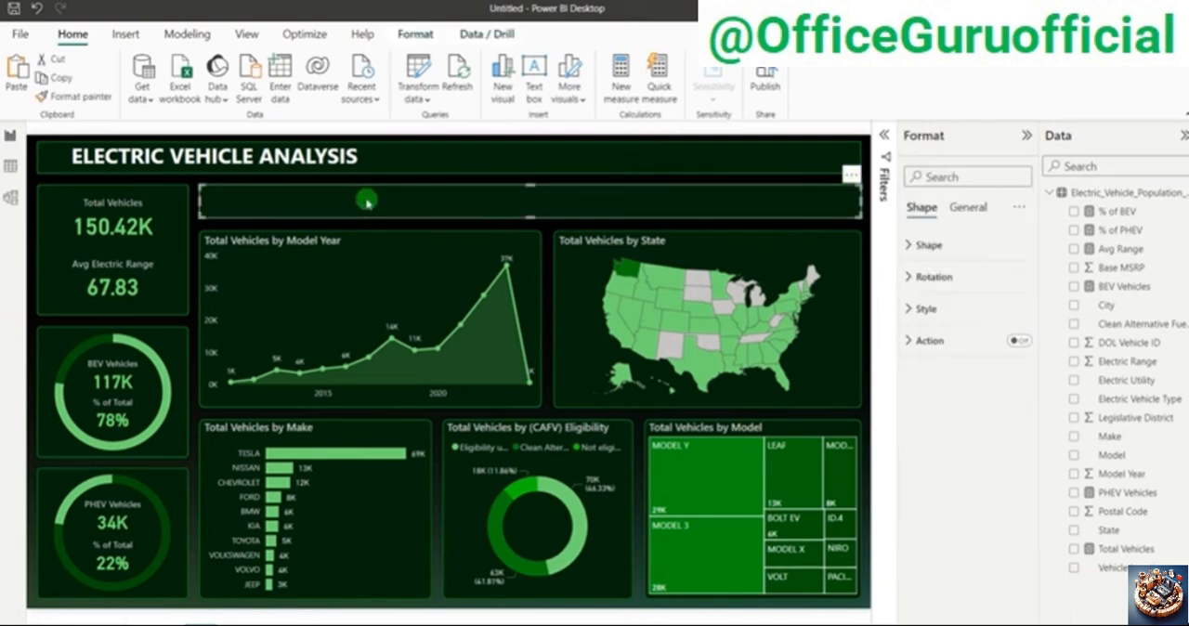
click(941, 308)
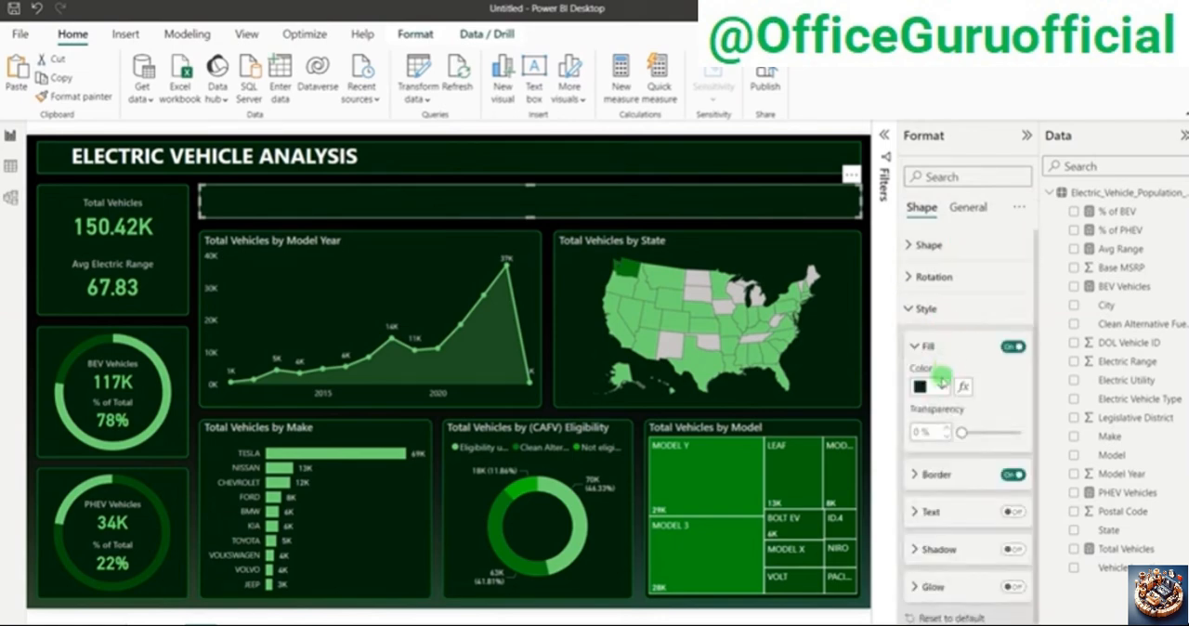
click(942, 381)
click(950, 246)
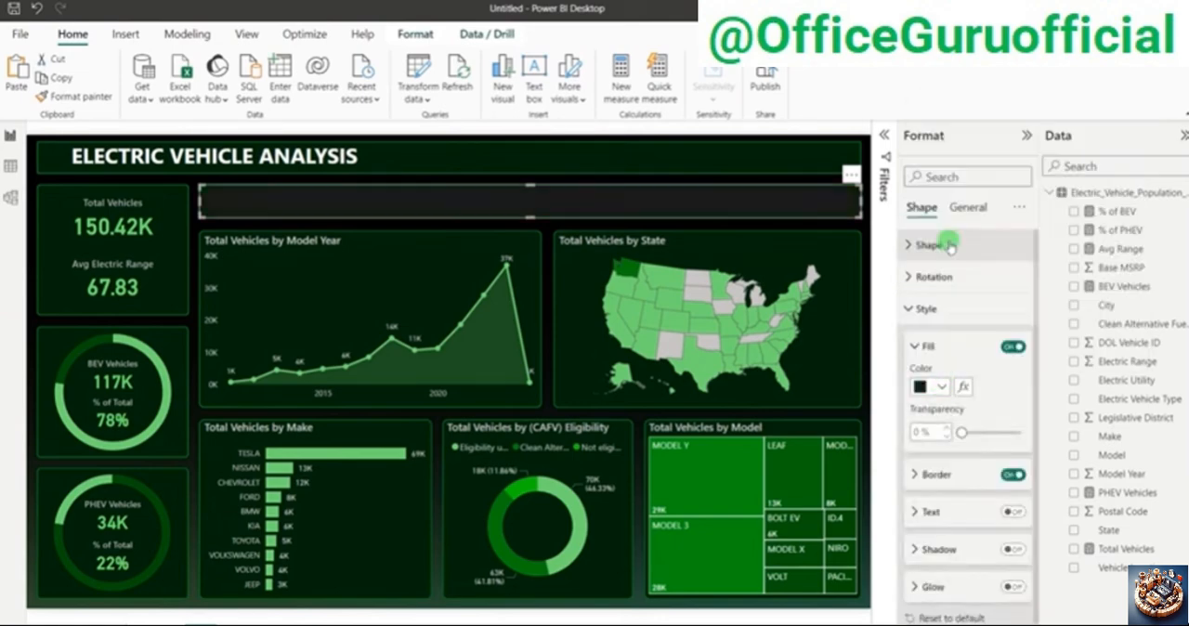
click(862, 229)
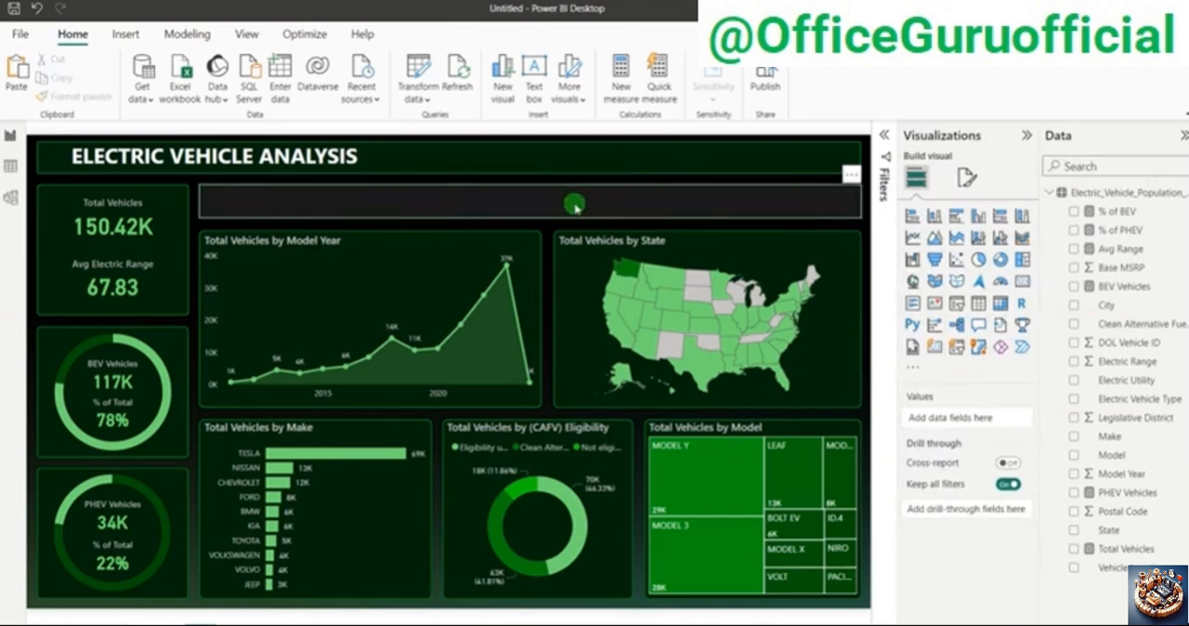
Step: Duplicate the dashboard title text box onto the empty horizontal panel and change the copy's text to FILTER PANEL
click(327, 177)
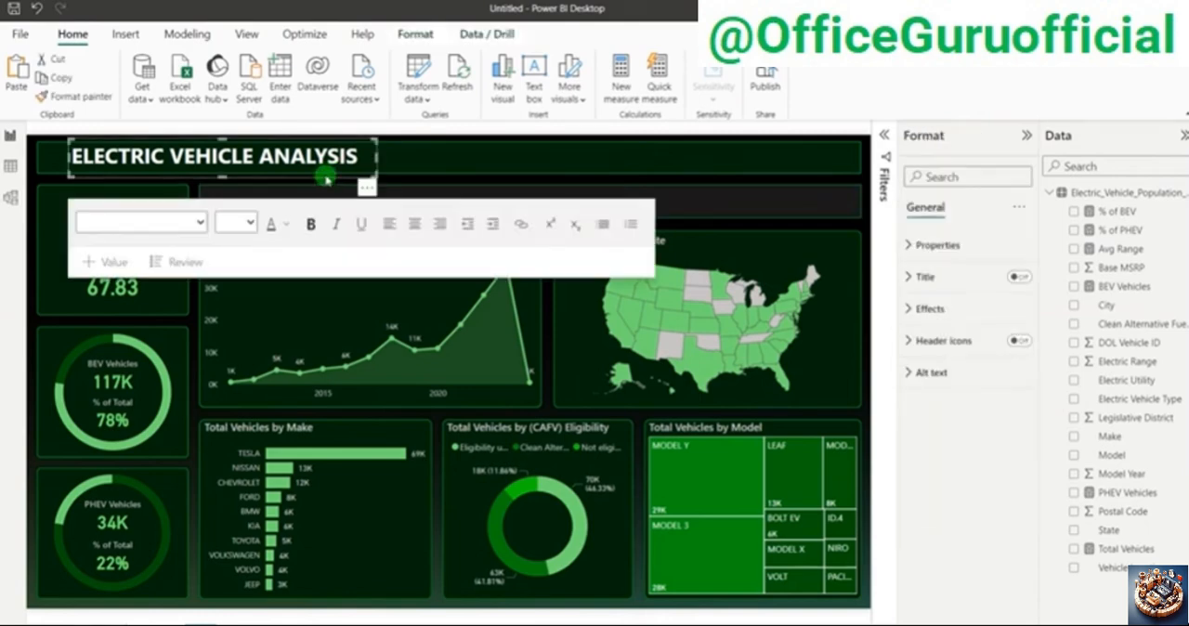
drag(327, 179, 391, 221)
triple_click(391, 221)
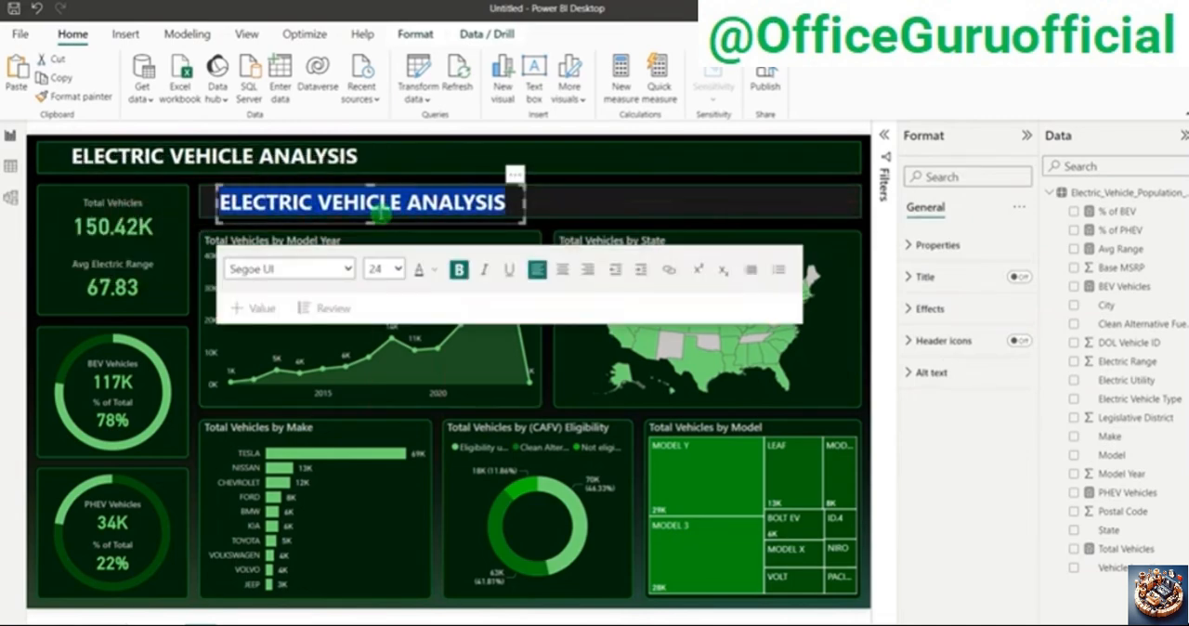
text(FILTER PANEL)
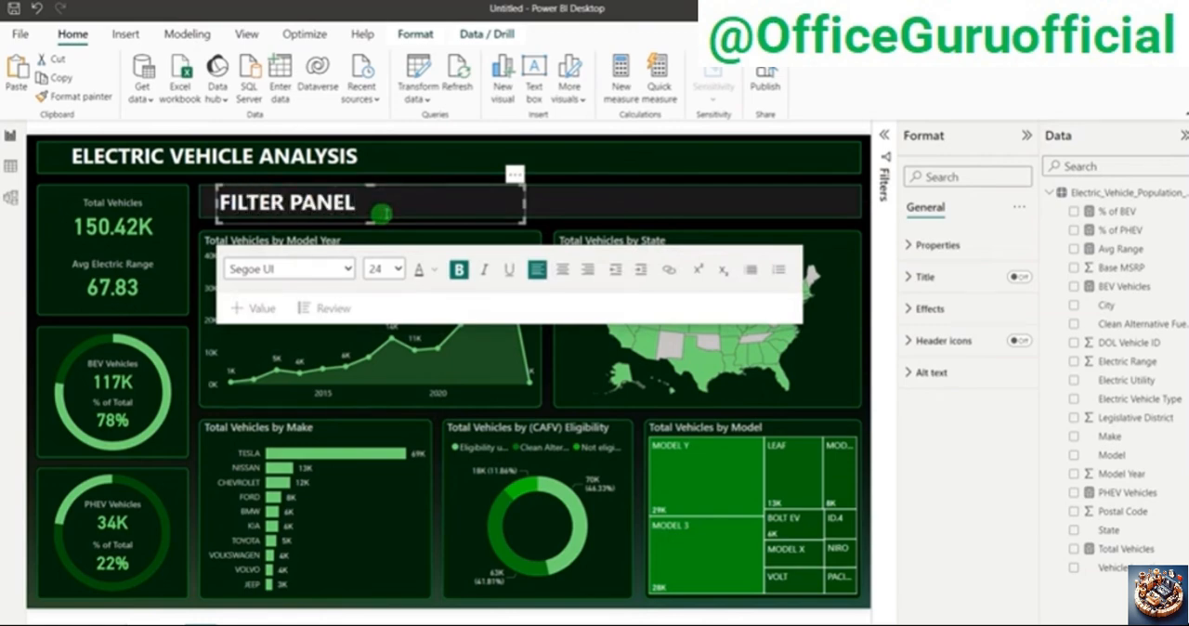
Step: Reduce the FILTER PANEL text to font size 12
drag(357, 202, 238, 190)
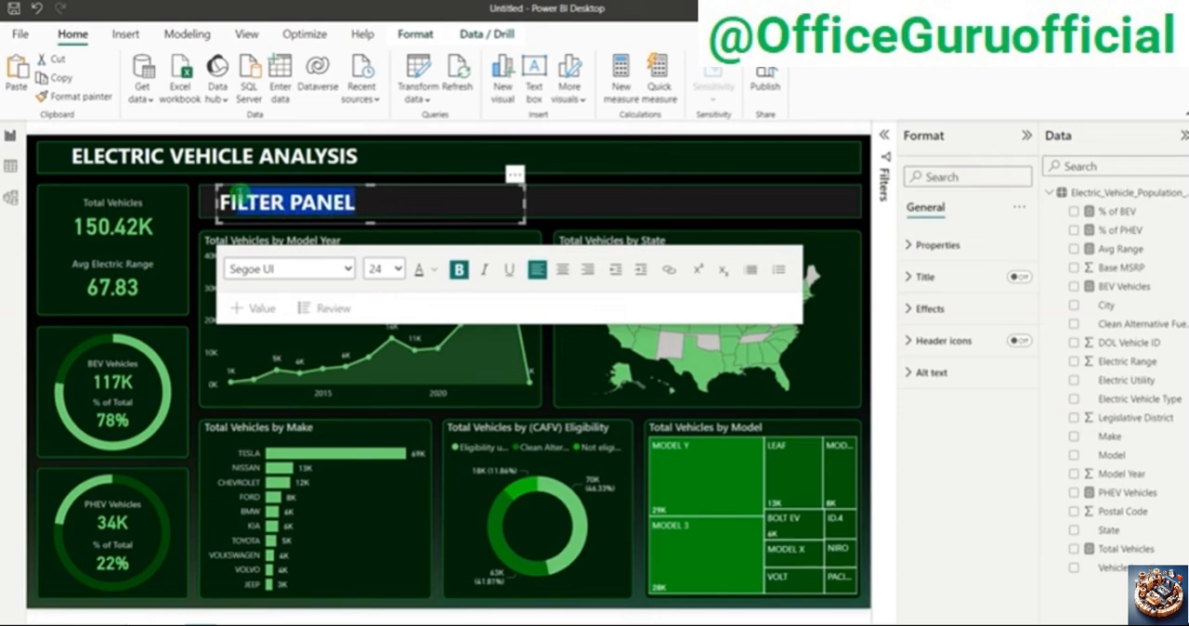
click(400, 269)
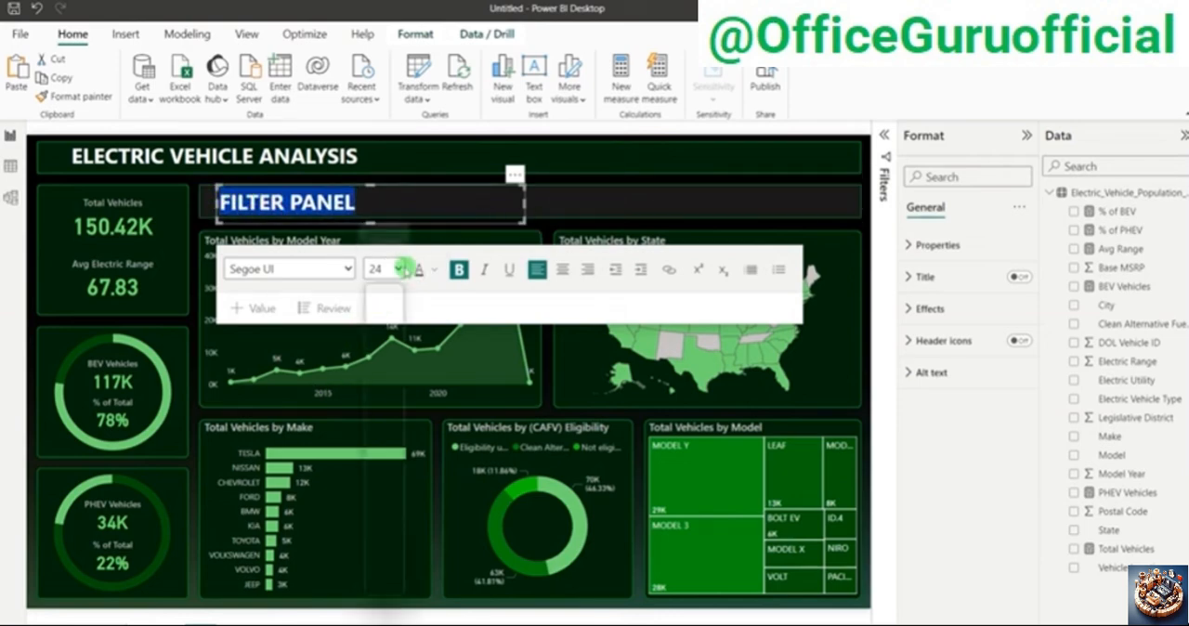
click(375, 369)
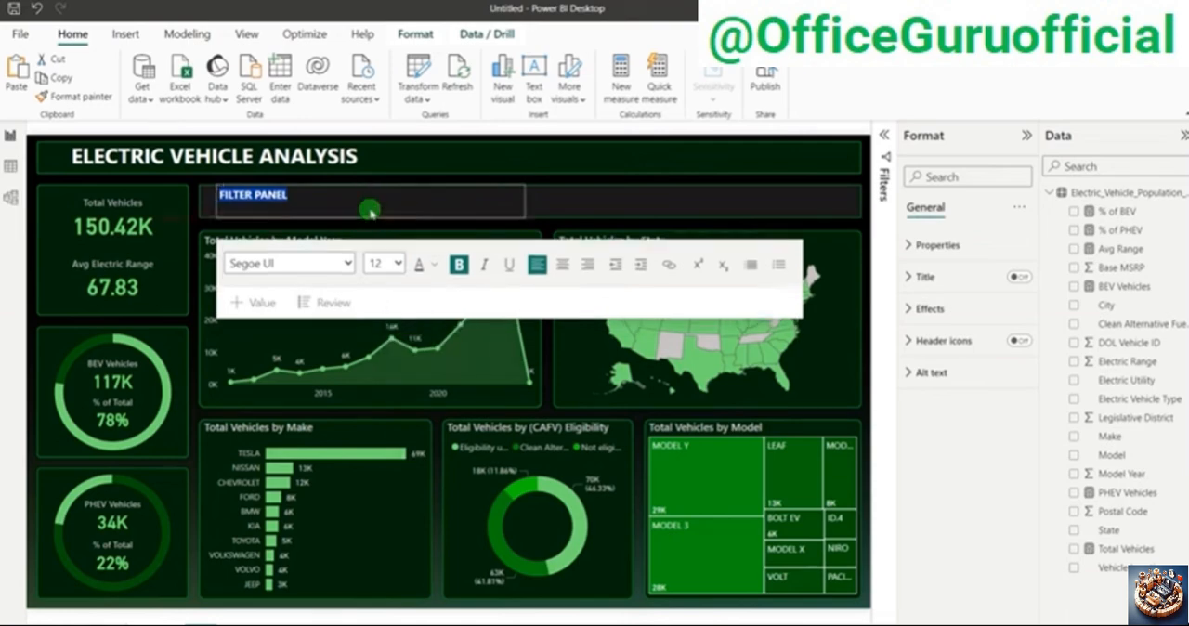
Step: Shrink the FILTER PANEL text box to fit its text and align it at the left end of the horizontal panel
drag(371, 212, 371, 204)
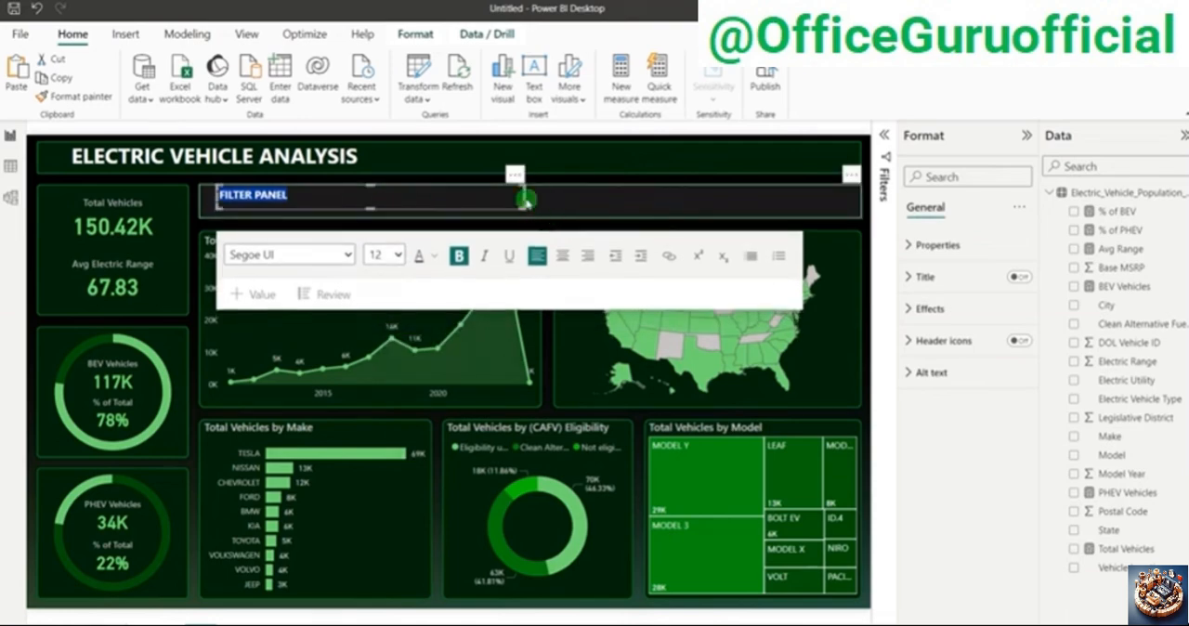
drag(525, 200, 269, 219)
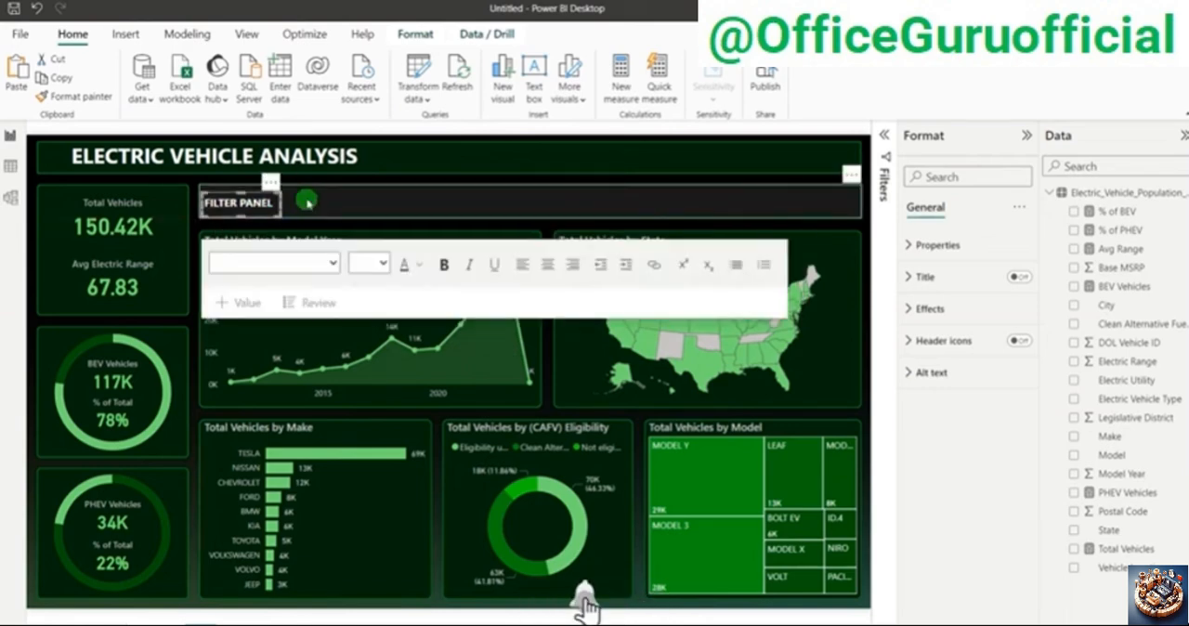
key(Up)
key(Up)
key(Up)
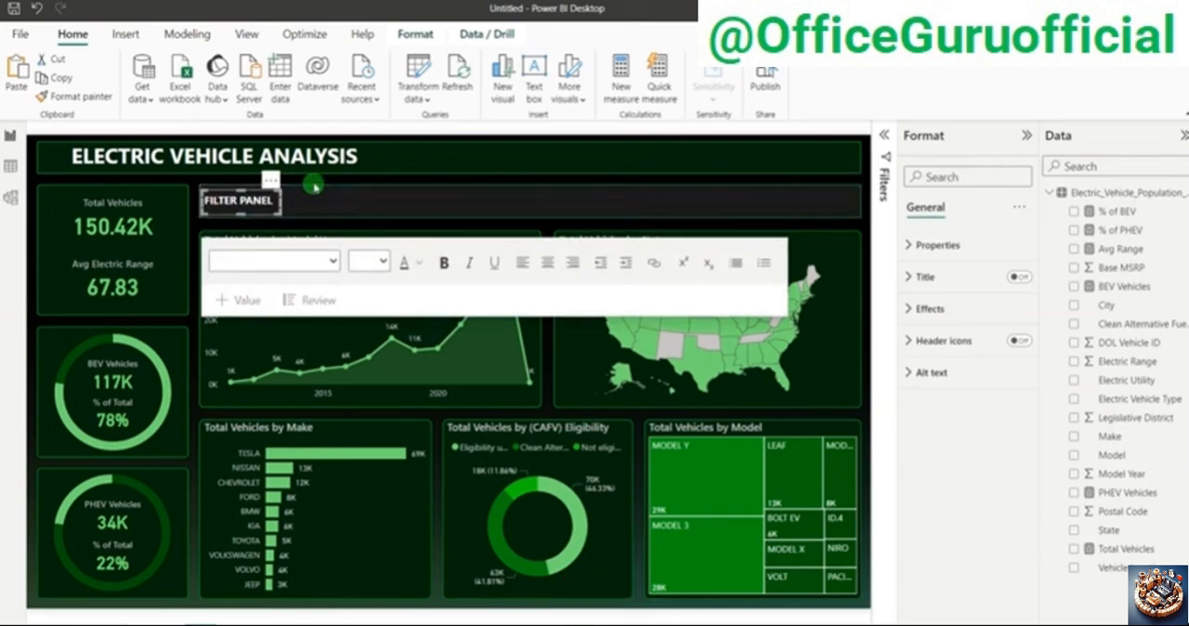
click(314, 187)
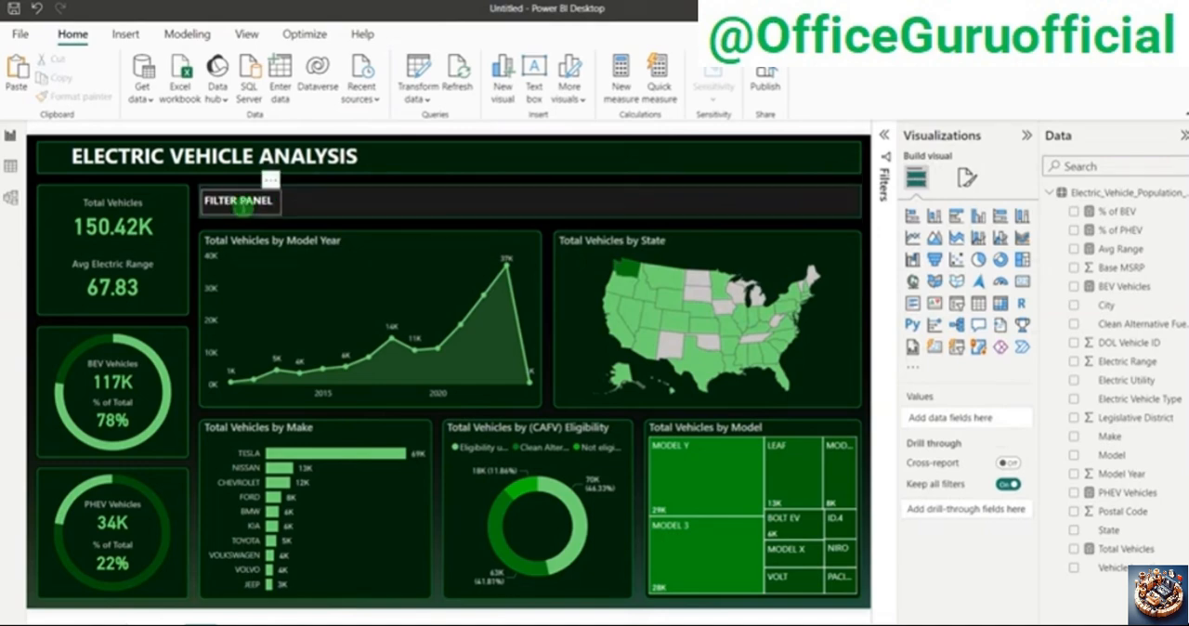
Step: Change the FILTER PANEL text color to a blue theme color
click(239, 202)
click(412, 262)
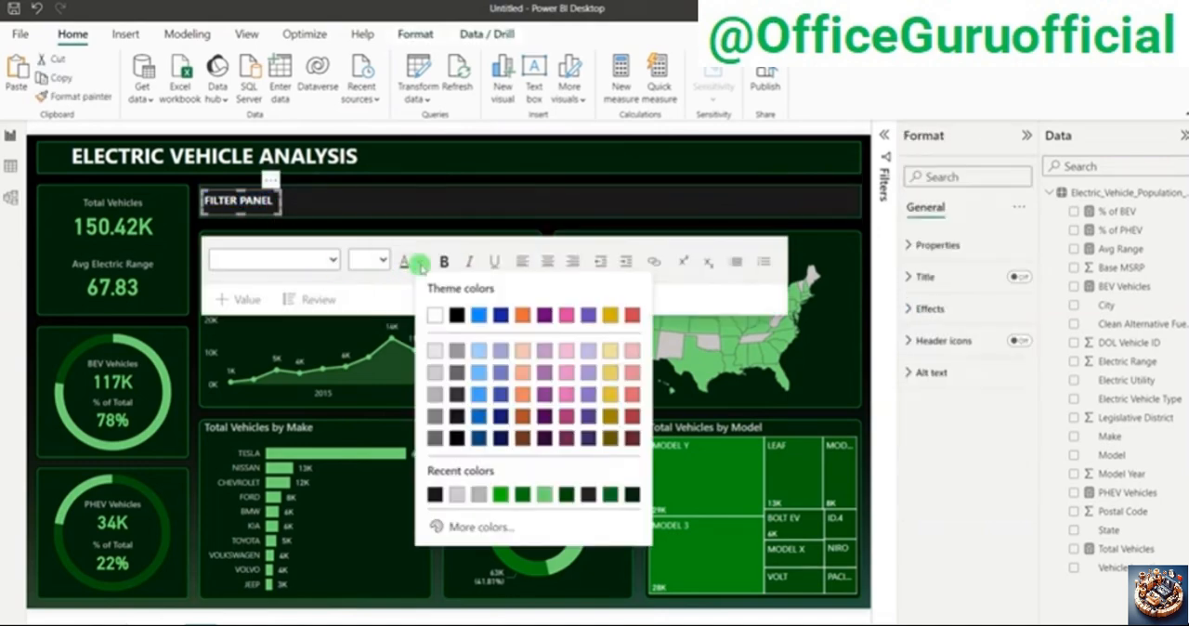
click(479, 397)
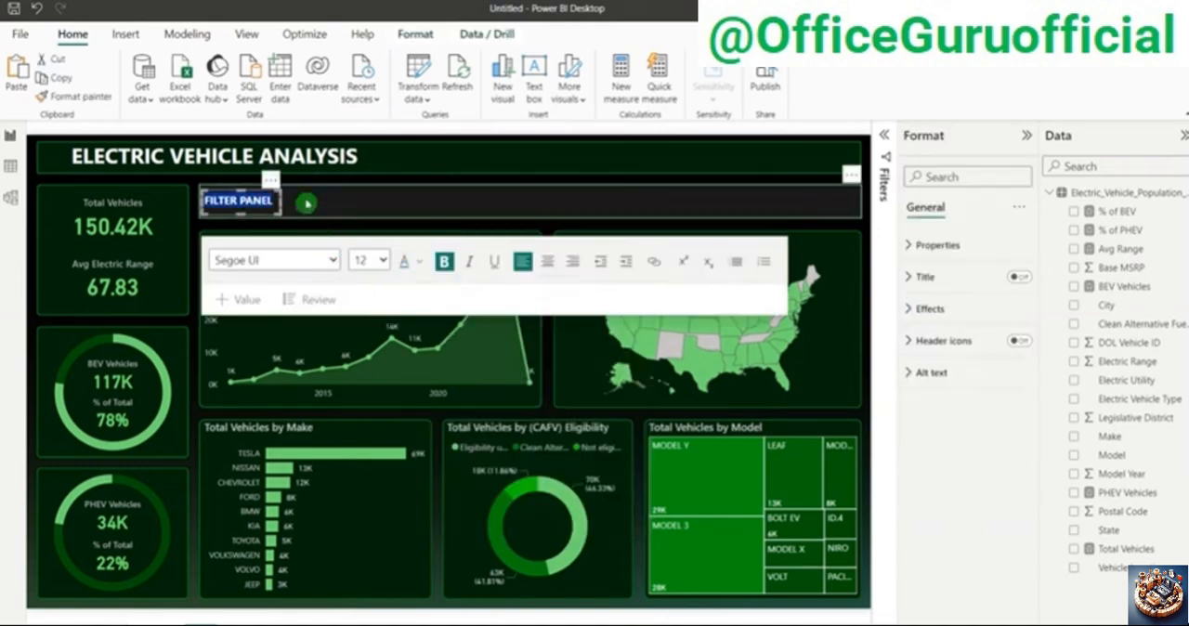
click(293, 175)
click(294, 183)
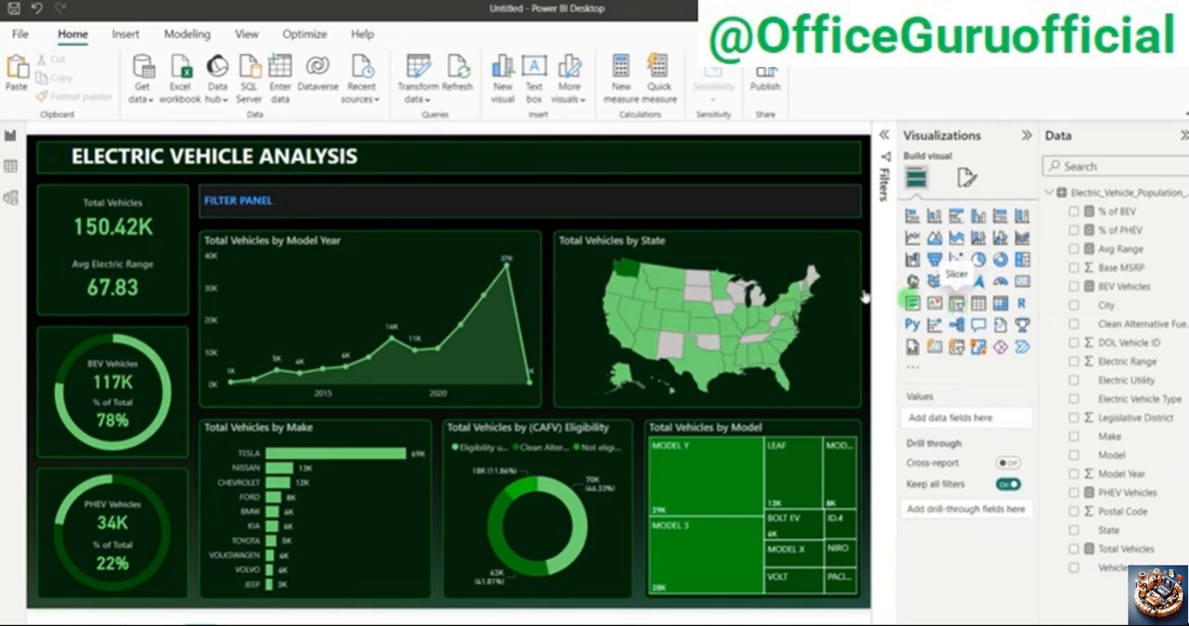
Step: Add a slicer over the charts, check the finished reference dashboard for its filters, and assign the City field to the slicer
click(956, 305)
drag(251, 221, 631, 263)
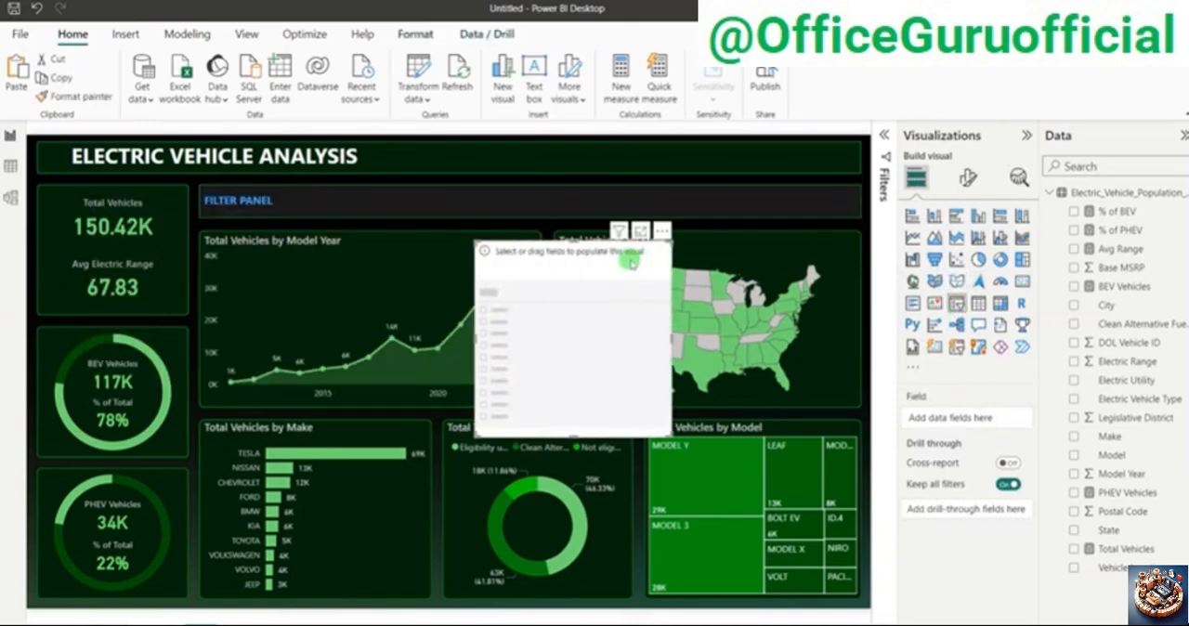
key(alt+Tab)
key(alt+Tab)
key(alt+Tab)
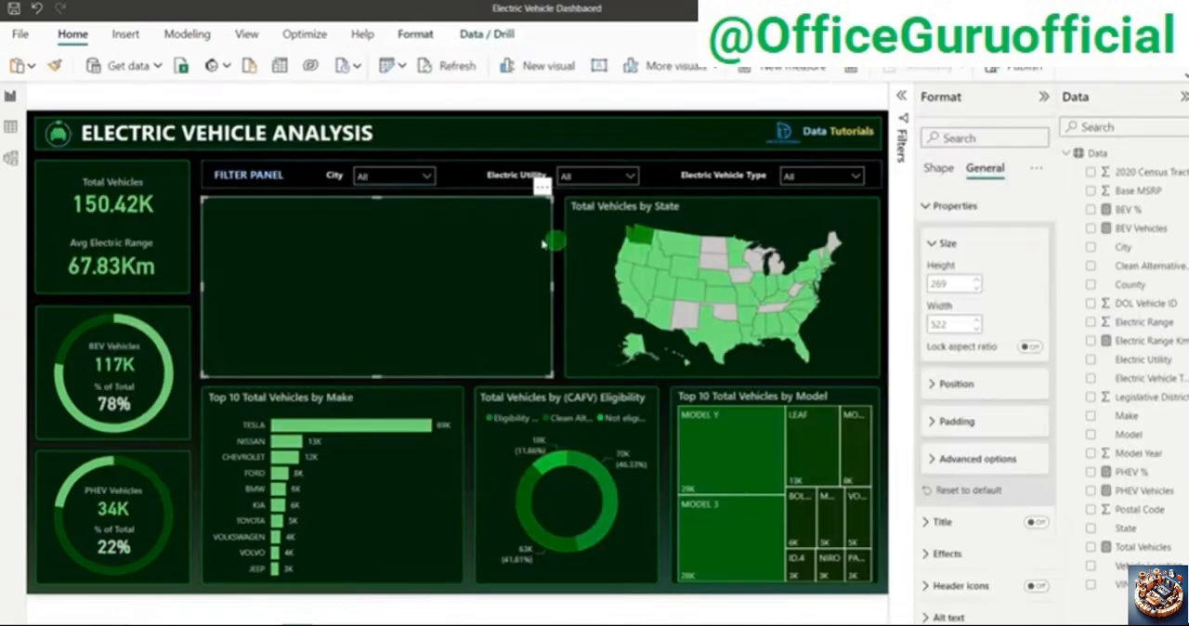
key(alt+Tab)
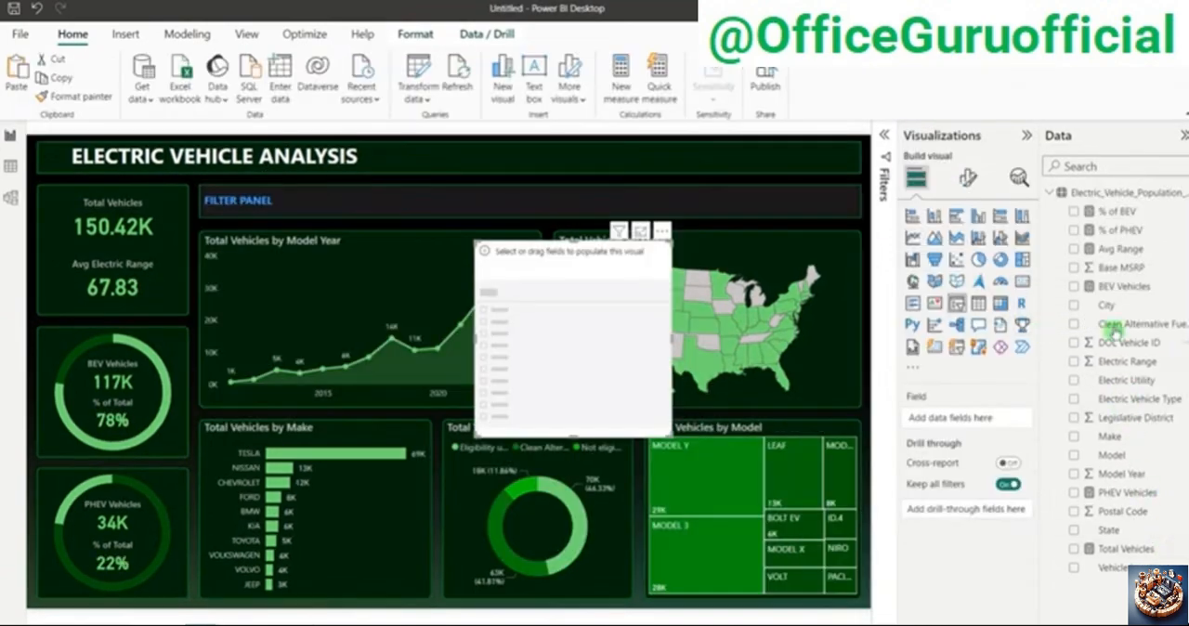
drag(1106, 305, 955, 420)
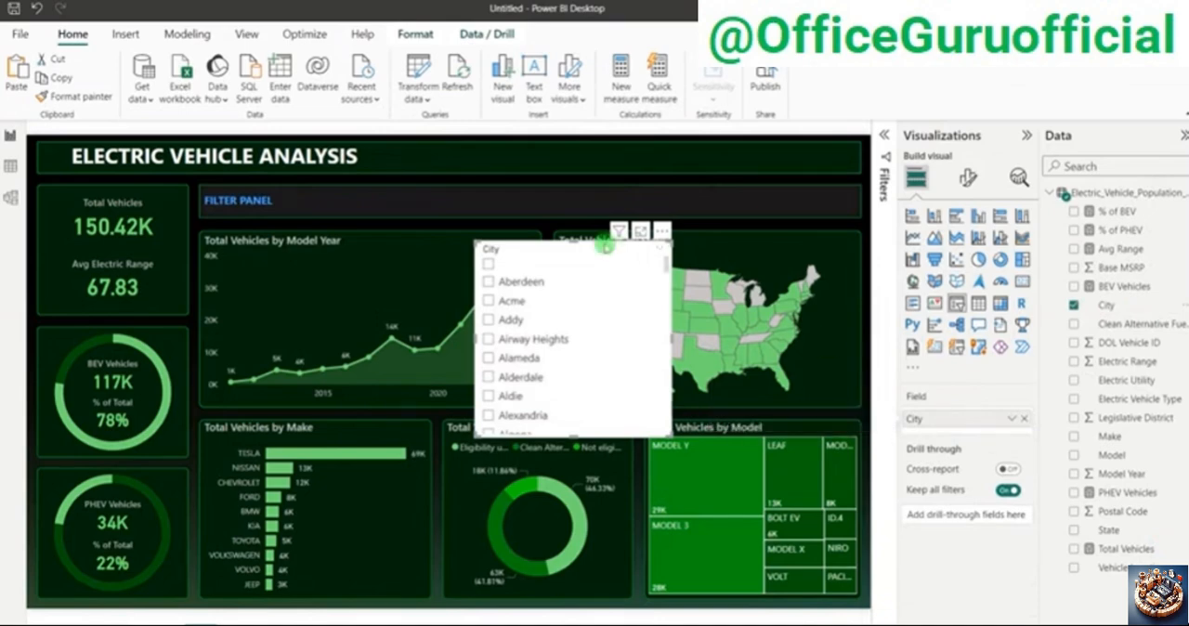
Step: Set the City slicer to Dropdown style with the "Select all" option shown, and turn off its slicer header
click(971, 183)
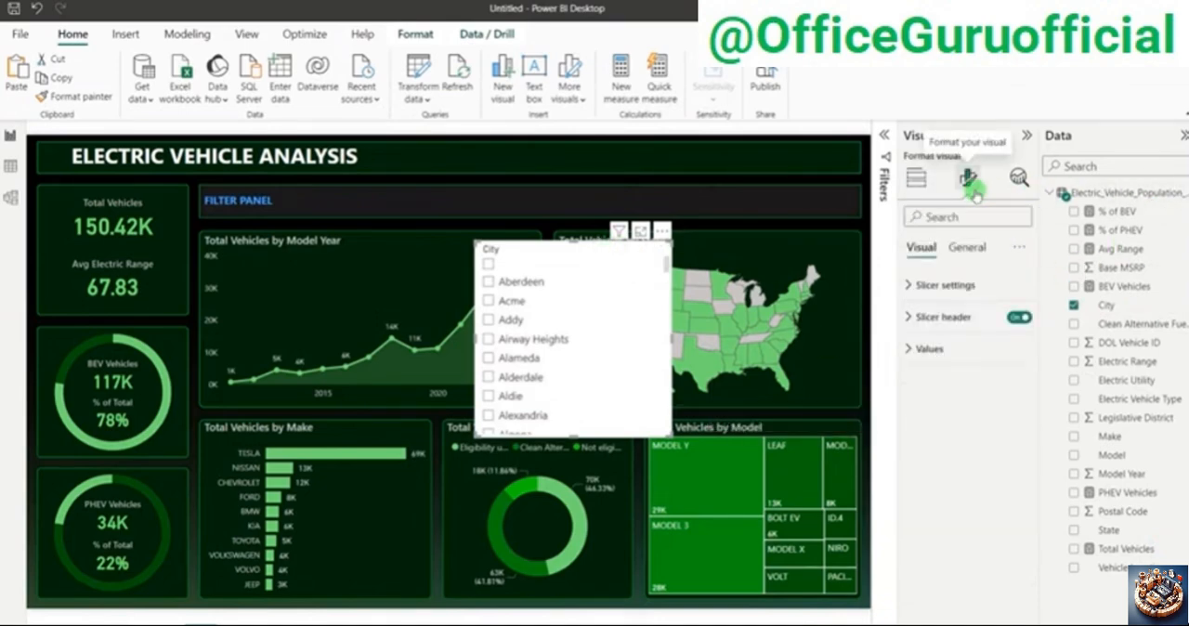
click(946, 285)
click(960, 367)
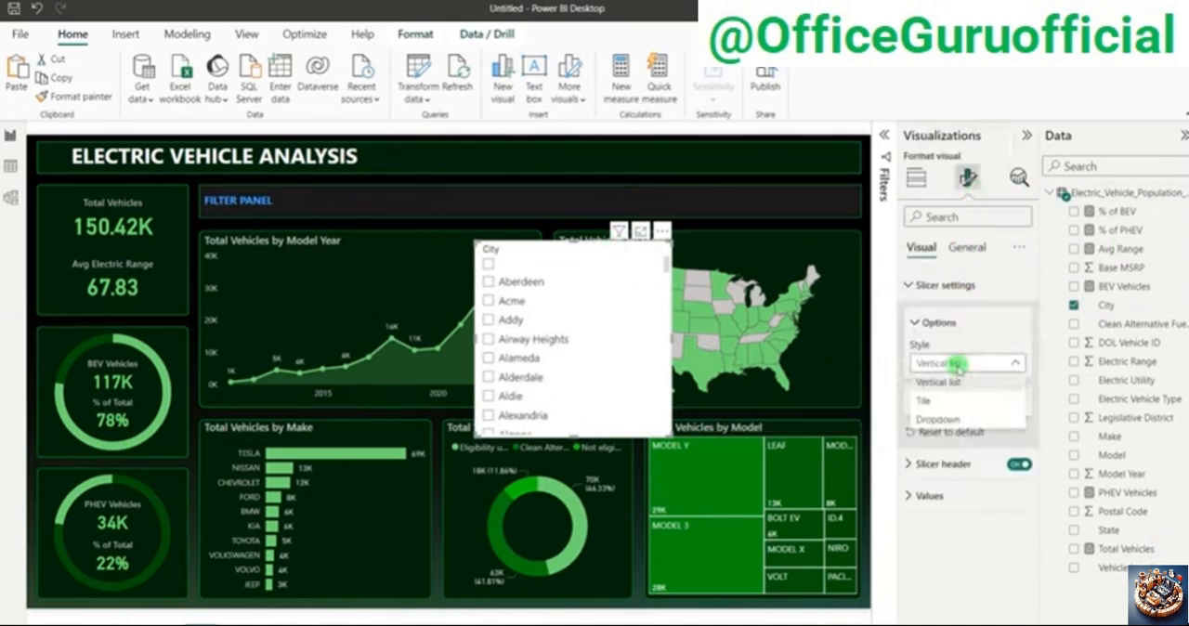
click(943, 416)
click(942, 404)
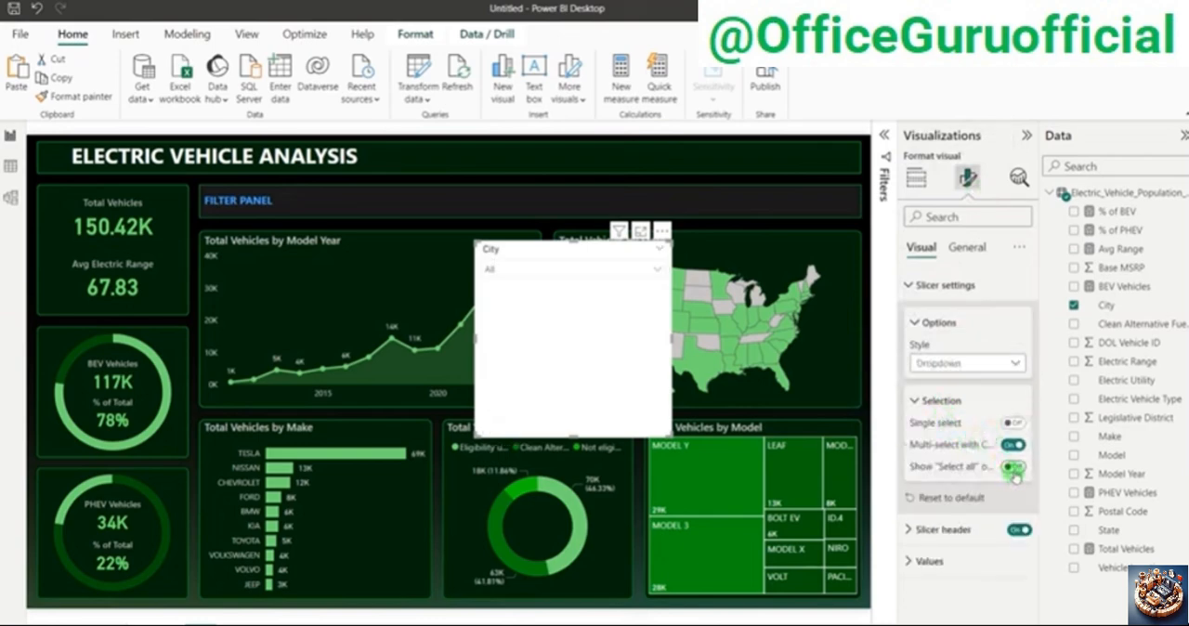
click(961, 369)
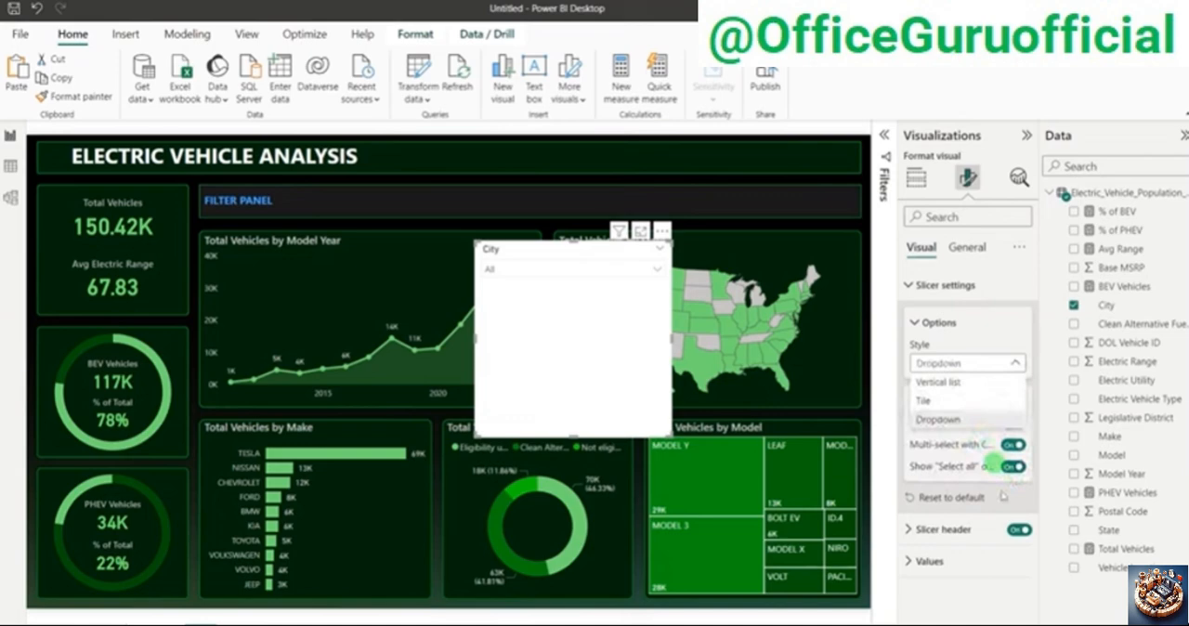
click(1000, 592)
click(1019, 530)
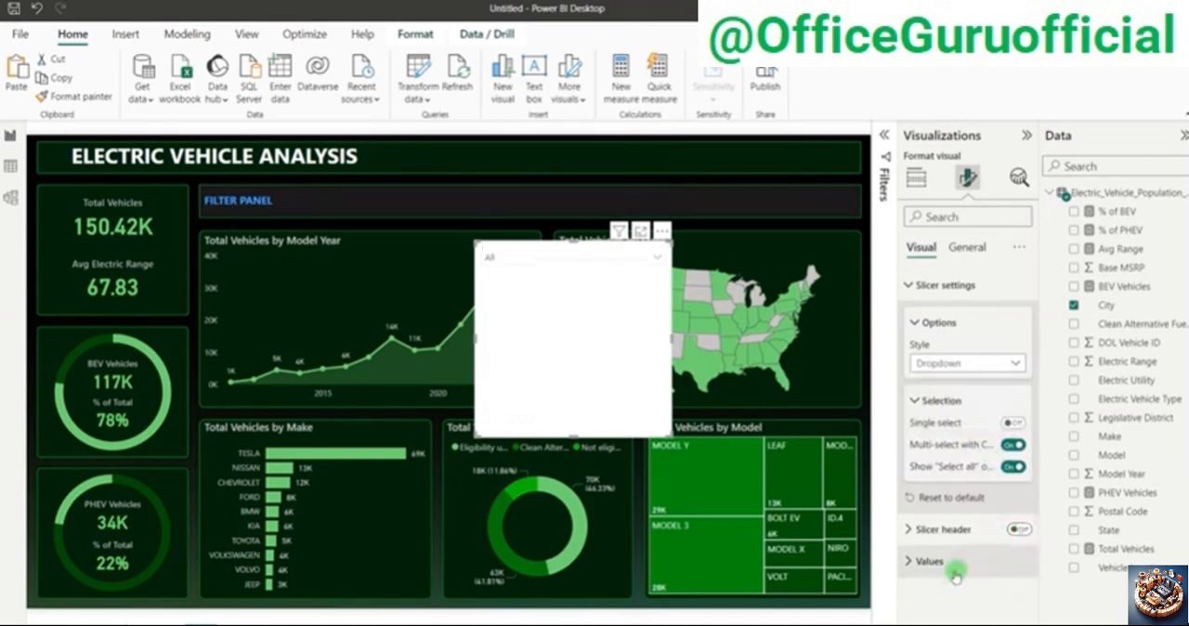
Step: Format the City slicer's values with a near-black background, 0 px padding and a light gray font color
click(931, 561)
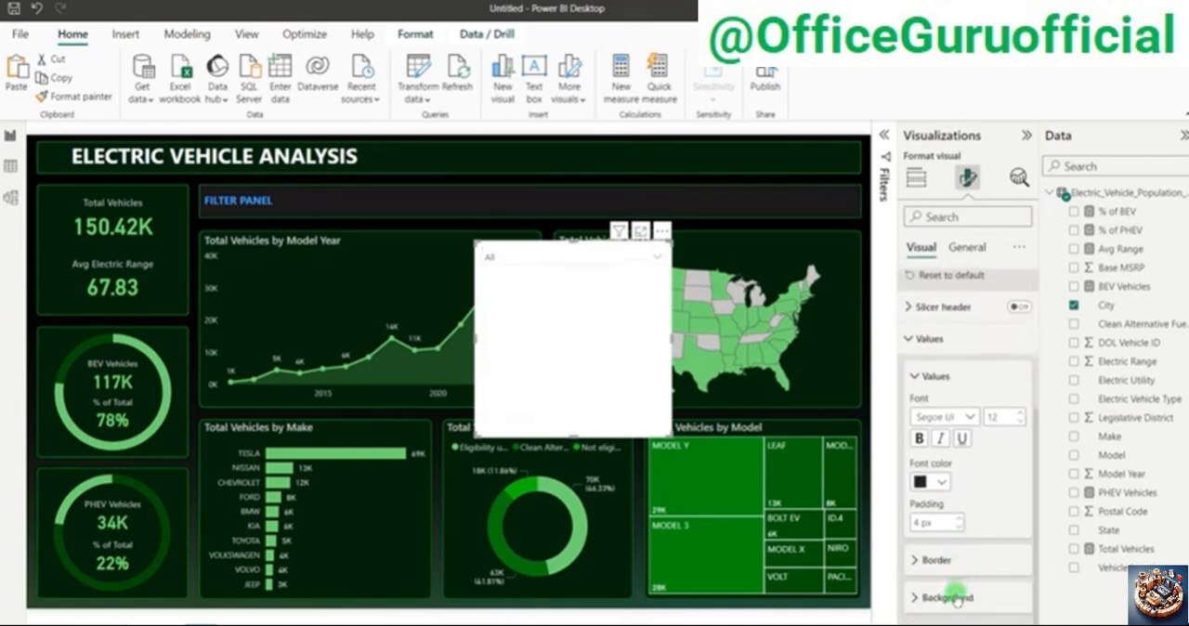
click(948, 597)
click(935, 599)
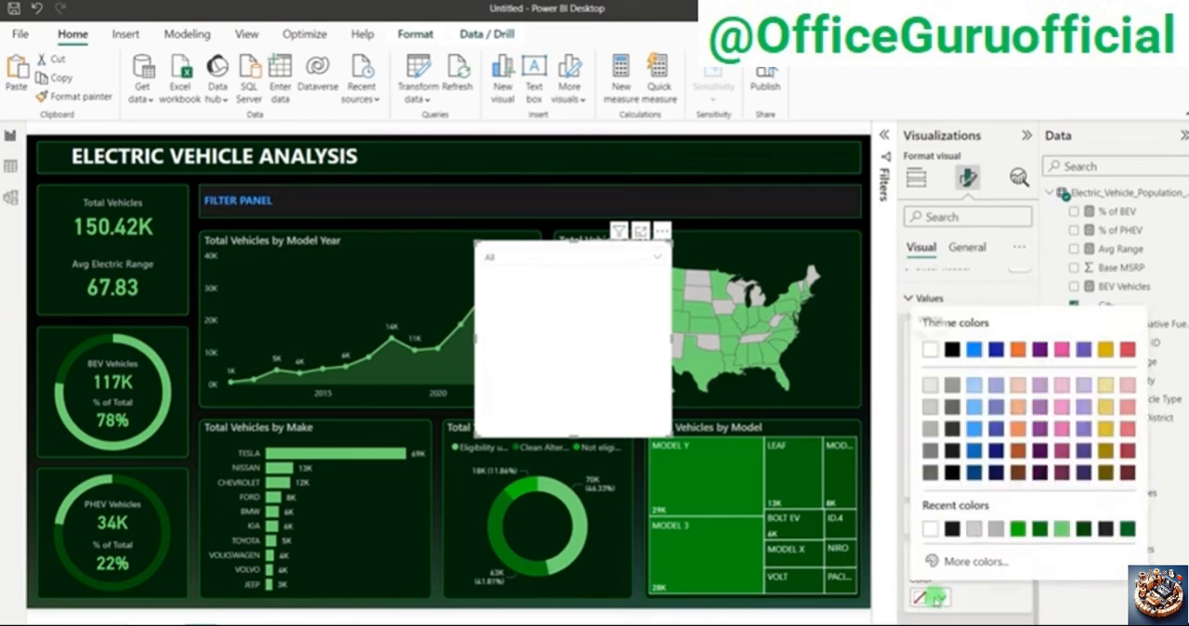
click(953, 529)
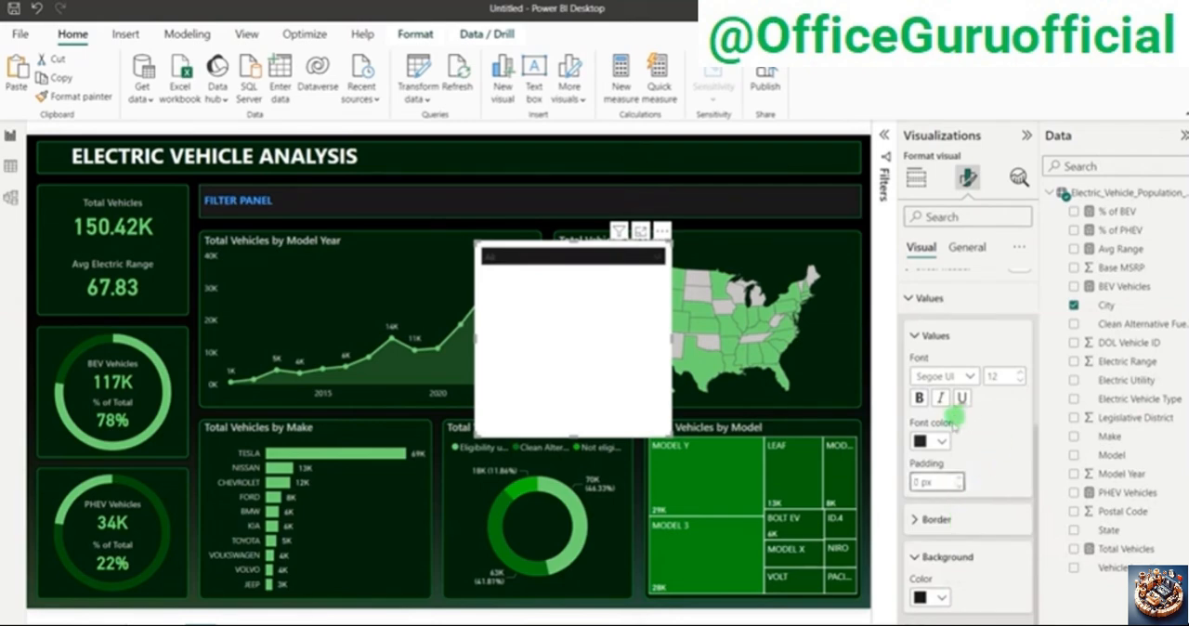
click(940, 441)
click(929, 251)
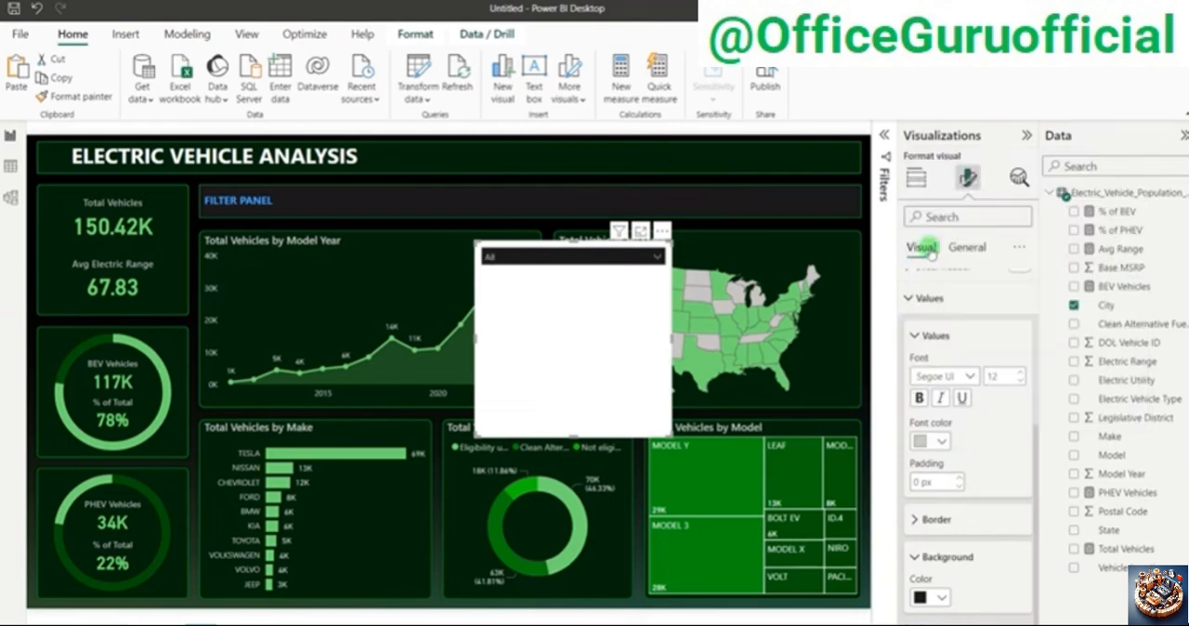
Step: Reduce the City slicer's height to a single dropdown row and turn off its visual background
drag(569, 433, 599, 270)
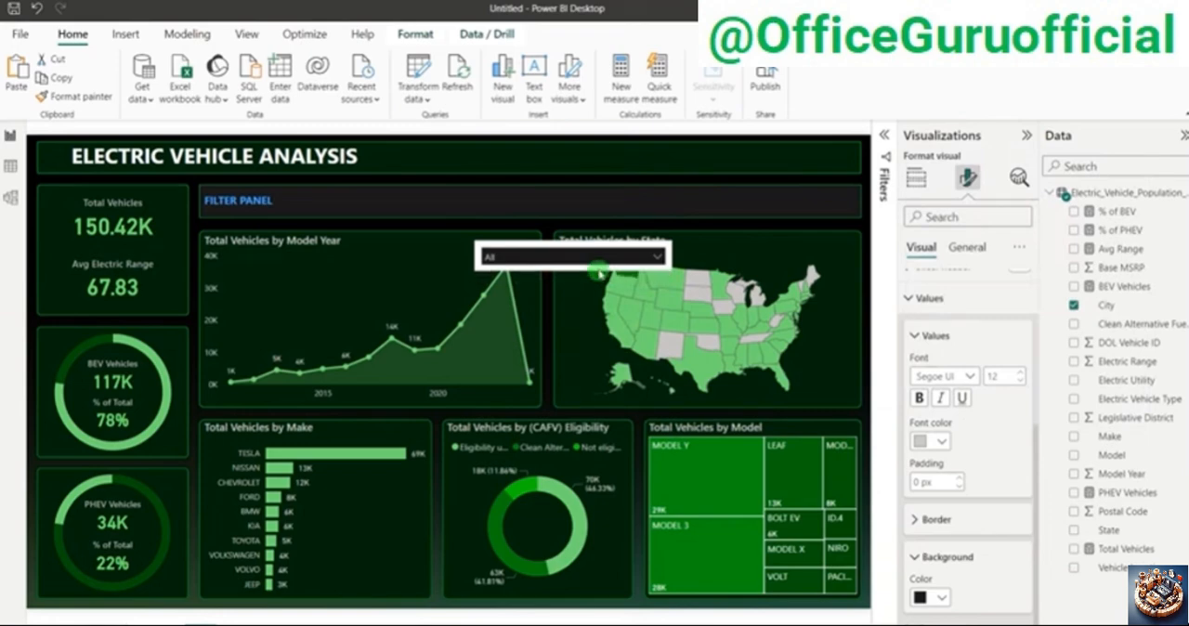
click(968, 247)
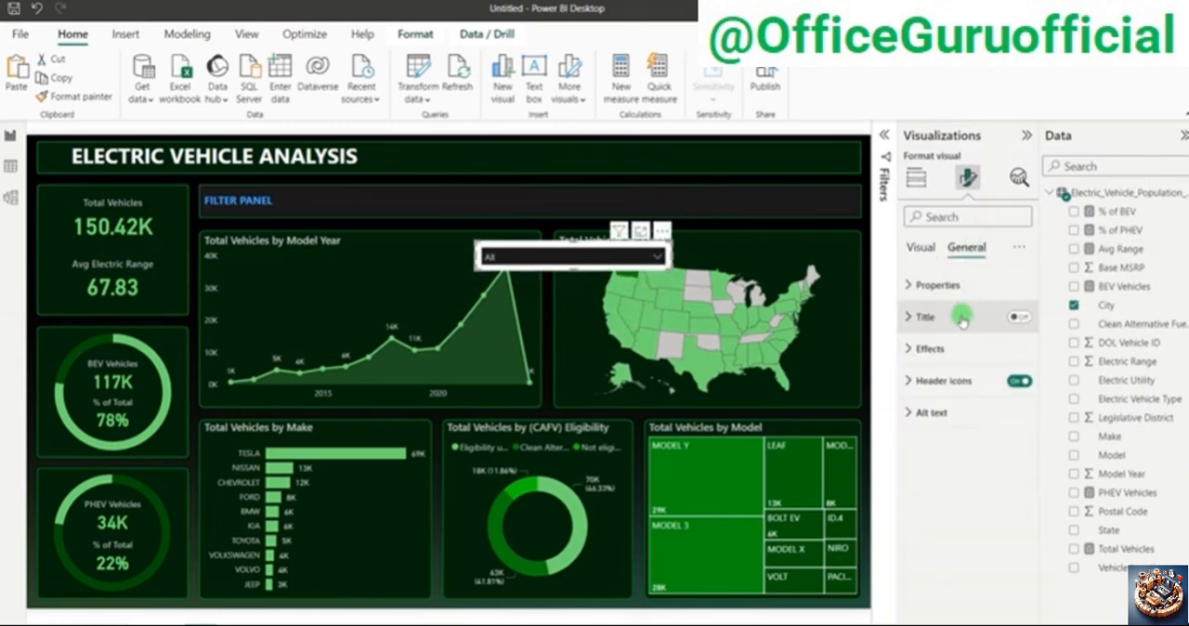
click(929, 349)
click(1013, 389)
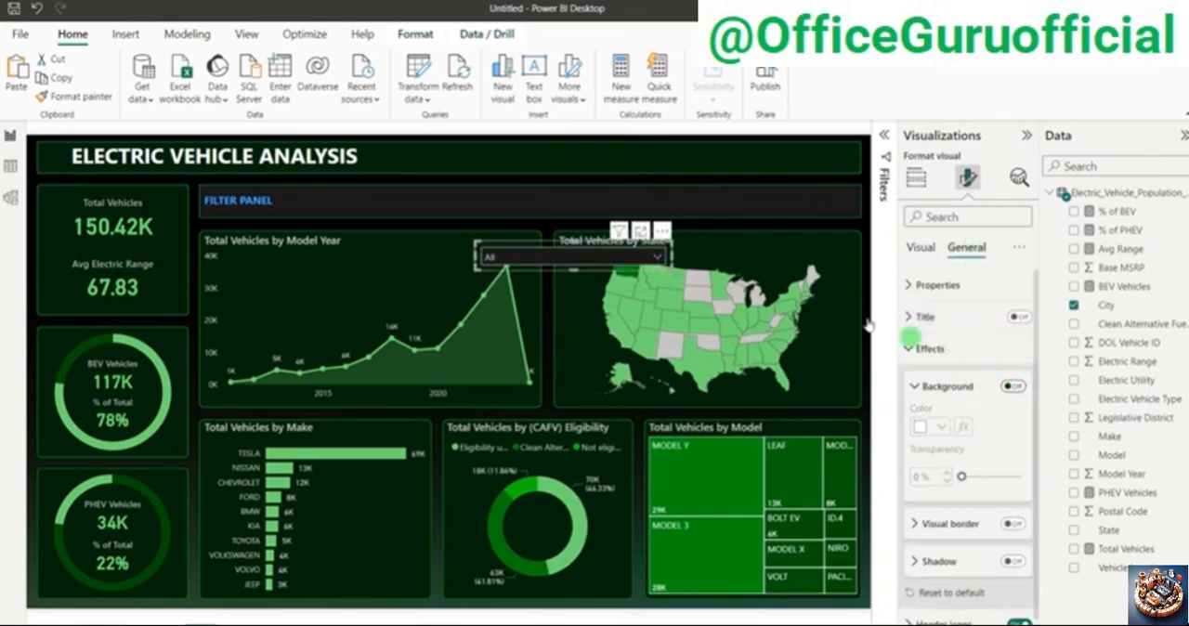
Step: Narrow the City slicer and move it into the filter panel, leaving room for a label after FILTER PANEL
drag(651, 260, 614, 263)
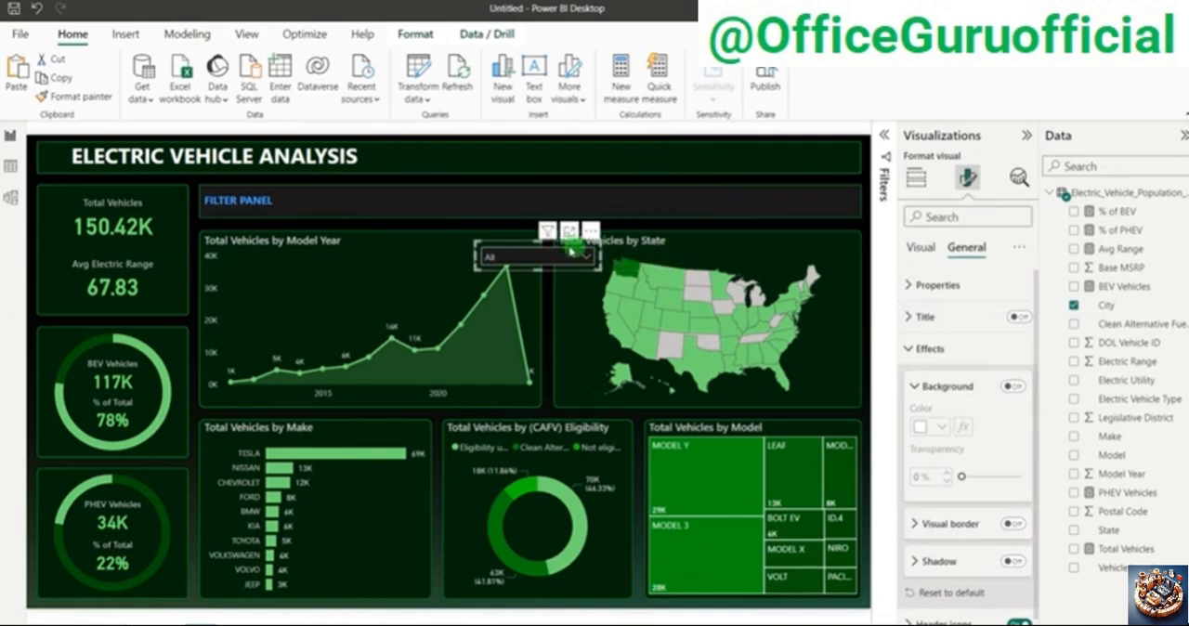
drag(560, 249, 453, 187)
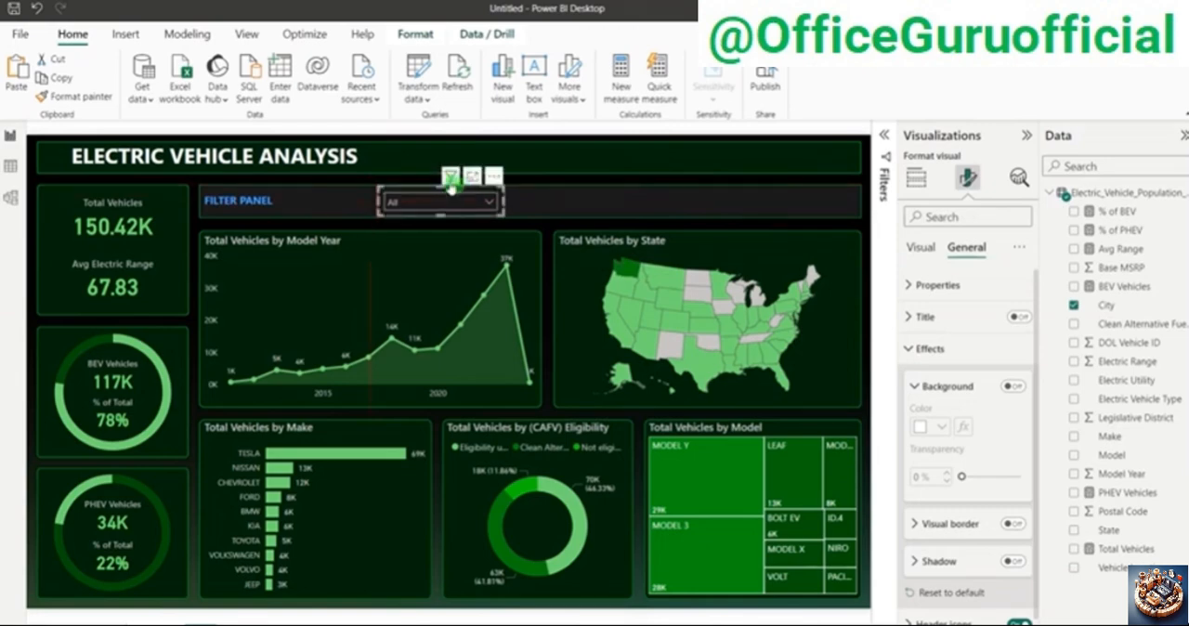
click(427, 179)
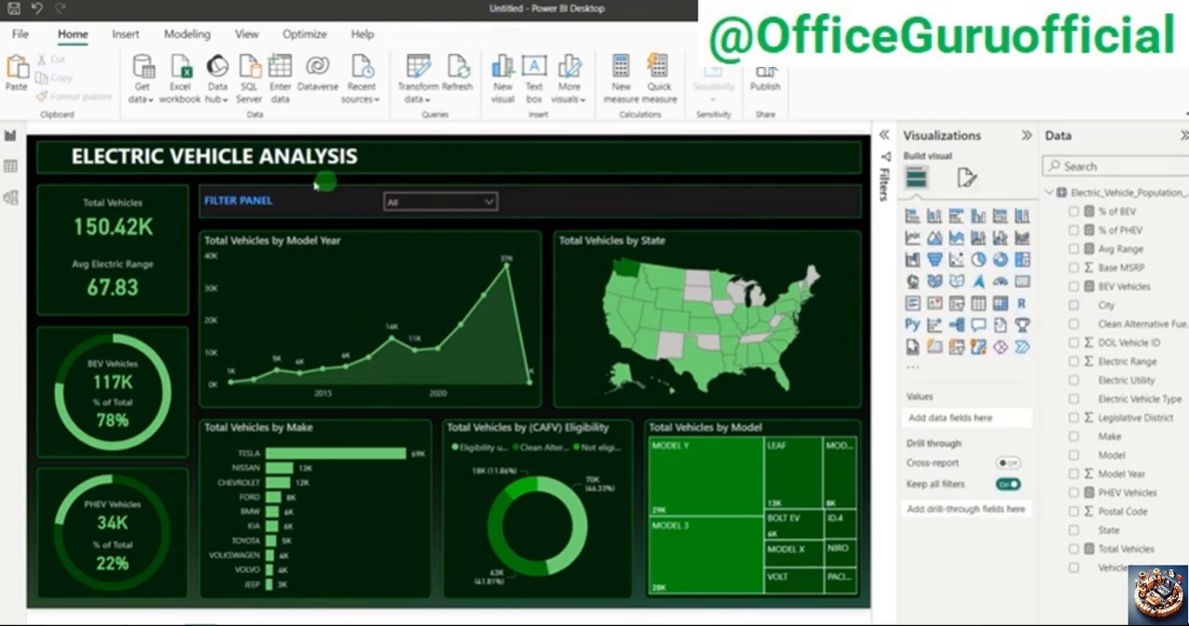
Step: Duplicate the FILTER PANEL text box, place the copy just before the slicer, and change its text to City
click(262, 217)
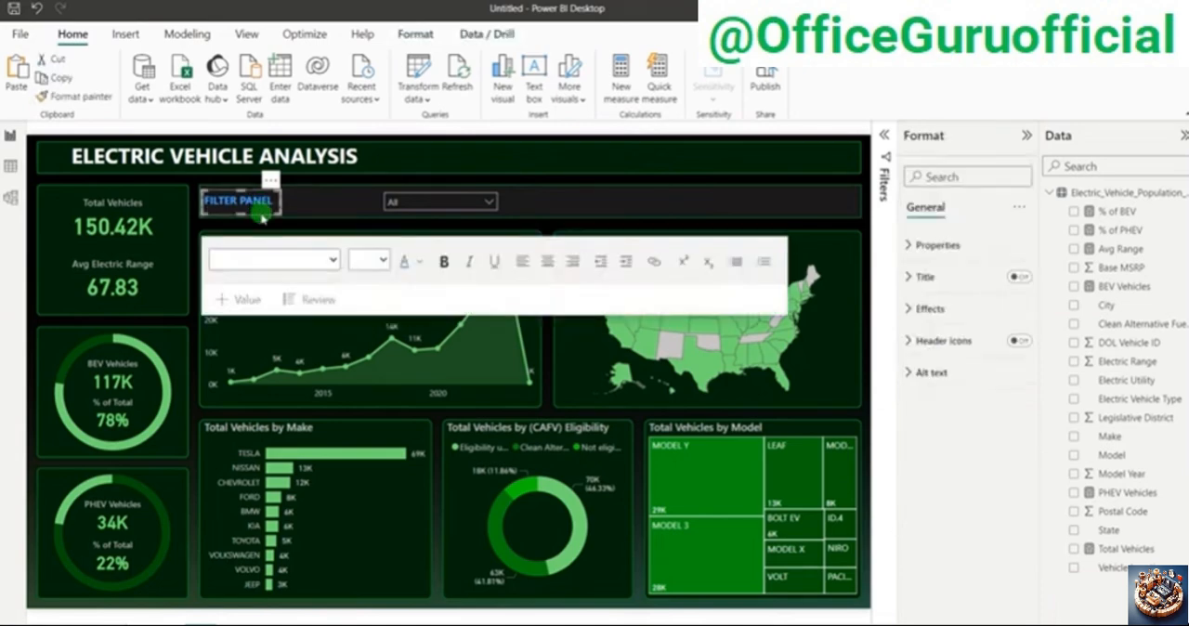
key(ctrl+v)
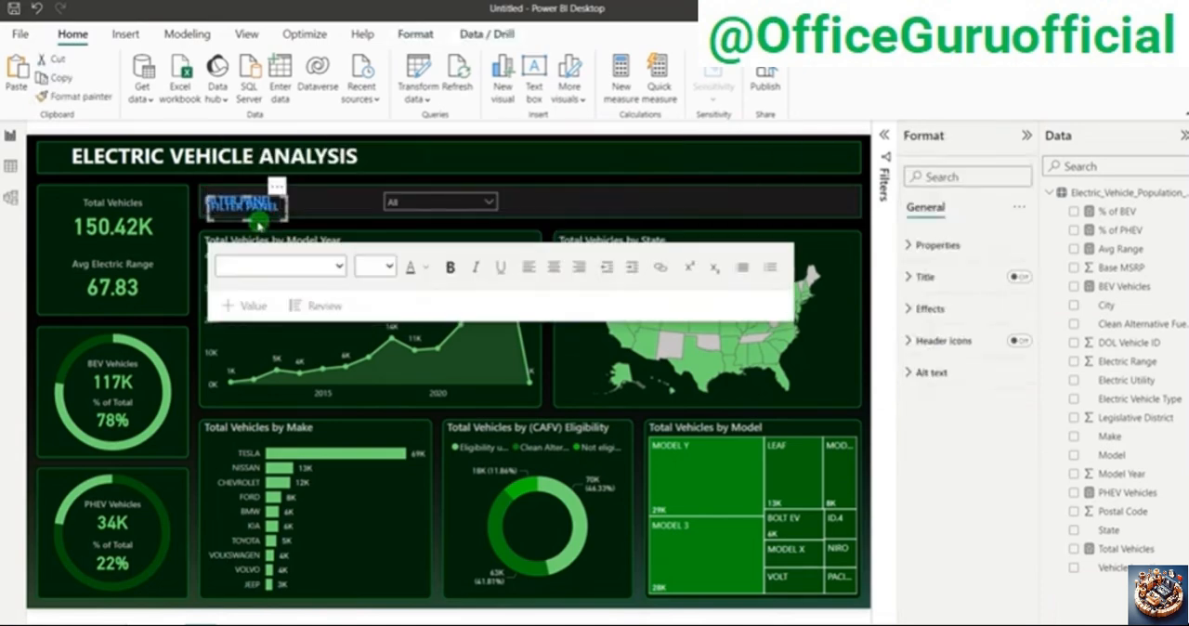
drag(261, 223, 337, 207)
text(City)
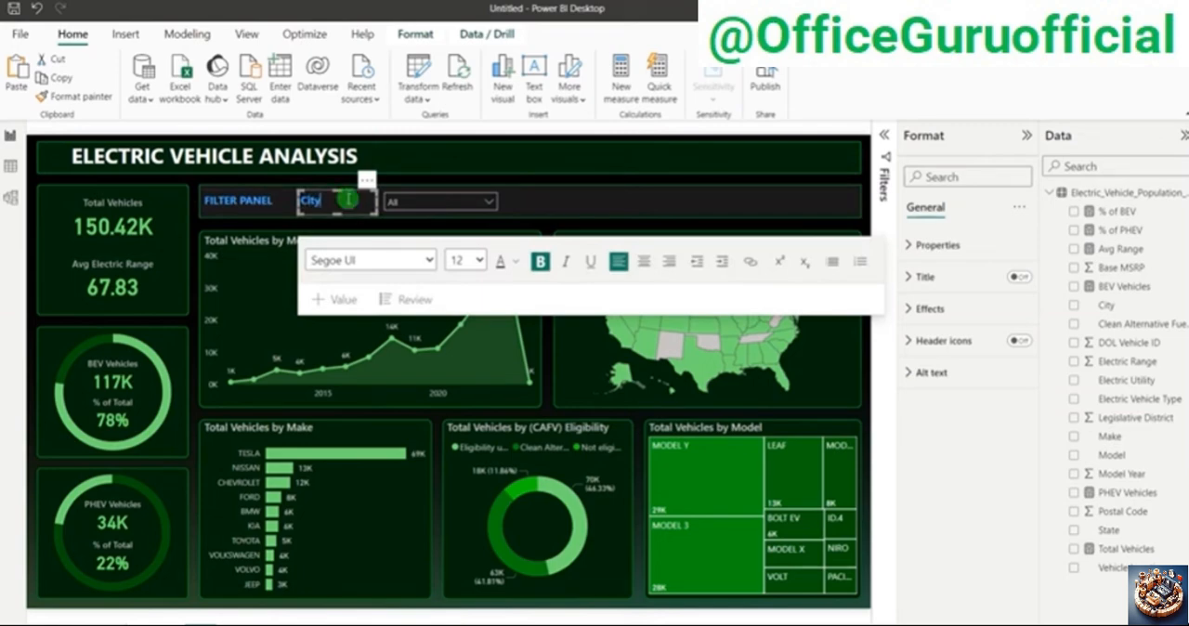
Step: Recolor the City label's text white and narrow its text box toward the slicer
click(514, 261)
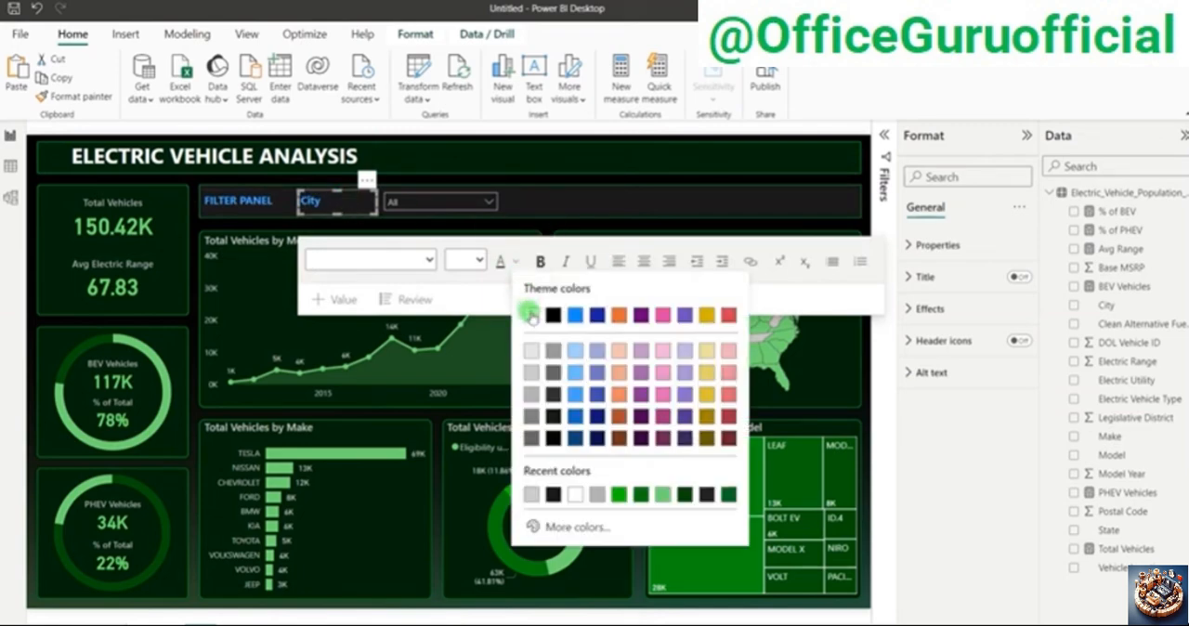
click(533, 357)
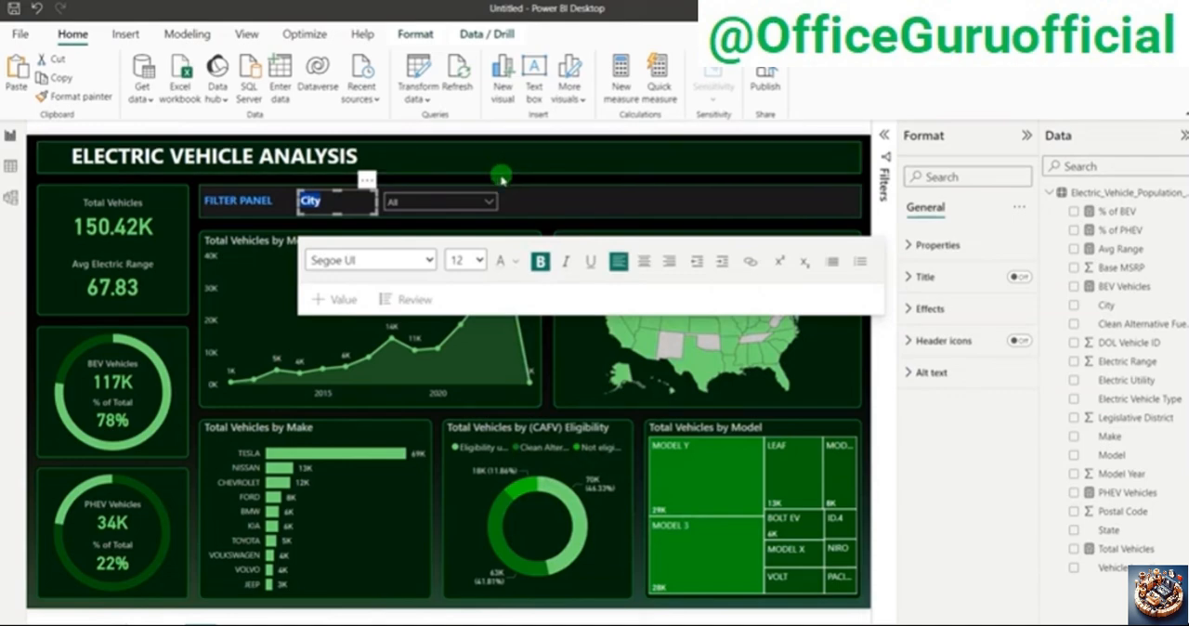
click(336, 195)
click(300, 198)
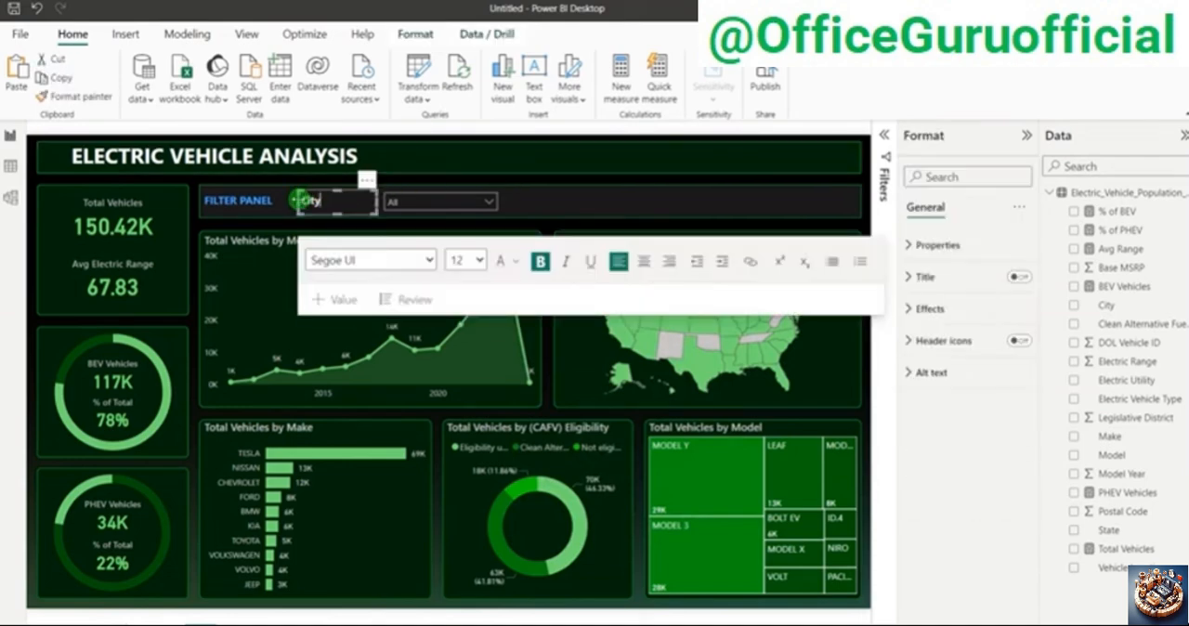
drag(297, 199, 340, 203)
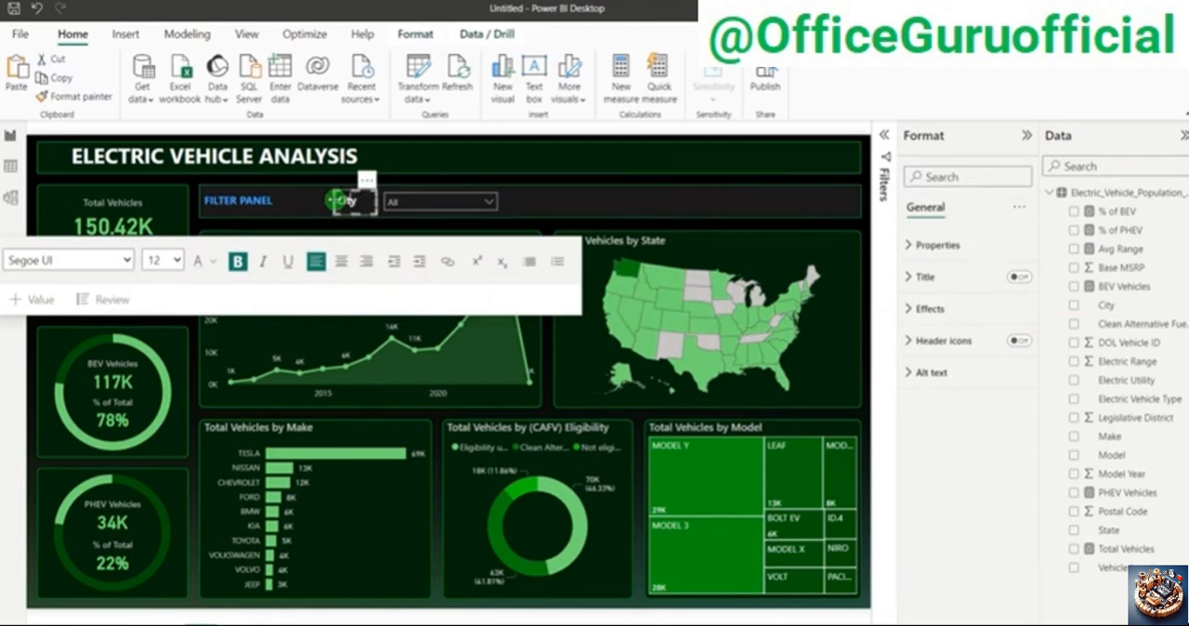
click(318, 214)
click(382, 180)
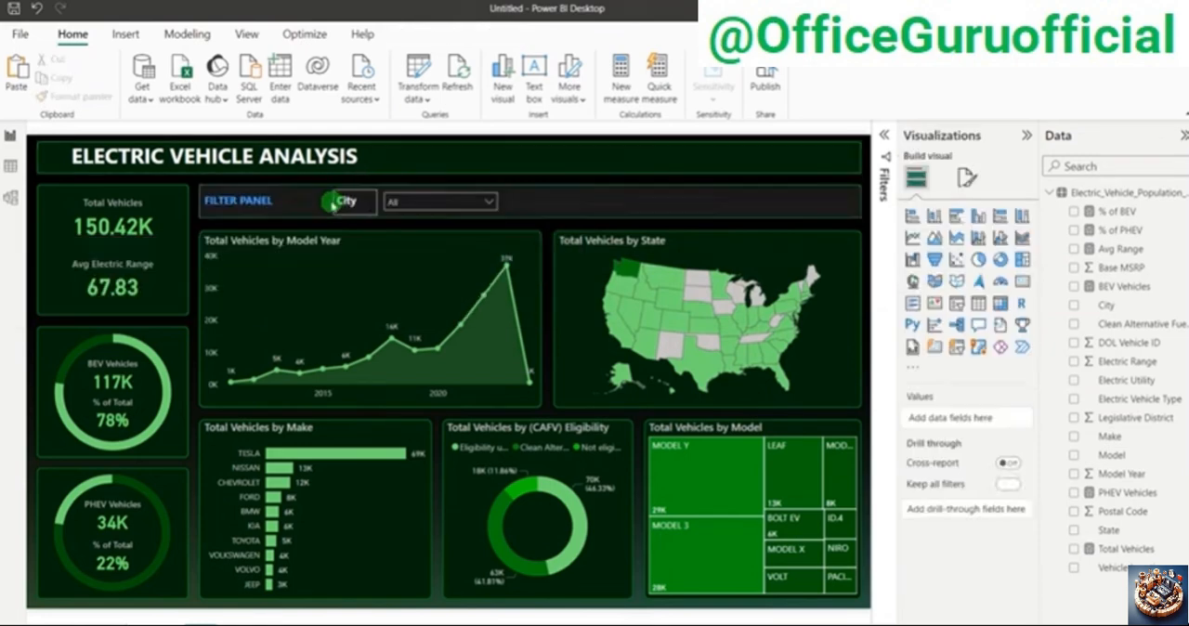
Step: Select the City label and its slicer together and nudge both closer to the FILTER PANEL heading
click(336, 206)
click(337, 205)
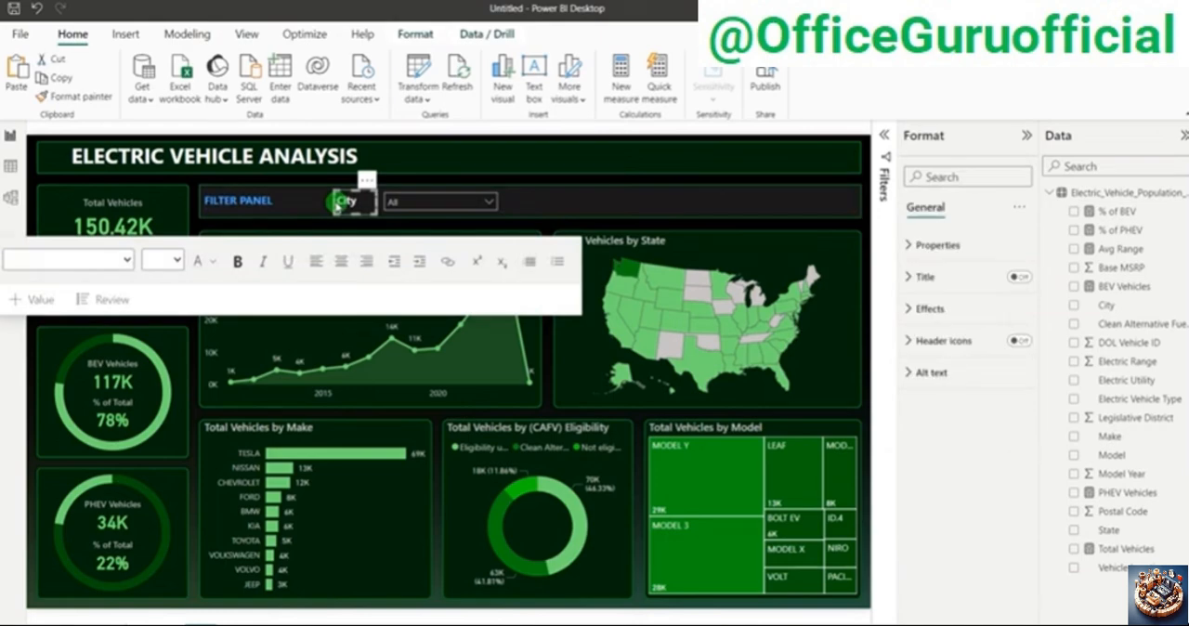
click(432, 208)
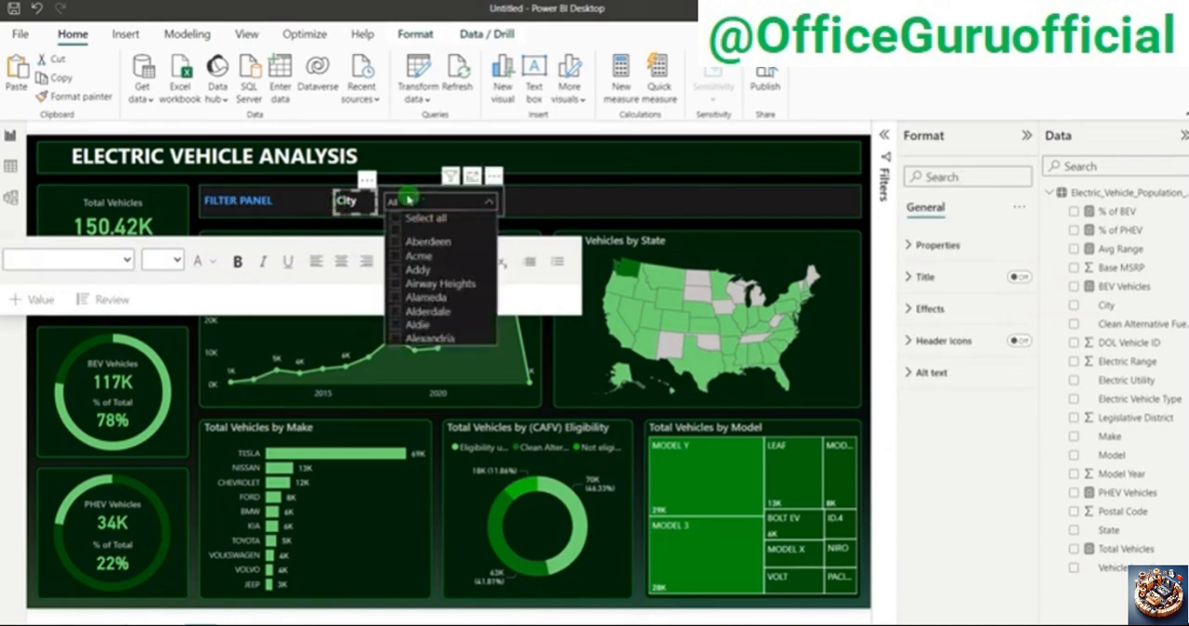
click(394, 193)
key(Left)
key(Left)
key(Left)
key(Left)
key(Left)
key(Left)
key(Left)
key(Left)
key(Left)
key(Left)
key(Left)
key(Left)
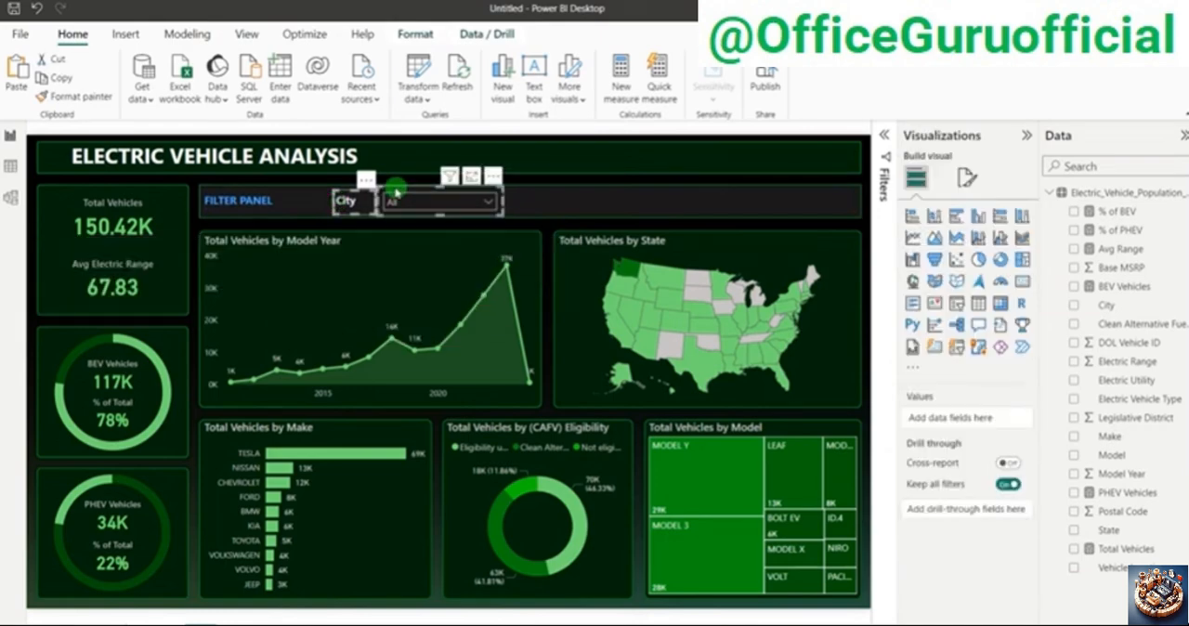
key(Left)
key(Left)
key(Left)
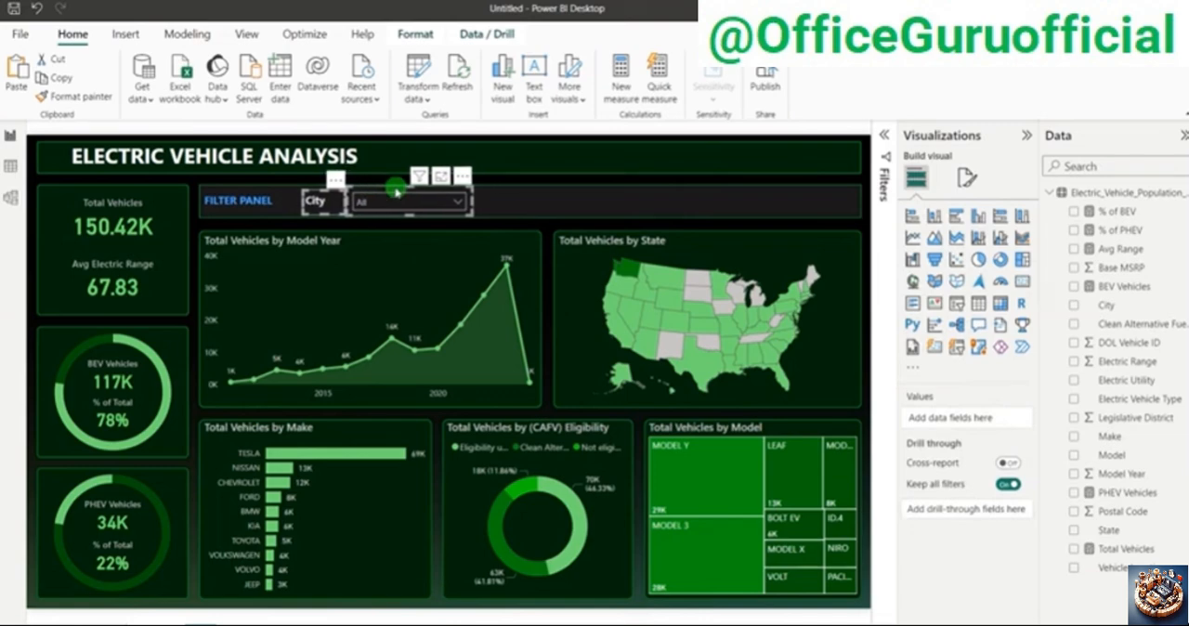
click(395, 180)
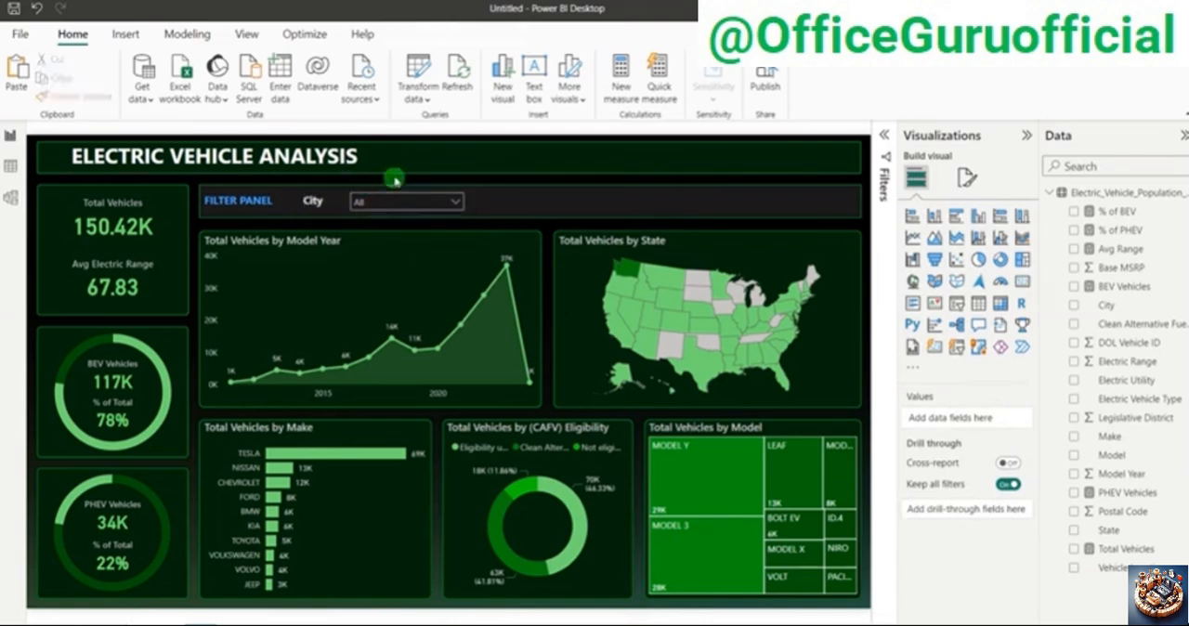
Step: Center the City text within its text box
click(325, 202)
click(325, 211)
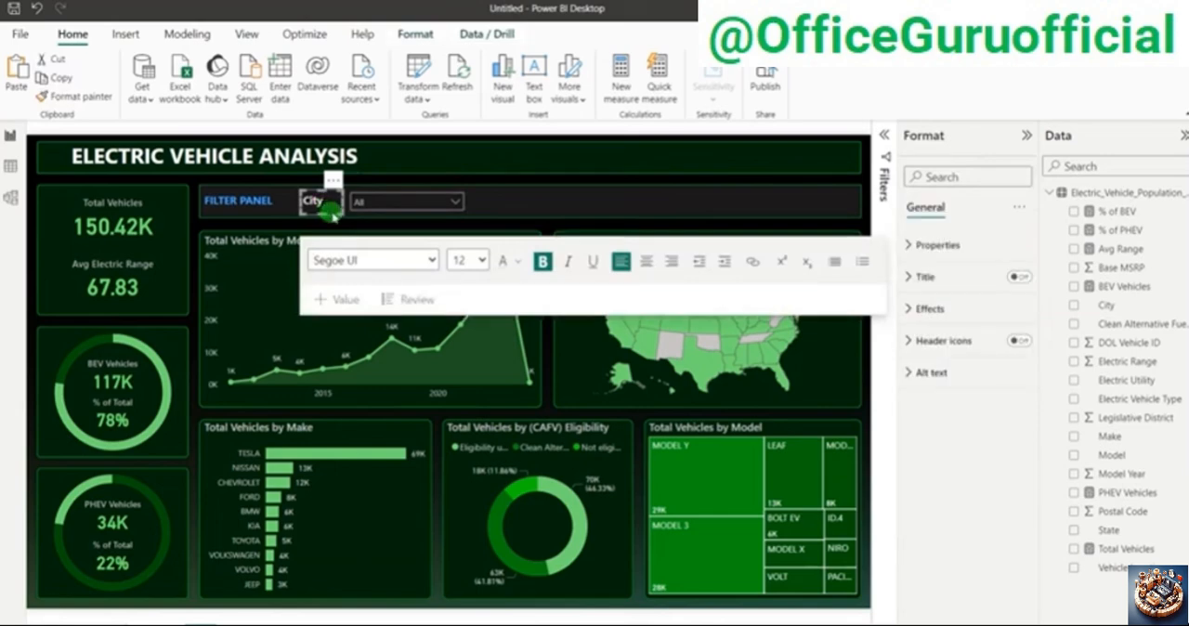
click(722, 261)
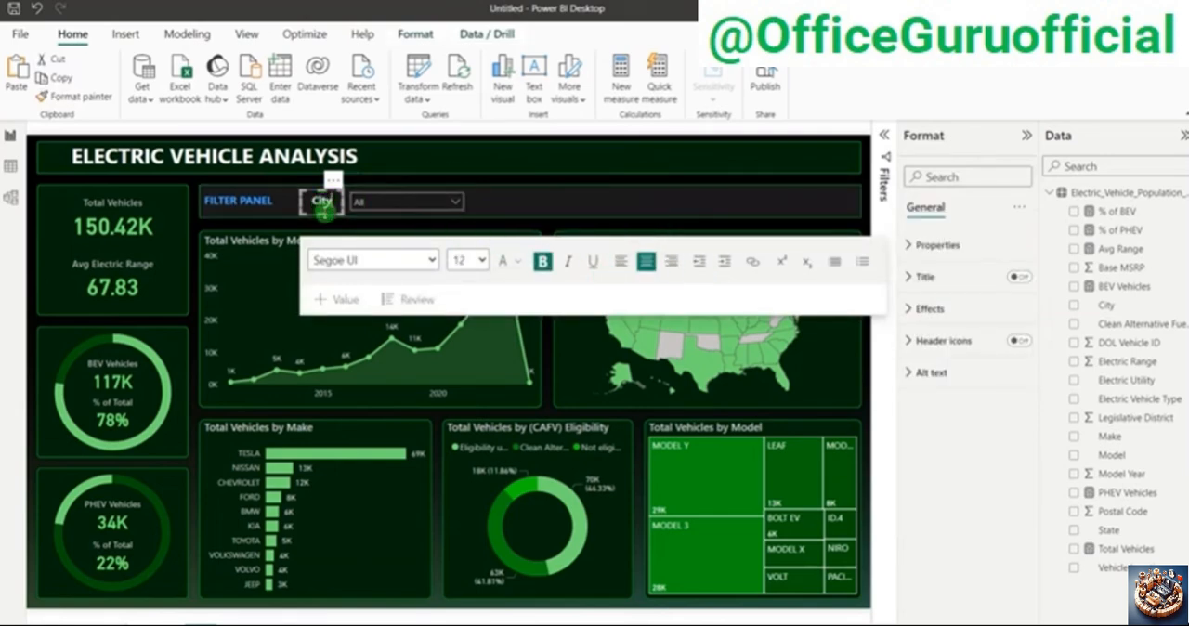
click(368, 180)
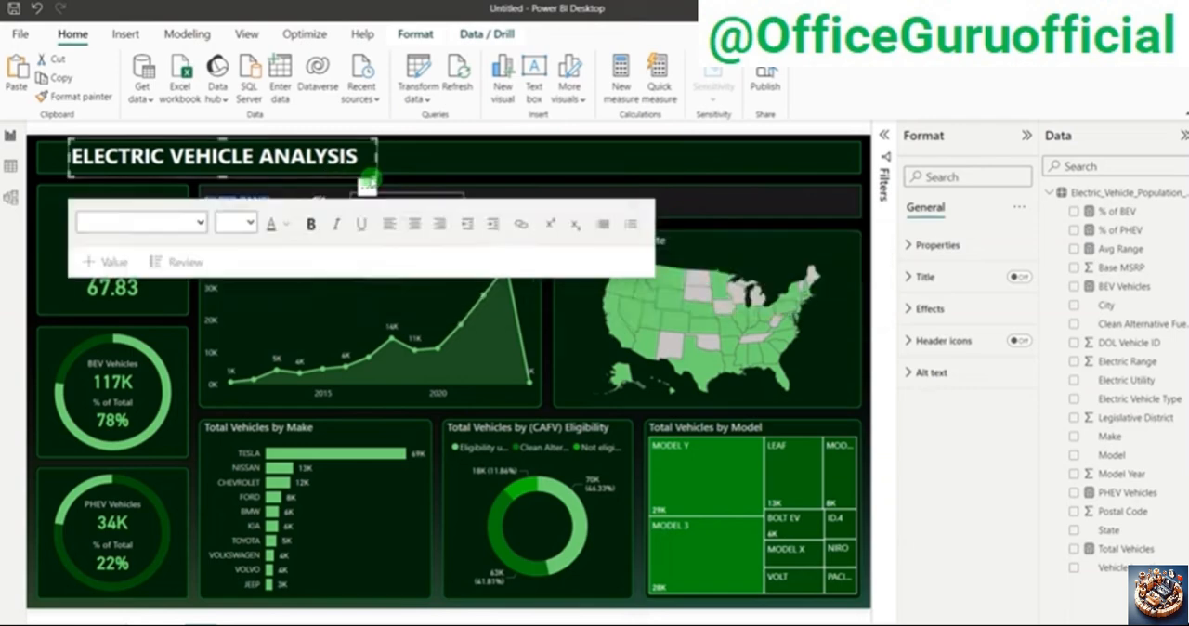
click(445, 178)
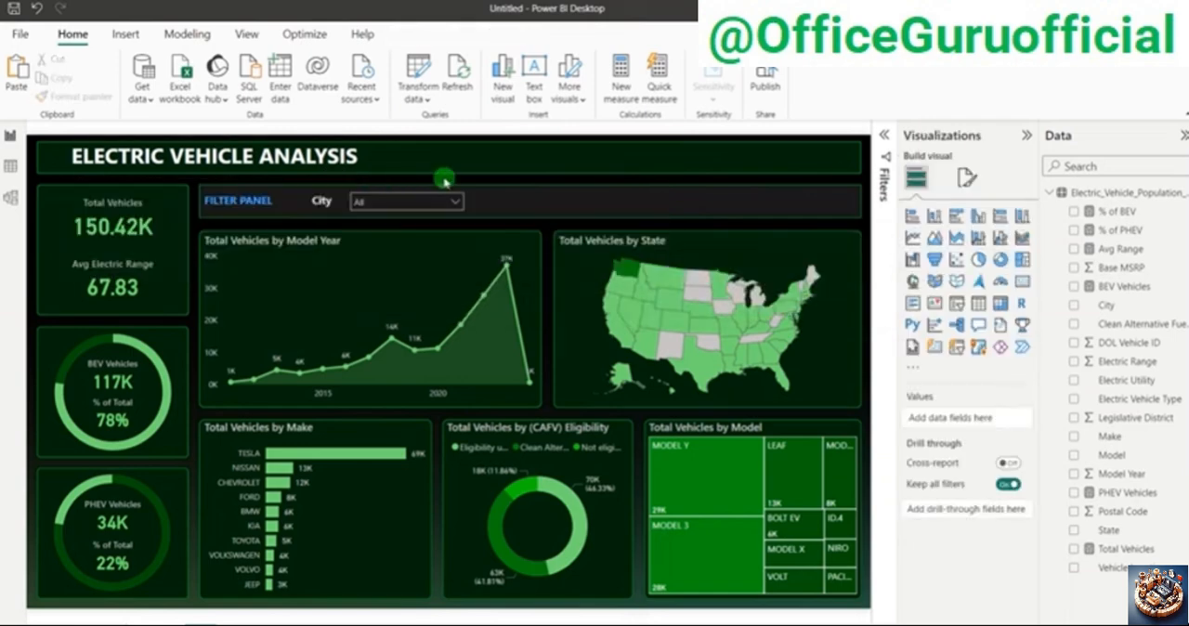
Step: Nudge the City label toward its slicer and slightly down
click(337, 213)
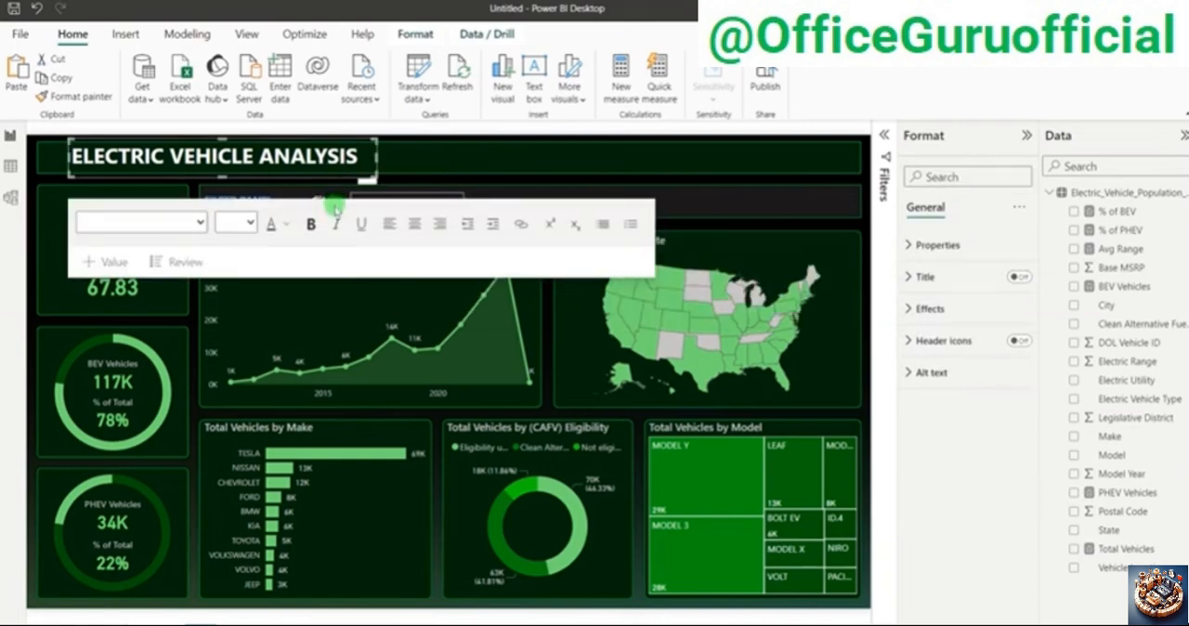
click(333, 195)
click(343, 203)
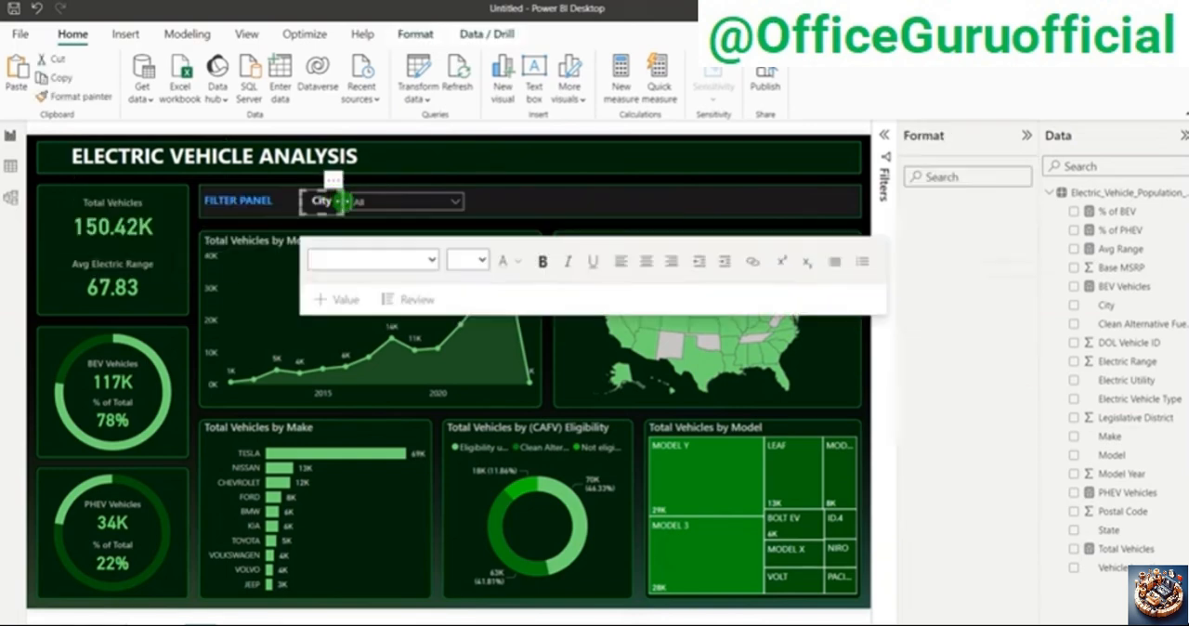
key(Right)
key(Right)
key(Right)
key(Right)
key(Right)
key(Right)
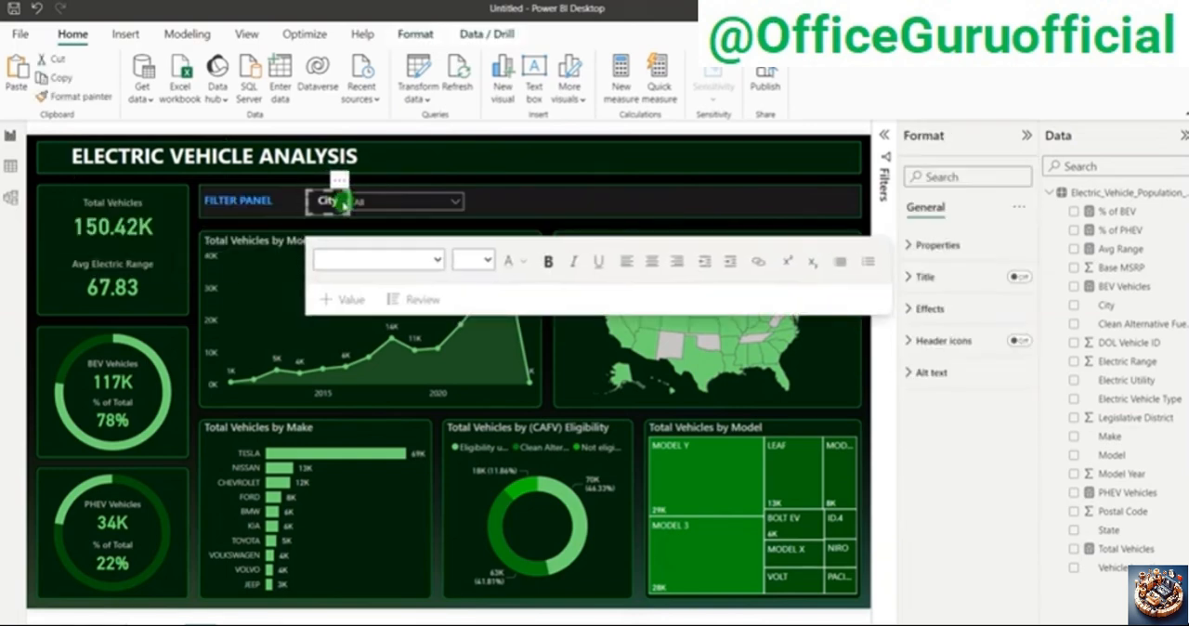
key(Down)
click(383, 181)
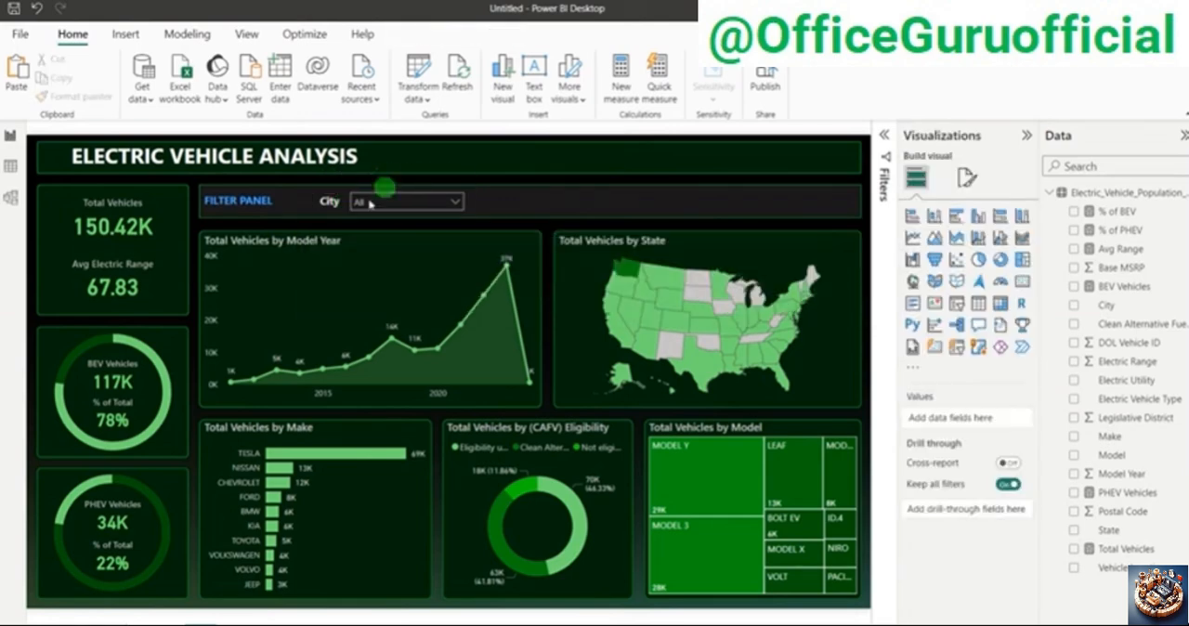
Step: Narrow the City slicer slightly from the side farthest from its label
click(471, 207)
click(467, 206)
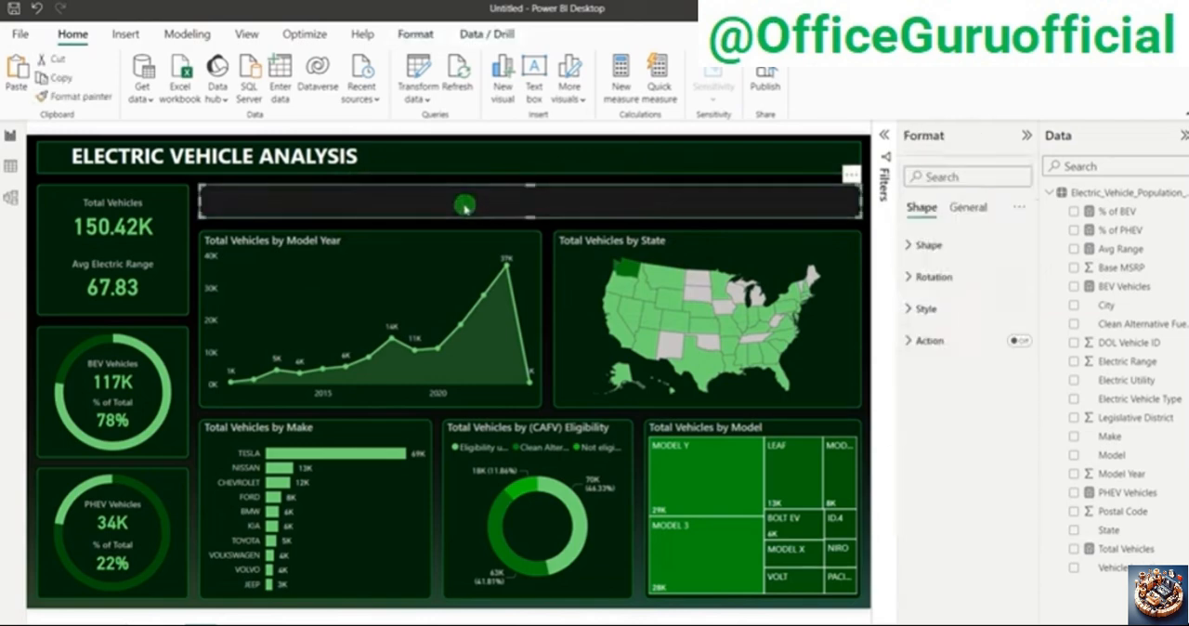
click(471, 182)
click(471, 183)
click(460, 197)
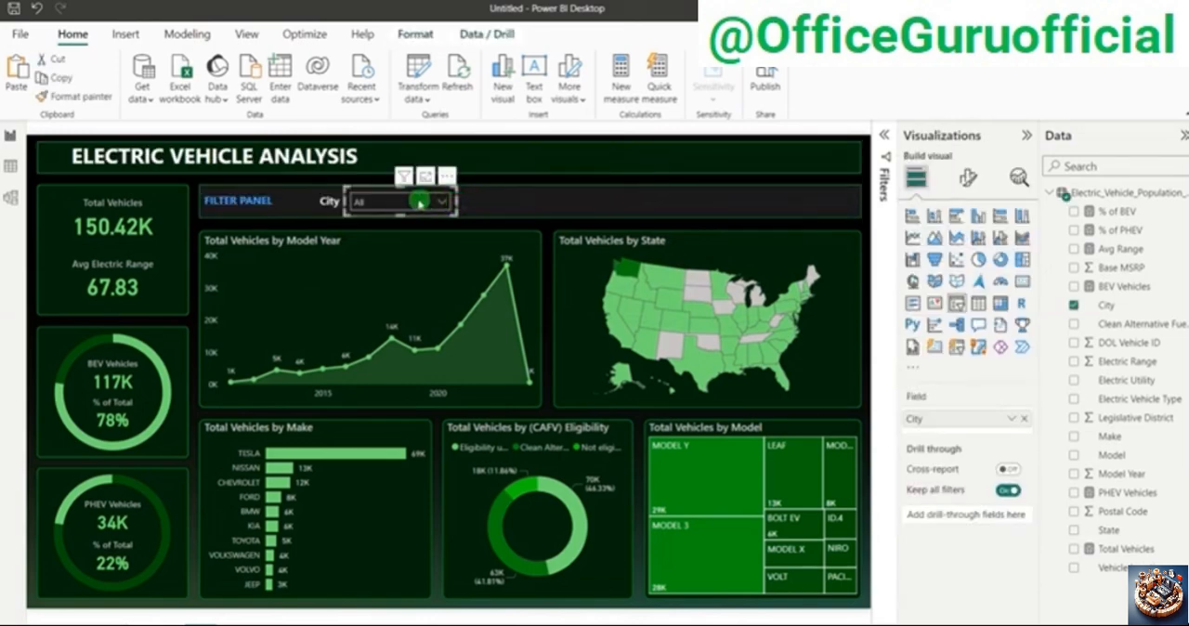
Step: Test the City slicer by ticking cities such as Aberdeen, then reset it to all cities and close the list
click(437, 202)
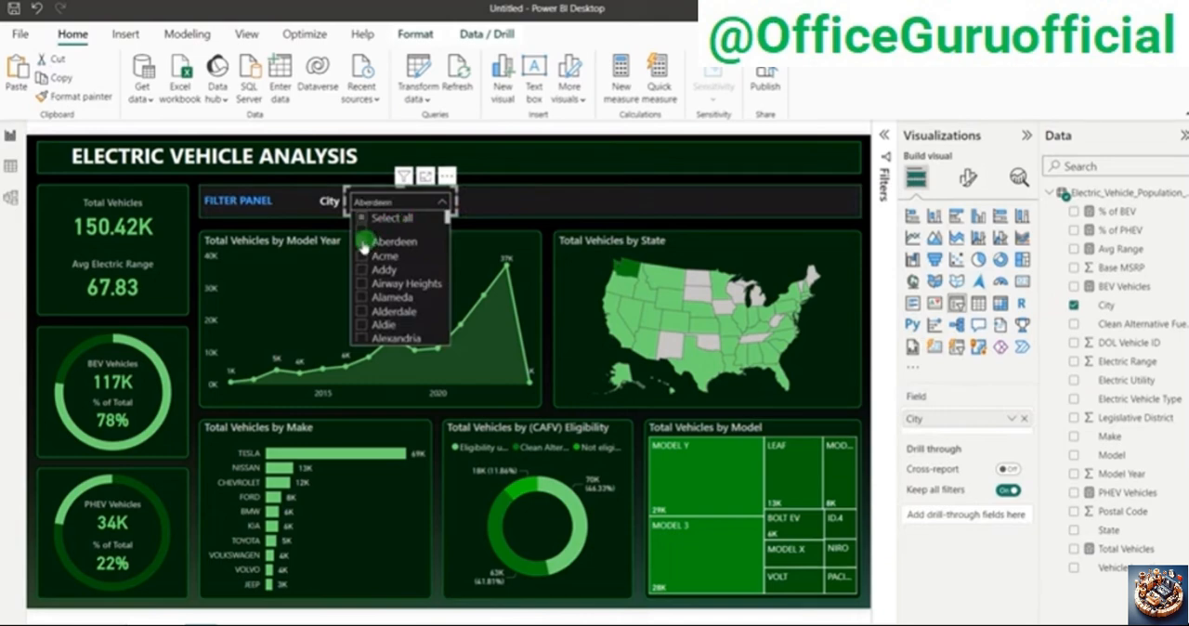
click(362, 256)
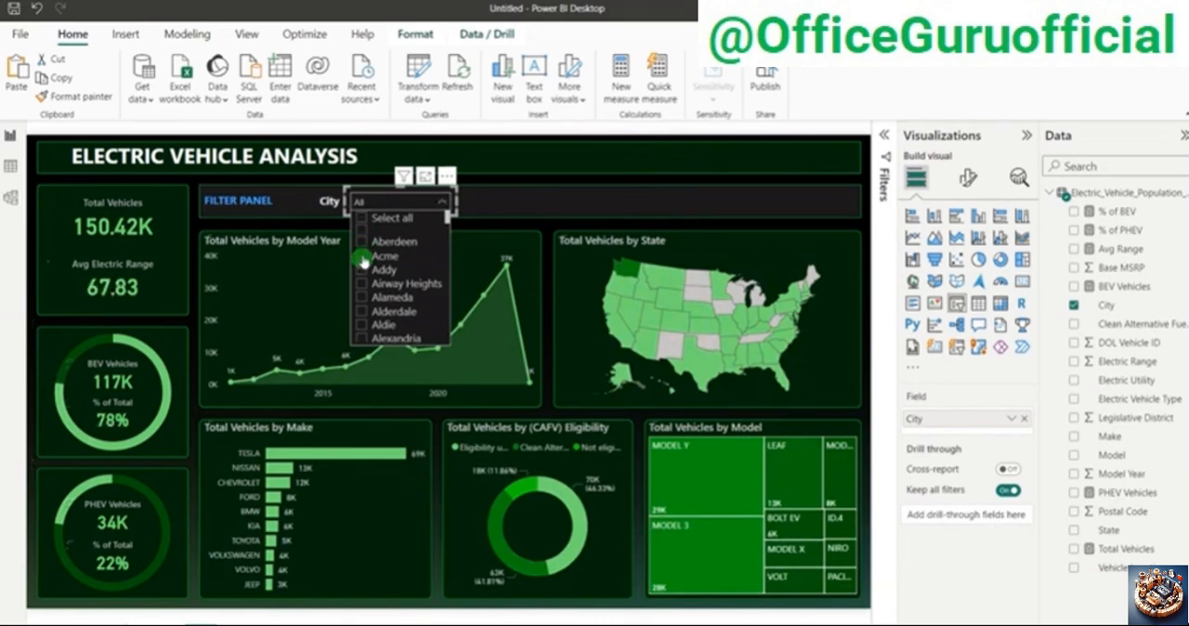
click(362, 257)
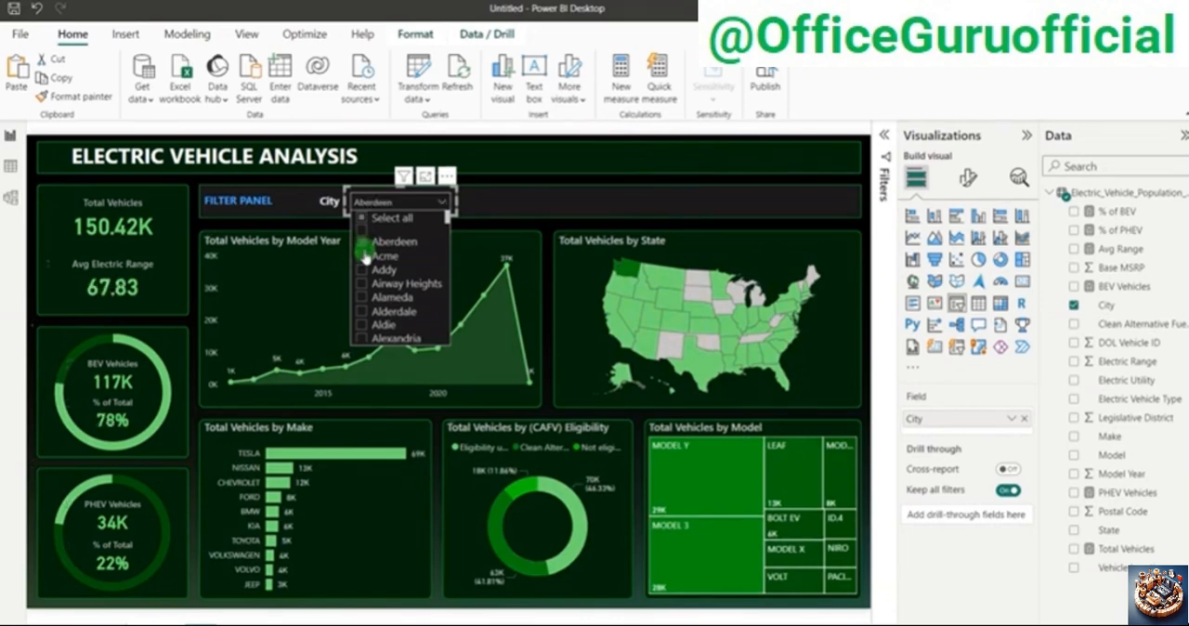
click(362, 222)
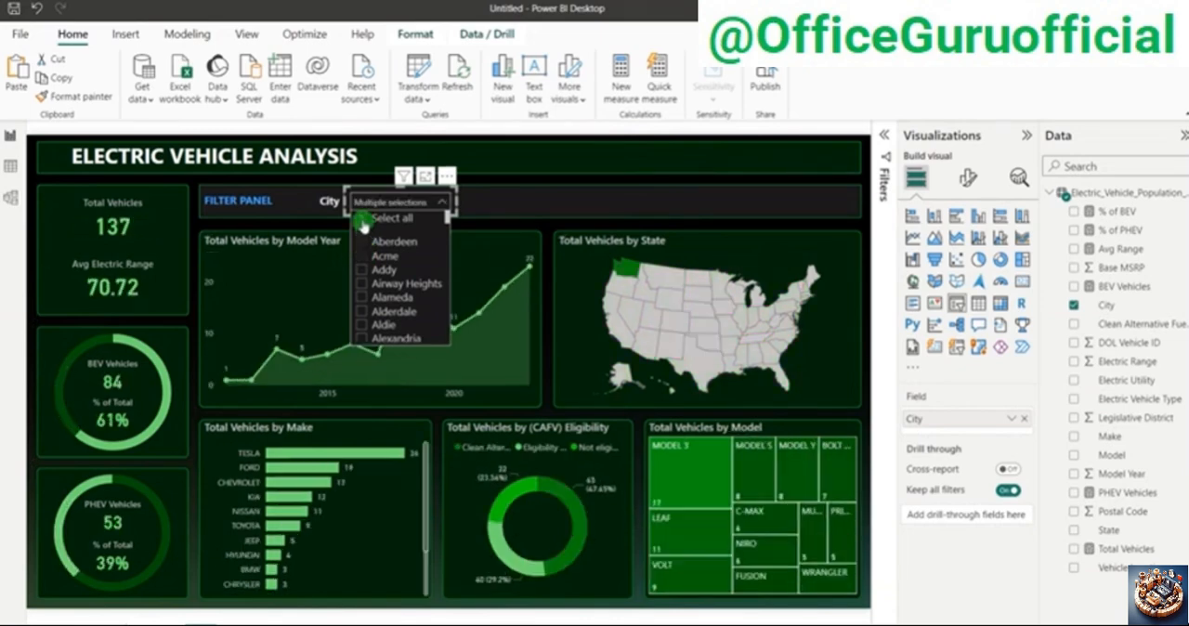
click(358, 181)
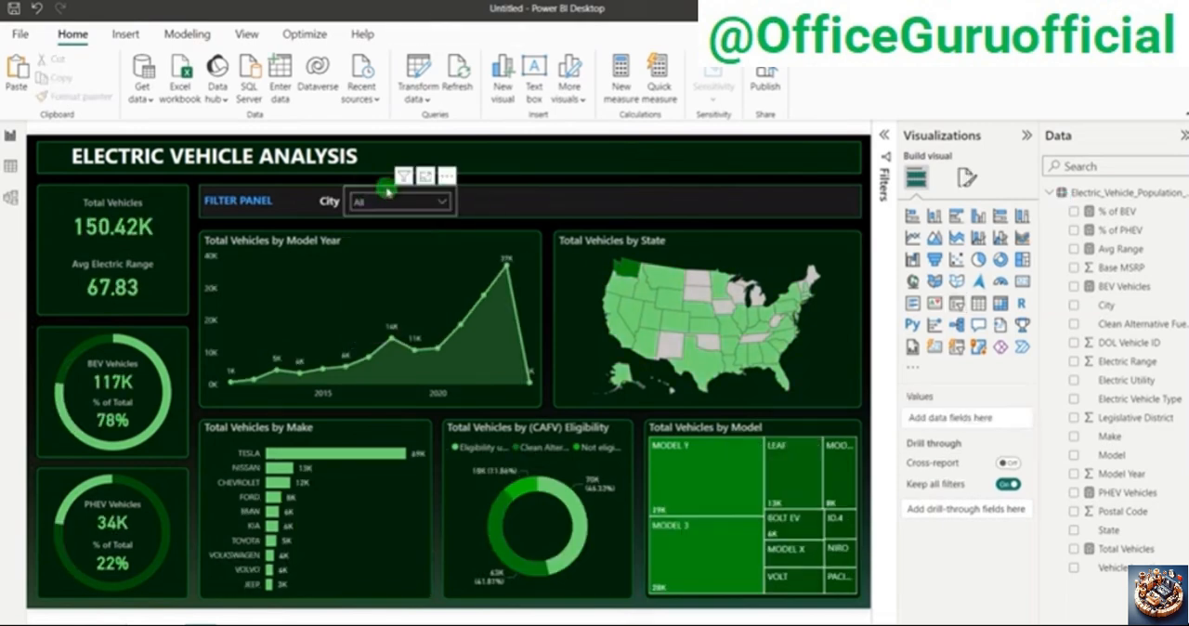
Step: Duplicate the City label and its slicer together, without including the filter panel's background shape
click(387, 190)
ctrl+click(330, 204)
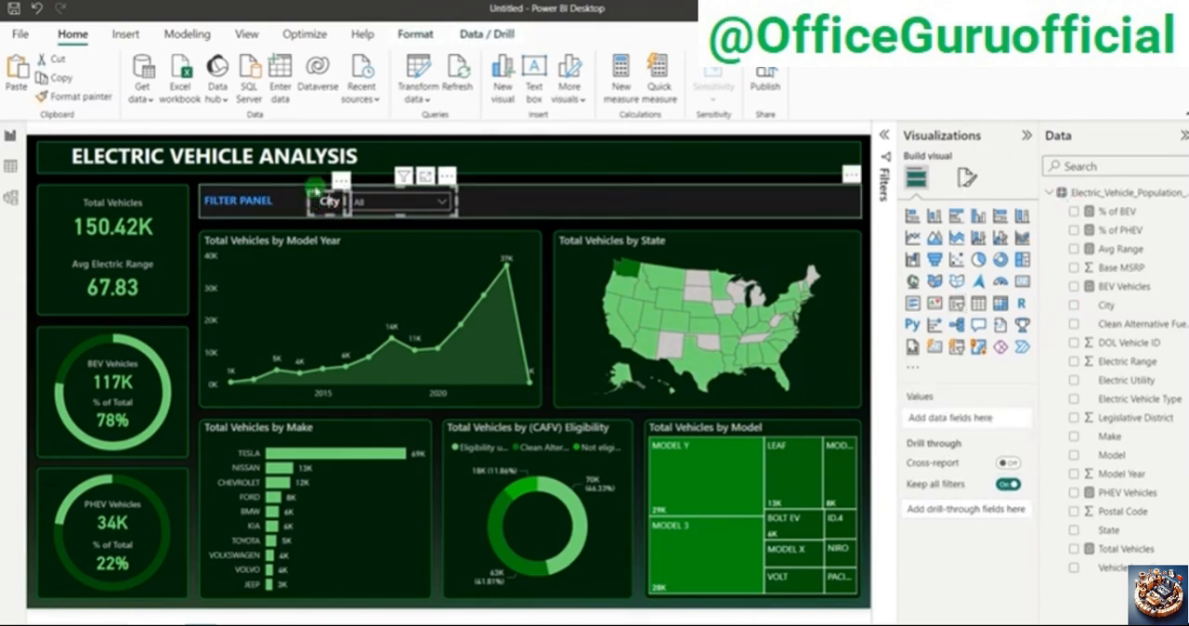
ctrl+click(316, 195)
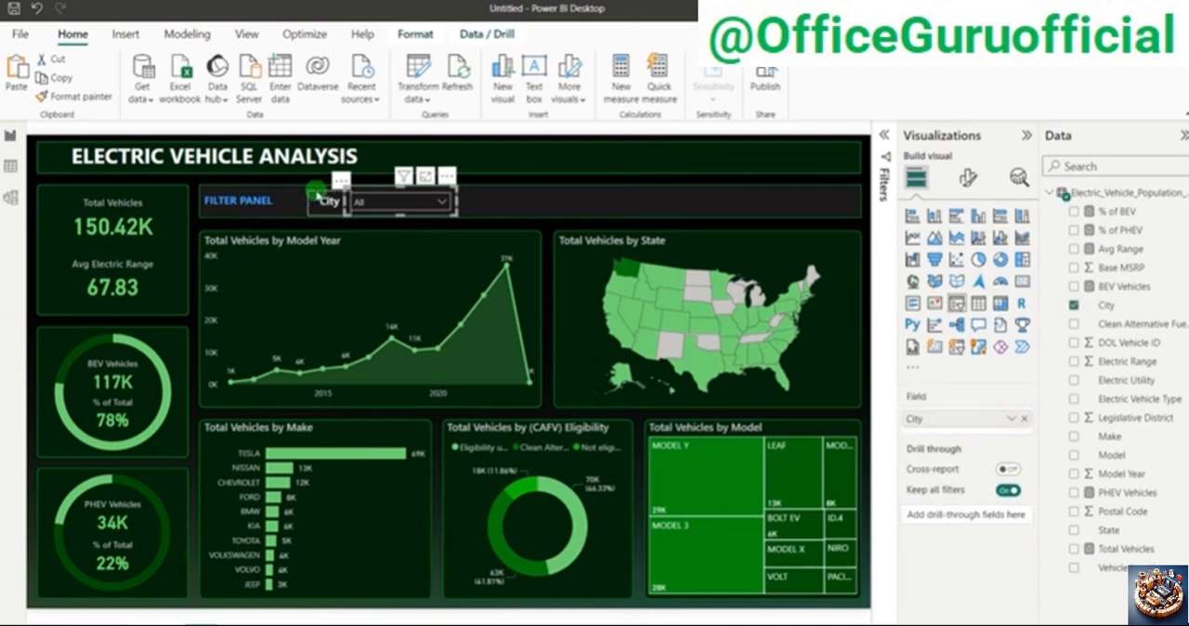
ctrl+click(317, 195)
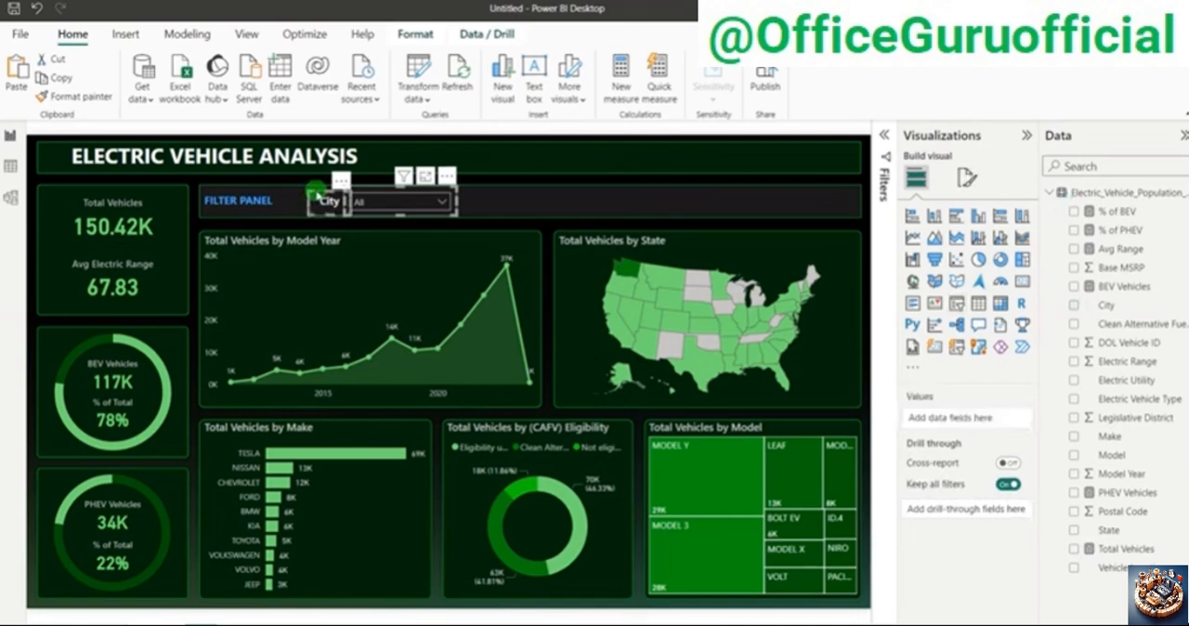
drag(319, 197, 357, 223)
click(532, 224)
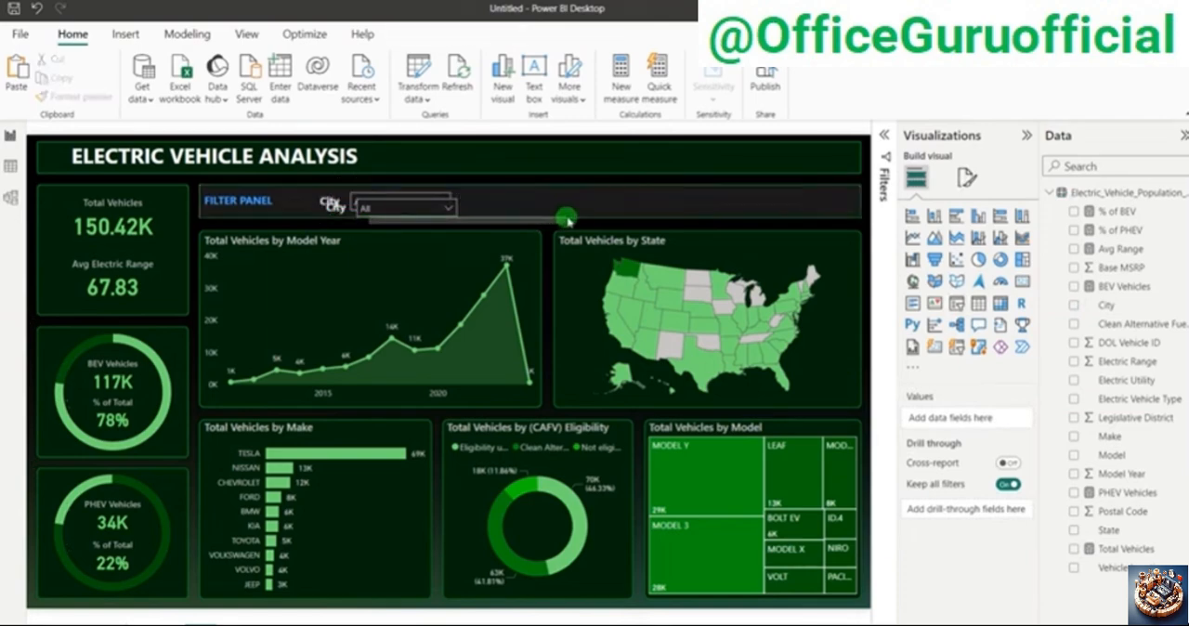
Step: Move the copied City label and slicer to the middle of the filter panel, level with the originals
click(350, 223)
ctrl+click(430, 228)
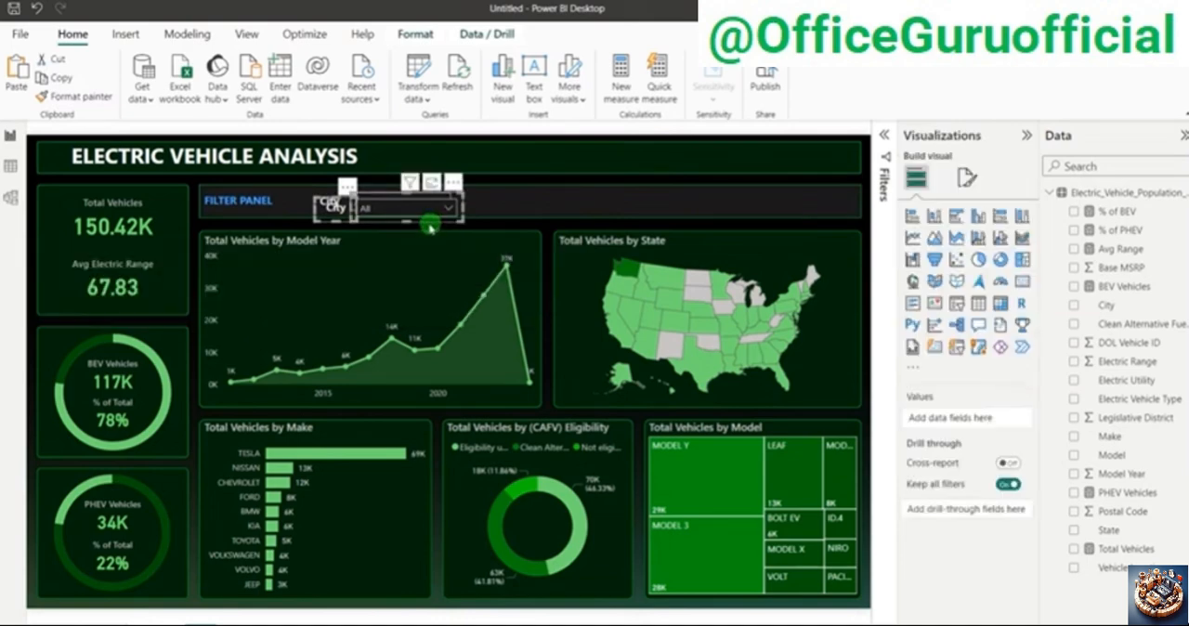
drag(446, 218, 607, 218)
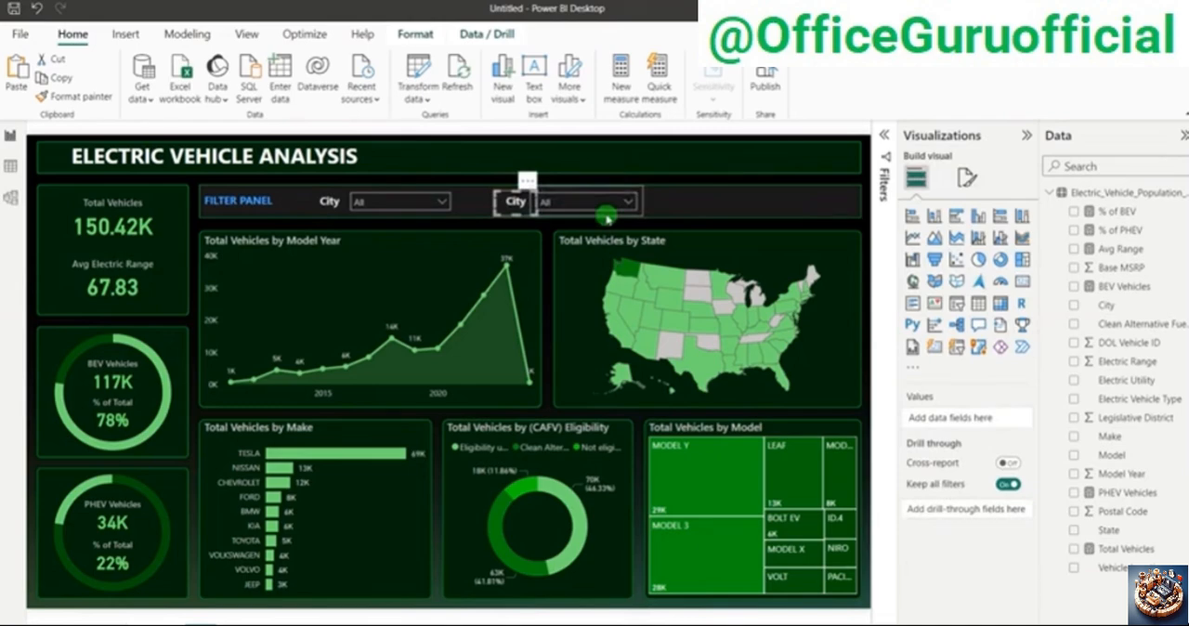
click(608, 218)
key(Up)
key(Up)
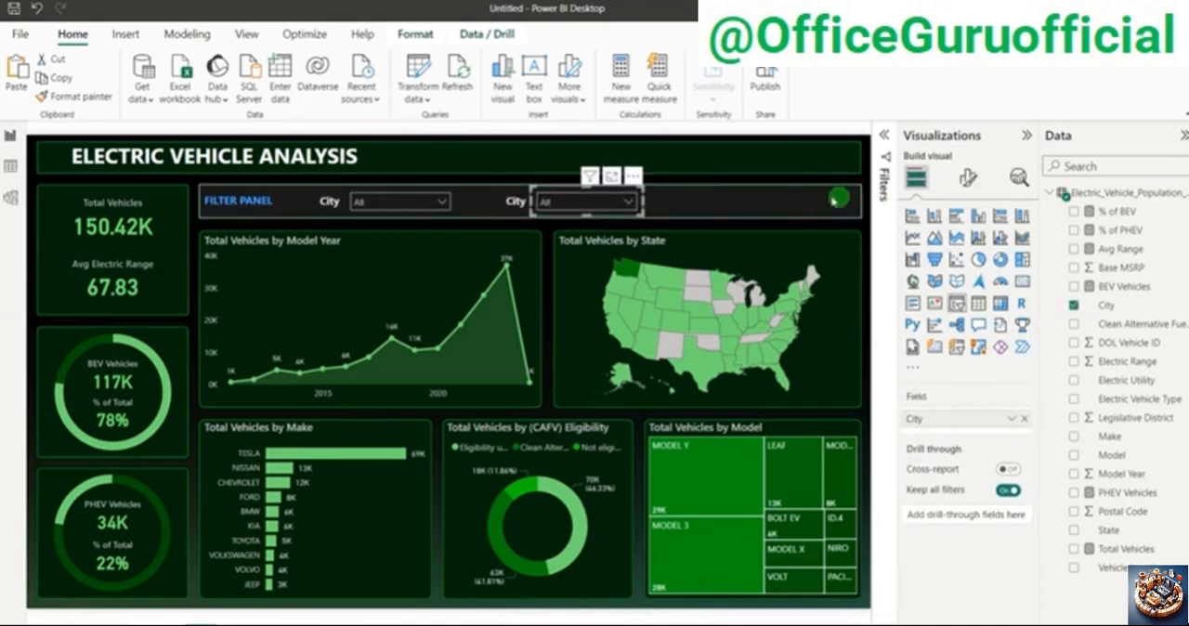
Step: Switch the copied slicer's field from City to Electric Utility and change its label text to Electric Utility
drag(1008, 418, 590, 198)
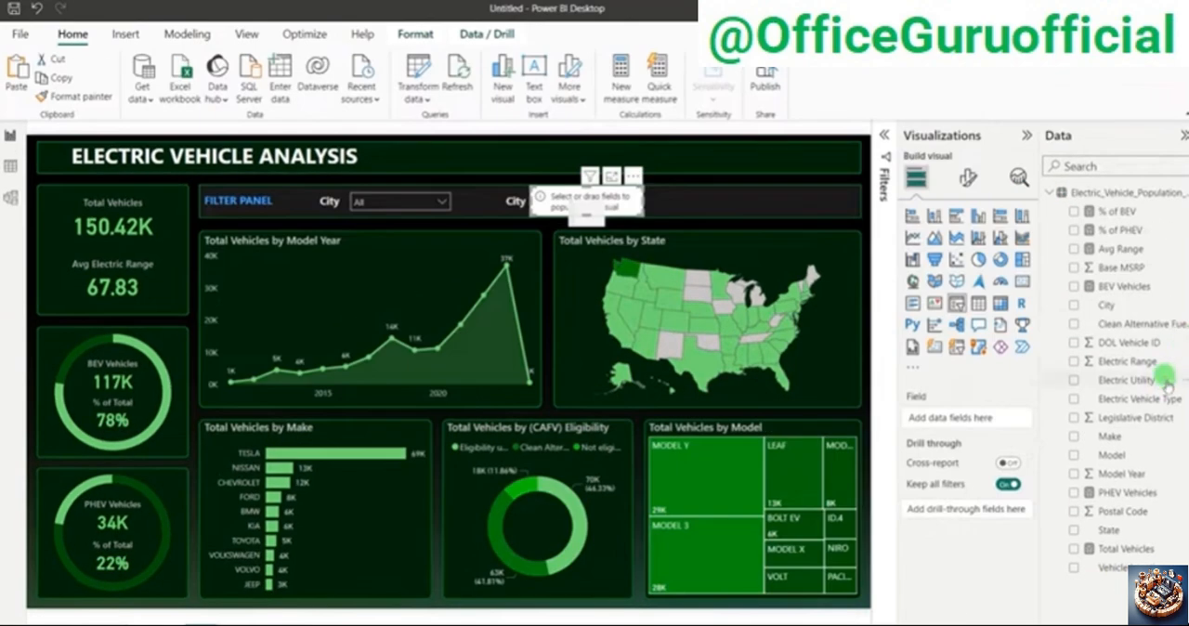
drag(1157, 380, 957, 418)
double_click(516, 201)
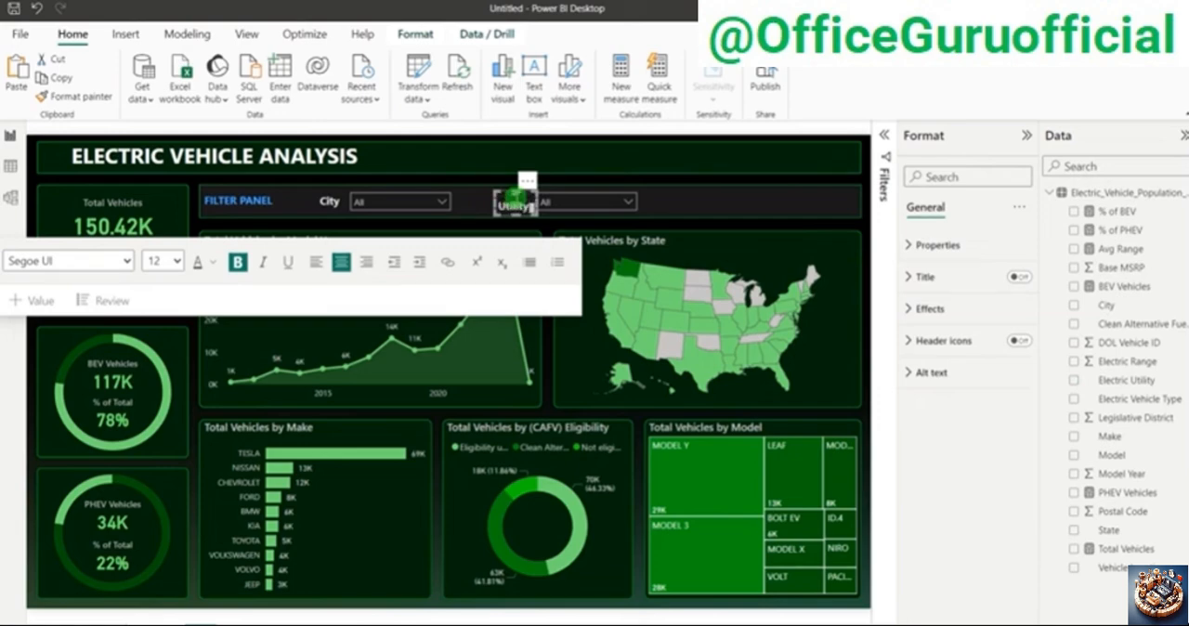
click(565, 201)
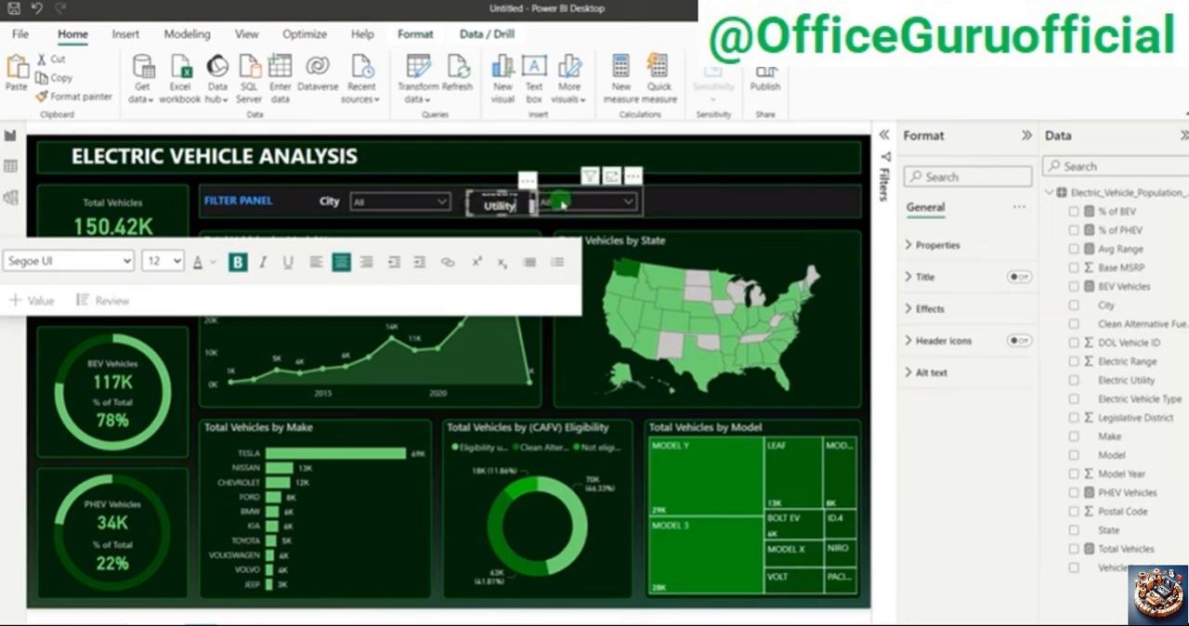
Step: Shift the Electric Utility slicer slightly away from its label and widen the label so its text fits on one line
click(640, 204)
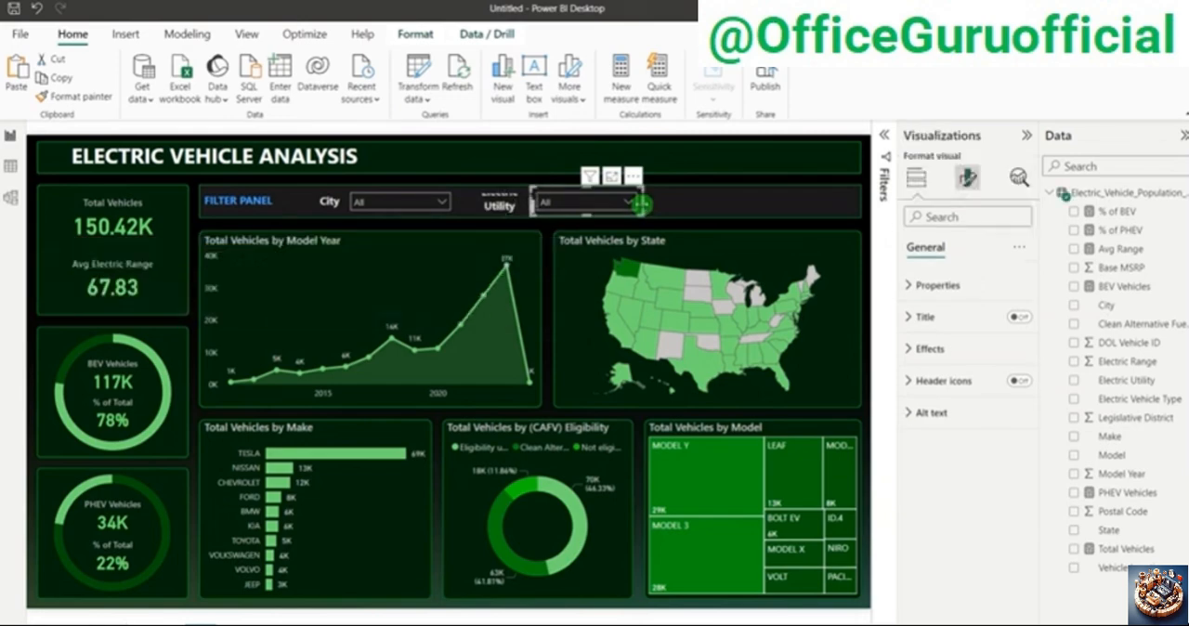
drag(640, 204, 654, 203)
click(501, 204)
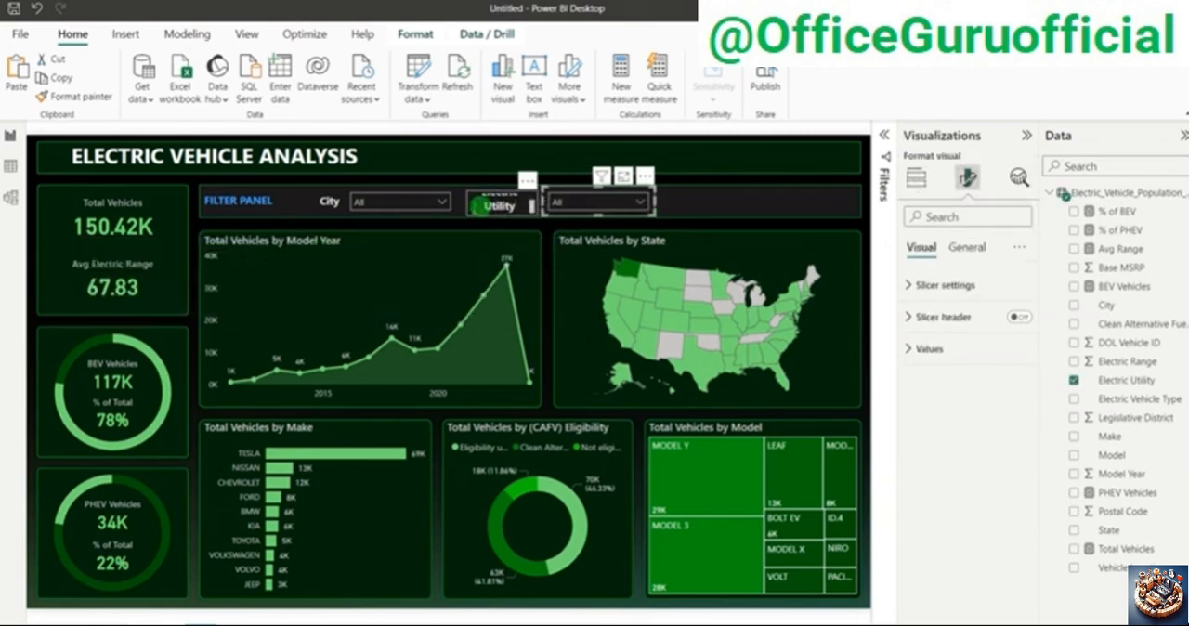
click(523, 204)
drag(533, 205, 564, 204)
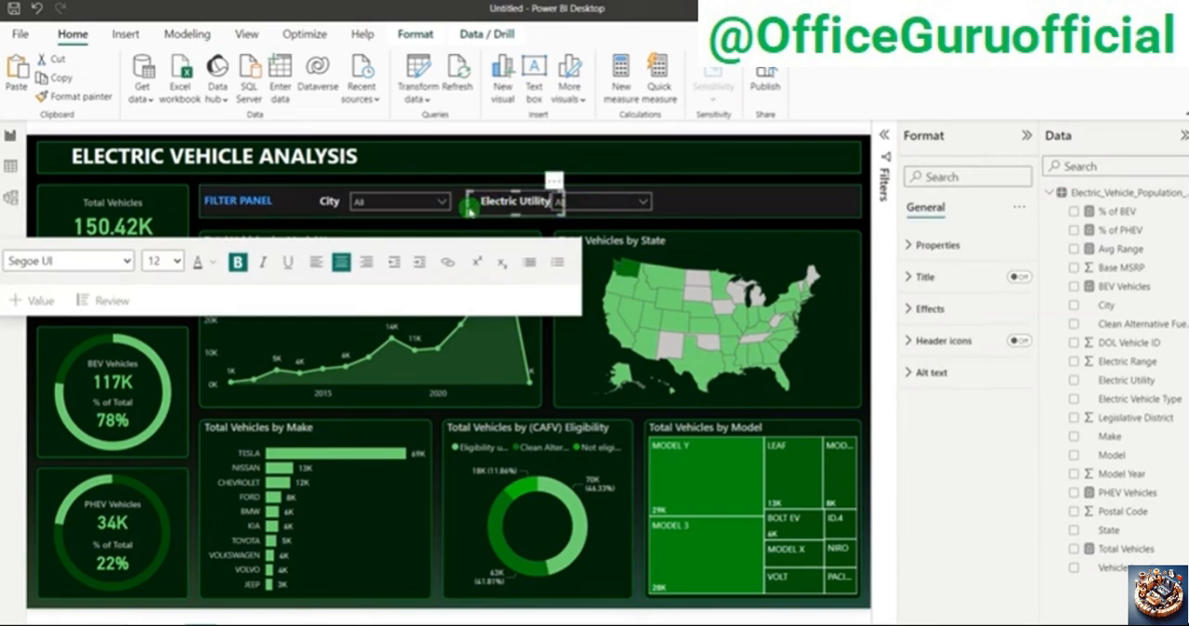
click(561, 205)
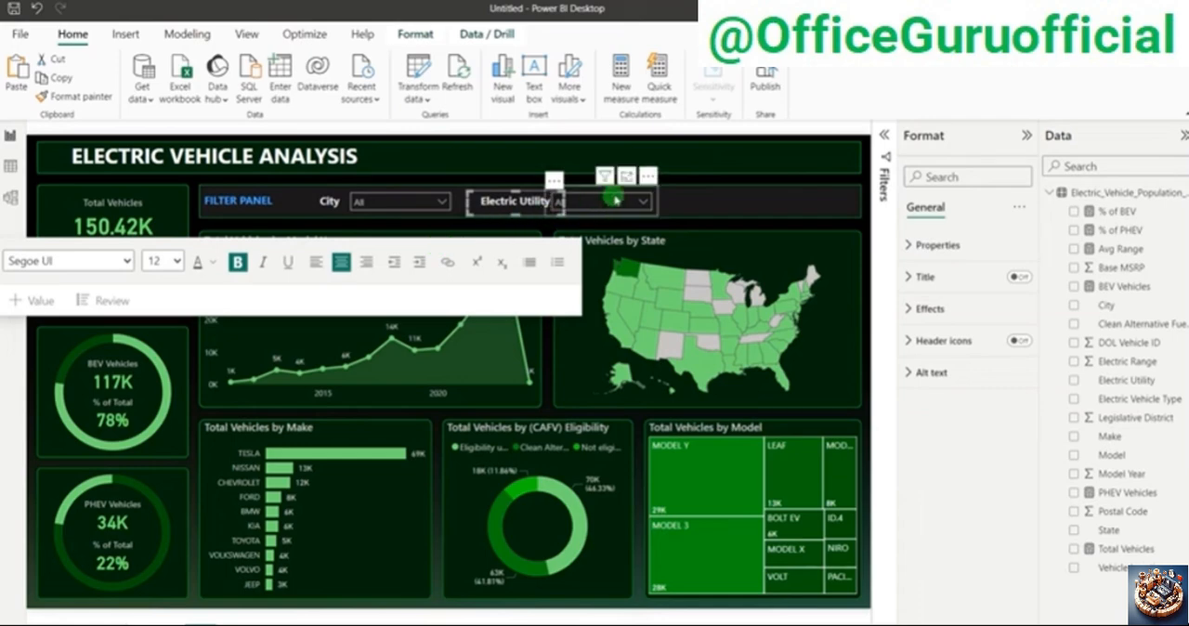
drag(564, 204, 553, 205)
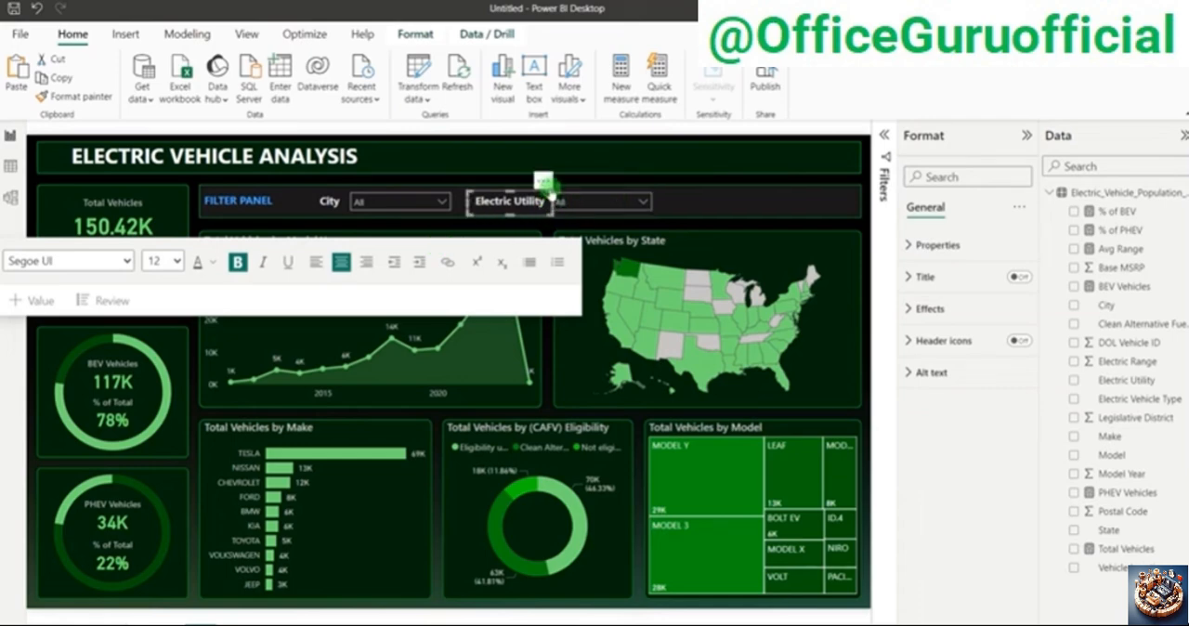
click(585, 182)
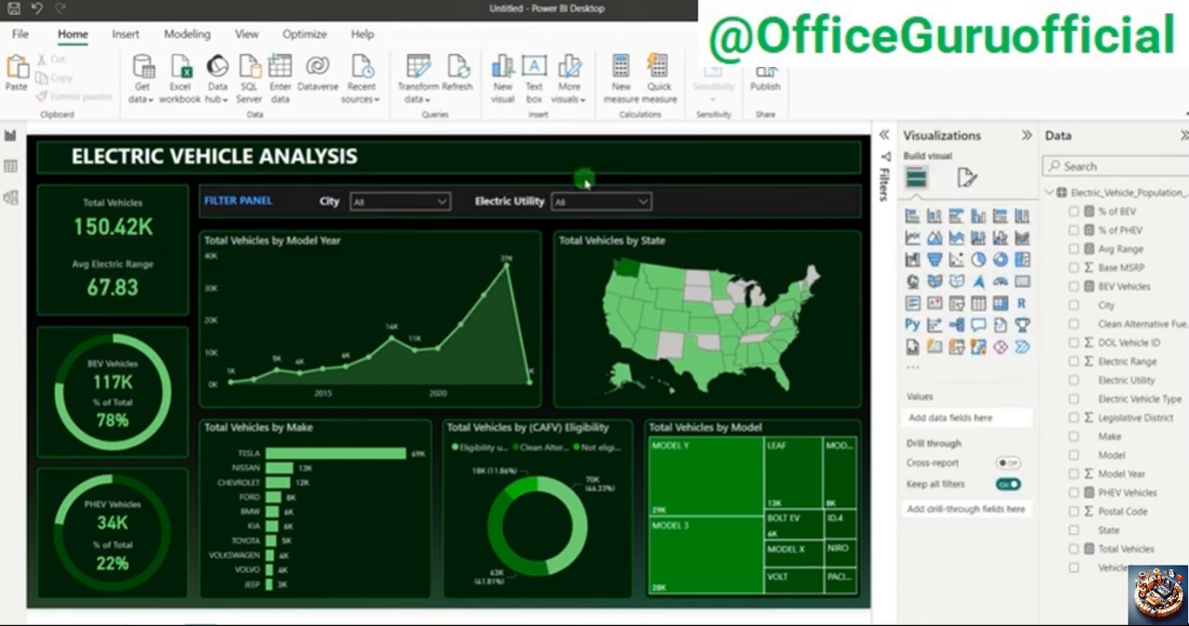
Step: Duplicate the Electric Utility slicer and place the copy at the free end of the filter panel, level with the others
click(588, 189)
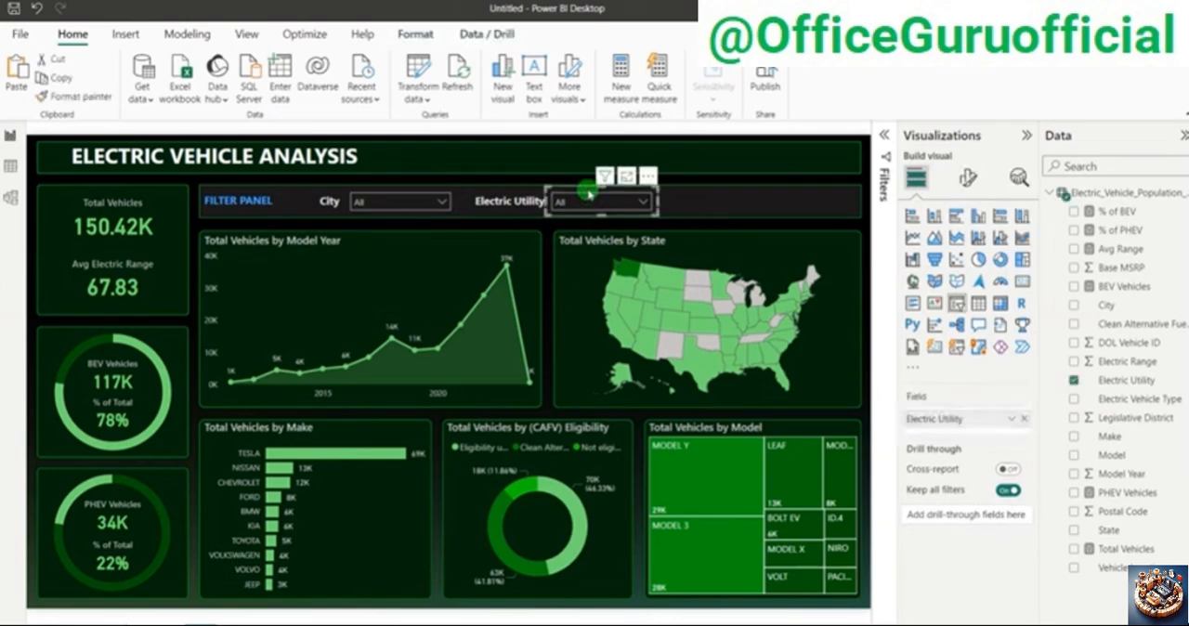
key(ctrl+v)
drag(599, 223, 790, 219)
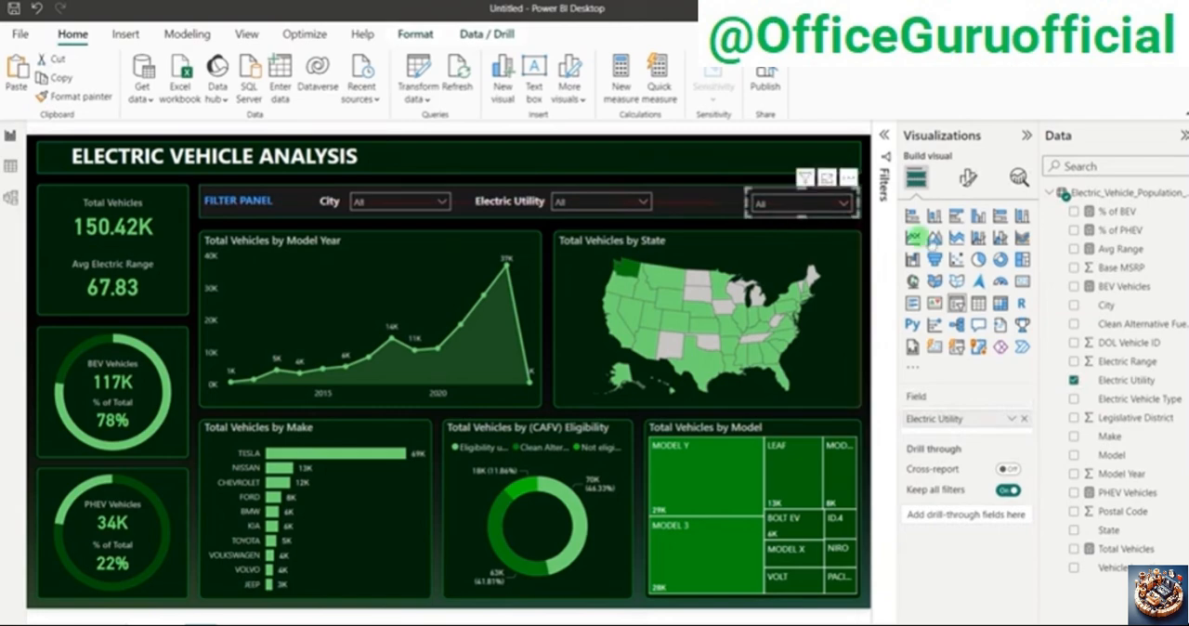
Step: Replace the third slicer's Electric Utility field with Electric Vehicle Type
click(1074, 380)
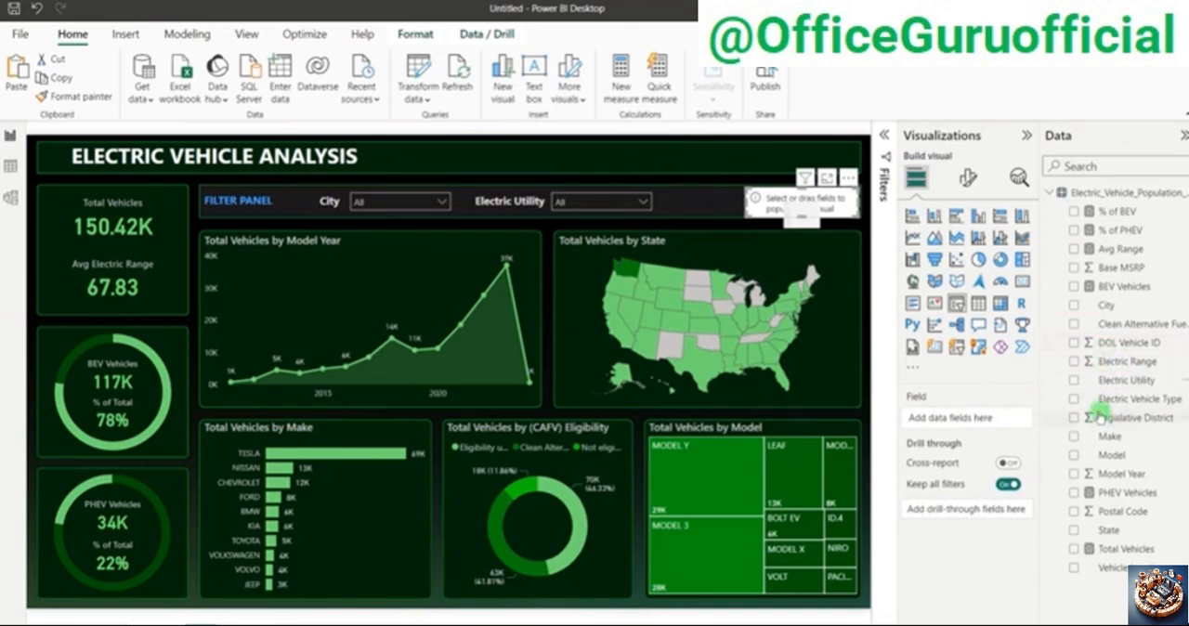
click(1075, 399)
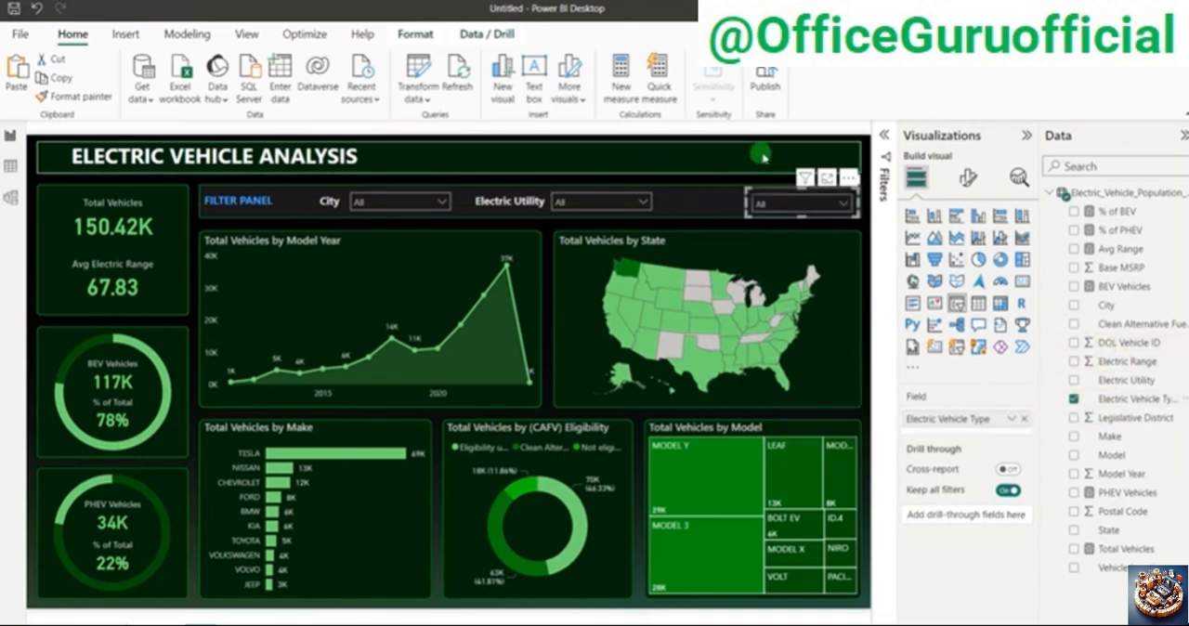
click(774, 202)
click(775, 201)
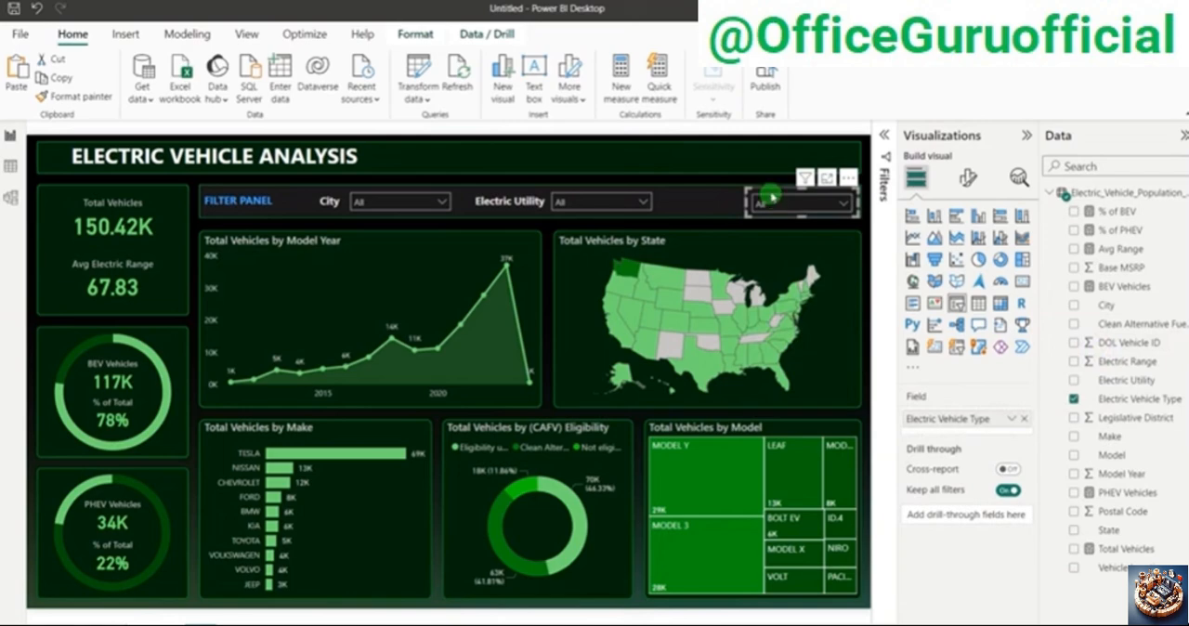
Step: Duplicate the Electric Utility label and place the copy directly beside the third slicer
click(489, 214)
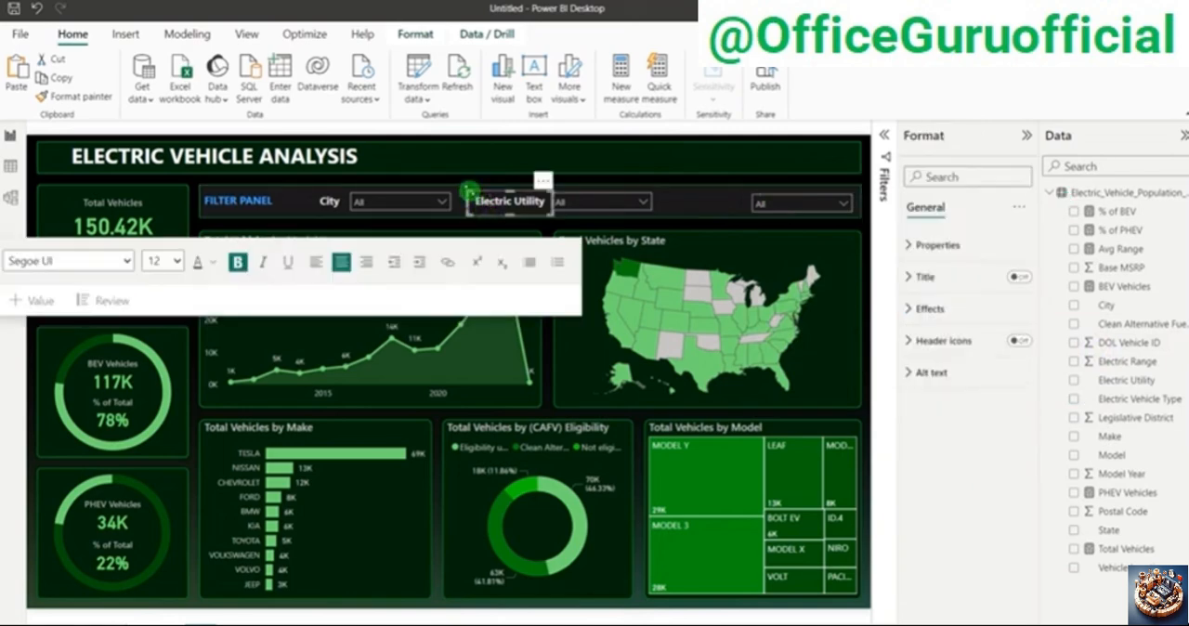
click(486, 193)
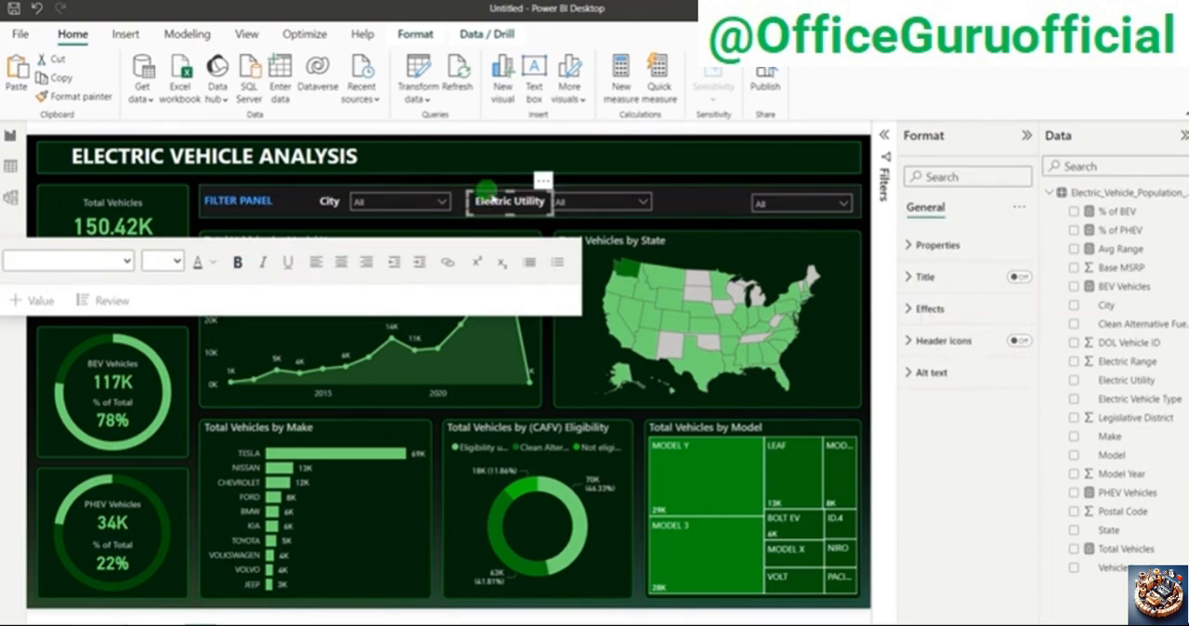
drag(486, 190, 537, 228)
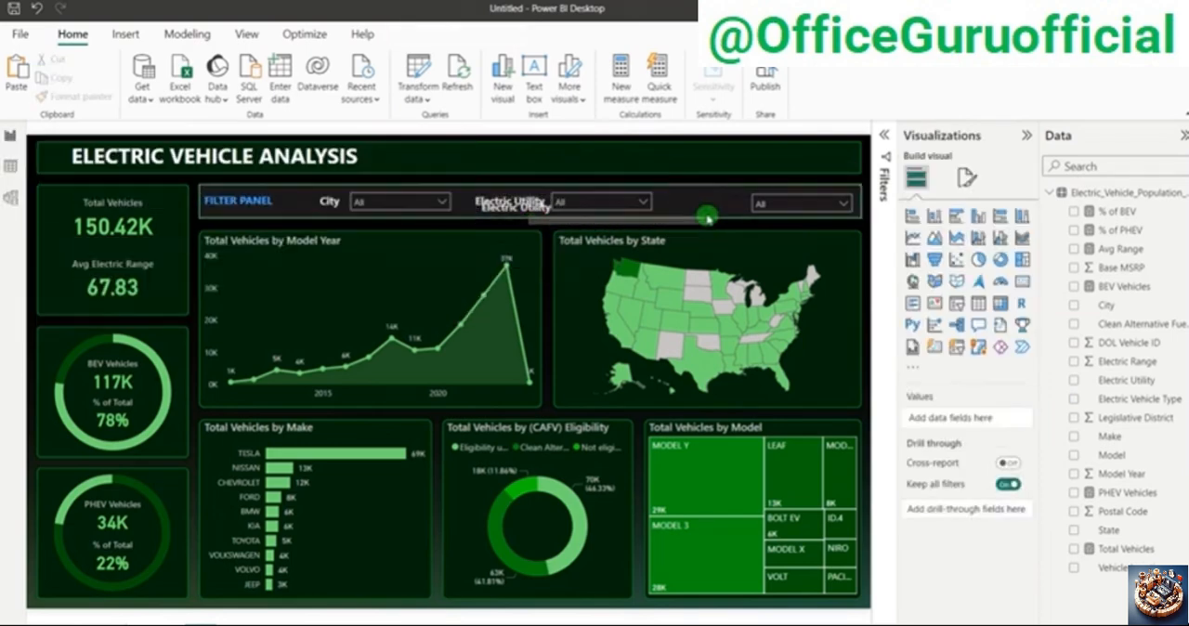
drag(614, 220, 713, 216)
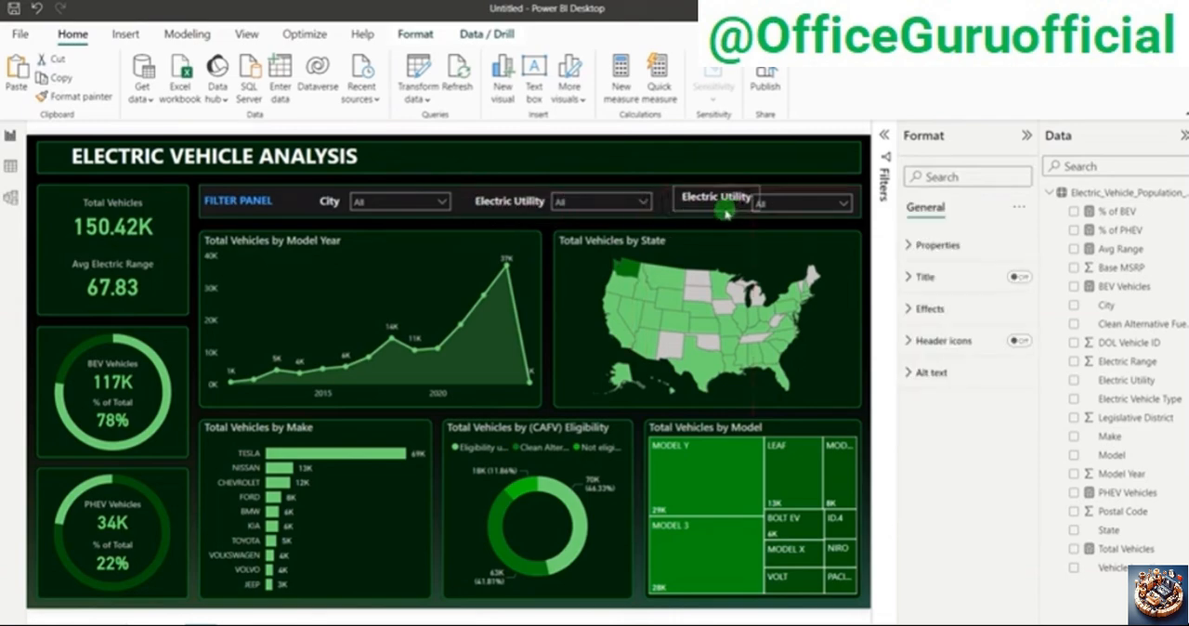
Step: Change the copied label's text to Electric Vehicle Type
click(714, 214)
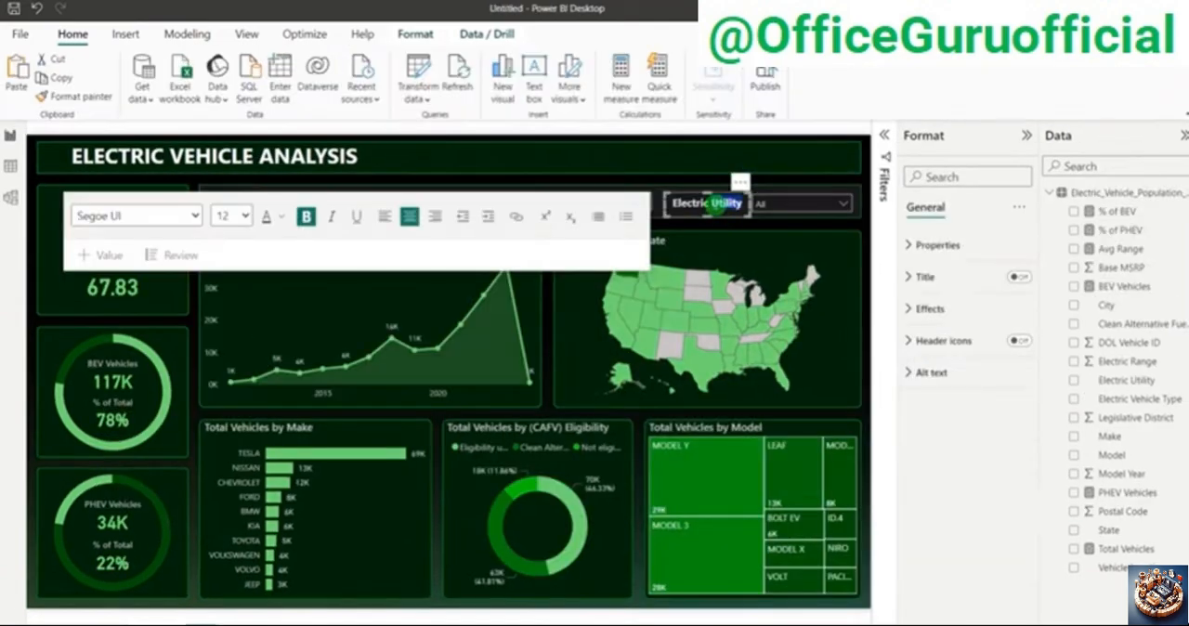
text(Vehicle T)
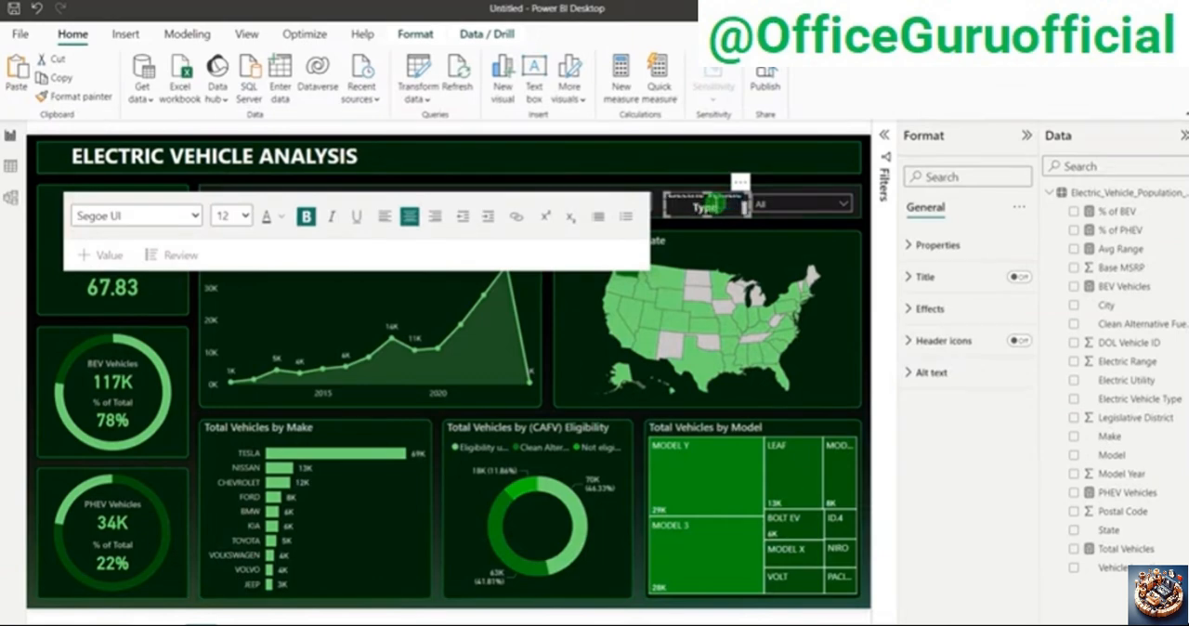
click(869, 221)
click(704, 207)
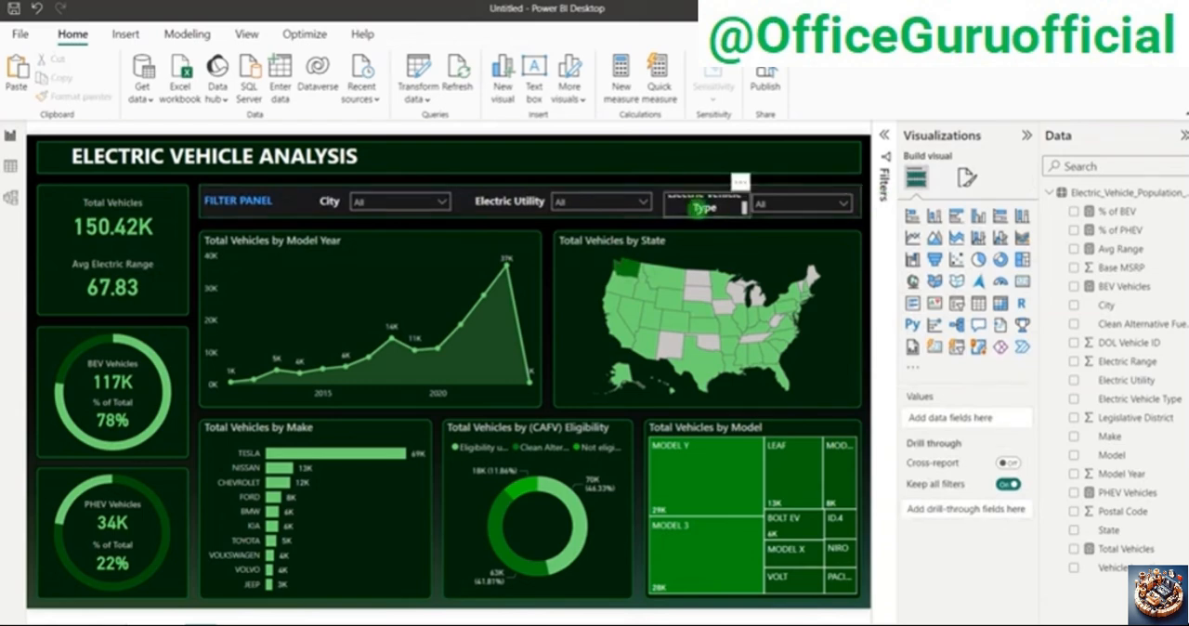
click(704, 207)
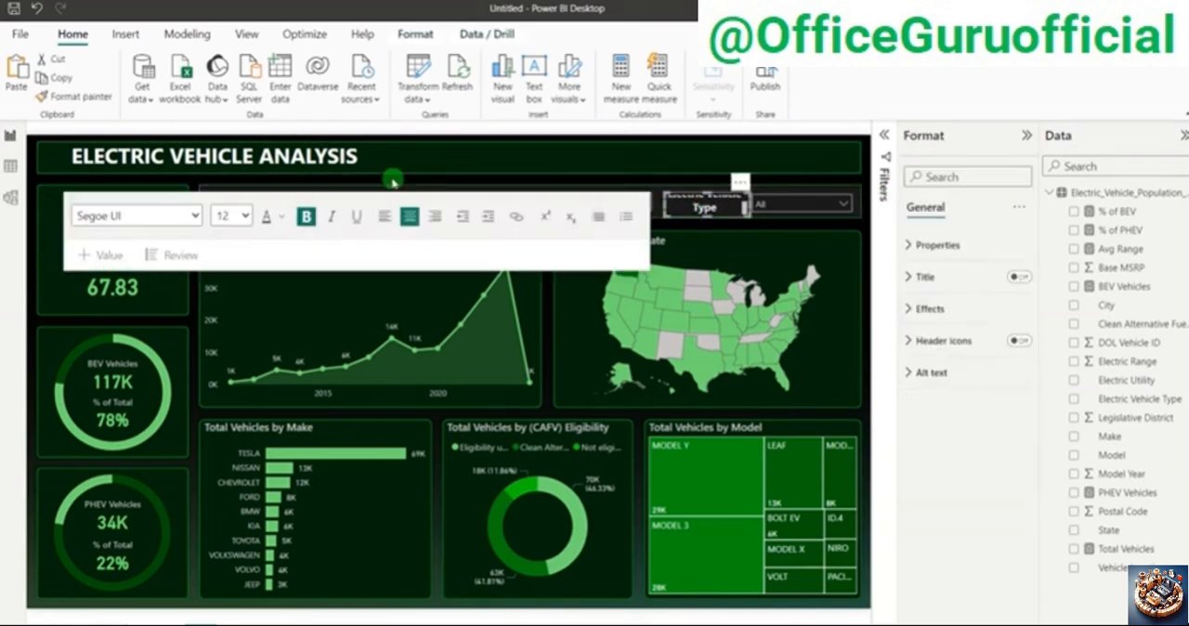
click(344, 191)
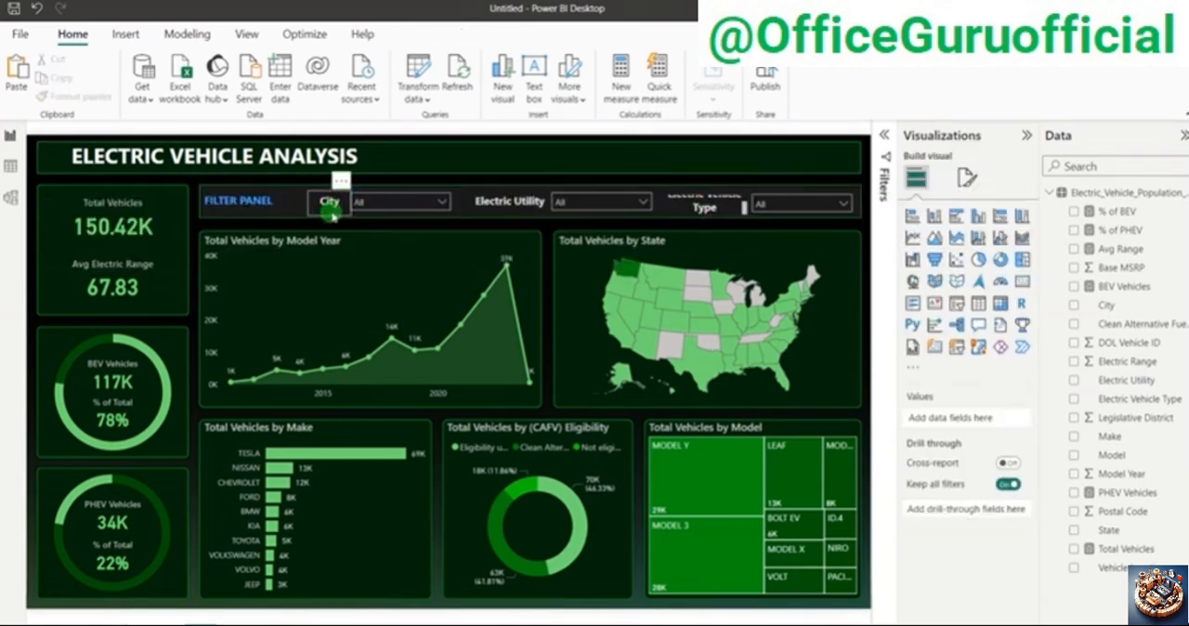
click(337, 213)
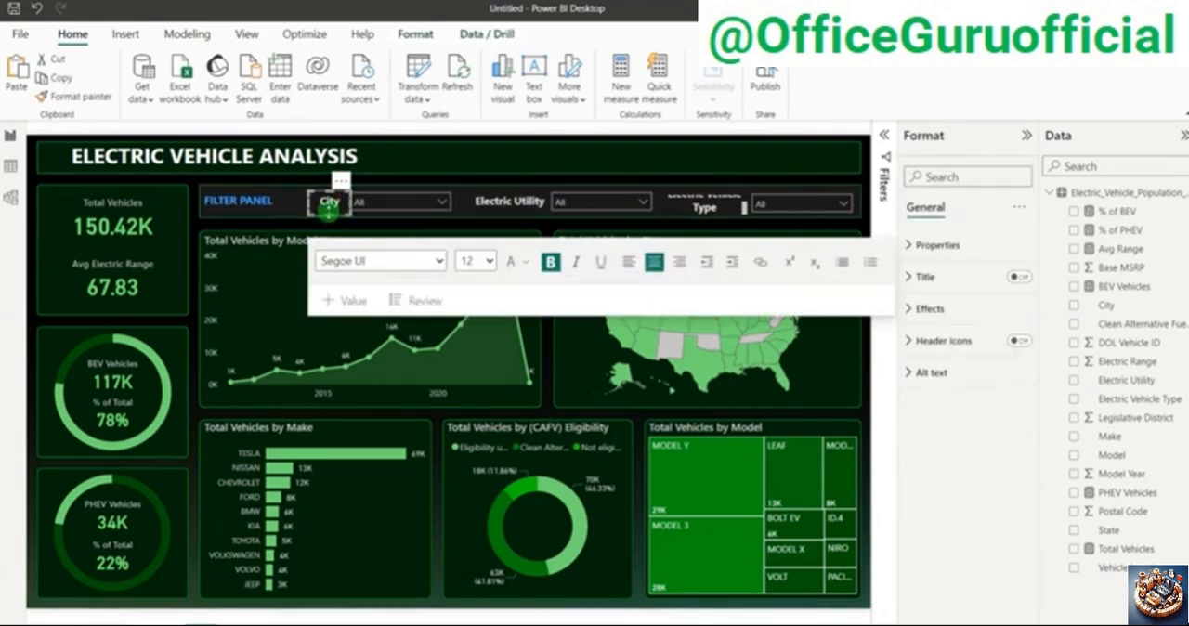
click(392, 202)
click(391, 200)
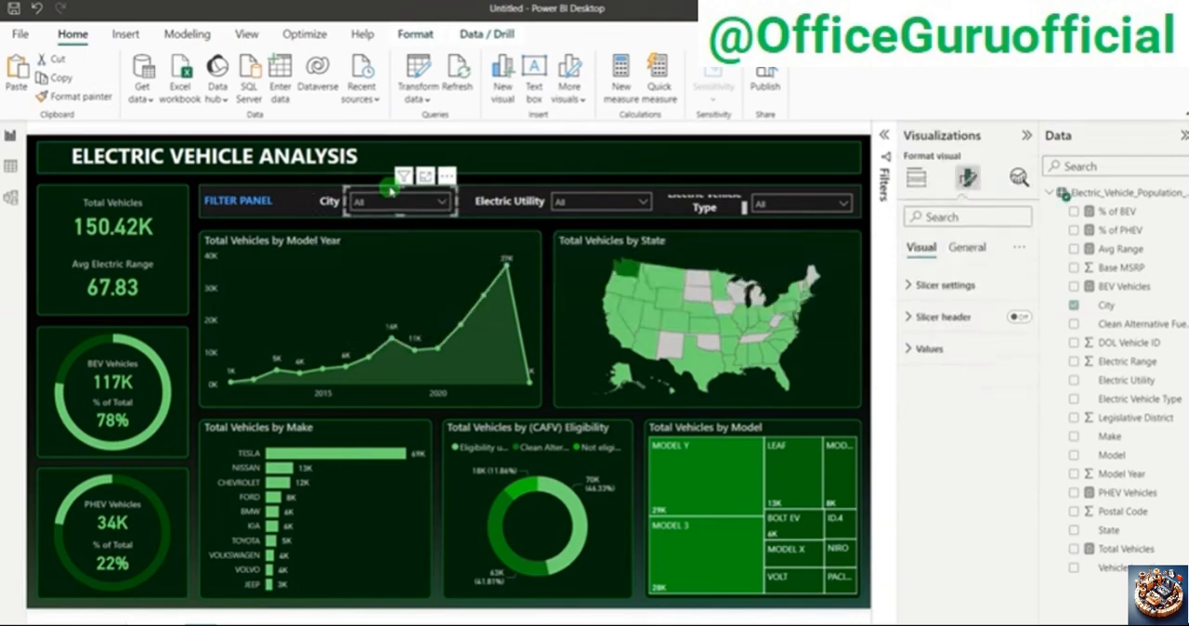
ctrl+click(332, 197)
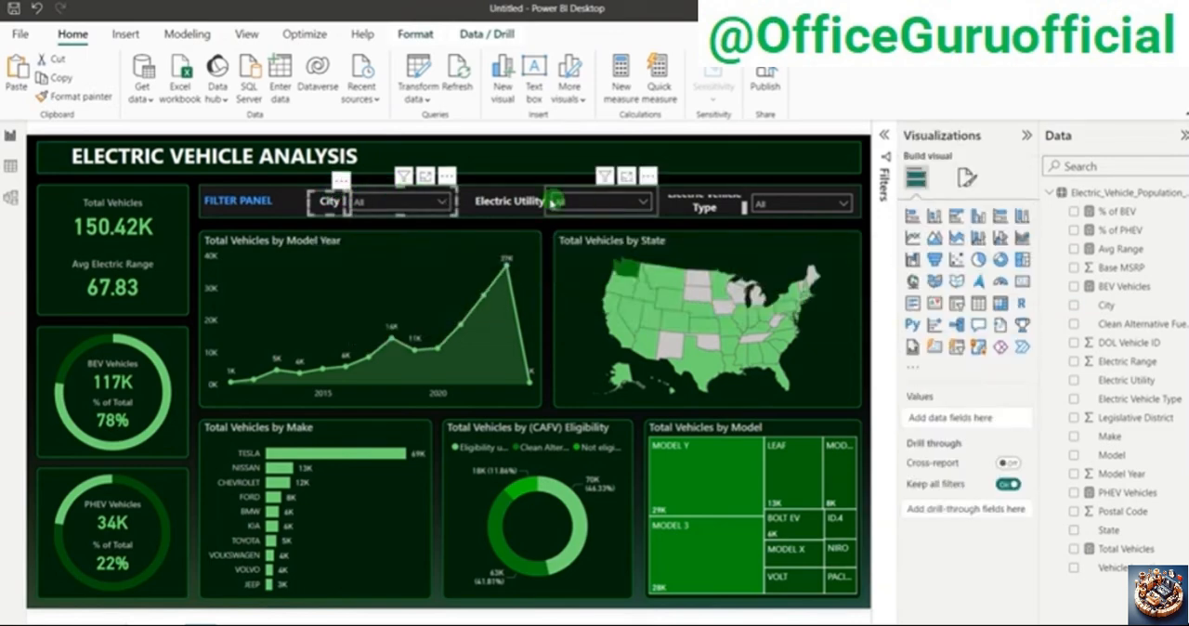
ctrl+click(516, 194)
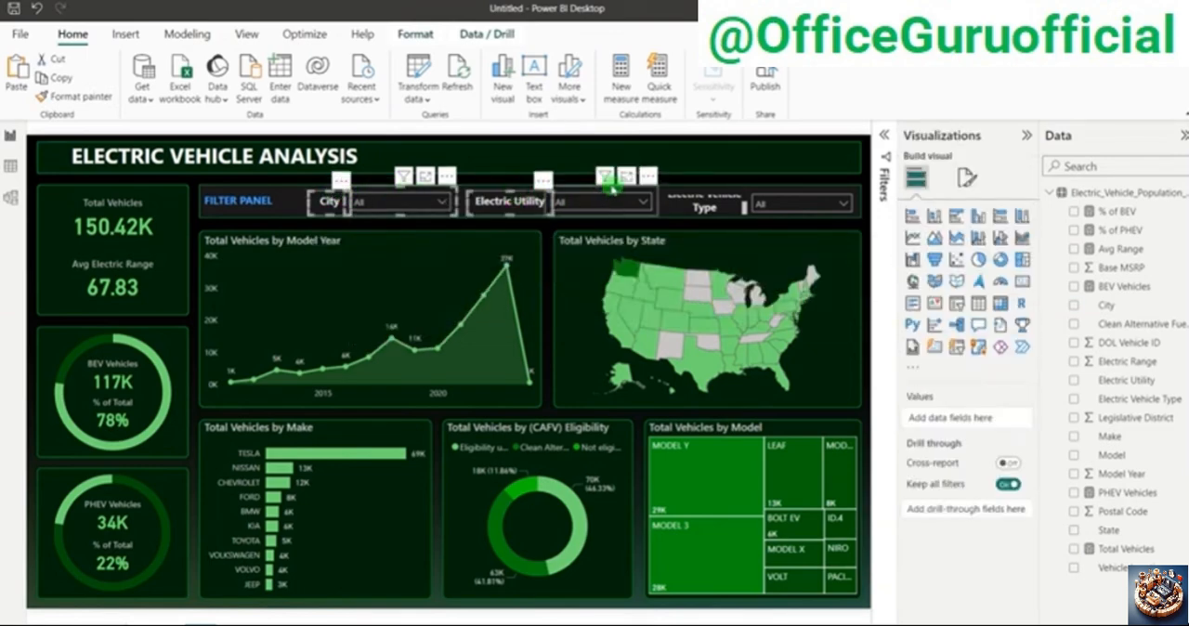
ctrl+click(611, 187)
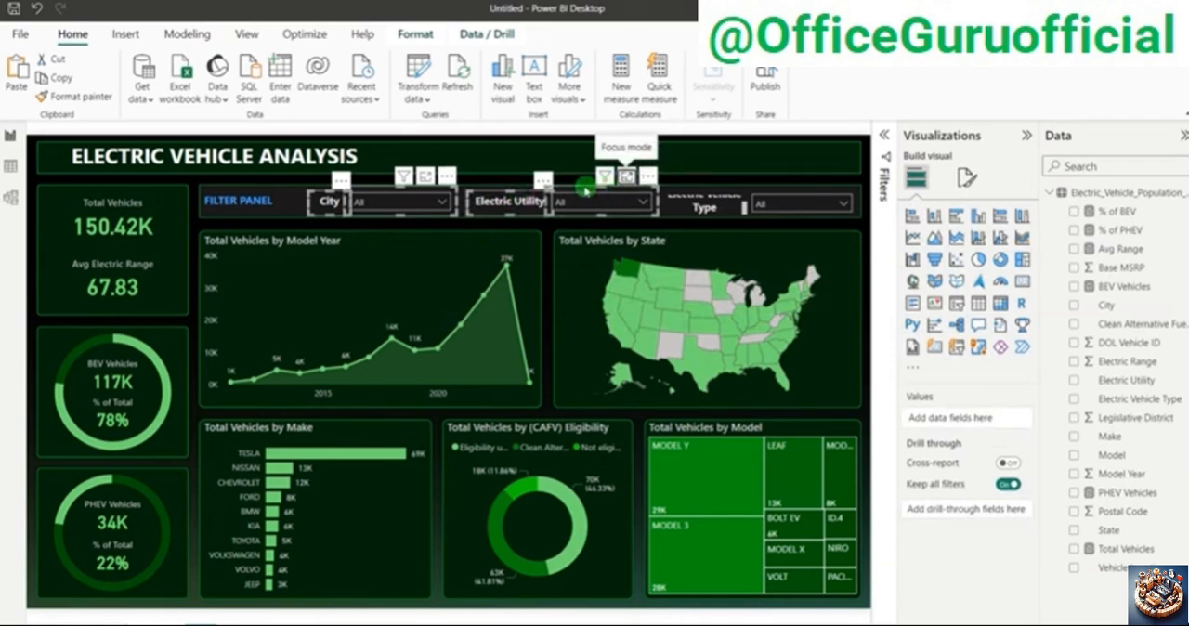
Step: Move the City and Electric Utility labels and slicers together toward the FILTER PANEL title to make room for the third label
click(569, 189)
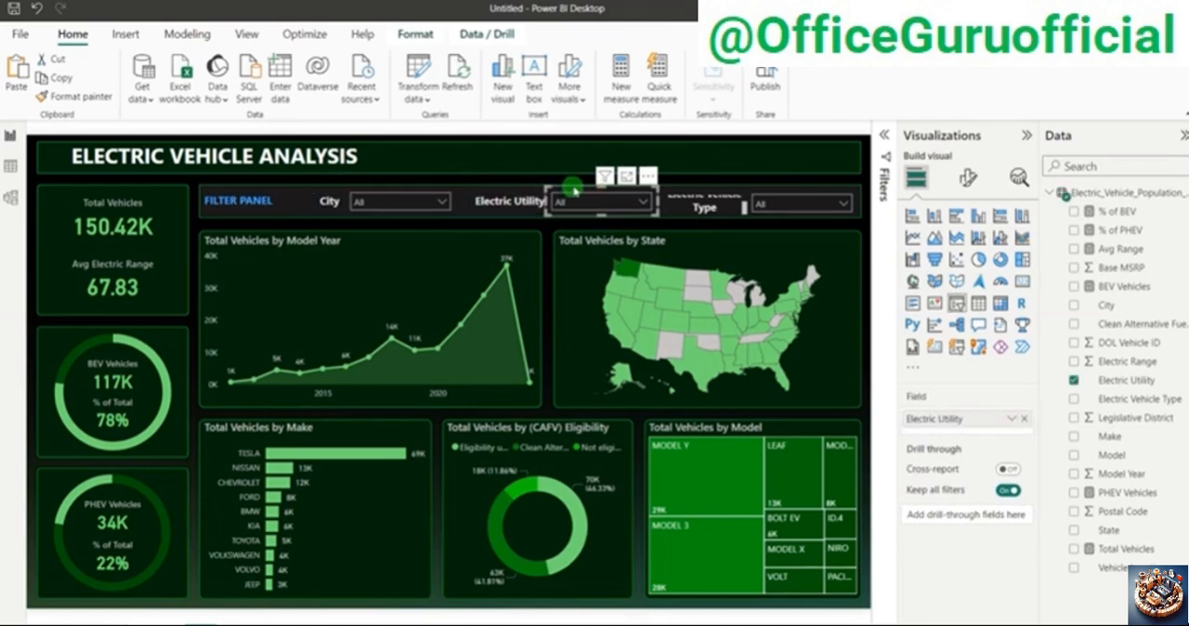
click(510, 198)
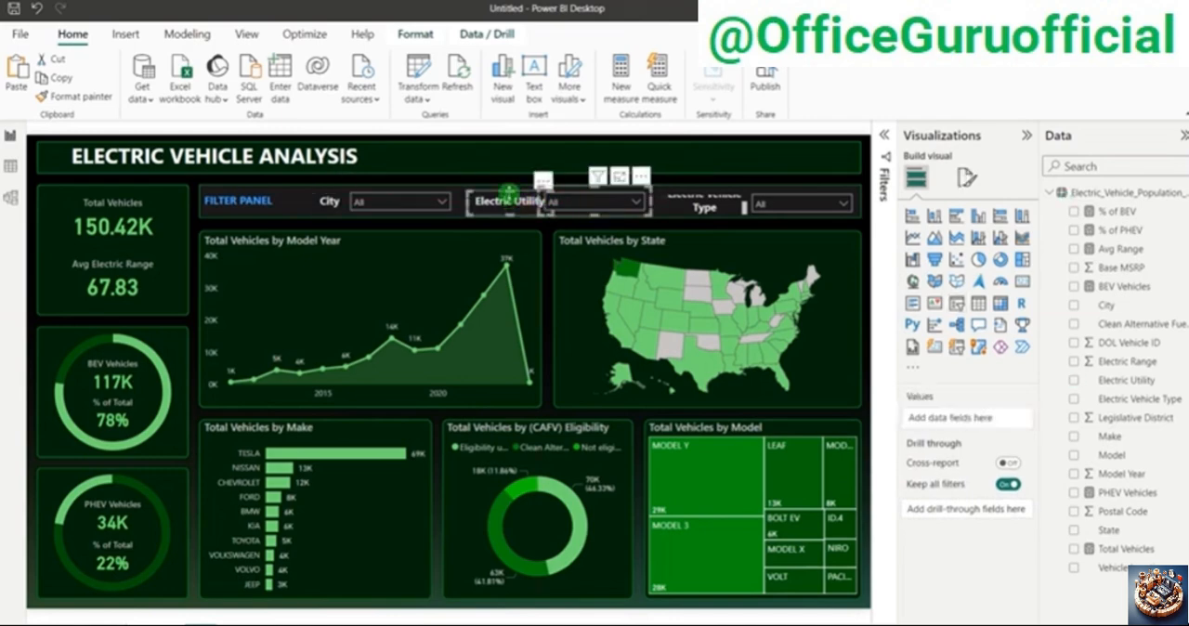
click(530, 193)
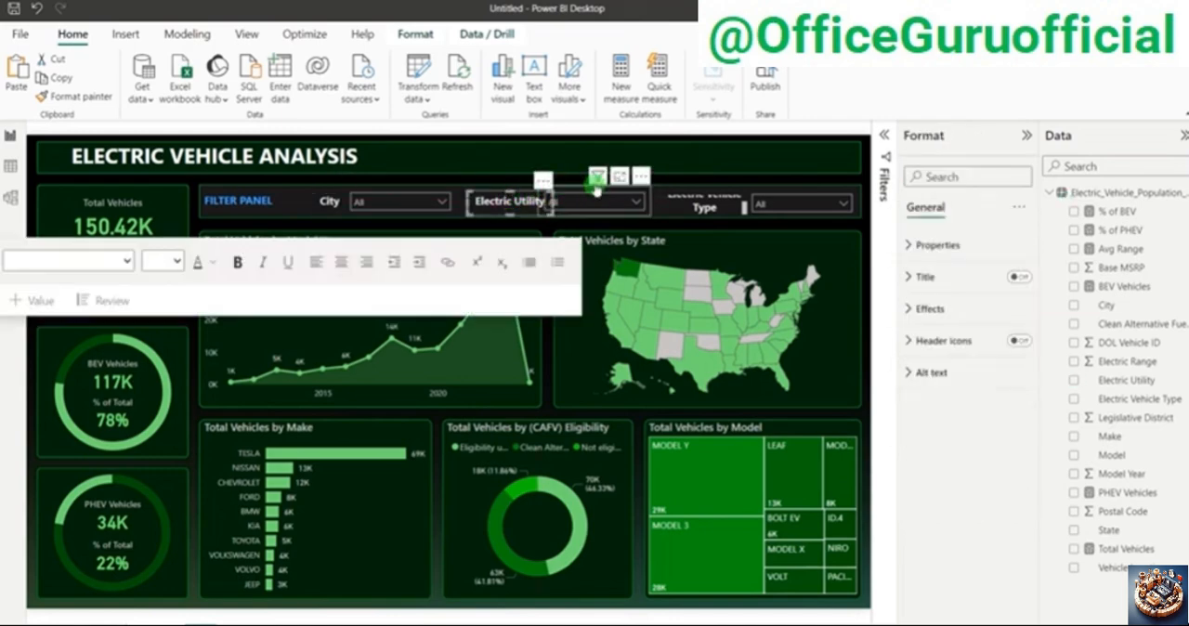
ctrl+click(415, 193)
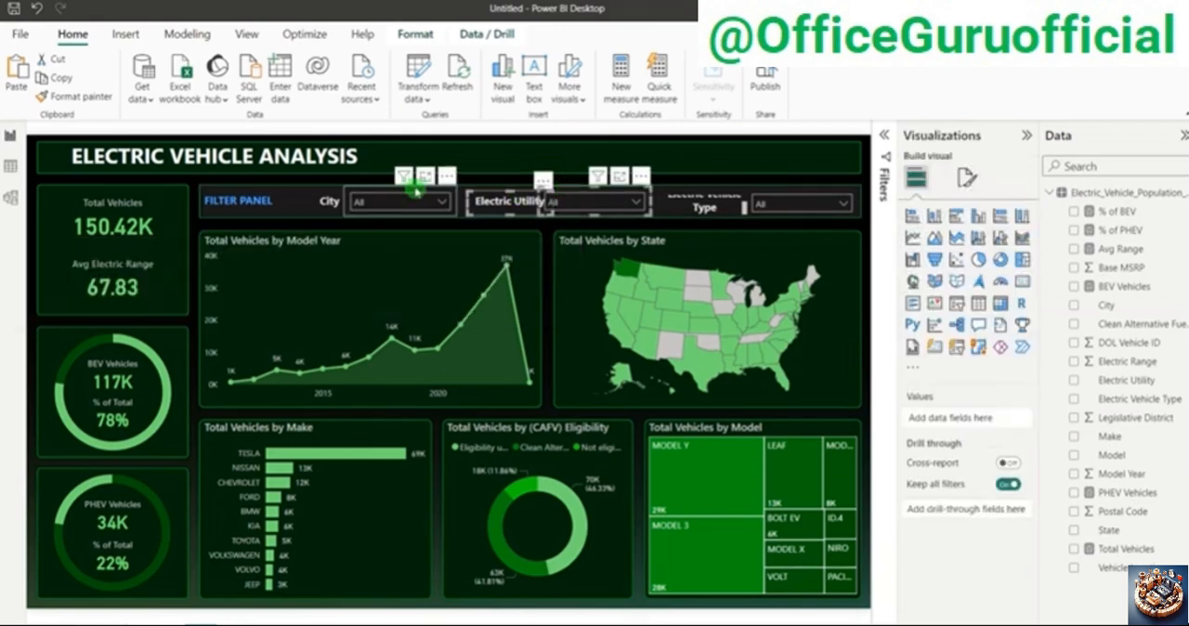
ctrl+click(329, 201)
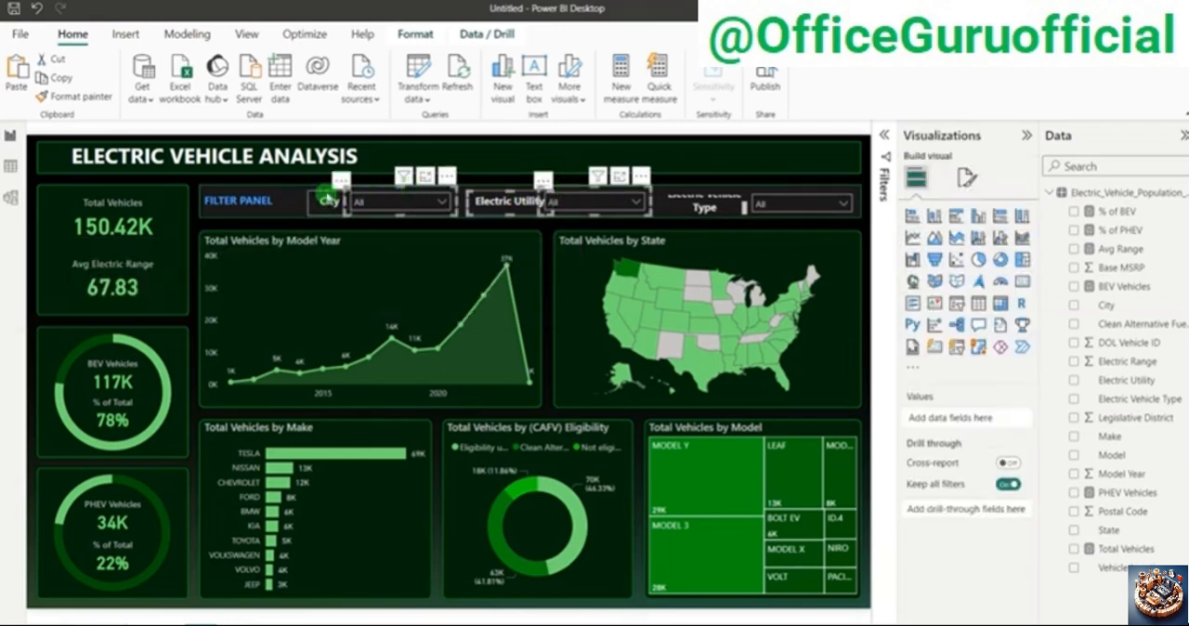
key(Left)
key(Left)
key(Left)
key(Left)
key(Left)
key(Left)
key(Left)
key(Left)
key(Left)
key(Left)
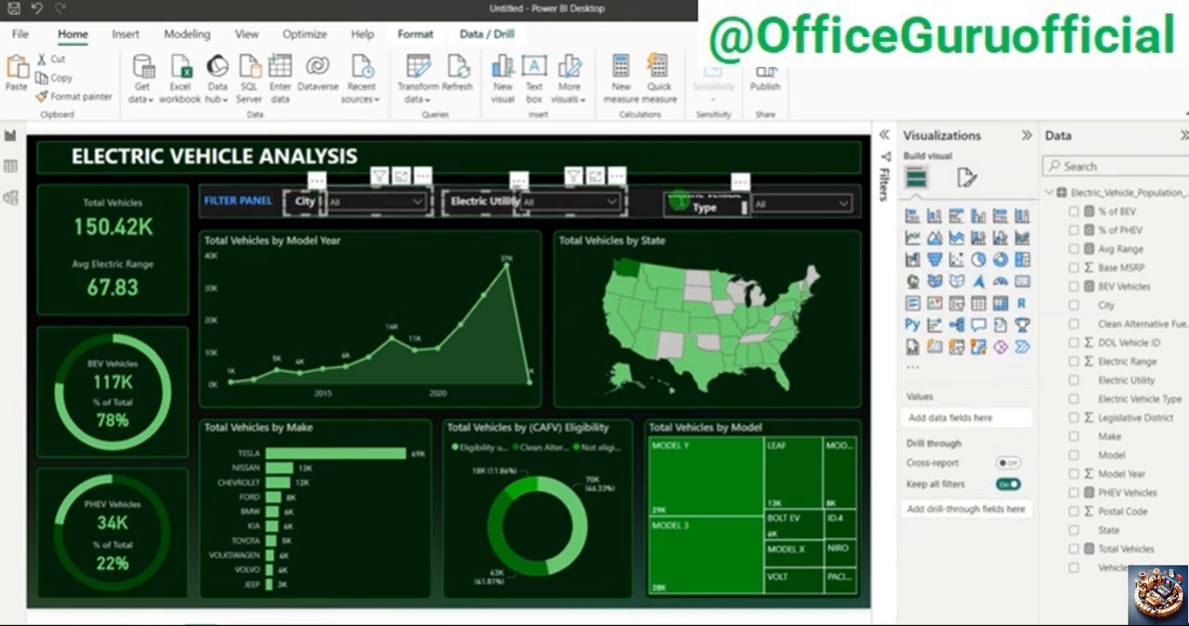
Step: Widen the Electric Vehicle Type label toward the Electric Utility slicer so its text fits on one line
click(647, 208)
drag(648, 208, 636, 208)
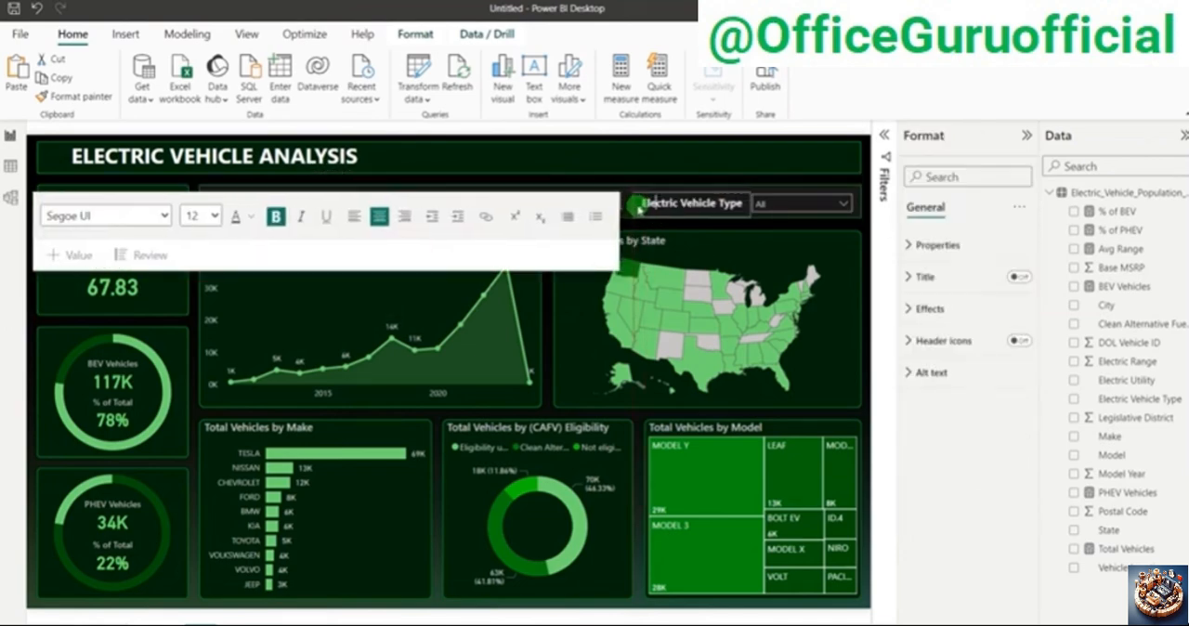
Step: Nudge the Electric Utility label toward the City slicer so it does not overlap its own slicer
click(868, 216)
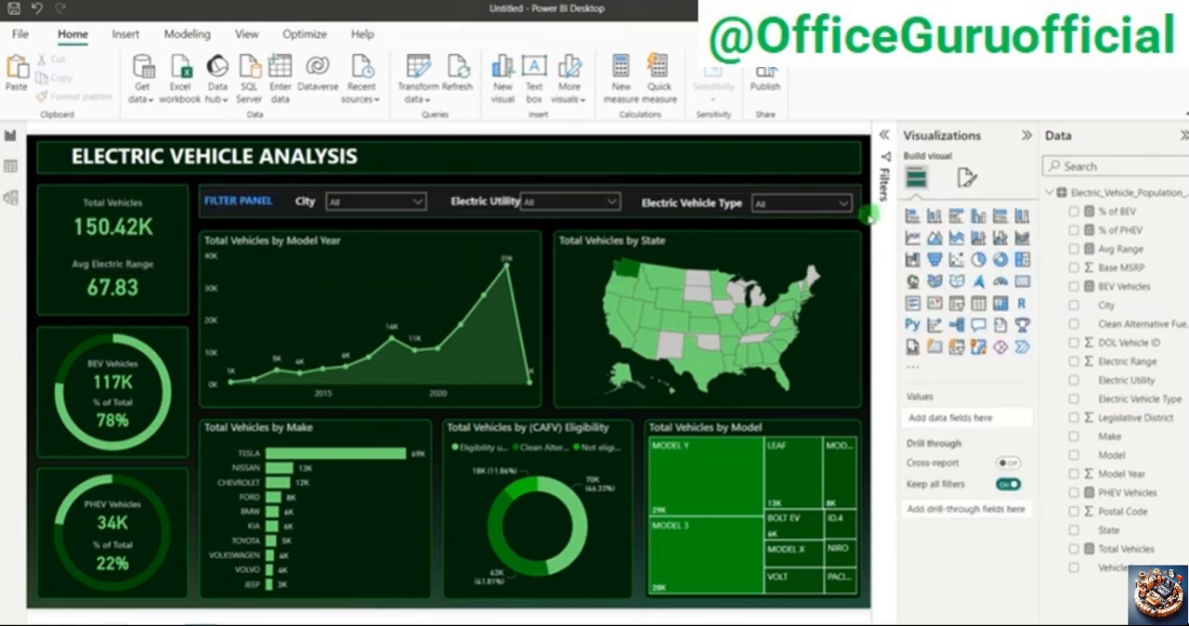
click(472, 217)
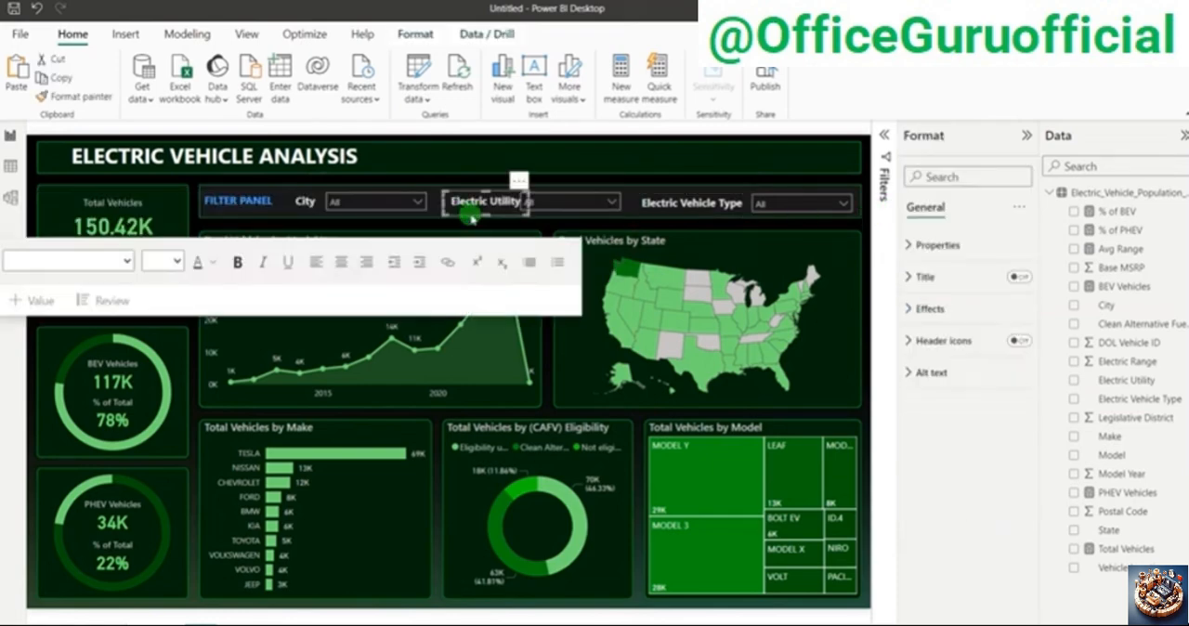
drag(472, 217, 466, 217)
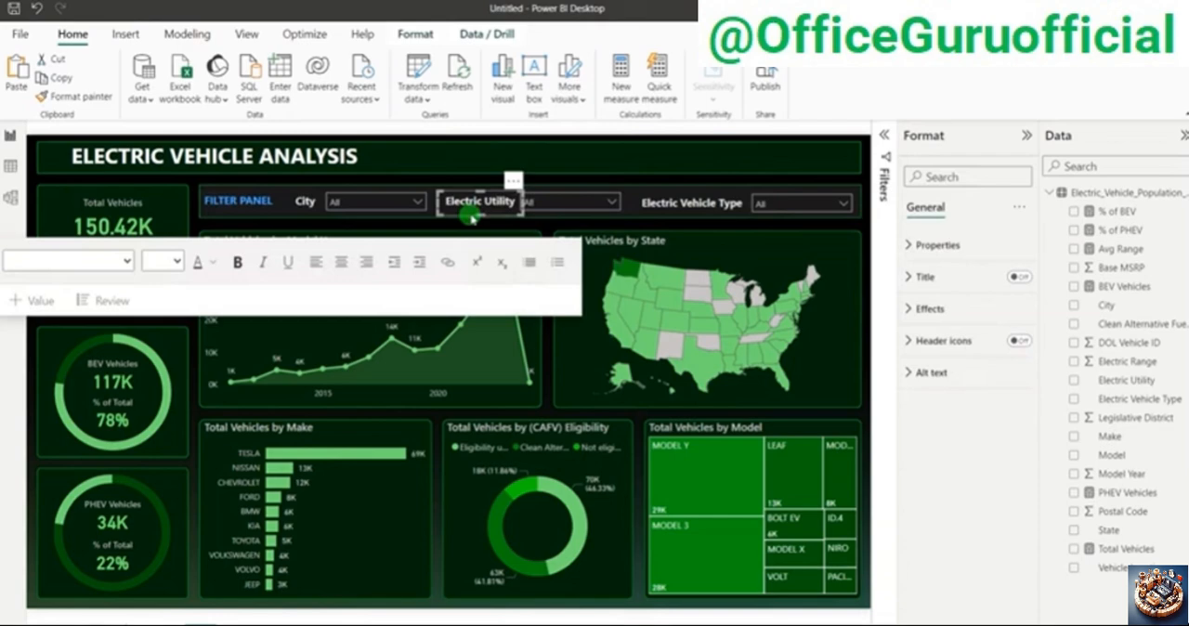
click(864, 206)
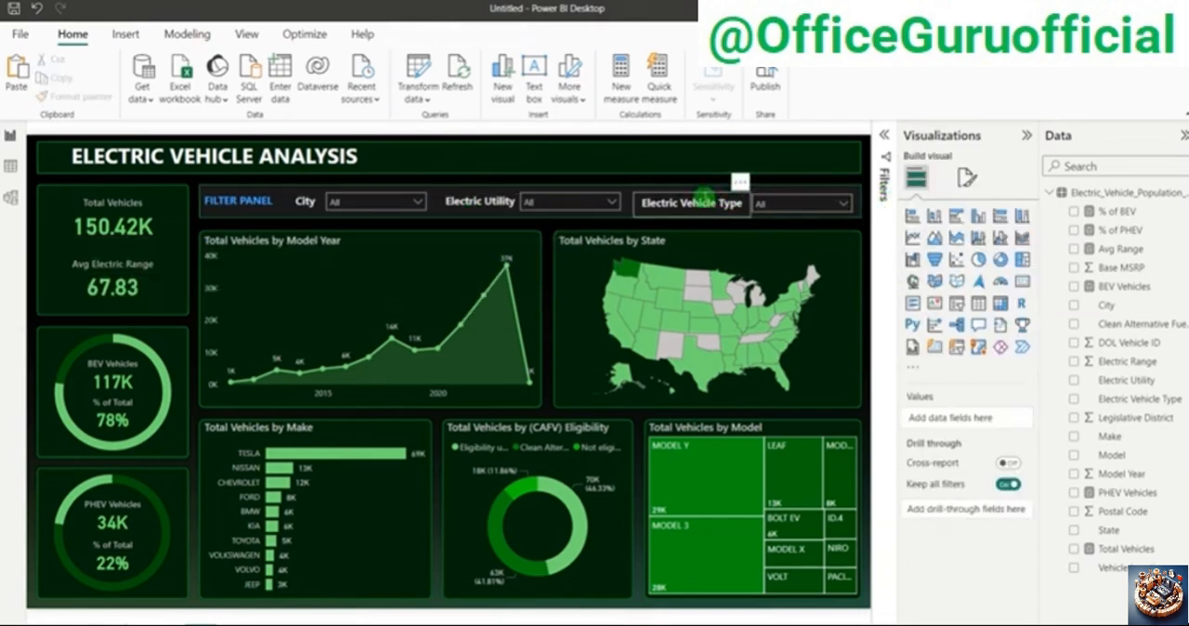
Step: Nudge the Electric Vehicle Type label slightly closer to its slicer to align it in the filter panel
click(705, 194)
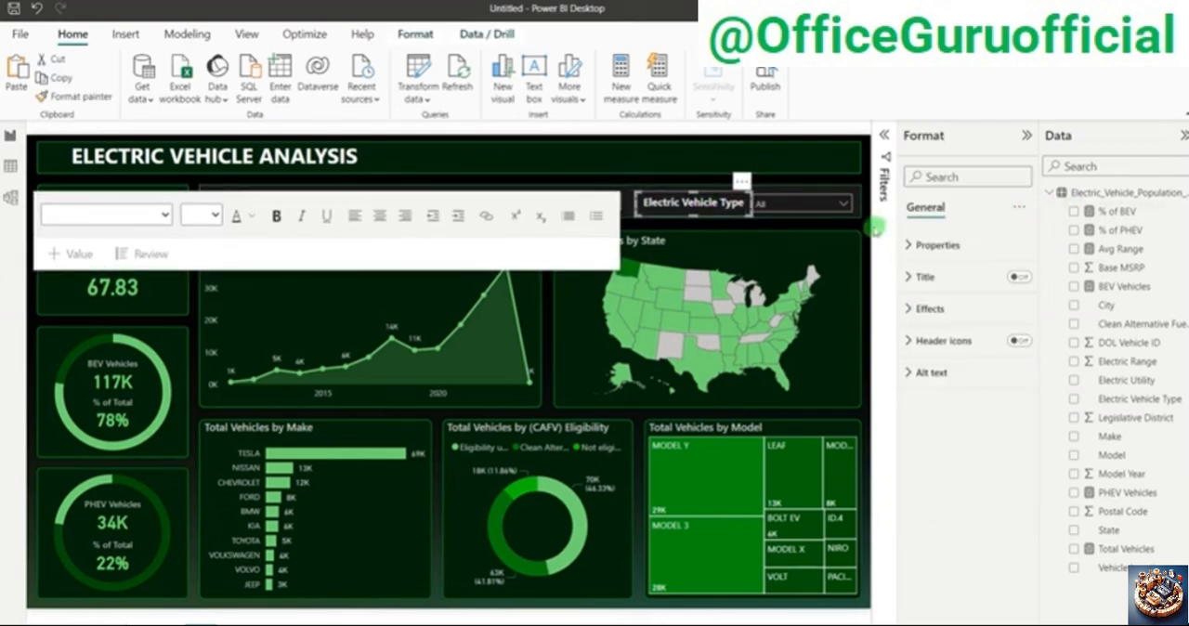
click(864, 227)
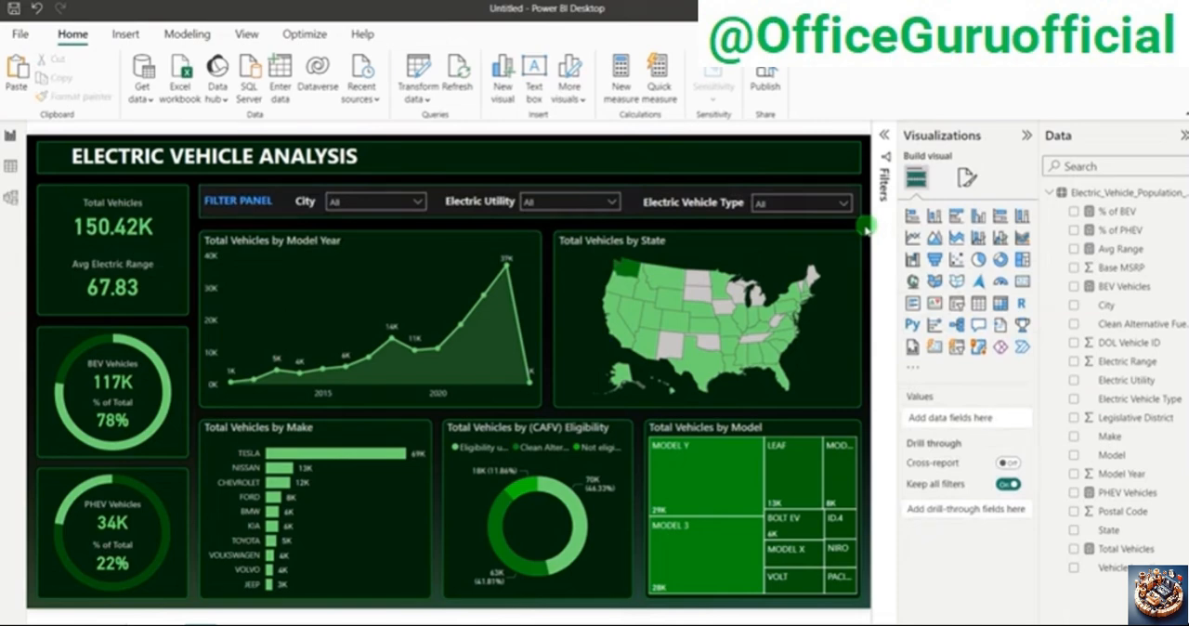
click(835, 198)
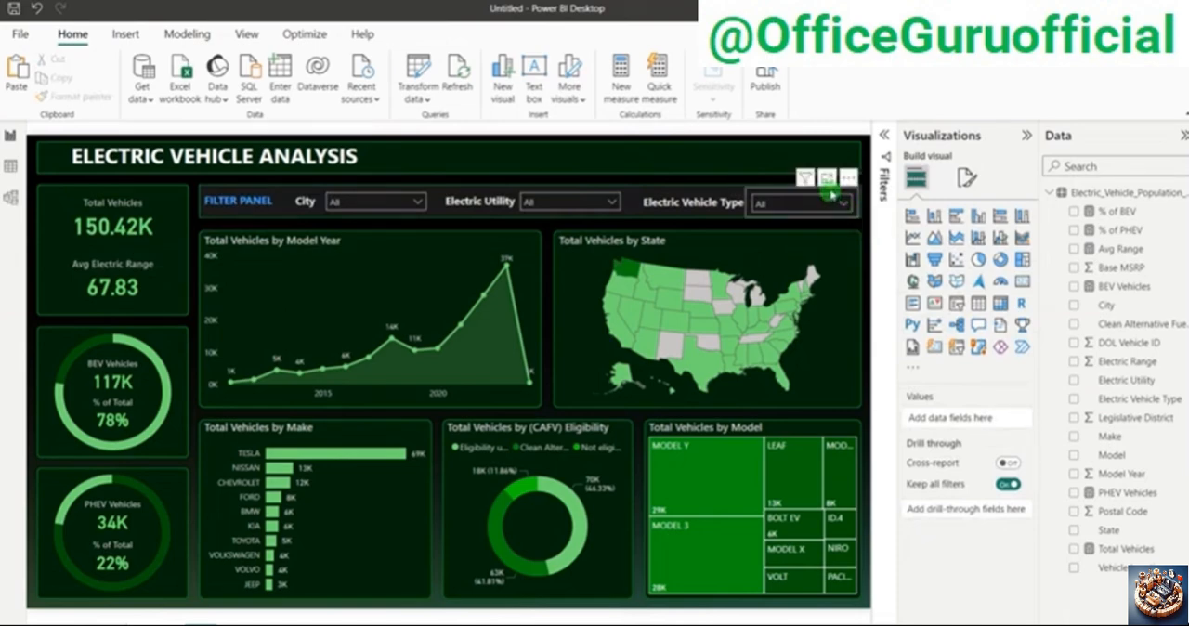
click(832, 194)
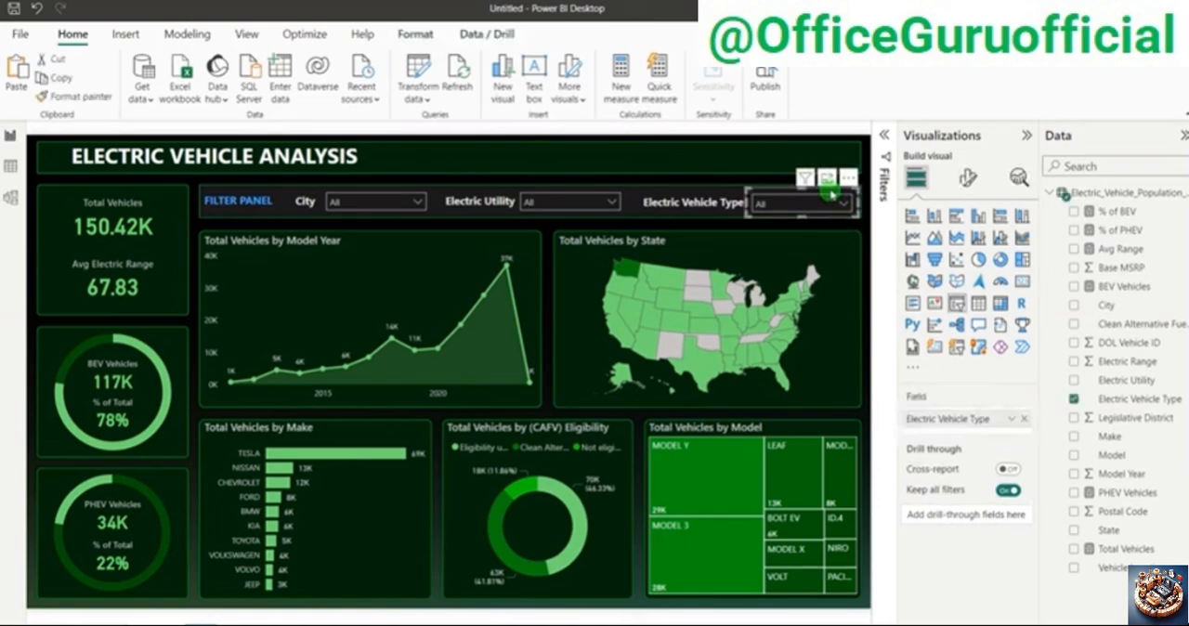
click(867, 247)
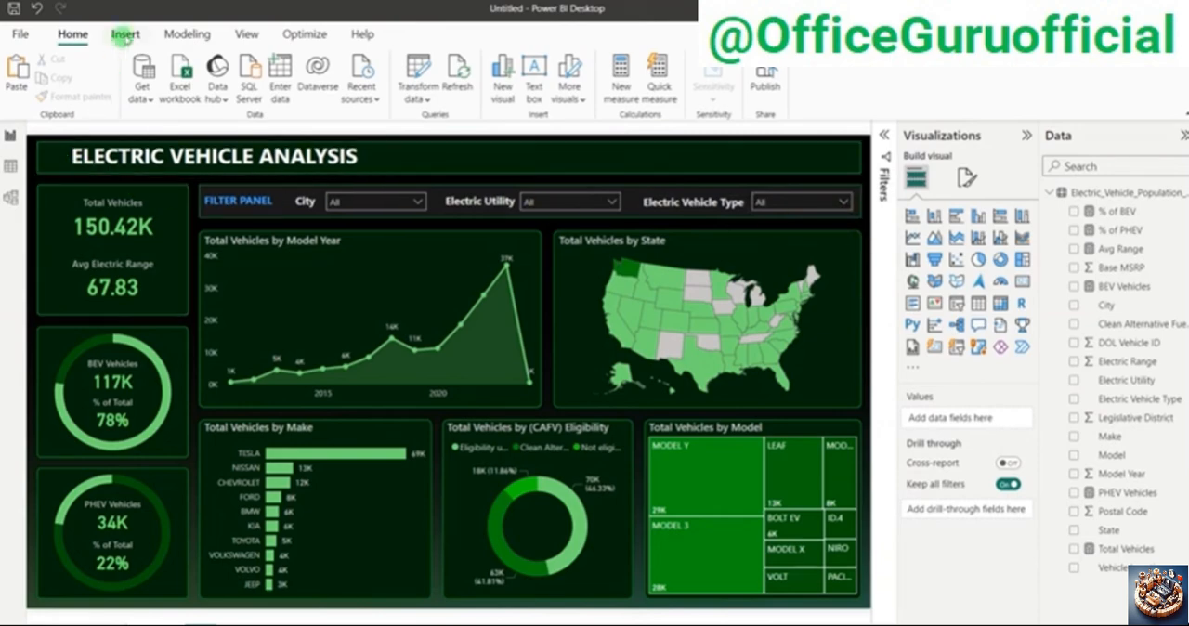
Step: Insert the green electric car image from the Downloads folder onto the report page
click(125, 34)
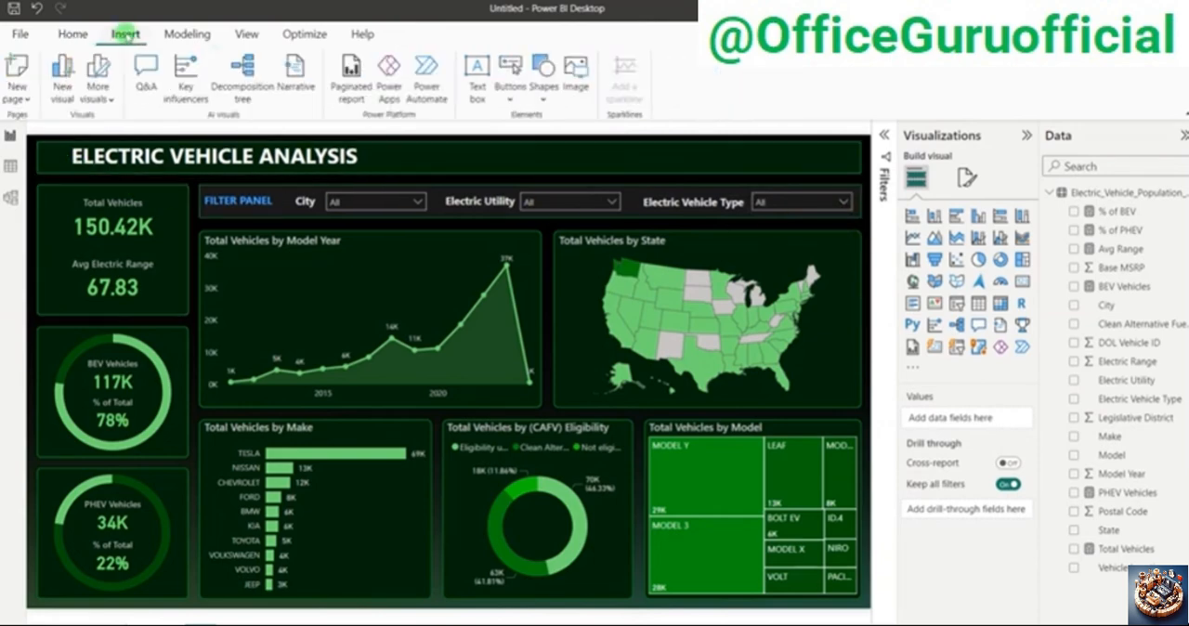
click(574, 68)
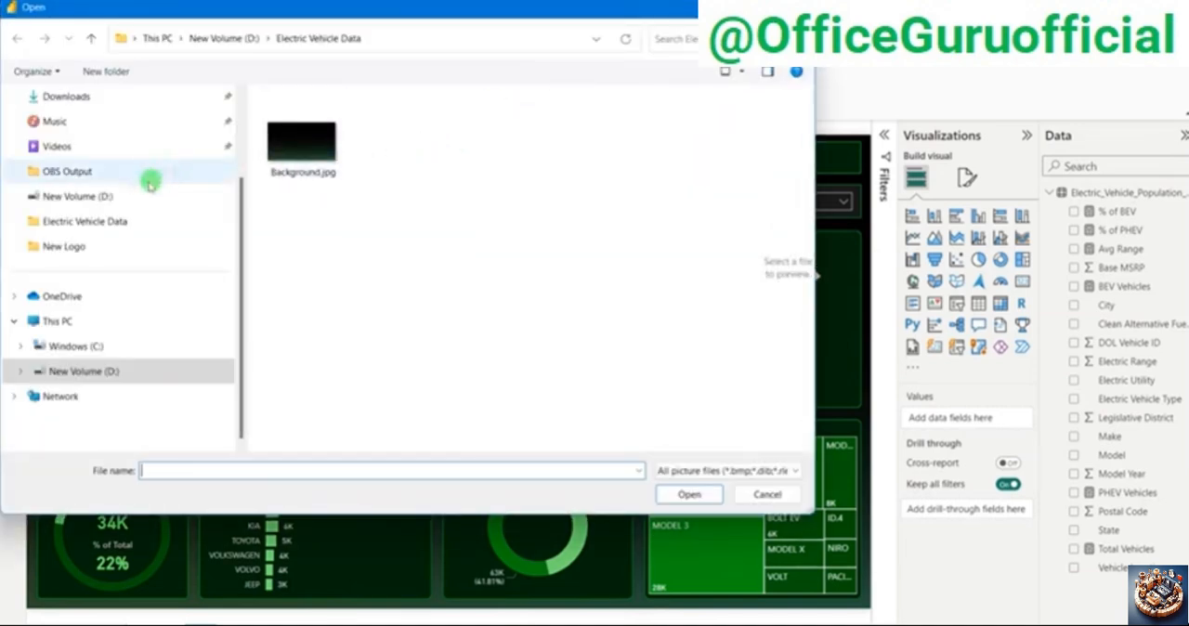
scroll(107, 239, up, 2)
click(75, 201)
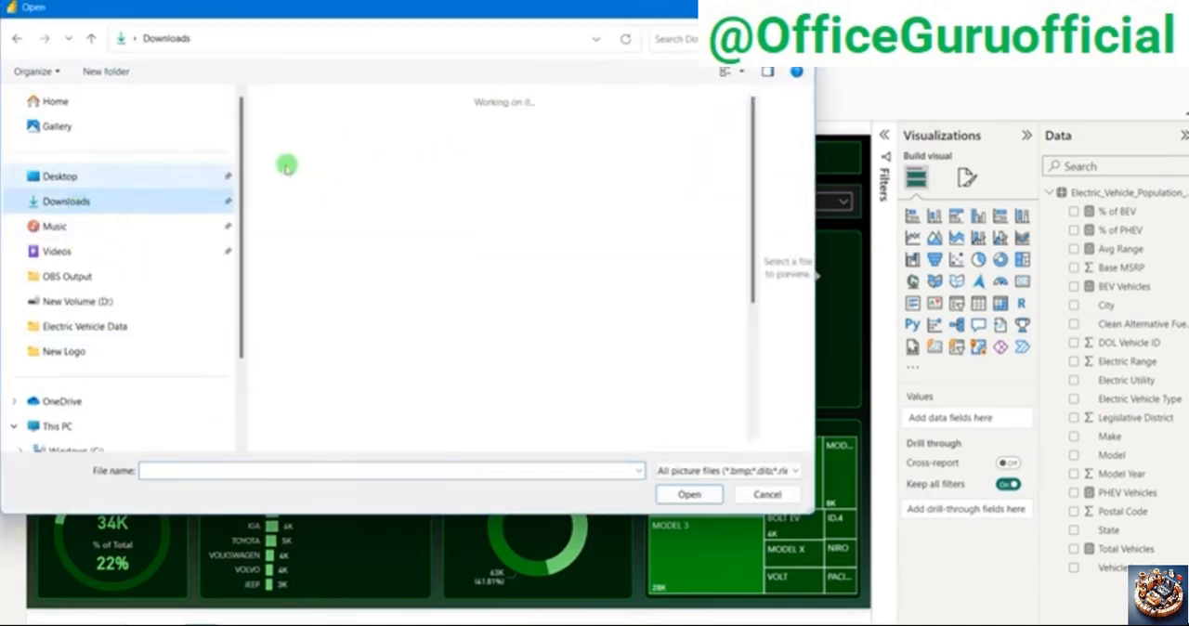
double_click(319, 185)
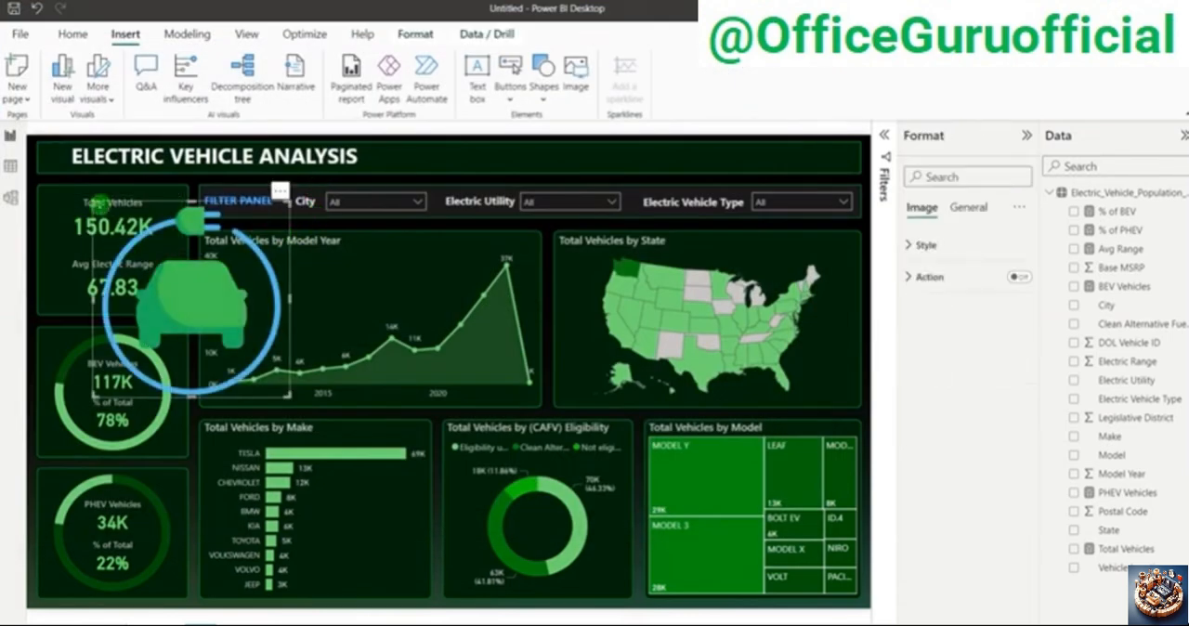
Step: Shrink the electric car image to a small logo and place it just before the ELECTRIC VEHICLE ANALYSIS title
drag(124, 232, 57, 164)
click(53, 160)
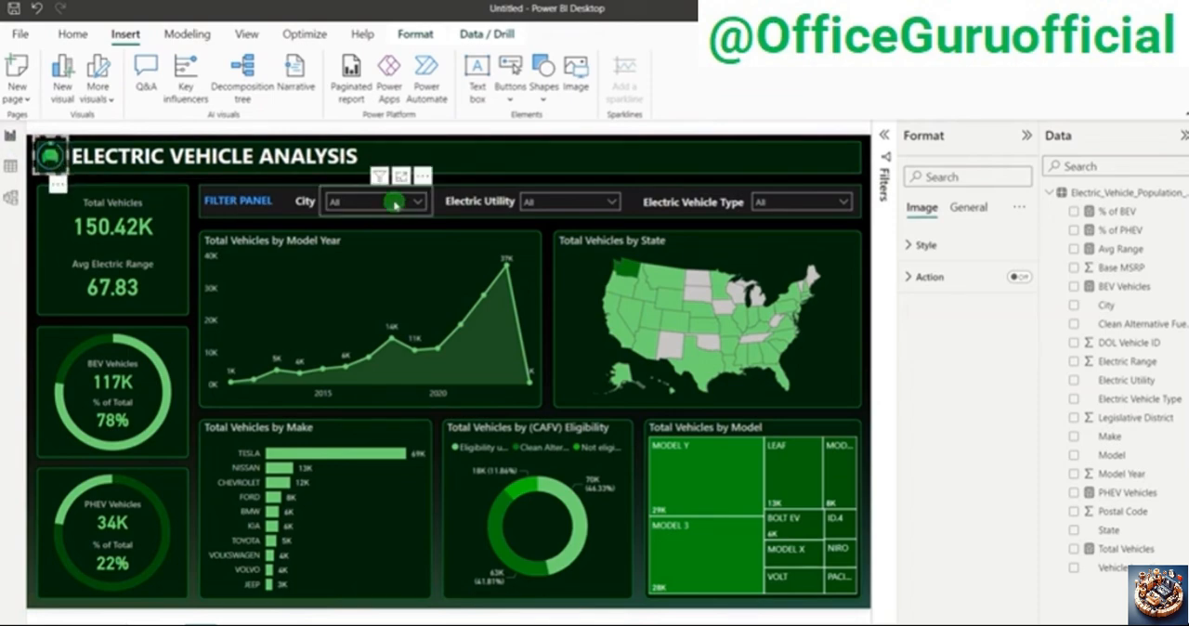
click(865, 263)
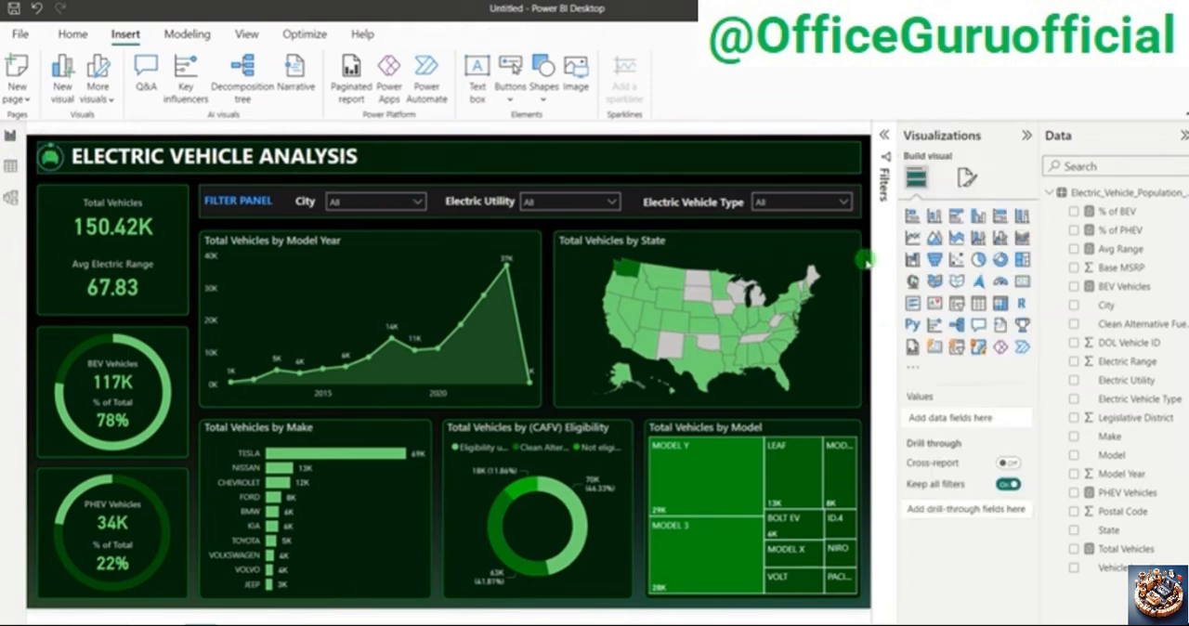
click(52, 159)
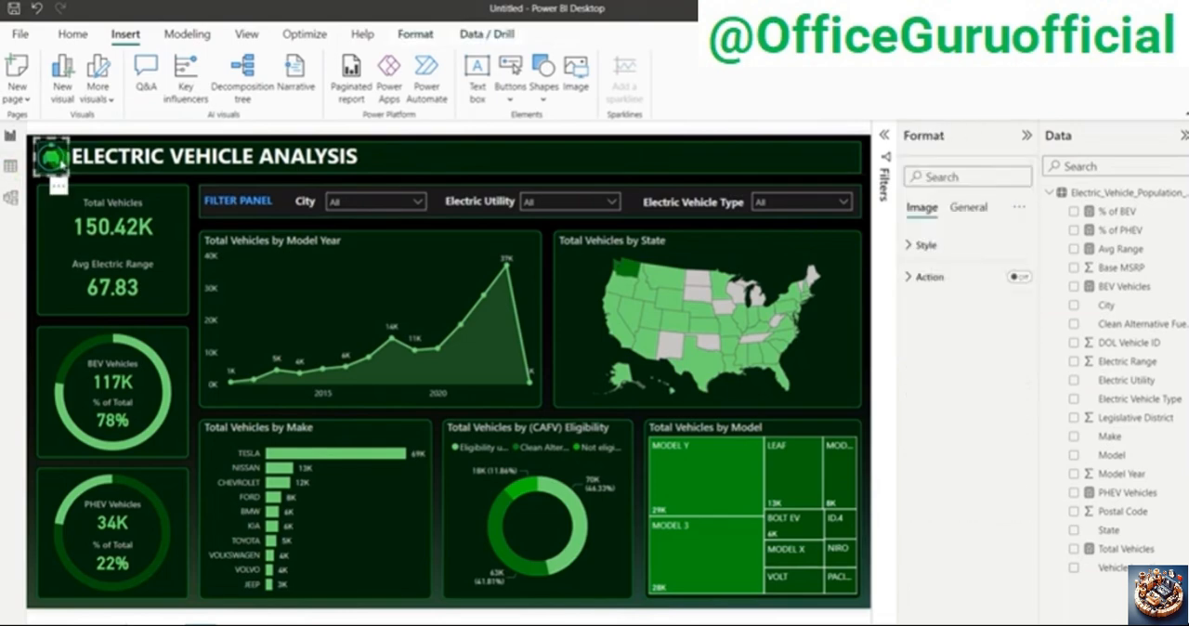
click(865, 240)
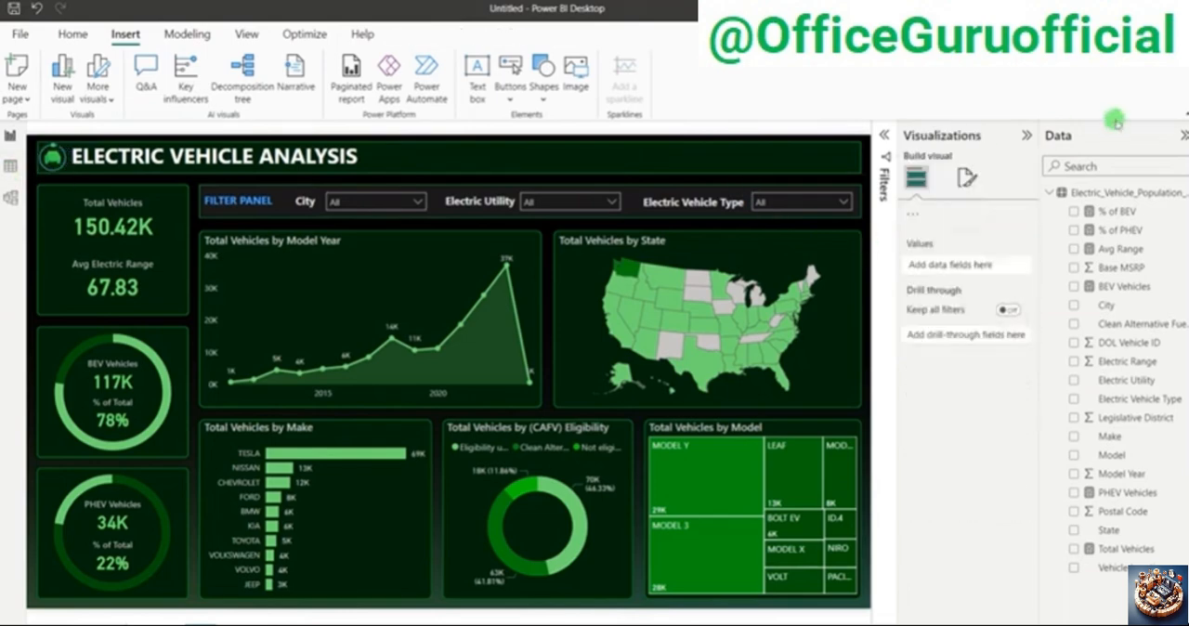
Step: Collapse the Visualizations and Data panes and the ribbon to enlarge the dashboard view
click(1028, 136)
click(1183, 135)
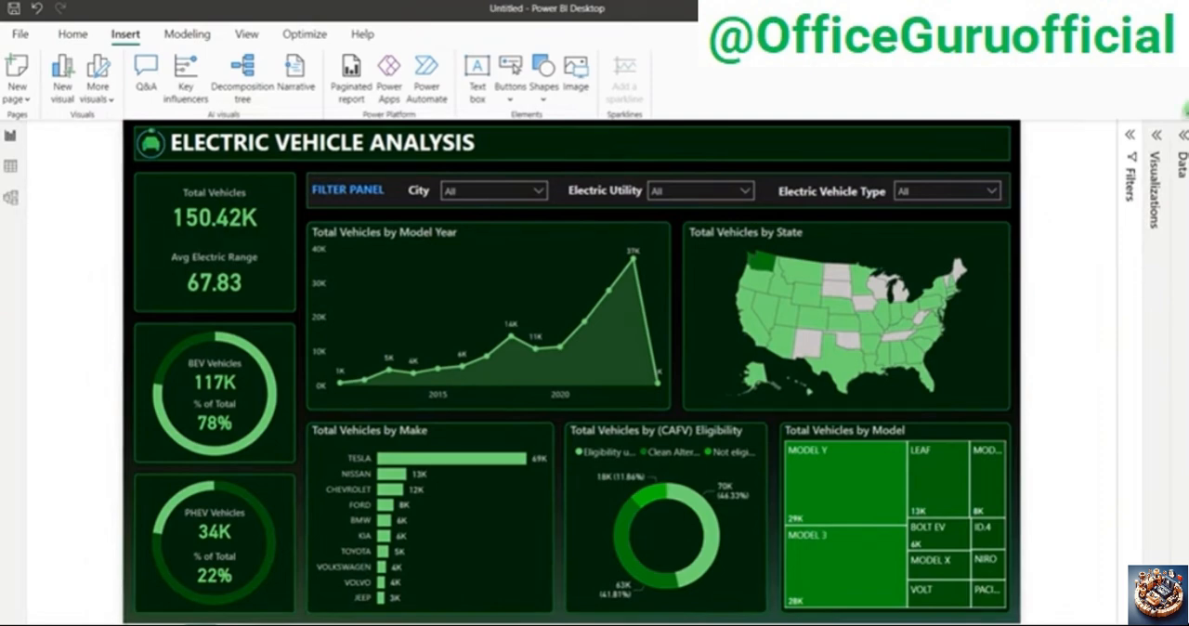
click(1185, 109)
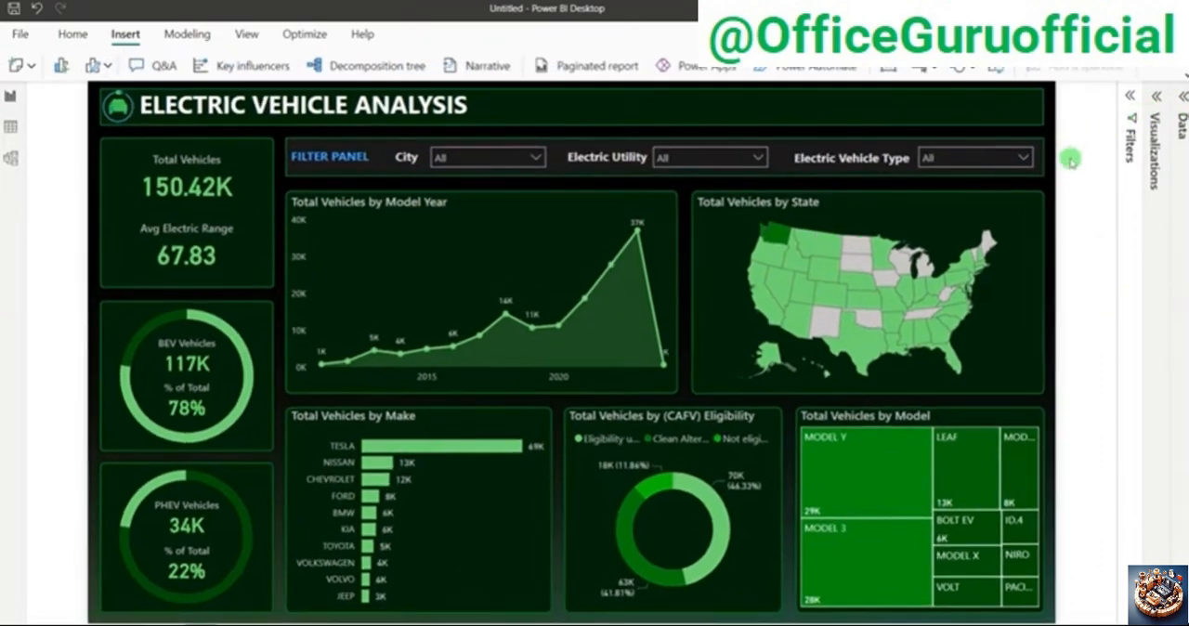